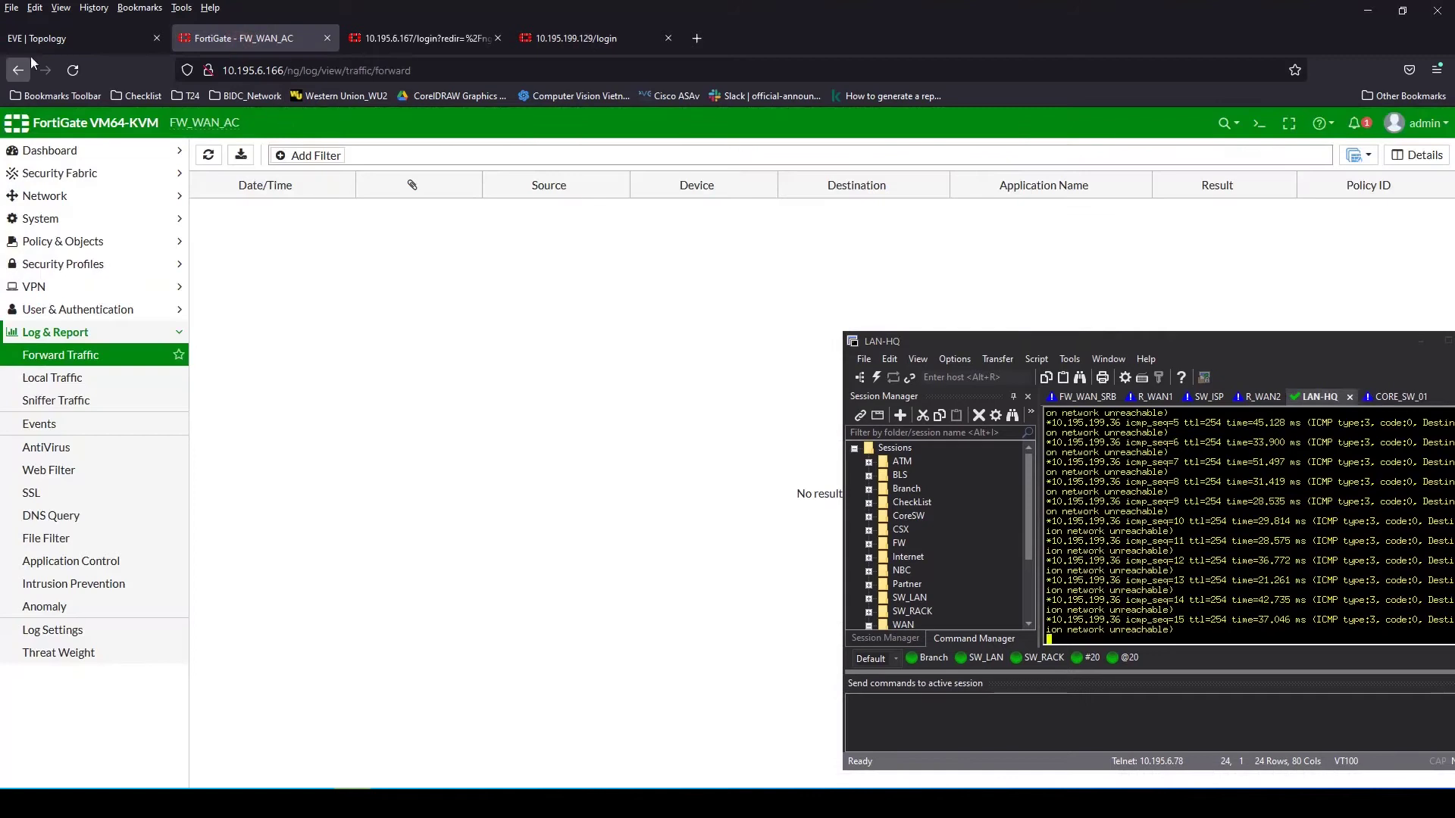
Start a new static route on the FW_WAN_AC firewall
double_click(641, 173)
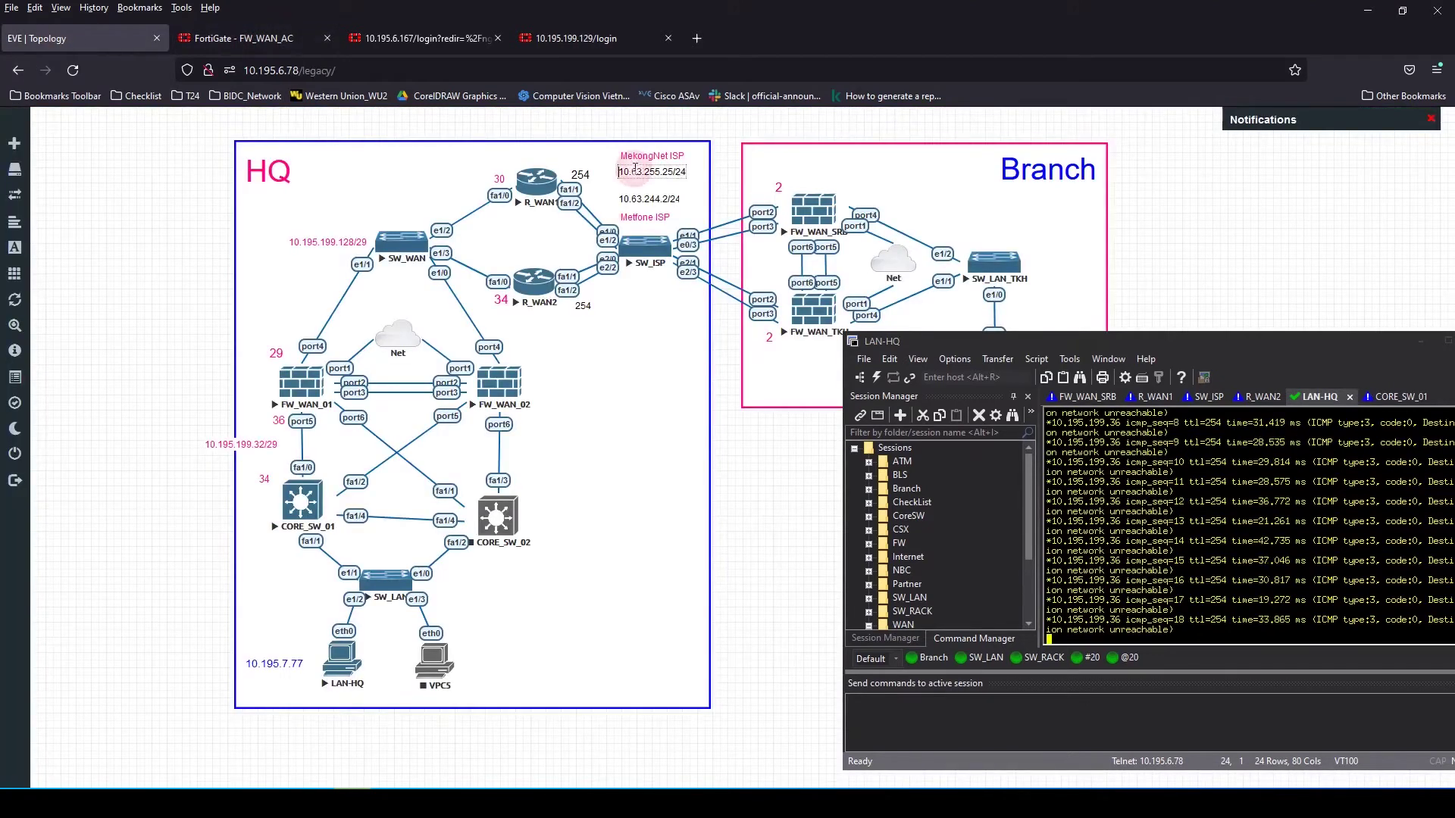
left_click(254, 42)
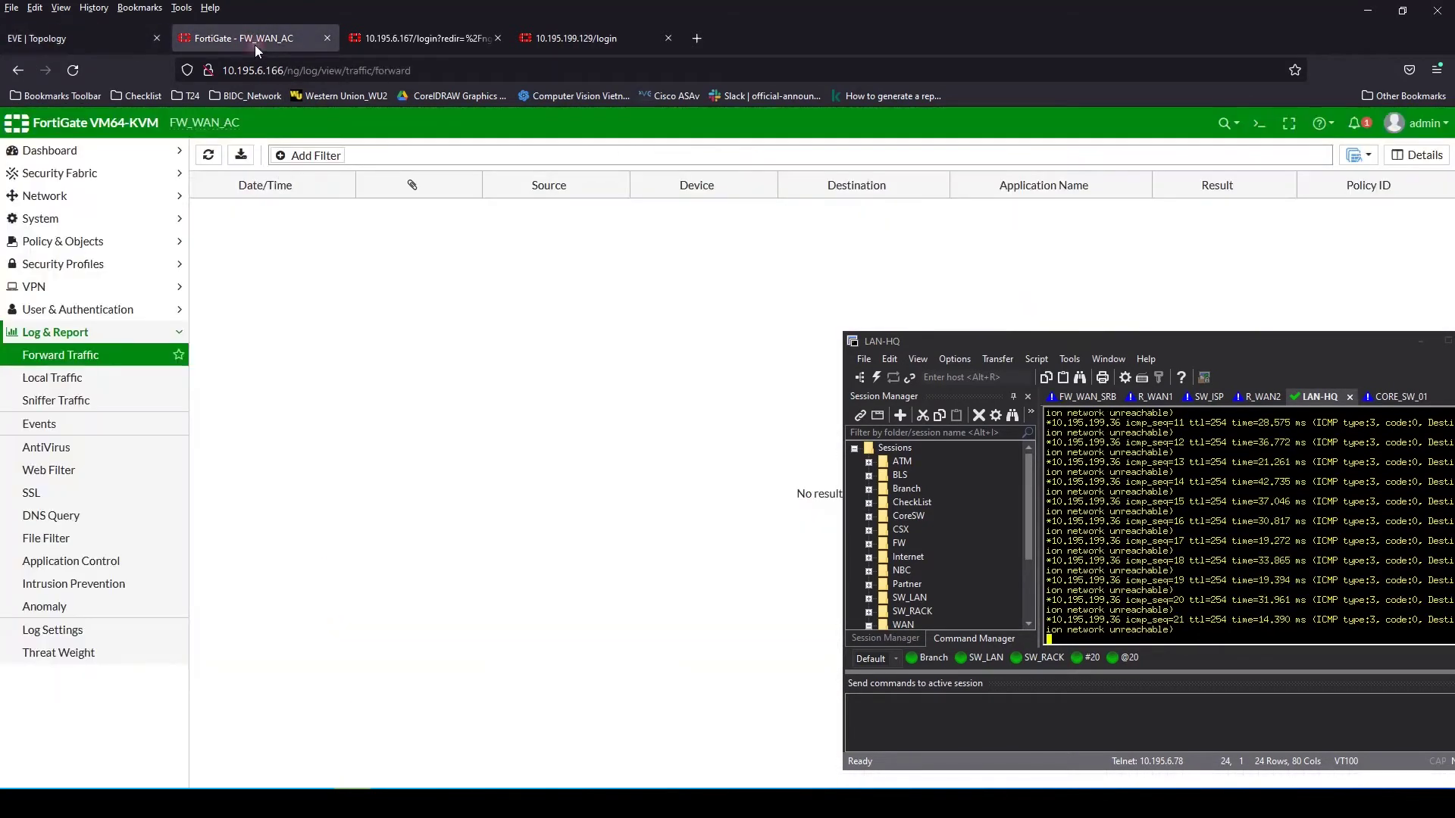
left_click(42, 219)
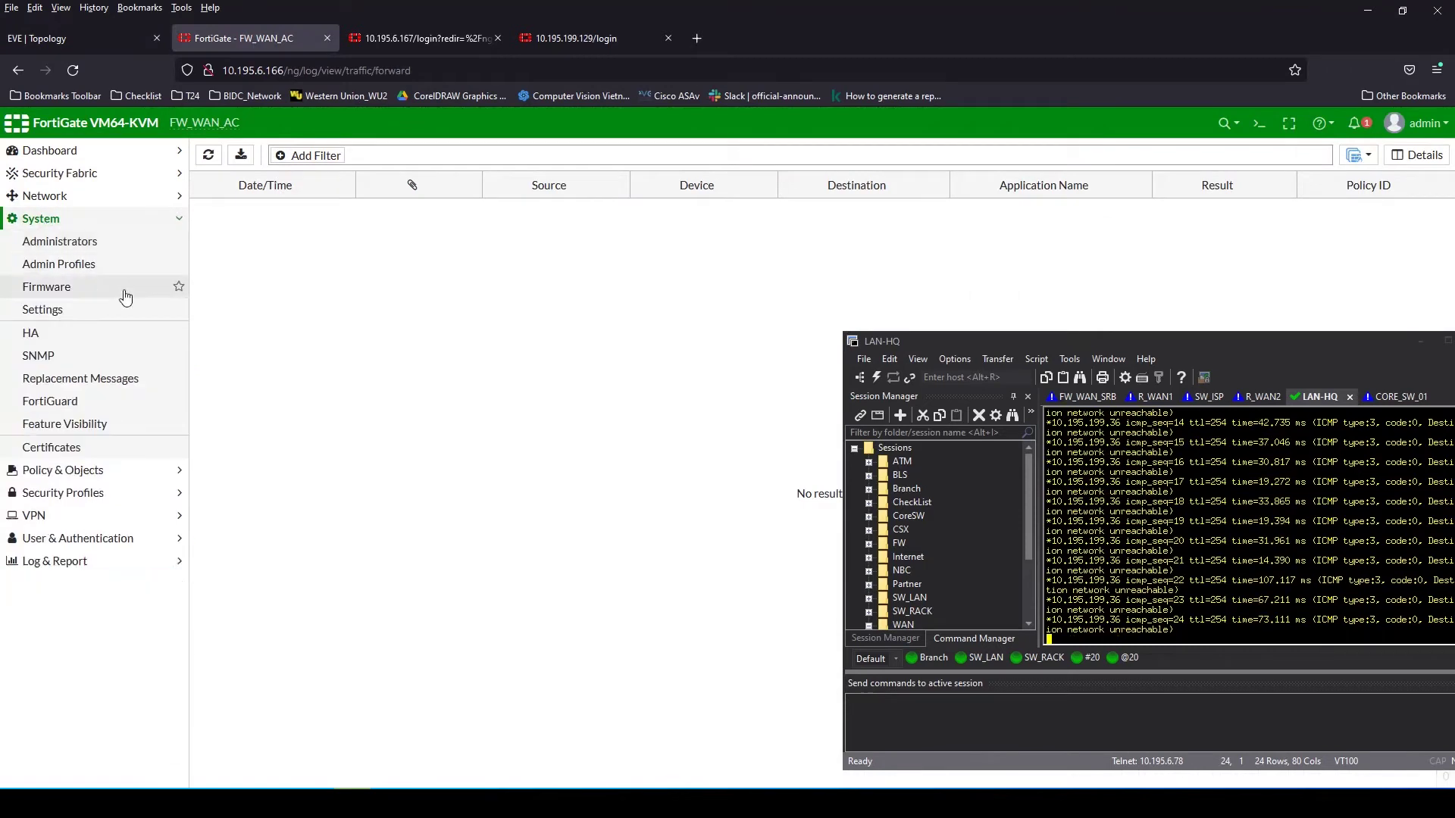
left_click(45, 197)
left_click(50, 356)
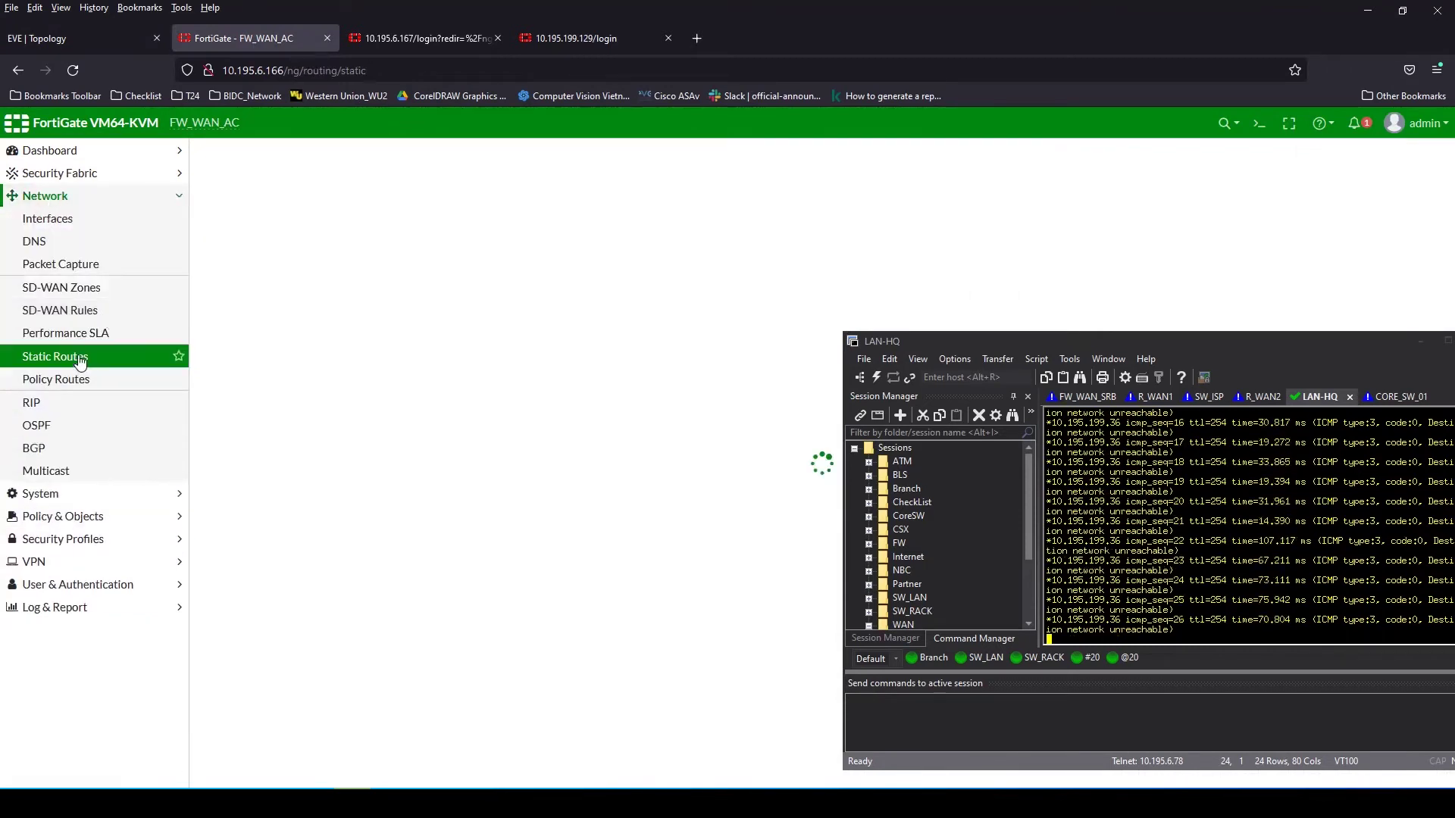
left_click(233, 169)
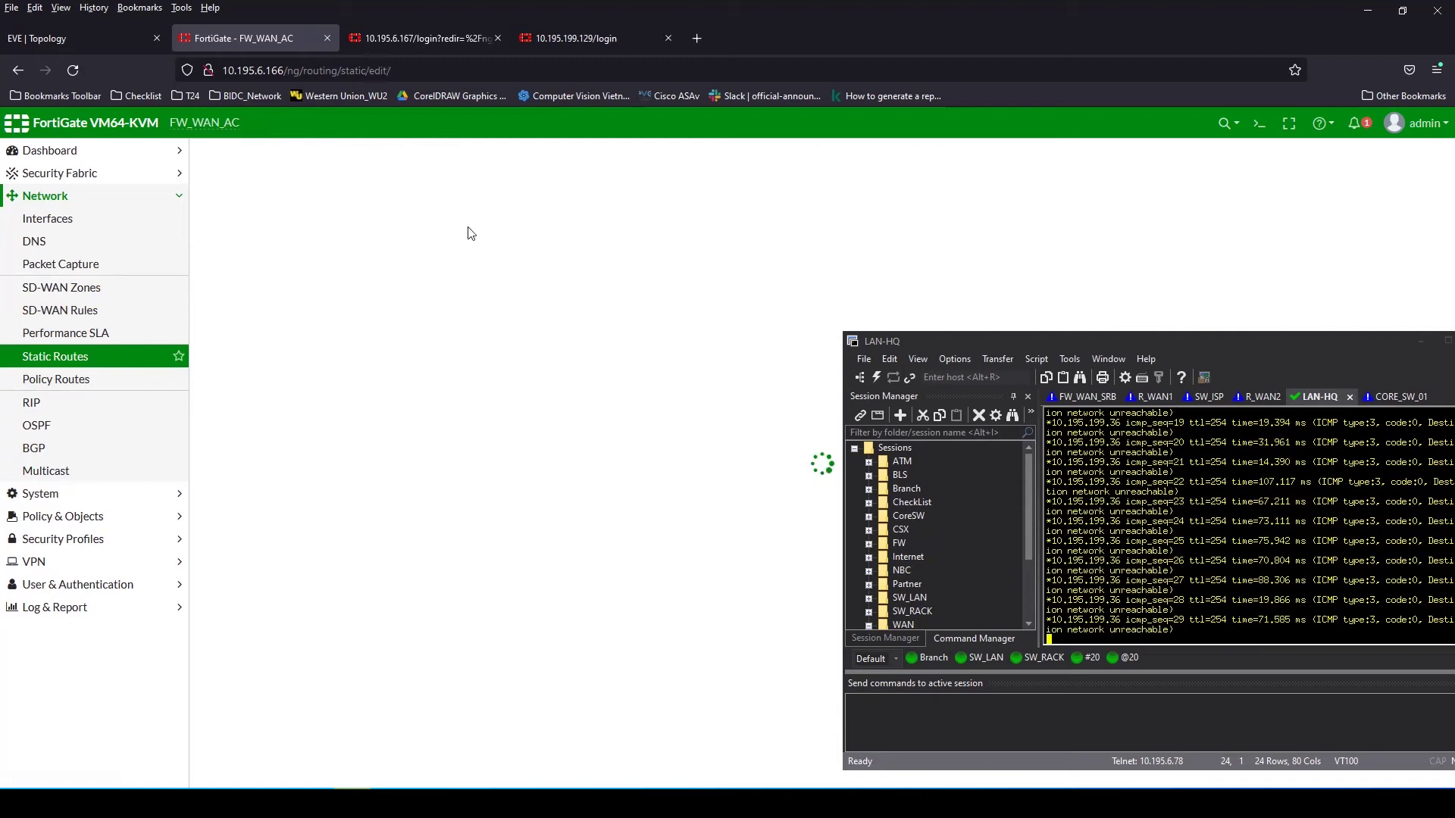
Enter destination 10.63.255.0/24 and begin the gateway address as 10.195.199
double_click(389, 207)
type("10.63.255")
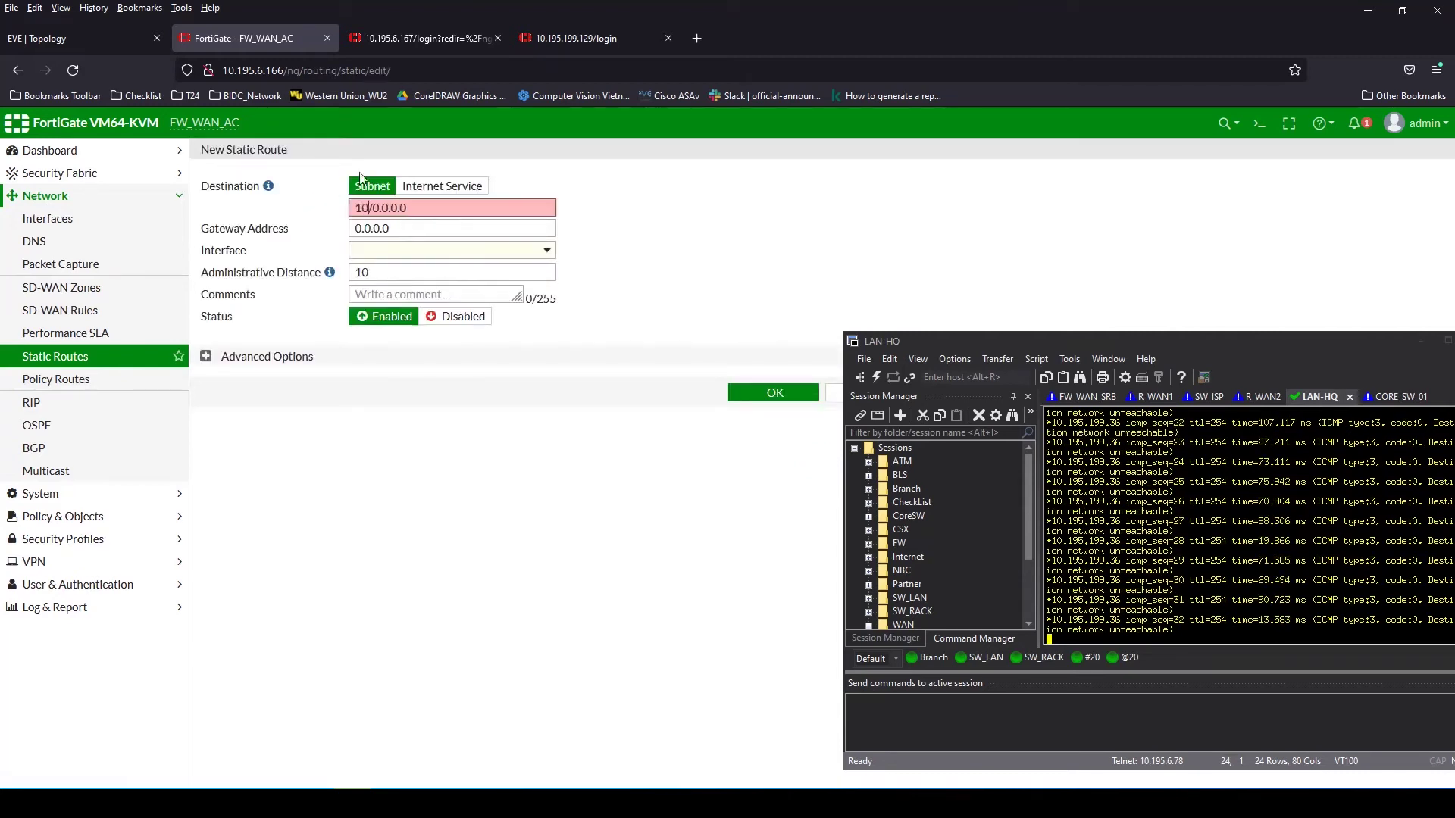
type(".0")
double_click(437, 207)
type("24")
left_click(443, 228)
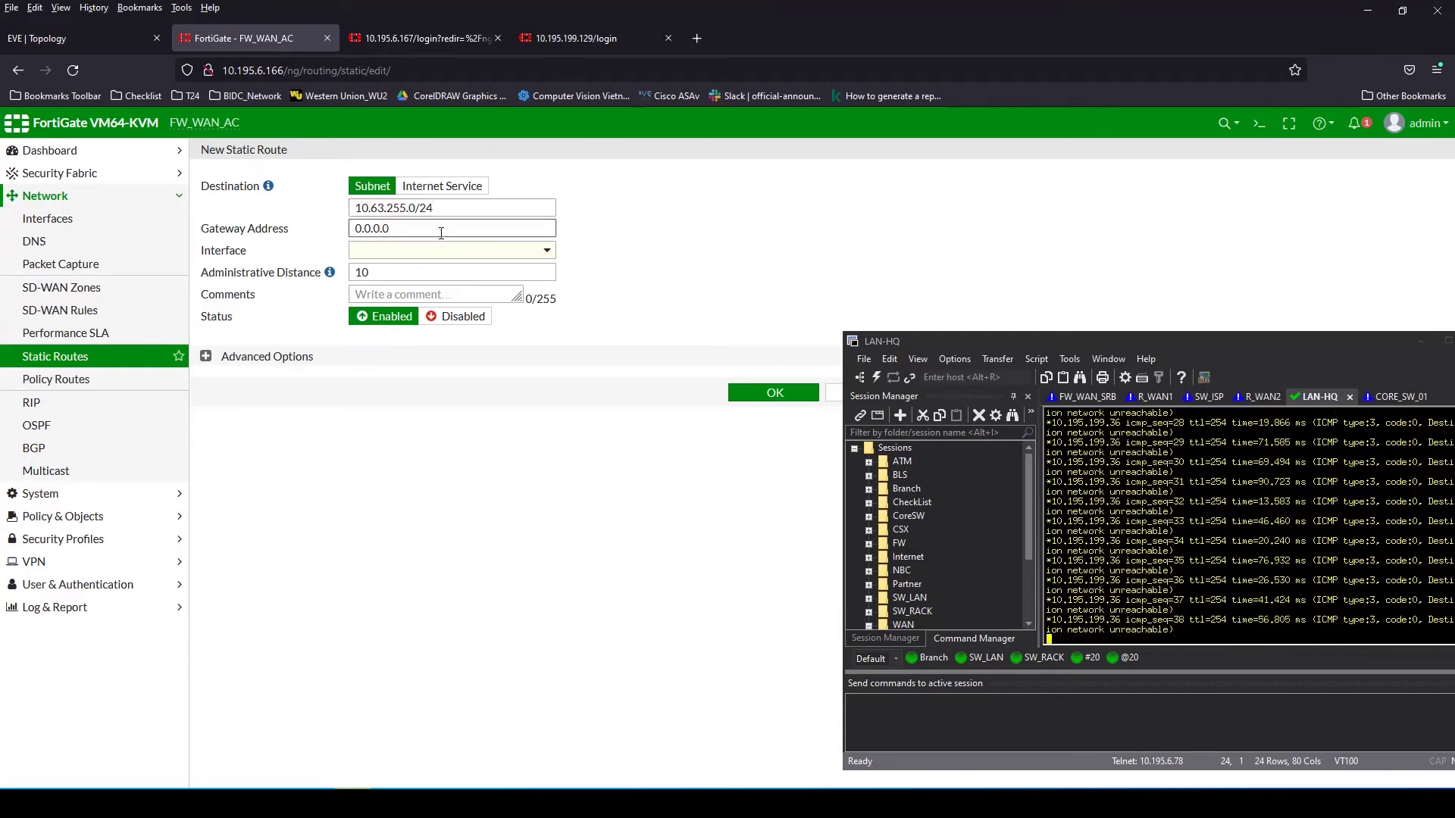
left_click_drag(391, 228, 349, 230)
type("10.195.199")
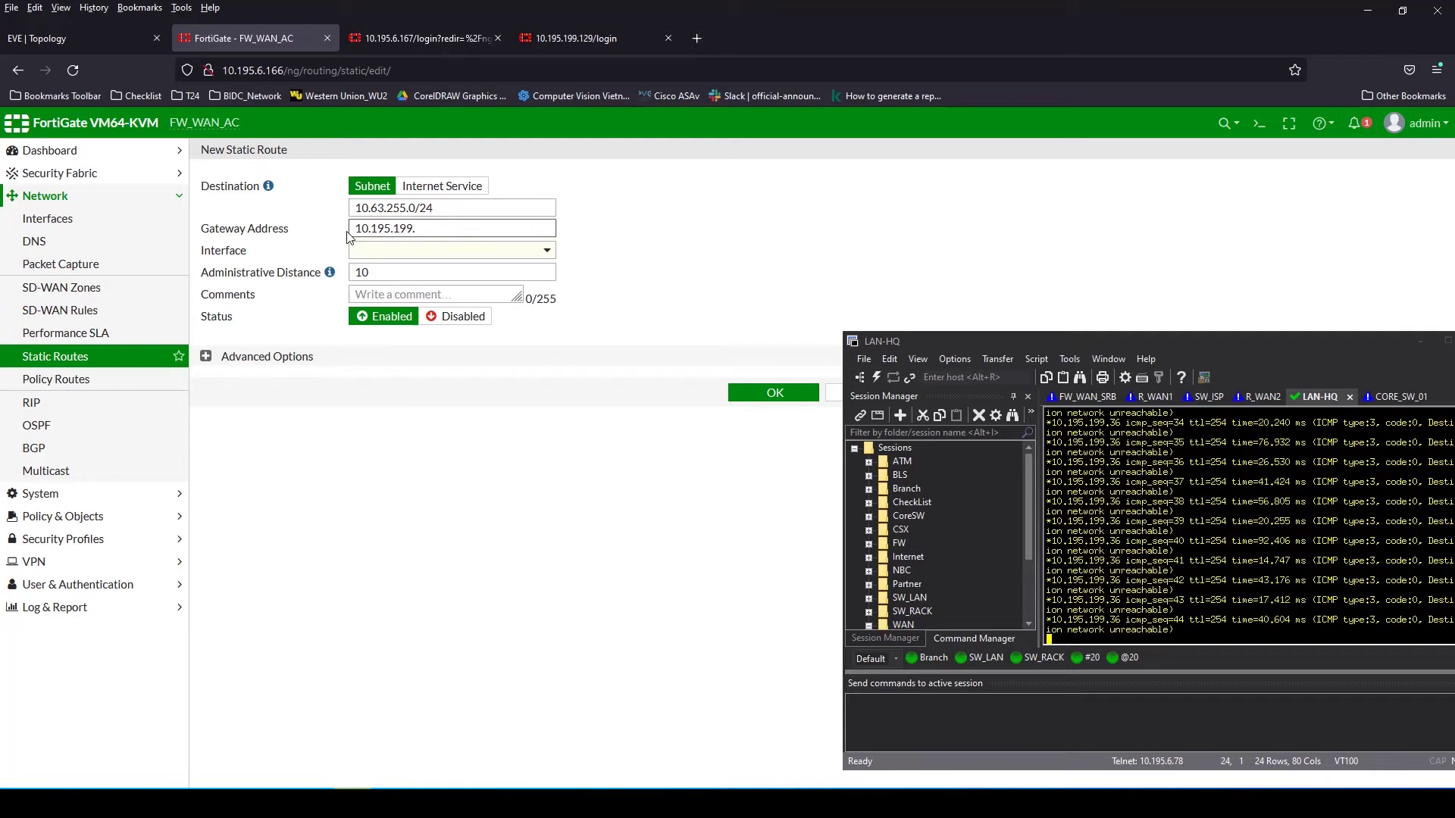
Check the topology, then complete the gateway as 10.195.199.130 on Outside (port4)
left_click(82, 39)
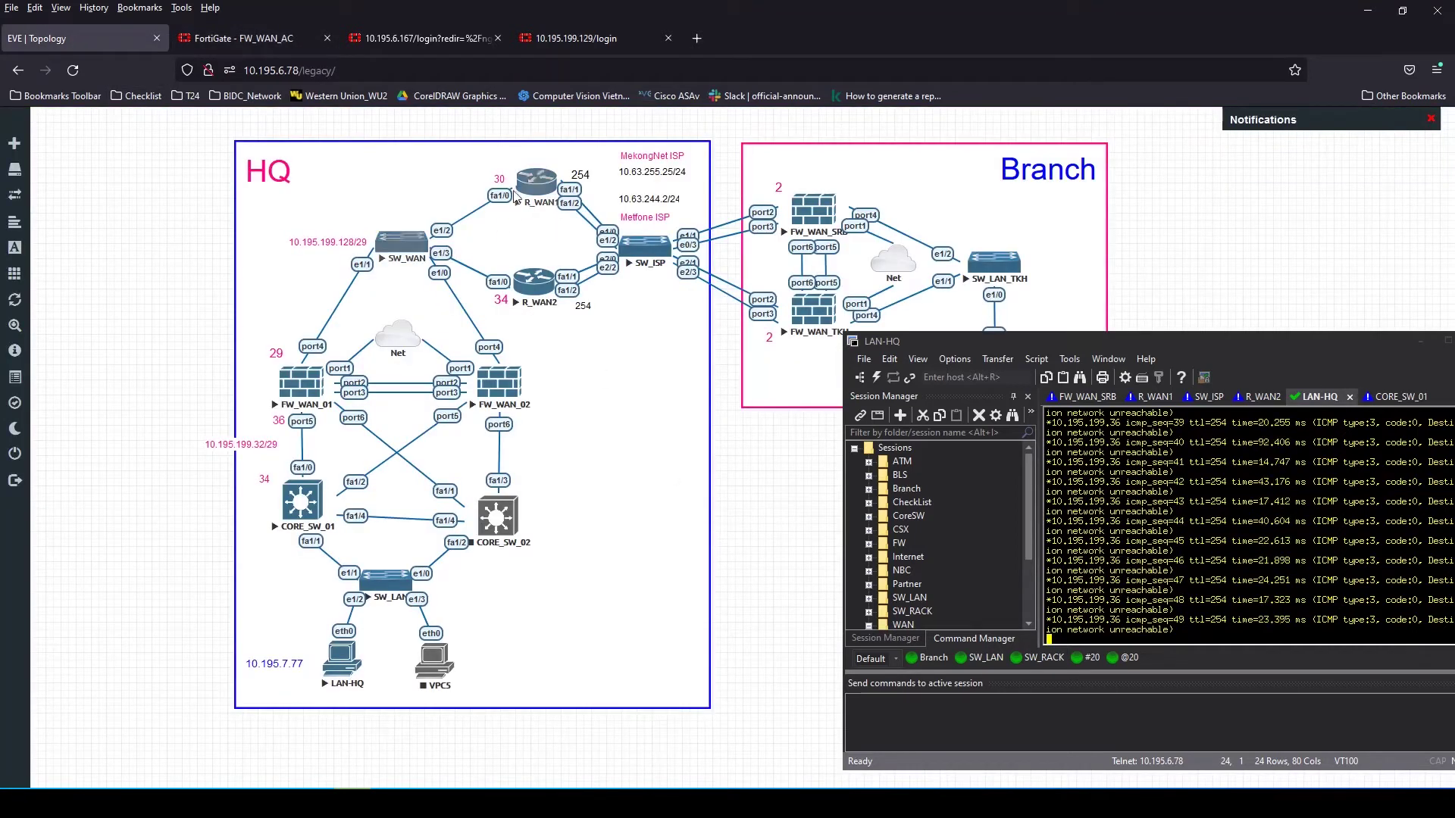
left_click(259, 40)
left_click(81, 35)
left_click(200, 39)
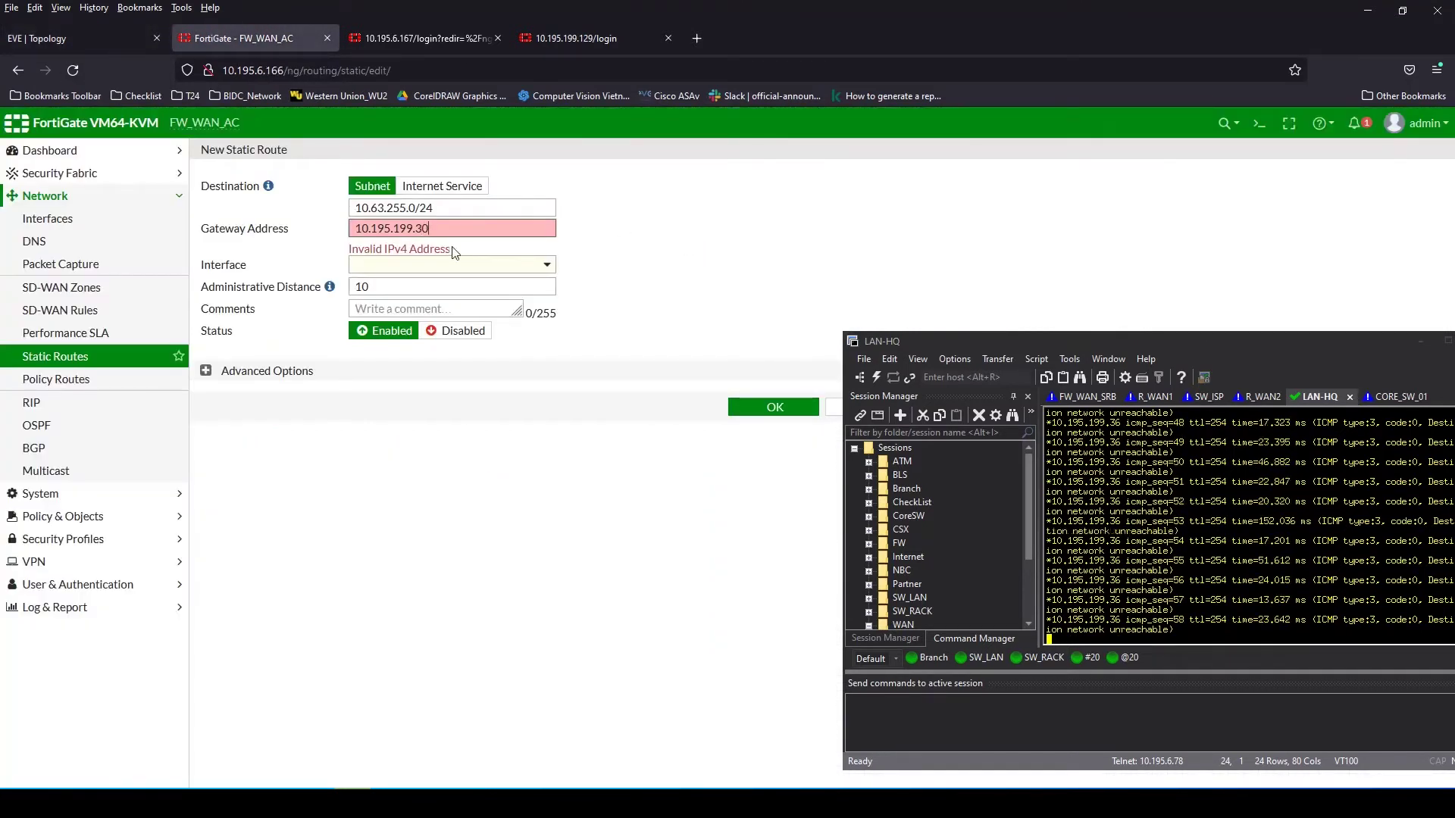
left_click(85, 33)
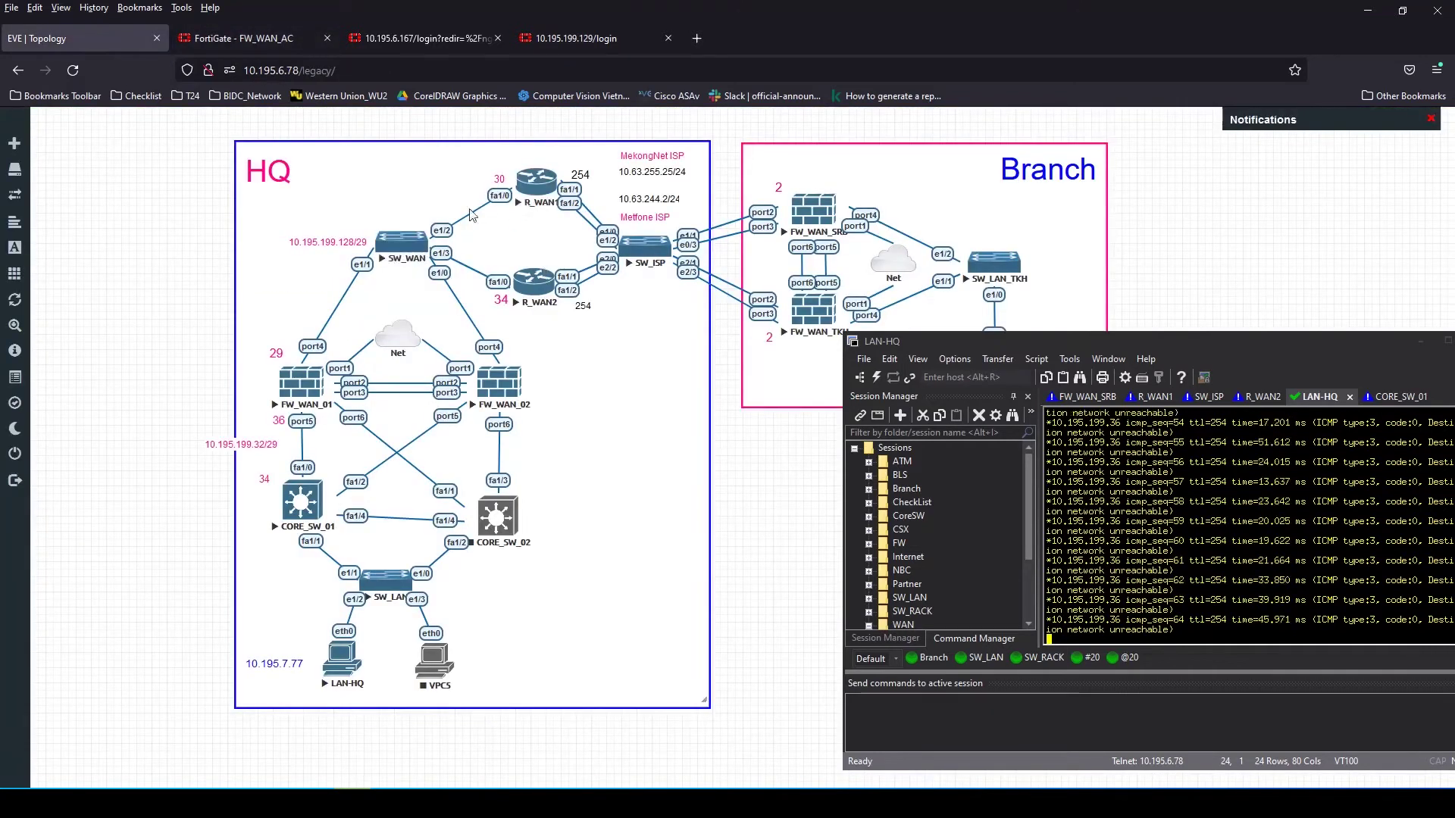
left_click(239, 38)
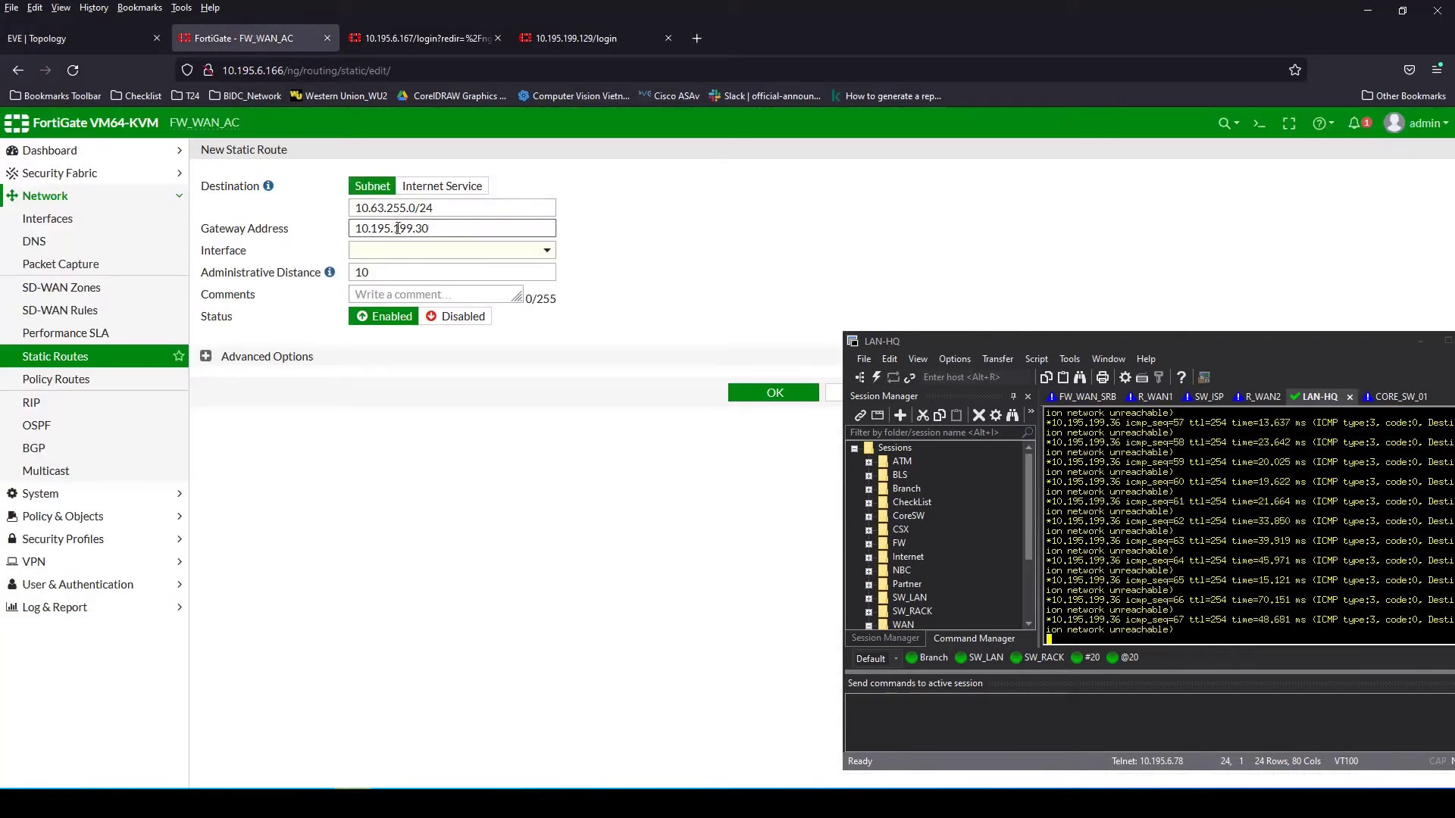
left_click(744, 254)
left_click(418, 228)
type("1")
left_click(692, 344)
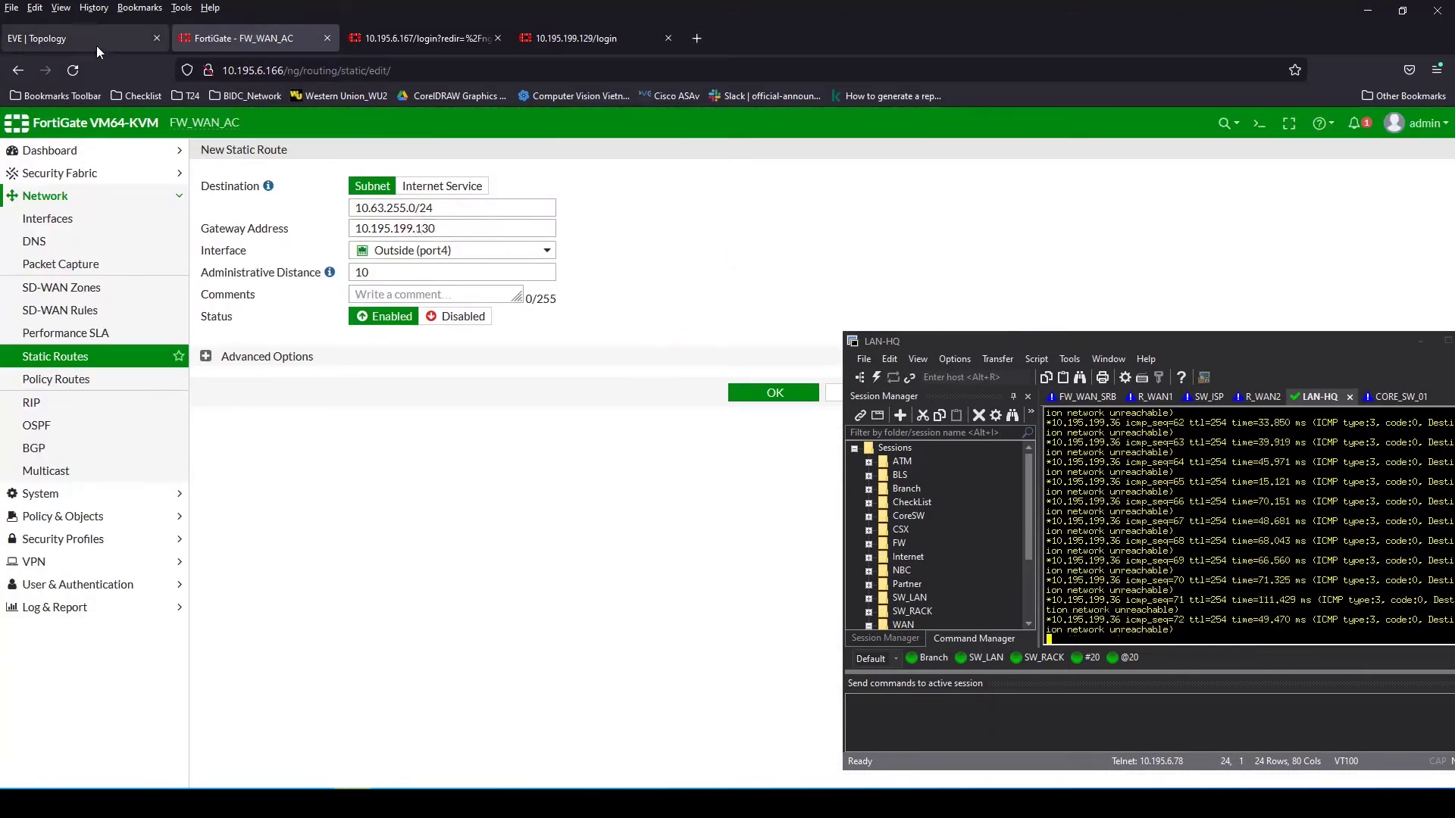
Add the comment R_WAN and save the 10.63.255.0/24 route
left_click(97, 42)
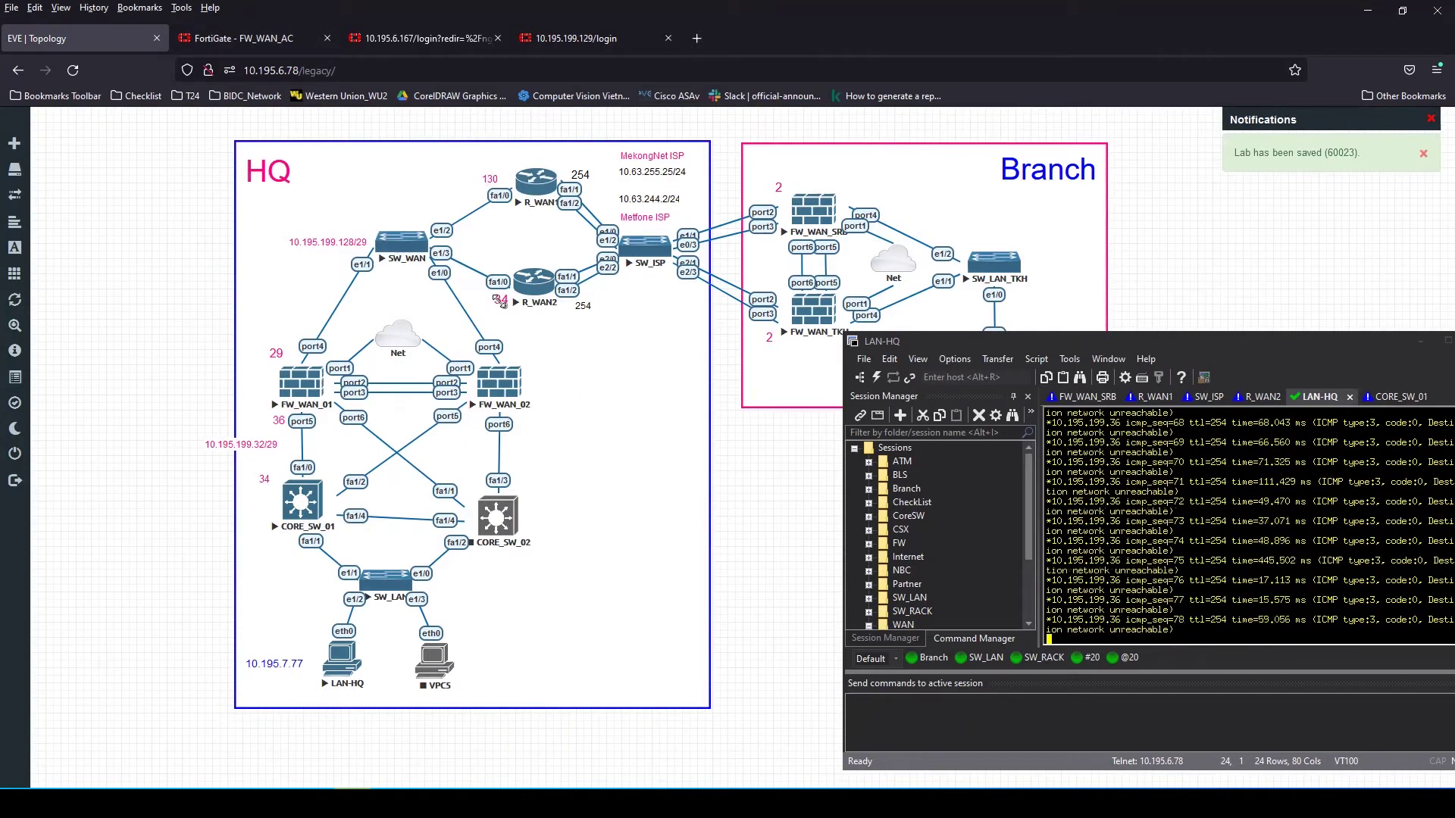
type("1")
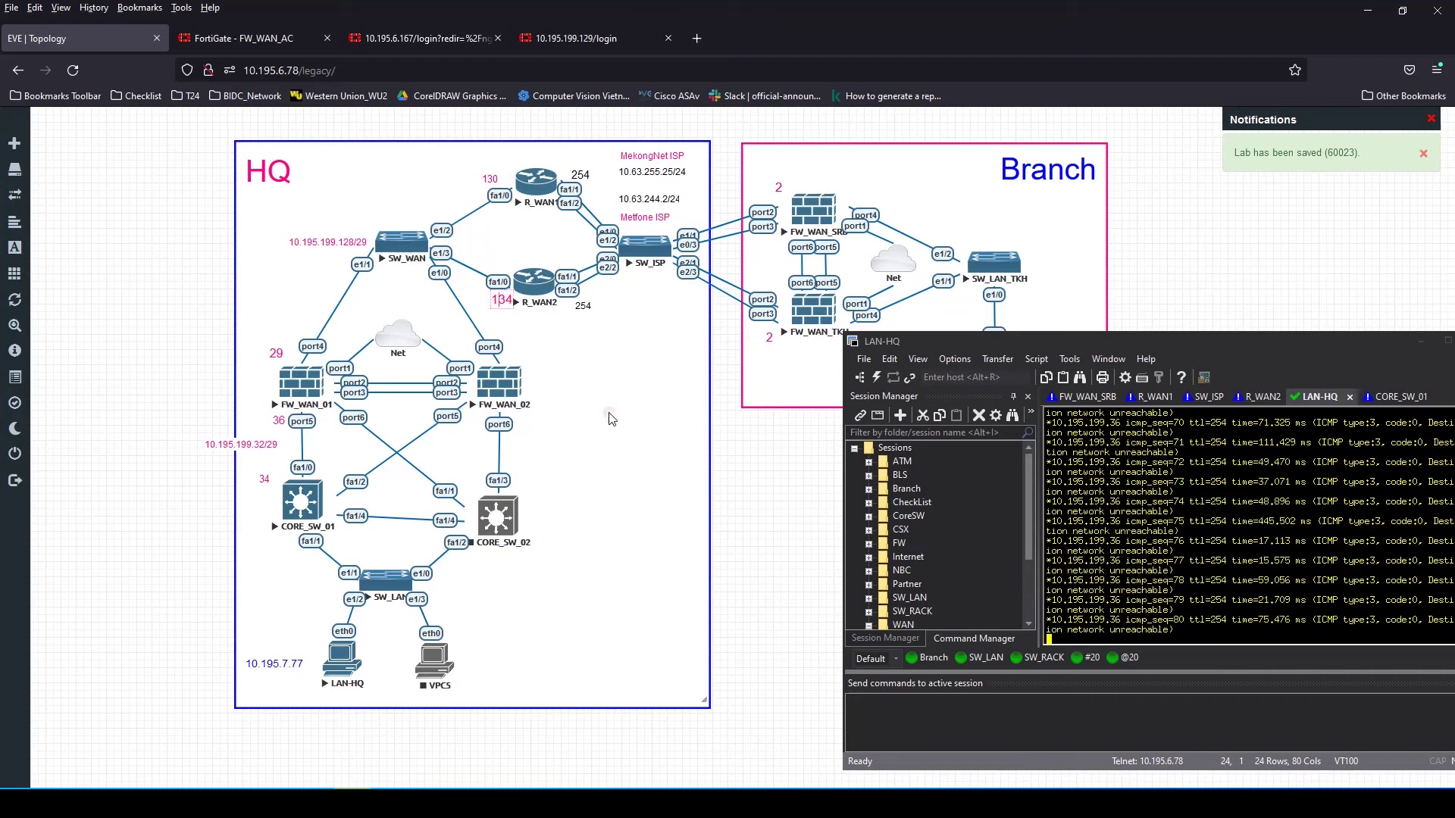
key("ctrl+Tab")
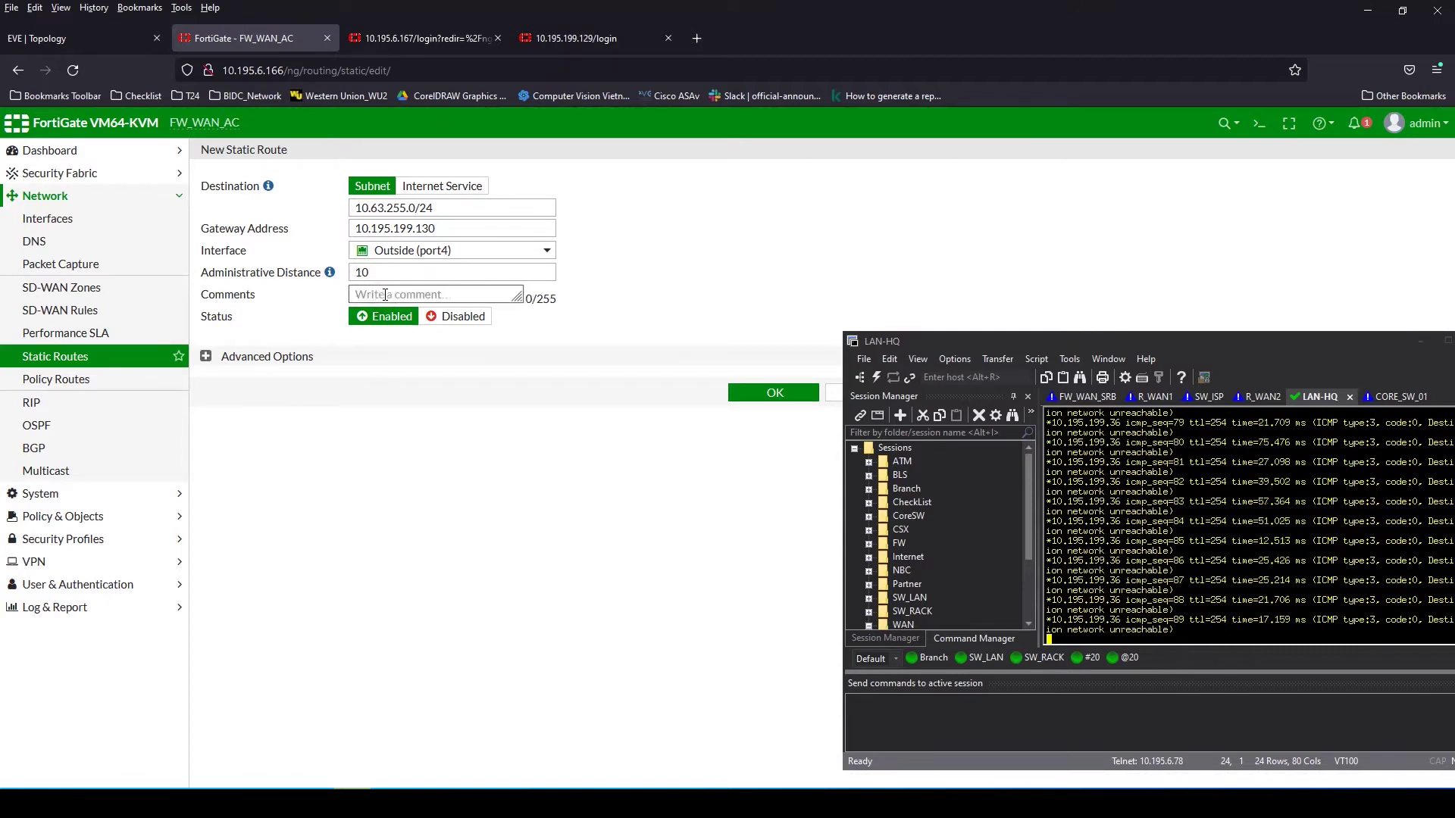
type("r")
key("BackSpace")
type("R_WAN")
left_click(769, 394)
left_click(61, 41)
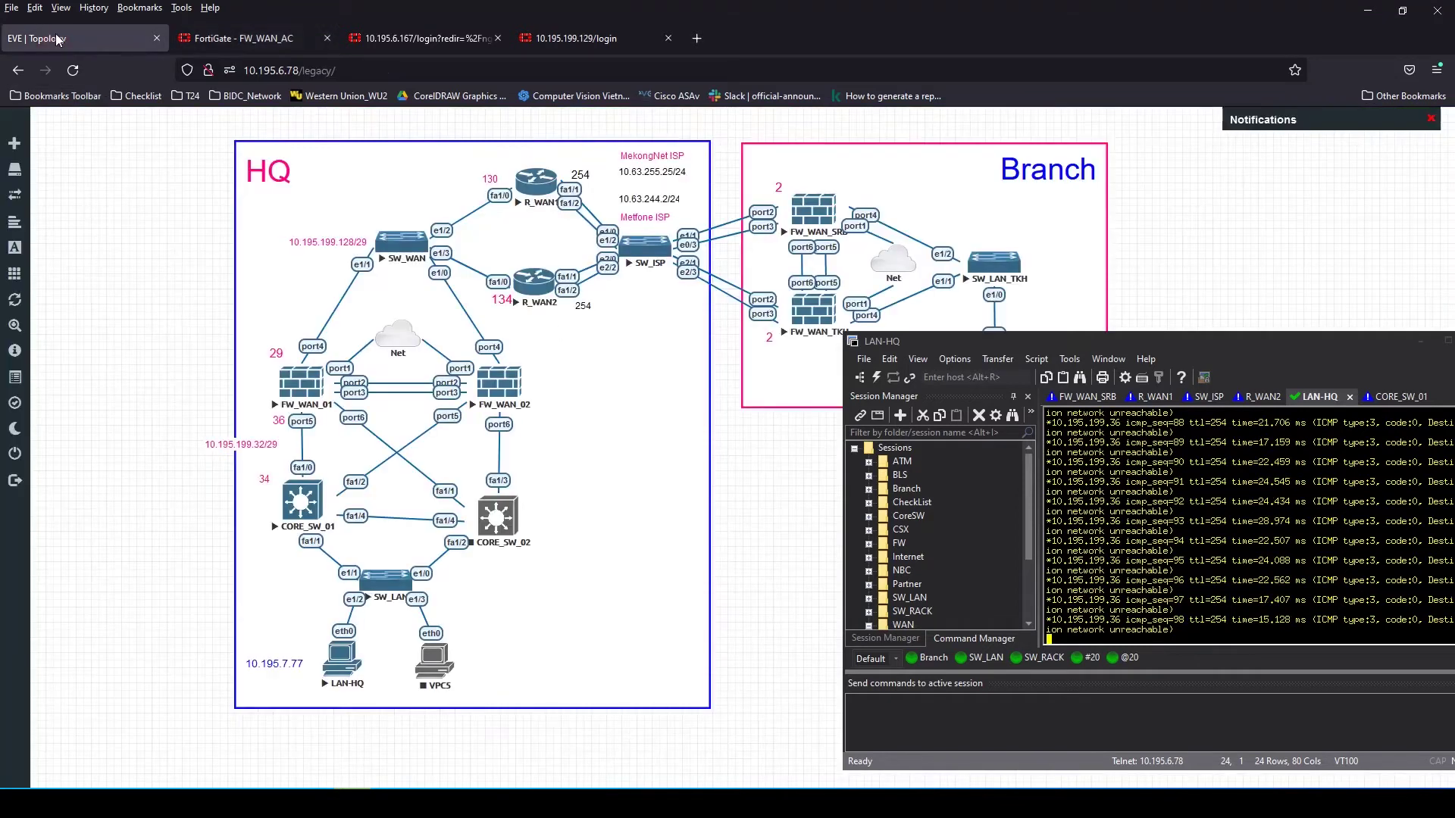
Open a console session to R_WAN1 and close the duplicate session
left_click(536, 182)
left_click_drag(1335, 339, 895, 329)
left_click(993, 379)
left_click(744, 576)
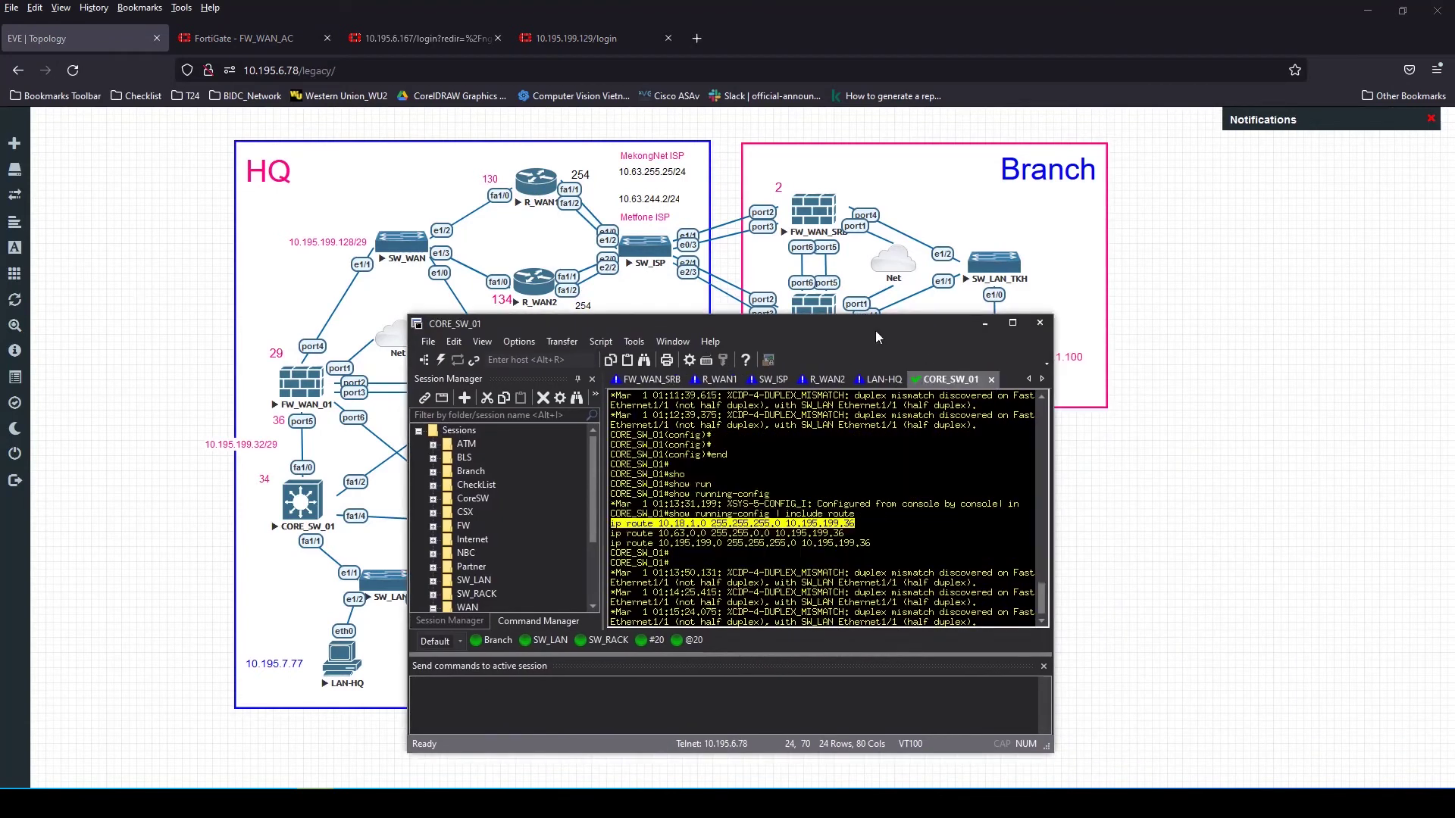
left_click_drag(875, 330, 1020, 335)
left_click(865, 384)
key("Return")
key("Return")
key("Return")
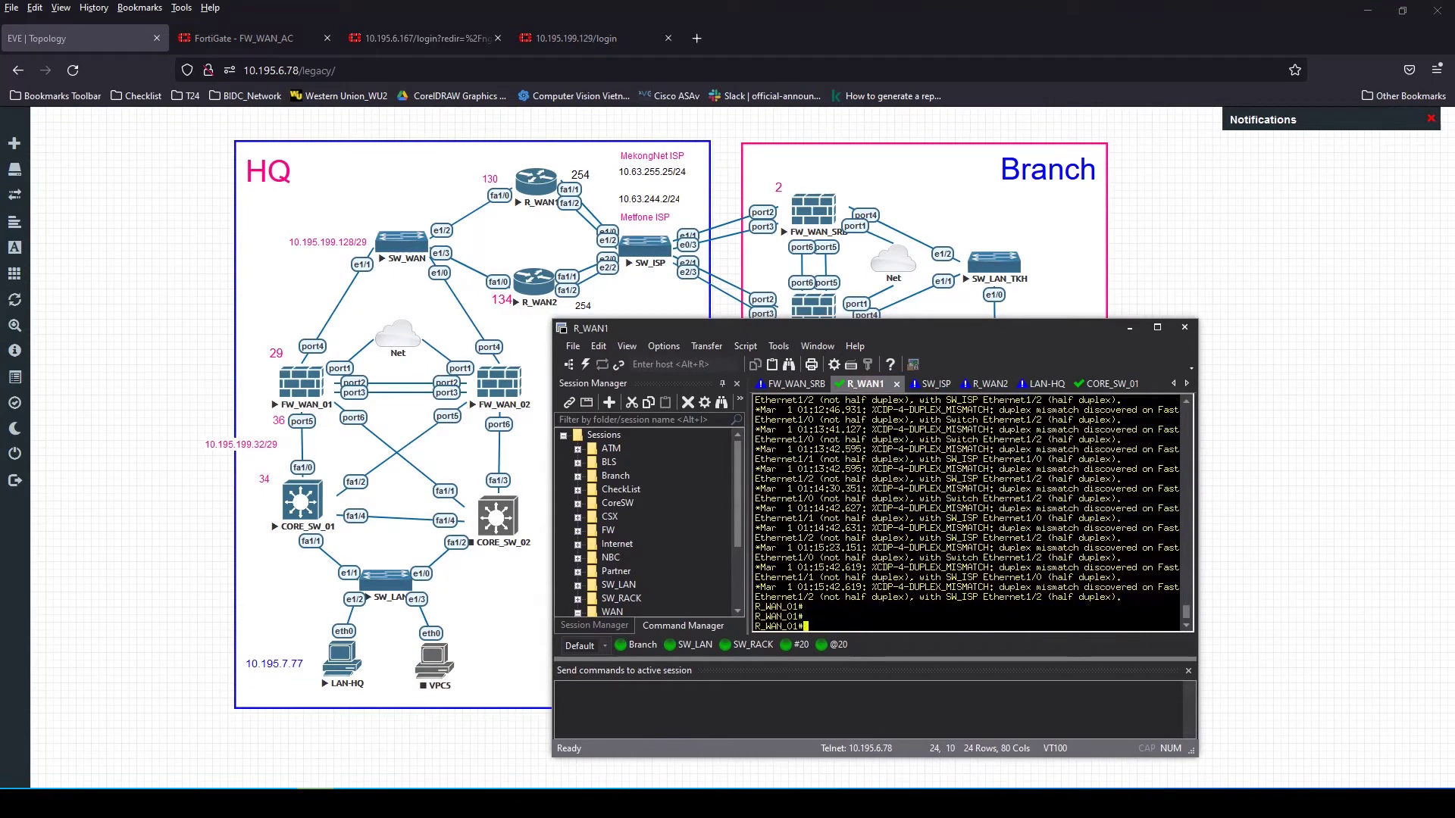
Show R_WAN1's FastEthernet1/0 running config and mark GLBP virtual address 10.195.199.131
type("sho")
key("Tab")
type("run")
key("Tab")
type("int")
key("Tab")
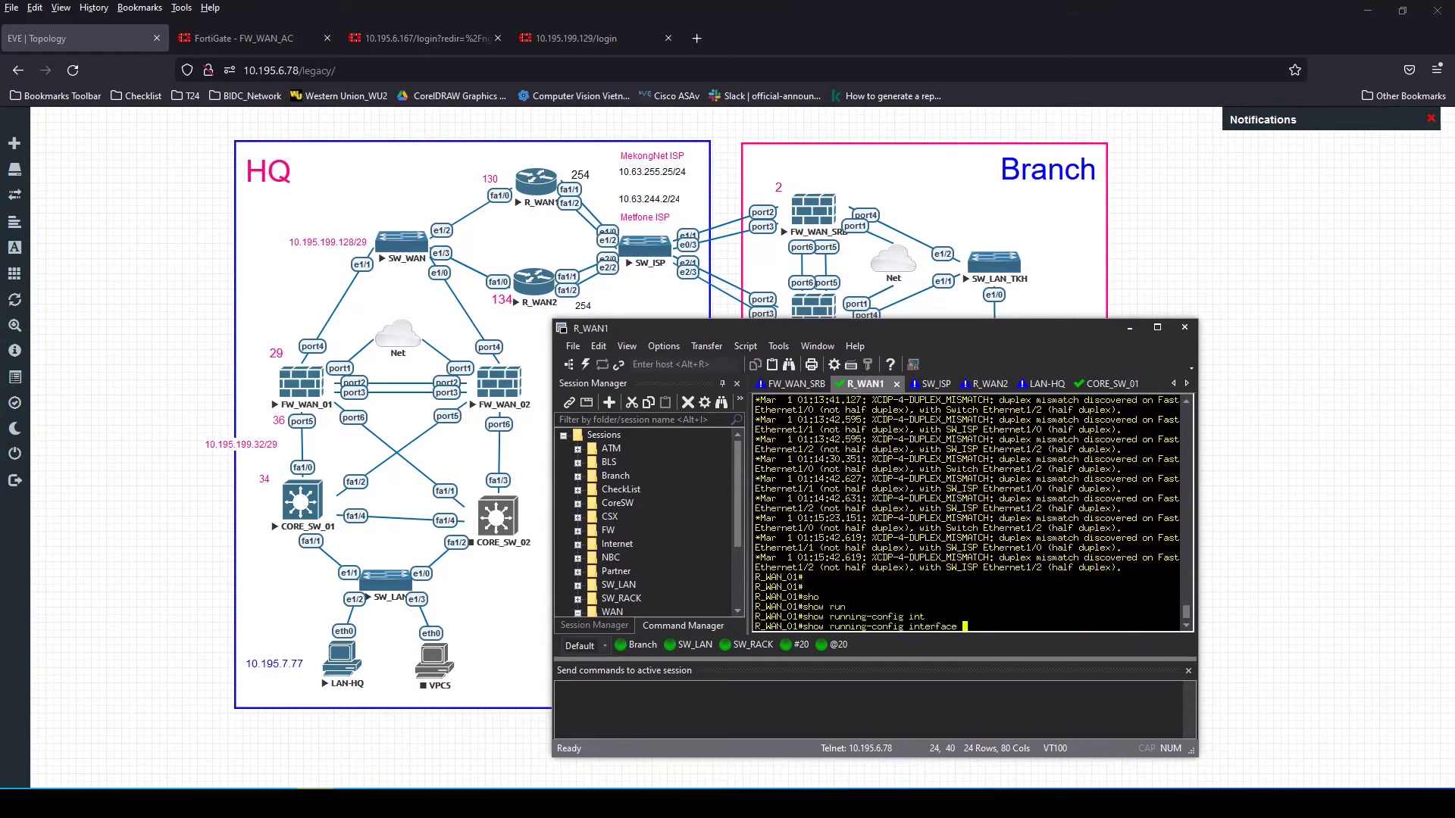
type("fa")
key("Tab")
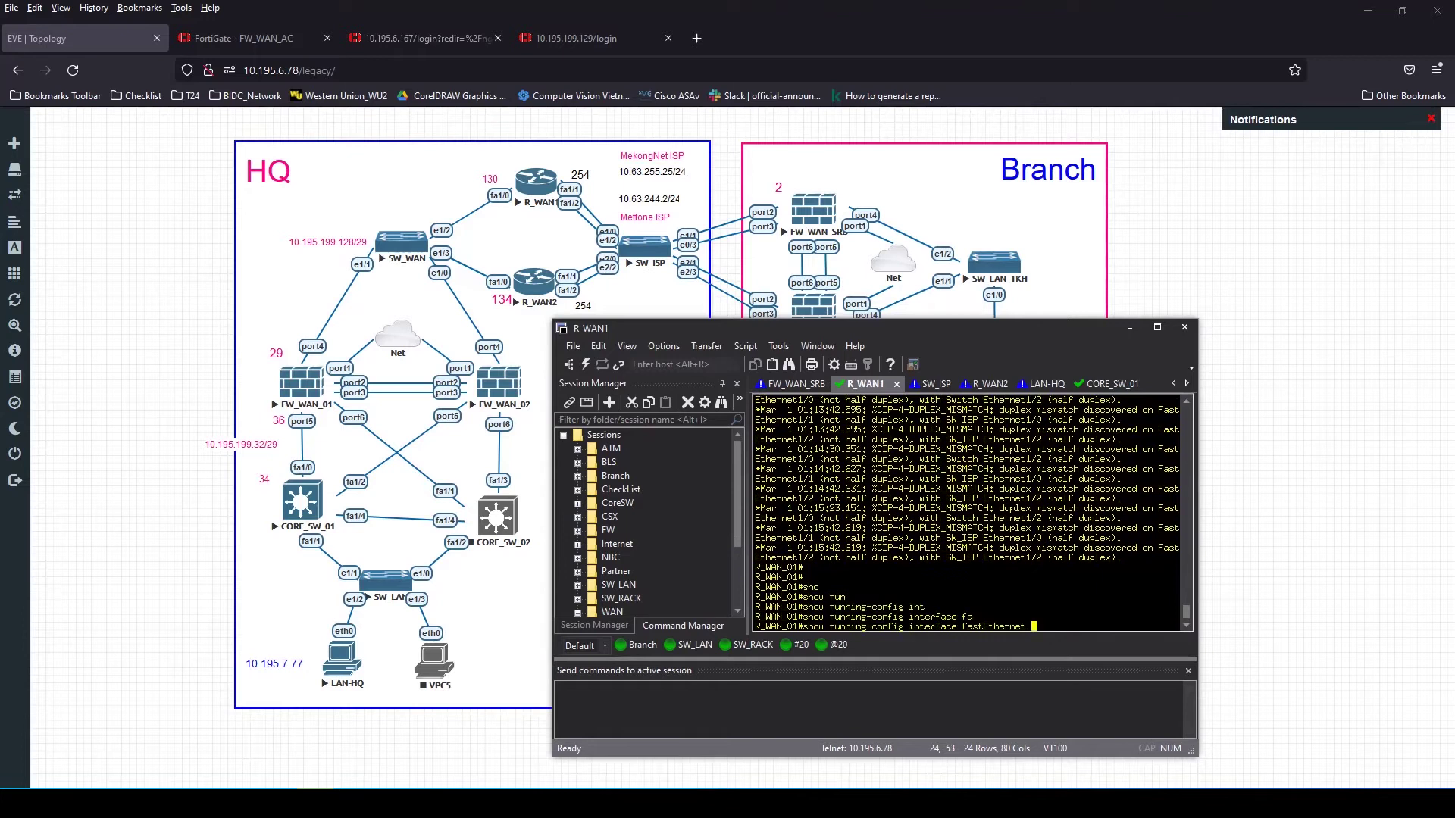
type("1/0")
key("Return")
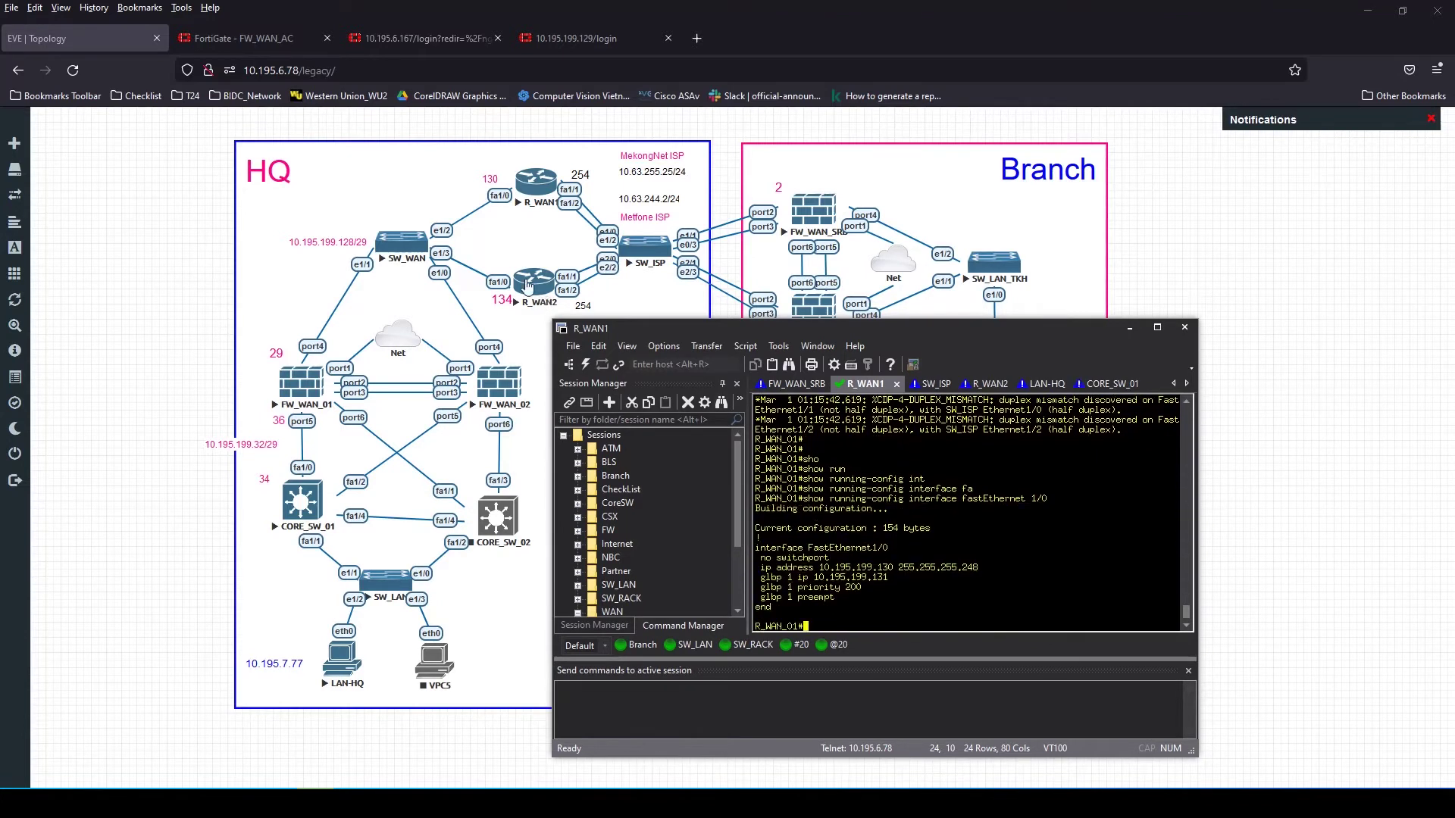
mouse_move(889, 557)
left_mouse_down()
mouse_move(803, 558)
mouse_move(888, 558)
mouse_move(872, 558)
left_mouse_up()
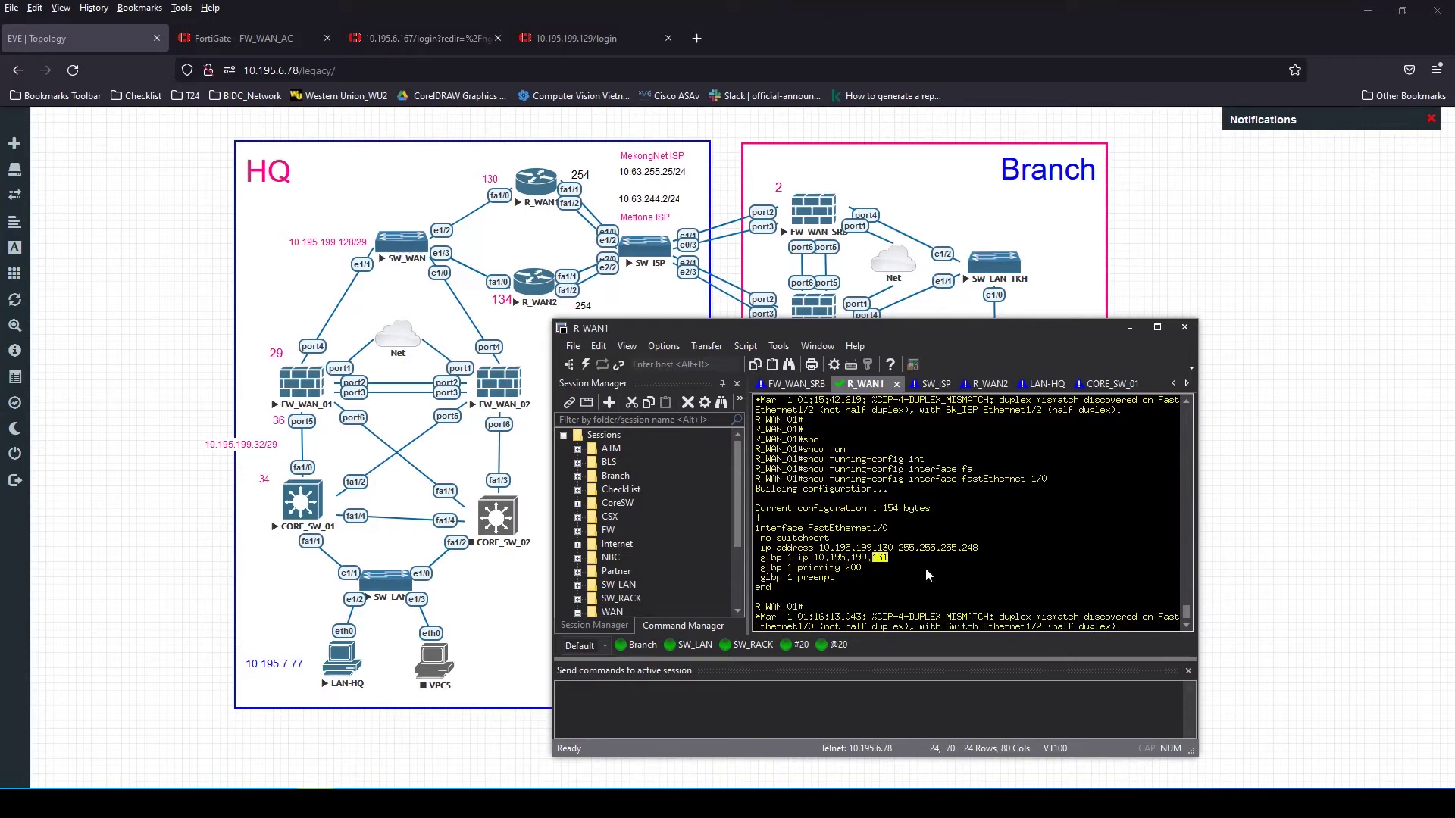
left_click(529, 286)
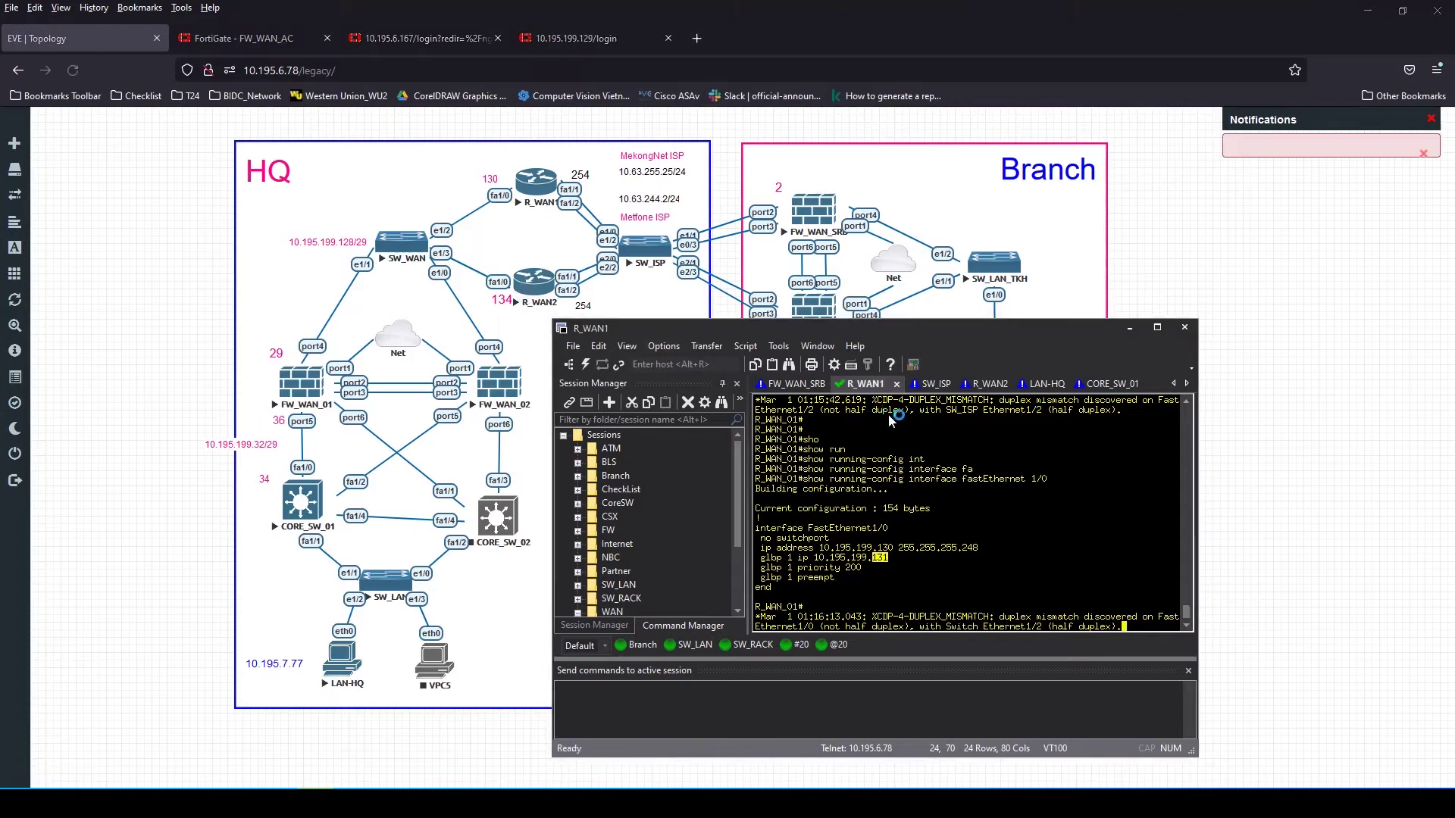
left_click_drag(1197, 443, 1327, 477)
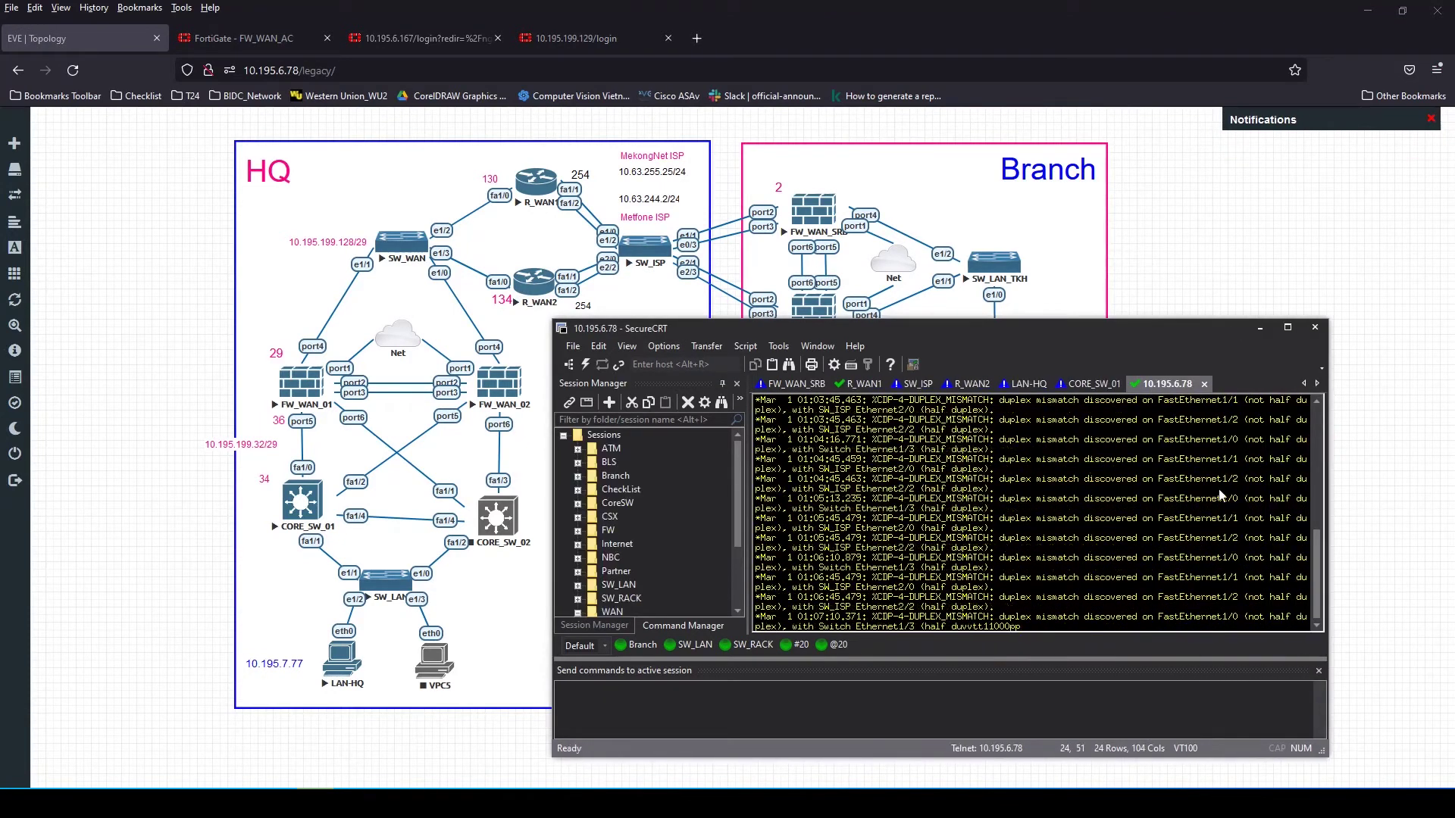
Close the 10.195.6.78 session and move the R_WAN2 tab ahead of SW_ISP
left_click(1204, 384)
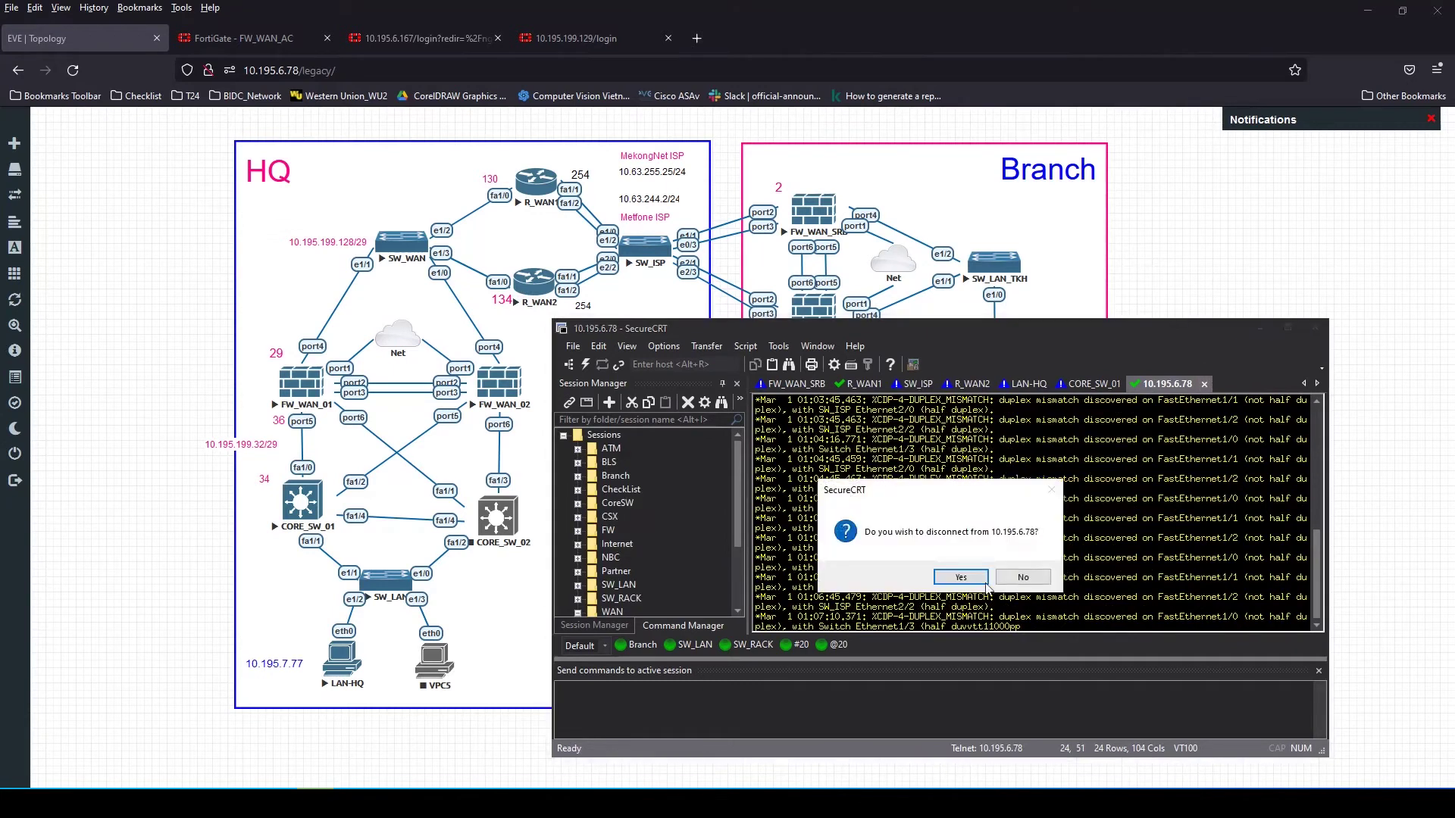
left_click(964, 584)
left_click_drag(973, 384, 920, 385)
Run show ip interface brief on R_WAN2 to list its interfaces
key("Return")
type("sh")
key("Tab")
type("ip")
key("Tab")
type("in")
key("Tab")
type("br")
key("BackSpace")
key("BackSpace")
key("Tab")
key("Tab")
type("b")
key("Return")
type("s")
key("Tab")
type("h")
key("Tab")
type("ip")
key("Tab")
type("int")
key("Tab")
type("br")
key("Tab")
key("Return")
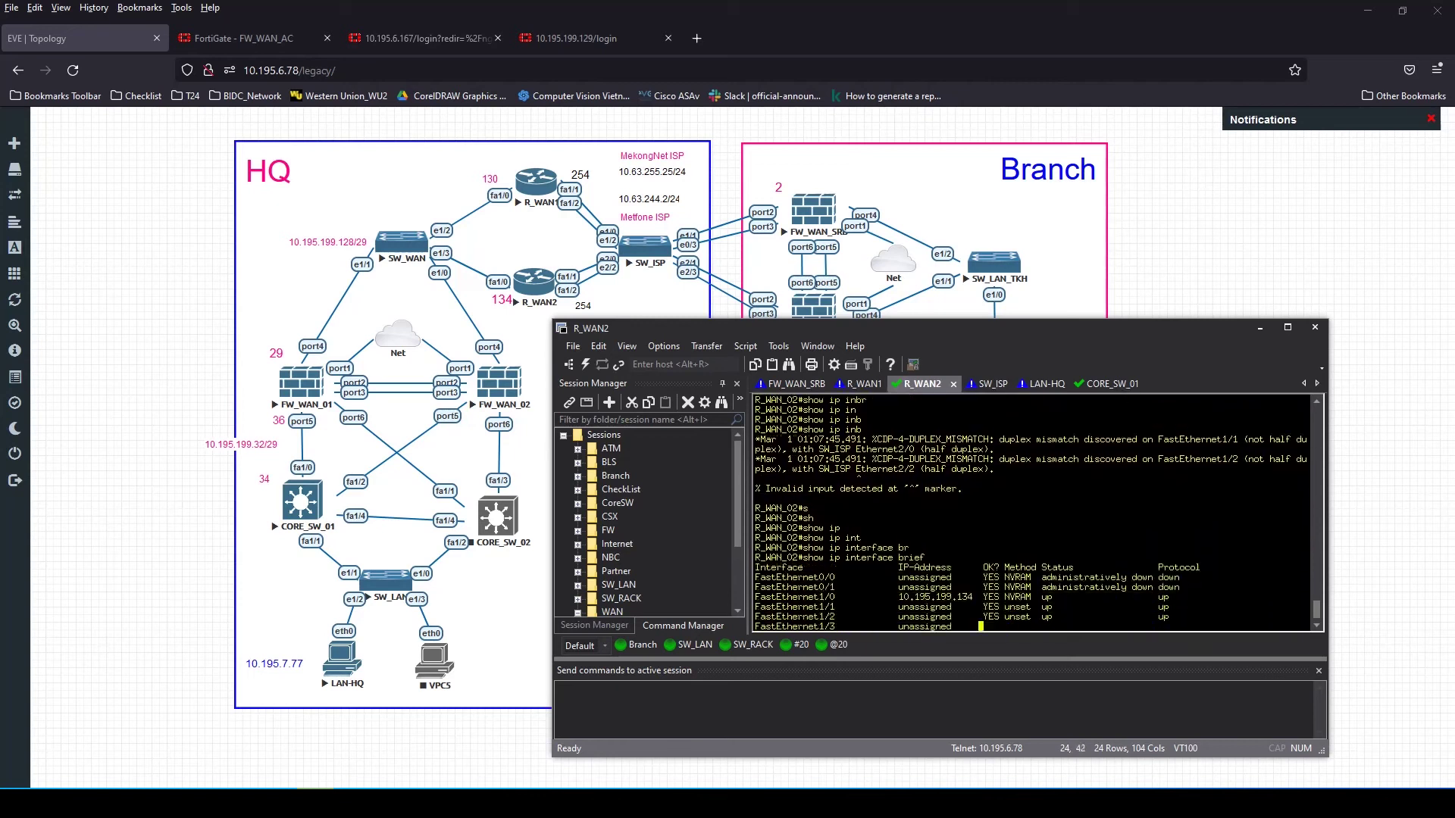
key("space")
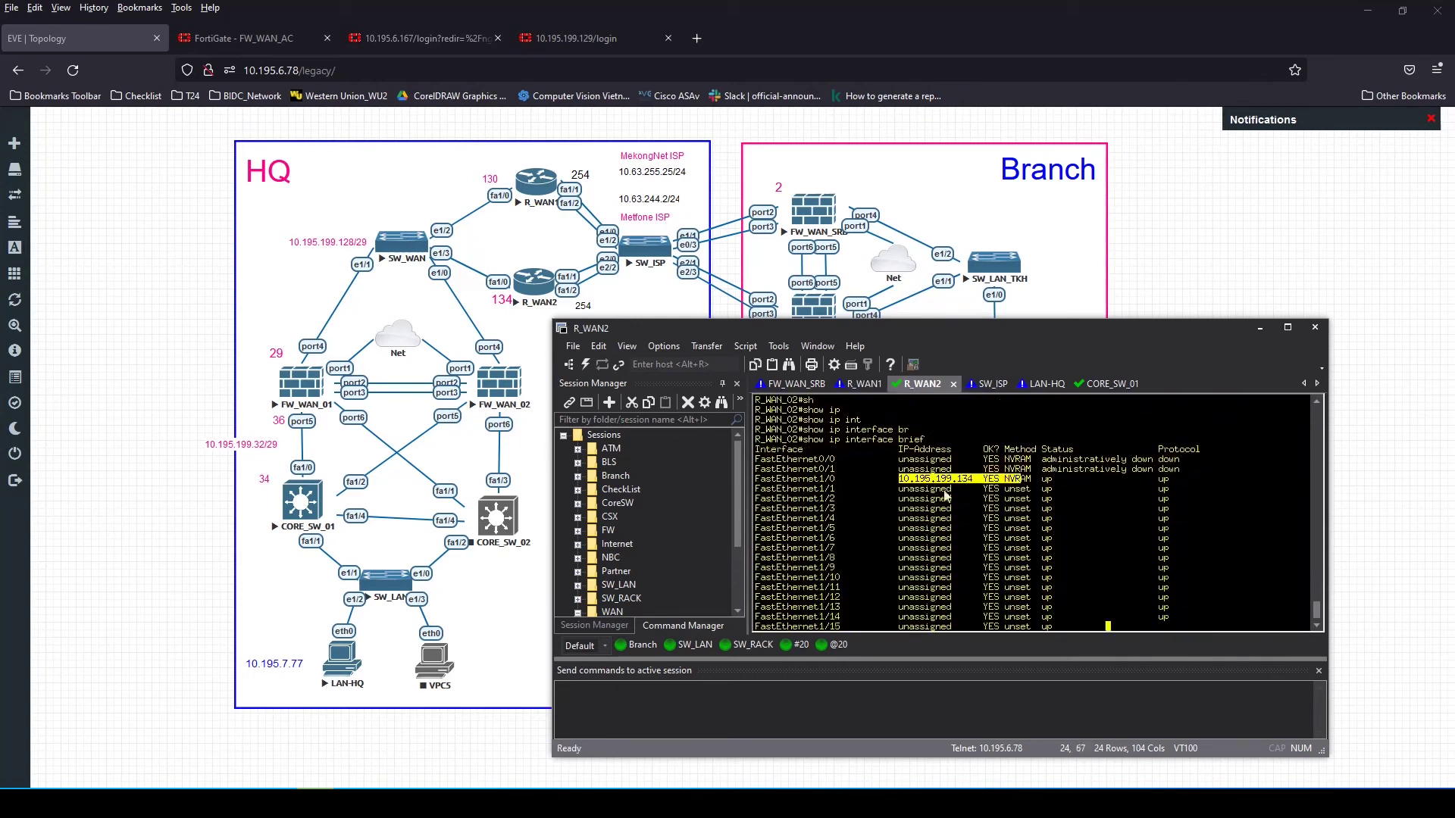
Show R_WAN2's FastEthernet1/0 config, select GLBP address 10.195.199.131, and open the 10.63.255.0/24 route
double_click(833, 440)
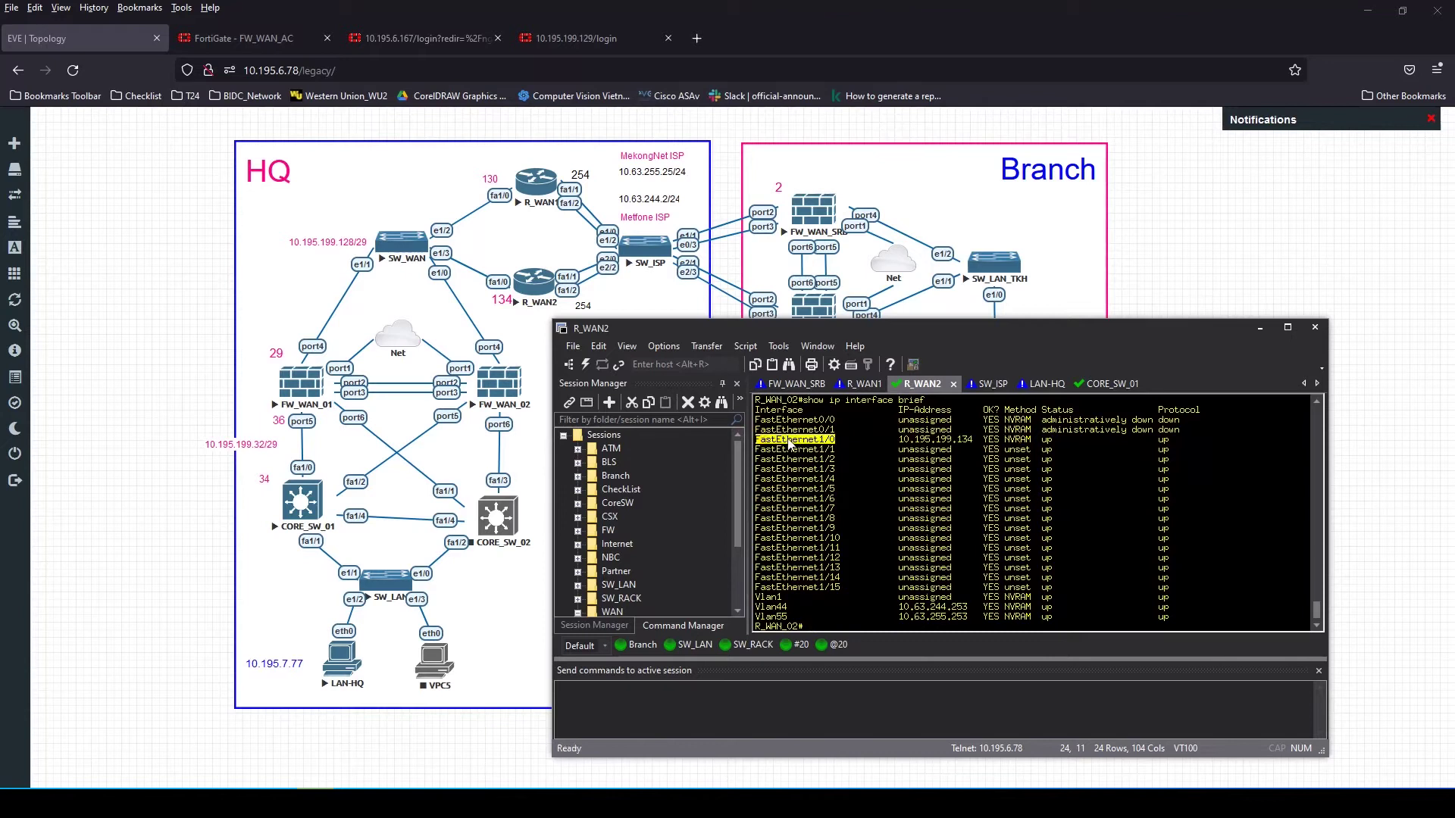
type("sho")
key("Tab")
type("run")
key("Tab")
type("int")
key("Tab")
right_click(971, 484)
key("Return")
double_click(875, 578)
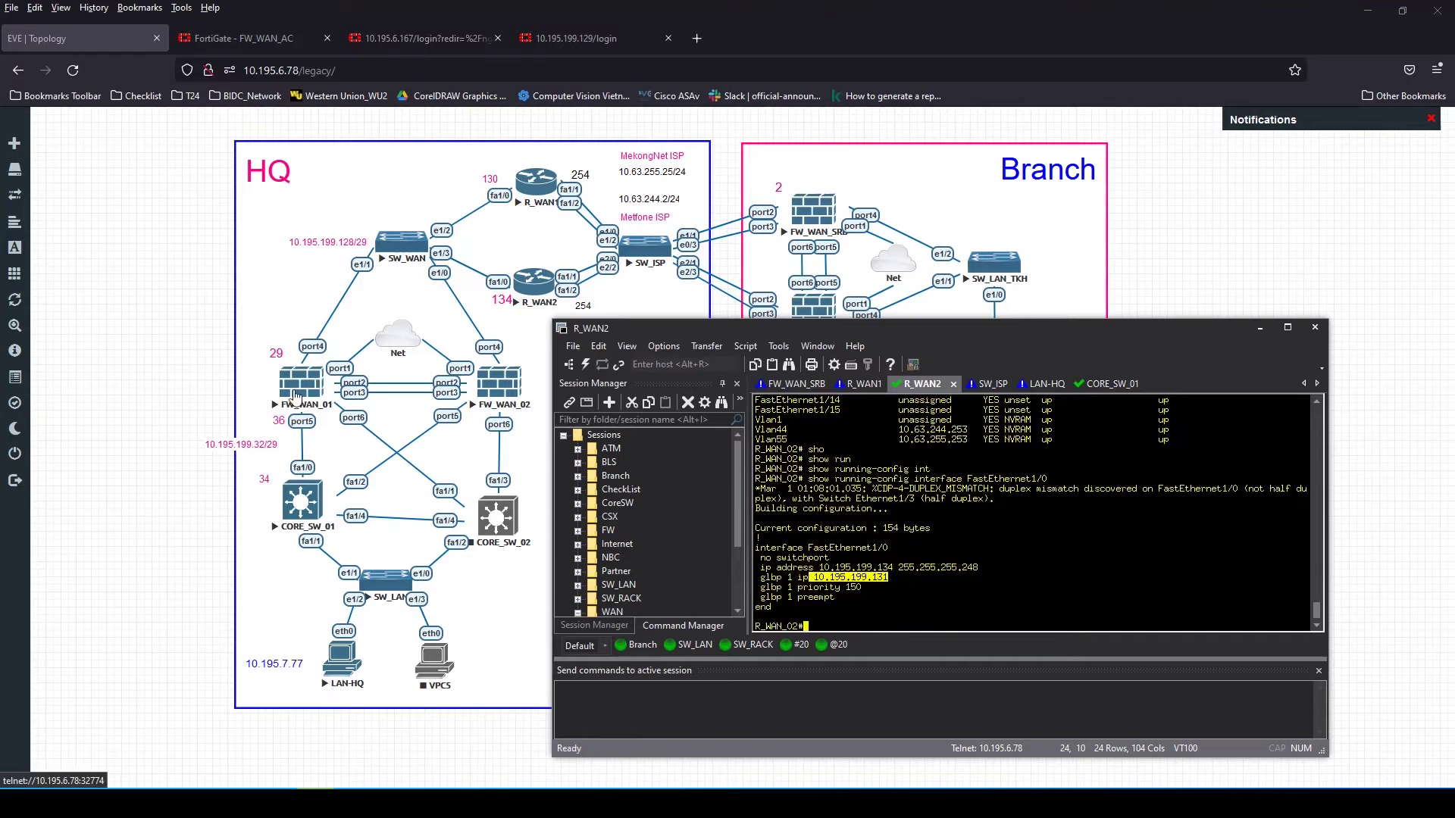
left_click_drag(890, 576, 822, 578)
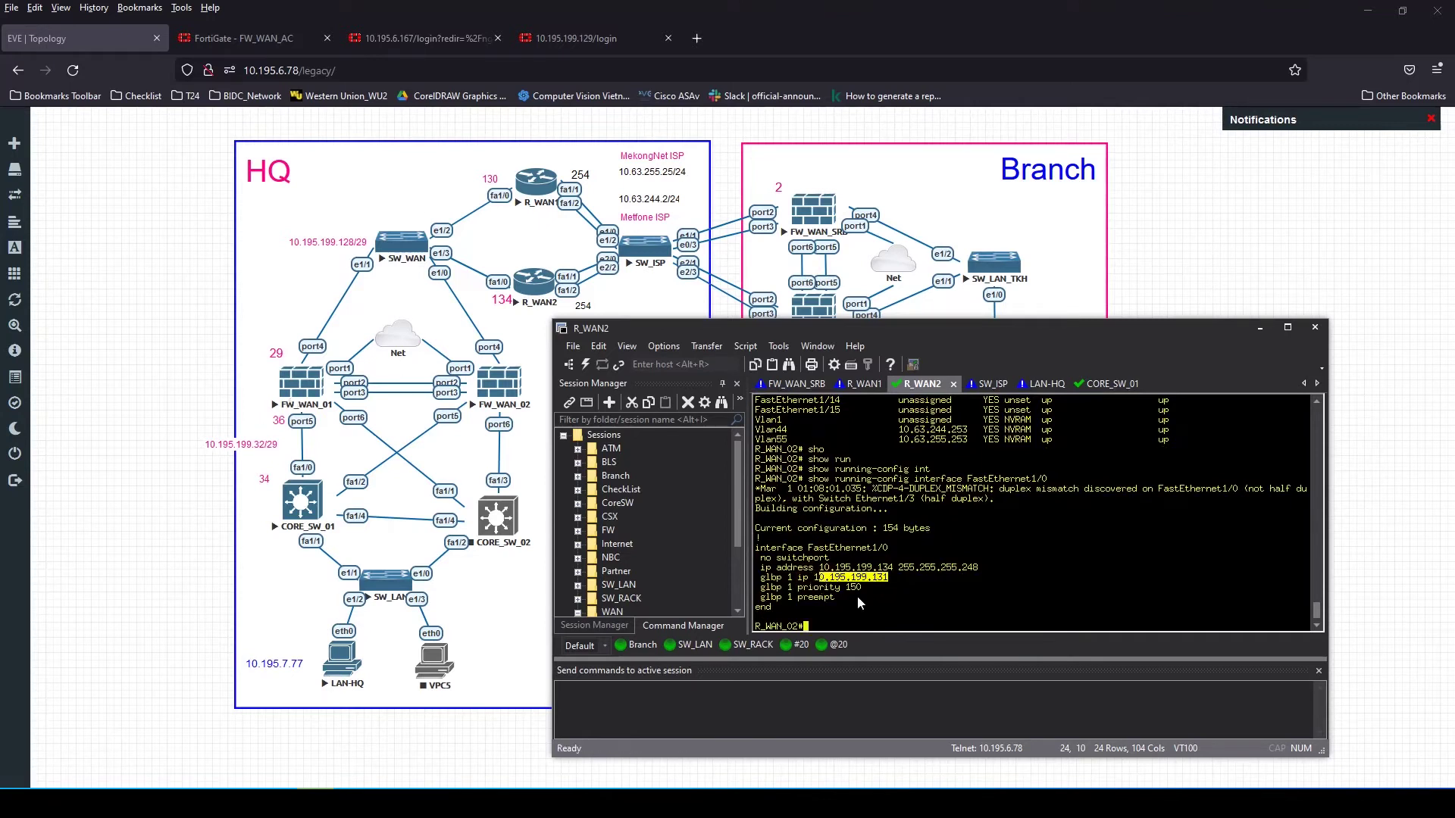
left_click(250, 38)
double_click(499, 260)
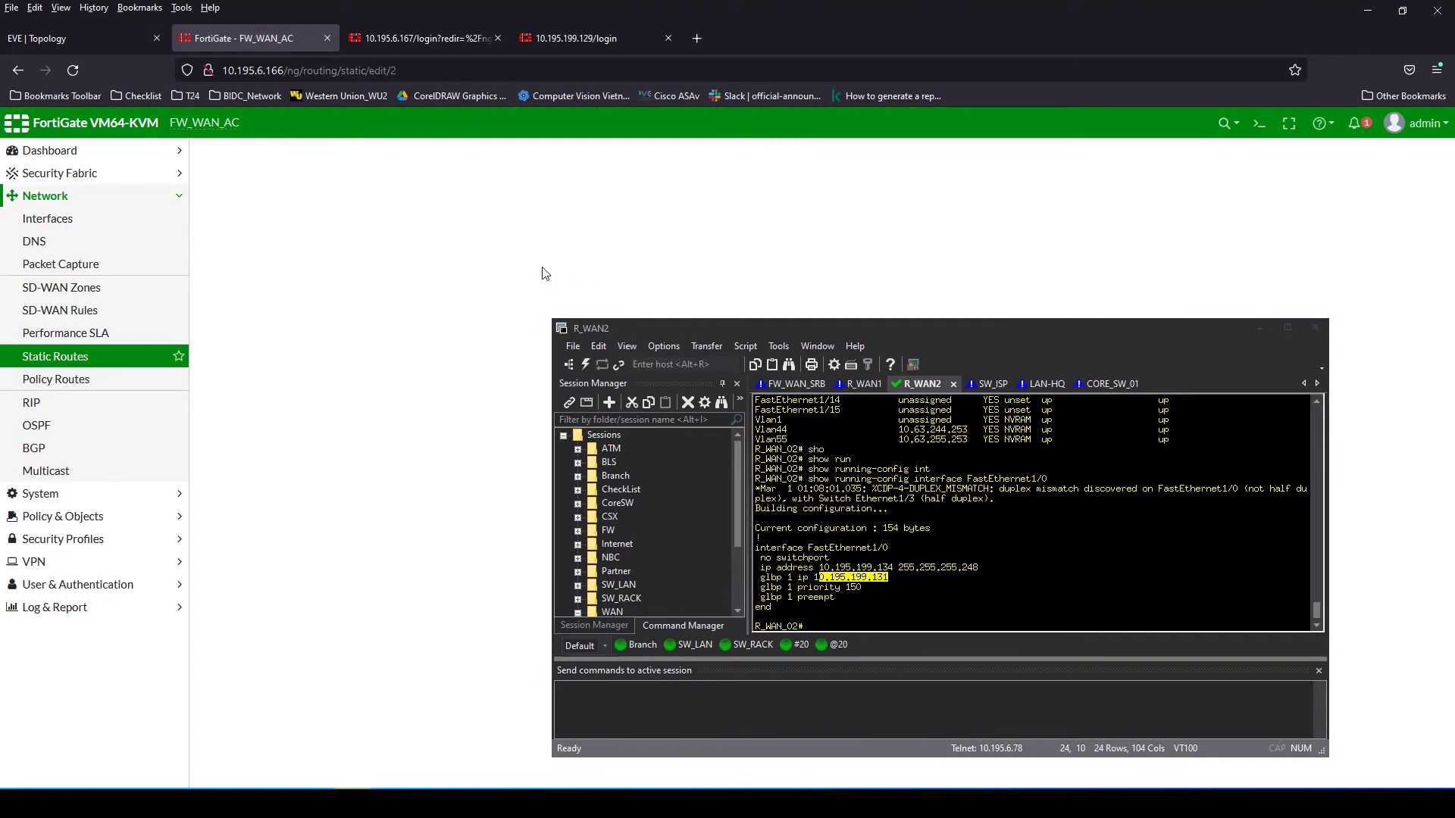
Change the 10.63.255.0/24 route's gateway to 10.195.199.131 and save it
left_click(459, 230)
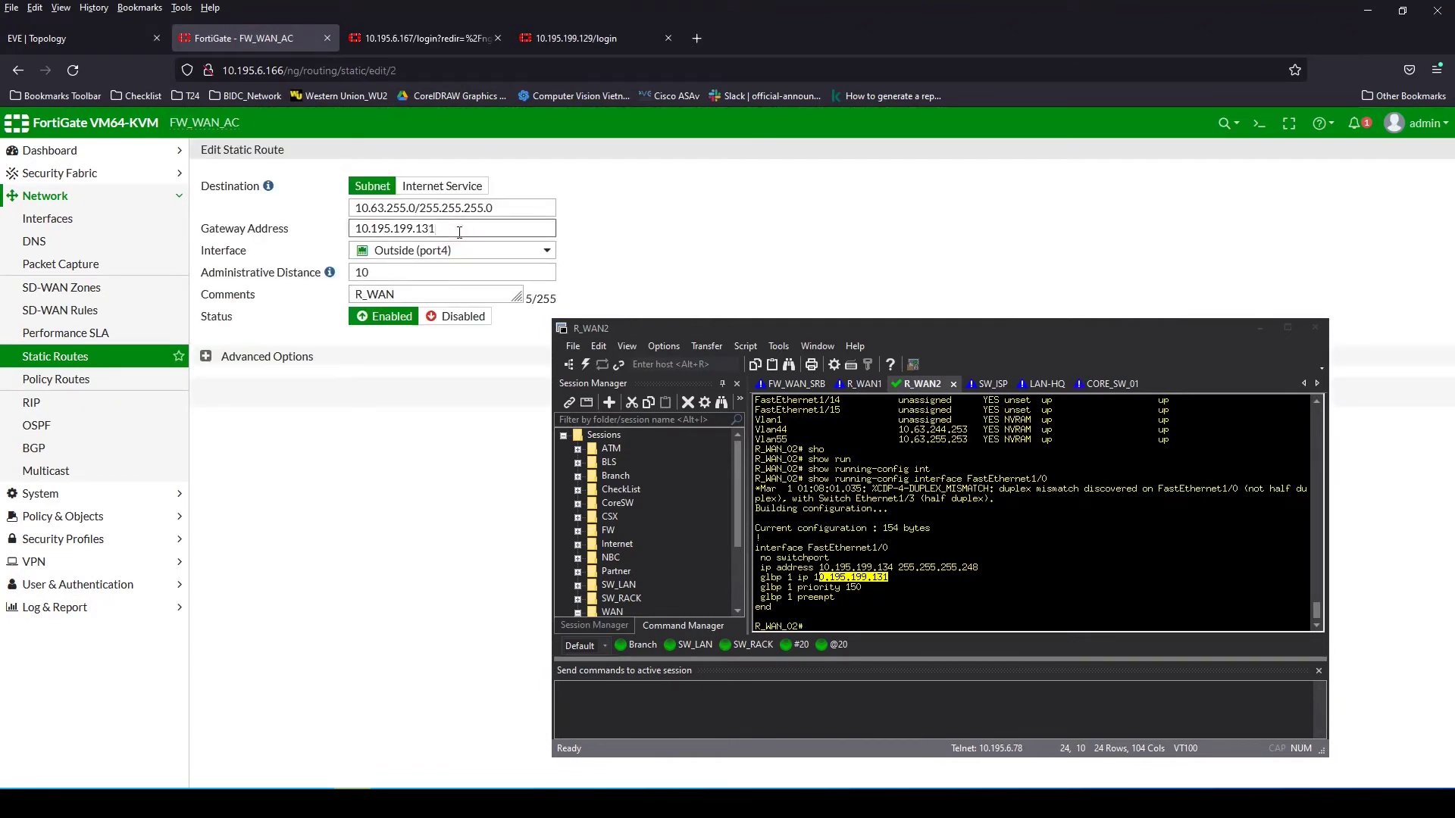
left_click(388, 327)
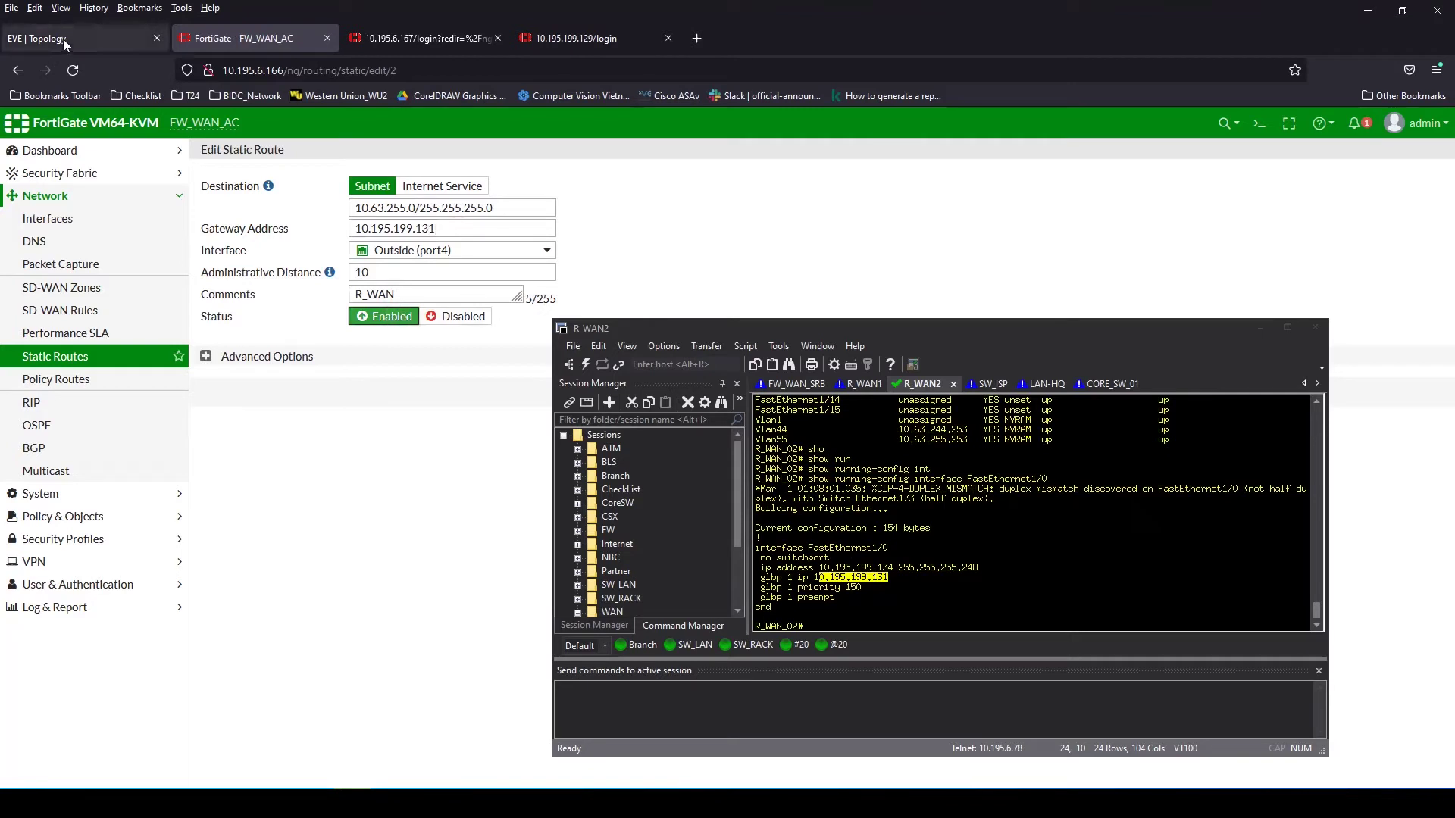
left_click_drag(1146, 334, 1365, 310)
left_click(804, 400)
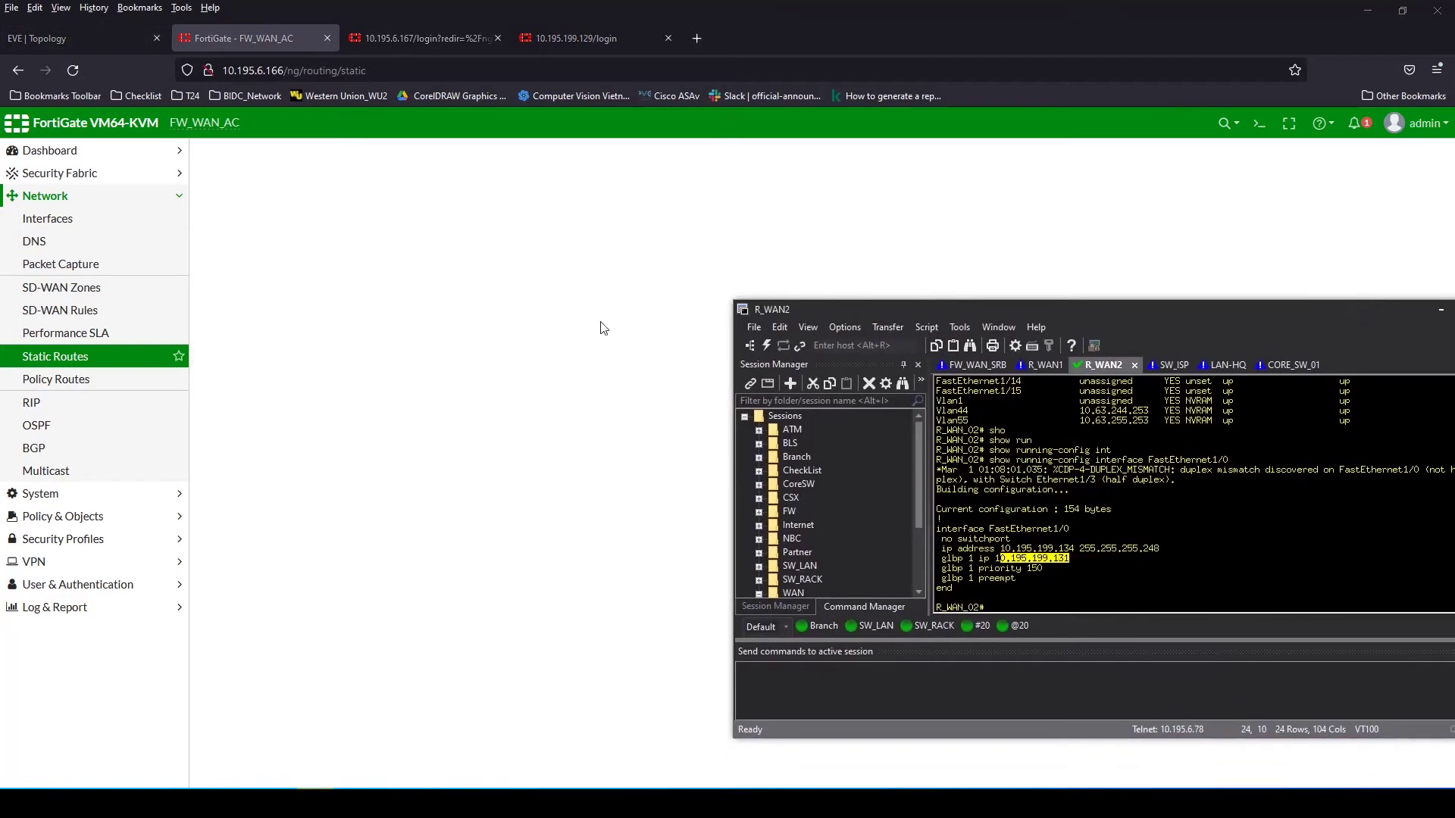
Clone that route as 10.63.244.0/24 through the same gateway 10.195.199.131
left_click(289, 262)
right_click(290, 263)
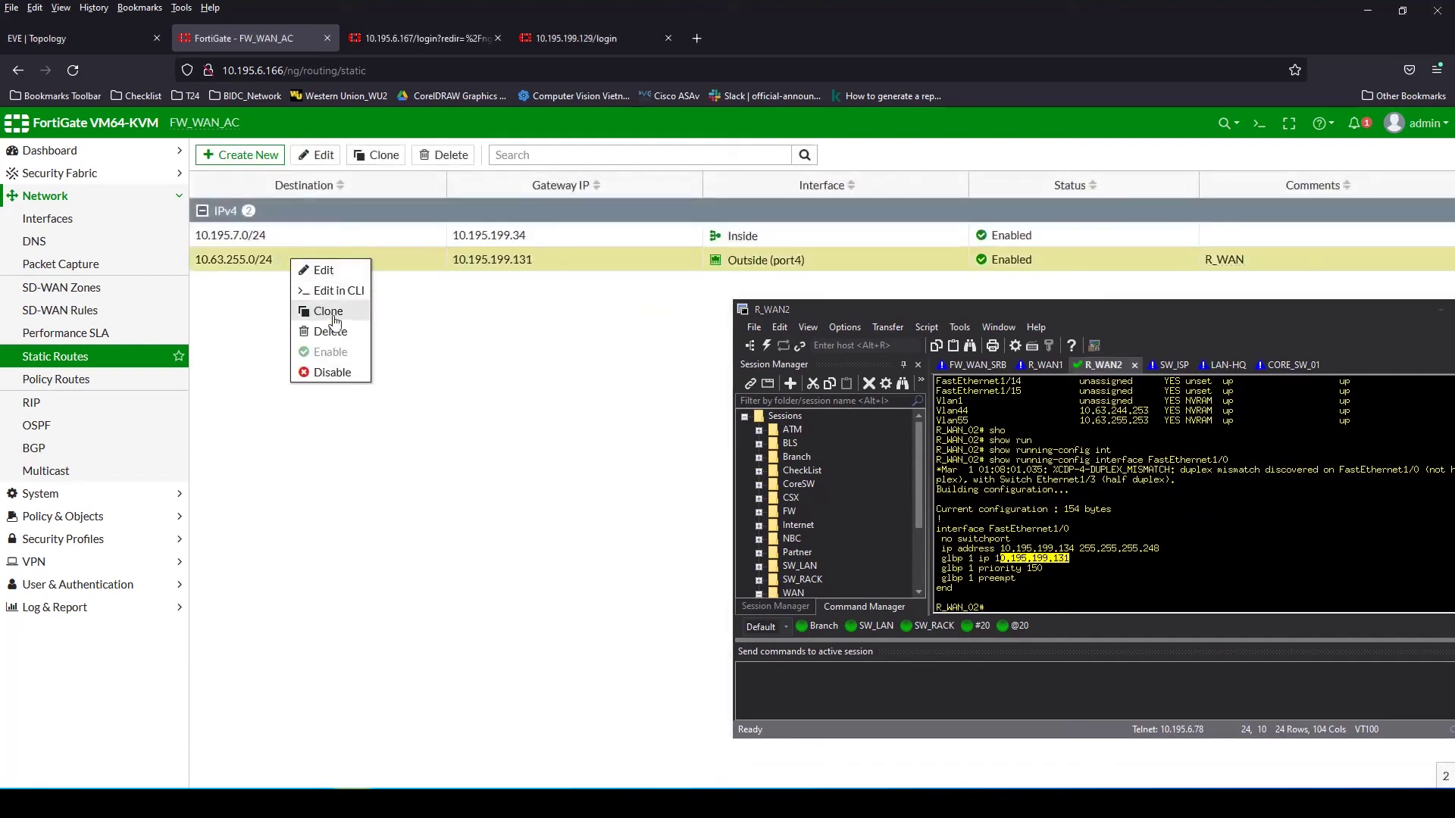
left_click(328, 317)
left_click_drag(816, 312, 926, 316)
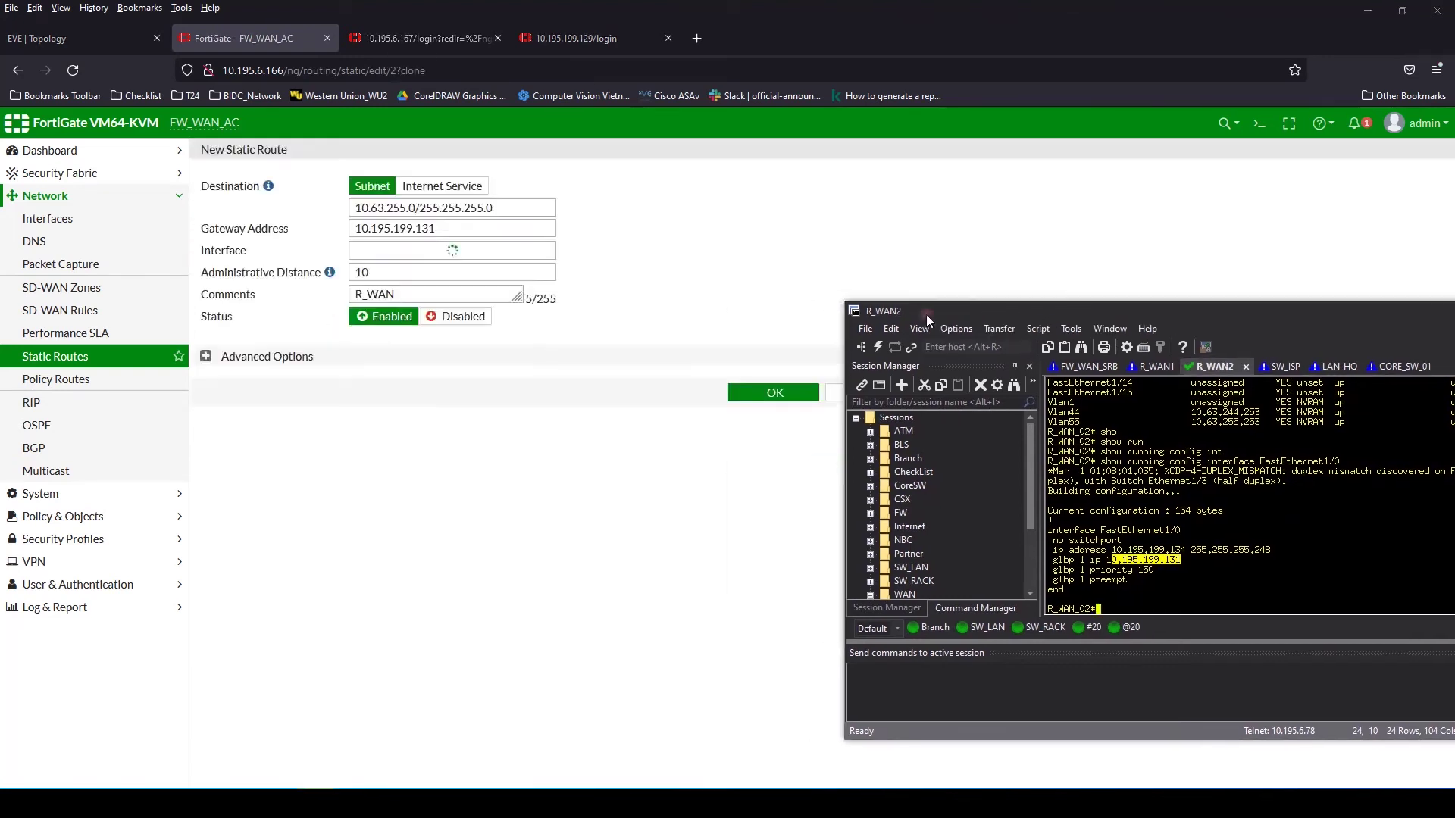
double_click(405, 209)
type("244")
left_click(771, 392)
left_click_drag(1090, 310, 858, 348)
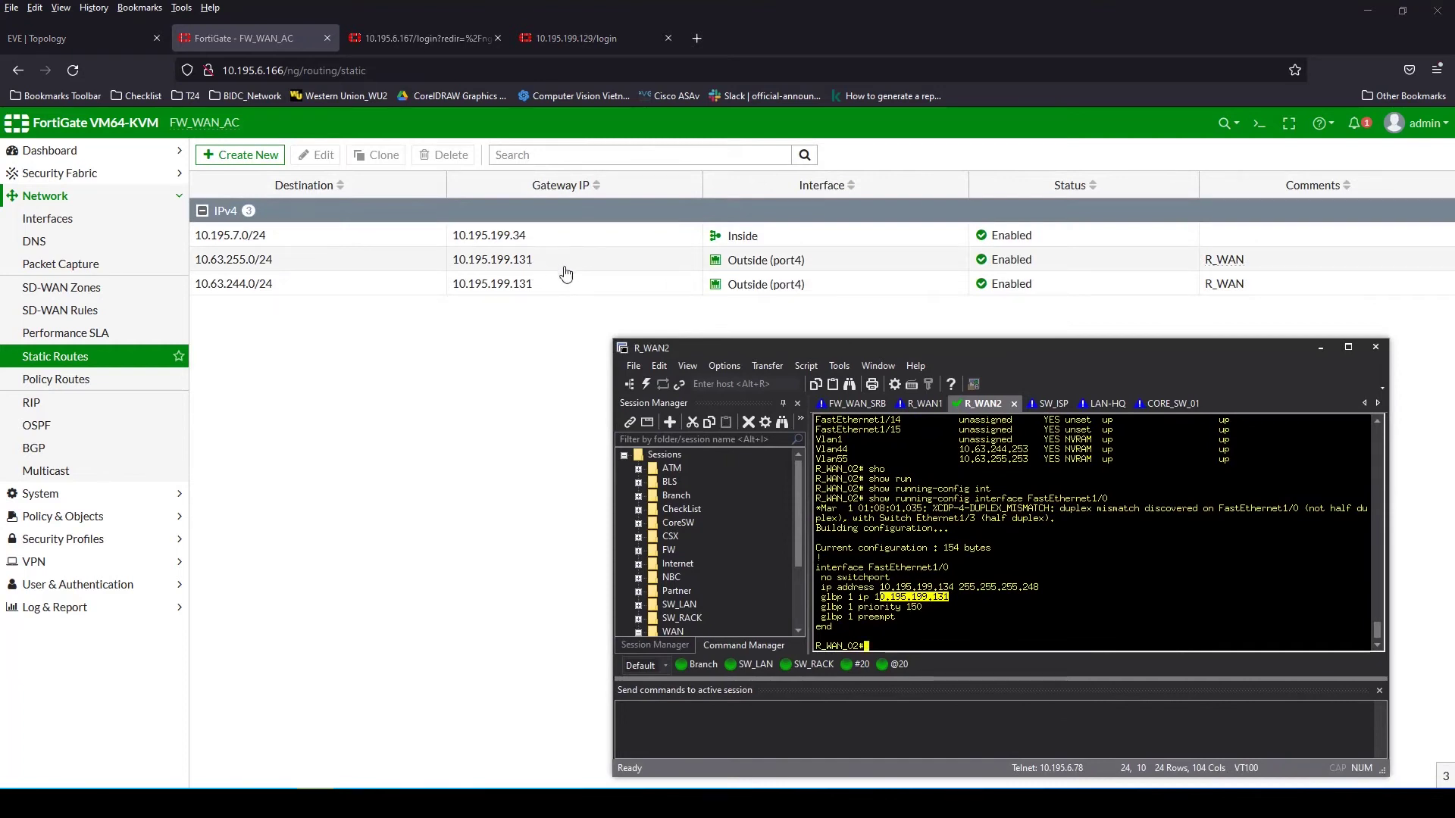
left_click(80, 38)
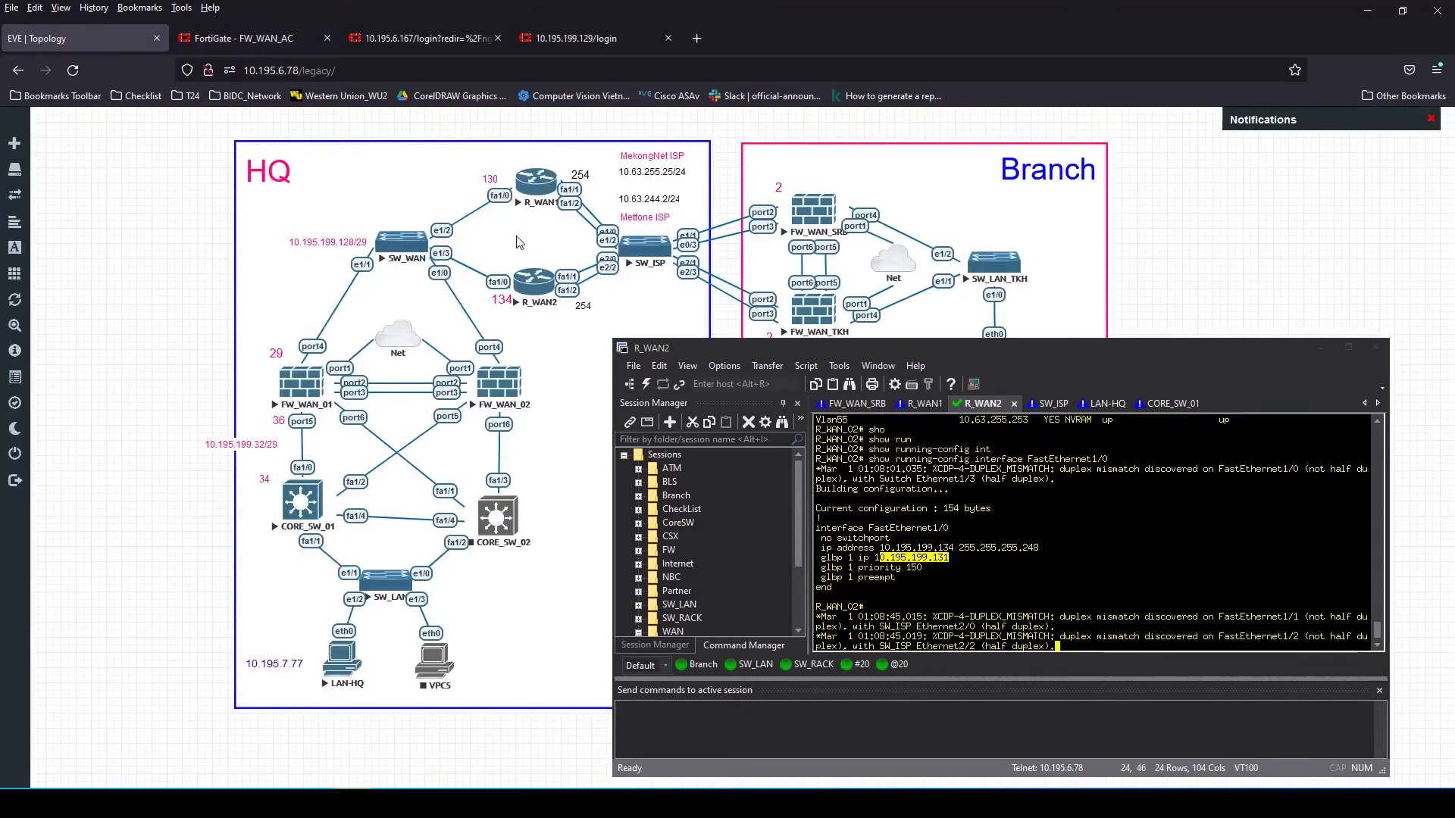
Add a topology text label reading 'GLBP VIP IP: 10.195.199.131'
right_click(137, 310)
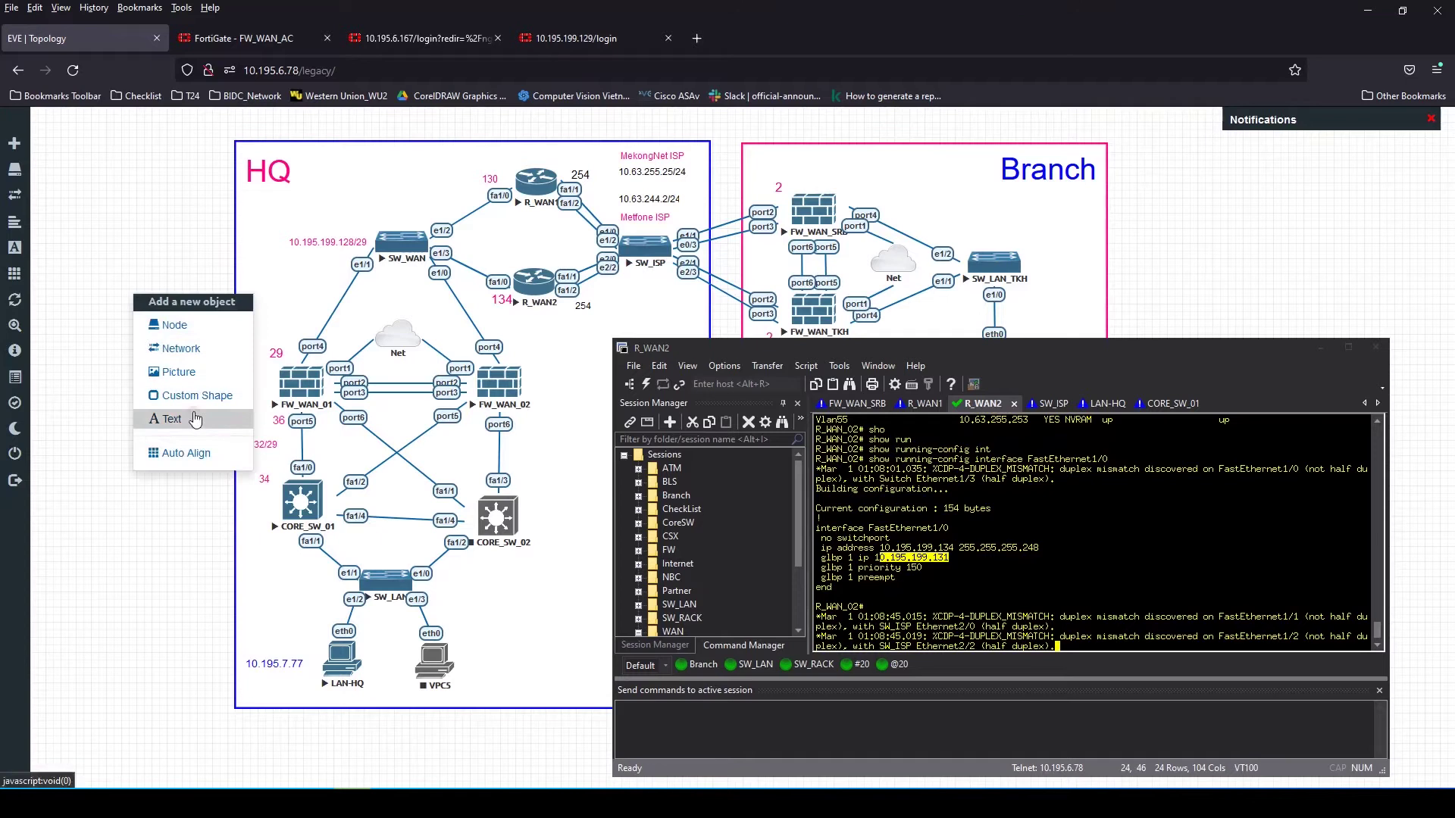
left_click(164, 416)
type("10.195")
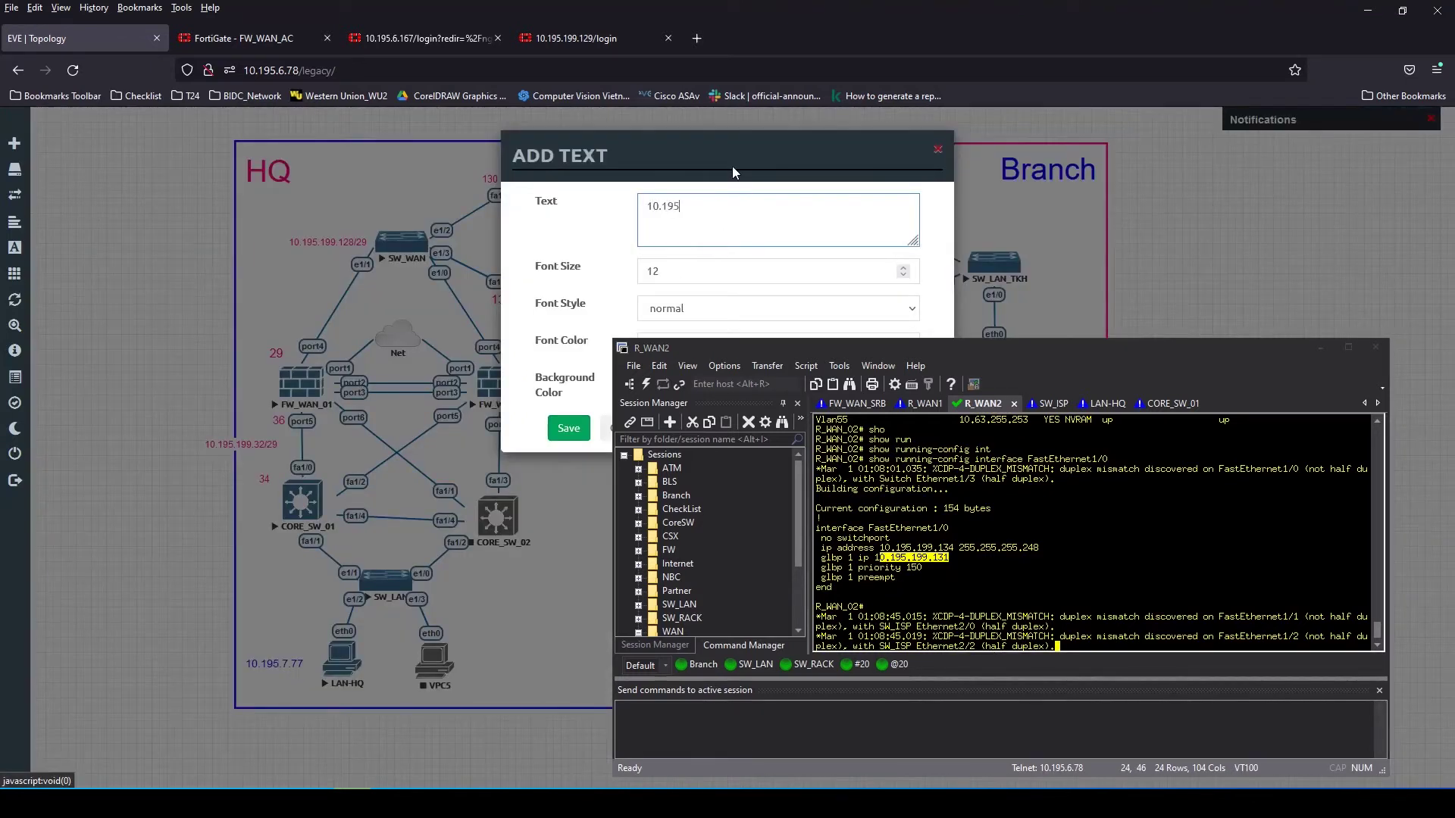
type(".199.131")
left_click(646, 206)
type("VlP")
key("Home")
type("GLBP")
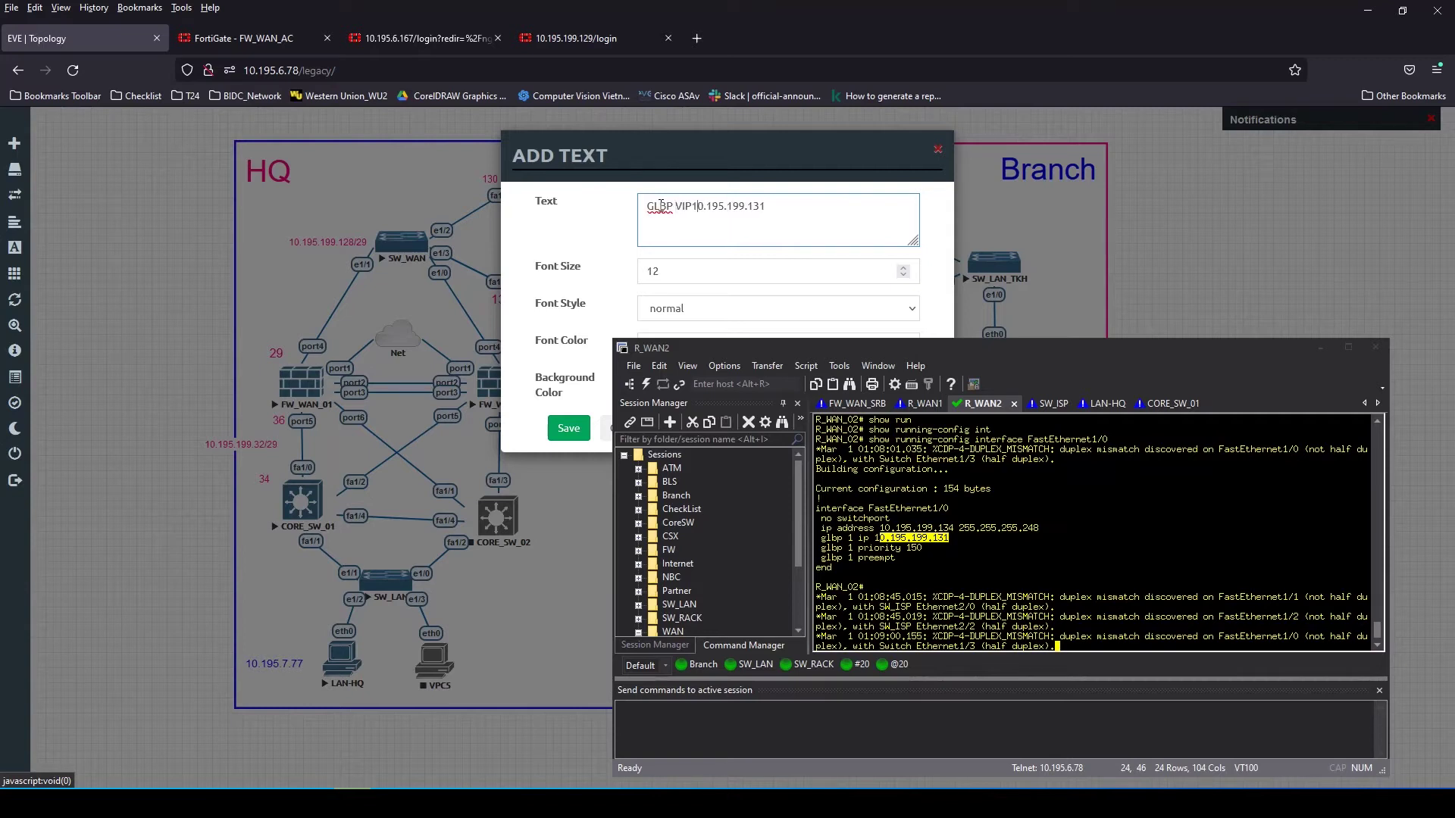
type("IP:")
Make the label pink, save it, and place it beside SW_WAN
left_click_drag(727, 147, 312, 145)
left_click(363, 343)
left_click(159, 83)
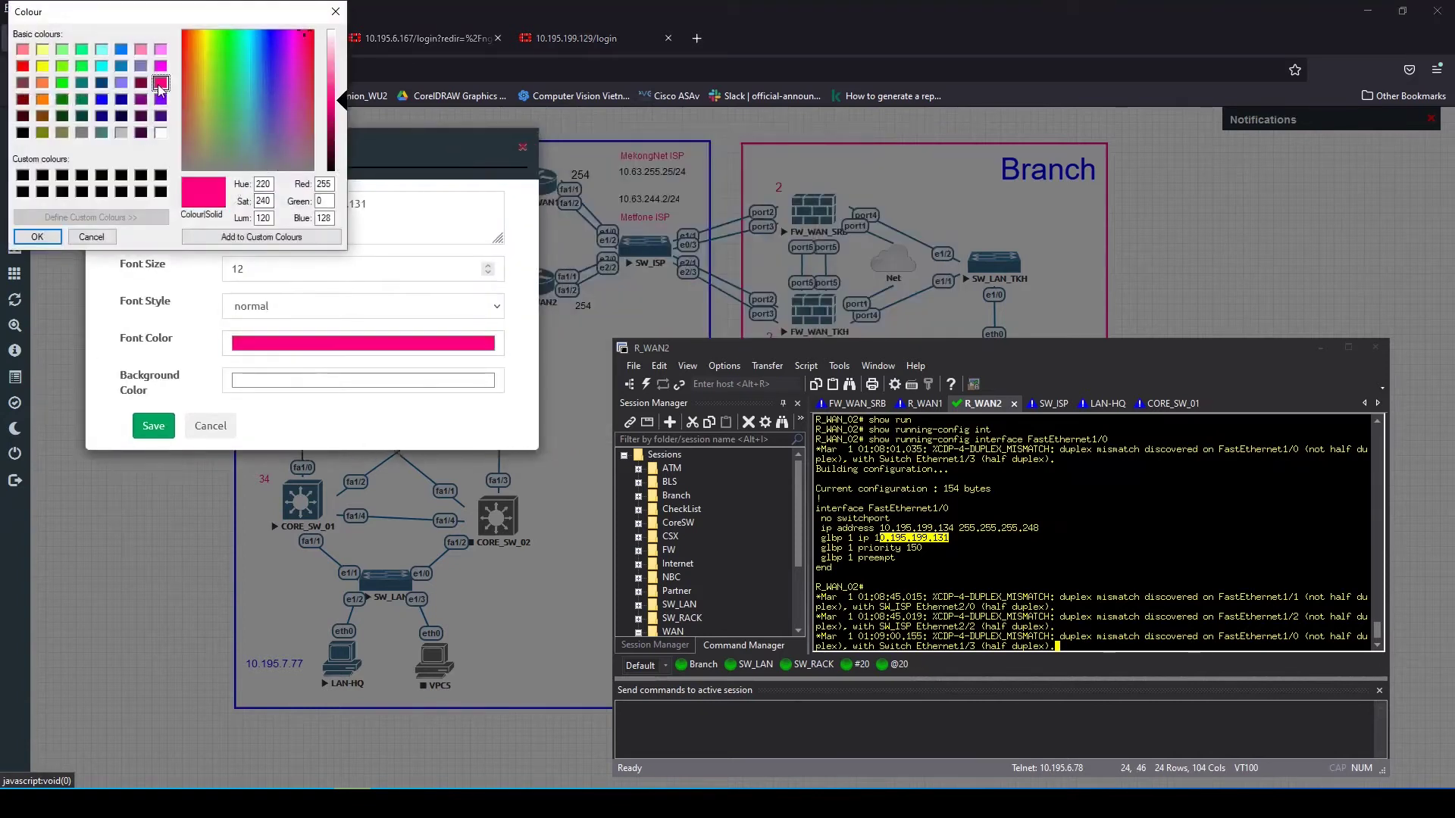
left_click(37, 237)
left_click(153, 425)
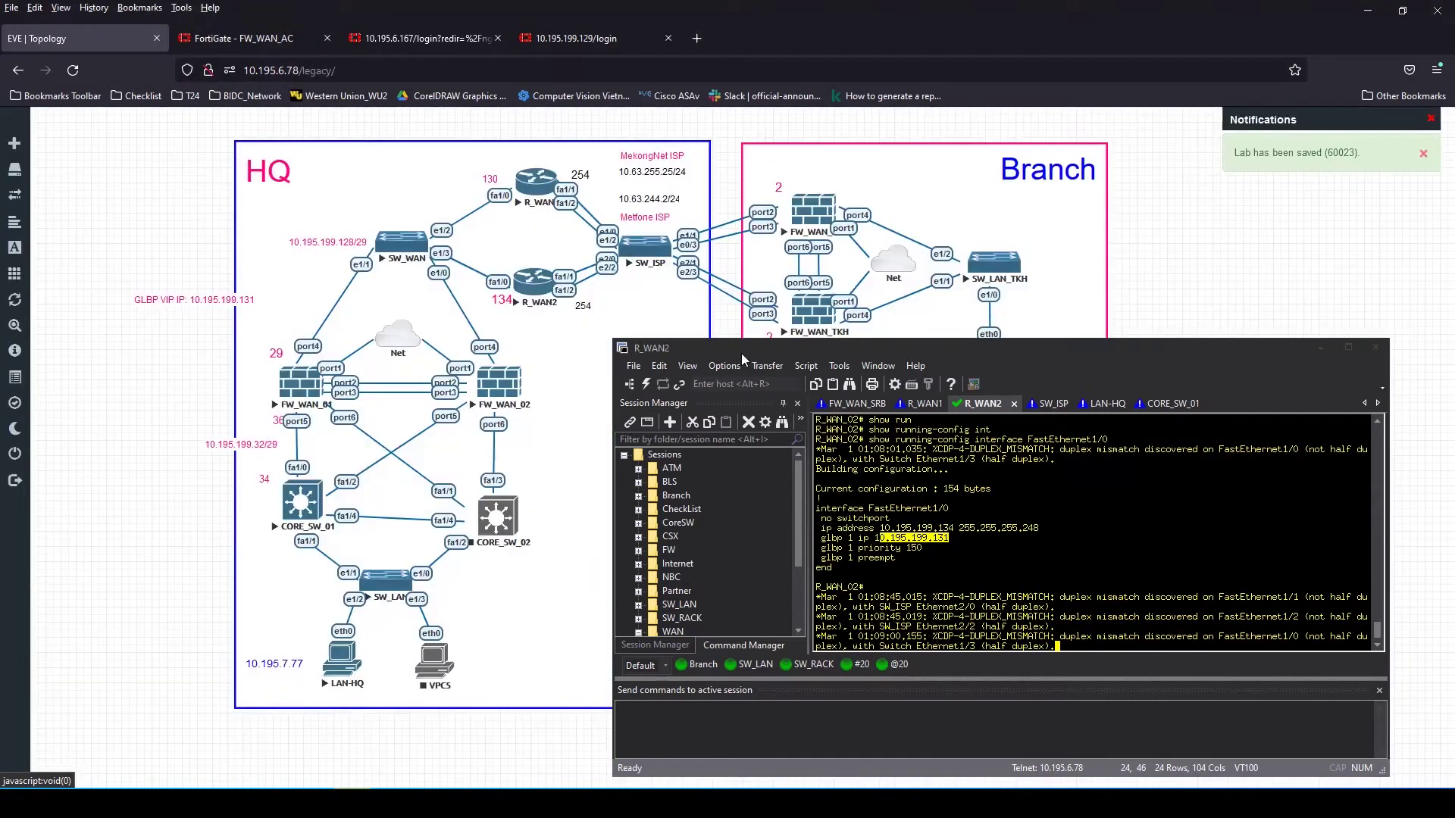
left_click_drag(741, 354, 805, 351)
left_click_drag(199, 299, 492, 228)
Minimize the R_WAN2 terminal and select gateway 10.195.199.131 in FW_WAN_AC's static routes
left_click_drag(1186, 348, 1076, 294)
left_click_drag(922, 293, 1002, 307)
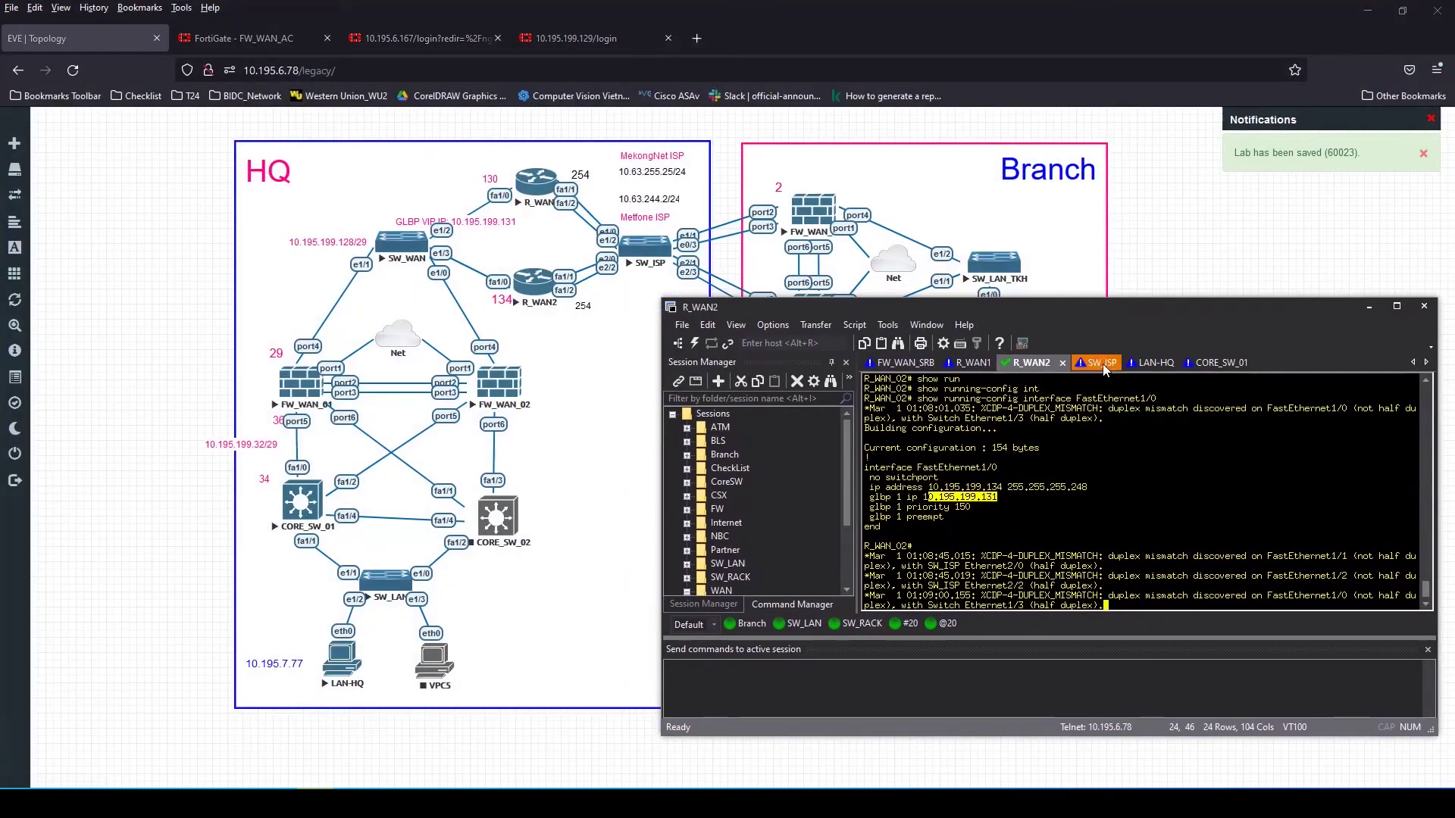
left_click(1120, 534)
key("Return")
key("Return")
key("Return")
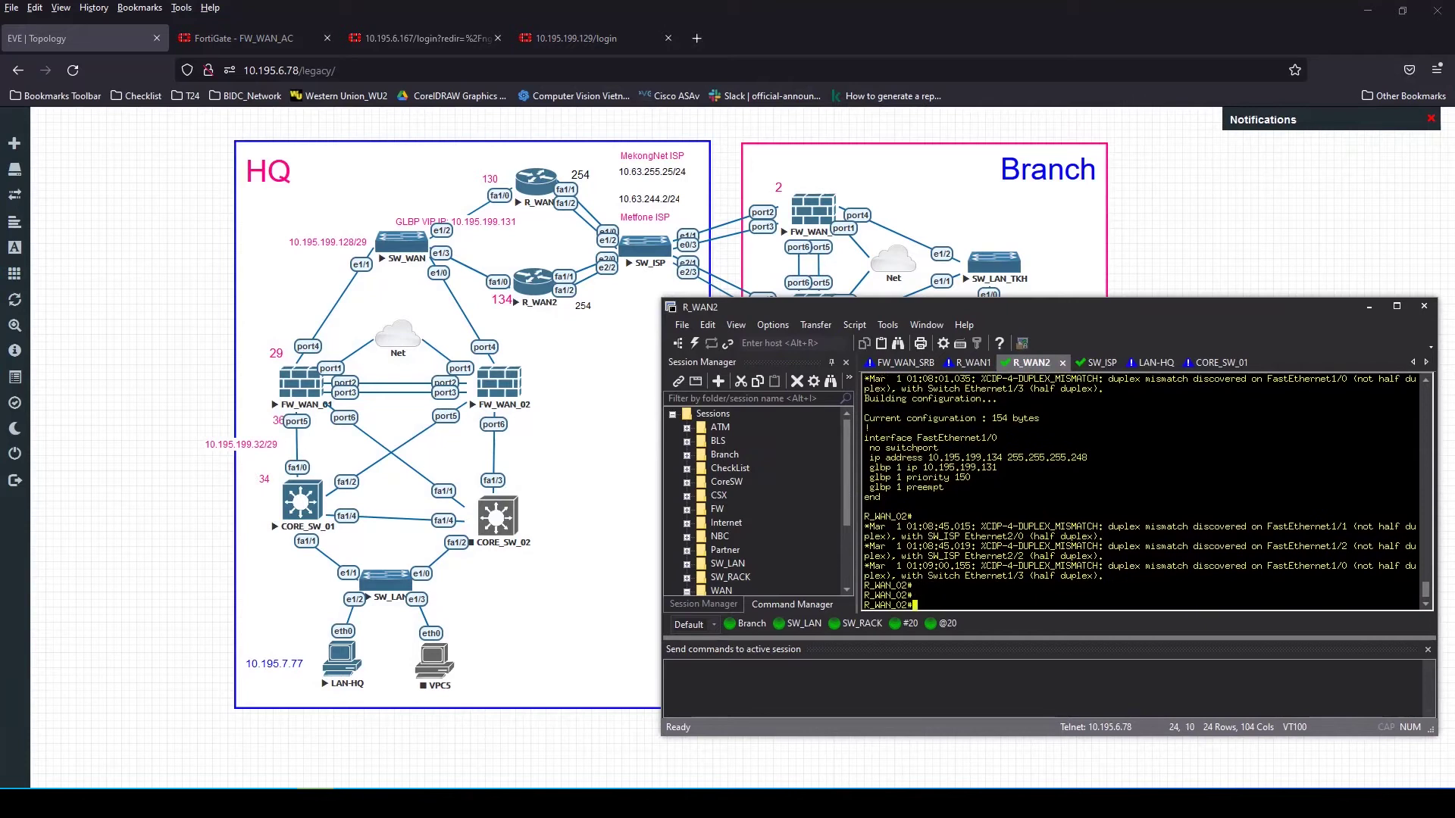
left_click(1369, 306)
left_click(241, 36)
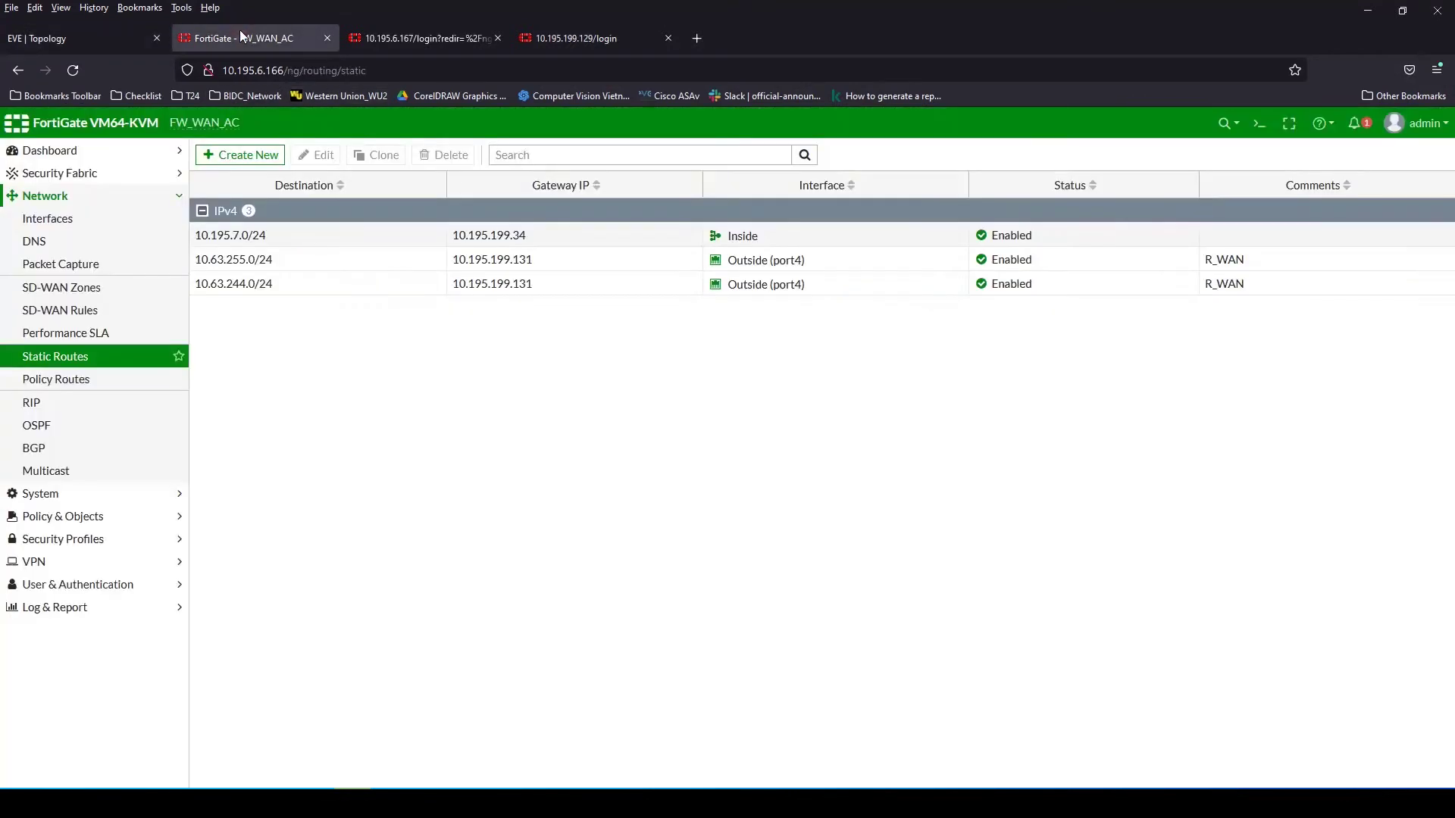
double_click(523, 263)
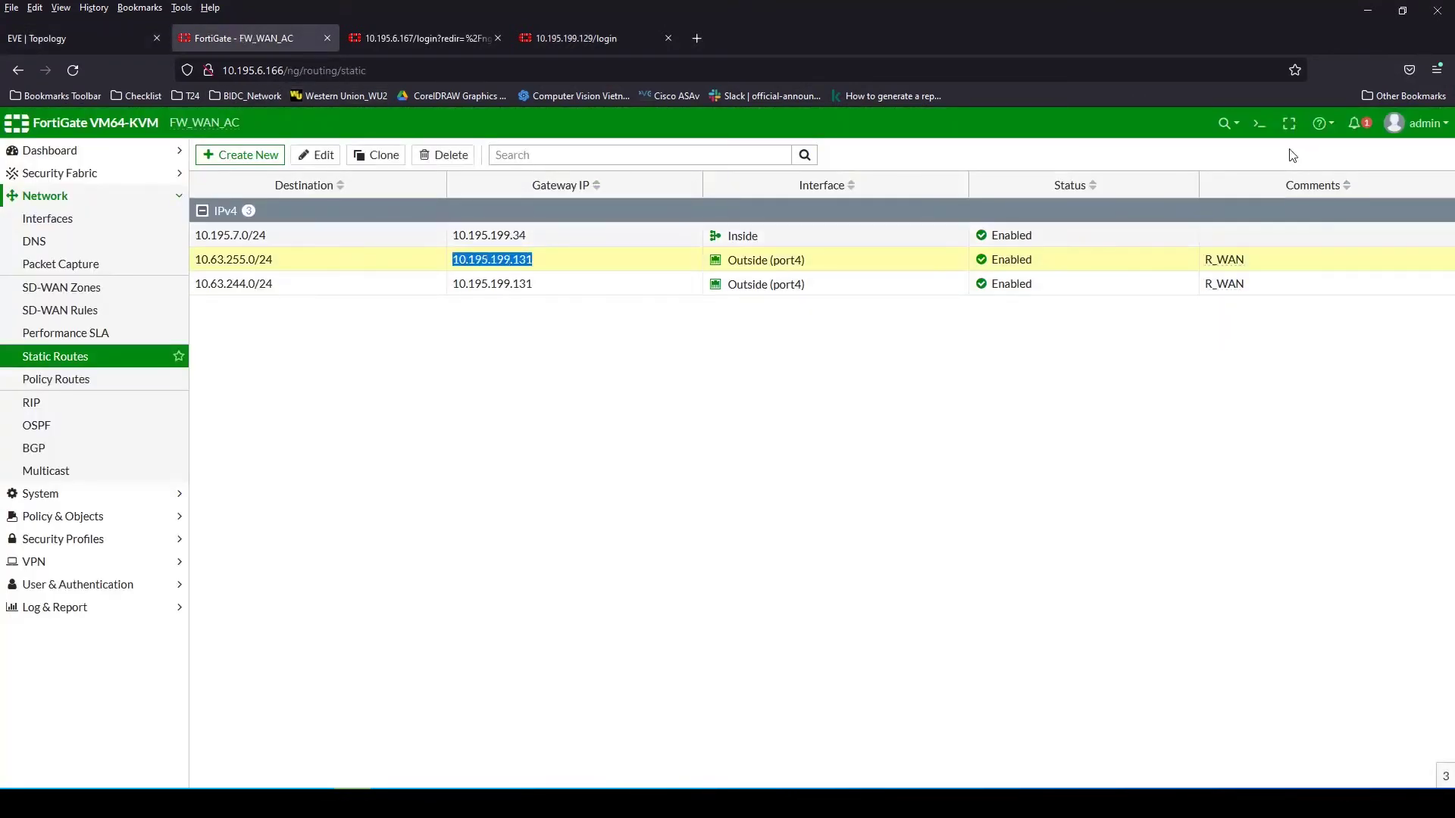
Ping 10.195.199.131 from the FW_WAN_AC CLI console, then stop the ping and close the console
left_click(1259, 123)
type("execute")
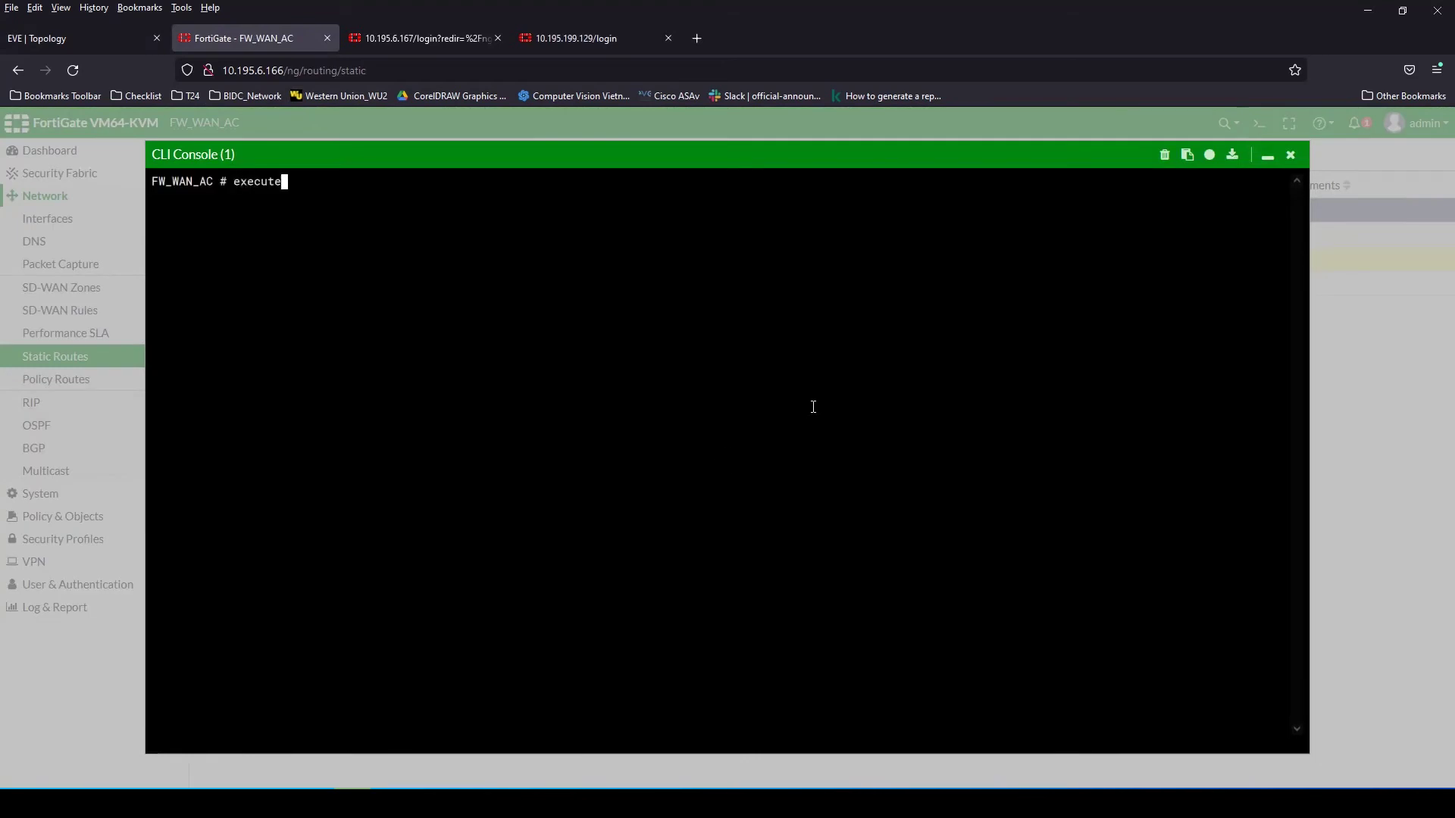
type(" ping 10.195.199.131")
key("Return")
key("ctrl+c")
left_click(1291, 154)
Sign back in to FW_WAN_B_AC at 10.195.6.167, correcting the mistyped username
left_click(72, 44)
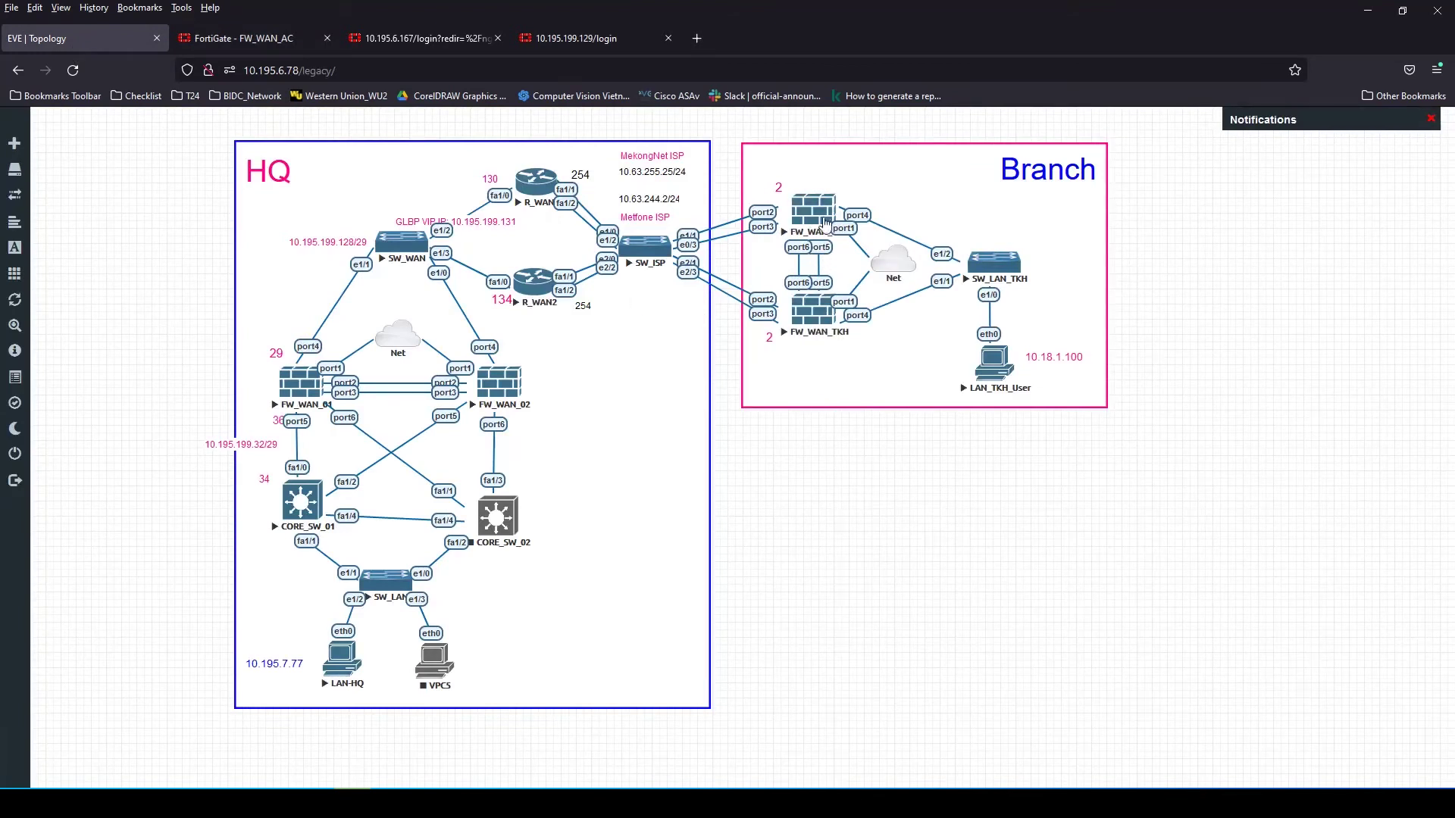
left_click(424, 38)
type("a")
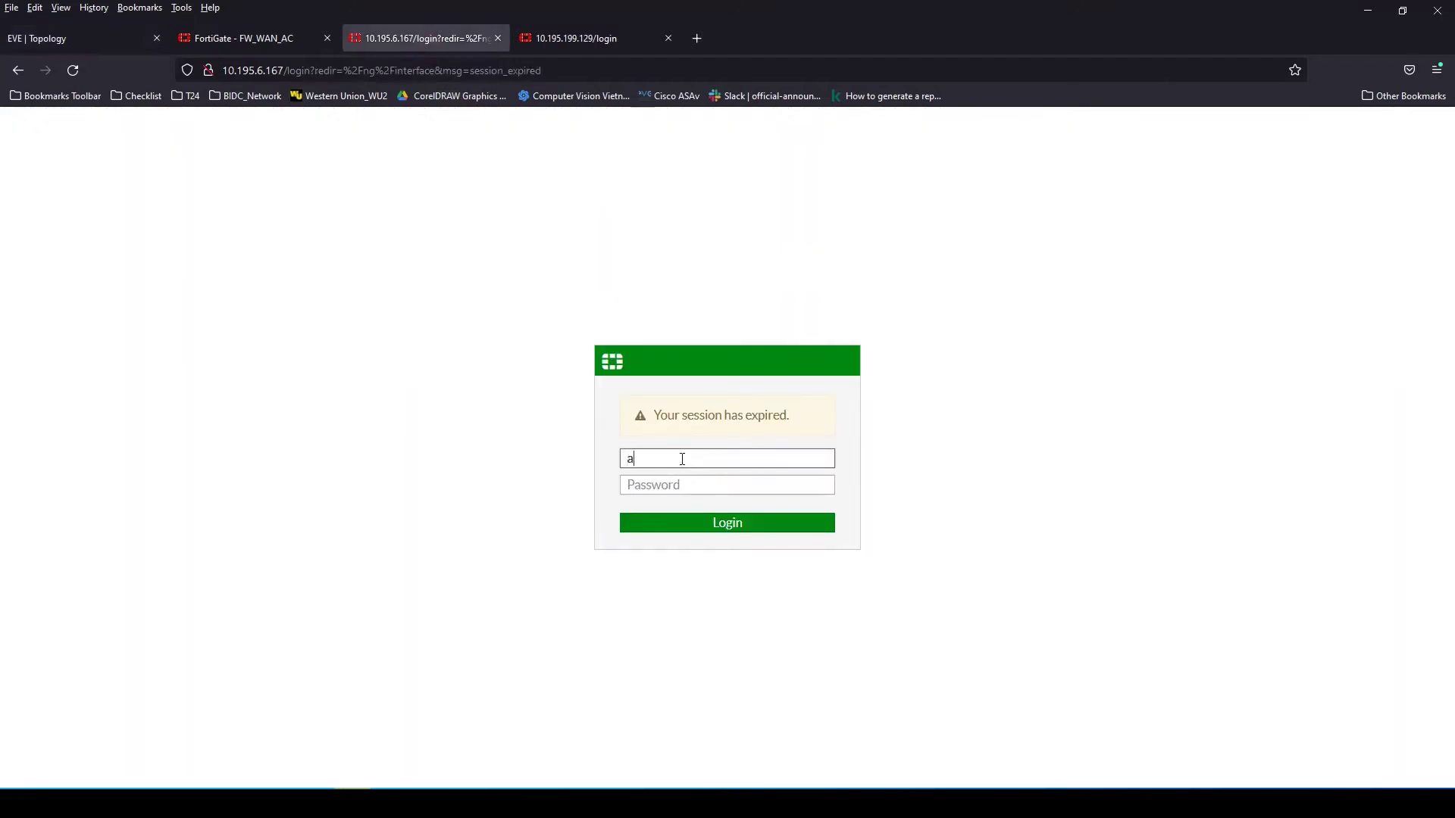
type("dmib")
key("Tab")
type("****")
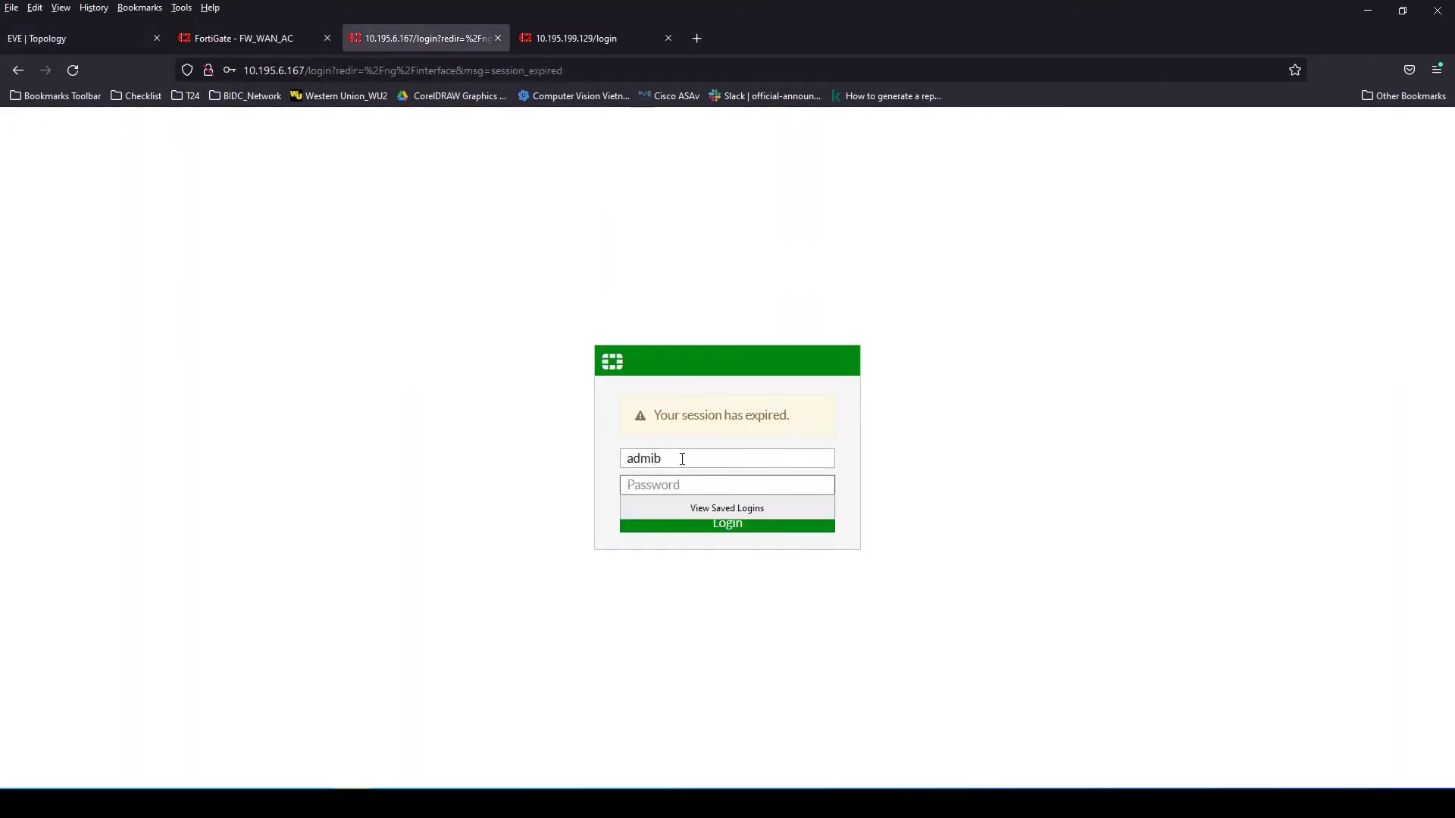
left_click(682, 459)
key("BackSpace")
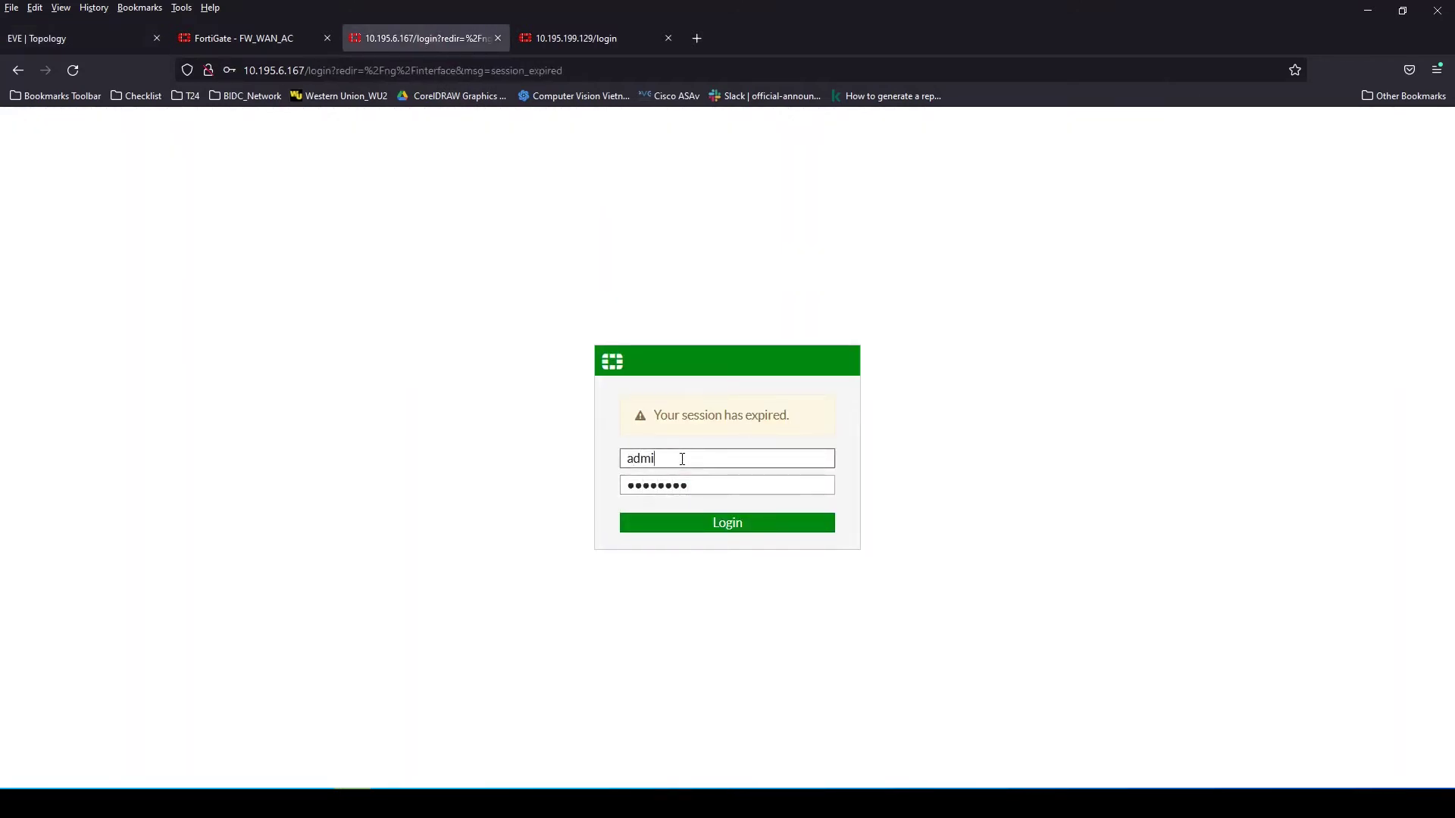
type("n")
key("Return")
left_click(444, 268)
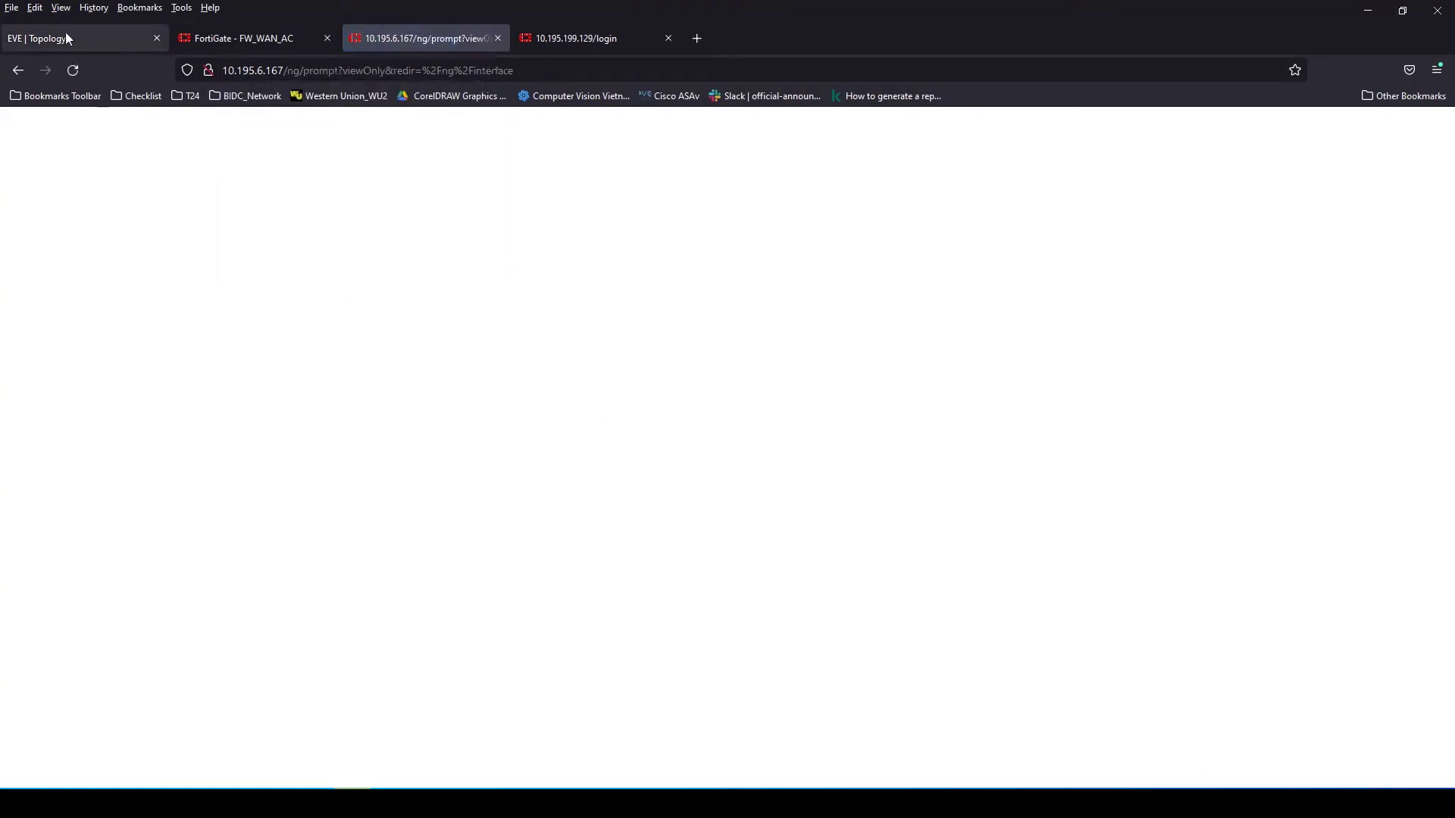
Compare the EVE topology with the FW_WAN_AC static routes page
left_click(65, 36)
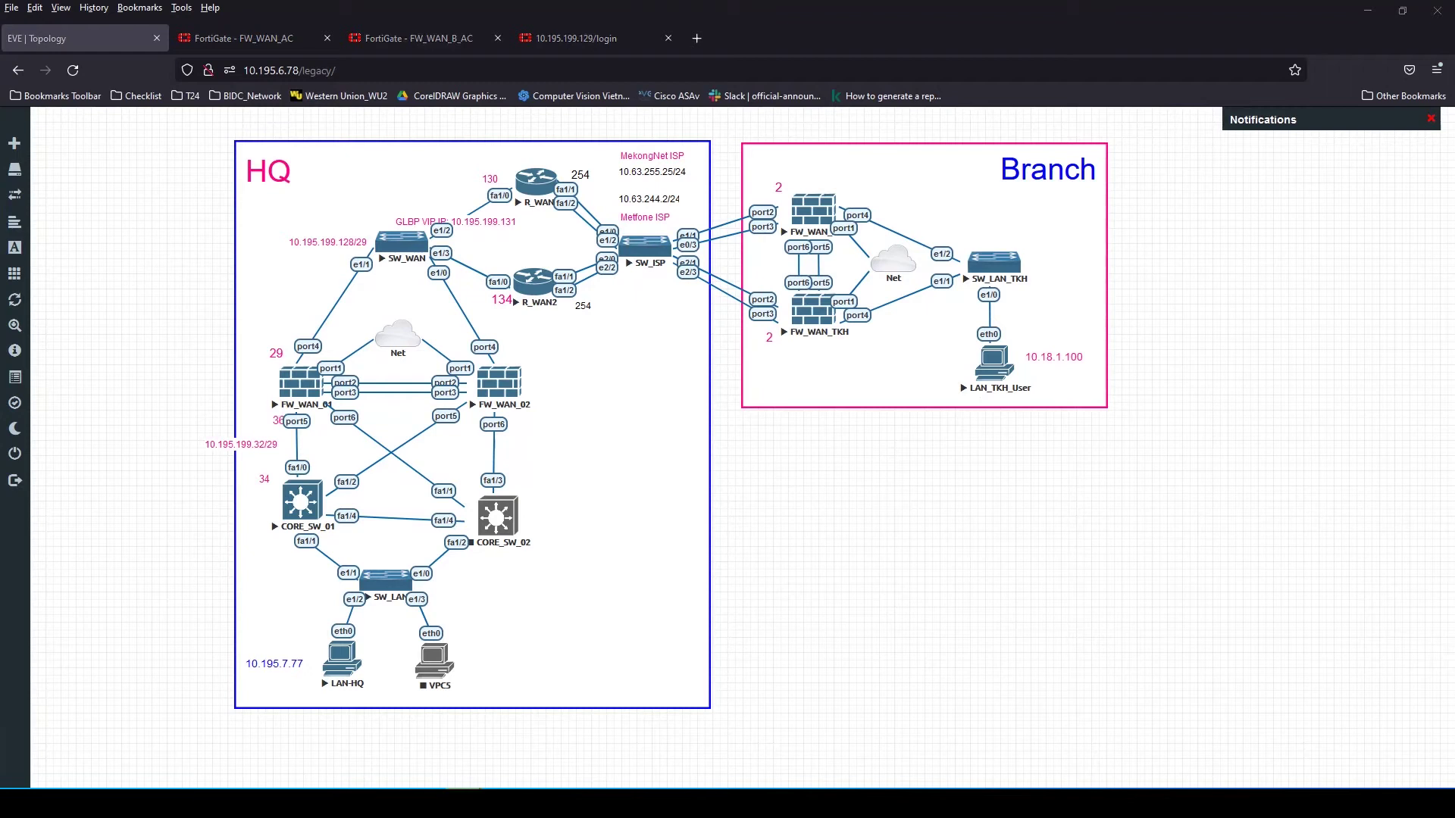
key("ctrl+Tab")
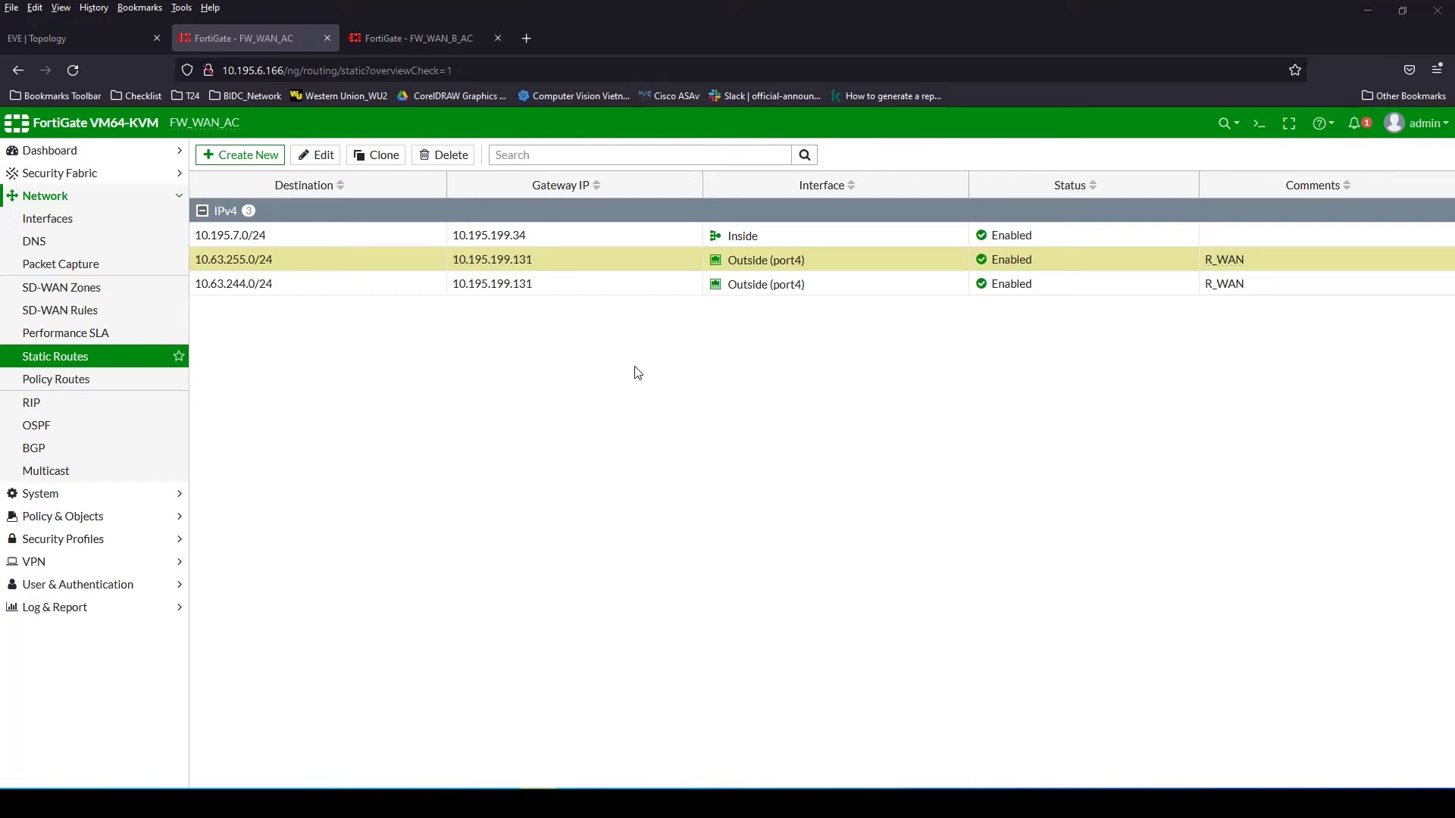
key("ctrl+shift+Tab")
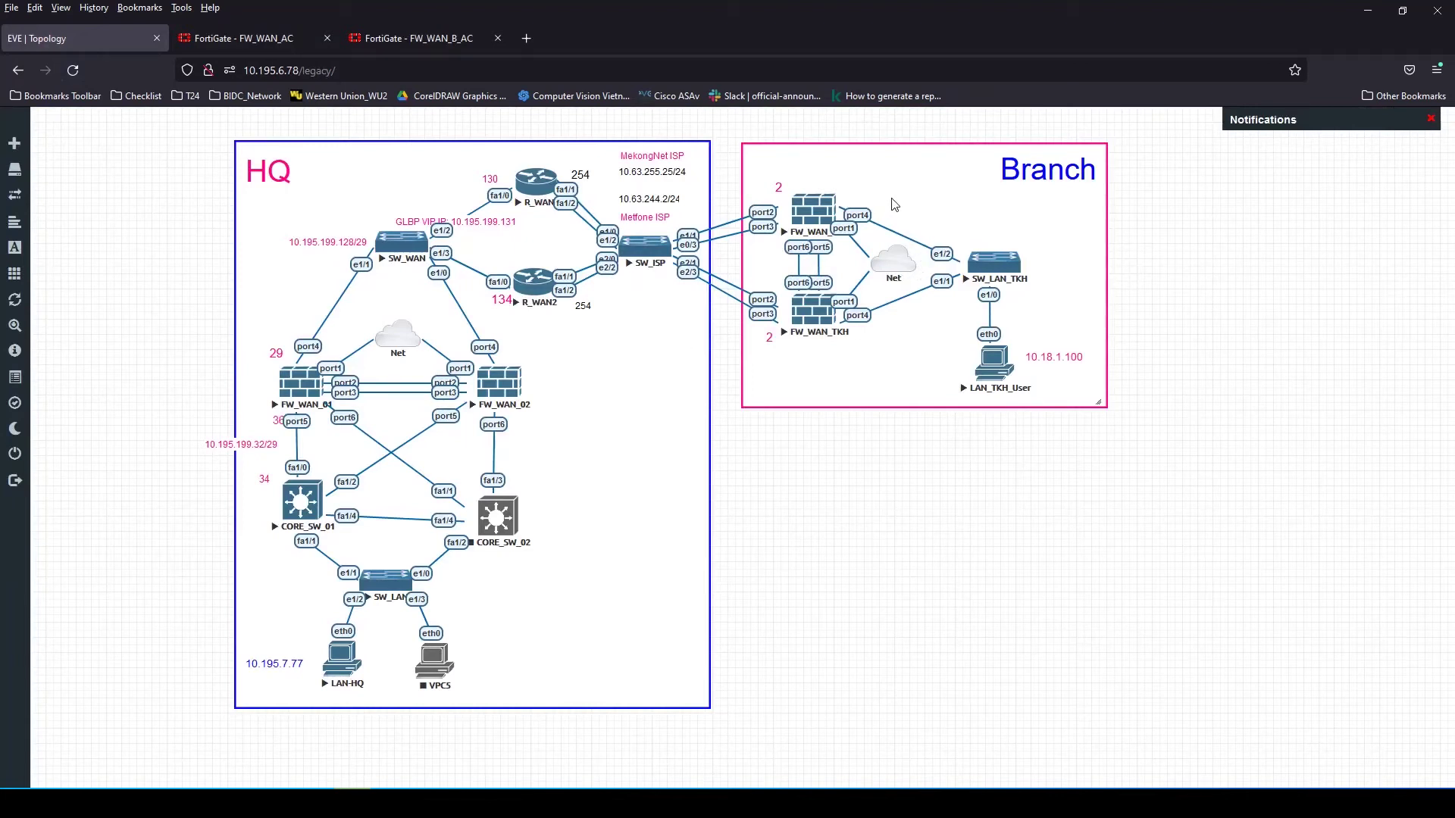
Go from the FW_WAN_AC static routes to the Network > Interfaces list
left_click(408, 34)
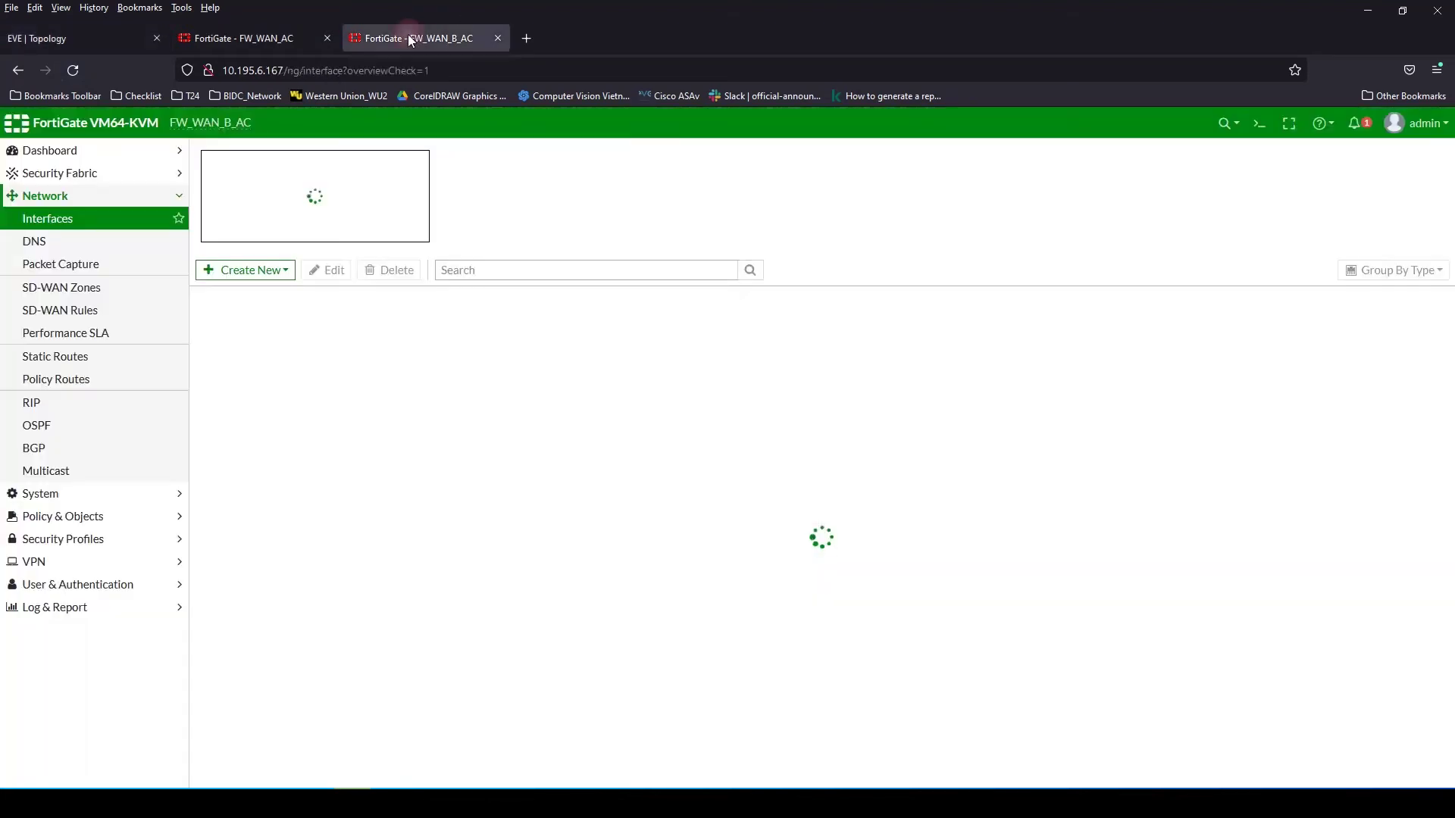
left_click(67, 36)
key("ctrl+shift+Tab")
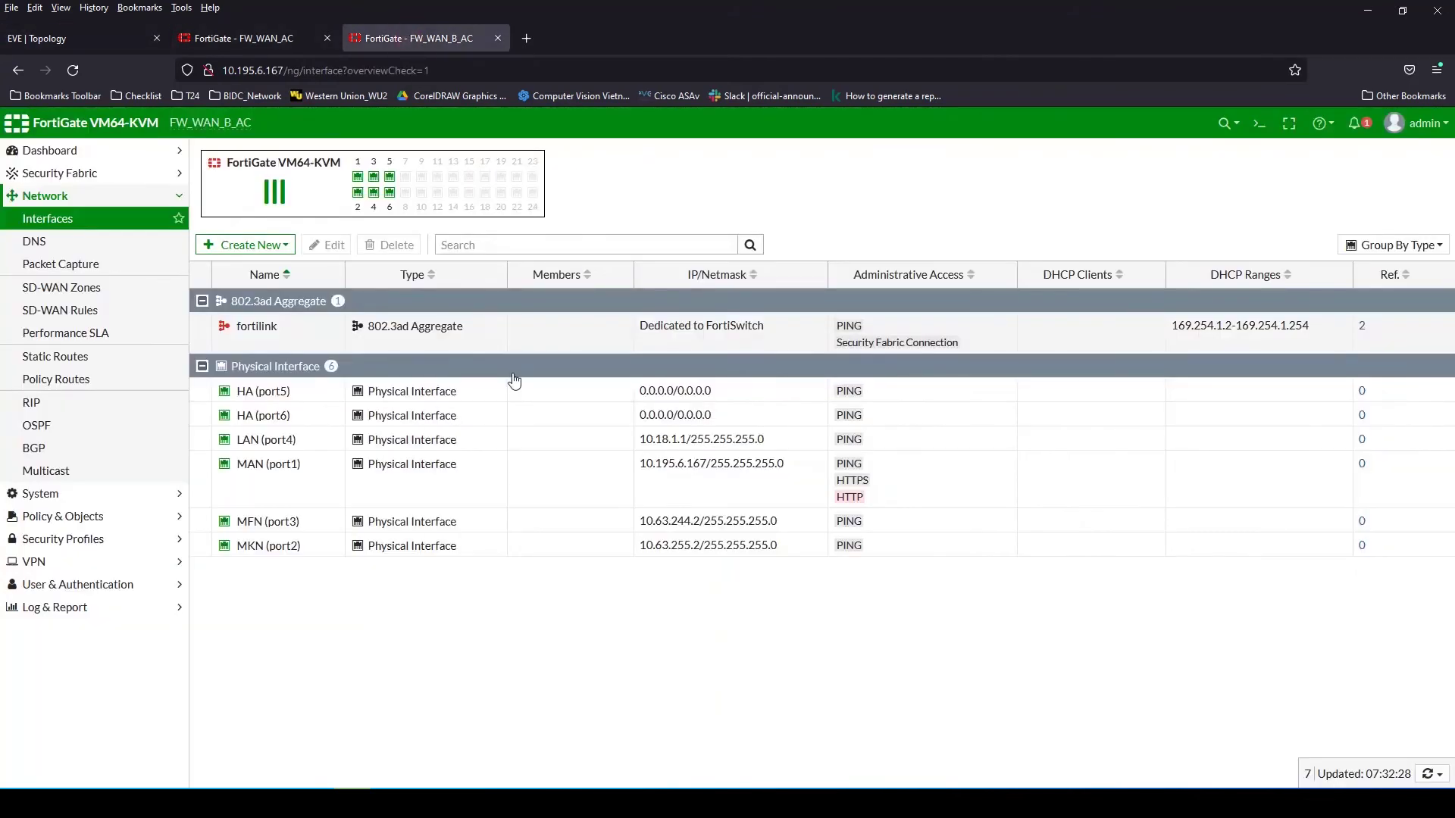
left_click(230, 34)
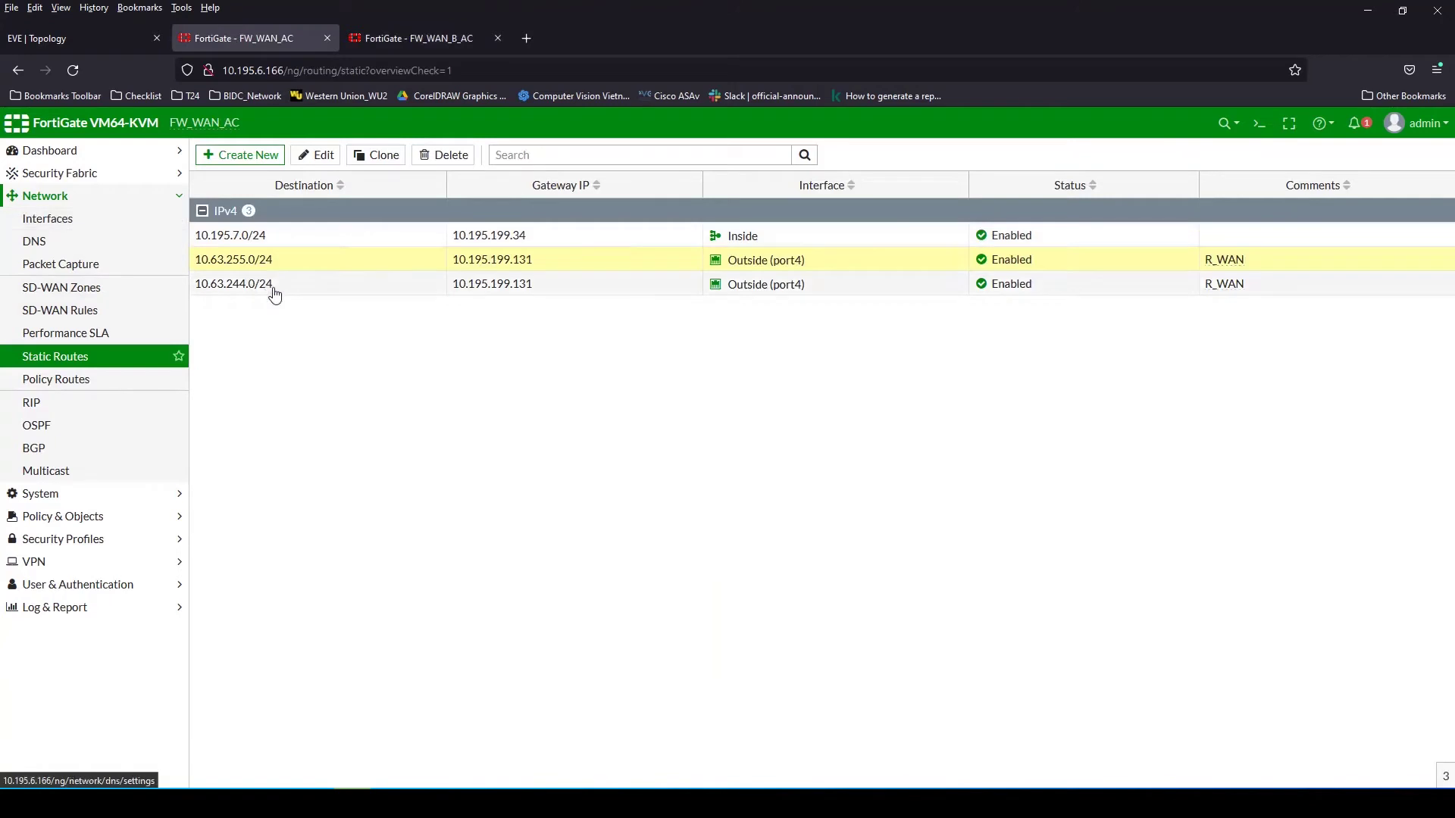
left_click(246, 261)
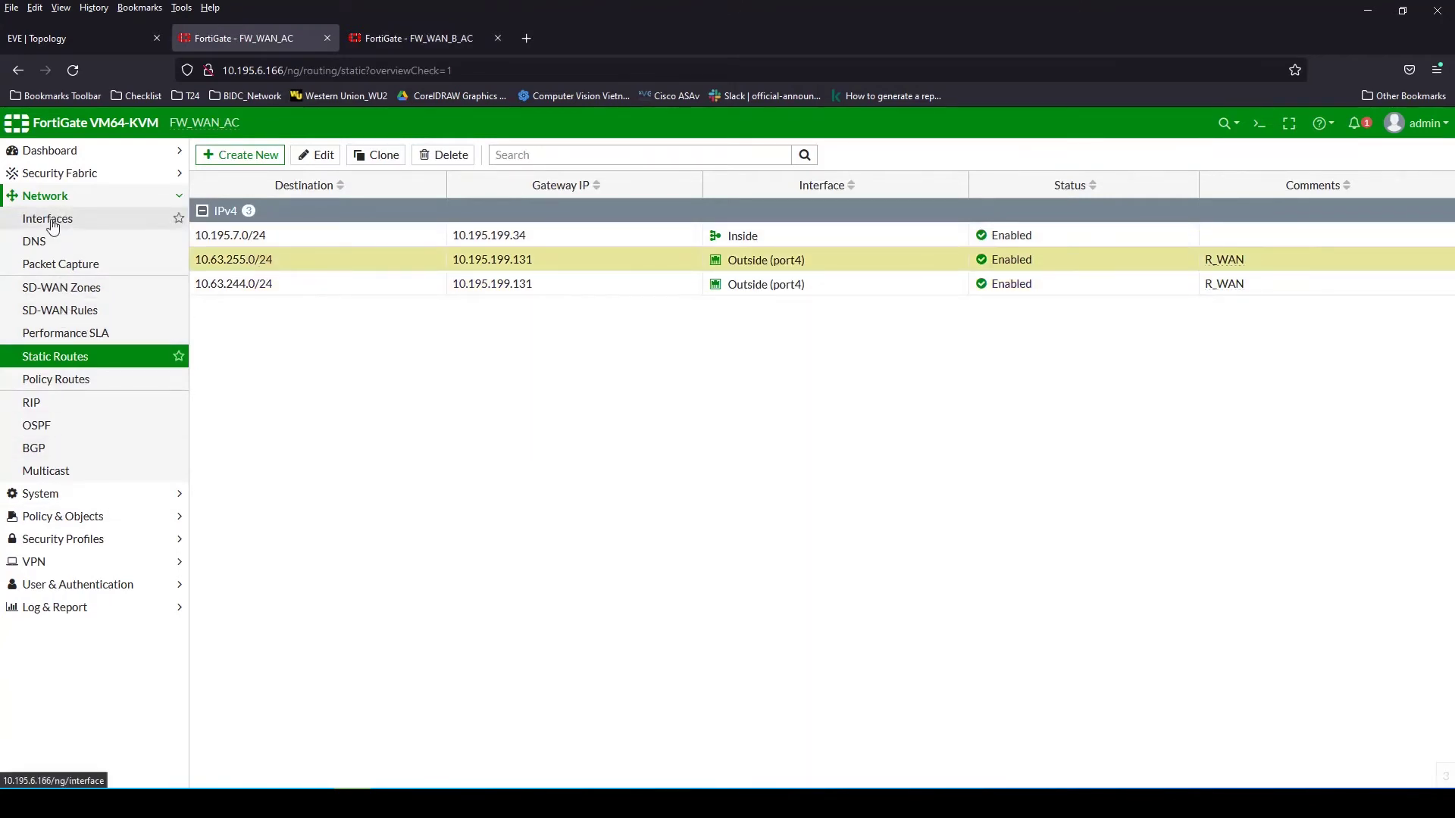
left_click(60, 218)
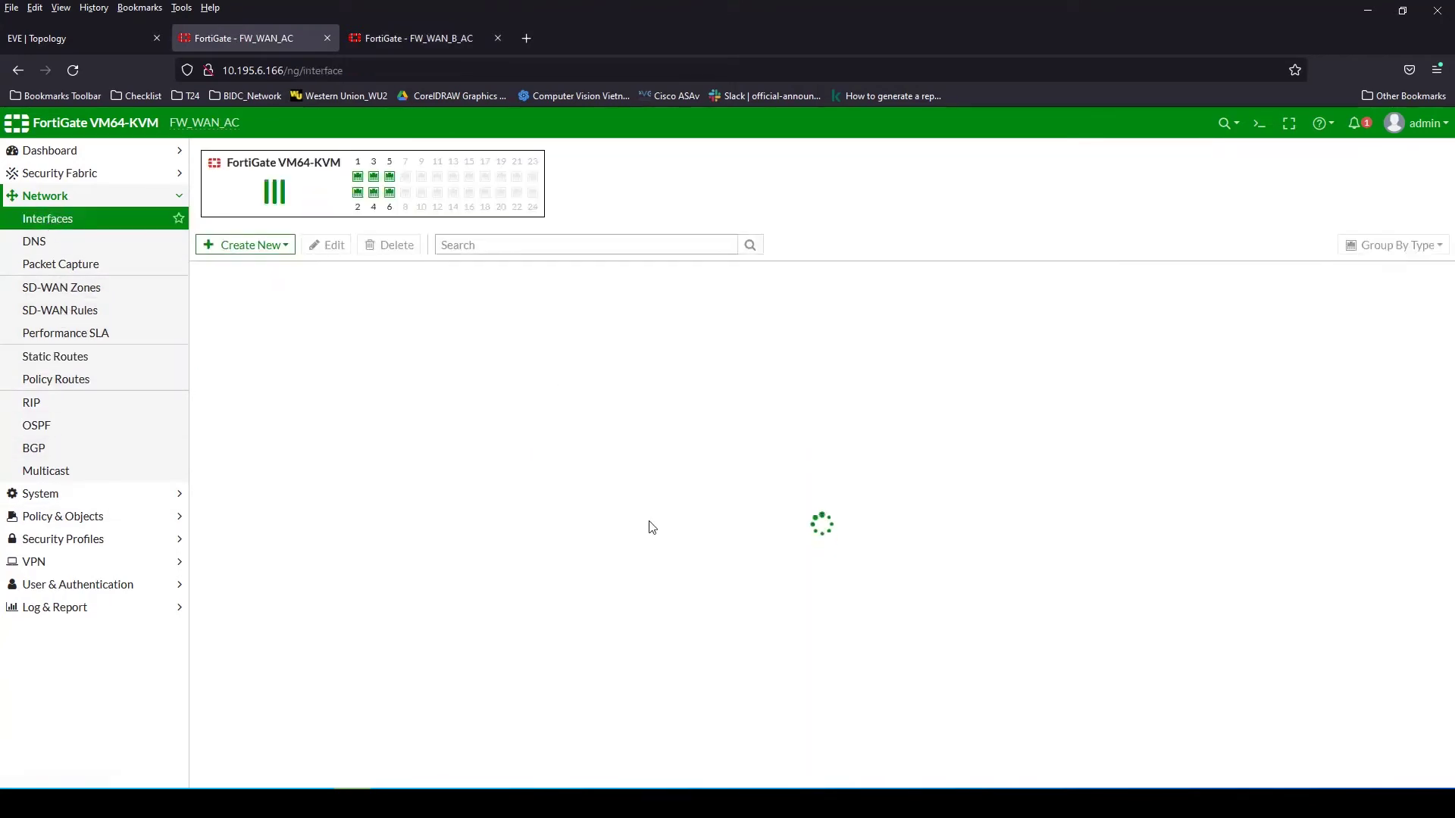
Set port1's alias to MAN and save it
double_click(256, 439)
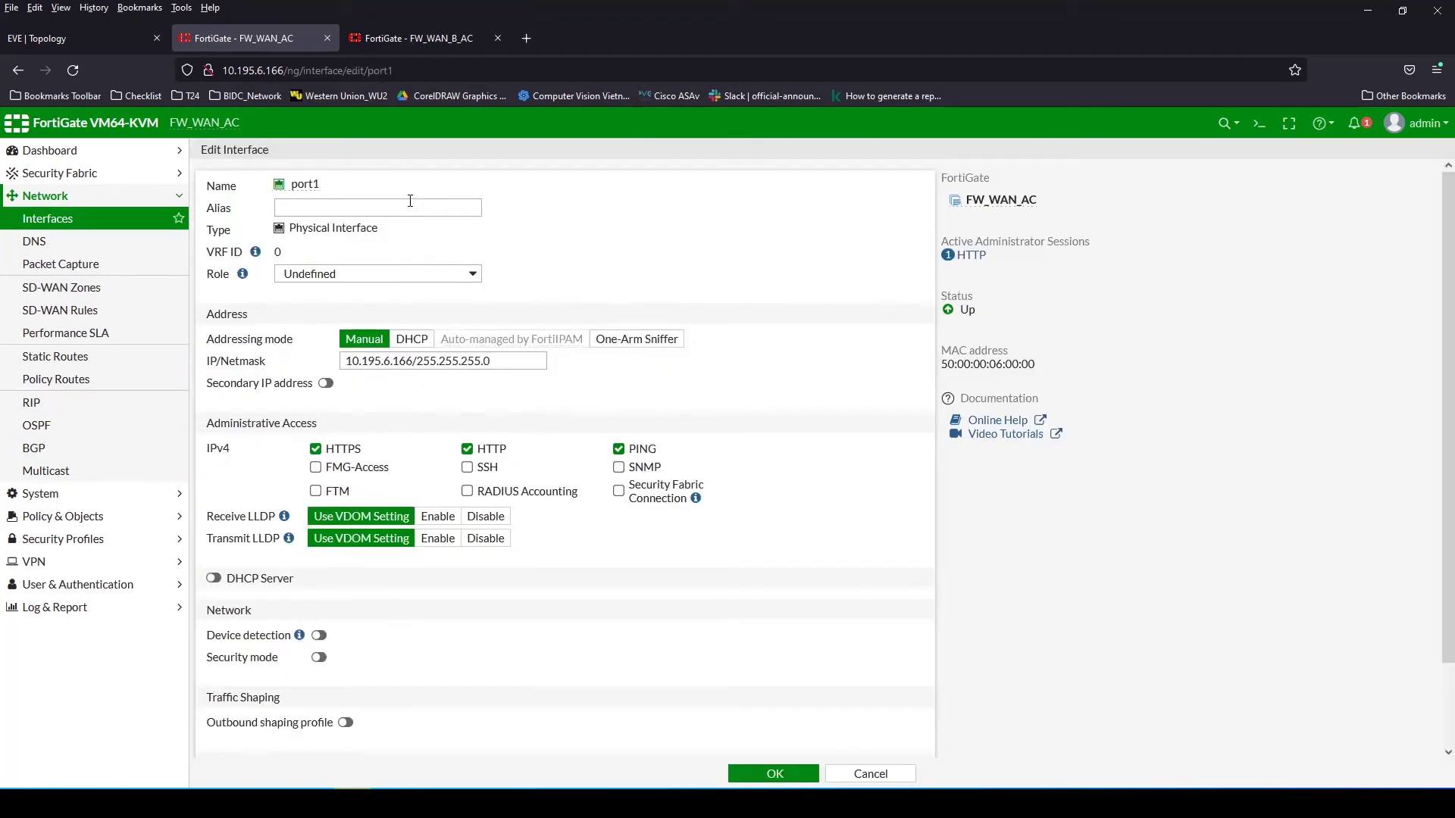
left_click(321, 211)
type("MAN")
left_click(769, 773)
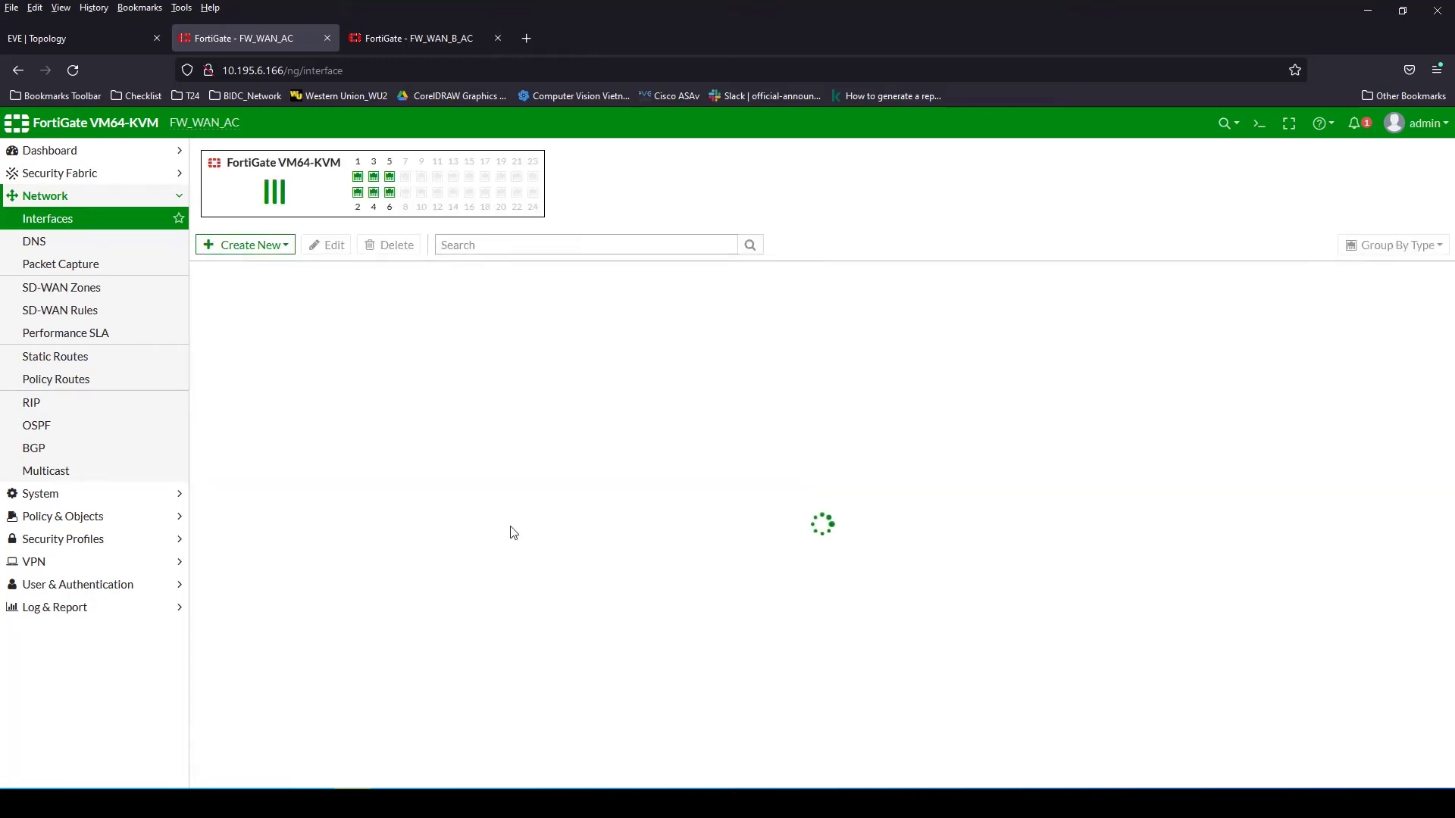
Give port2 and port3 the alias HA with PING access allowed
double_click(262, 475)
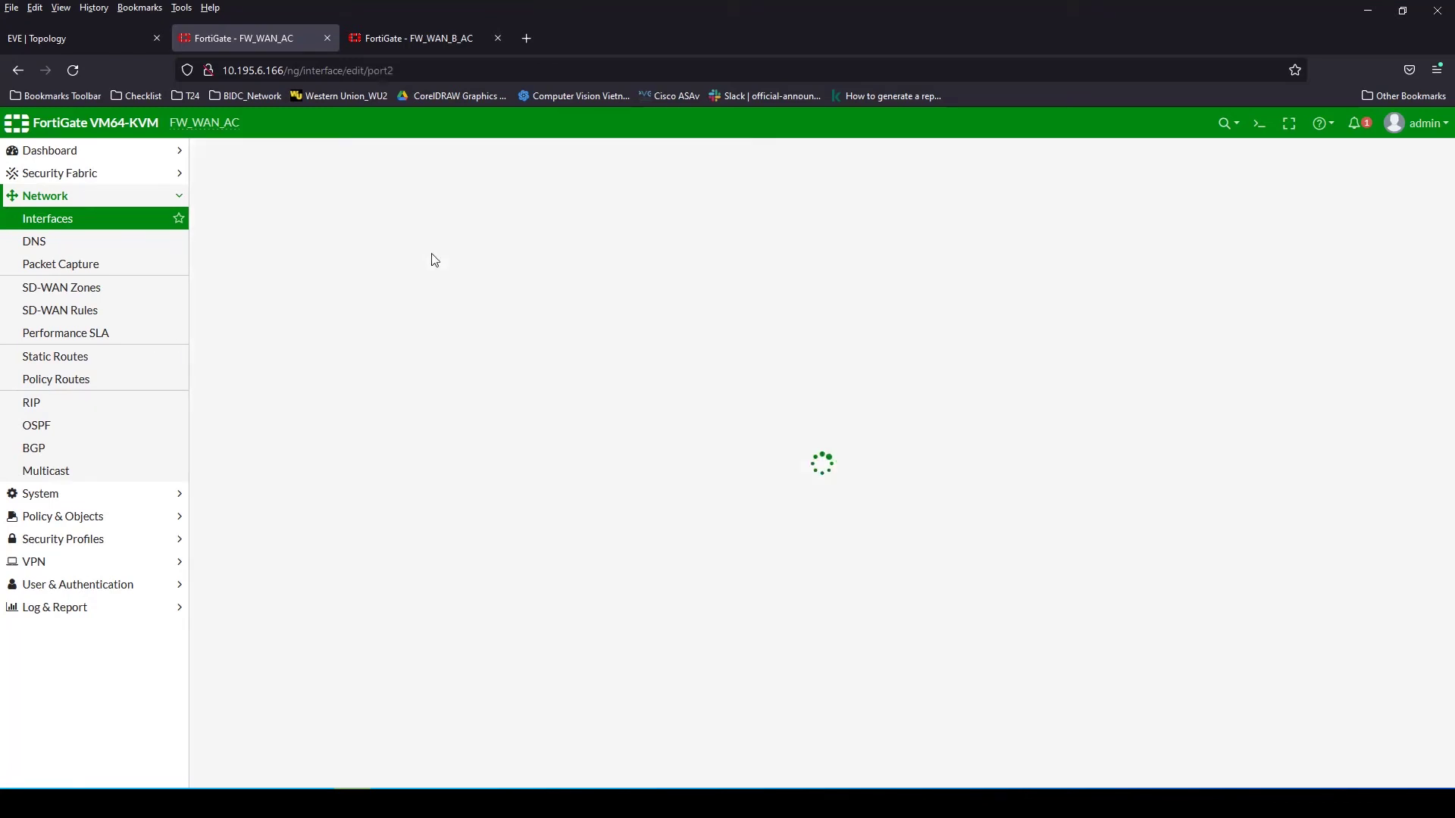
left_click(310, 213)
type("HA")
left_click(467, 449)
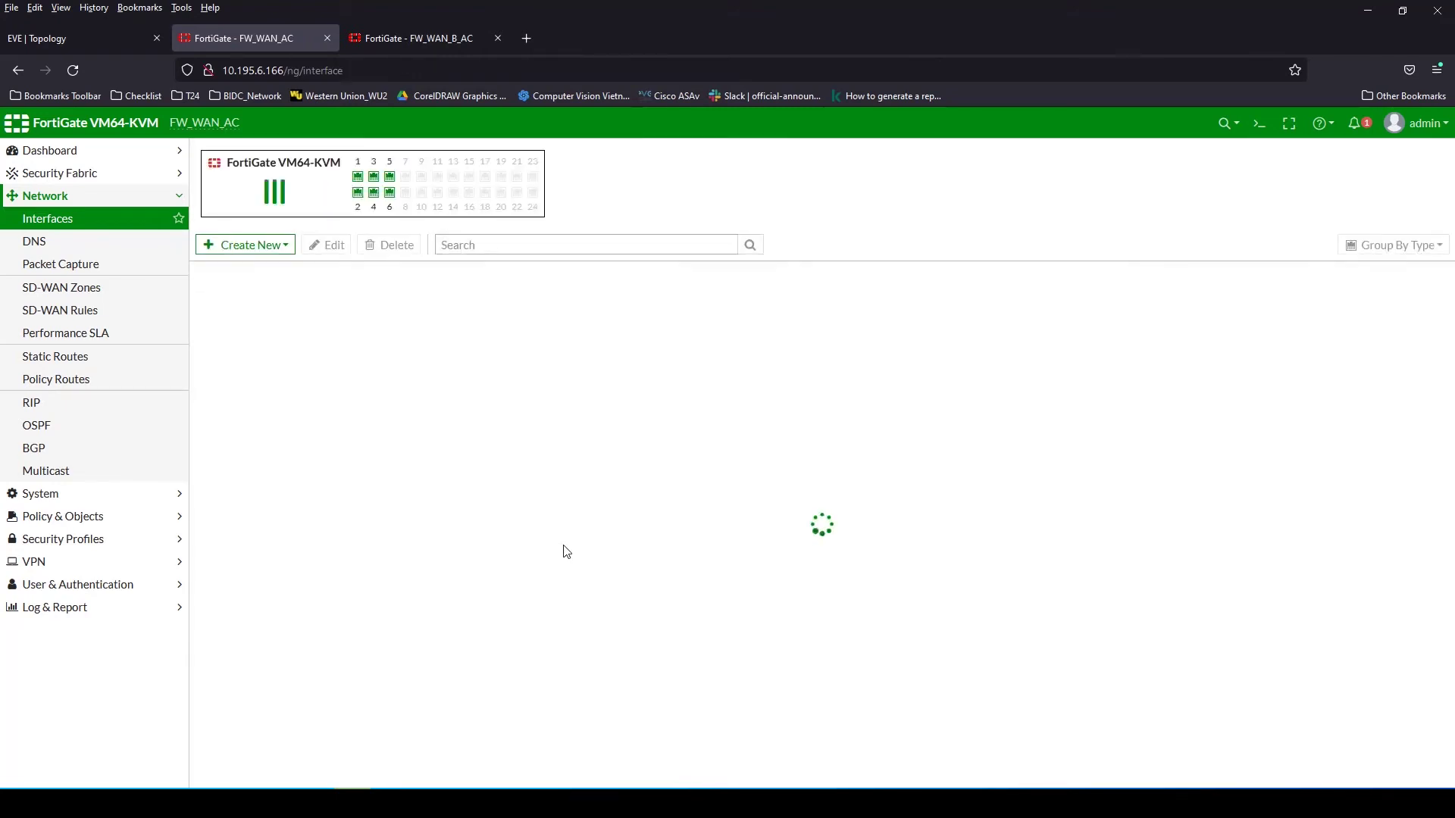
double_click(274, 497)
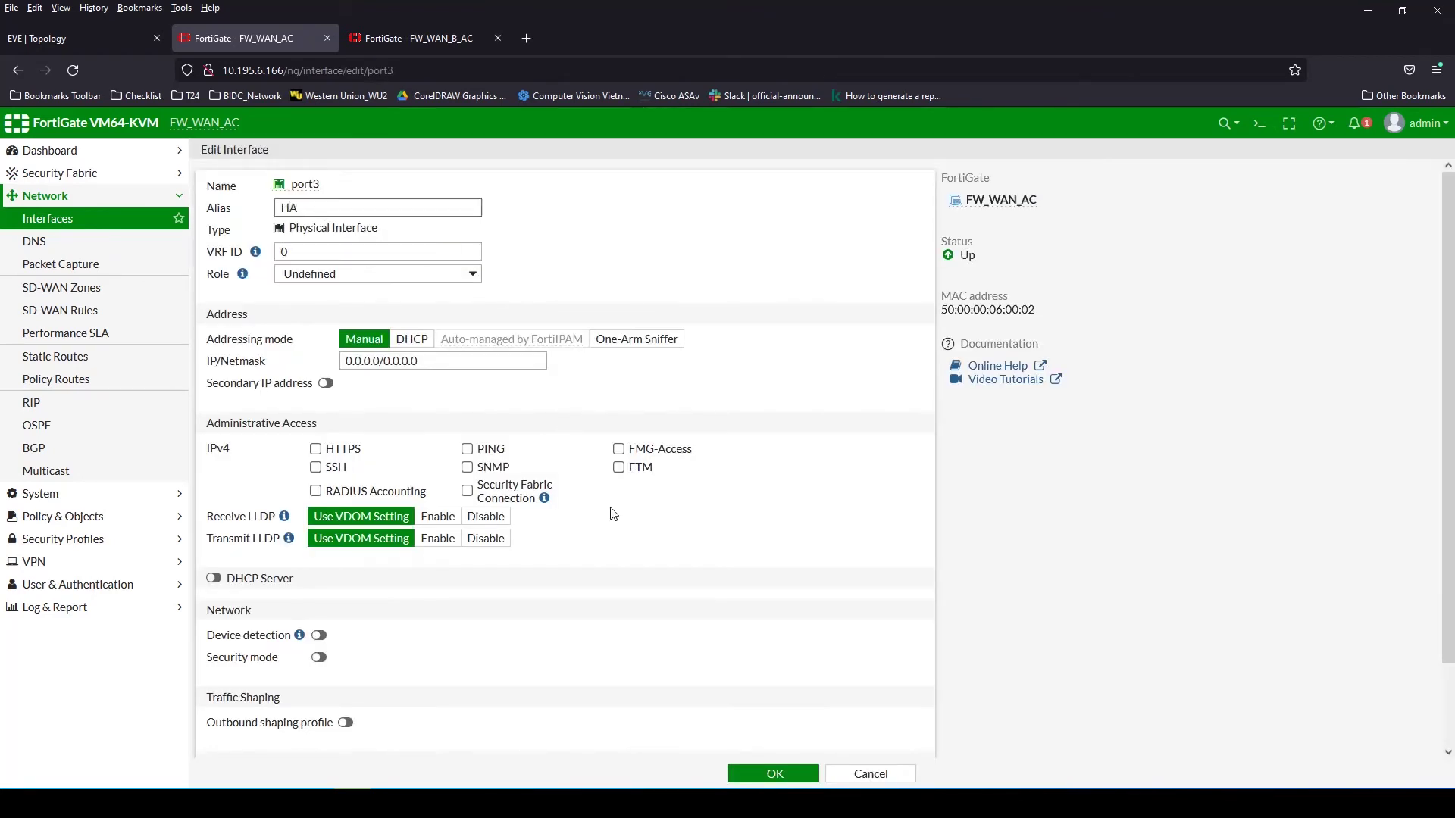
left_click(773, 774)
left_click(83, 38)
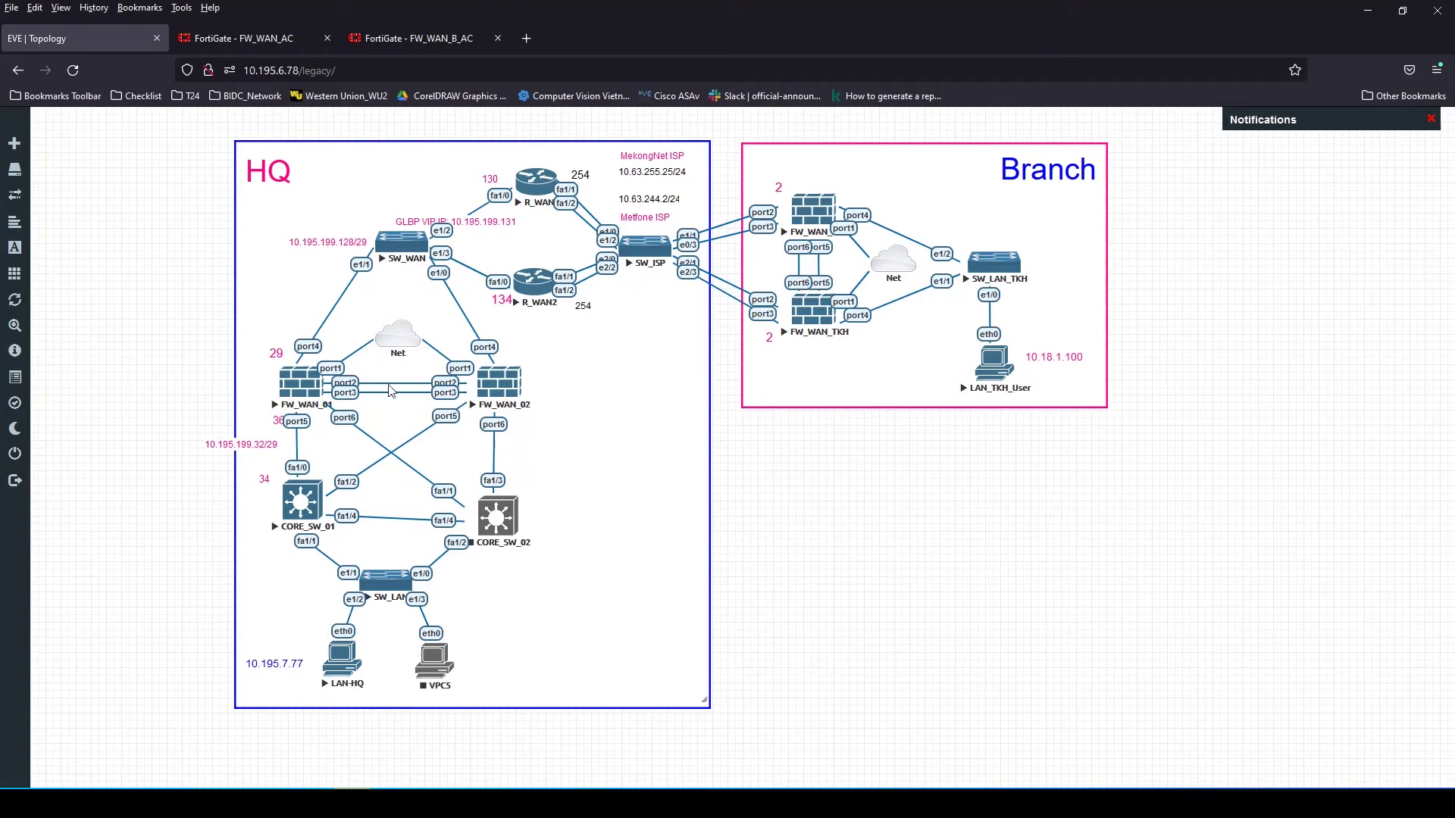
Navigate the FW_WAN_AC sidebar to VPN > IPsec Tunnels, which is still empty
left_click(232, 42)
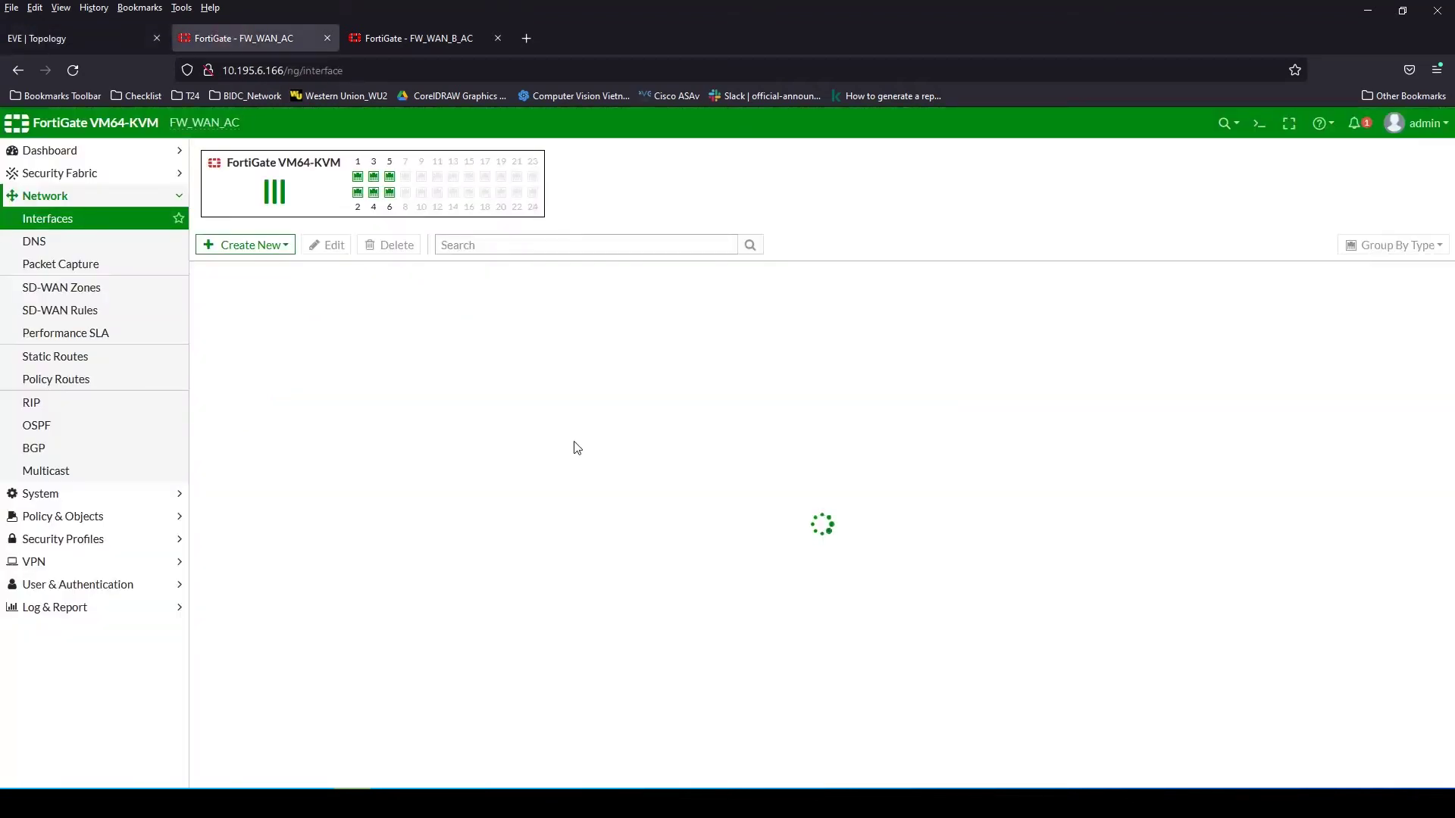
left_click(48, 222)
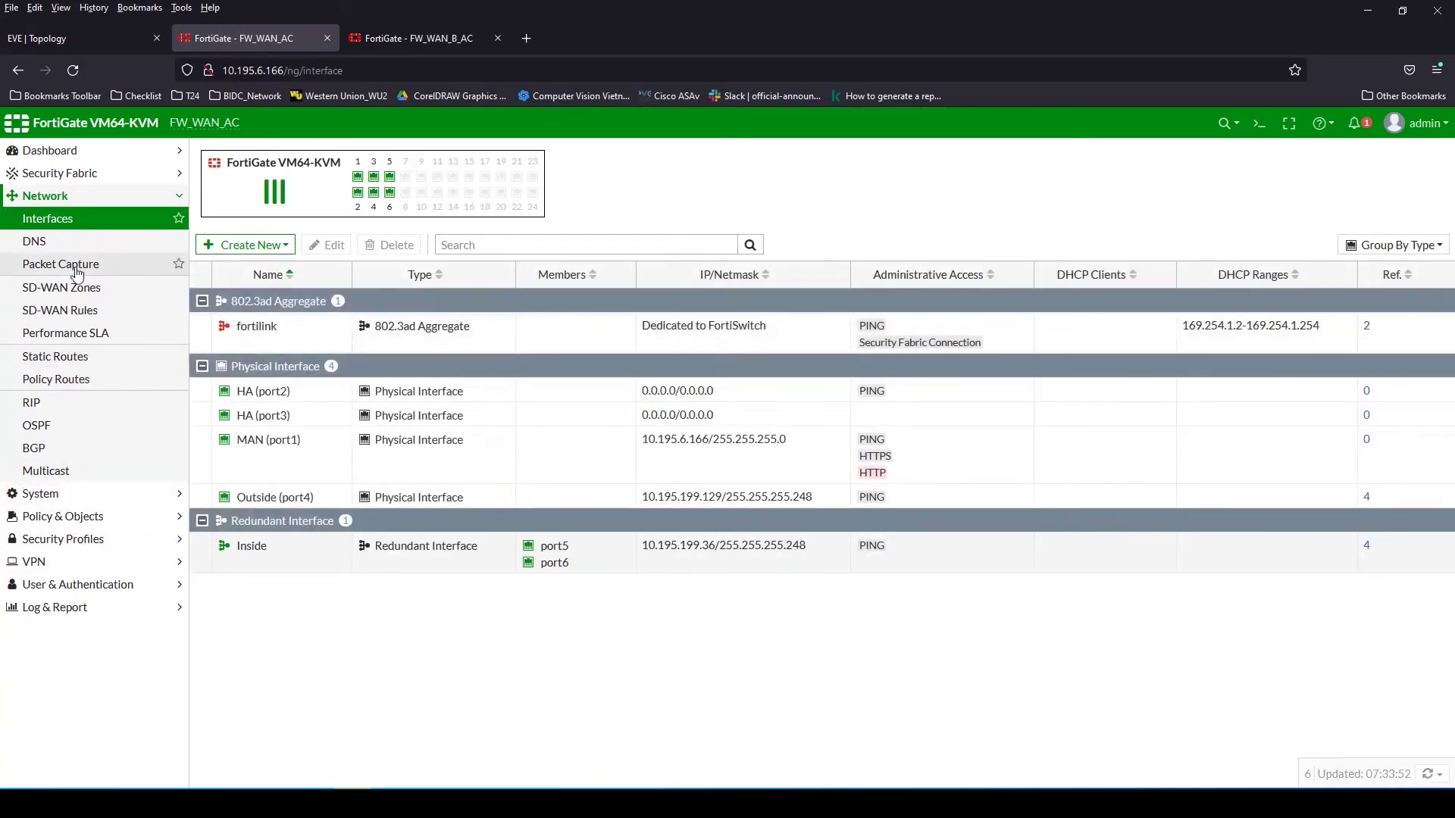
left_click(67, 518)
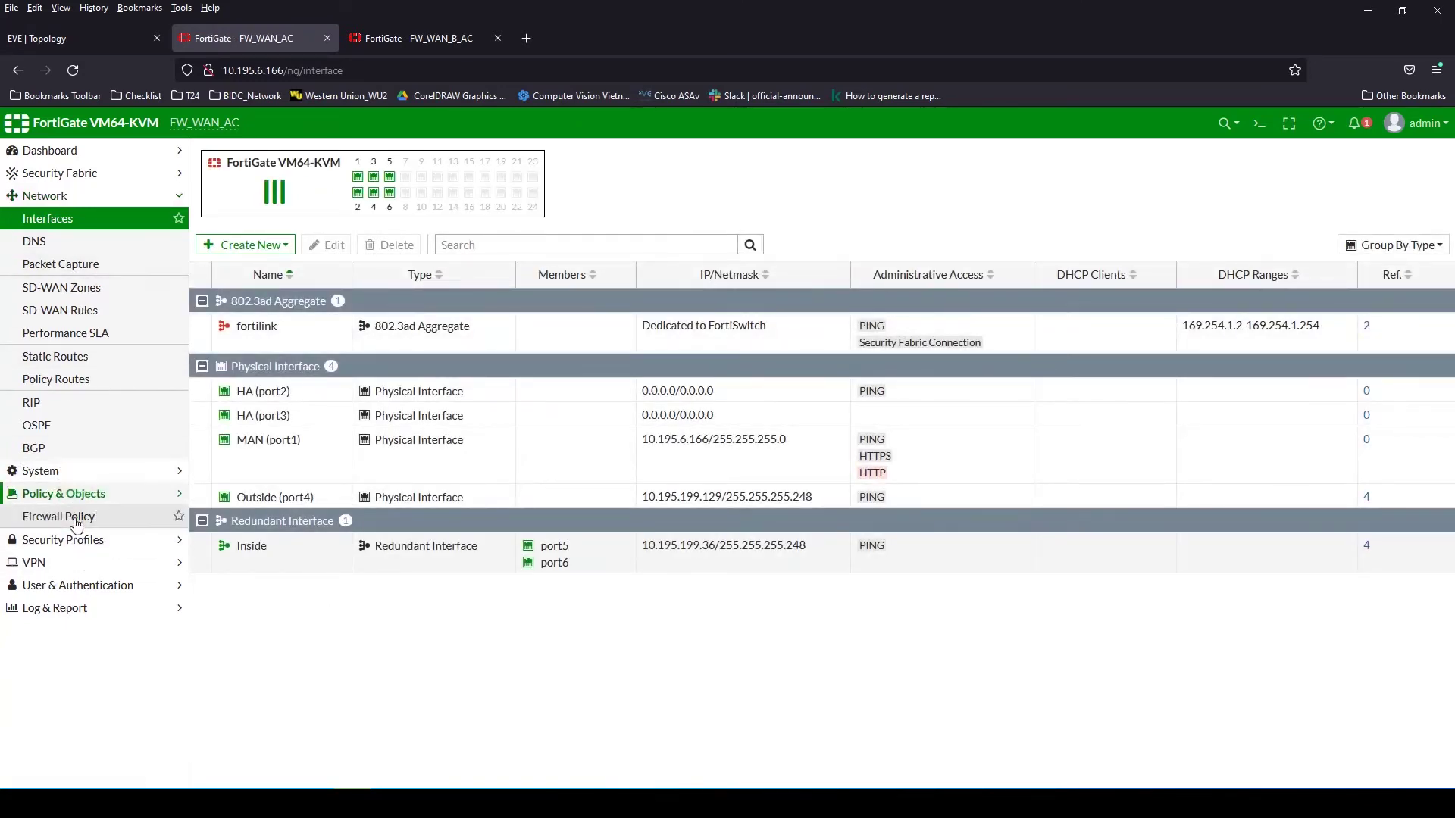
left_click(50, 196)
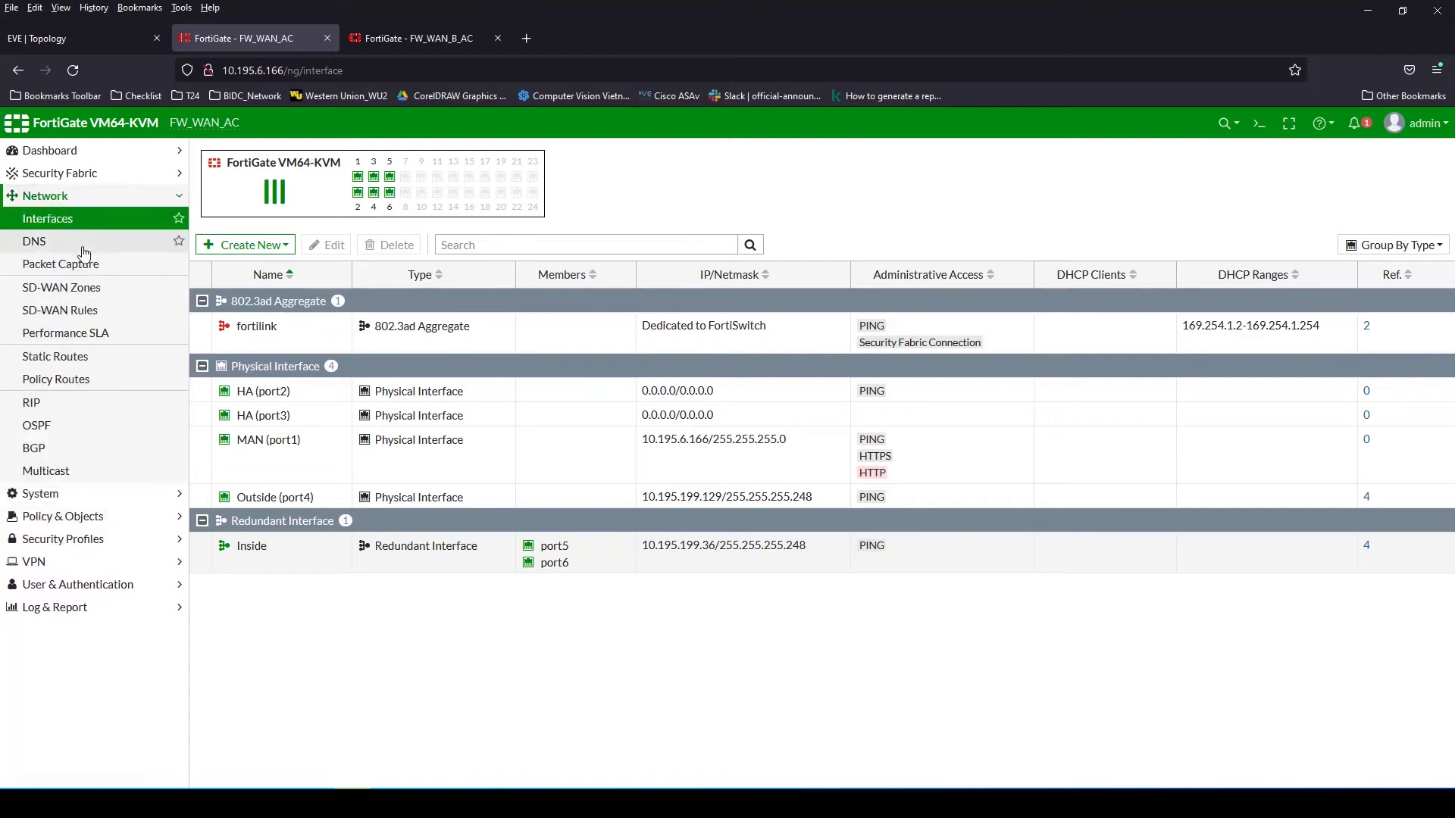
left_click(79, 519)
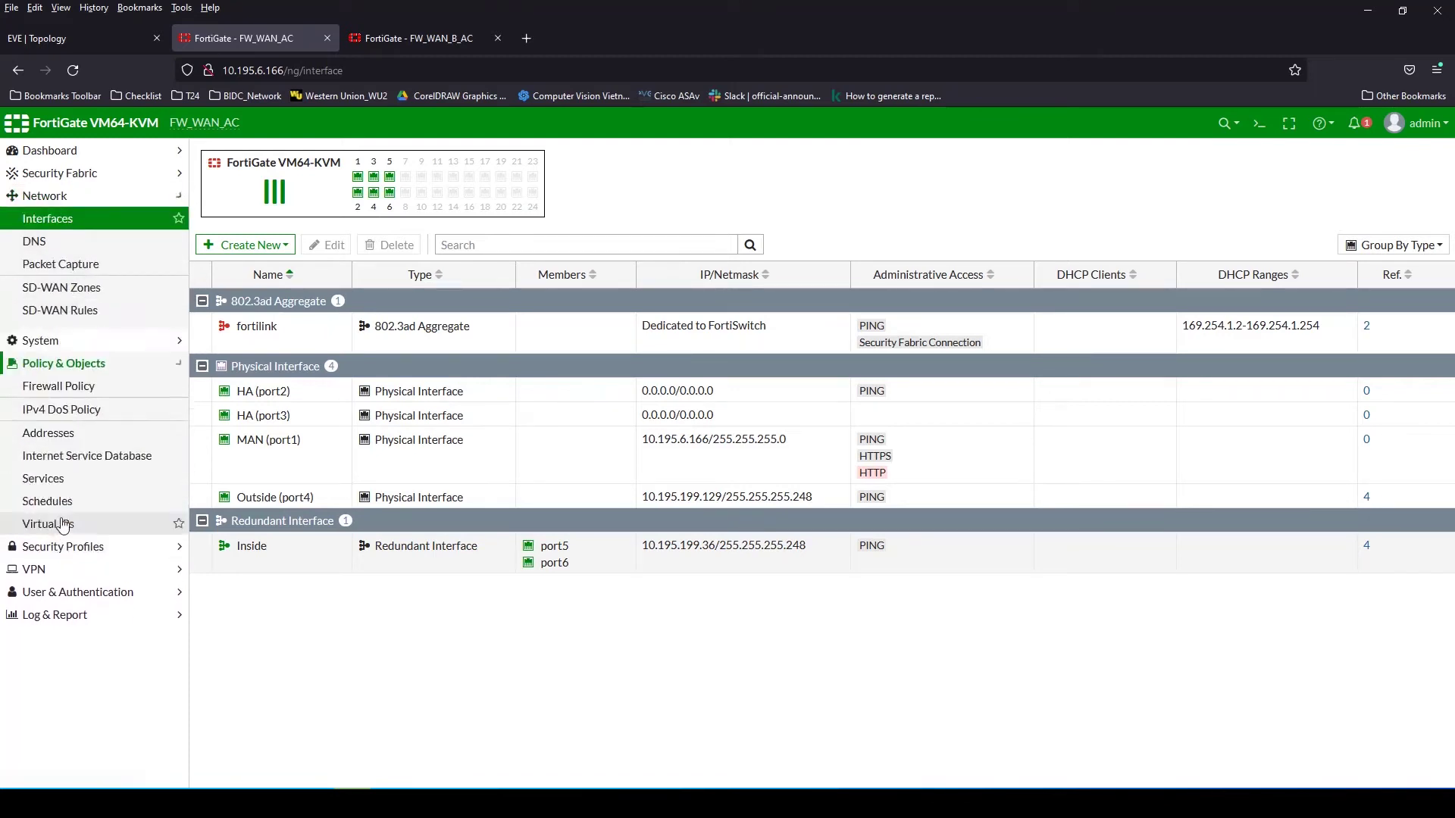
left_click(83, 197)
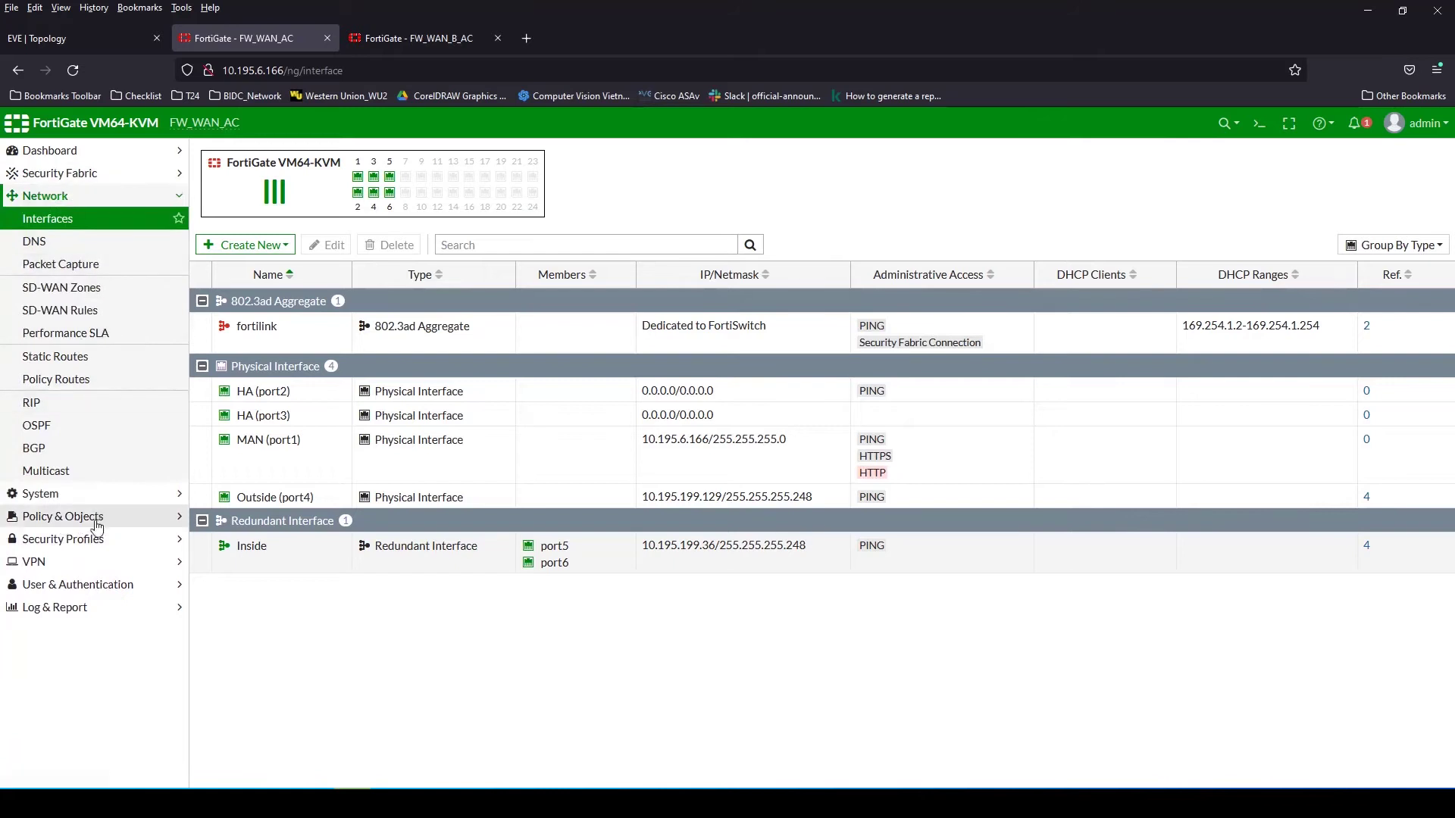
left_click(69, 516)
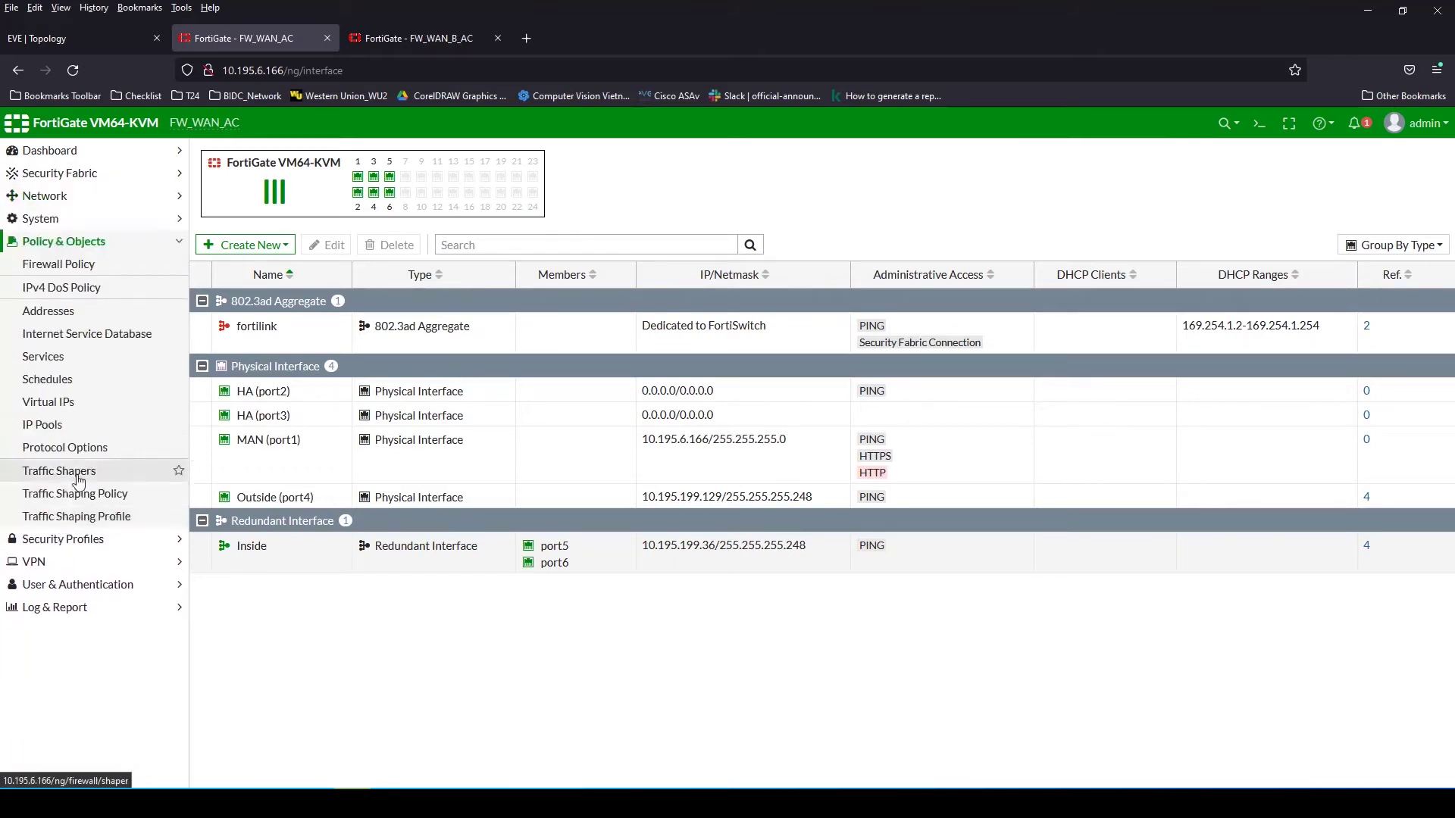
left_click(69, 562)
left_click(60, 333)
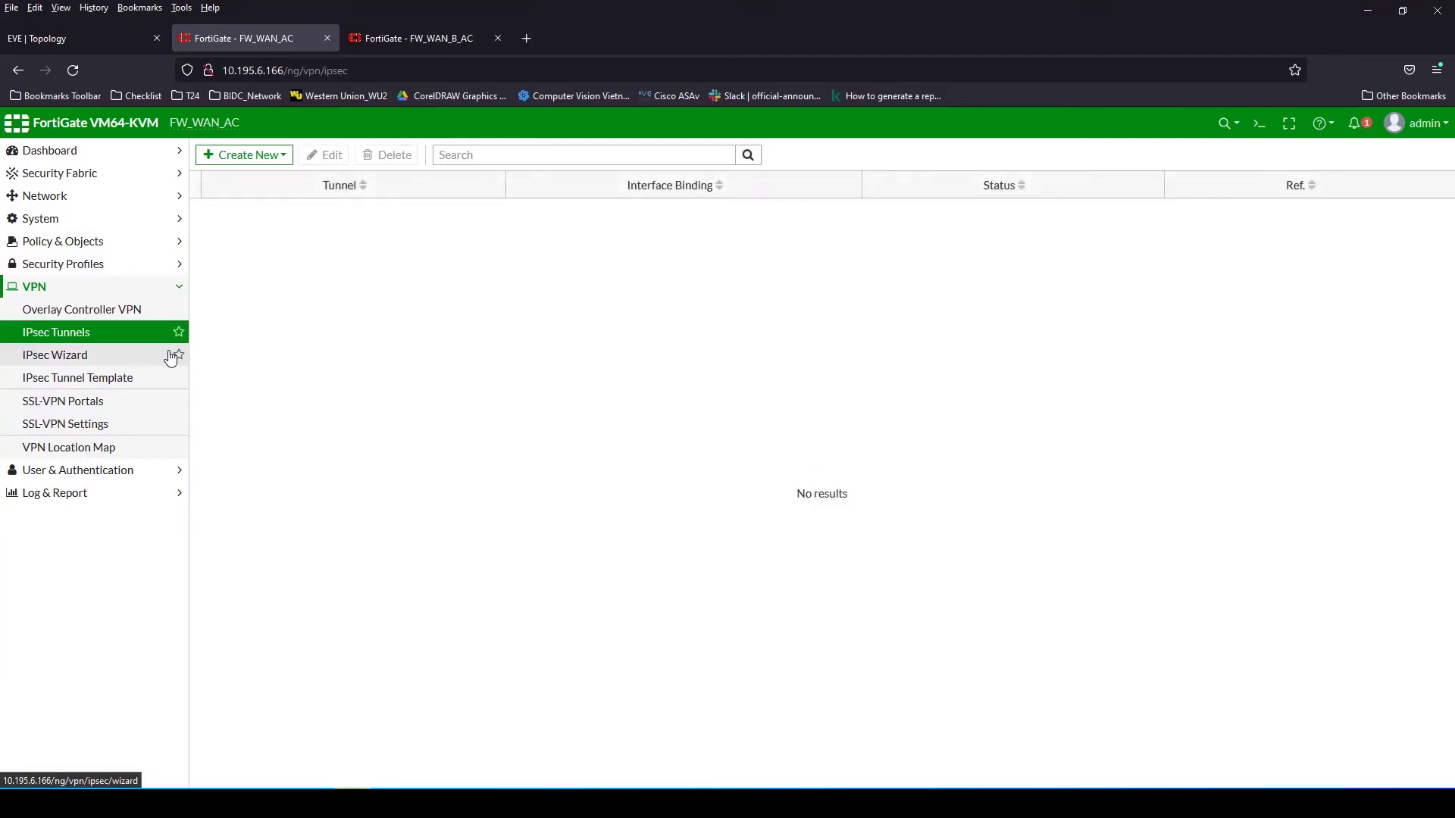
left_click(78, 50)
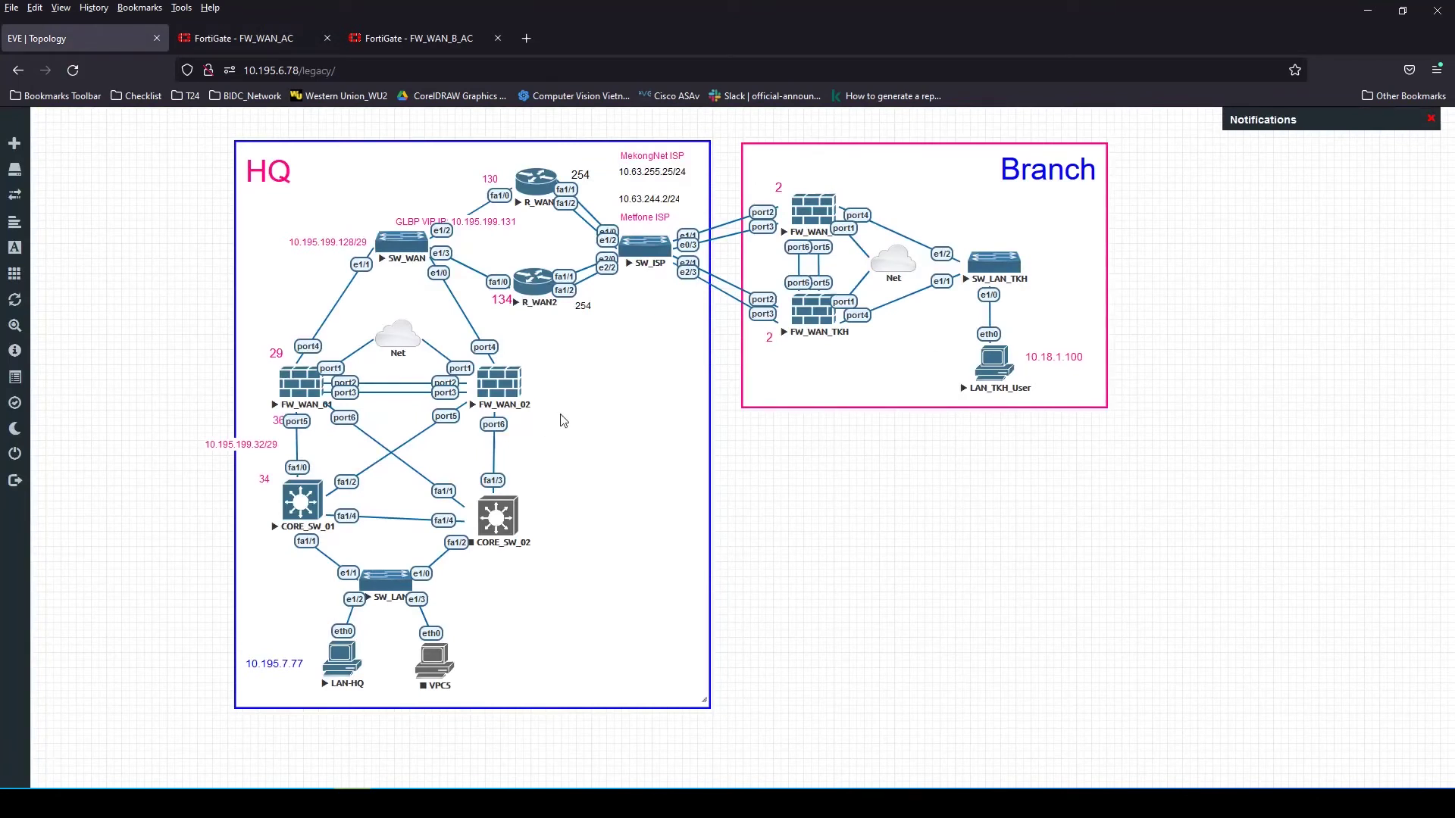
Create a Custom-template IPsec tunnel named VPN_Branch and continue to its settings
left_click(244, 40)
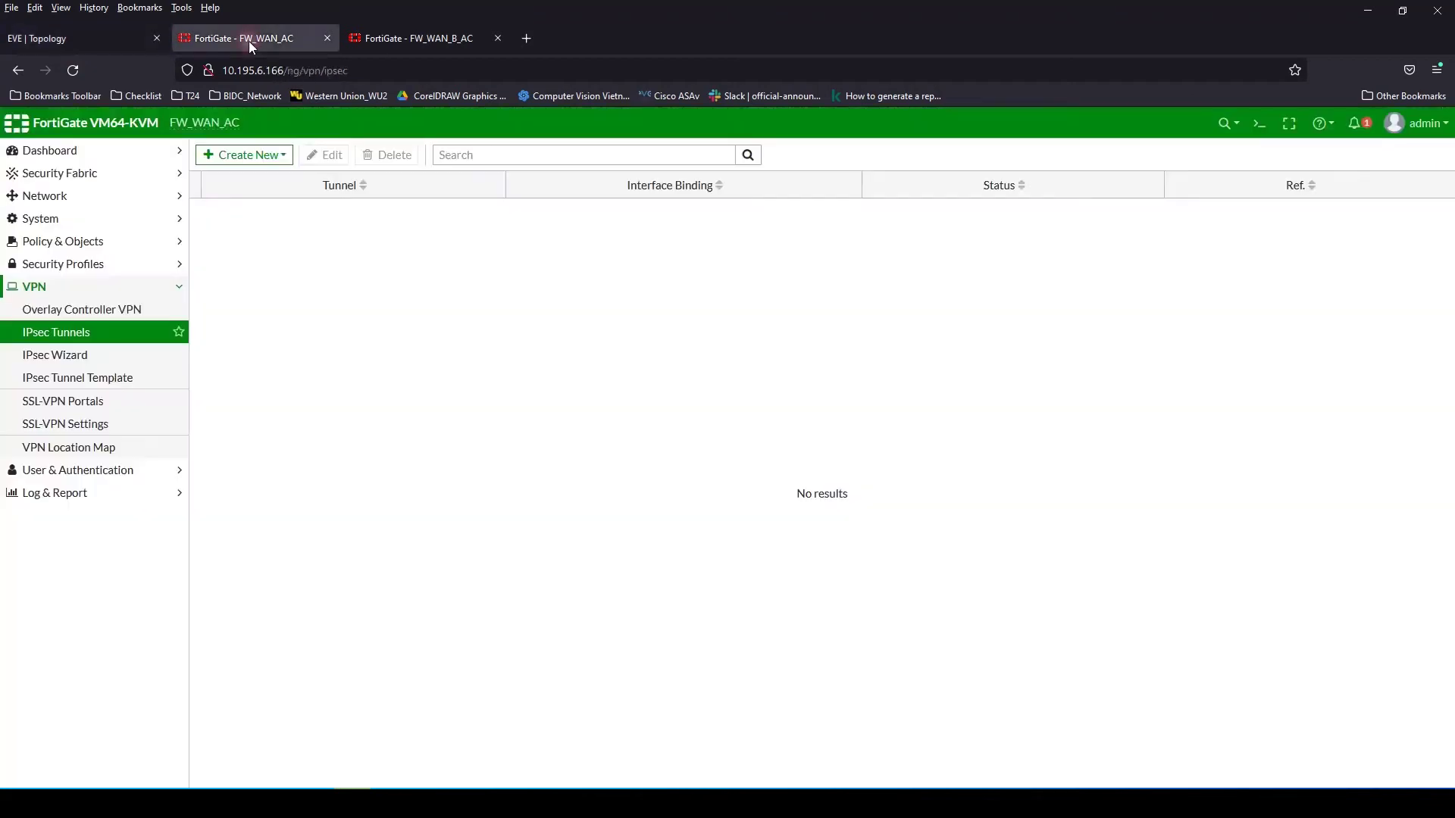
left_click(241, 155)
left_click(249, 177)
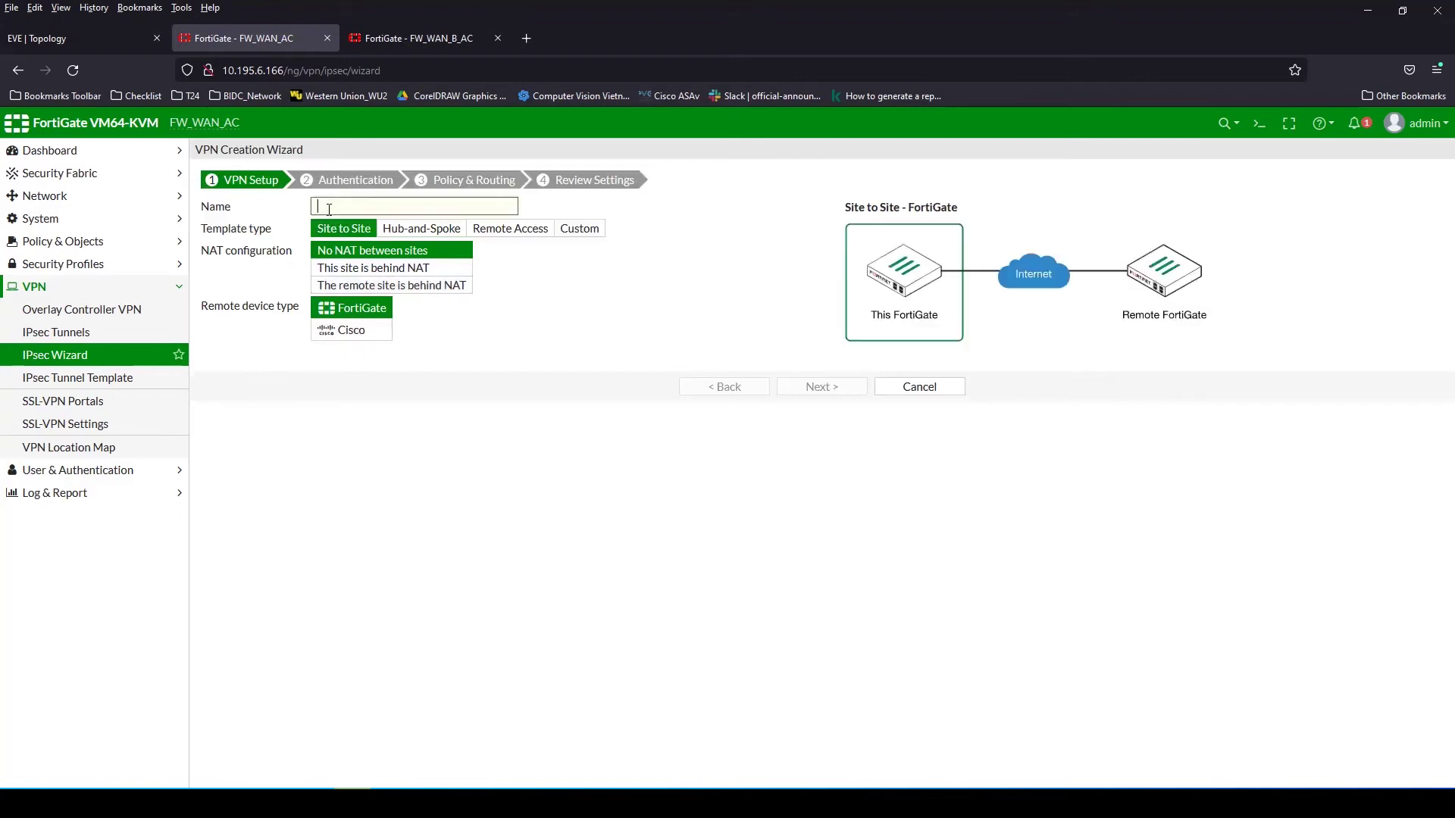
left_click(561, 228)
left_click(400, 208)
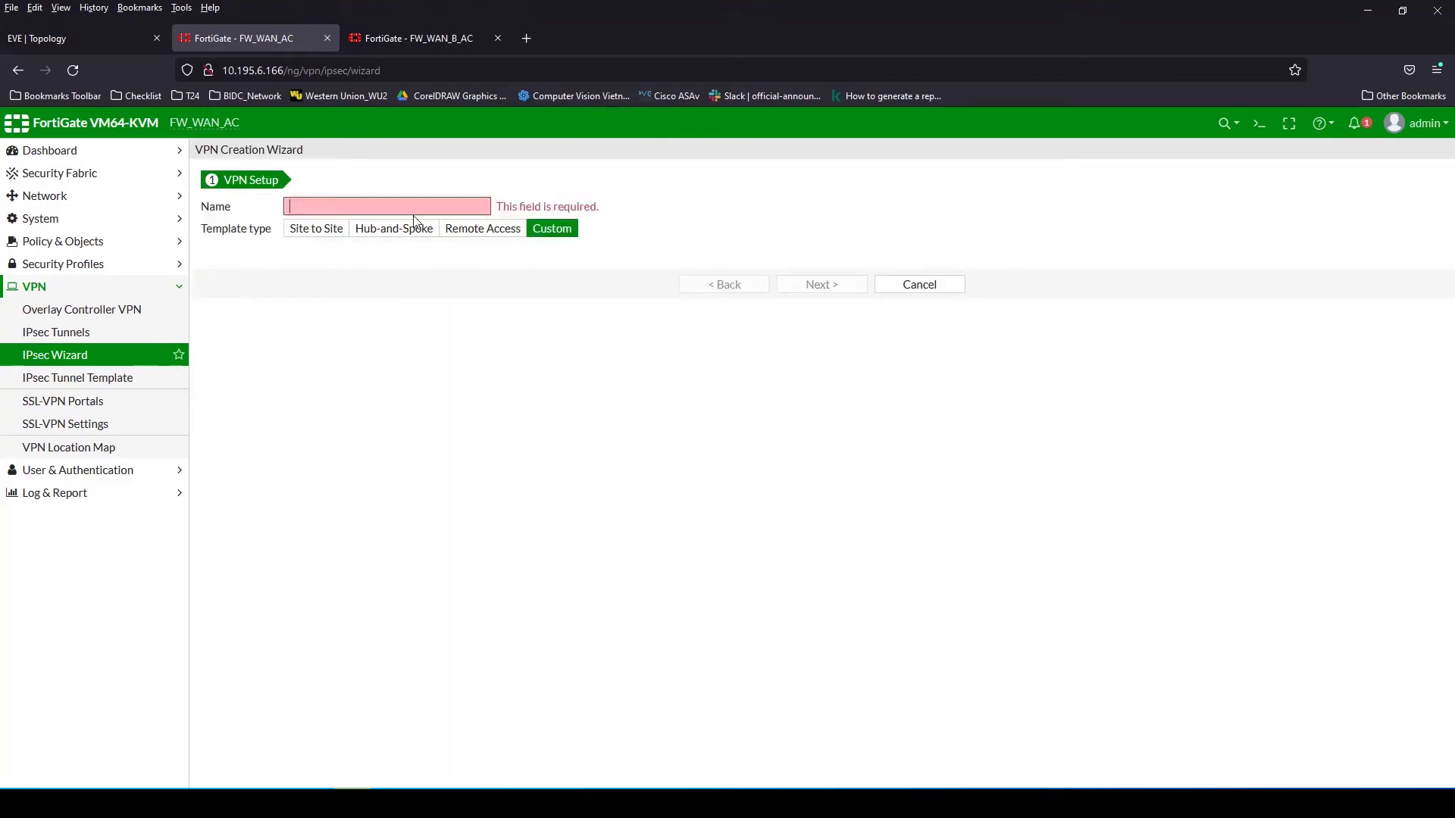
type("VPN_Branch")
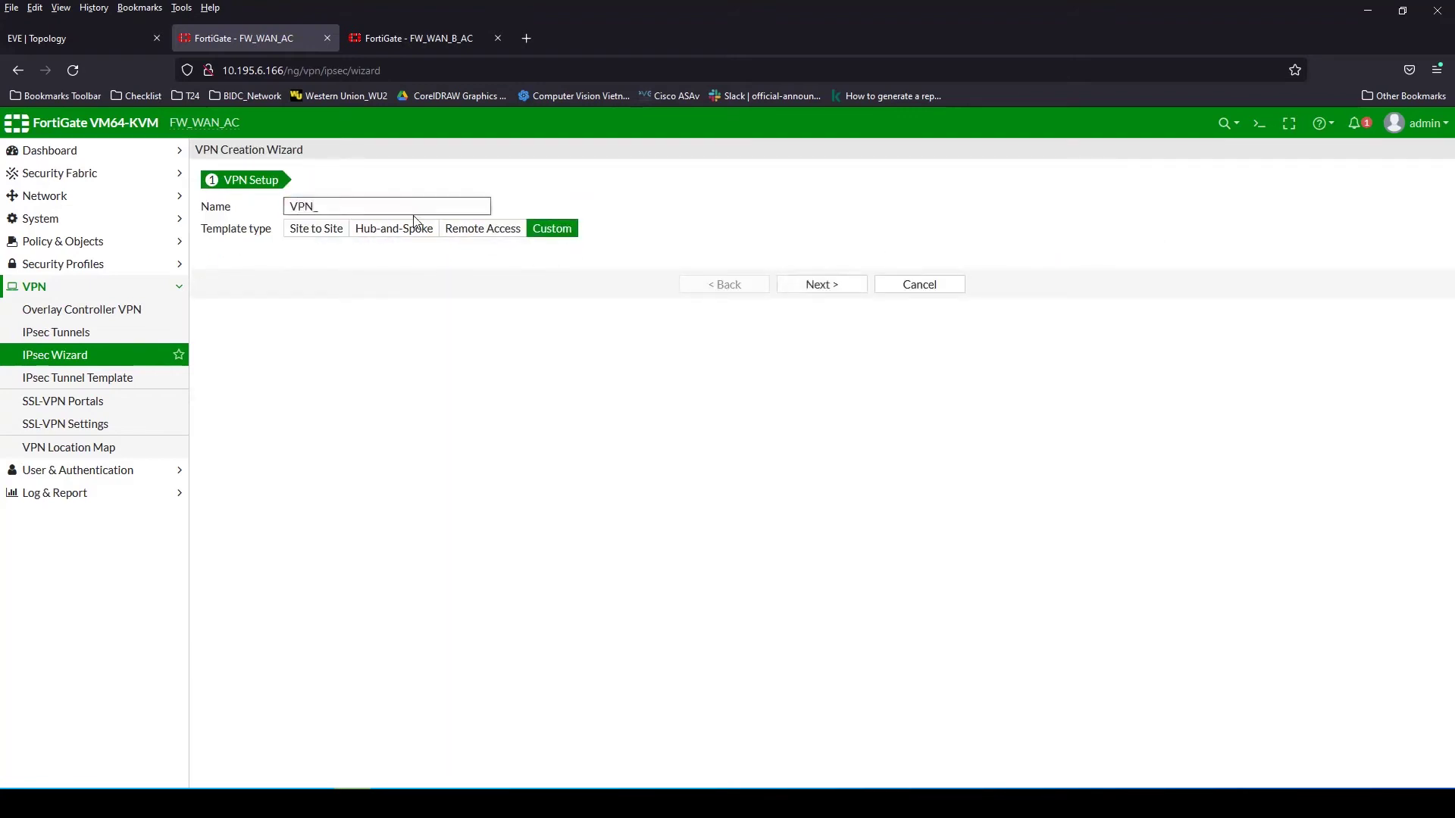
left_click(812, 290)
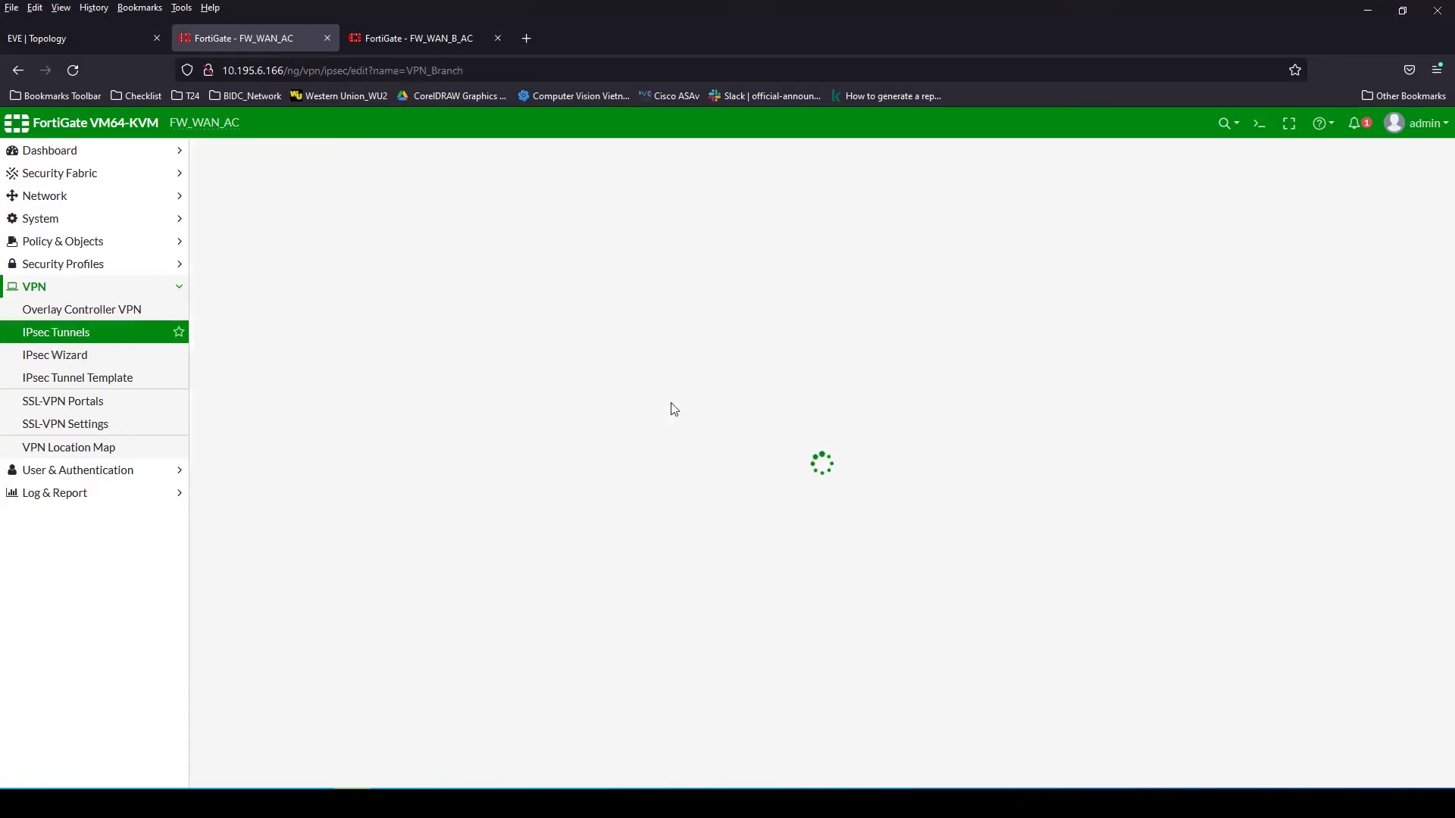
Set the remote gateway to Dialup User on interface Outside (port4)
left_click(455, 303)
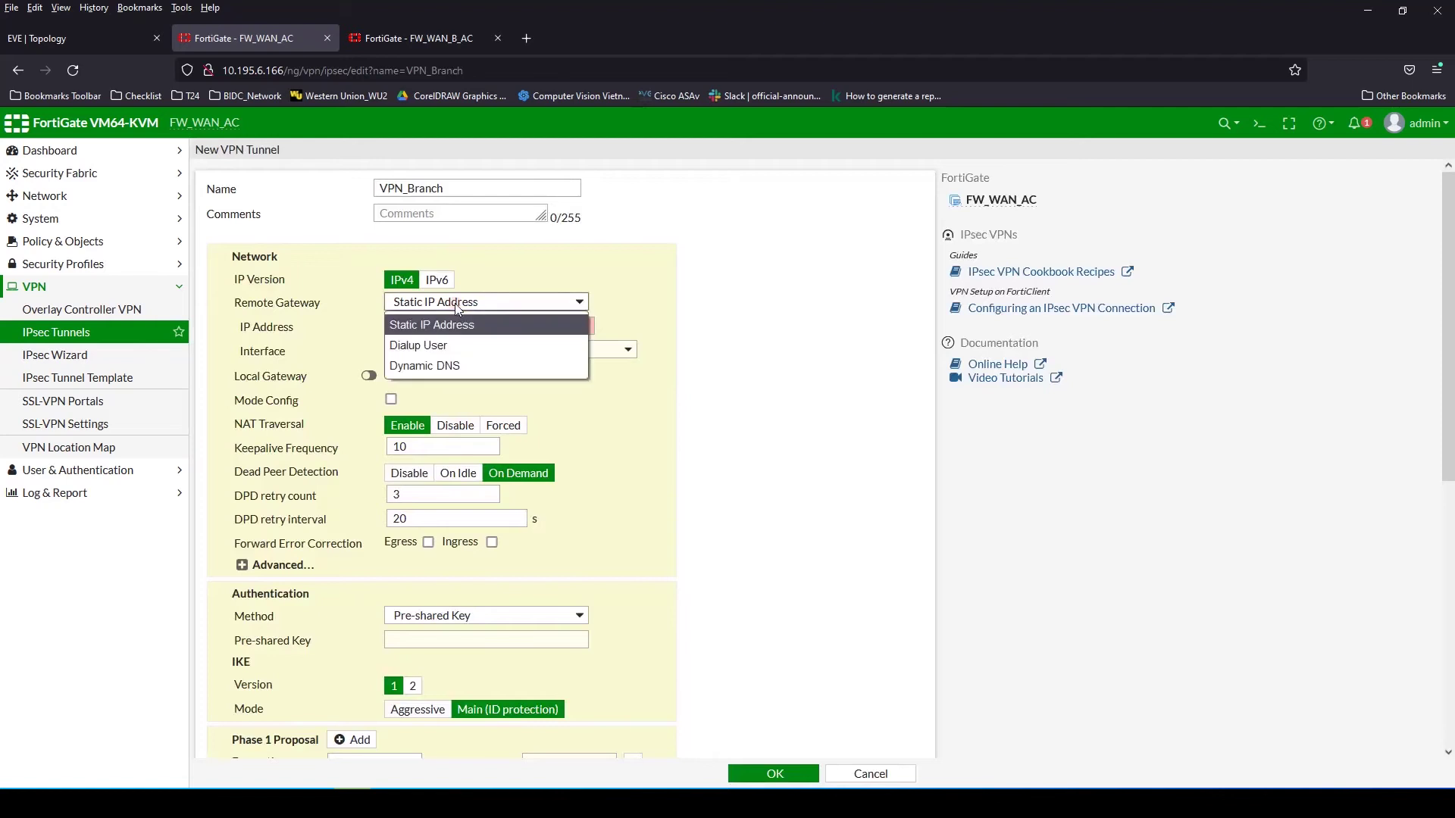
left_click(450, 345)
left_click(452, 332)
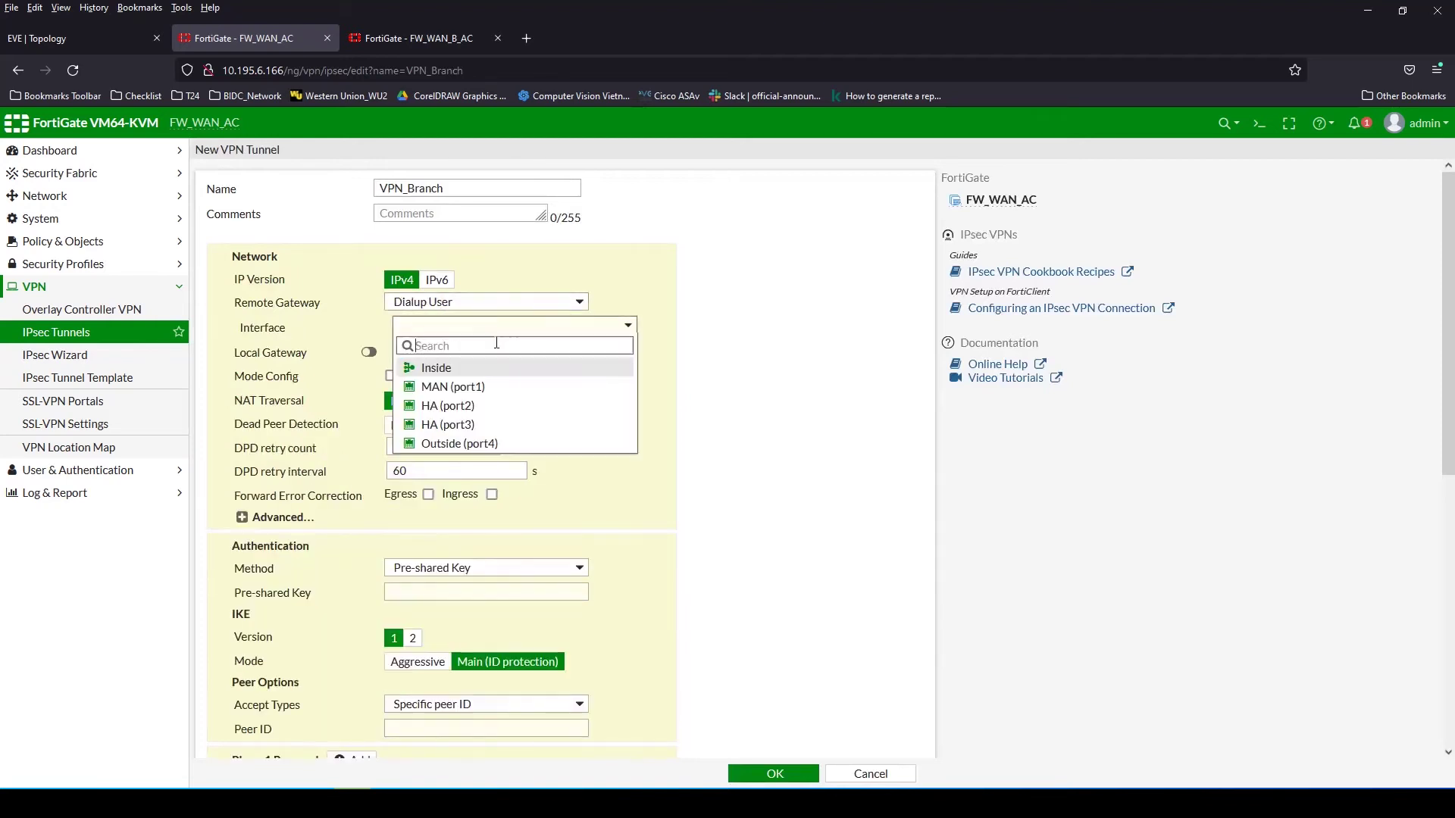
left_click(503, 447)
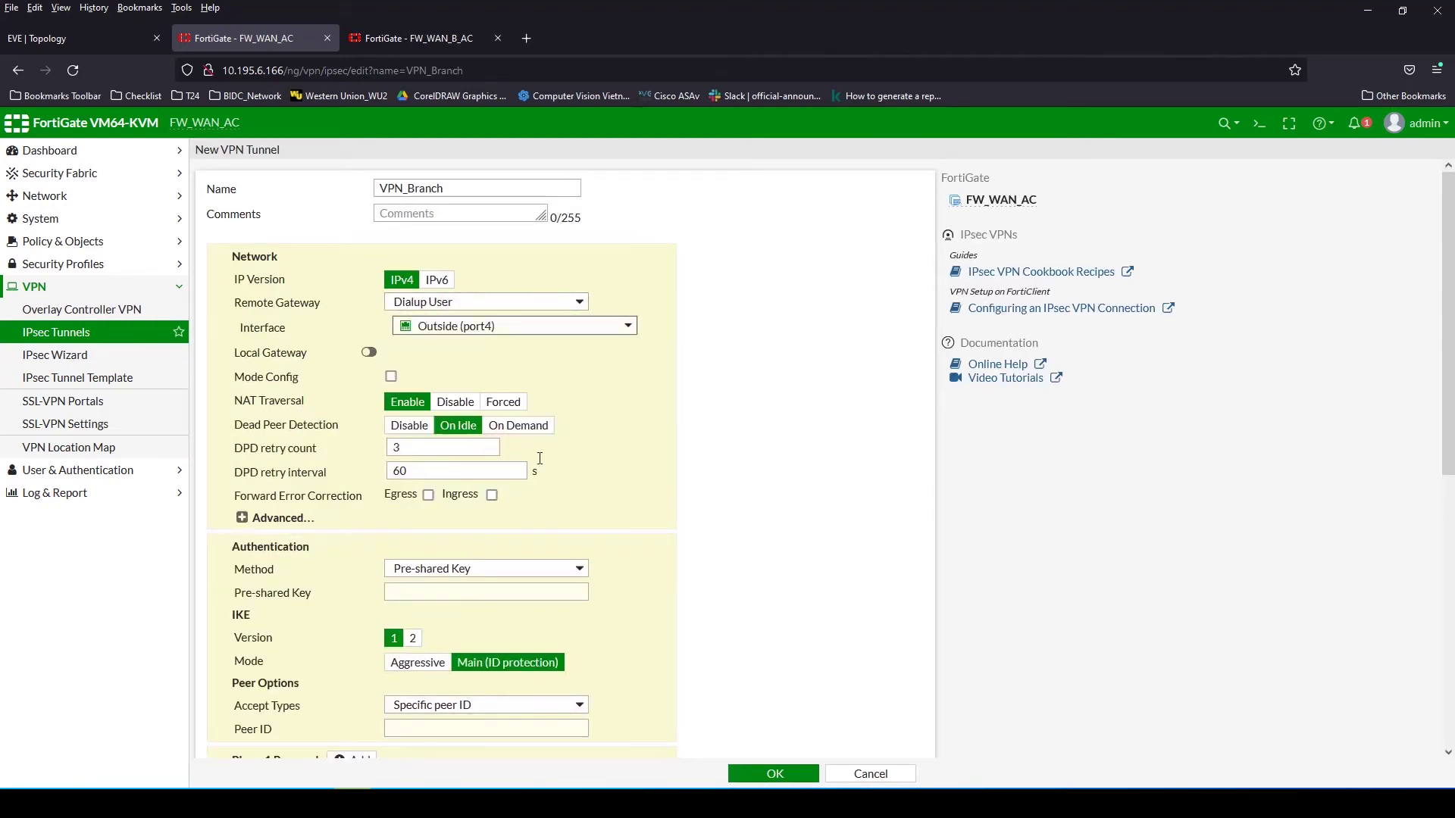
Set Phase 1 to DES/SHA1 with DH groups 1 and 2, accepting any peer ID
scroll(722, 545, "down", 2)
left_click(634, 644)
left_click(634, 645)
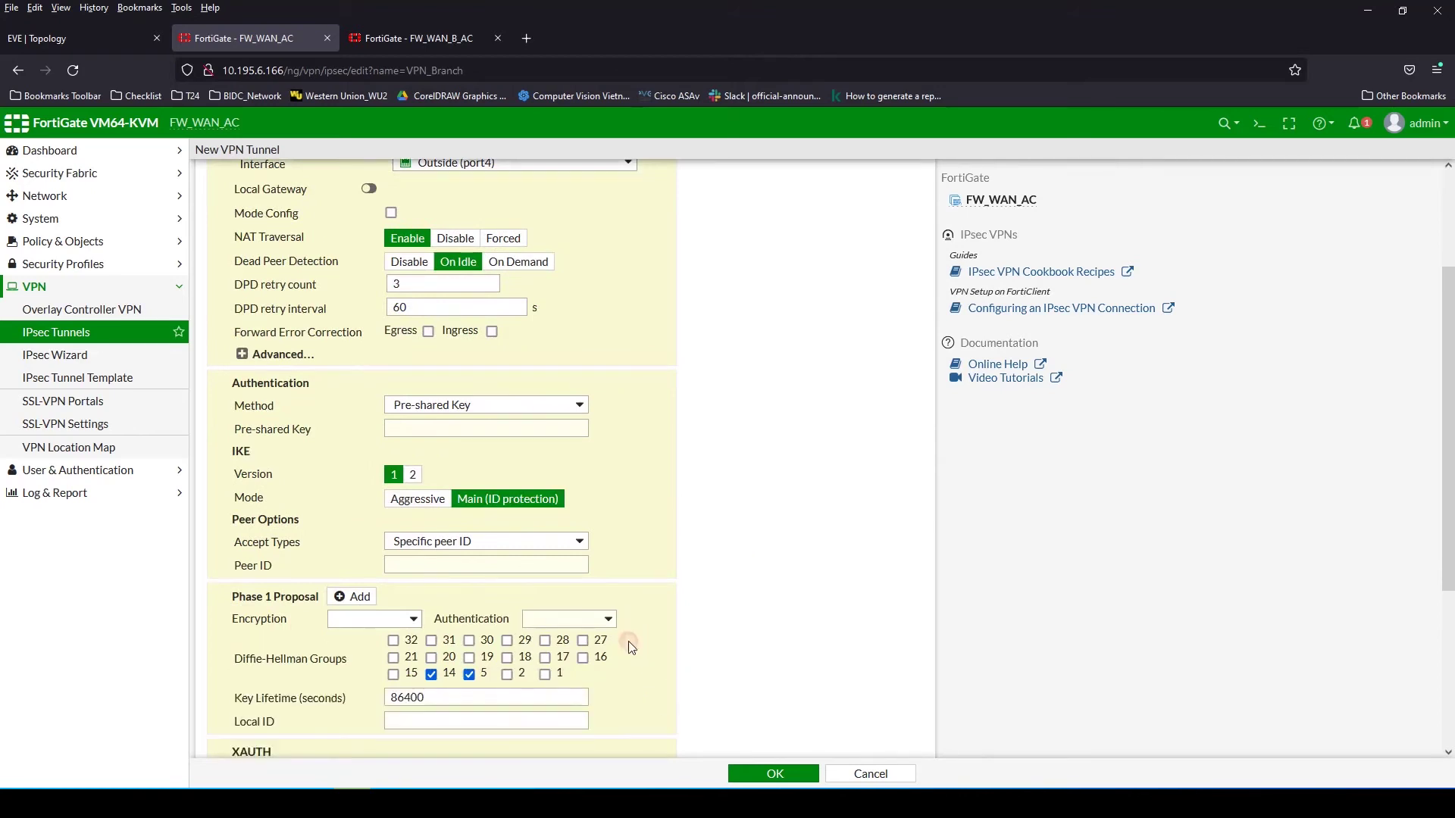
left_click(362, 662)
left_click(568, 619)
left_click(549, 659)
left_click(431, 673)
left_click(470, 674)
left_click(507, 674)
left_click(546, 674)
left_click(486, 546)
left_click(469, 560)
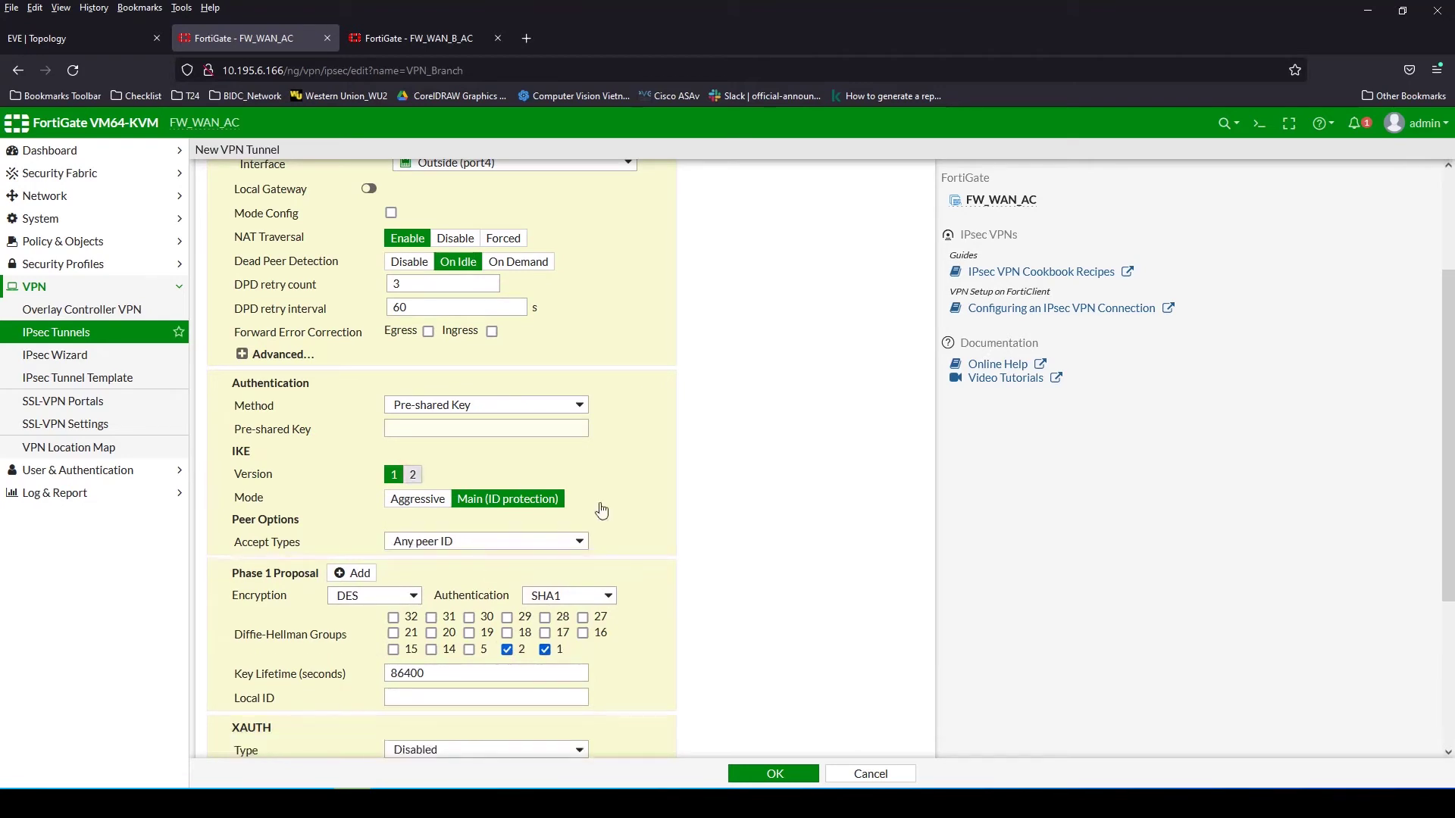
Enter the tunnel's pre-shared key and reveal it to verify
left_click(447, 426)
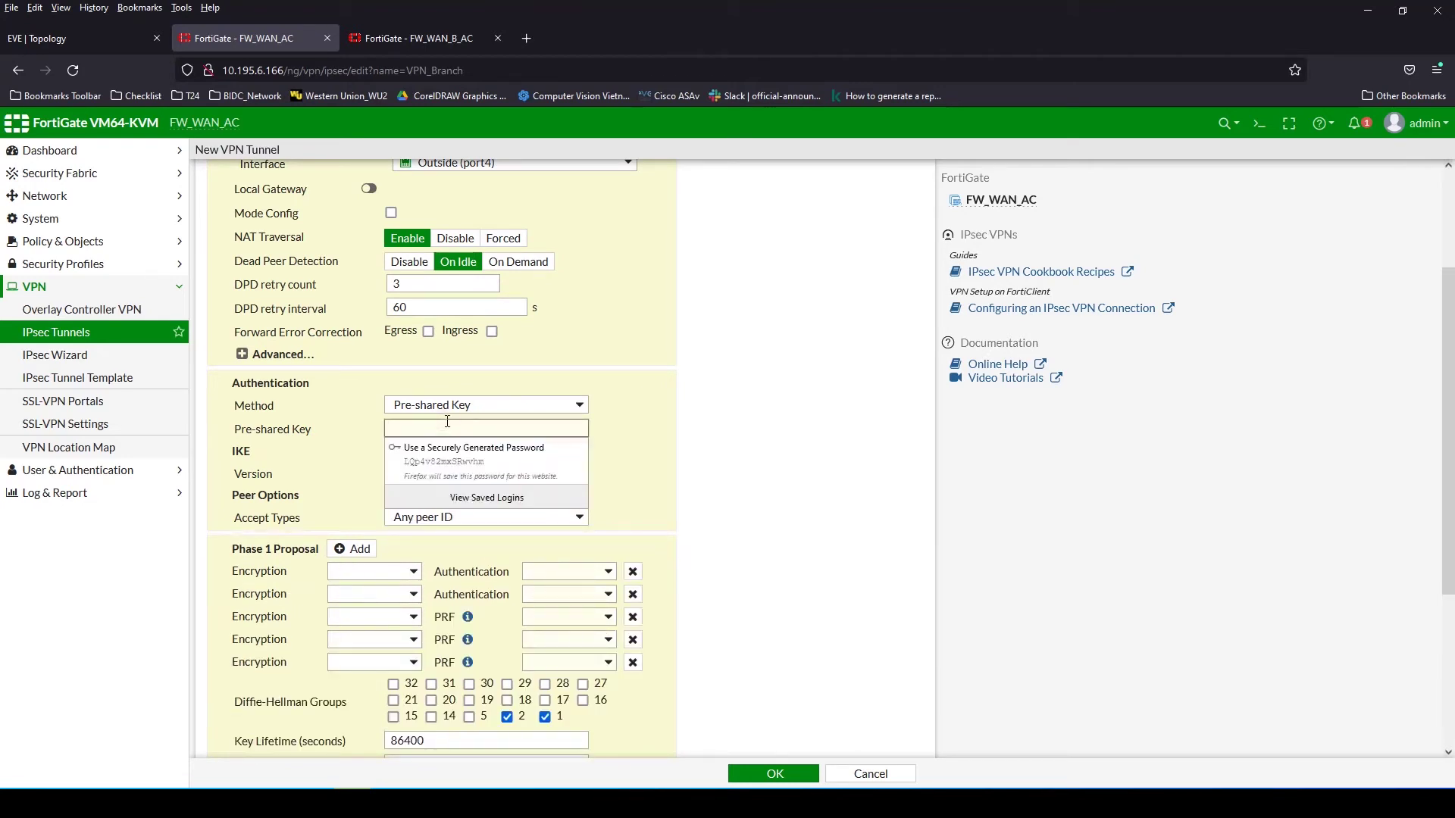
type("123")
key("BackSpace")
key("BackSpace")
key("BackSpace")
key("Escape")
left_click(438, 430)
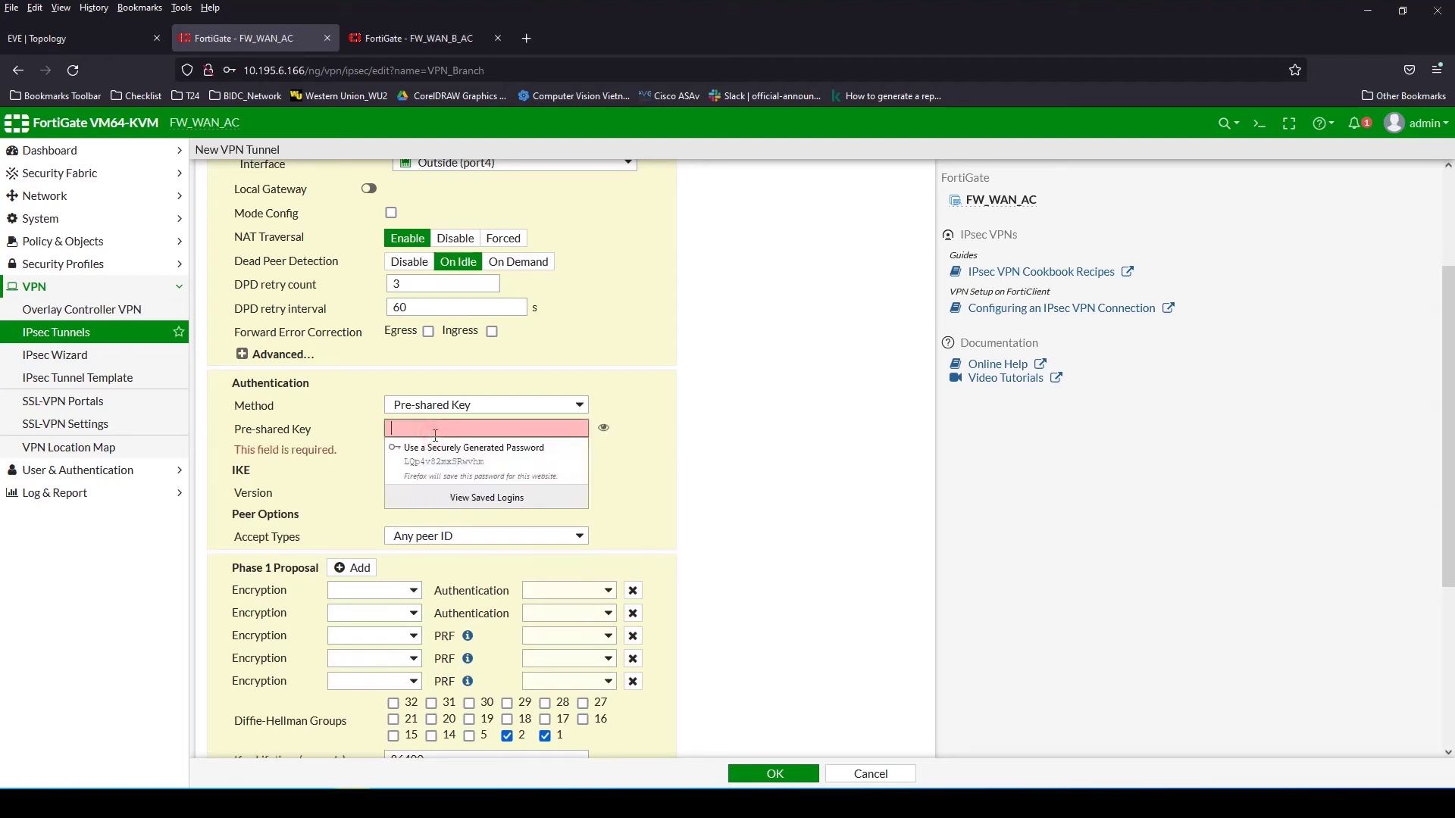
type("123")
key("BackSpace")
key("BackSpace")
key("BackSpace")
type("123")
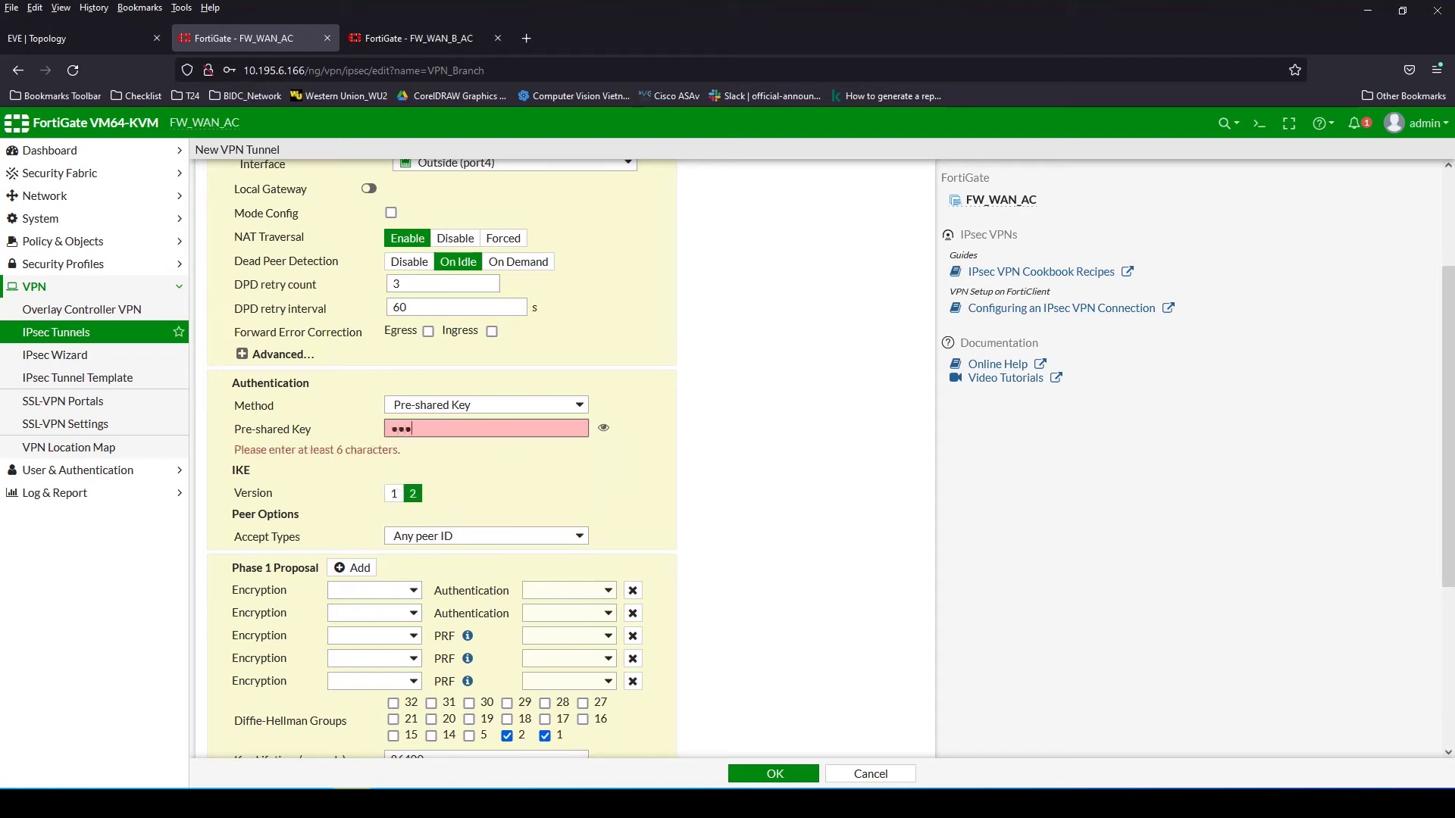
type("456")
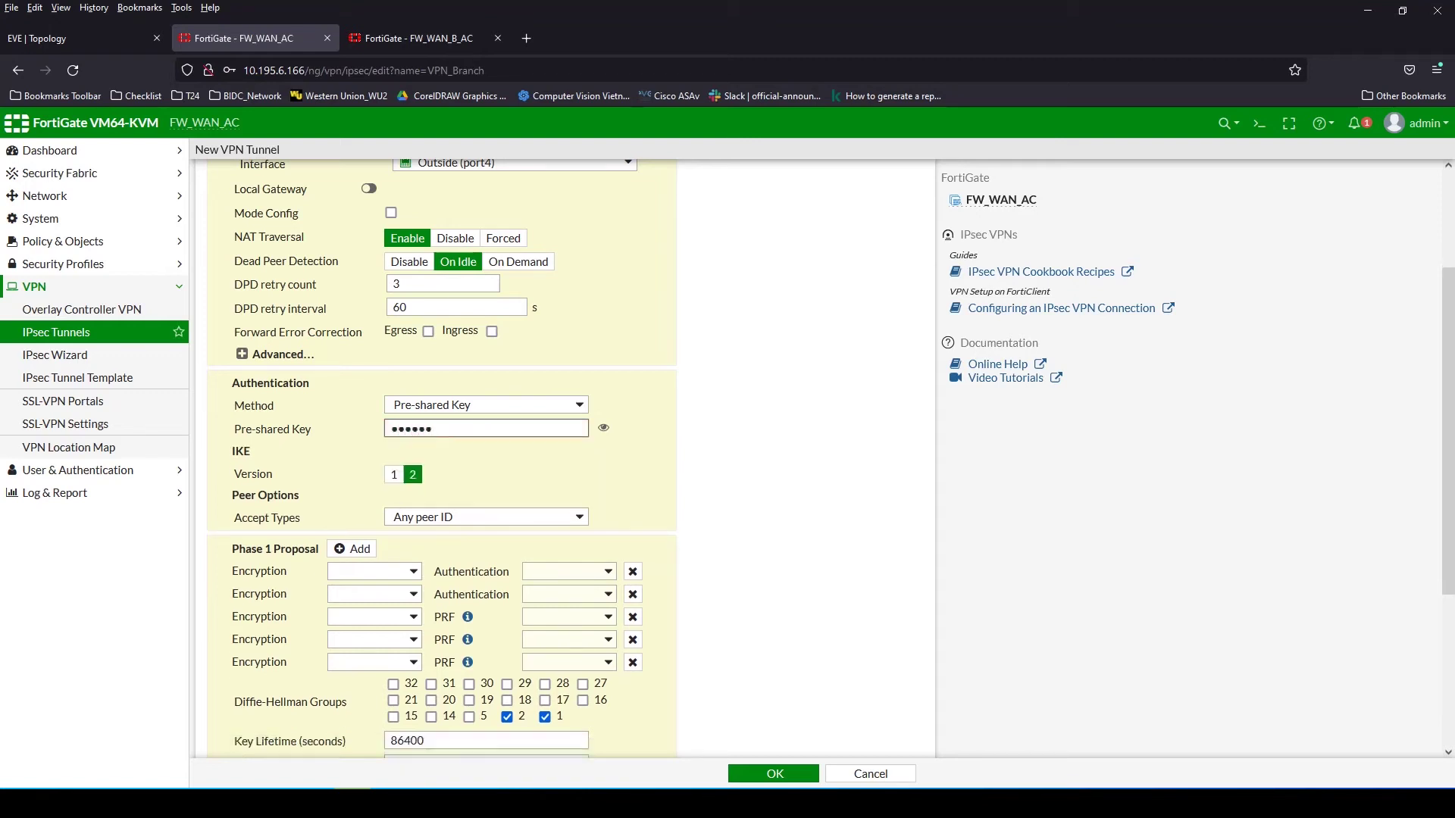
left_click(604, 429)
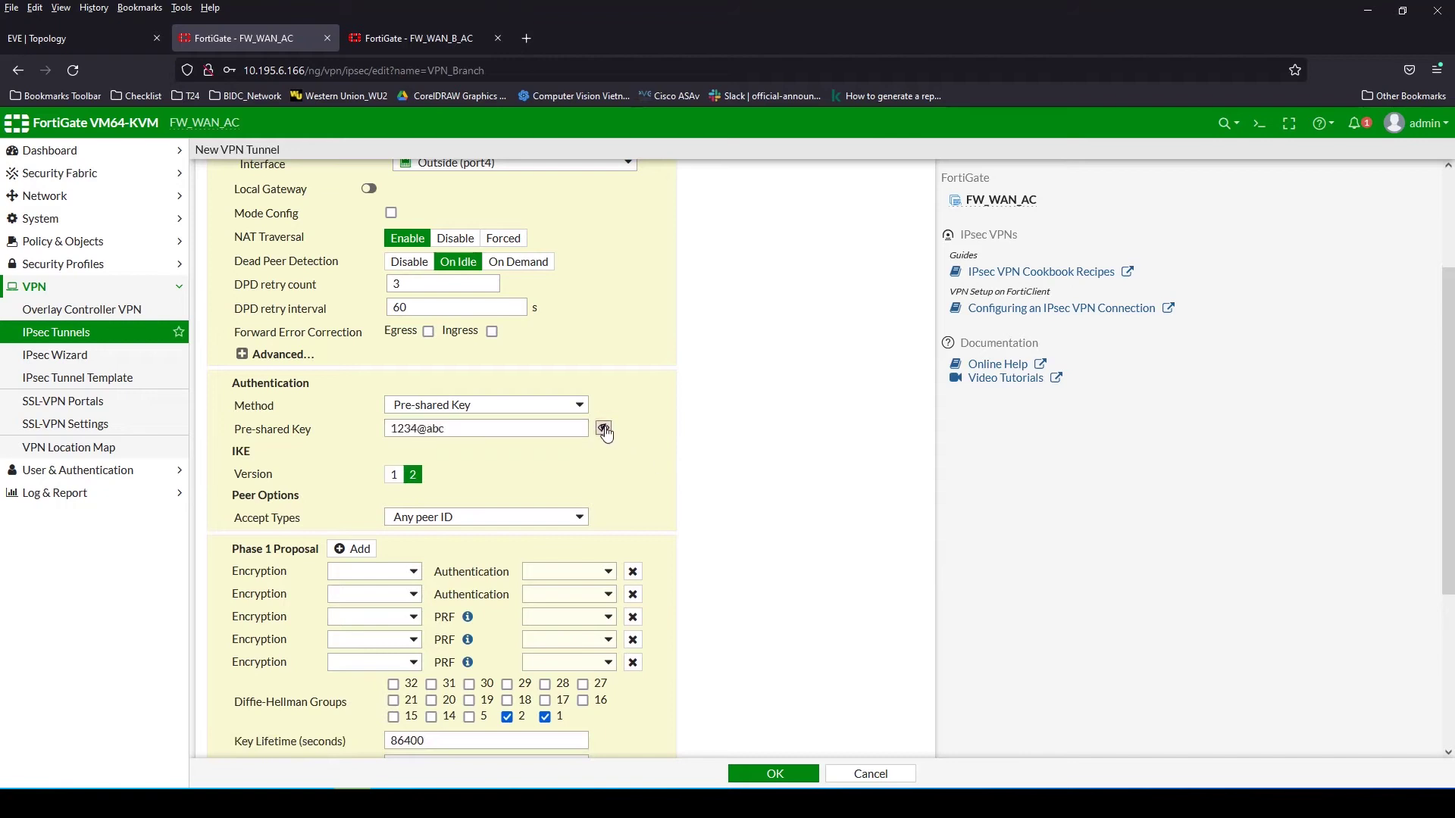
Remove the extra Phase 1 proposals, leaving a single DES/SHA1 pair
left_click(632, 617)
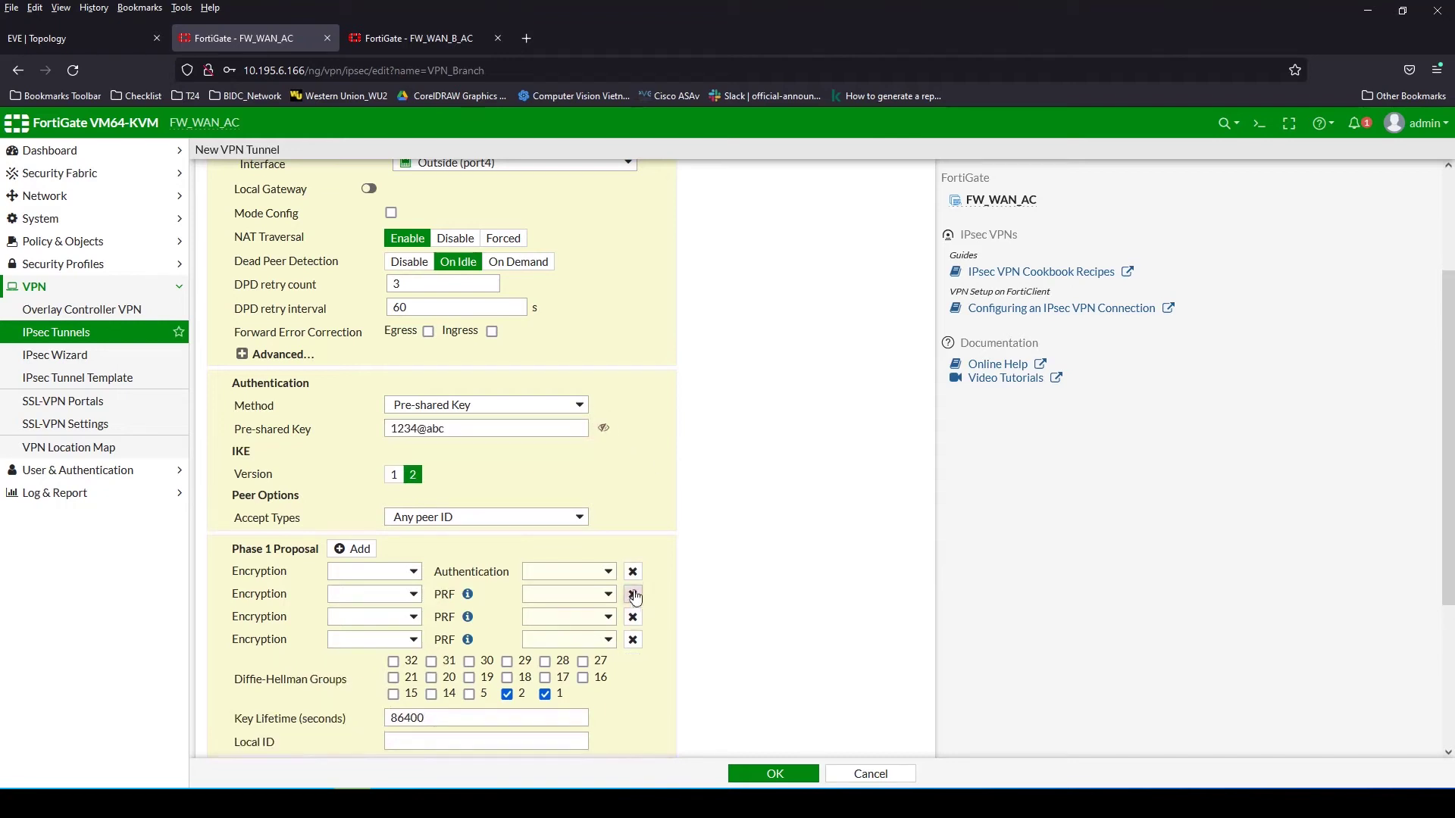
left_click(633, 594)
left_click(374, 571)
left_click(352, 598)
left_click(569, 571)
left_click(568, 606)
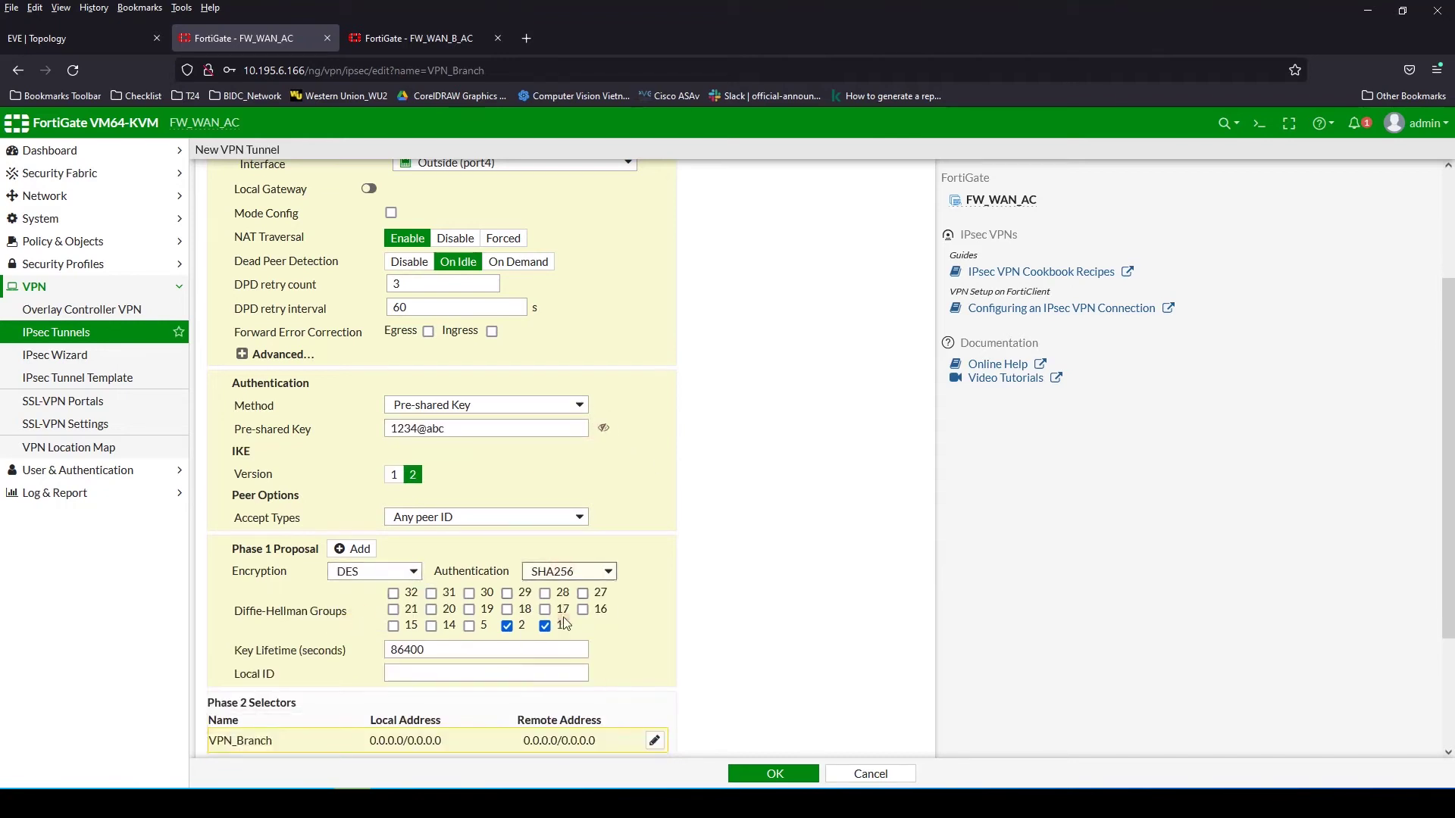
Enable DH groups 1 and 2 in the Phase 2 selector's advanced options
left_click(655, 740)
scroll(550, 677, "down", 2)
left_click(257, 730)
scroll(262, 731, "down", 5)
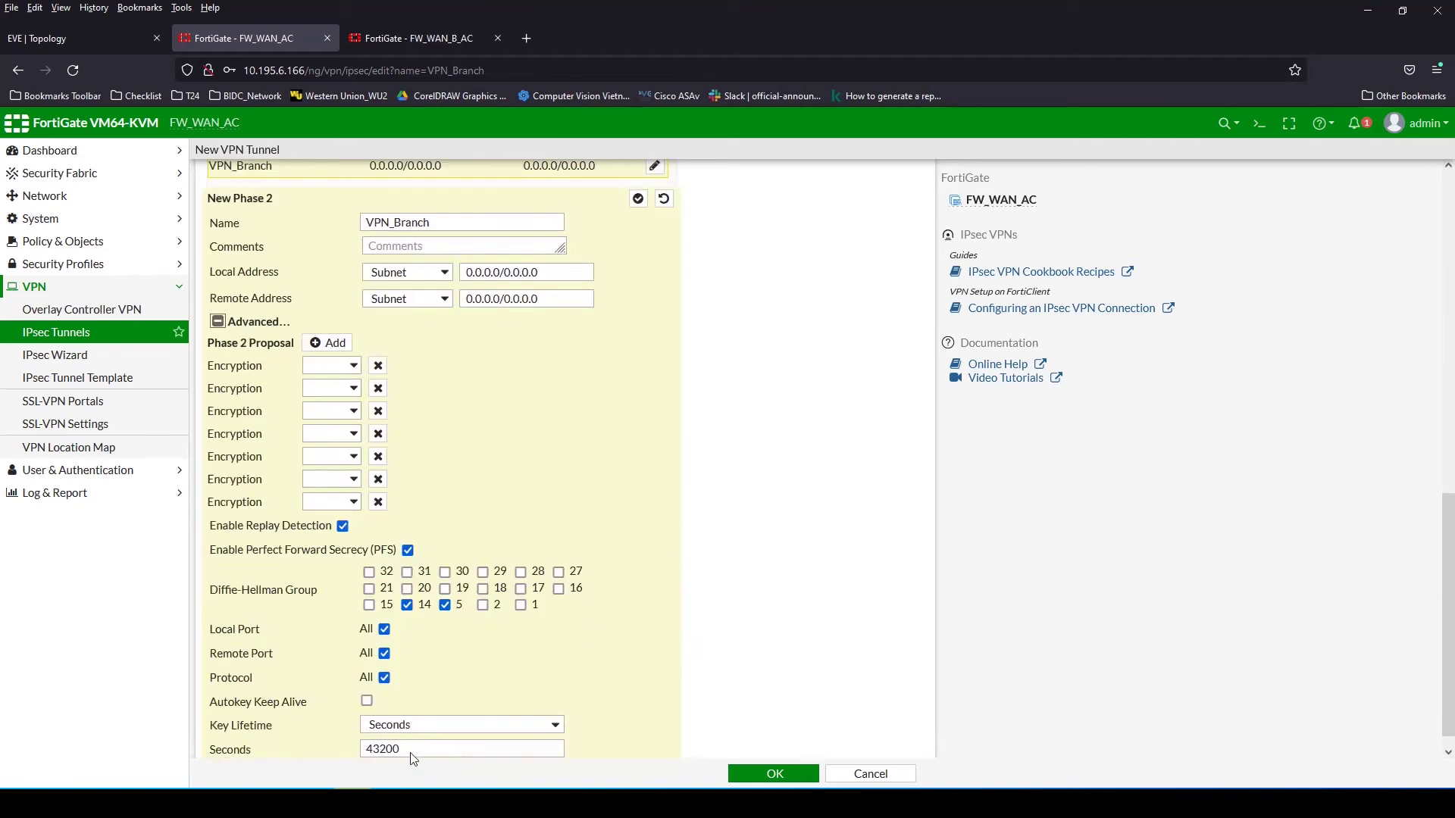
left_click(482, 605)
left_click(520, 604)
Reduce the Phase 2 proposals to a single DES/SHA1 pair
left_click(378, 388)
left_click(378, 387)
left_click(379, 405)
double_click(378, 415)
left_click(378, 438)
left_click(378, 461)
left_click(331, 483)
left_click(334, 546)
left_click(556, 486)
left_click(530, 565)
Save the VPN_Branch tunnel and decline the browser's save-login prompt
scroll(667, 576, "up", 15)
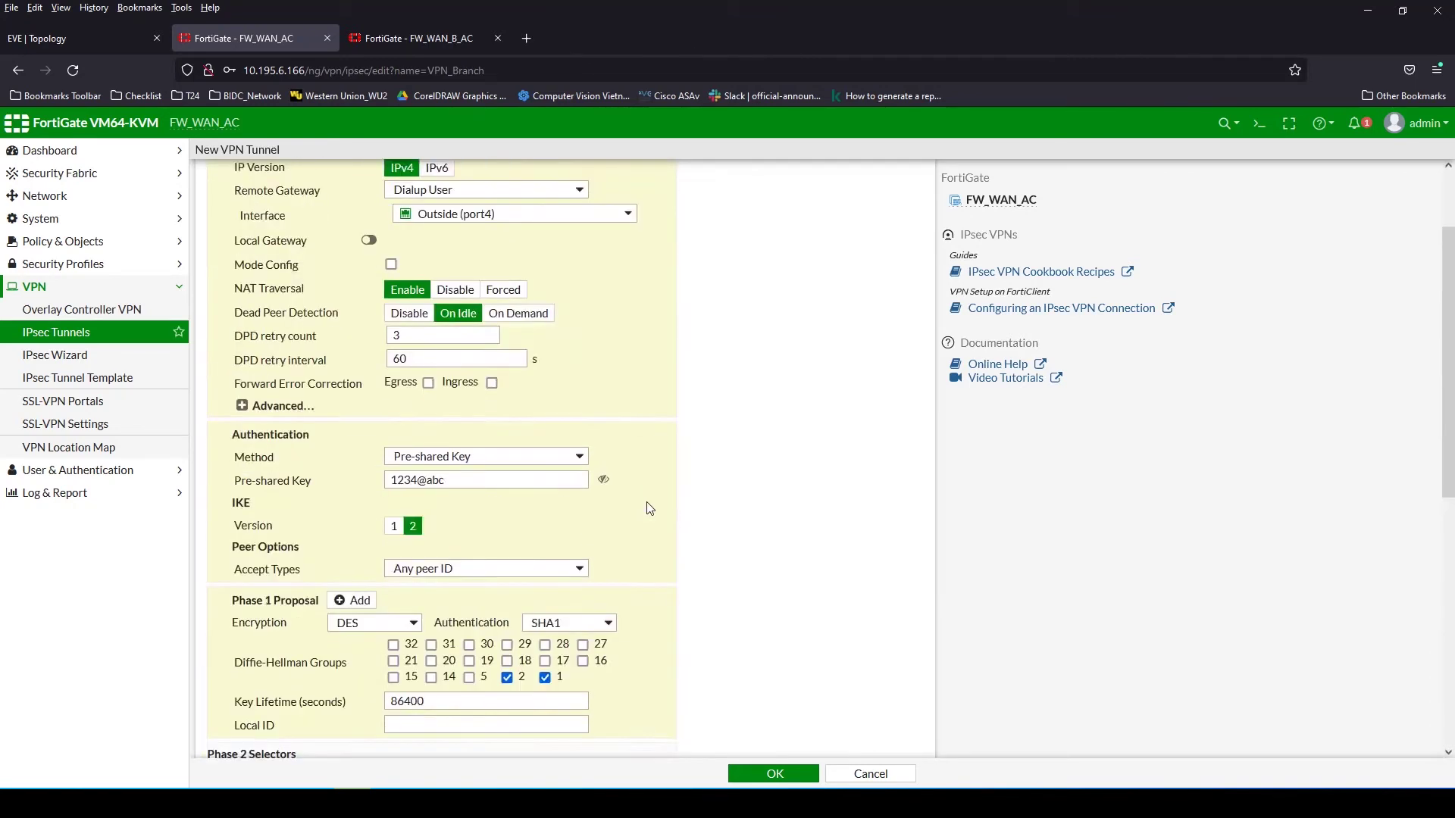
left_click(774, 773)
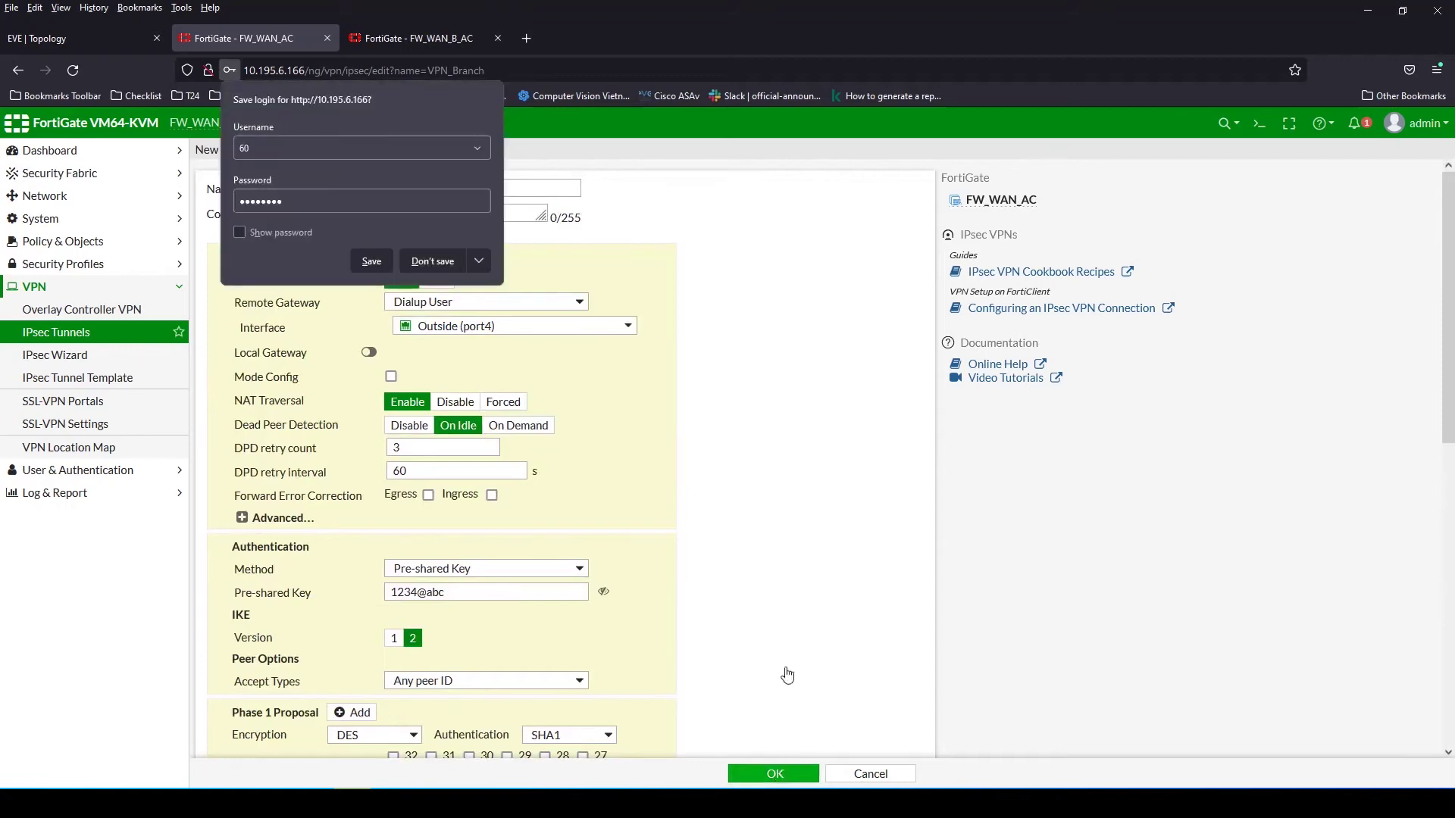
left_click(437, 260)
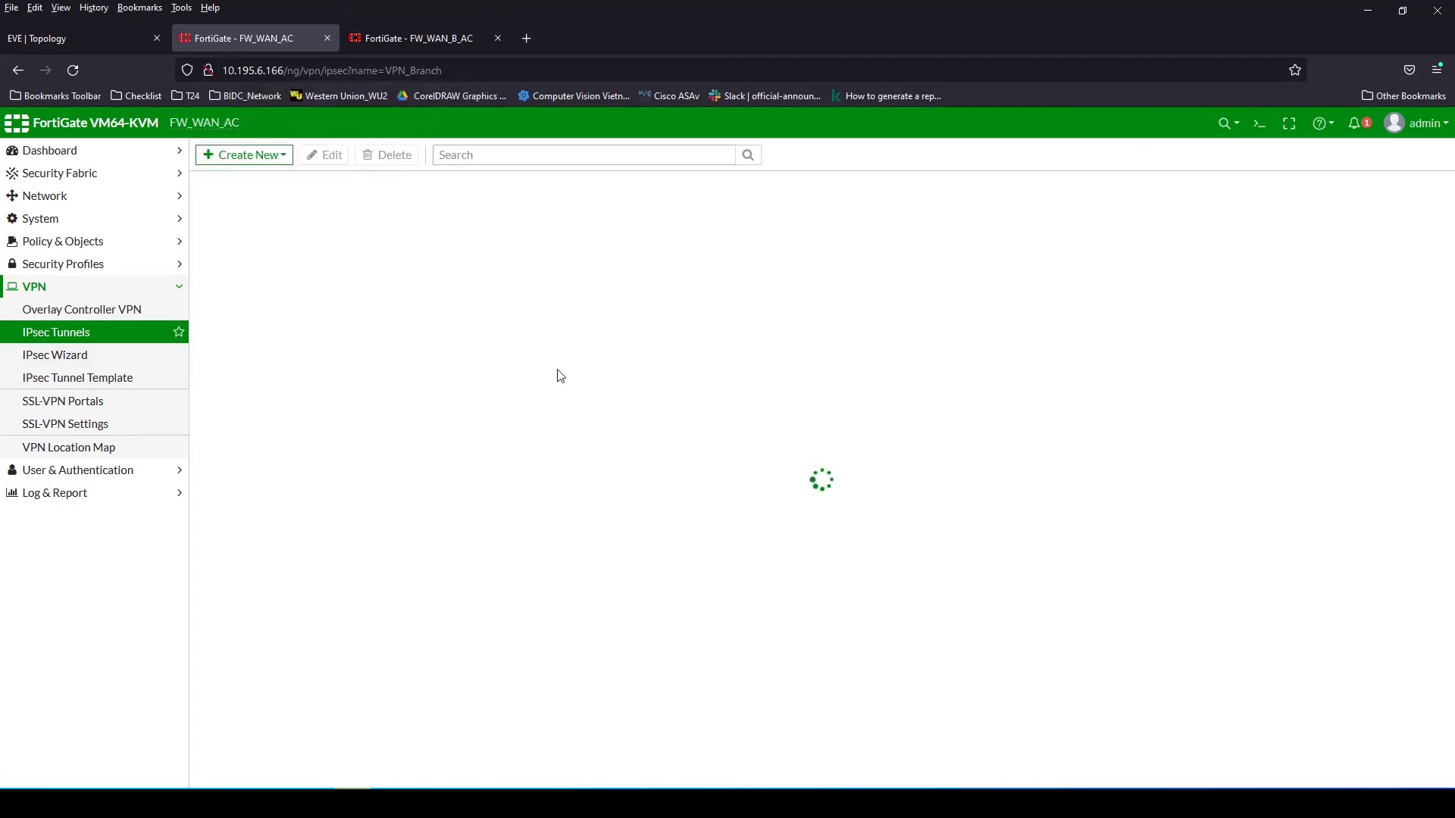
Open VPN > IPsec Tunnels on FW_WAN_B_AC
left_click(424, 39)
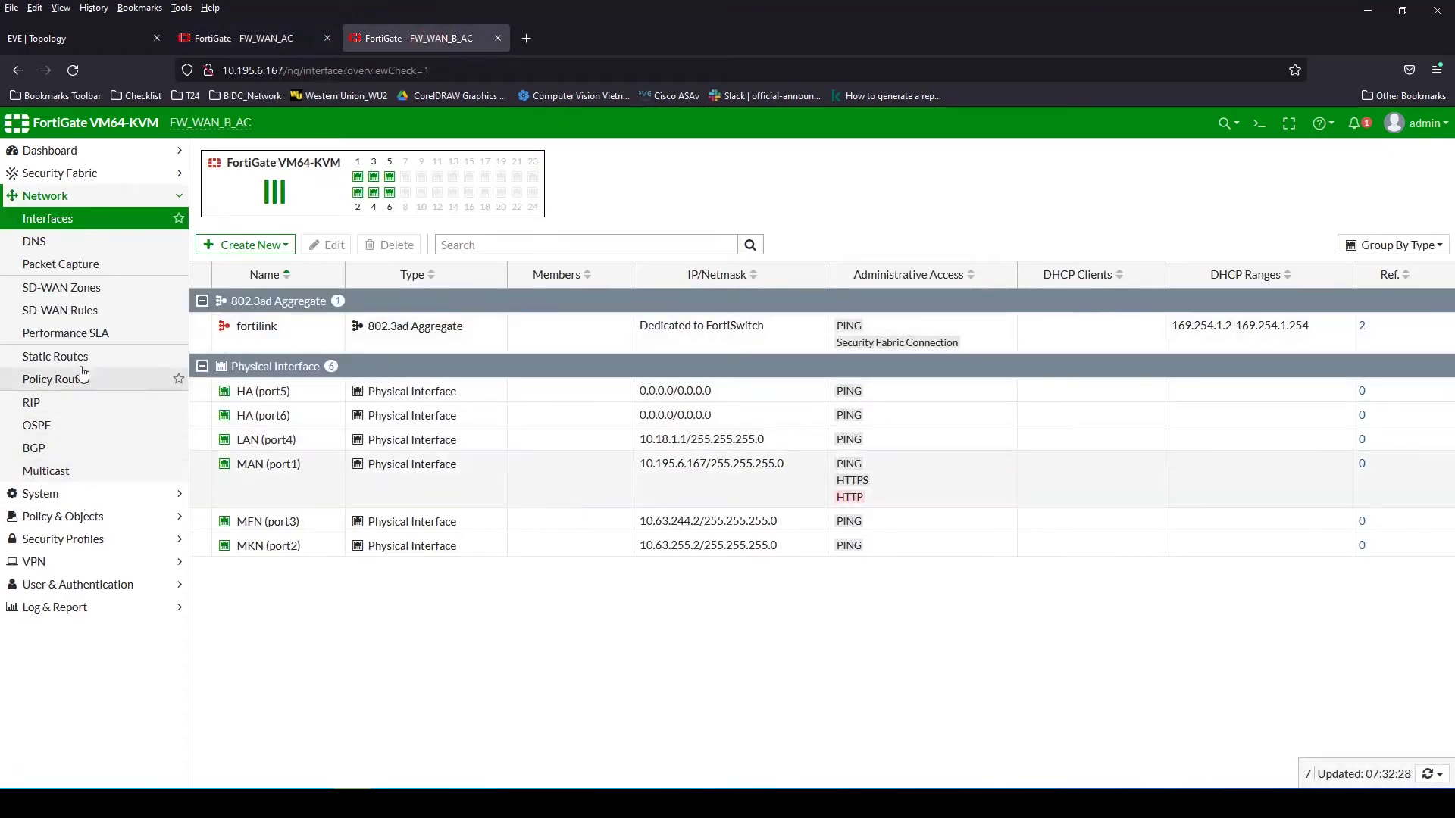
left_click(47, 562)
left_click(60, 334)
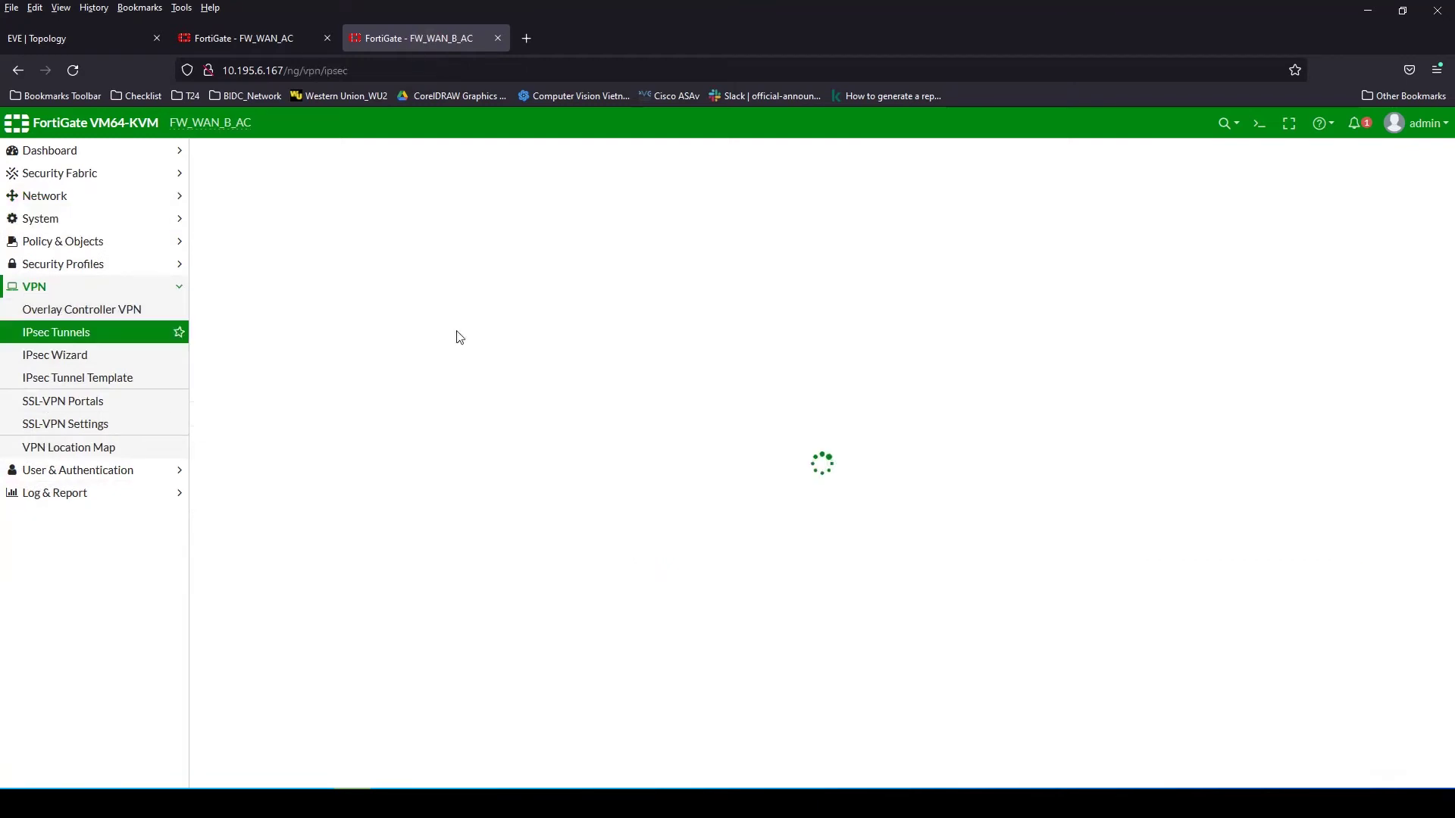
left_click(83, 36)
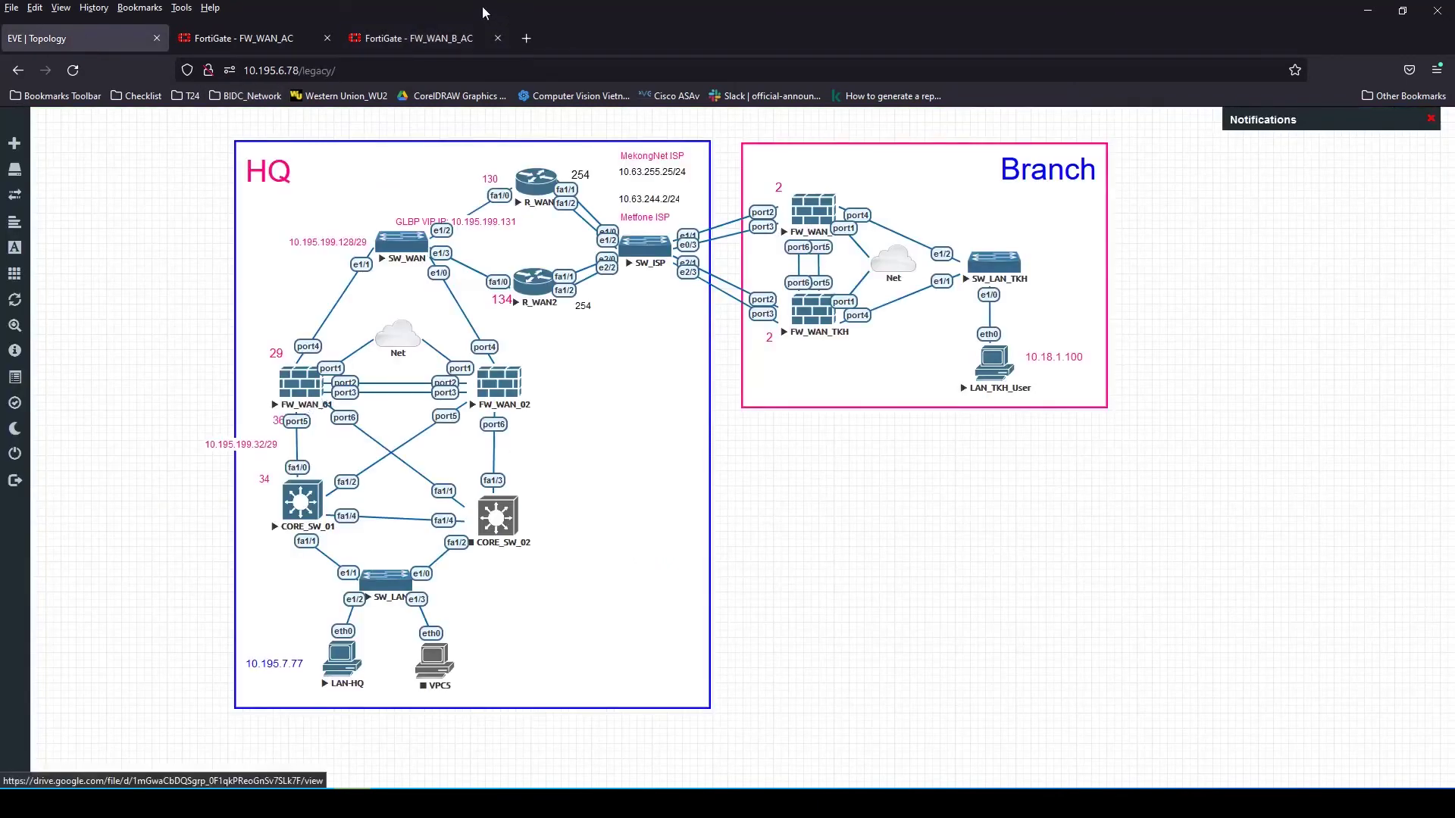
left_click(482, 38)
Create a Custom-template IPsec tunnel named VPN_MFN and continue to its settings
left_click(249, 157)
left_click(235, 177)
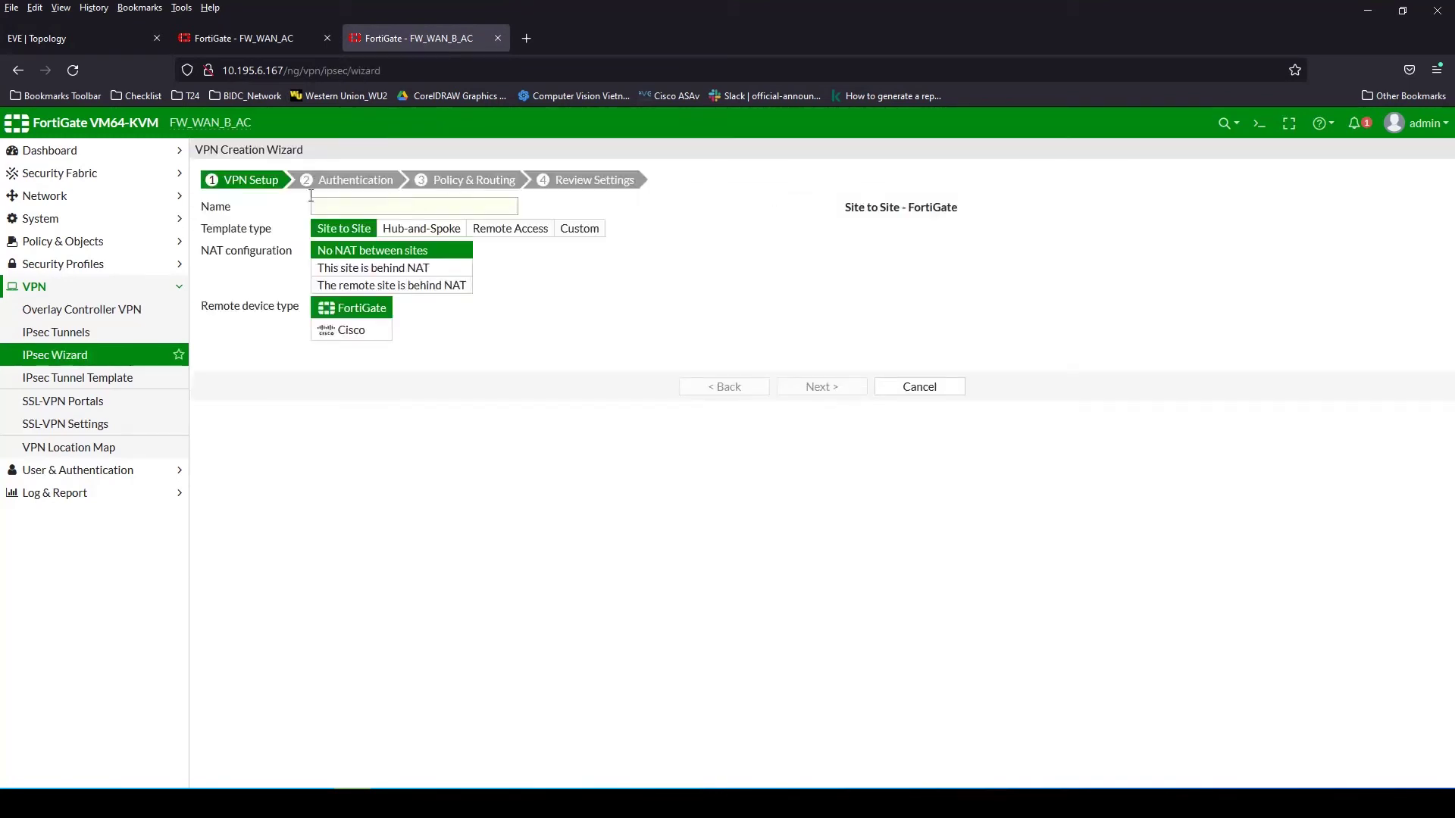
left_click(573, 228)
left_click(430, 207)
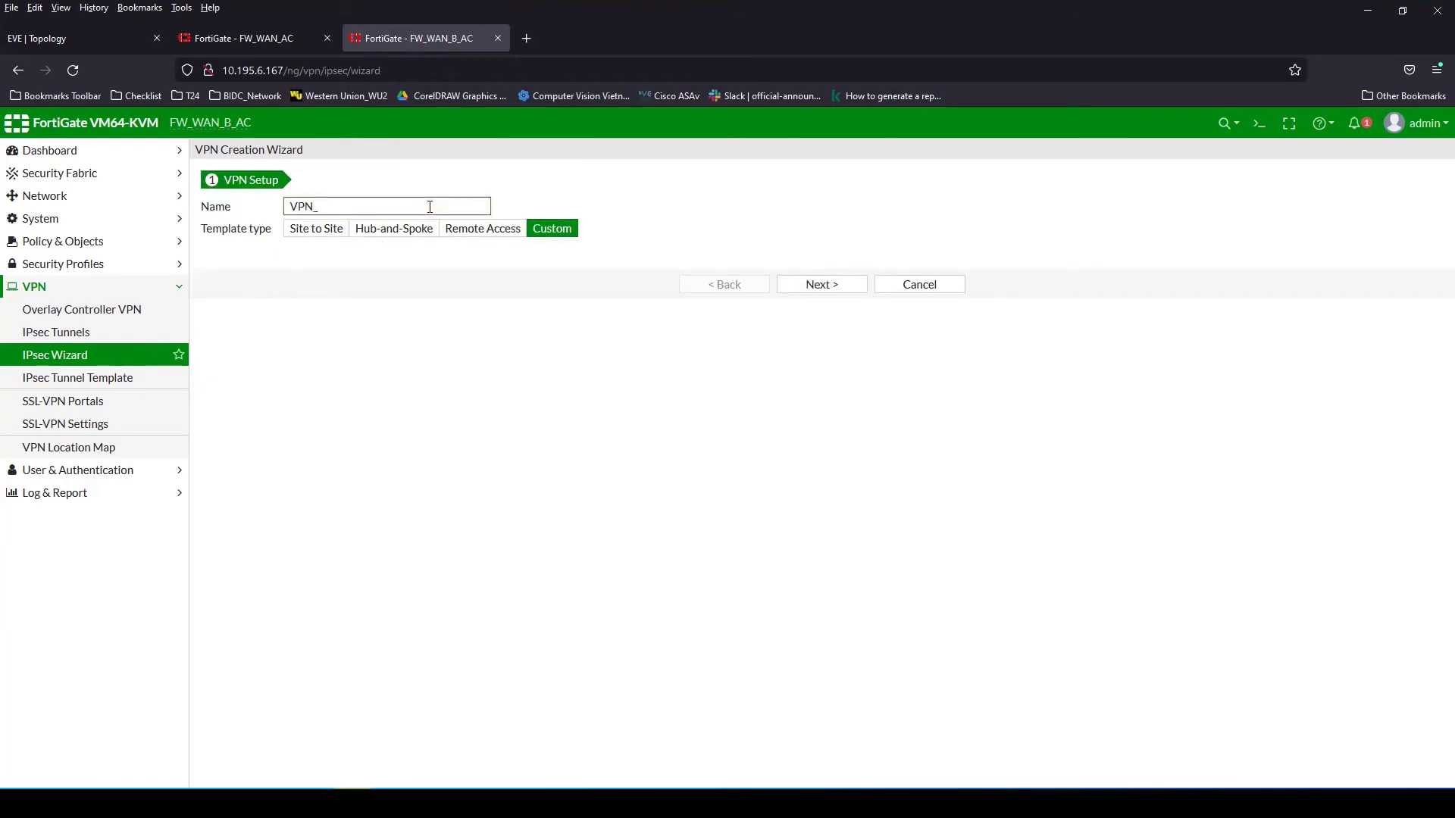
left_click(76, 39)
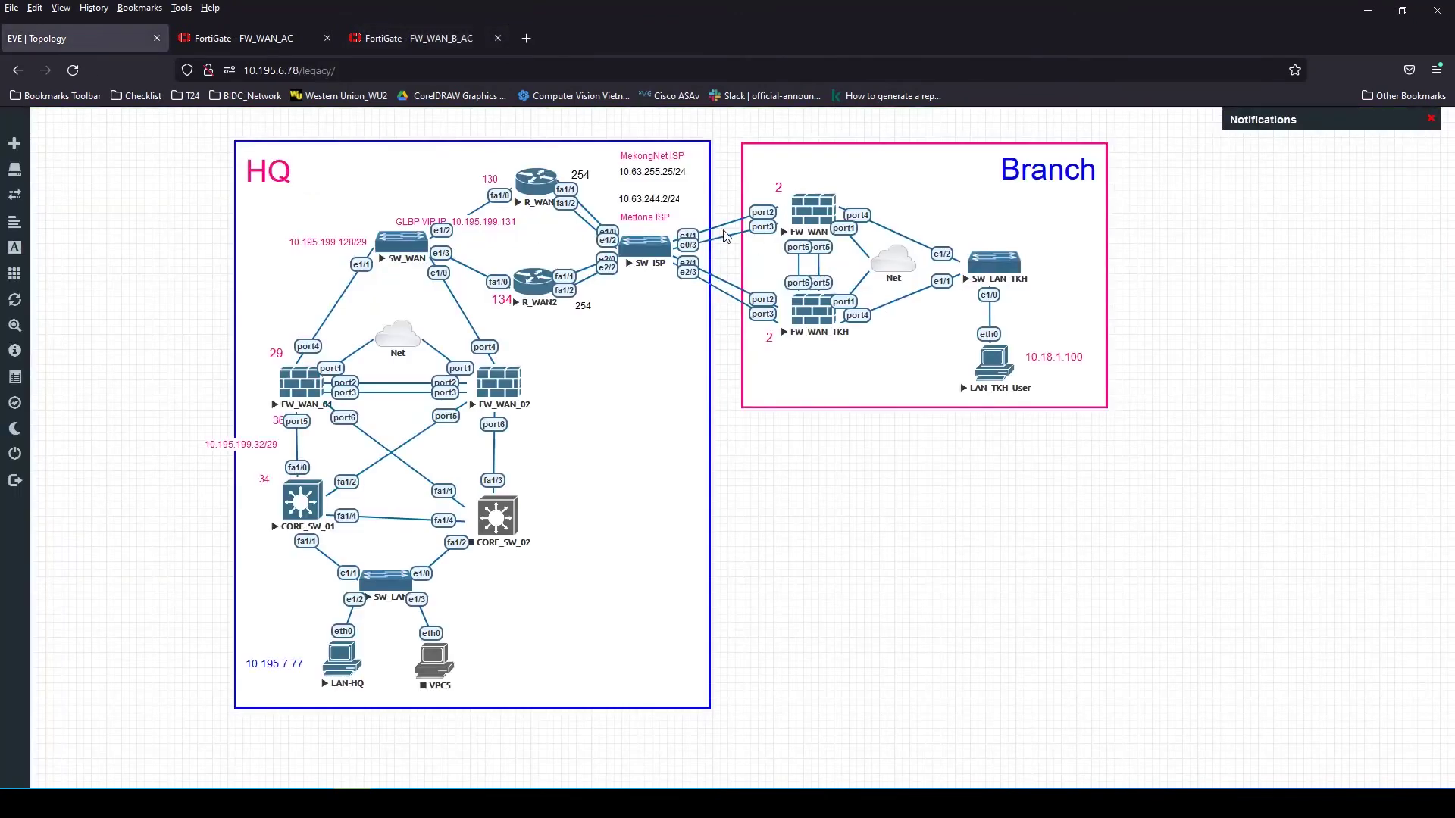
left_click(421, 38)
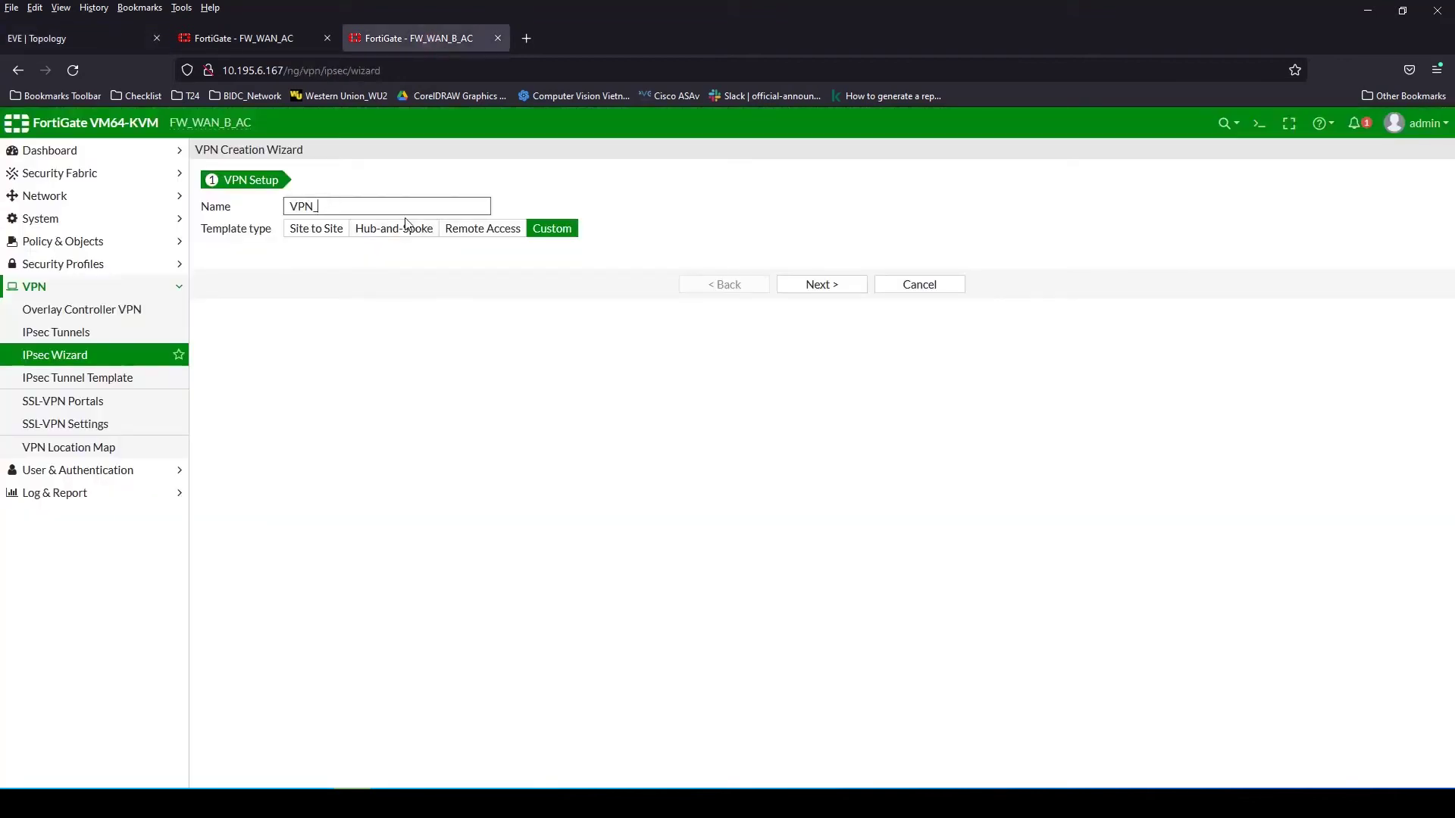
left_click(833, 283)
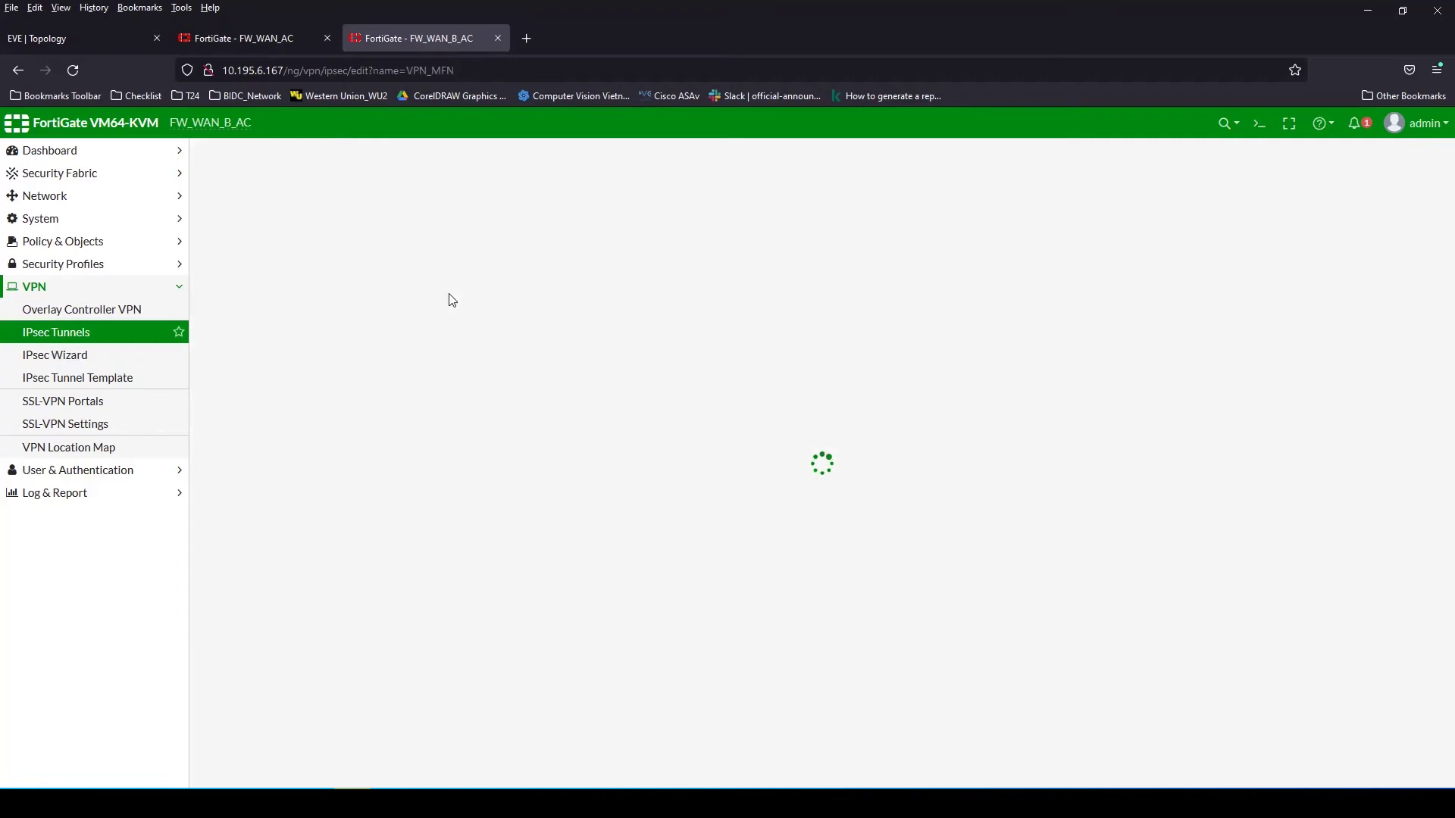
Keep a Static IP Address gateway at peer 10.195.199.129 and bind the tunnel to MFN (port3)
left_click(438, 304)
left_click(438, 304)
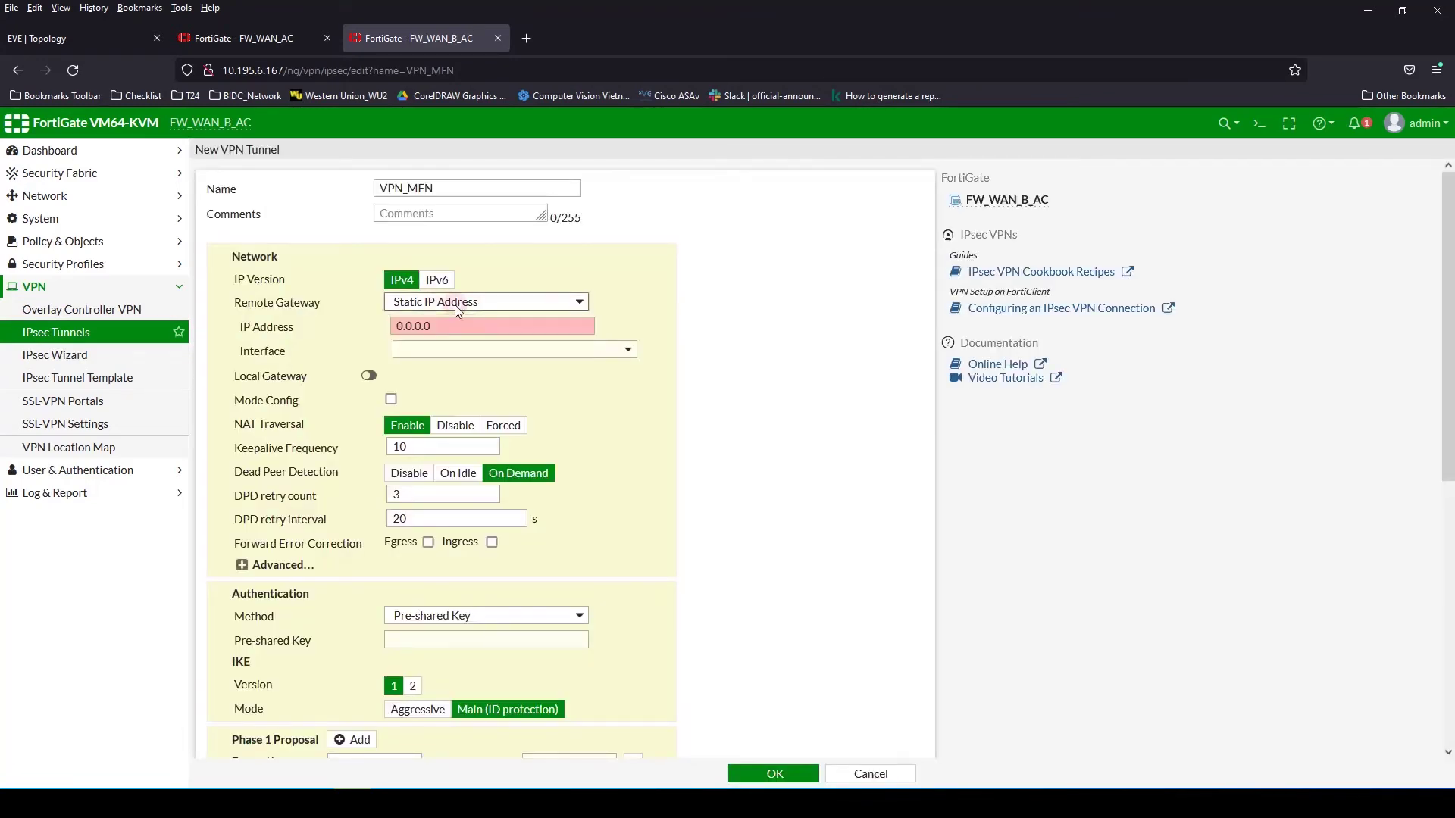
left_click(77, 33)
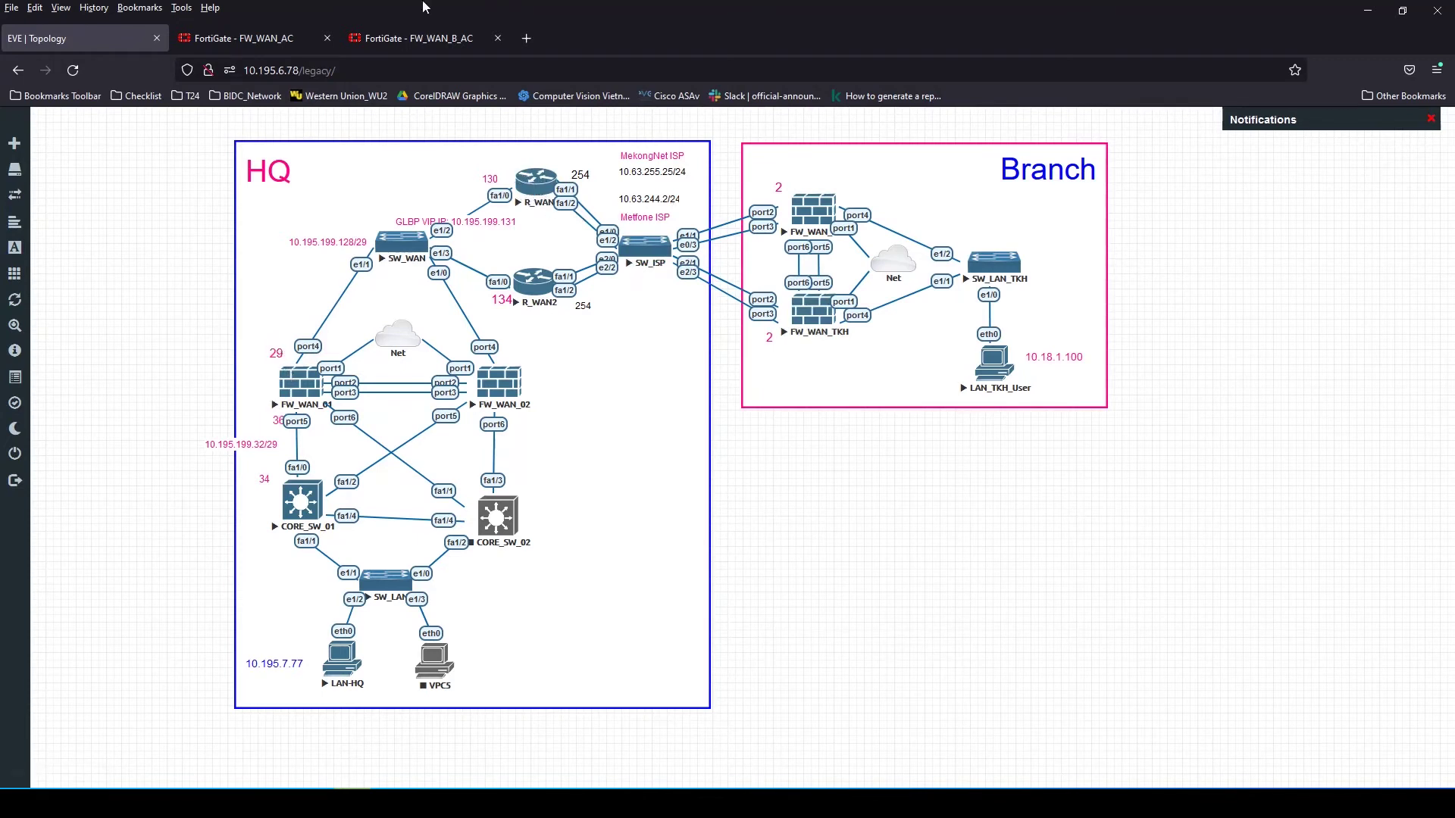
left_click(424, 38)
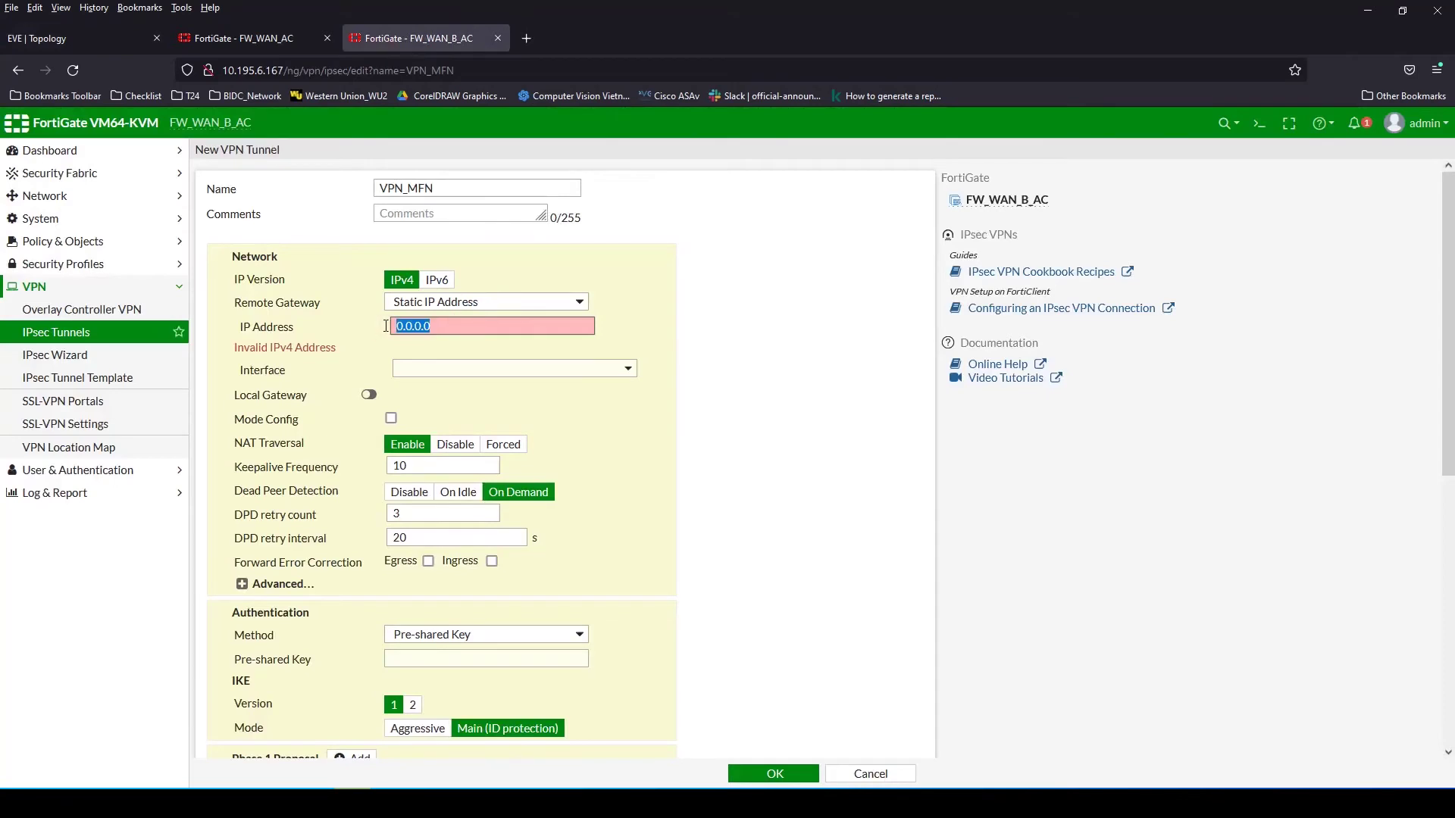
type(".12")
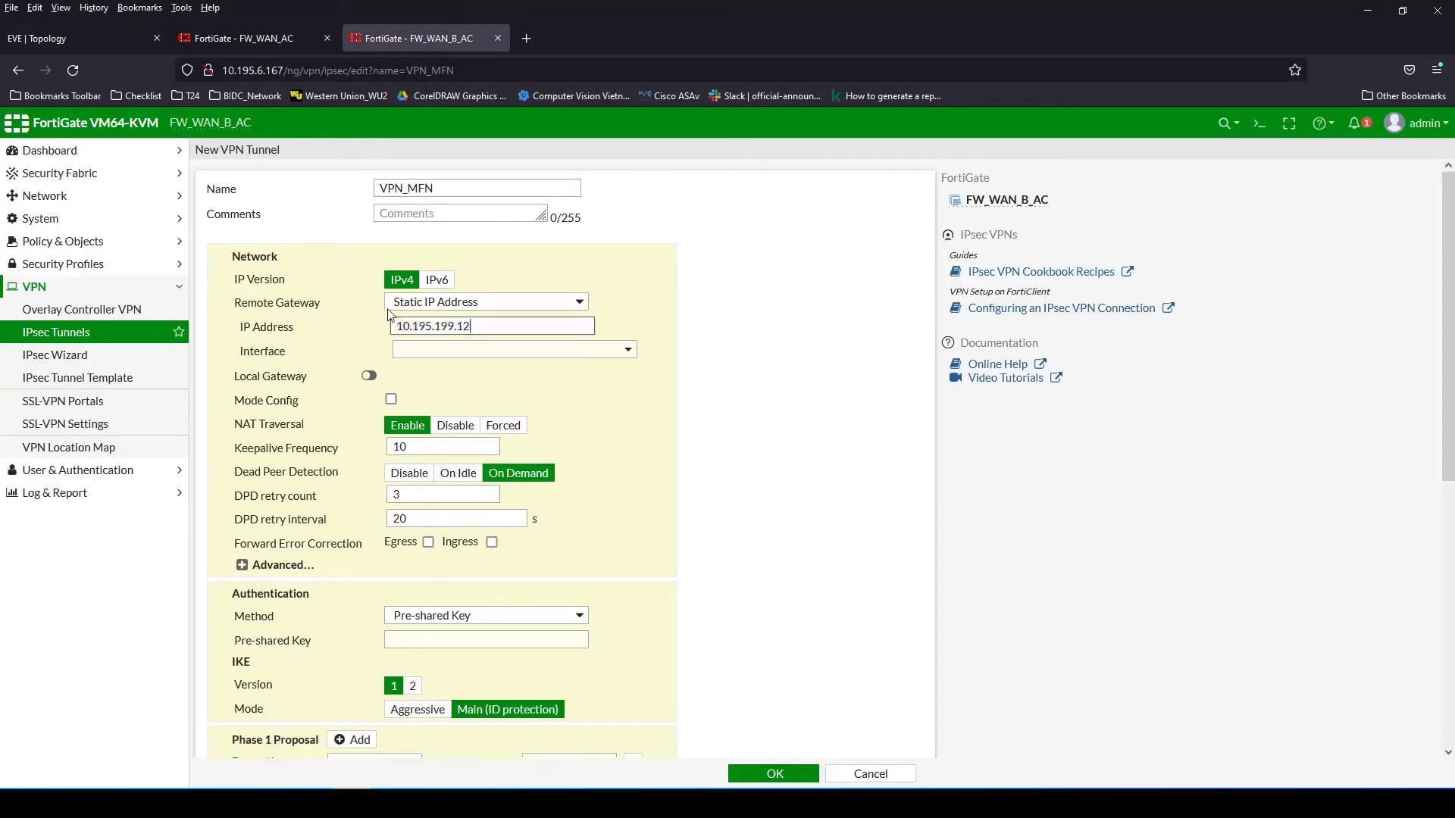
type("9")
left_click(523, 351)
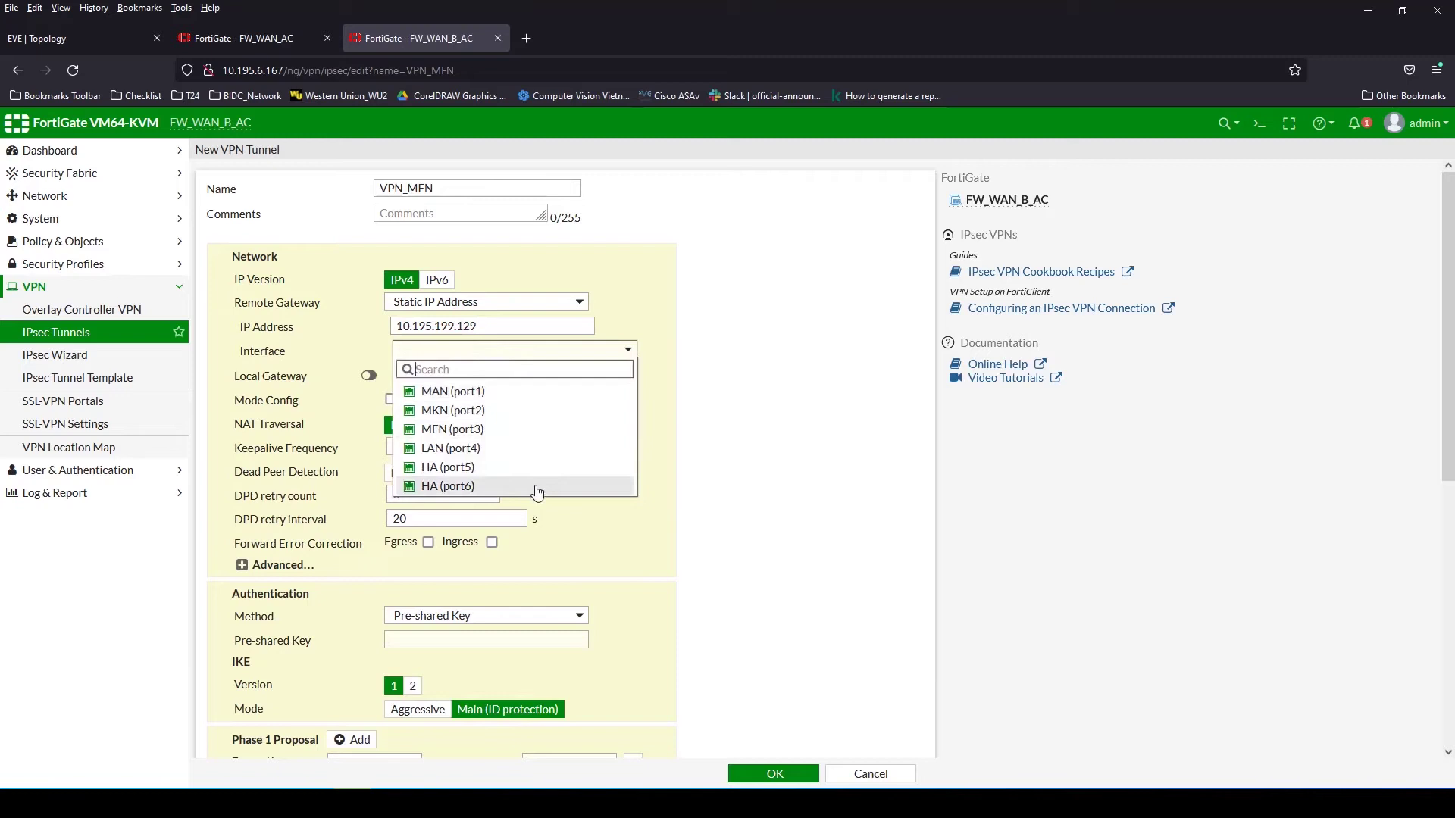
left_click(455, 429)
Enter the tunnel's pre-shared key and reveal it to verify it
left_click(282, 565)
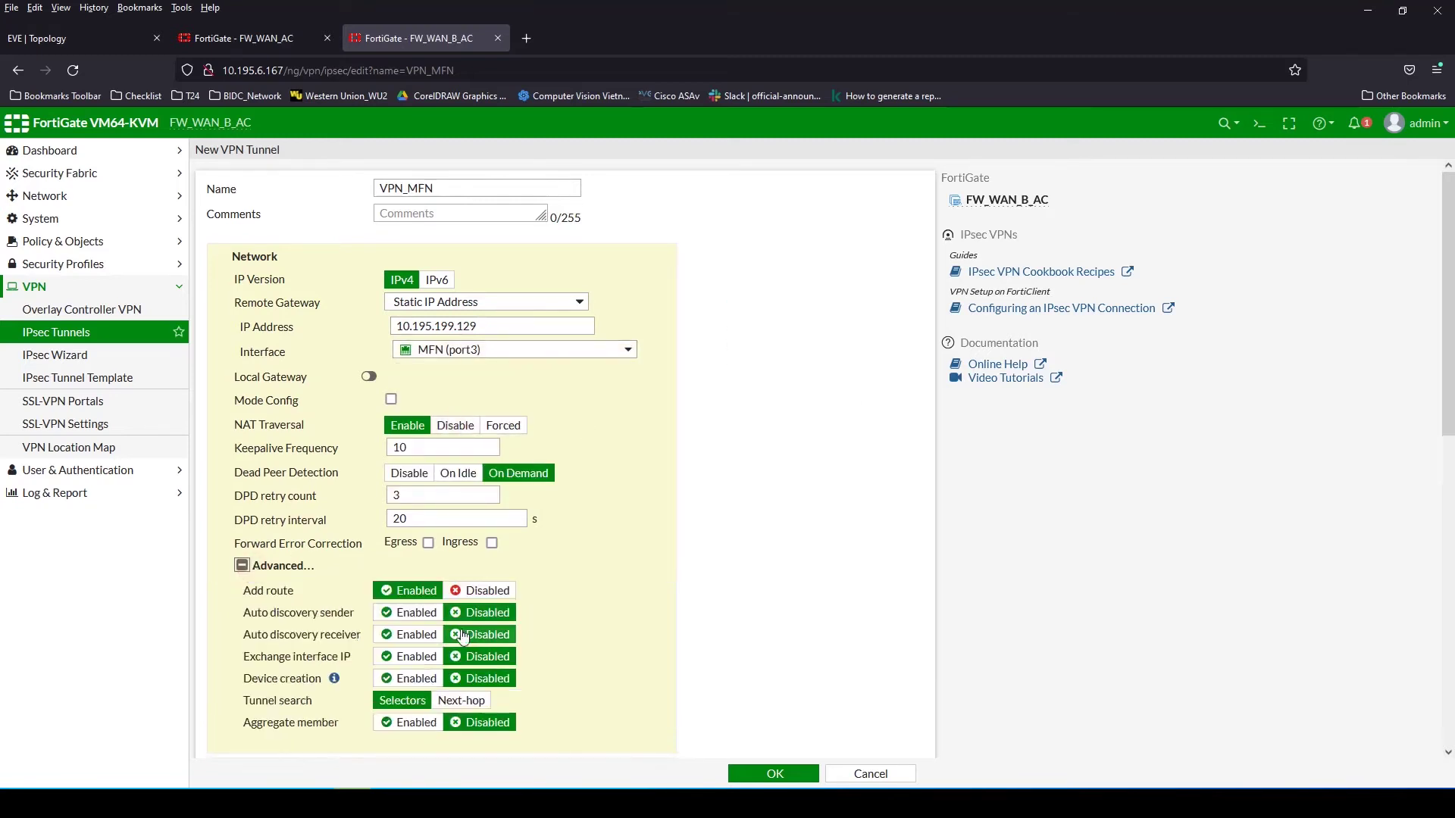
left_click(274, 566)
scroll(517, 509, "down", 2)
left_click(423, 476)
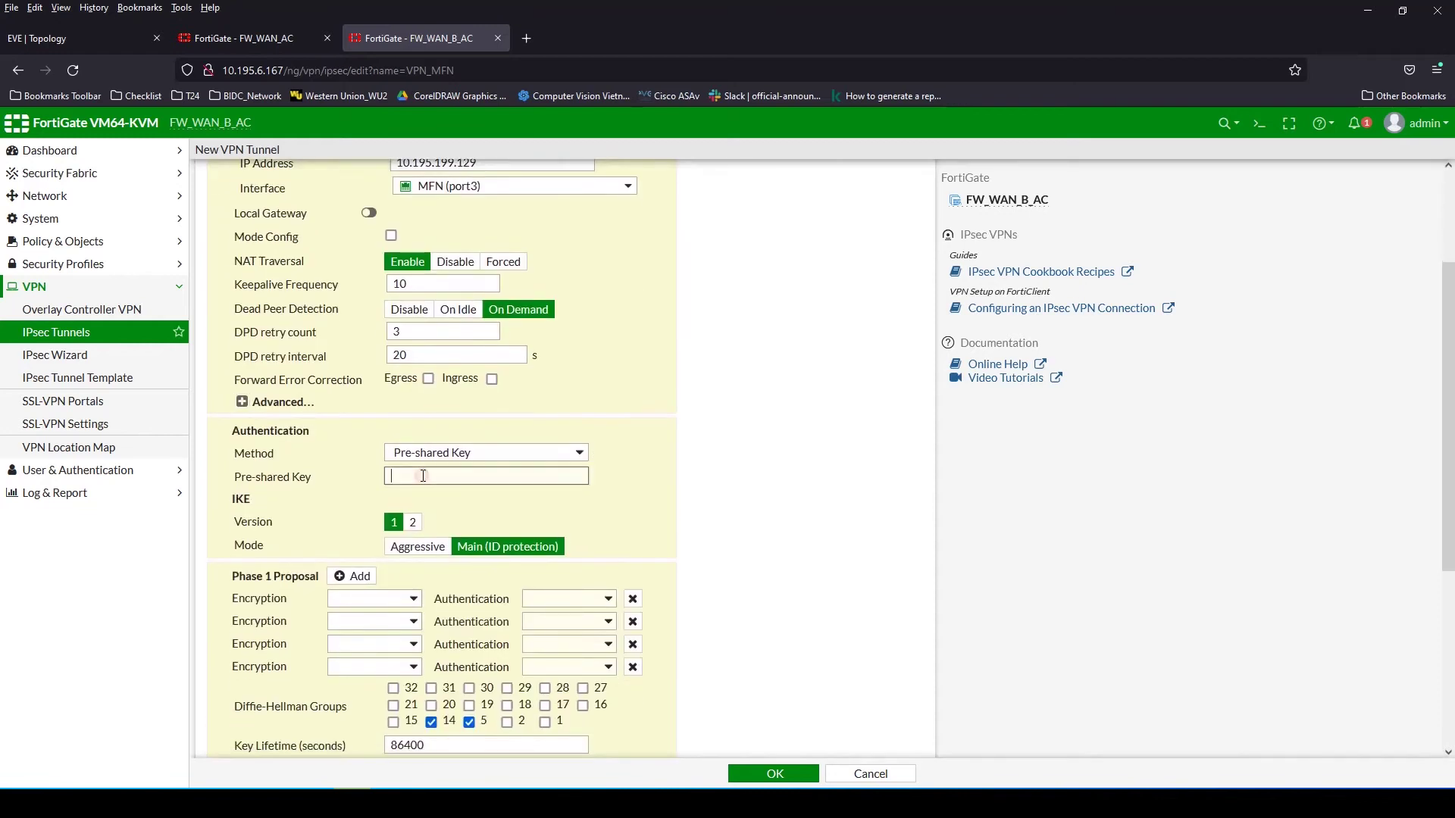
type("1234")
type("56789")
left_click(603, 477)
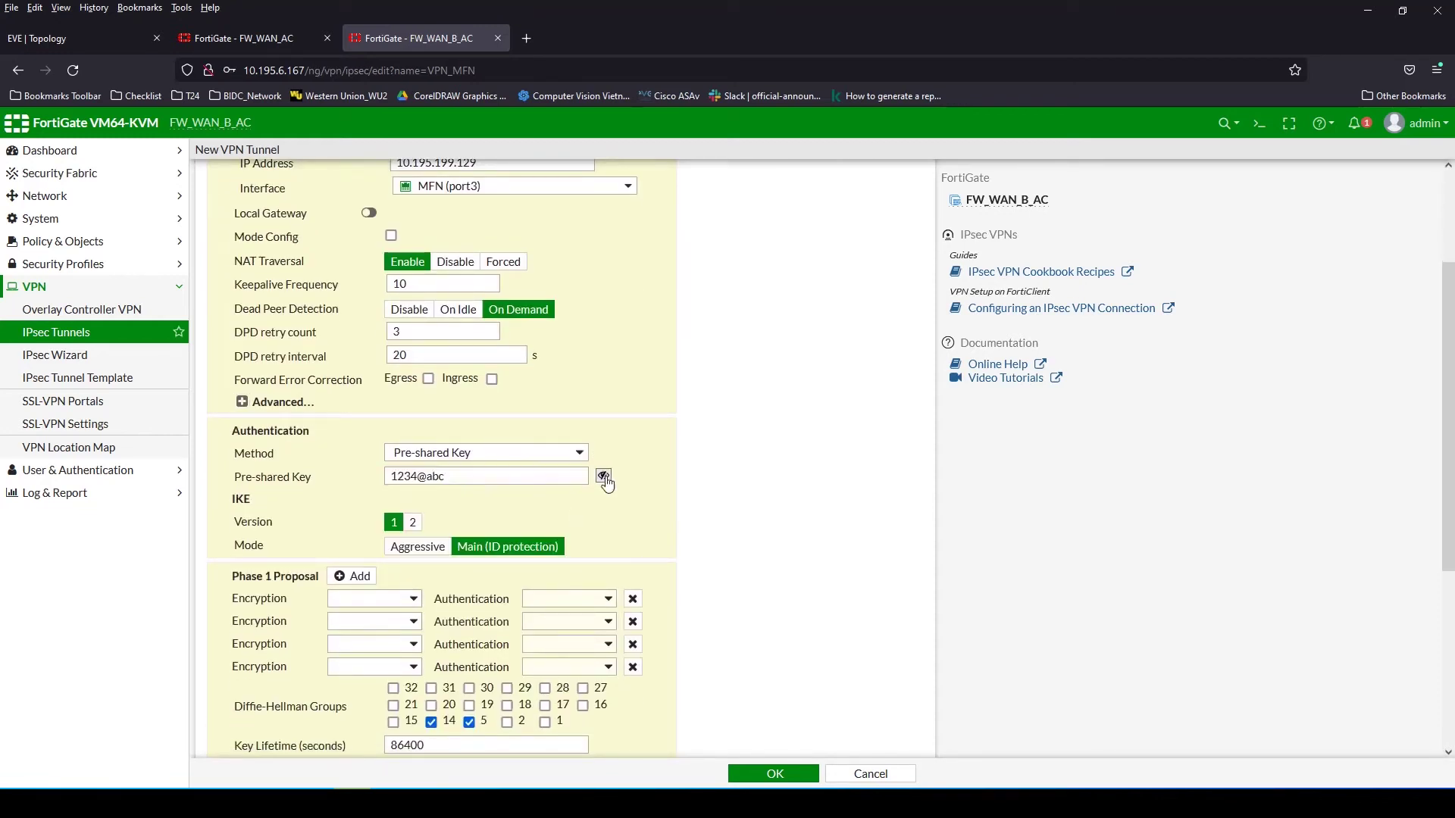
Reduce Phase 1 to one DES/SHA1 proposal with DH groups 1 and 2 instead of 14
left_click(633, 621)
left_click(632, 621)
left_click(633, 621)
left_click(405, 601)
left_click(356, 645)
left_click(568, 599)
left_click(550, 643)
left_click(431, 654)
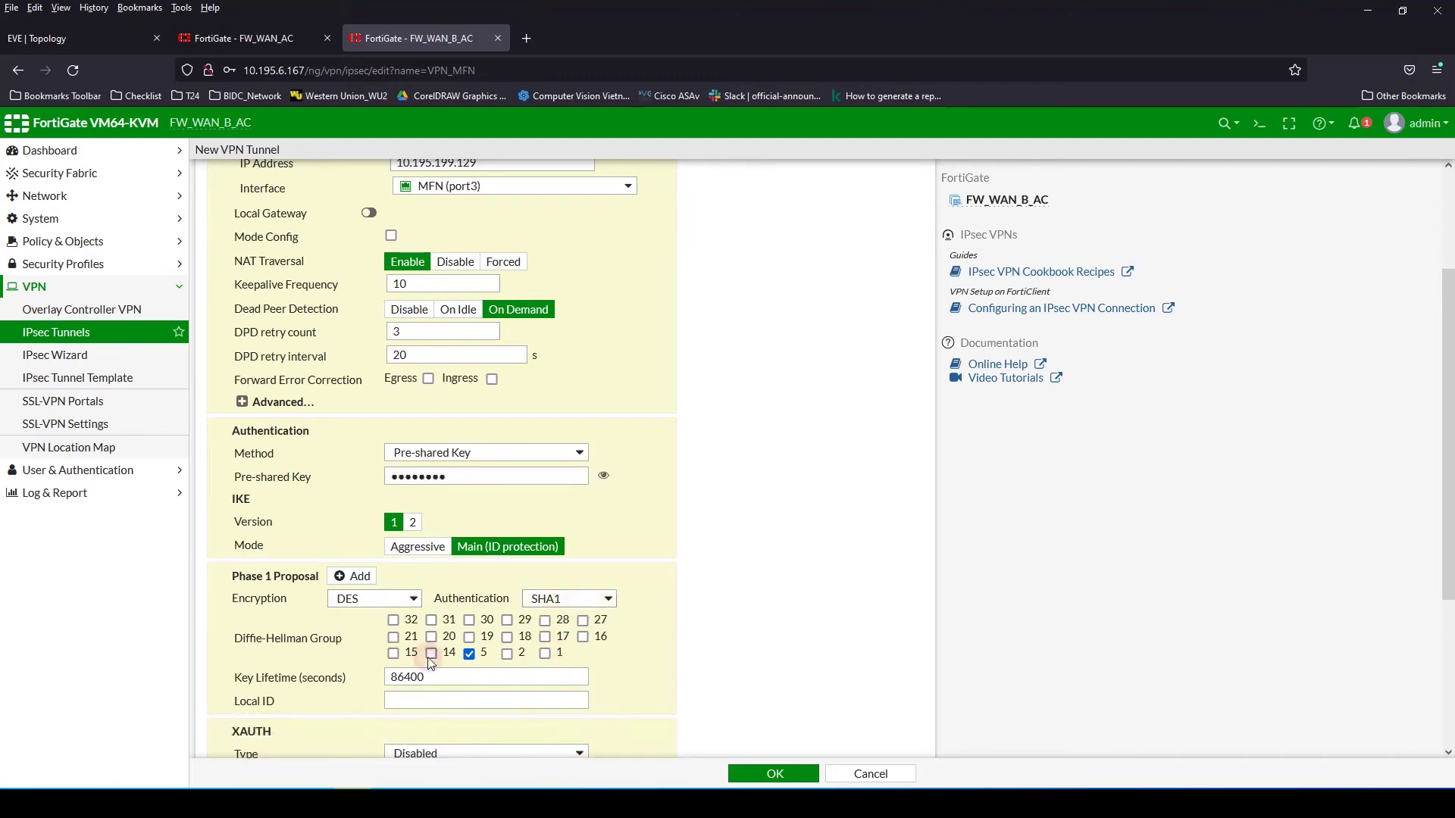
left_click(507, 653)
left_click(545, 653)
Reduce Phase 2 to a single DES encryption with SHA1 authentication proposal
scroll(632, 667, "down", 3)
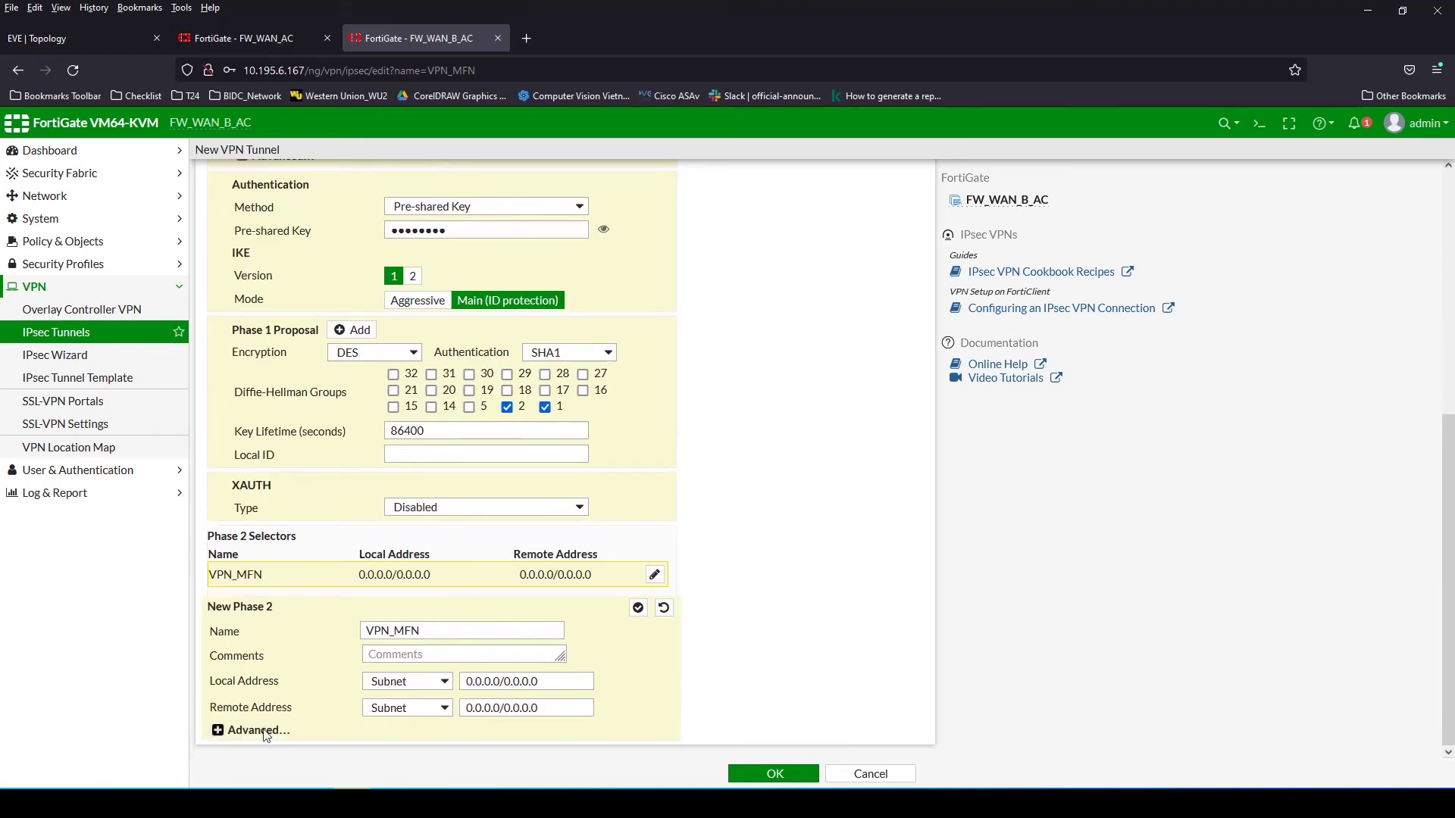
left_click(258, 731)
scroll(453, 629, "down", 4)
left_click(378, 472)
left_click(378, 471)
left_click(379, 472)
left_click(378, 471)
left_click(378, 471)
left_click(378, 472)
left_click(337, 458)
left_click(321, 516)
left_click(544, 458)
left_click(693, 475)
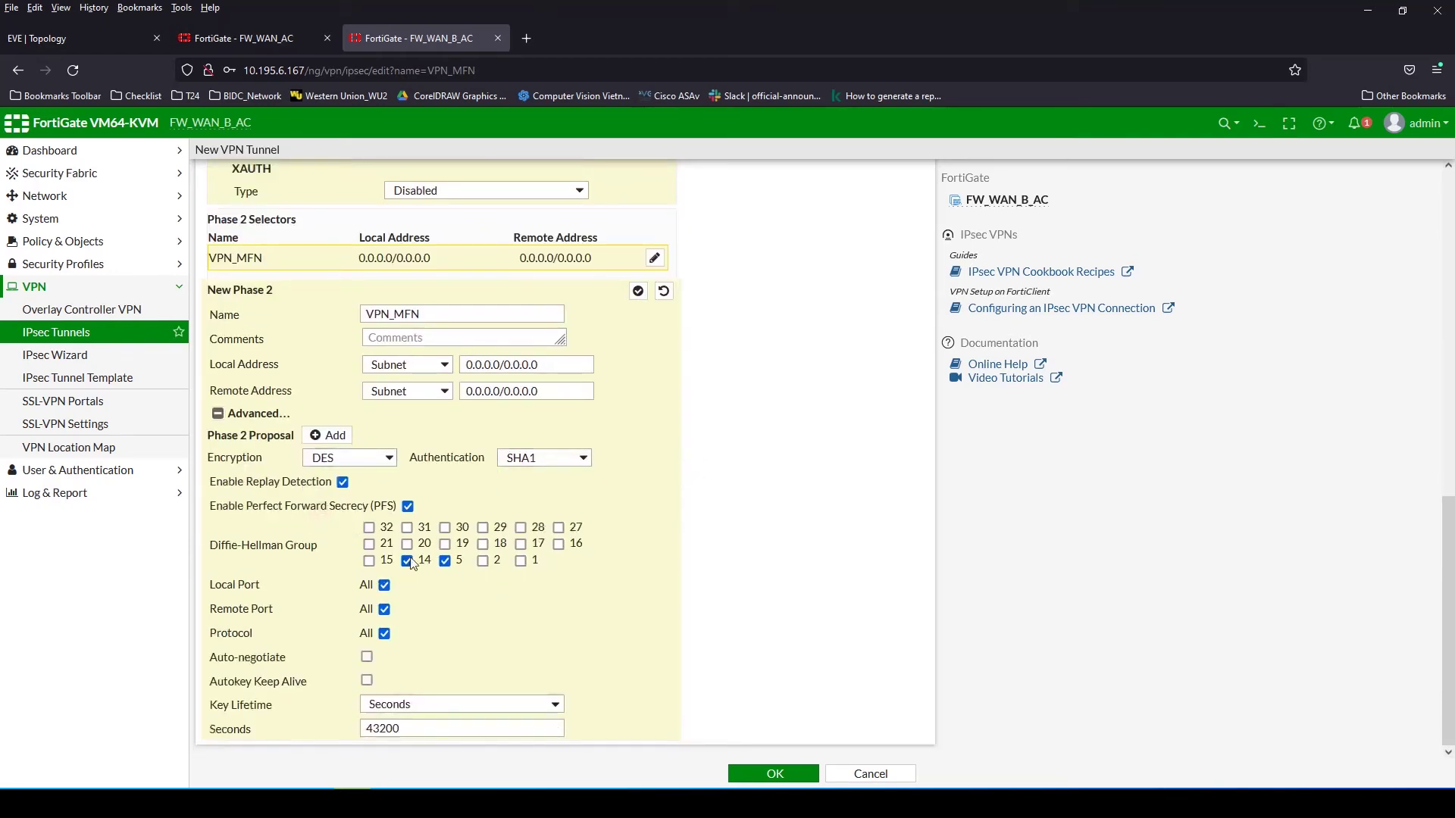
Use DH groups 1 and 2 instead of 5 for Phase 2 and save VPN_MFN
left_click(445, 561)
left_click(483, 561)
left_click(520, 560)
scroll(666, 681, "up", 15)
left_click(774, 773)
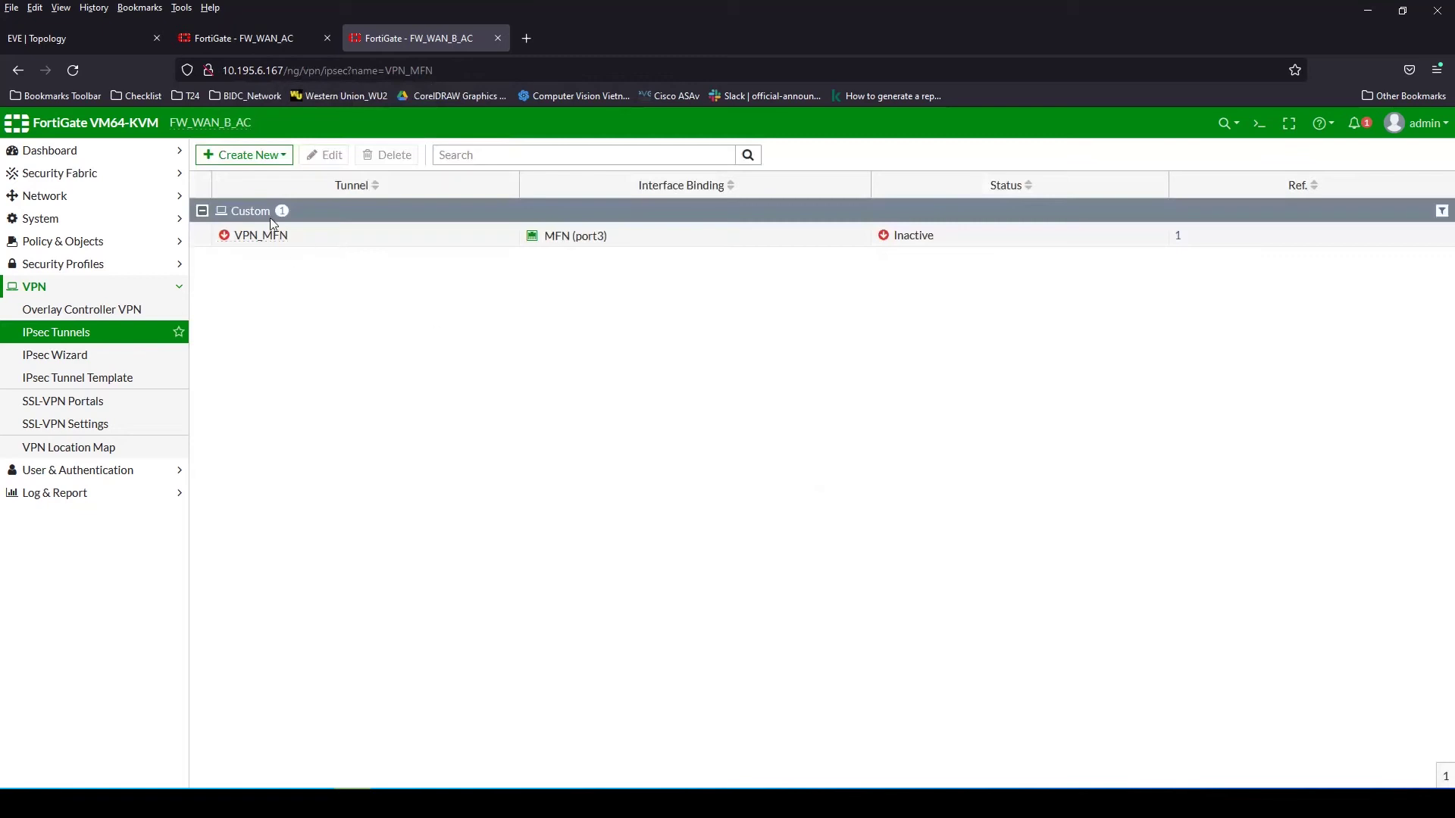
left_click(244, 155)
Start a new Custom IPsec tunnel named VPN_MKN in the IPsec Wizard
left_click(228, 172)
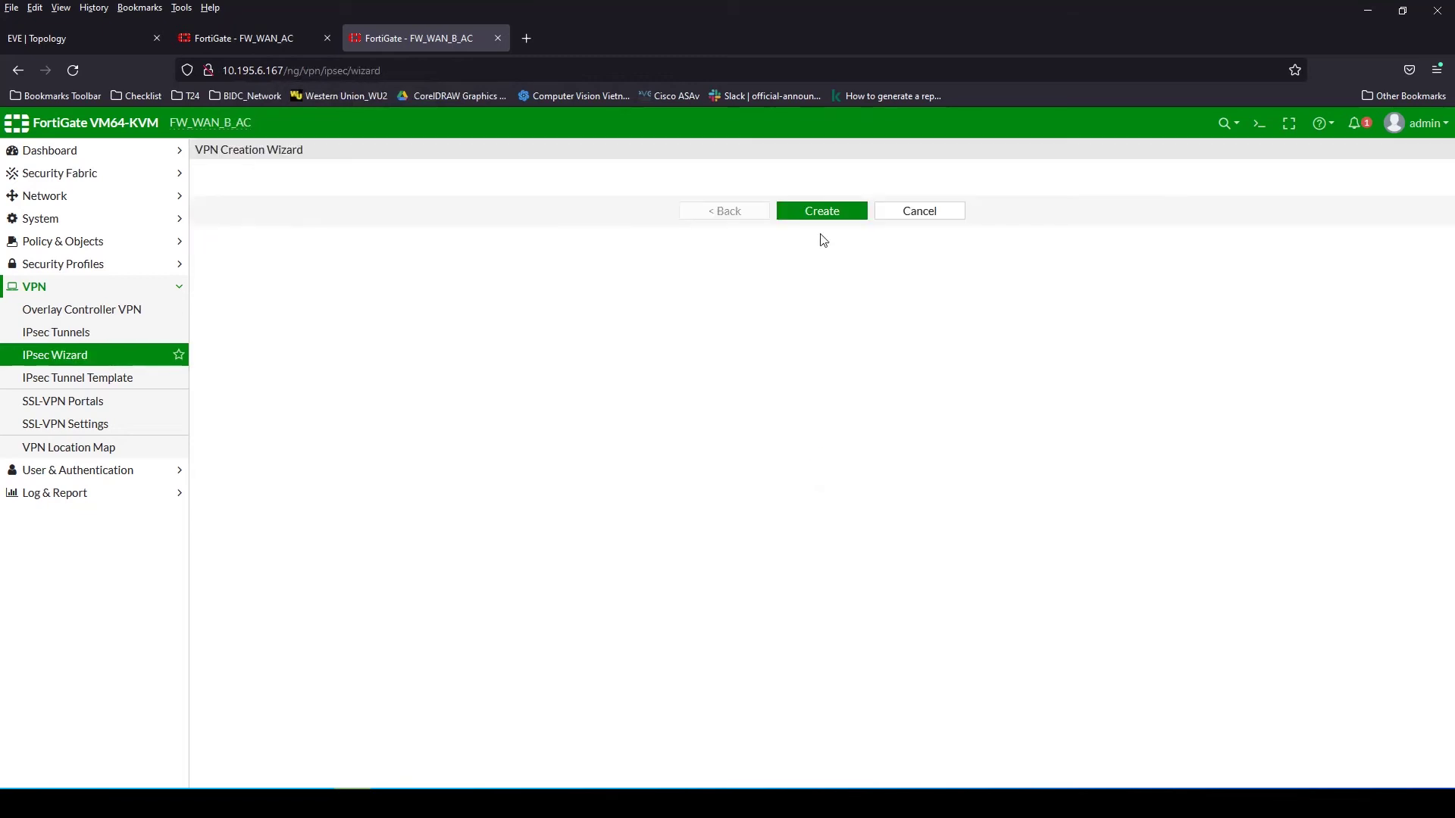
left_click(547, 228)
left_click(429, 205)
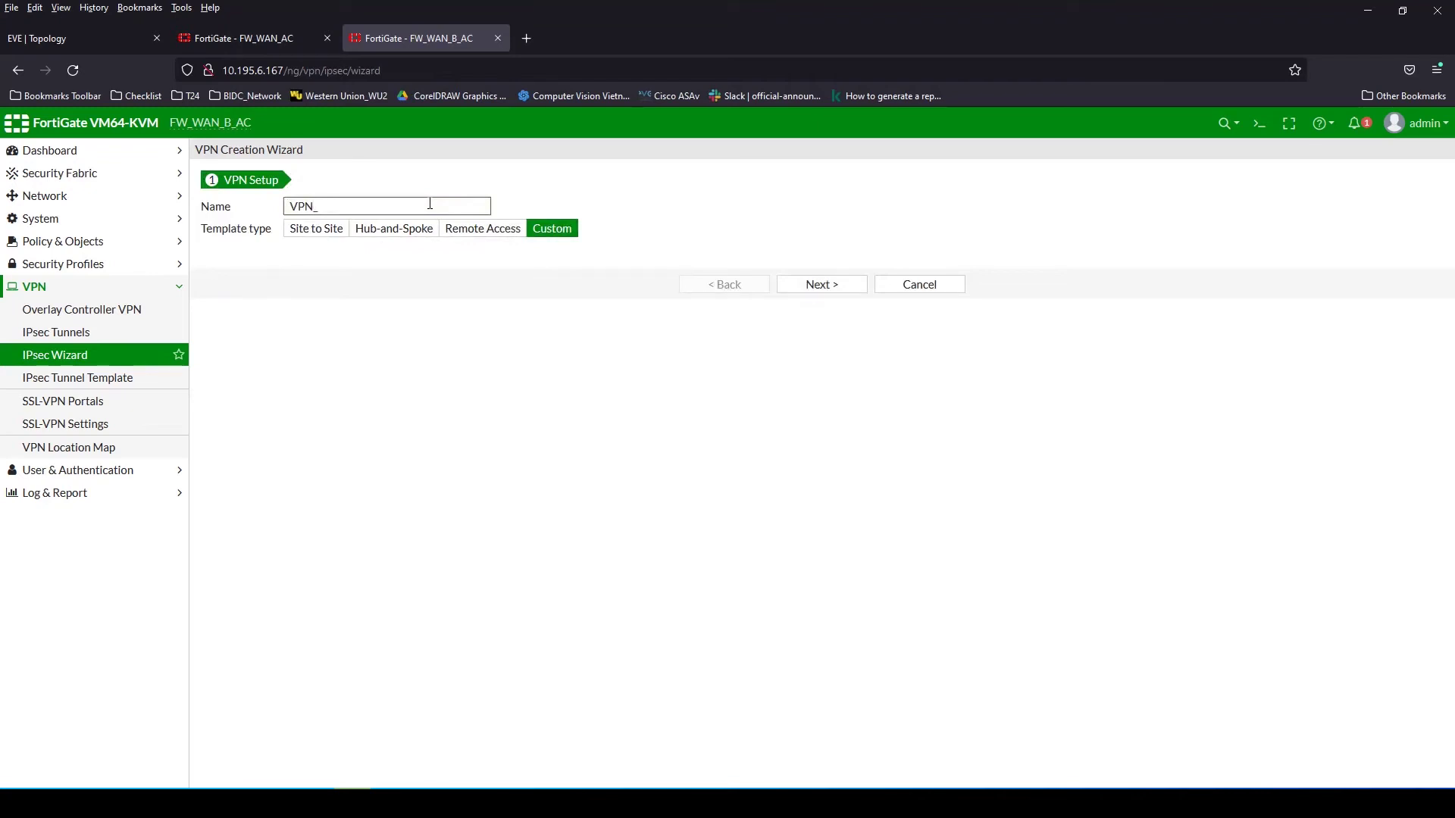
left_click(829, 286)
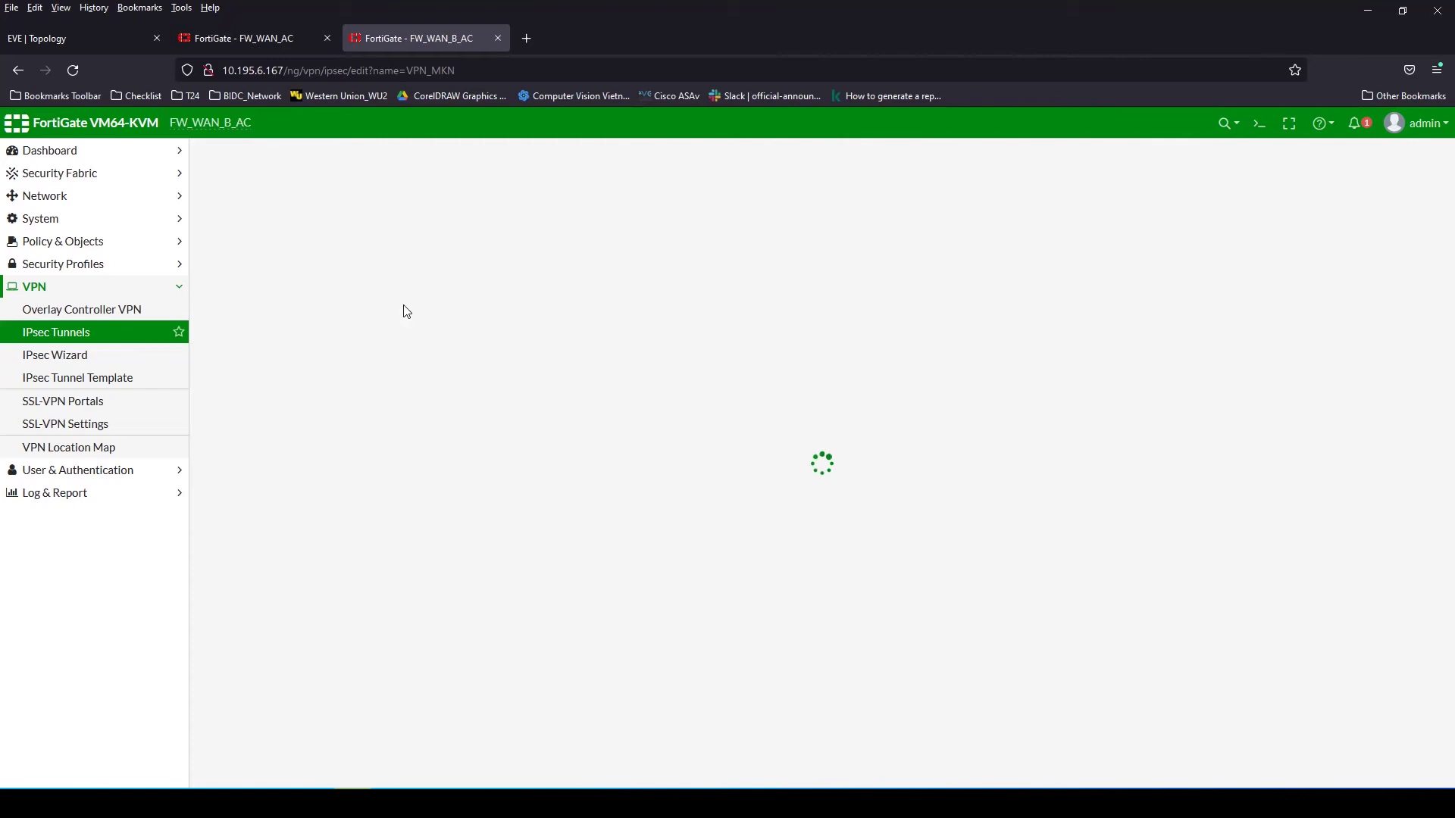
Set the remote gateway to 10.195.199.129 on interface MKN (port2)
left_click_drag(432, 327, 355, 328)
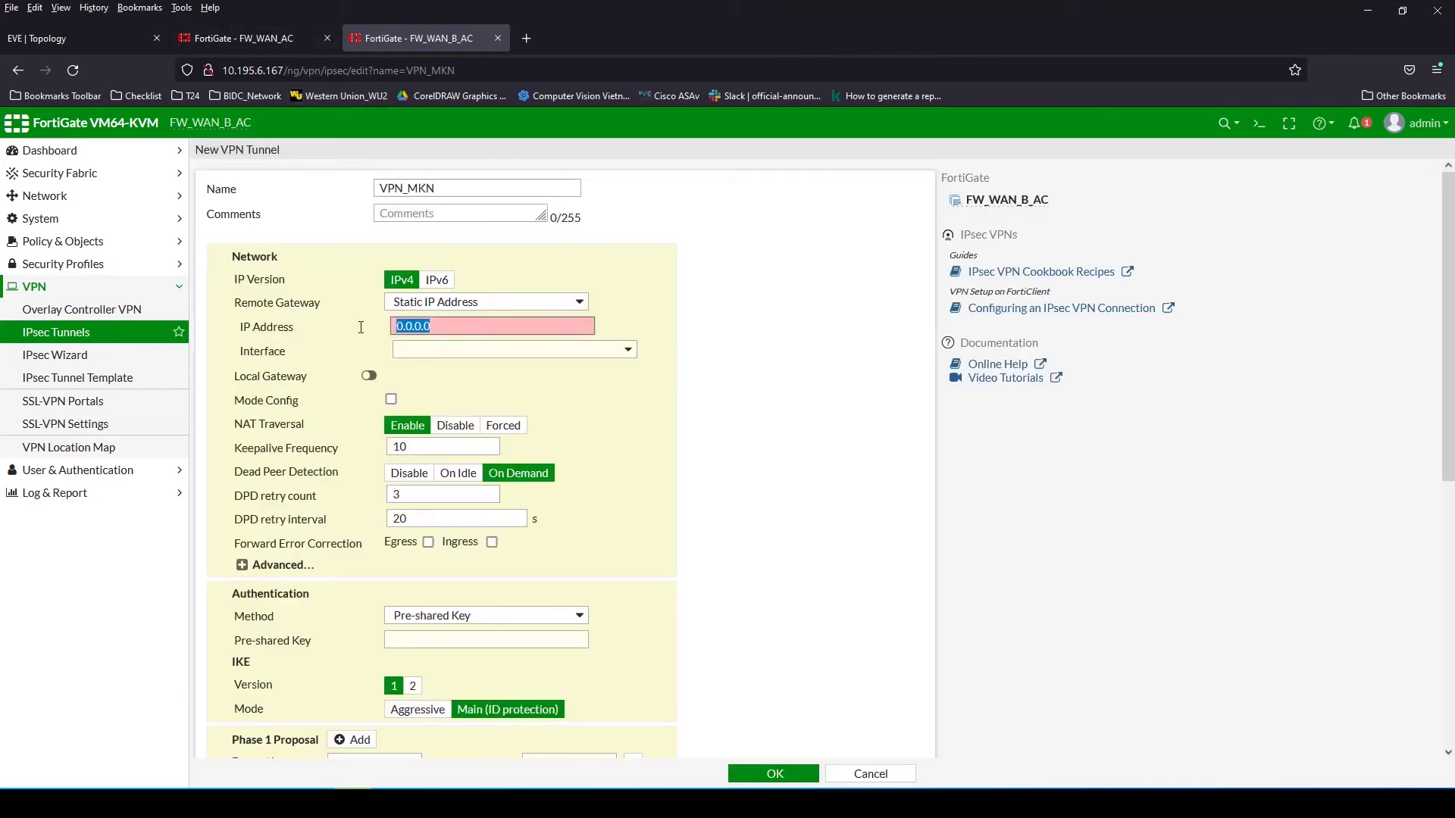
type("10.195.199.129")
left_click(517, 349)
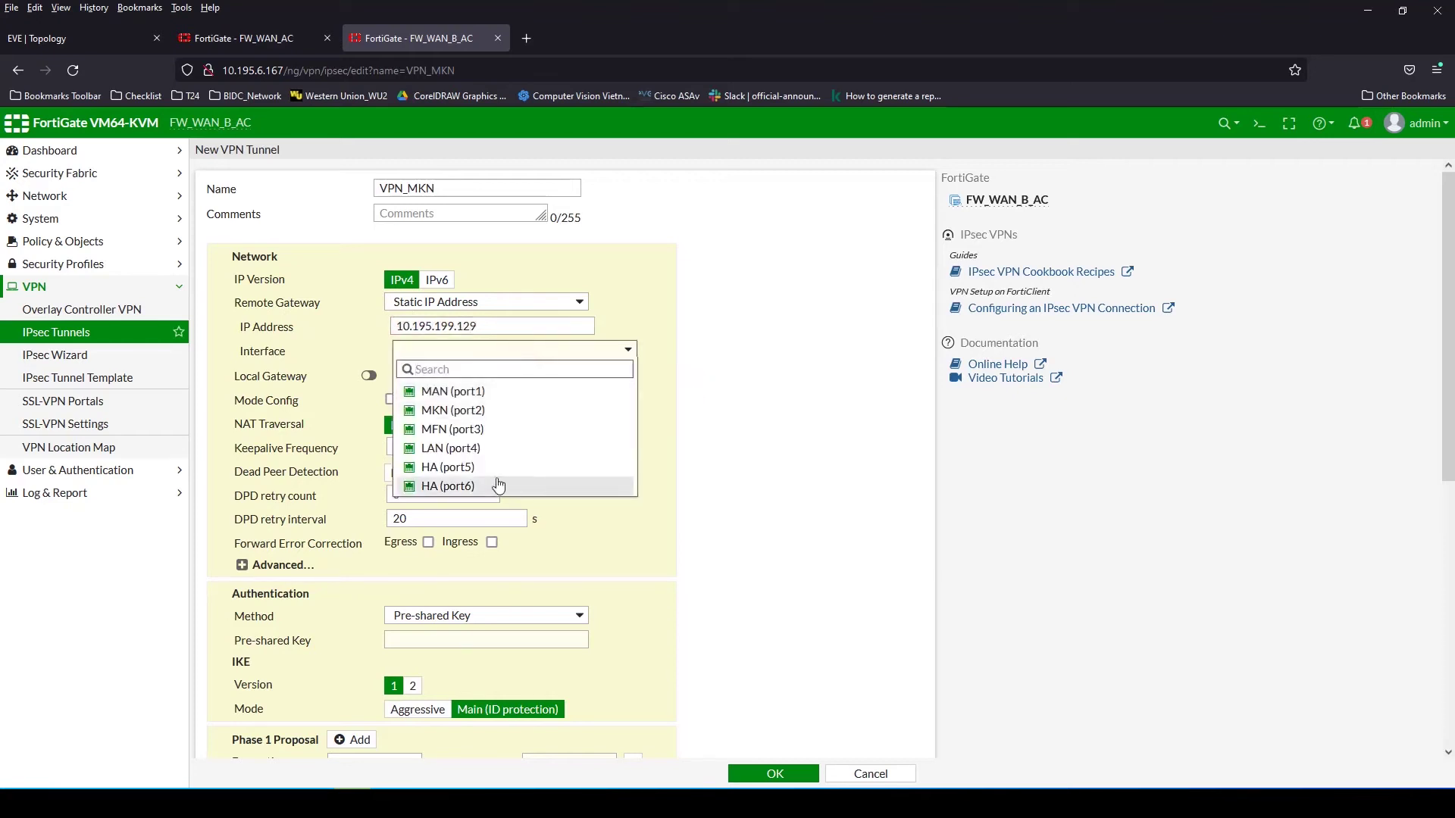
left_click(470, 413)
left_click(260, 566)
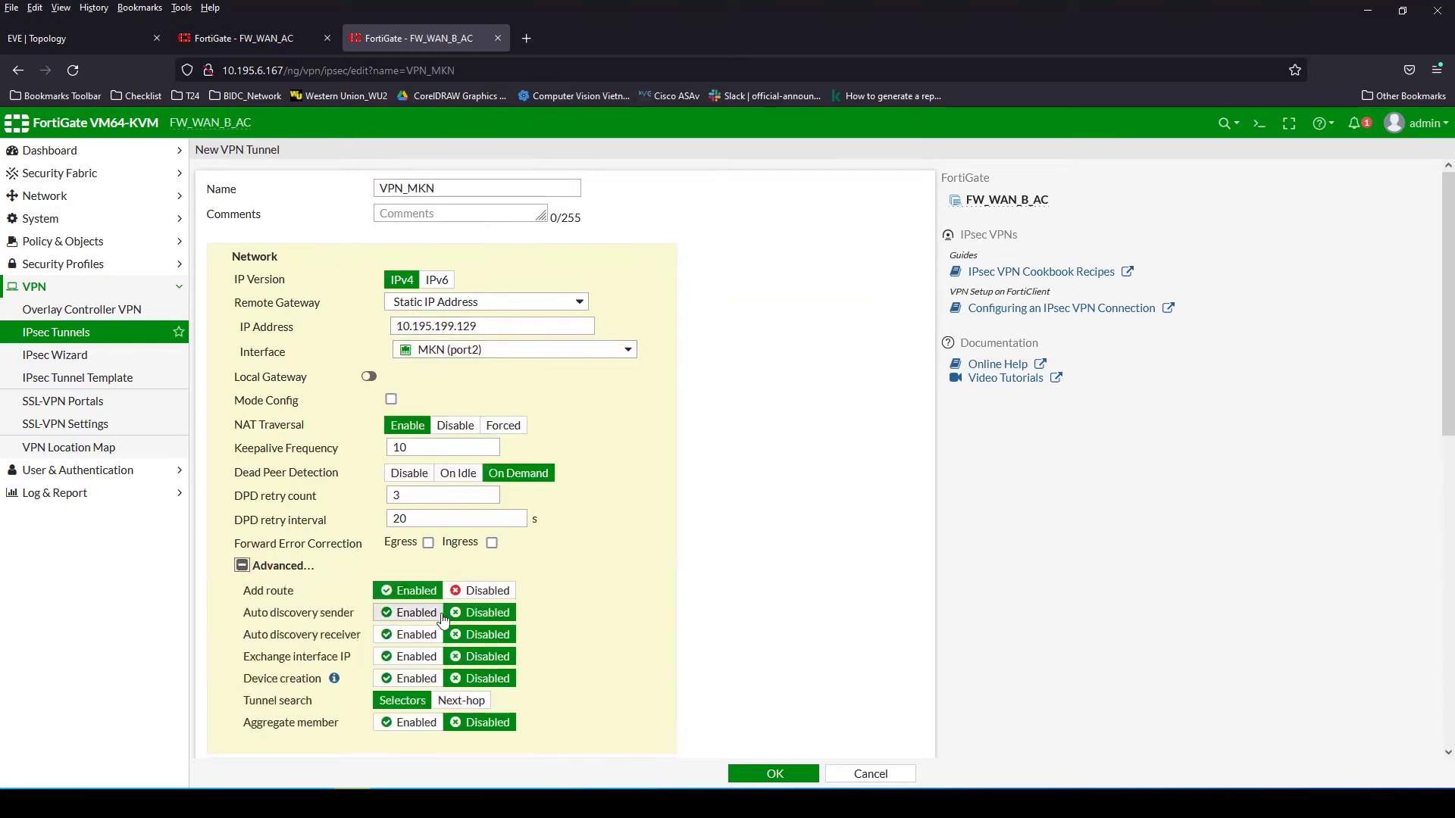
left_click(275, 572)
Enter the pre-shared key and switch the IKE version to 2
scroll(636, 530, "down", 2)
left_click(459, 476)
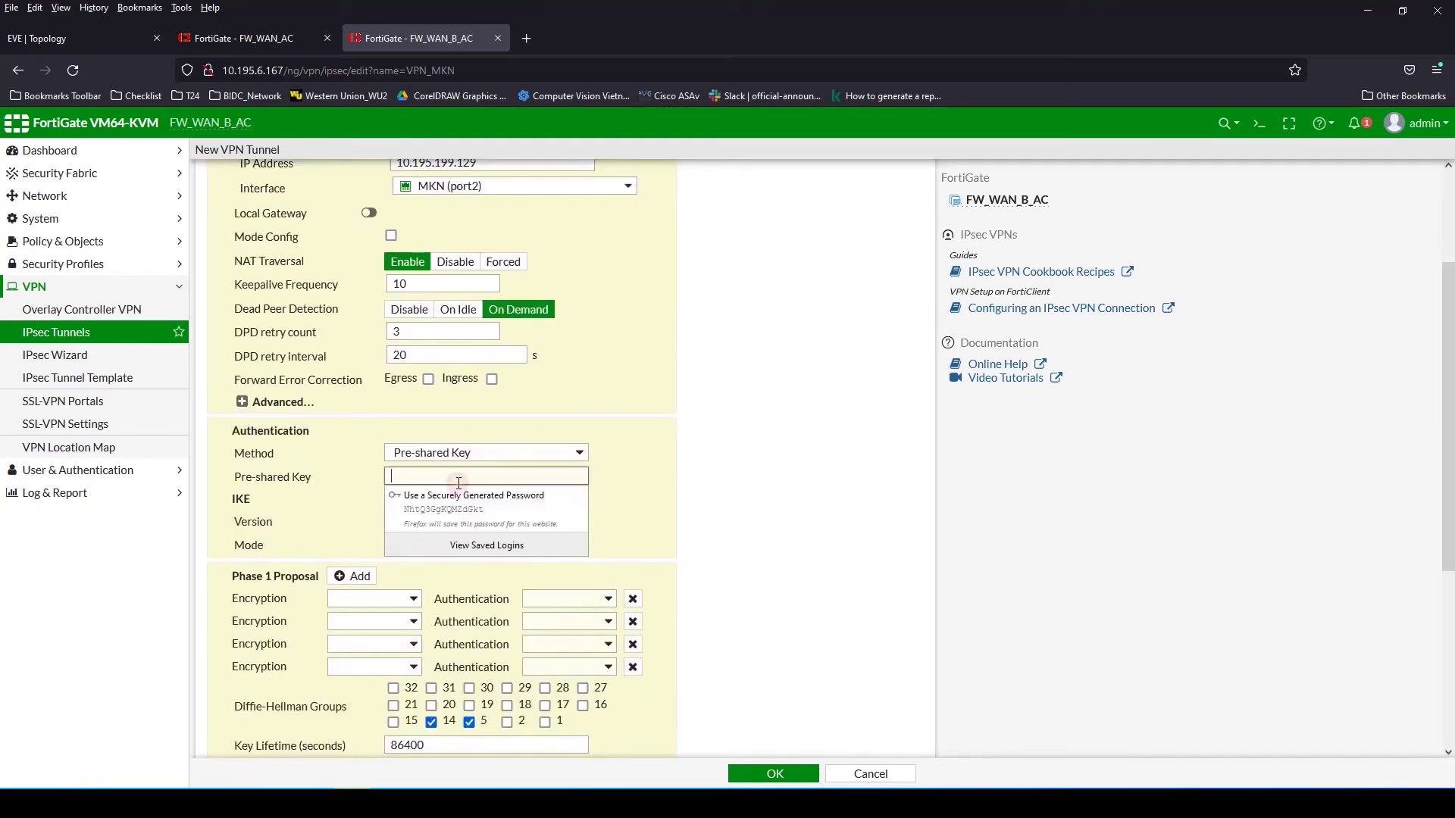
type("12345")
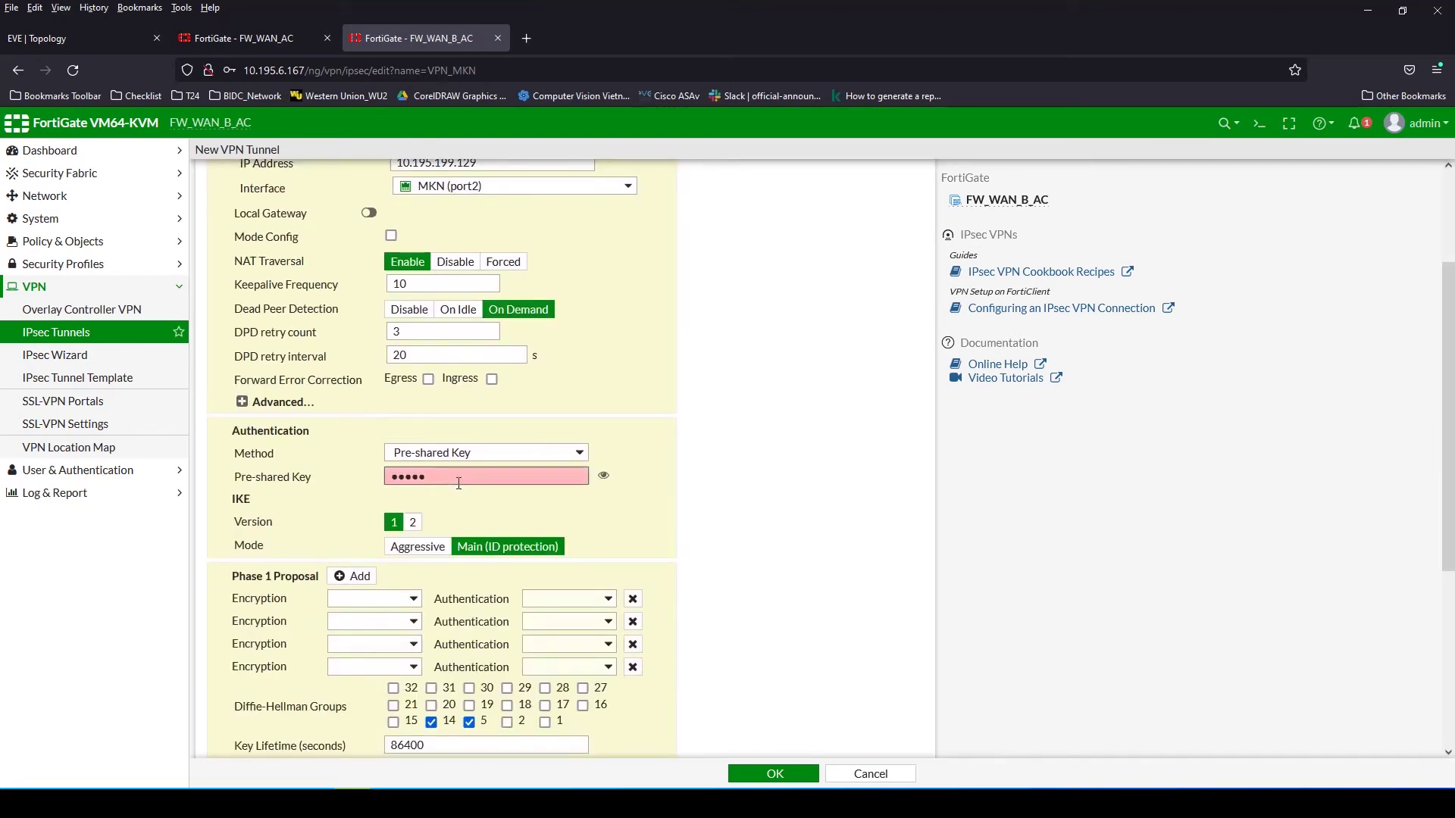
type("678")
left_click(413, 524)
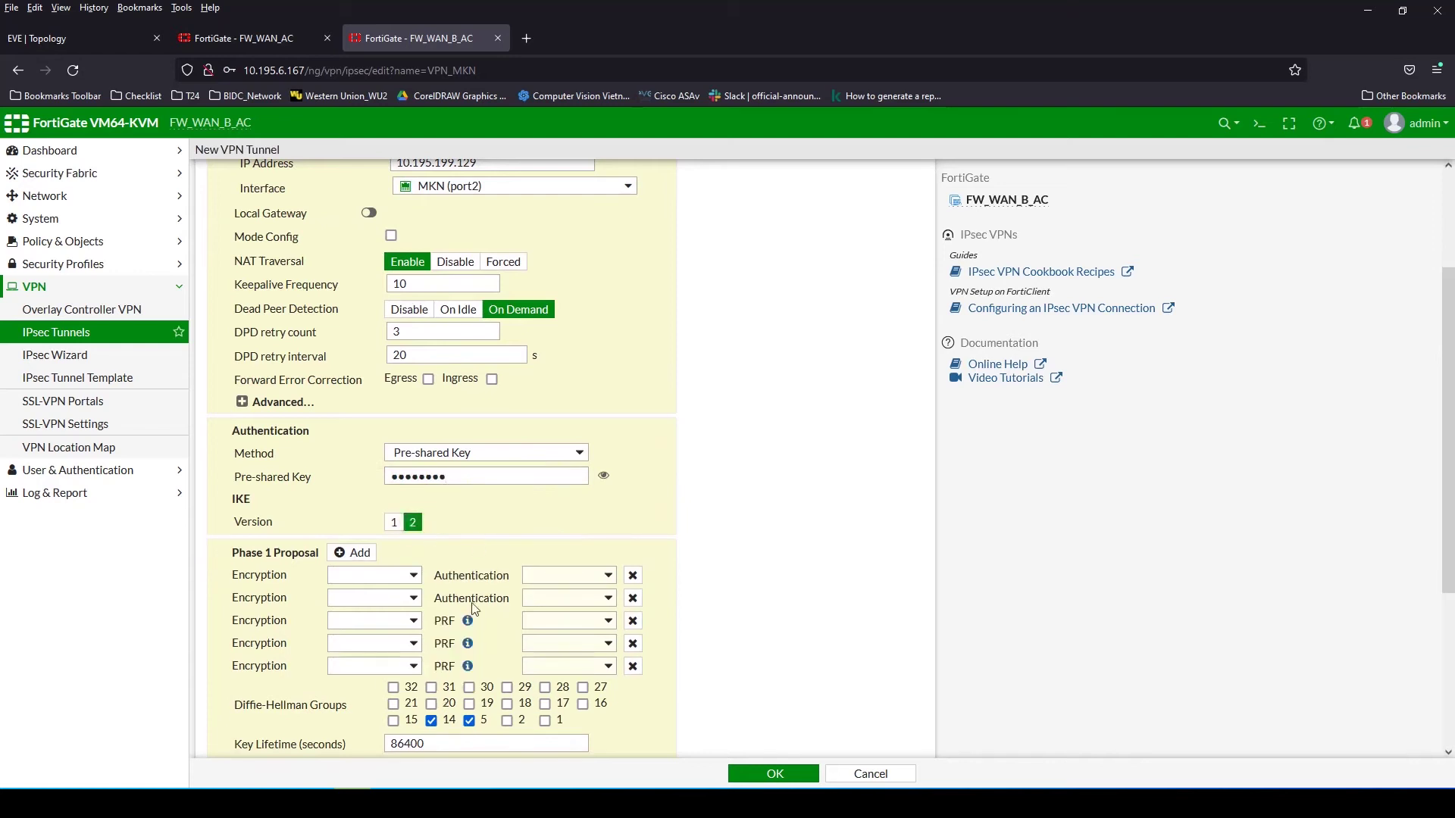
Reduce phase 1 to one DES/SHA1 proposal and drop DH group 14
left_click(633, 599)
left_click(633, 598)
left_click(632, 599)
left_click(632, 598)
left_click(374, 576)
left_click(352, 632)
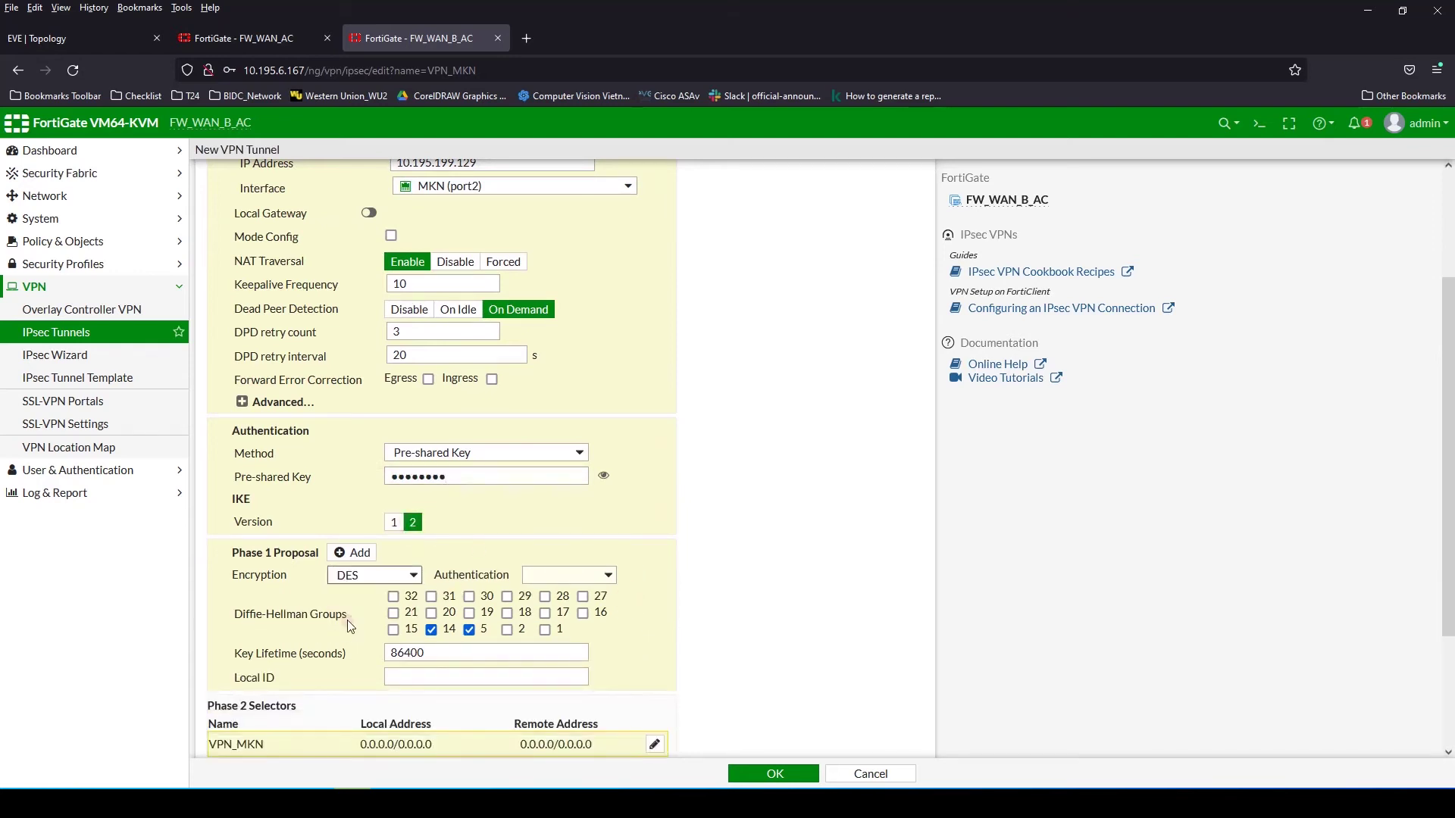
left_click(557, 577)
left_click(557, 618)
left_click(431, 630)
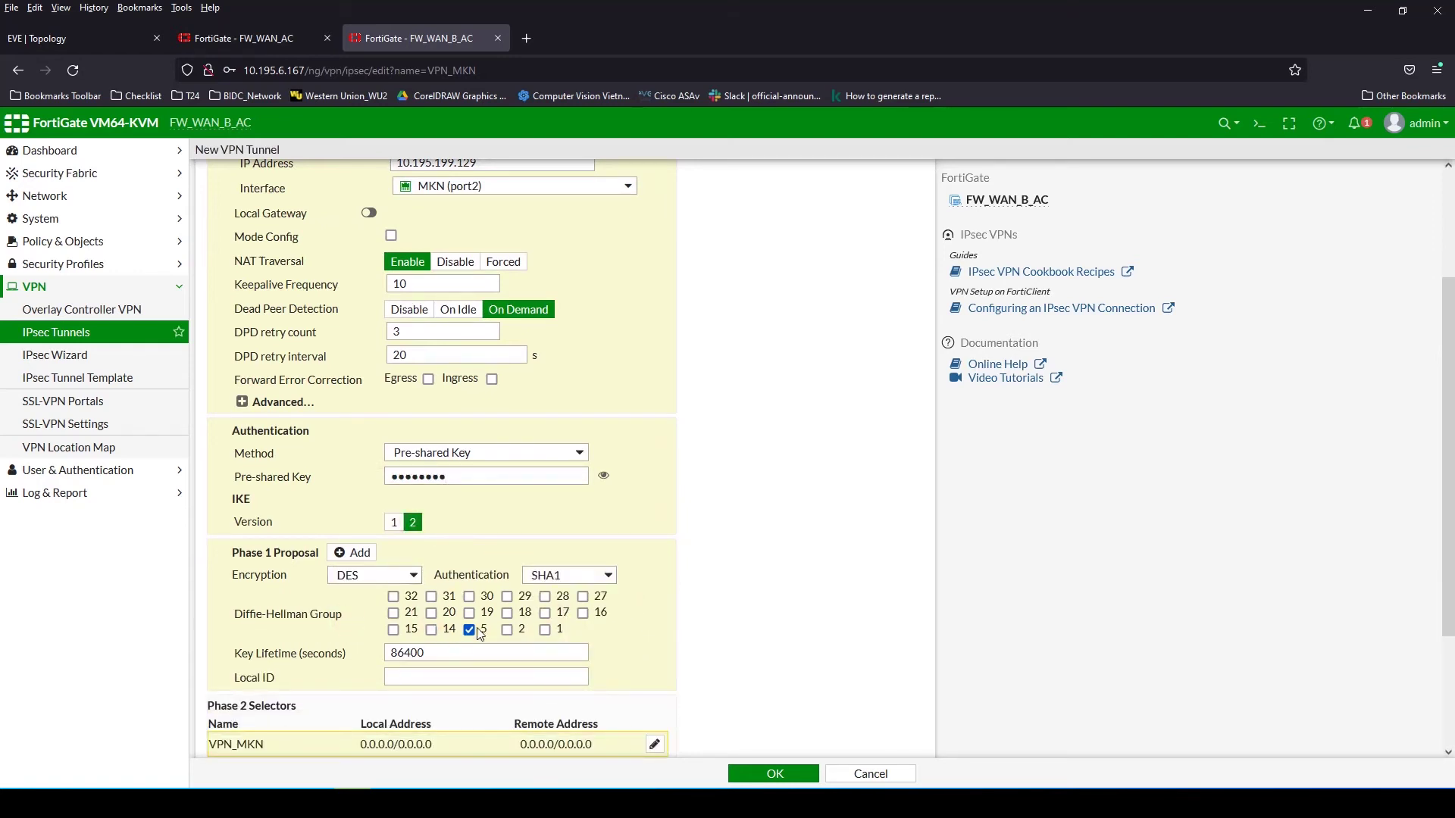
Reduce phase 2 to DES/SHA1 with DH group 2 instead of 5, and save VPN_MKN
scroll(545, 637, "down", 3)
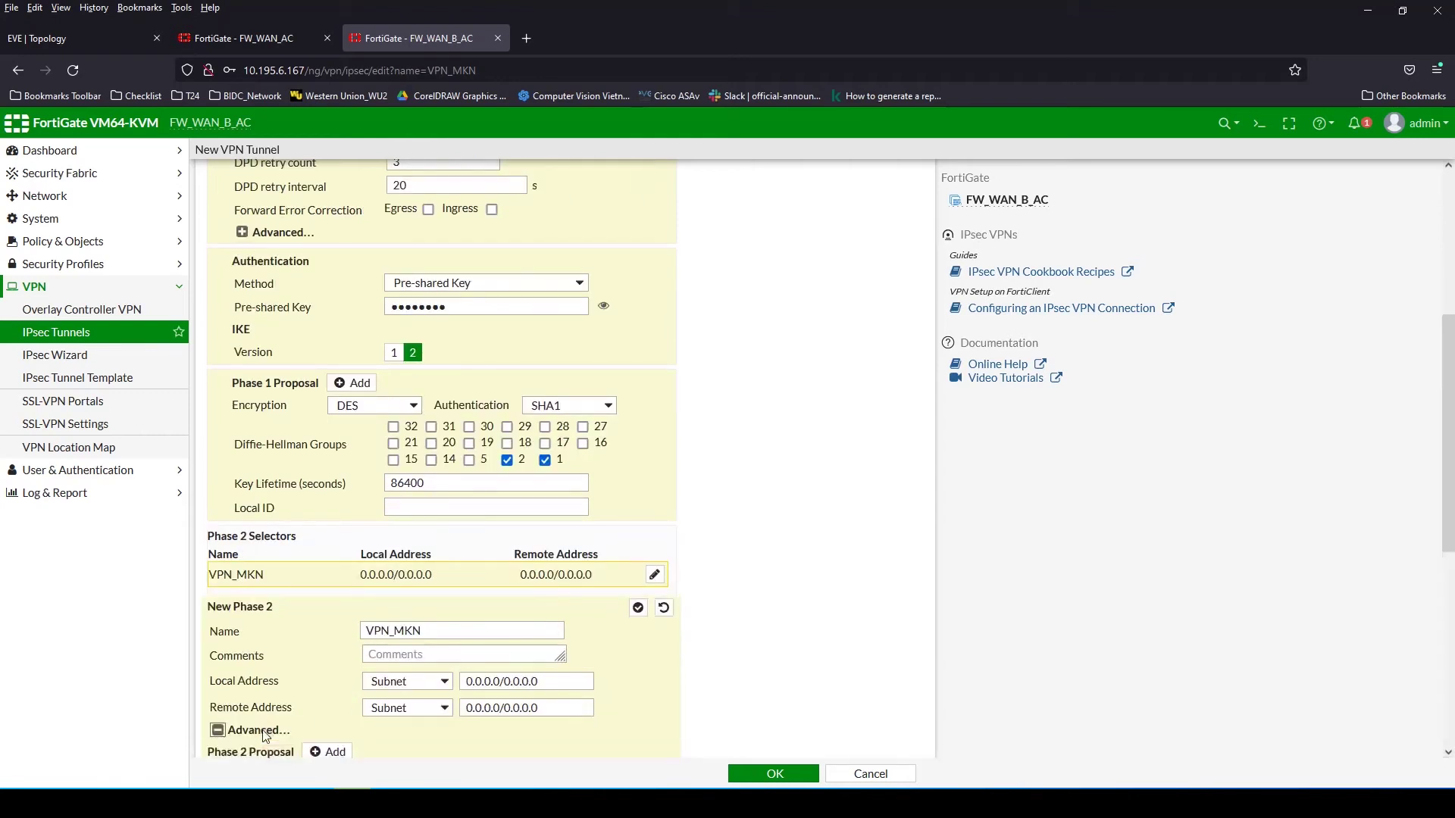
scroll(379, 575, "down", 5)
left_click(378, 389)
left_click(378, 388)
left_click(378, 389)
left_click(378, 389)
left_click(378, 434)
left_click(378, 435)
left_click(331, 458)
left_click(316, 520)
left_click(526, 459)
left_click(537, 537)
left_click(446, 562)
left_click(483, 562)
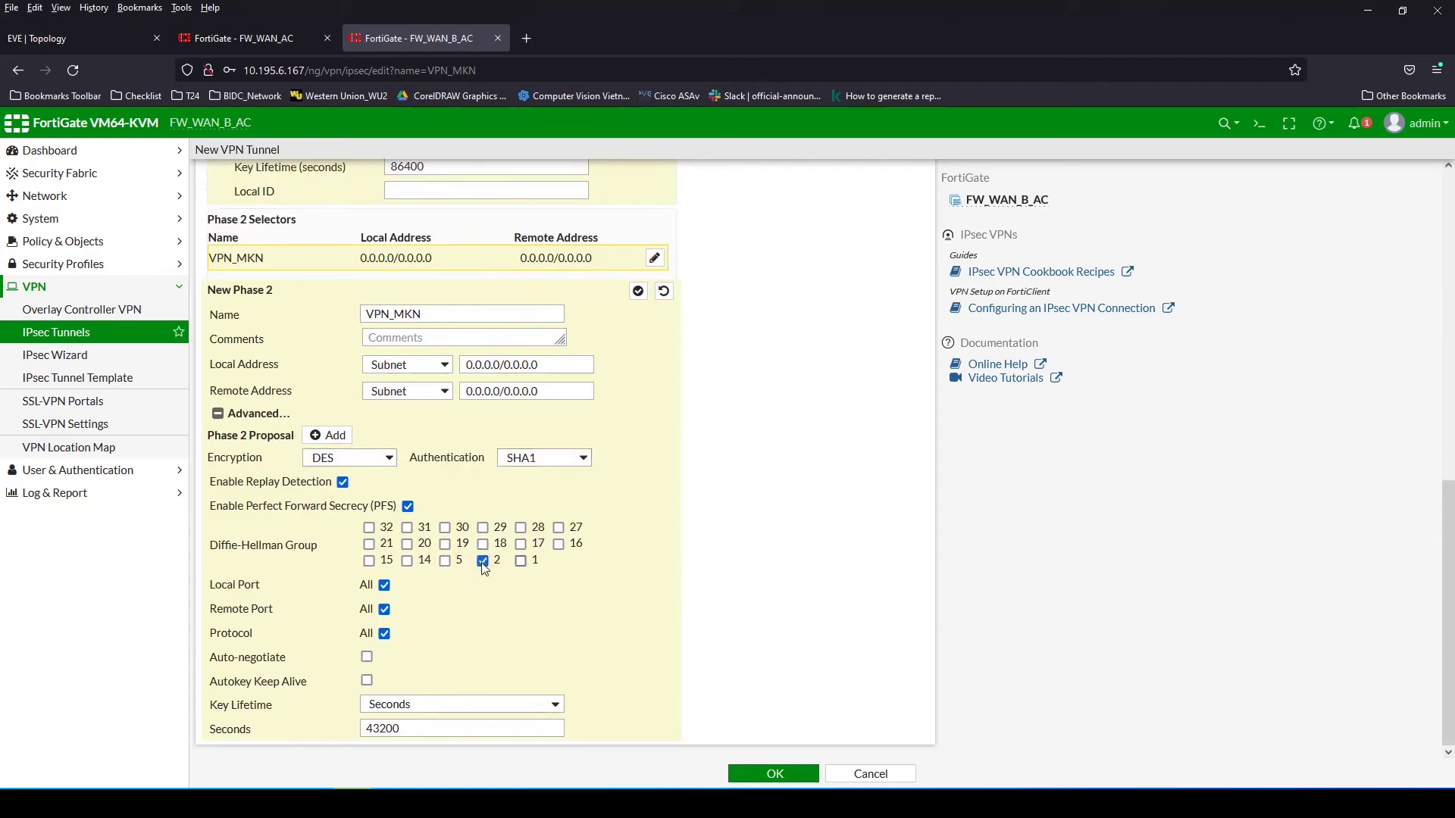
left_click(762, 777)
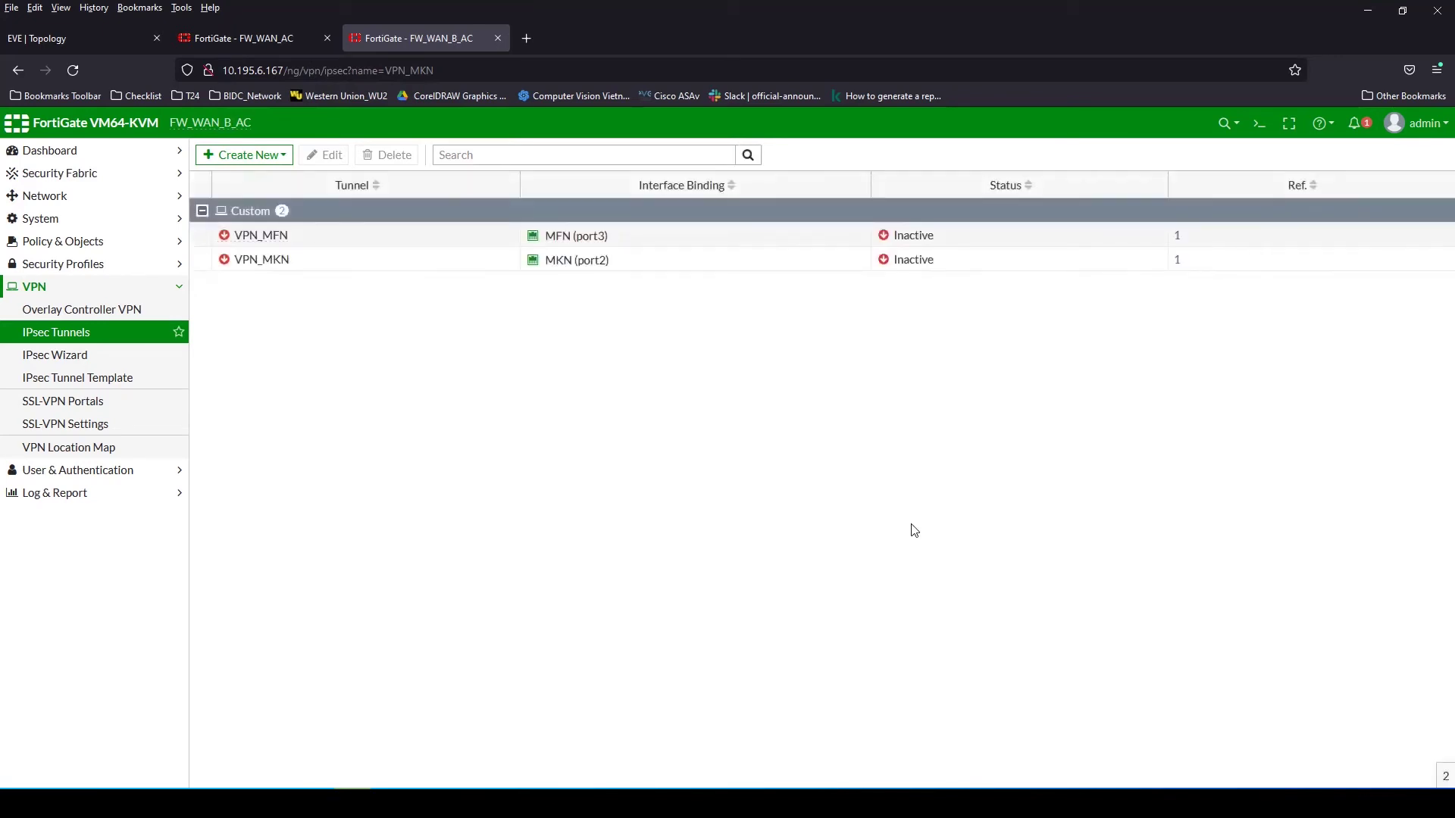
Check the topology, then open VPN_MFN and select its remote gateway 10.195.199.129
left_click(264, 39)
left_click(416, 47)
left_click(53, 38)
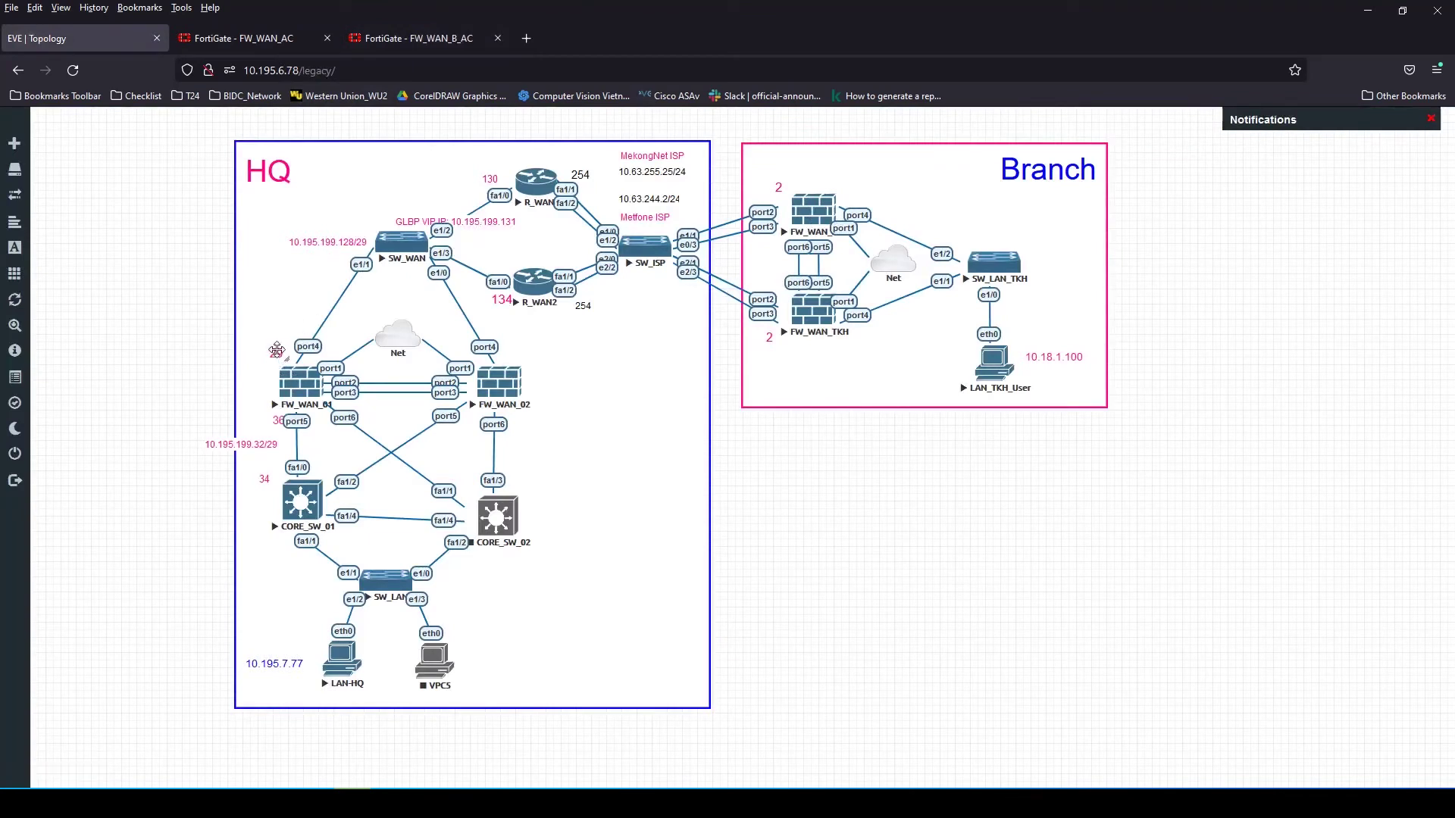
left_click(421, 40)
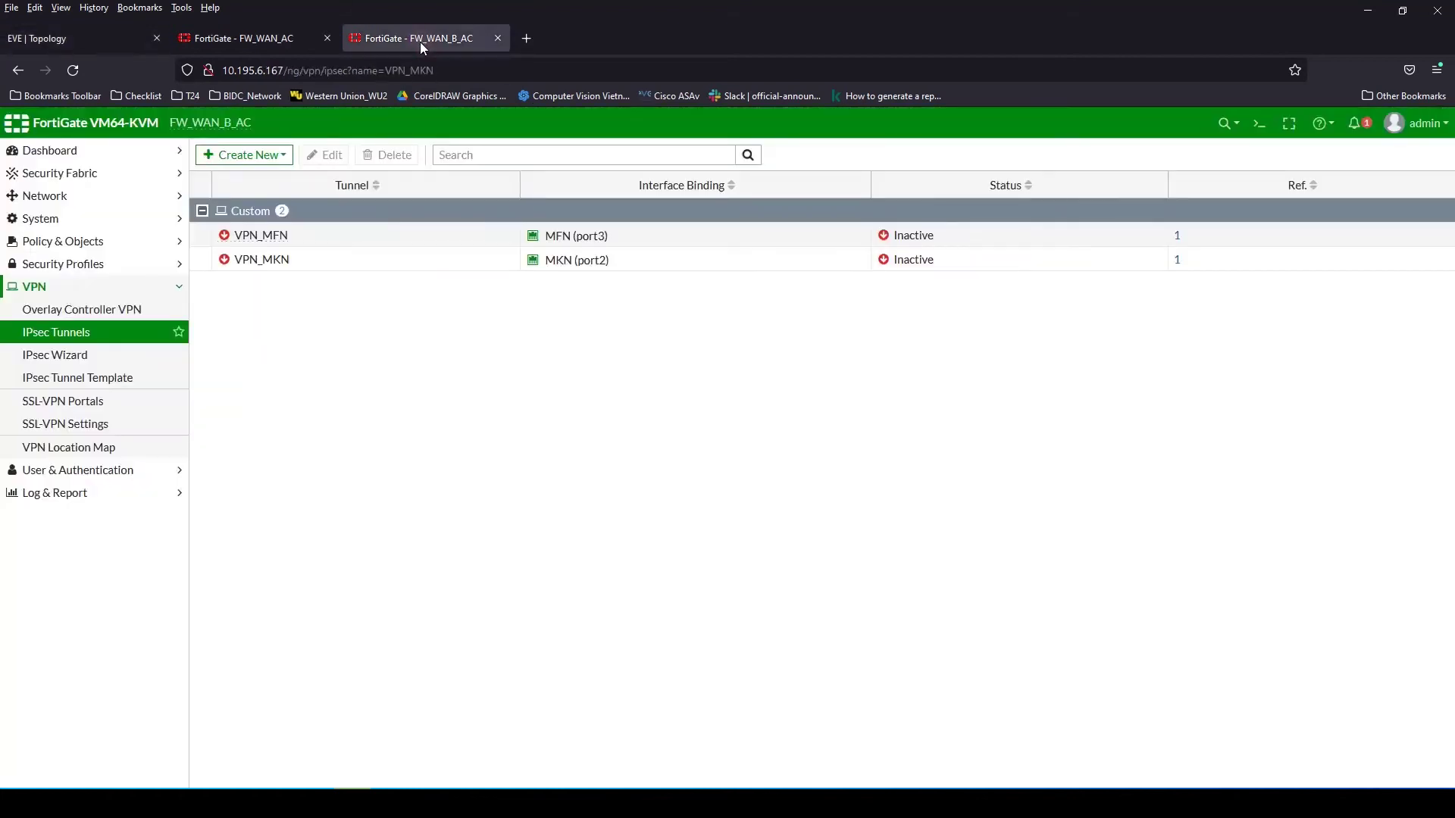
double_click(282, 236)
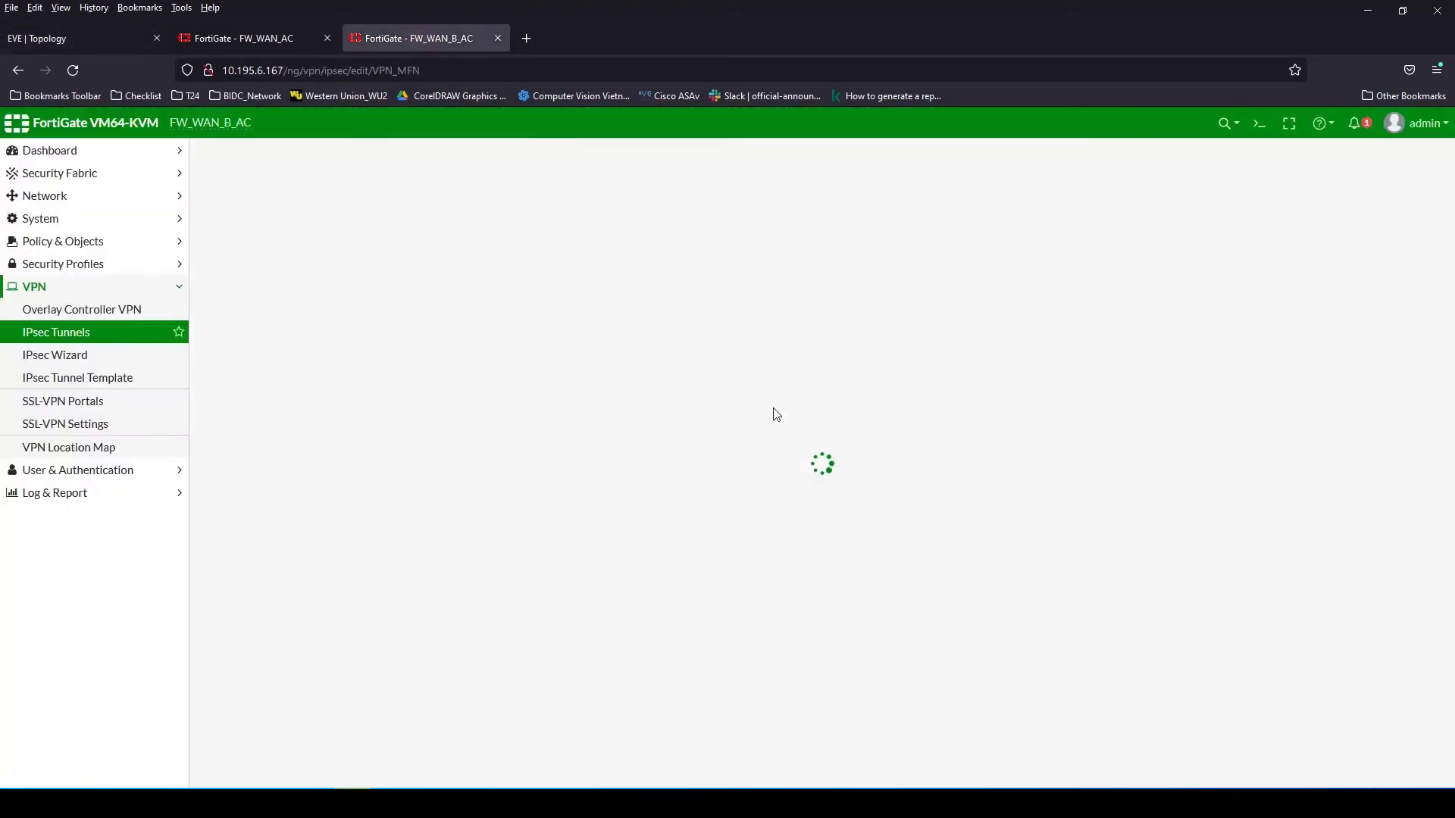
left_click(447, 288)
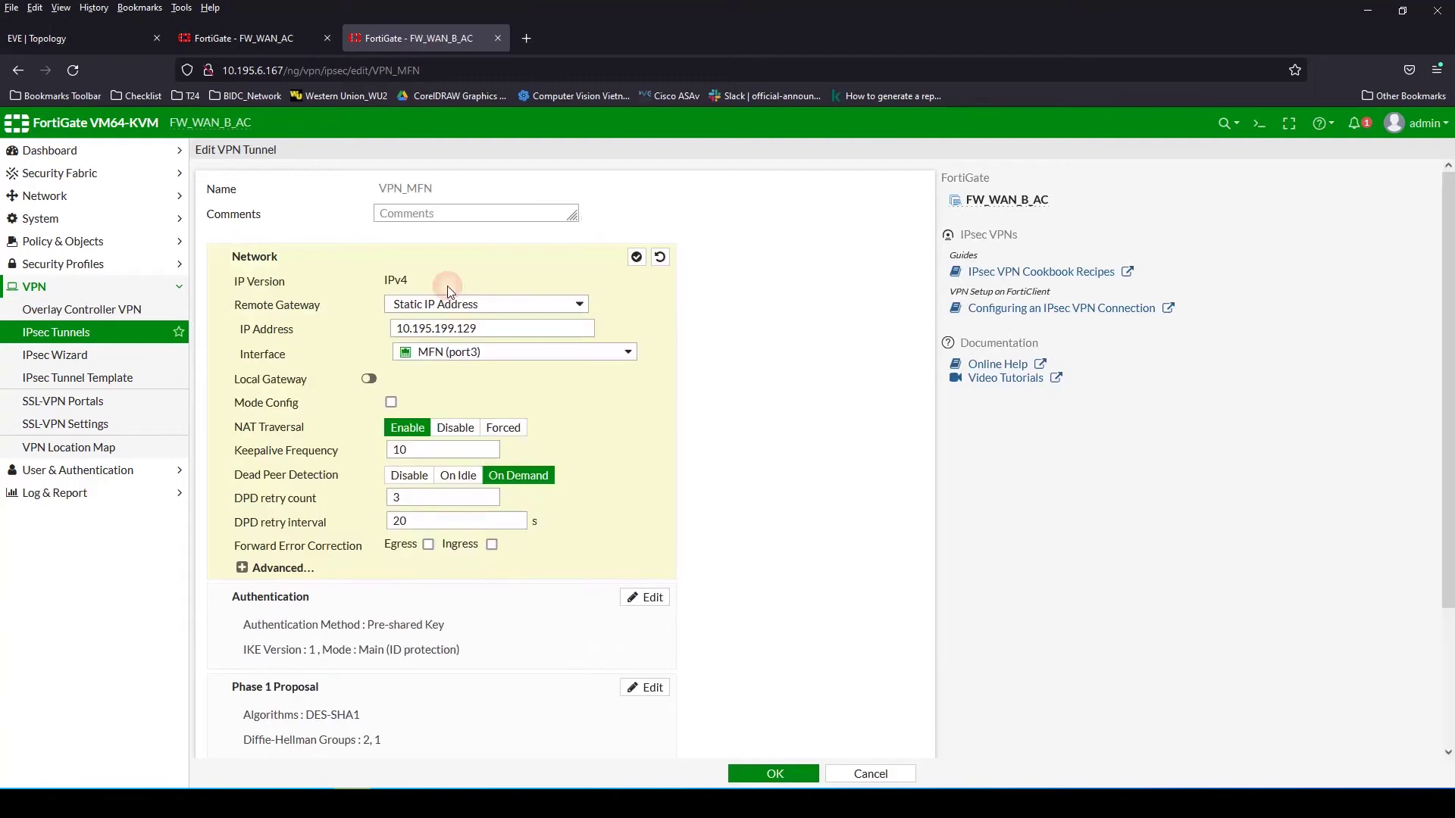
left_click_drag(478, 328, 381, 329)
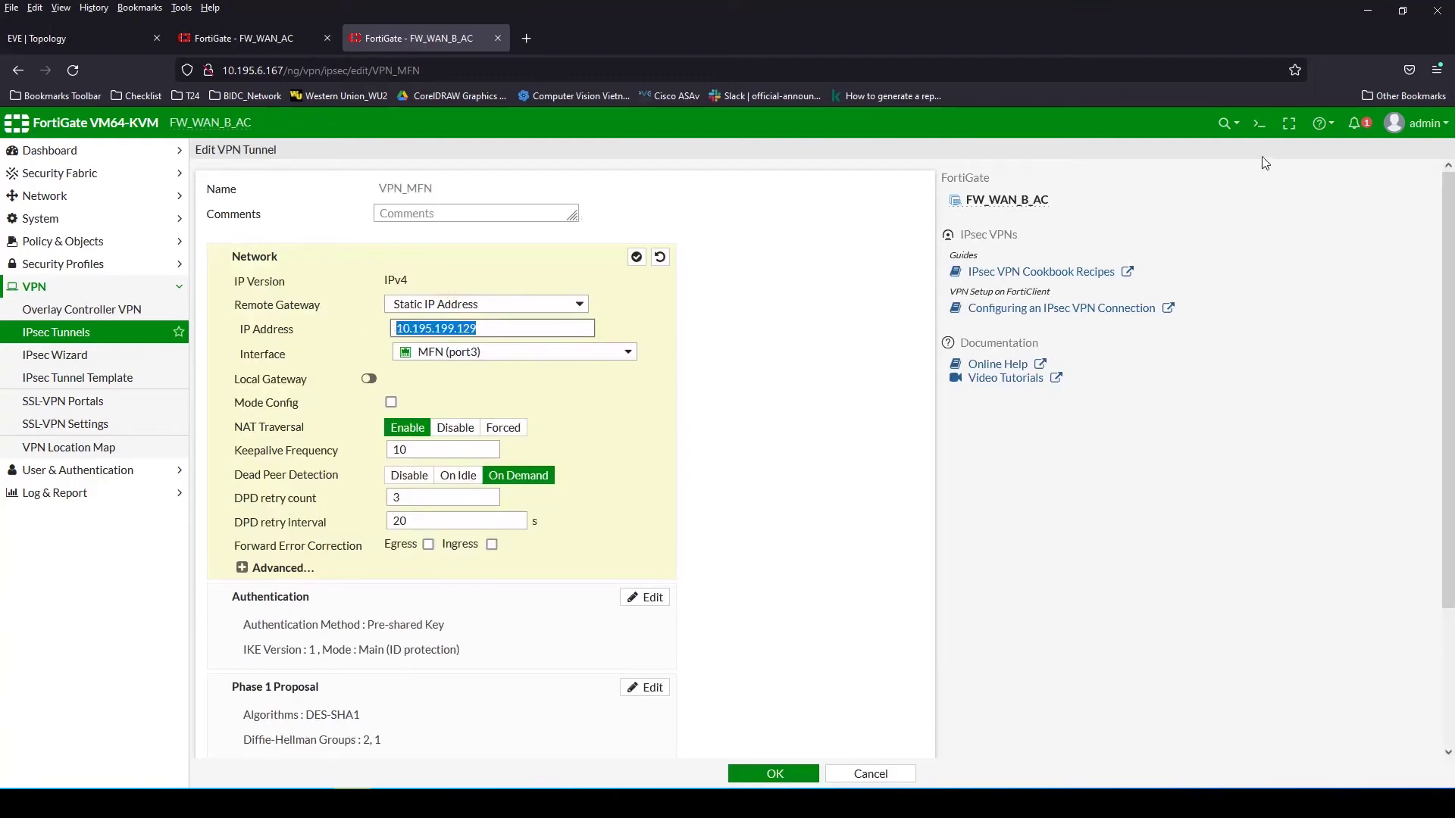
Confirm on FW_WAN_AC's interface list that Outside (port4) holds 10.195.199.129, then return to VPN_MFN
left_click(233, 35)
left_click(84, 40)
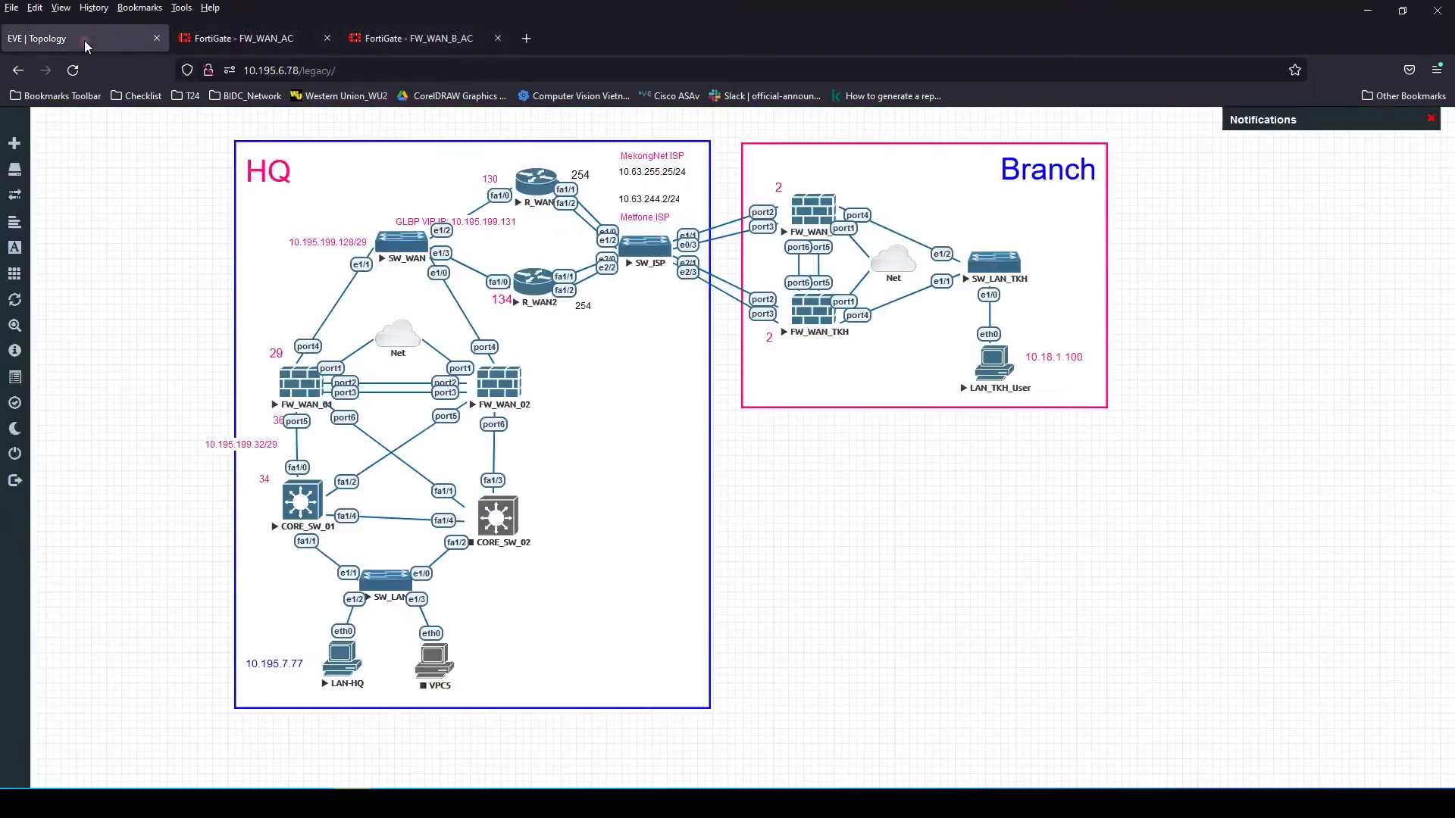
left_click(294, 46)
left_click(45, 219)
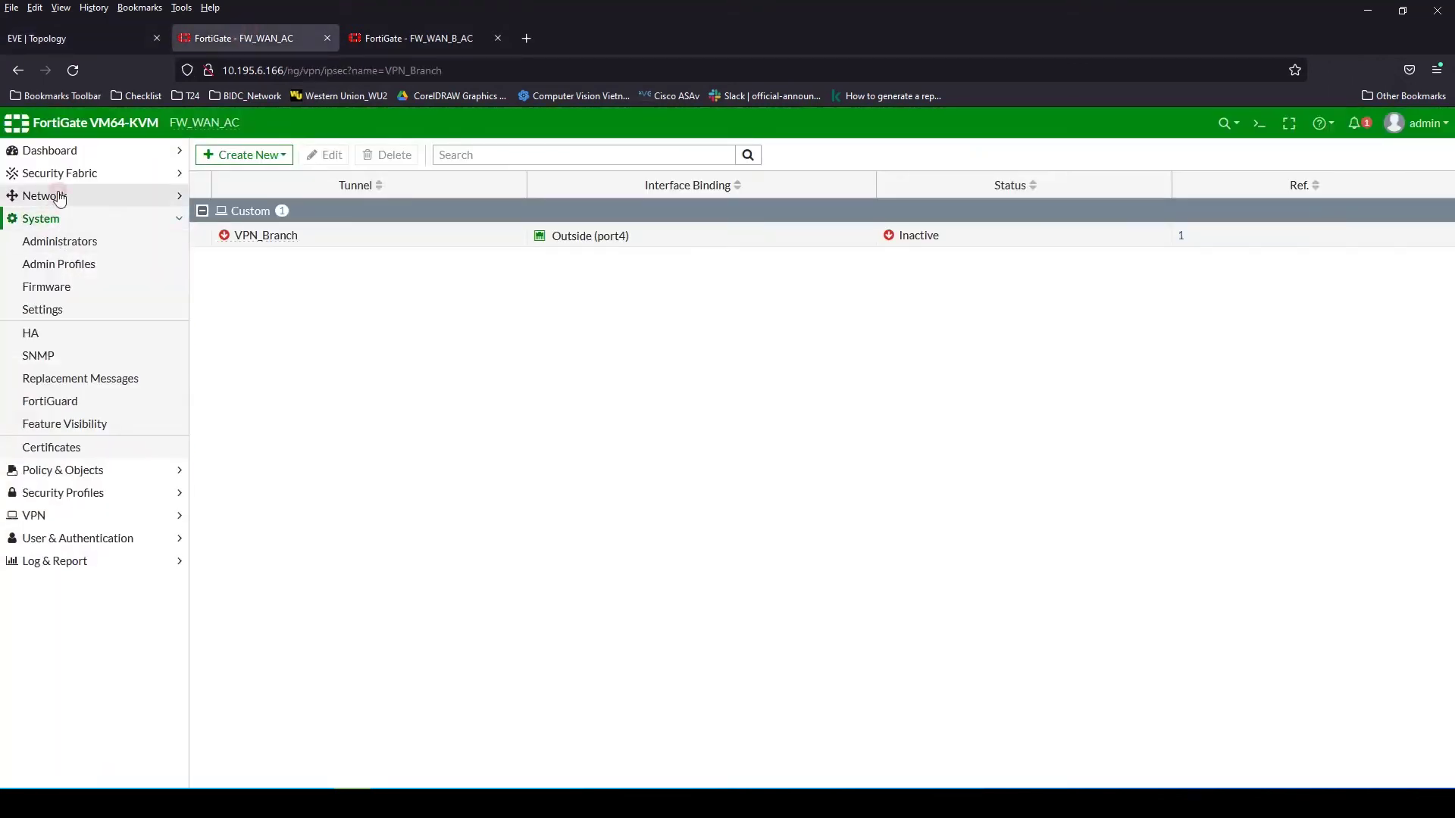
left_click(60, 198)
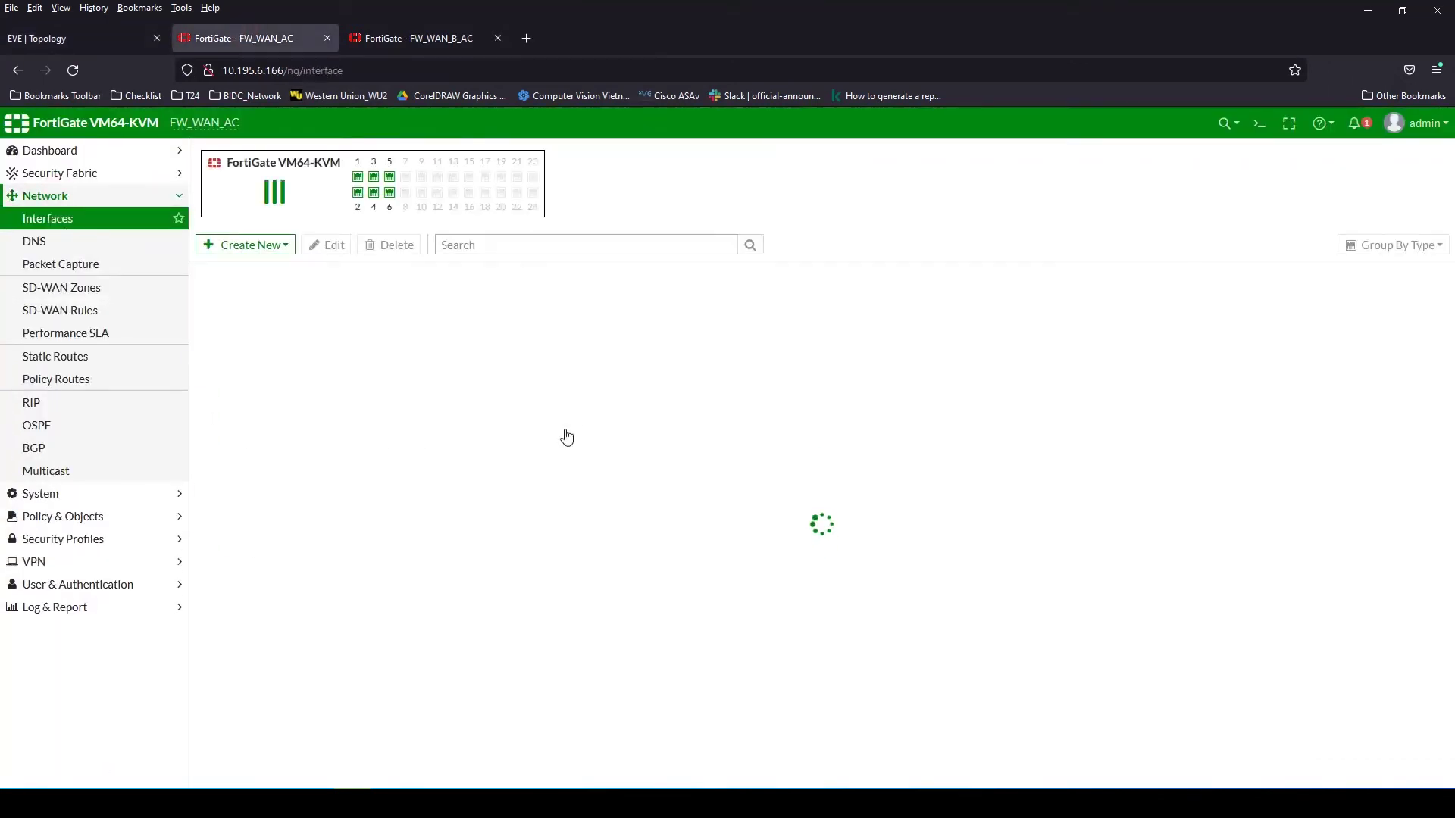
left_click(424, 496)
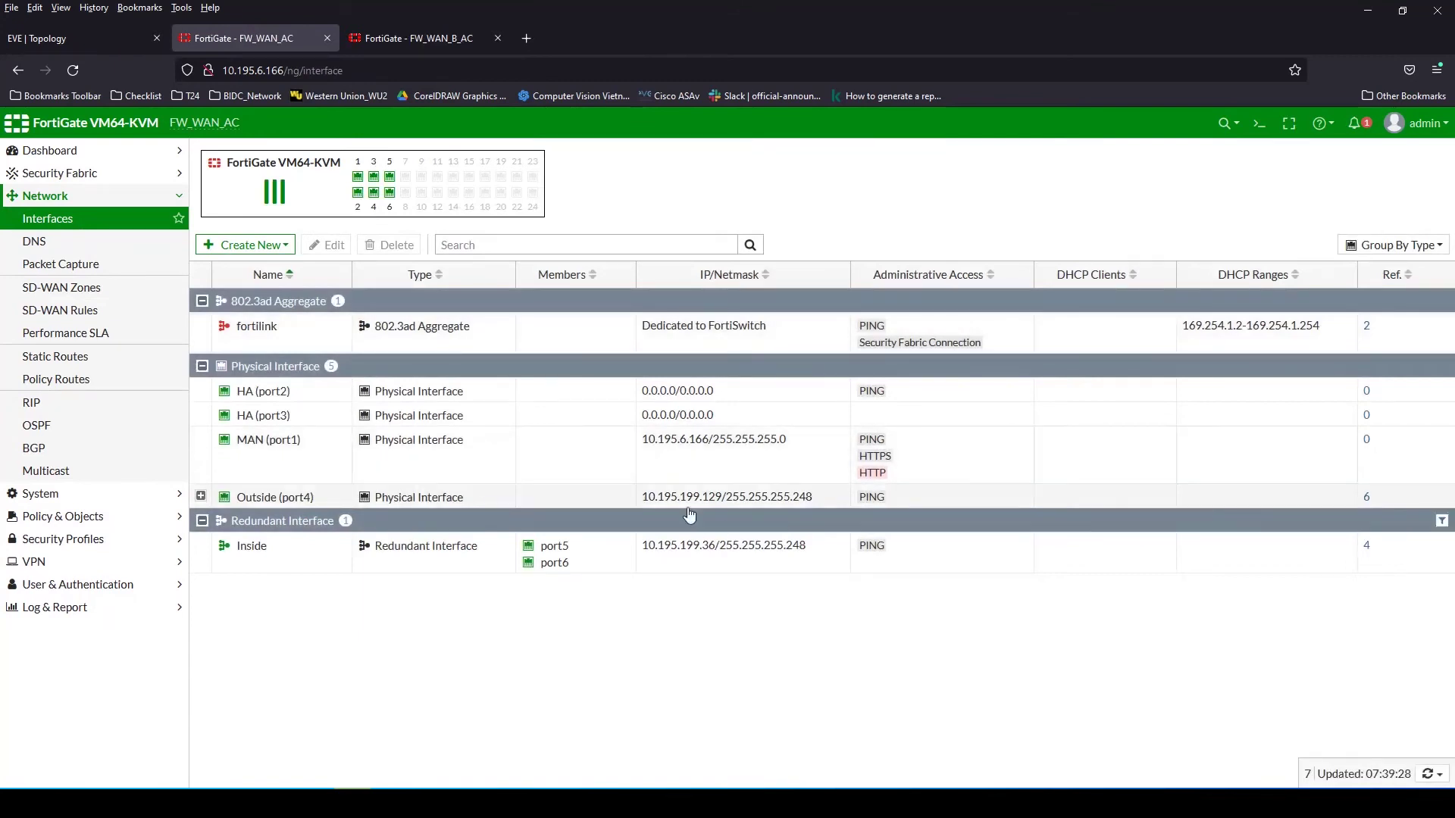
left_click(425, 49)
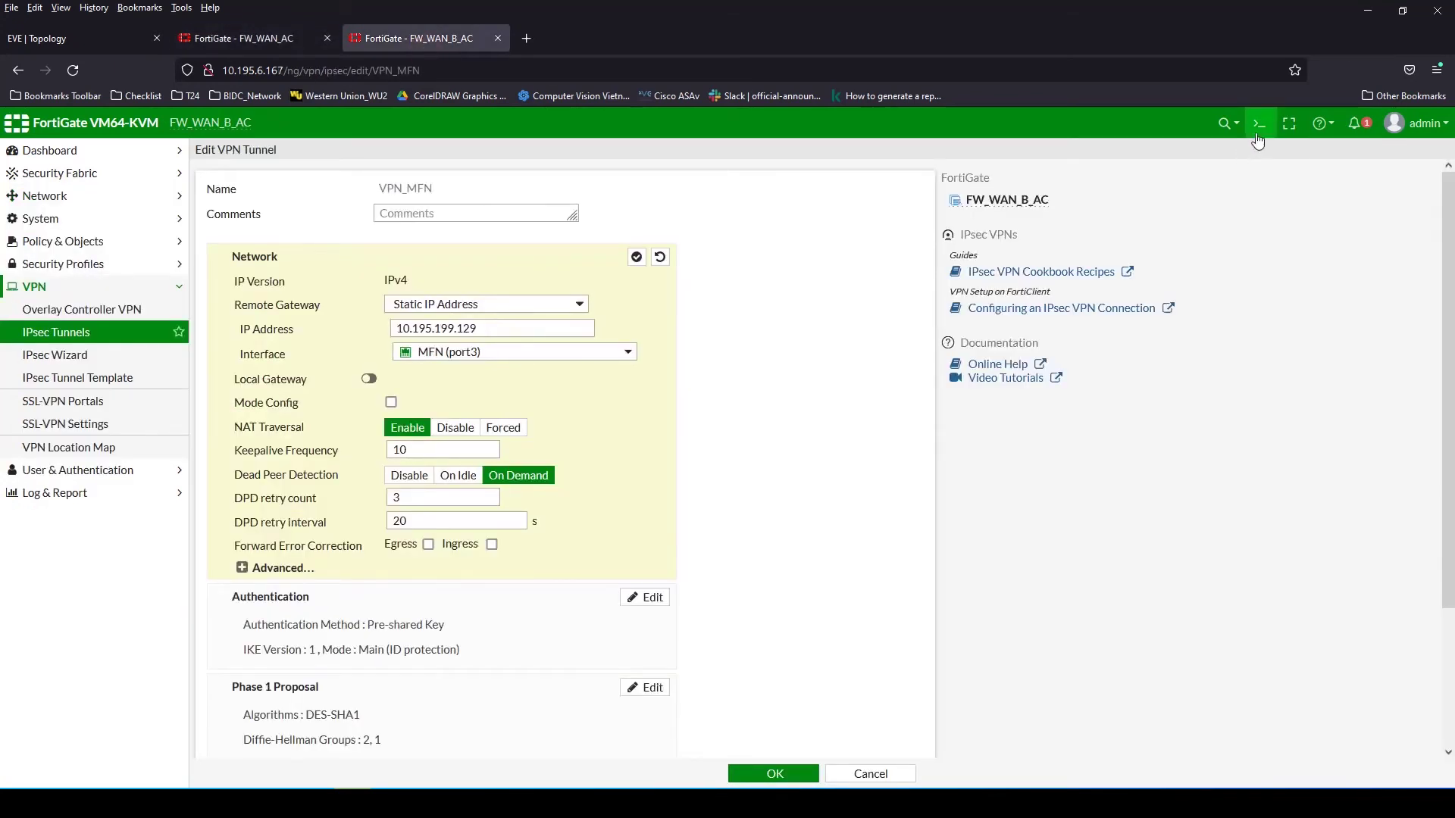
Run execute ping 10.195.199.129 in the CLI console; it fails with 'sendto failed'
left_click(1260, 123)
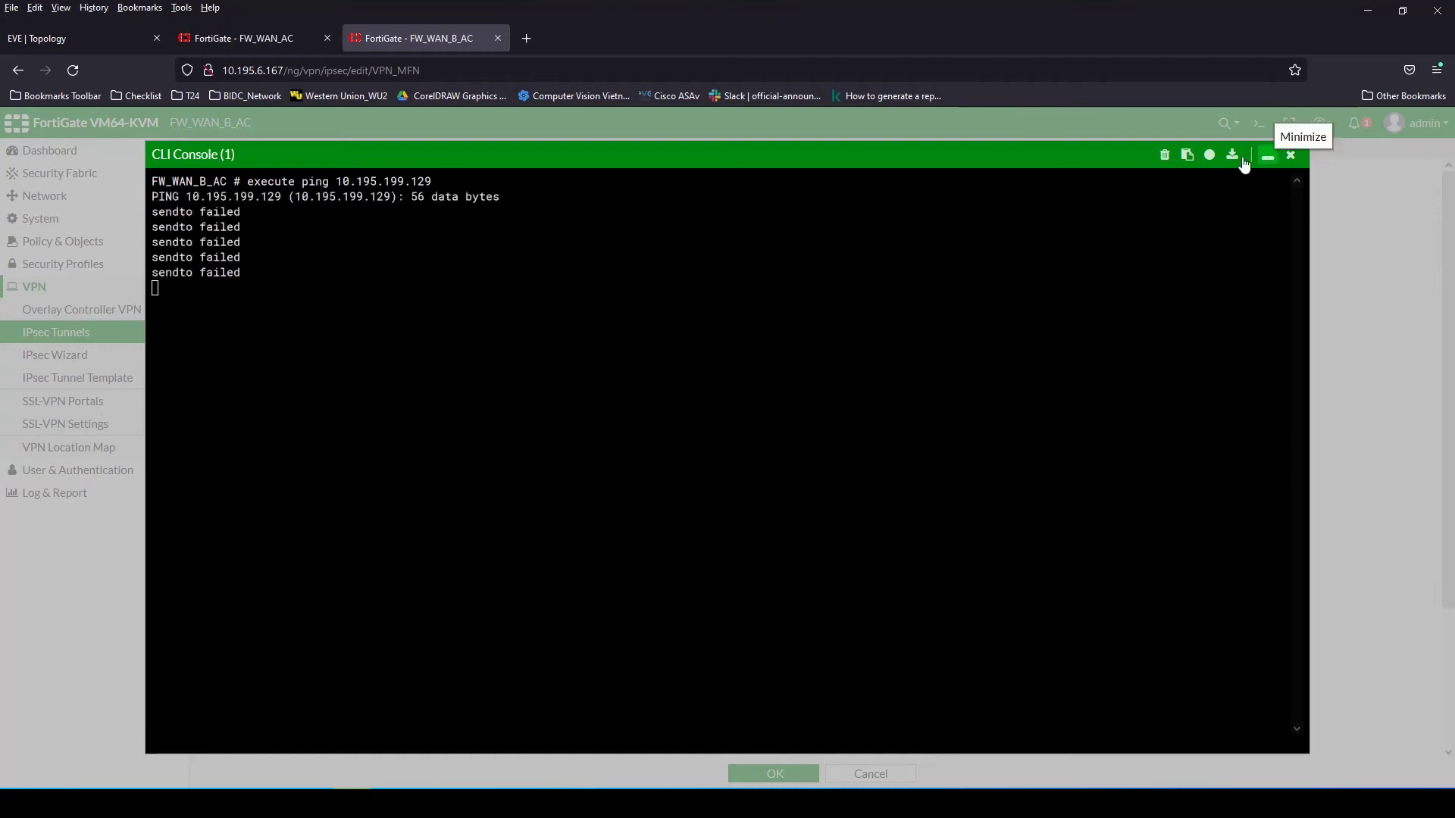
left_click_drag(337, 183, 522, 183)
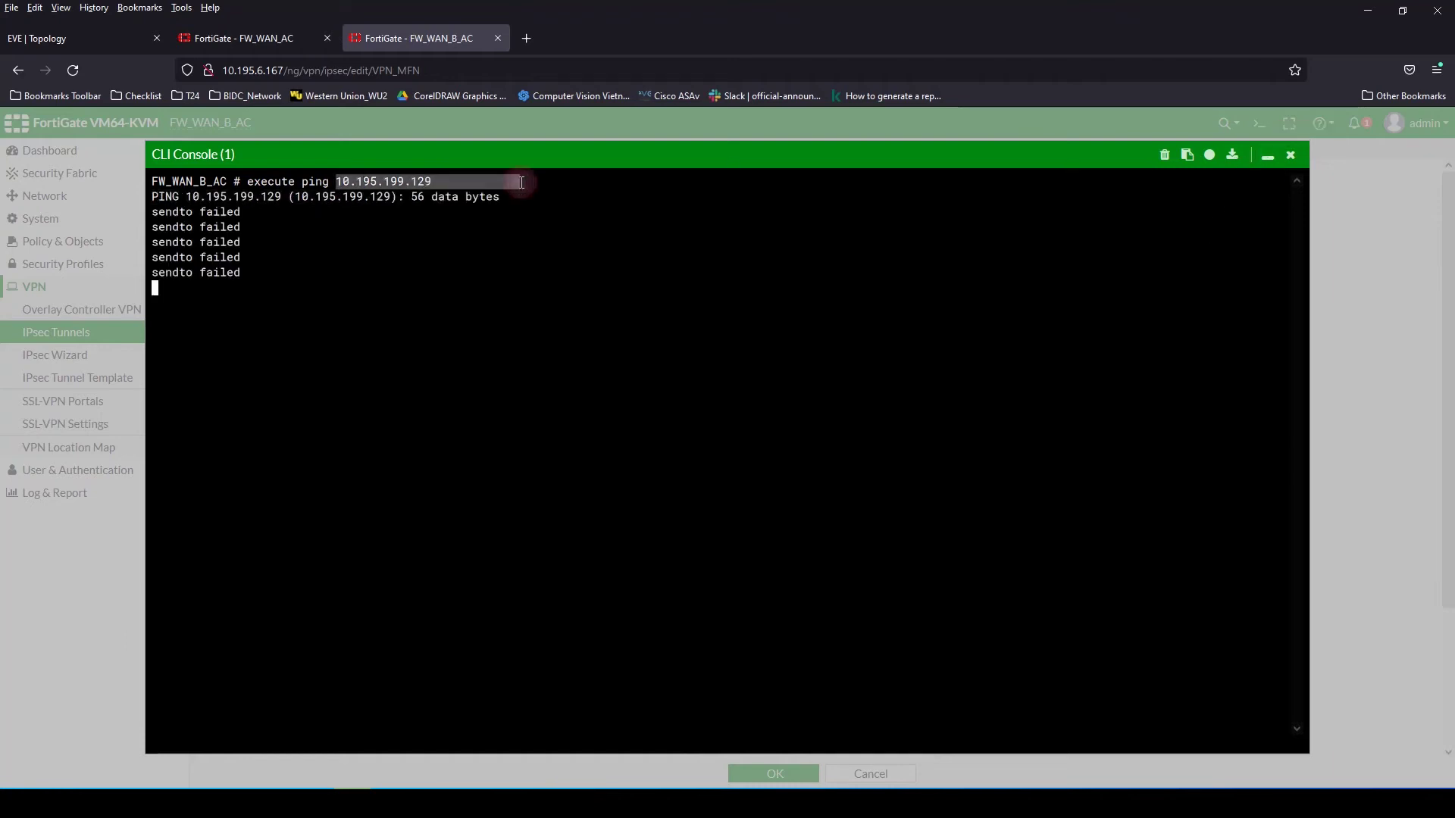
left_click(1268, 158)
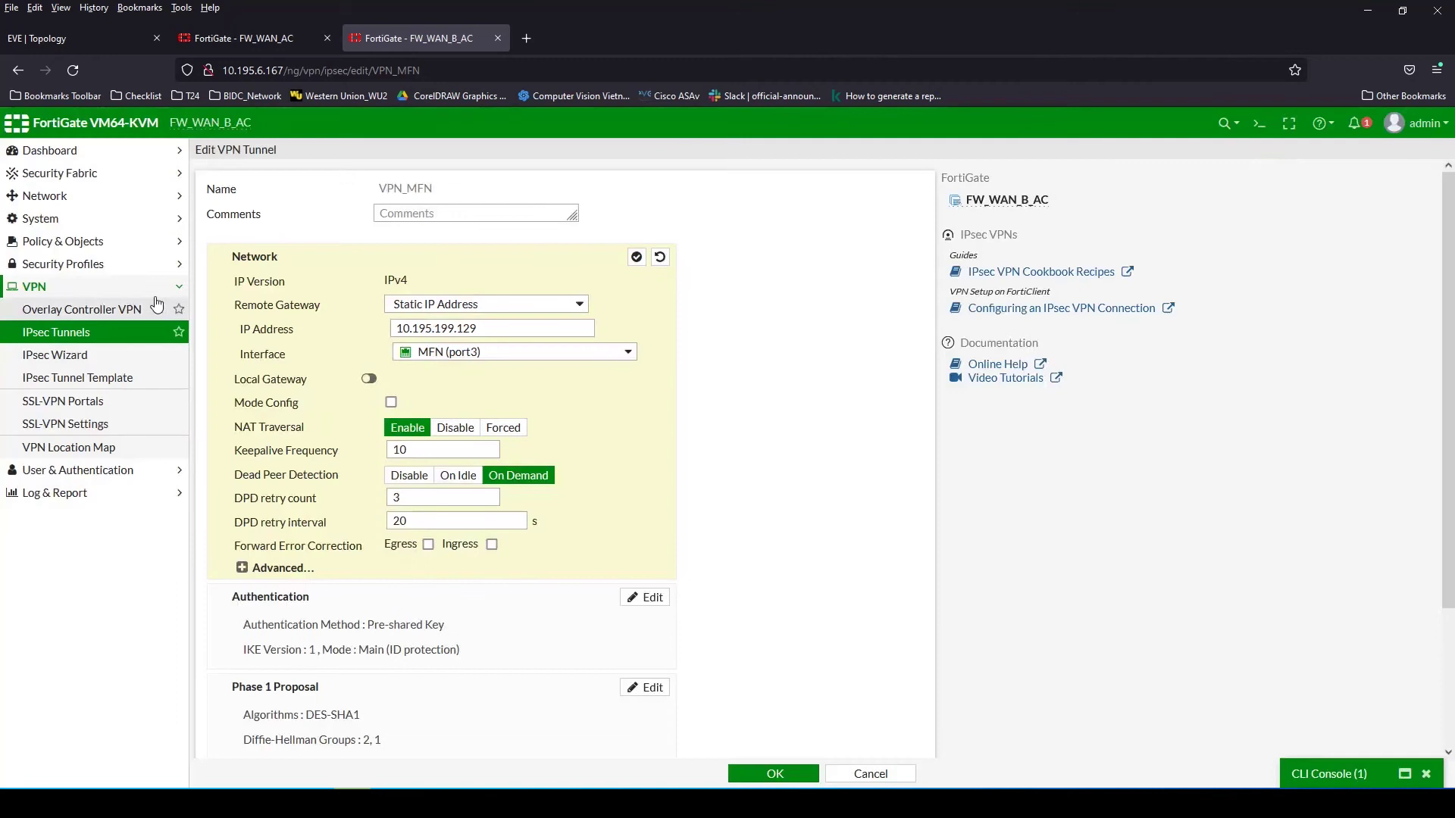
Go to Network > Static Routes, discarding the unsaved VPN_MFN tunnel edits
left_click(63, 239)
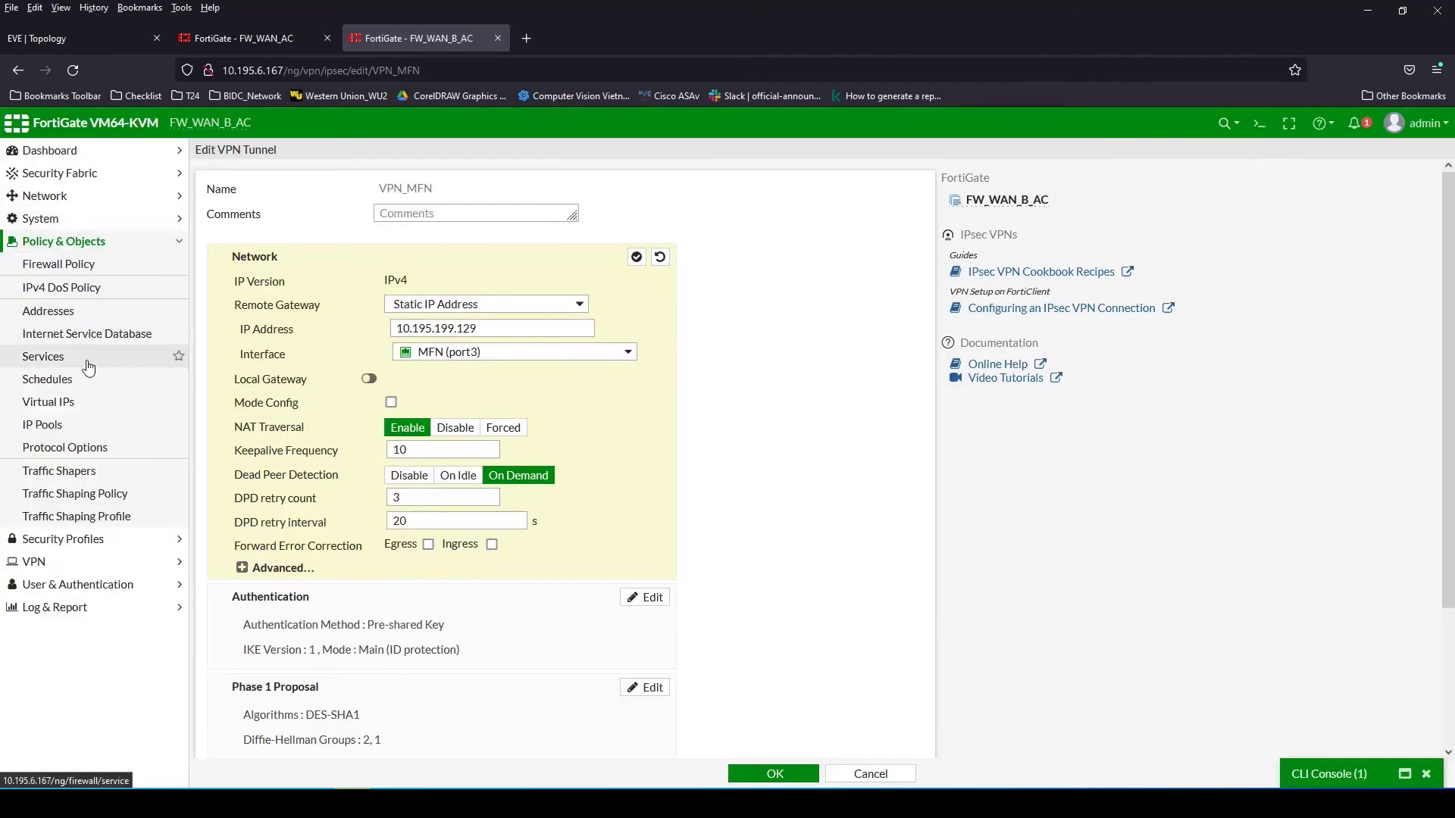
left_click(57, 213)
left_click(57, 199)
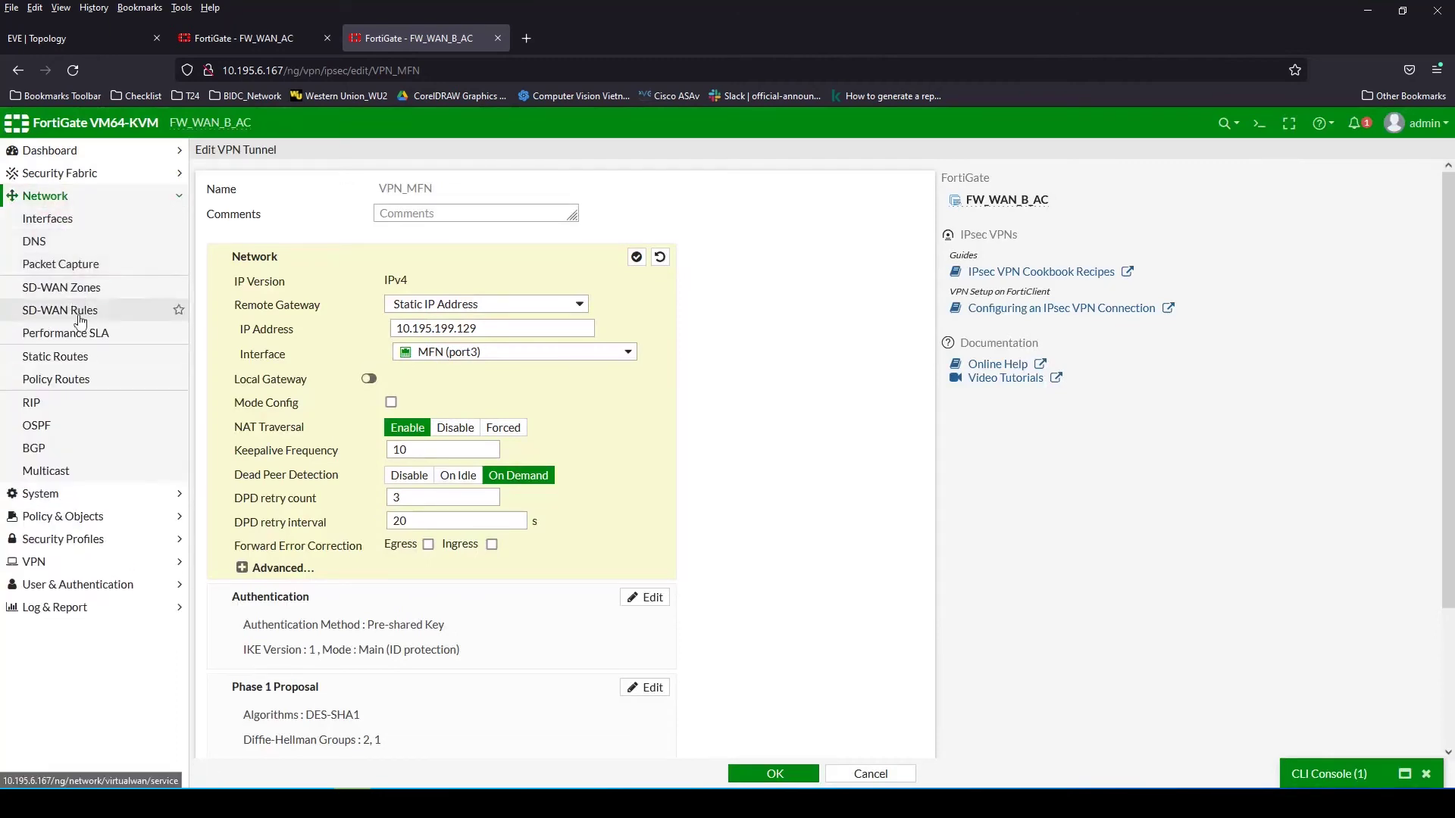
left_click(72, 358)
left_click(848, 479)
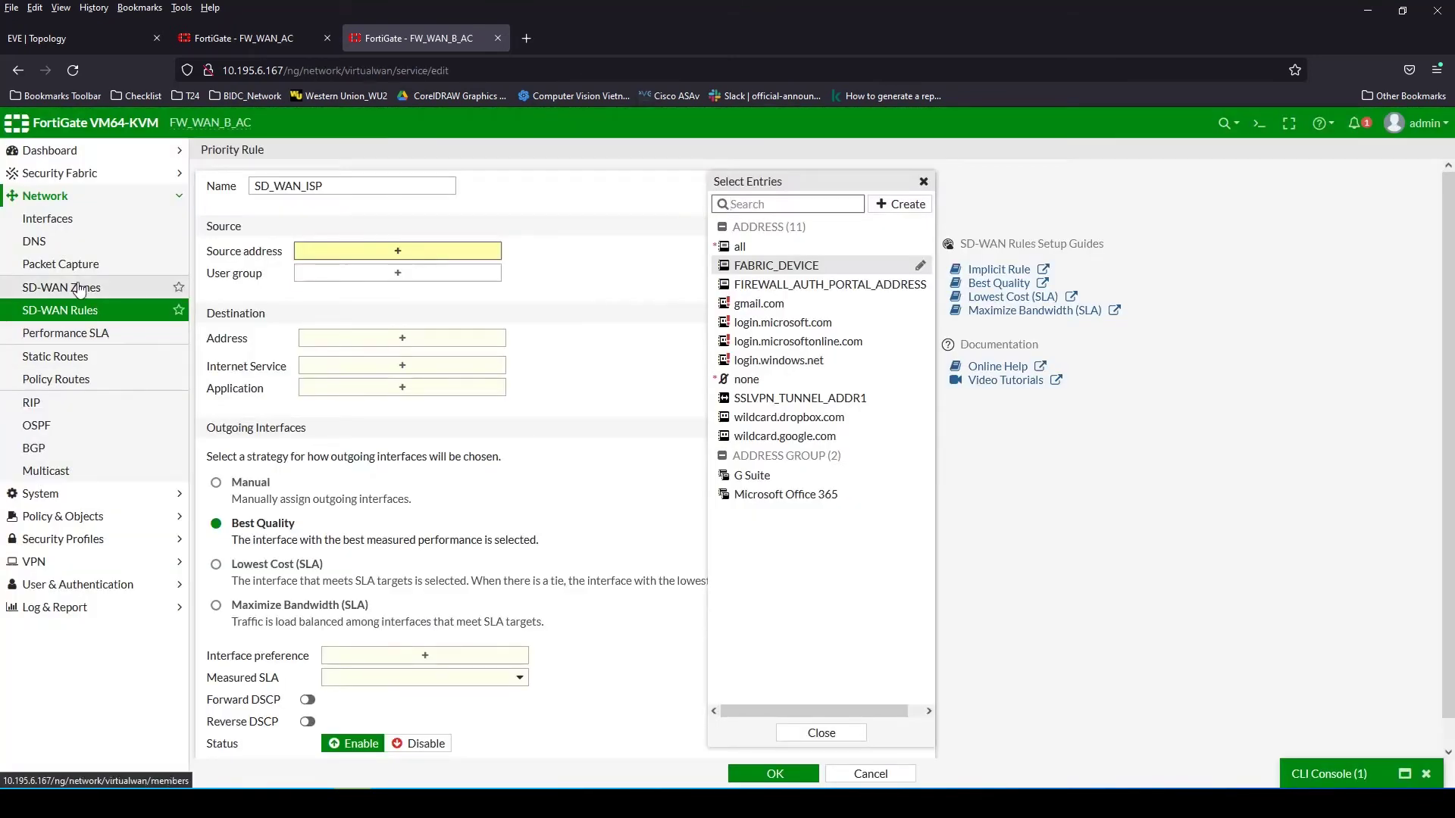
Create the SD-WAN zone SD_WAN_SIP without any member interfaces
left_click(84, 293)
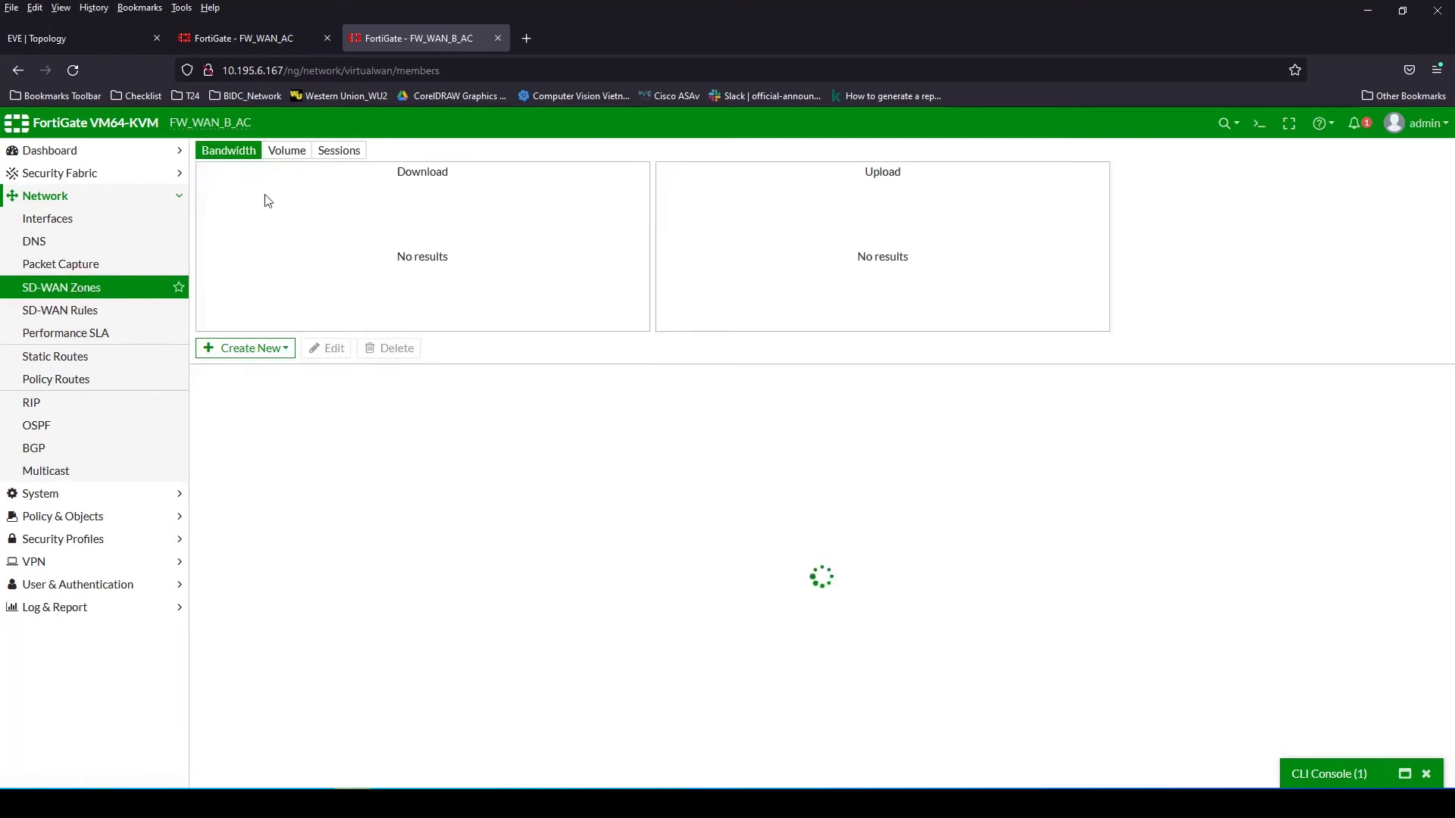
left_click(224, 348)
left_click(256, 389)
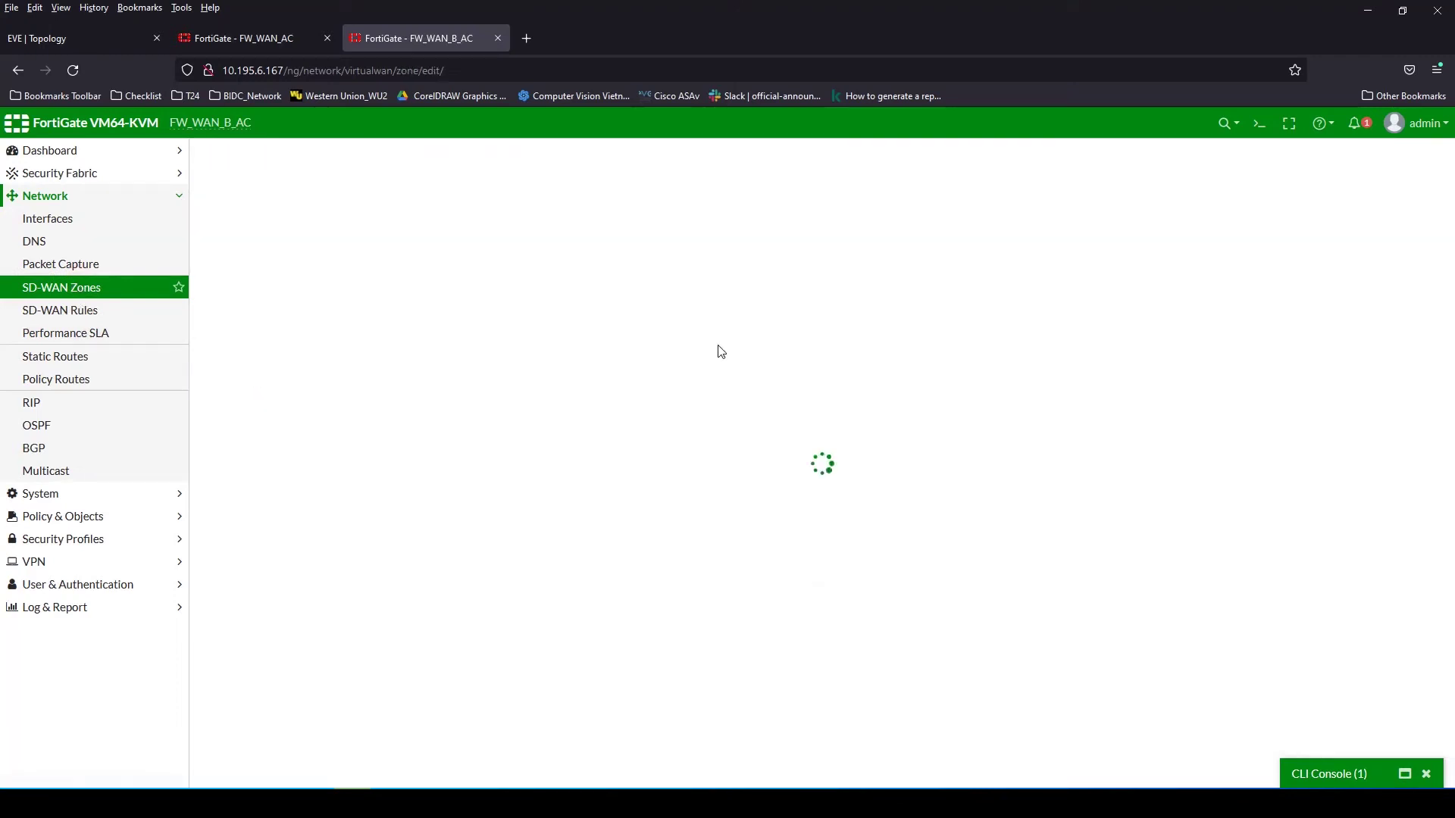
left_click(385, 184)
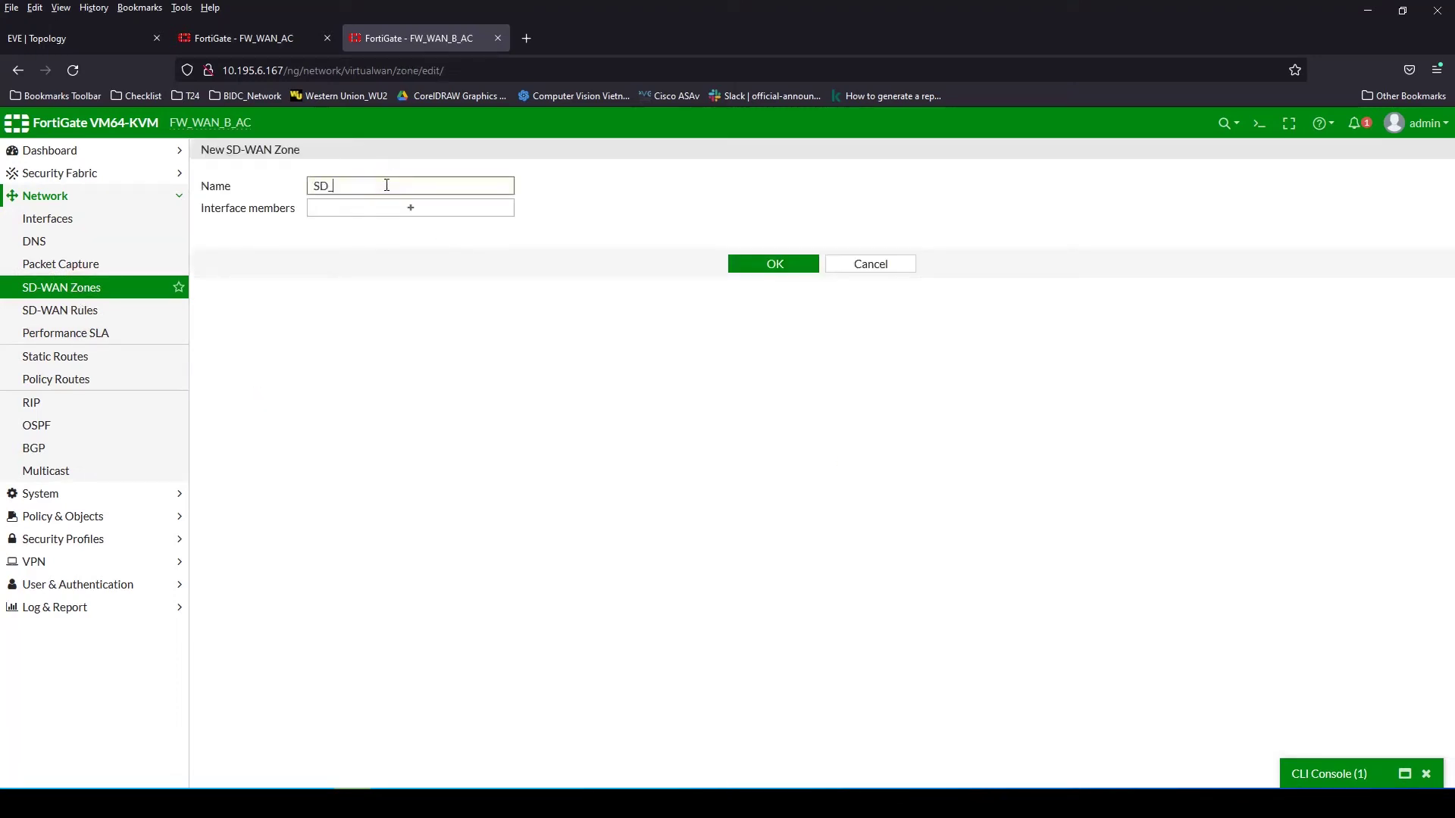
left_click(403, 207)
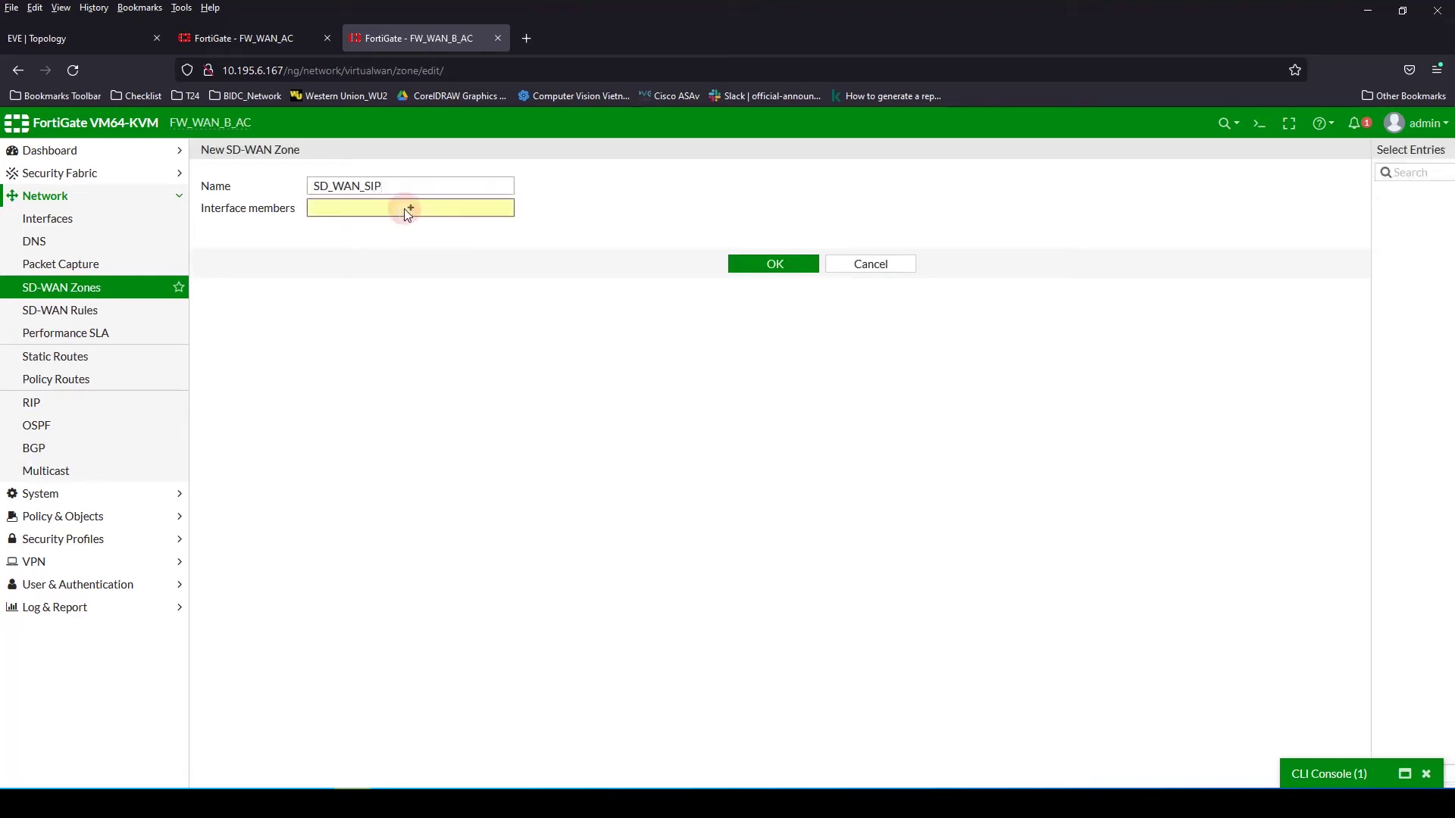
left_click(777, 264)
Reopen SD_WAN_SIP, leave it unchanged, and go to Network > Interfaces
left_click(288, 428)
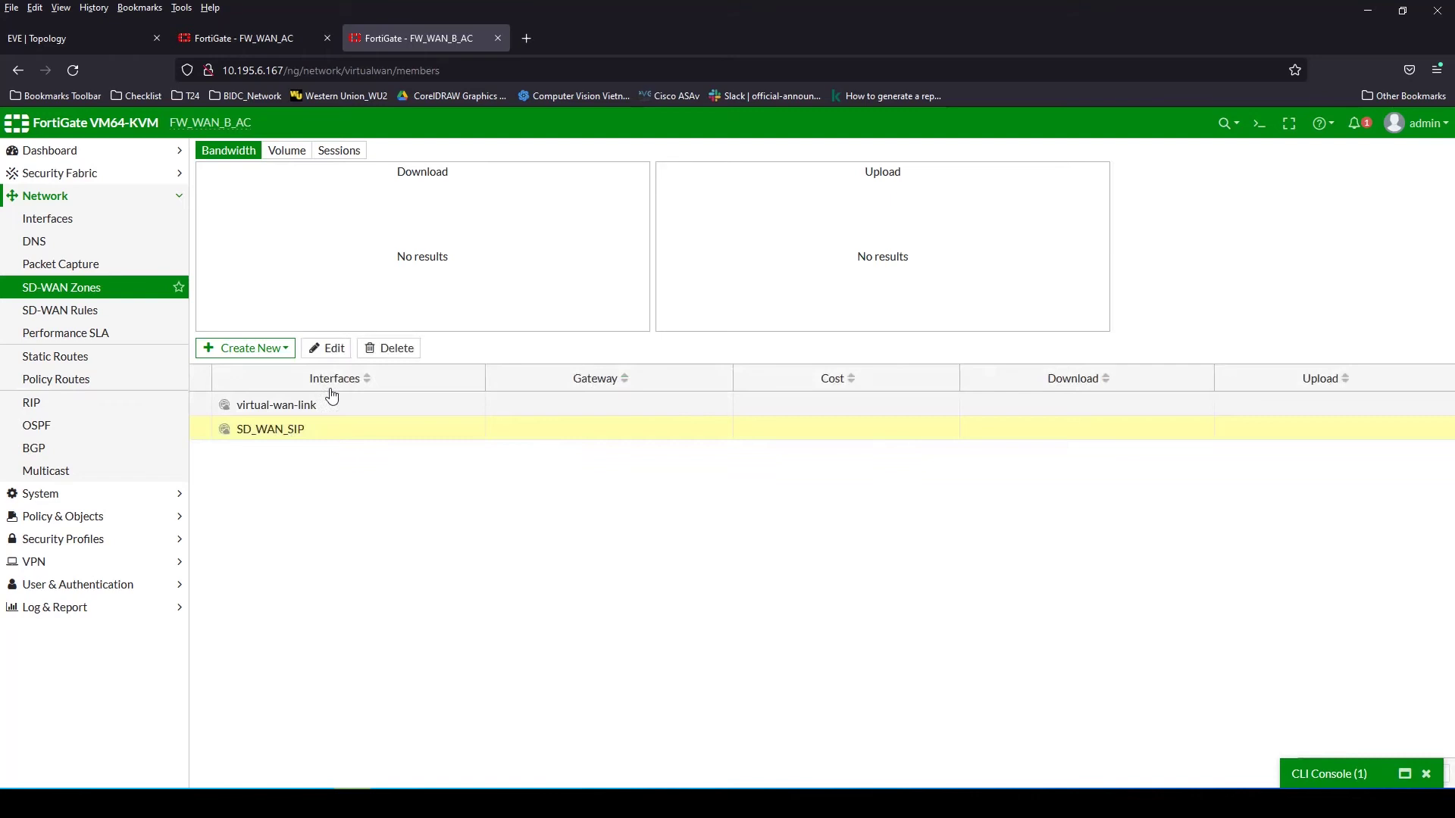
left_click(331, 348)
left_click(500, 215)
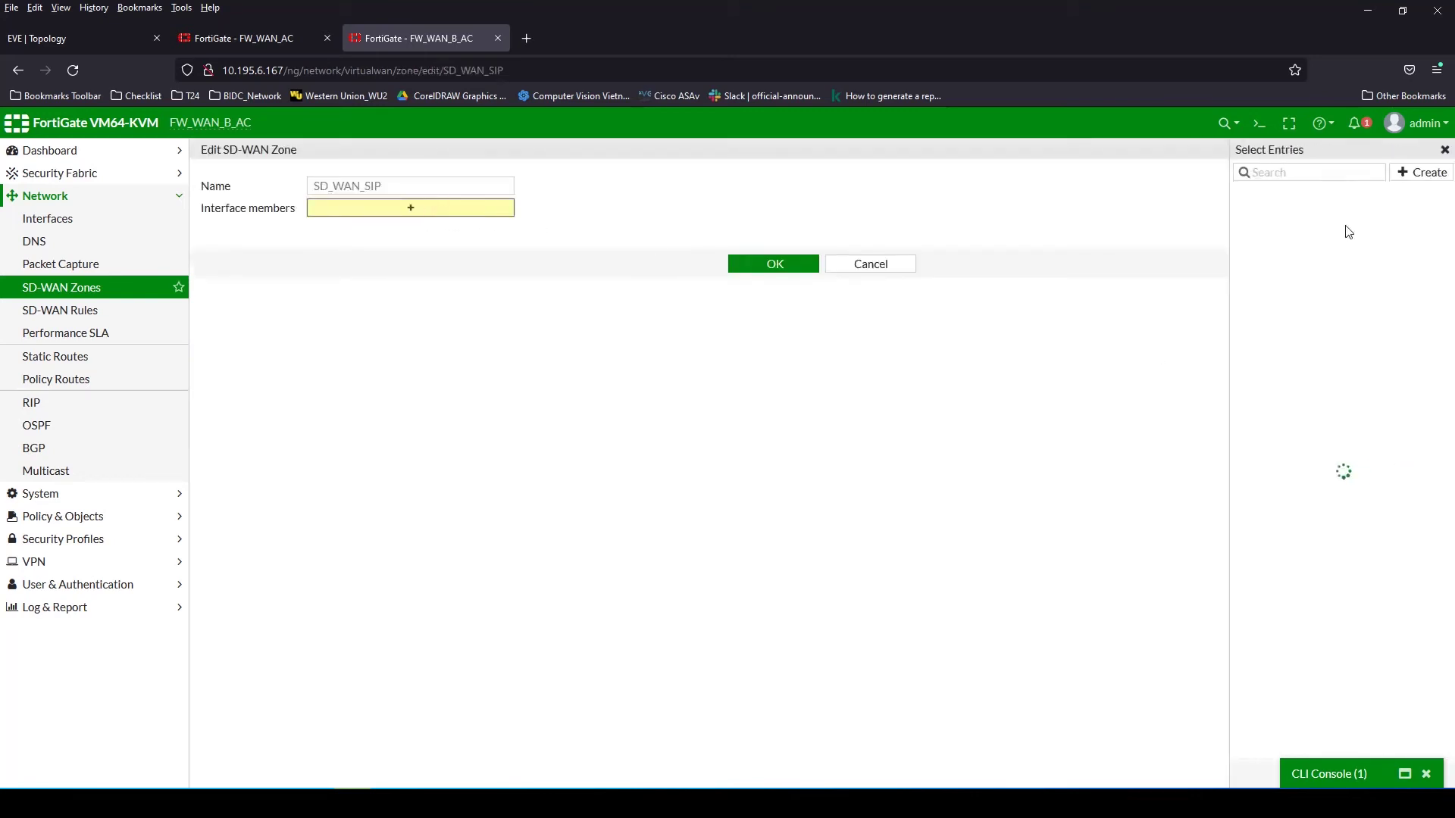
left_click(880, 266)
left_click(61, 219)
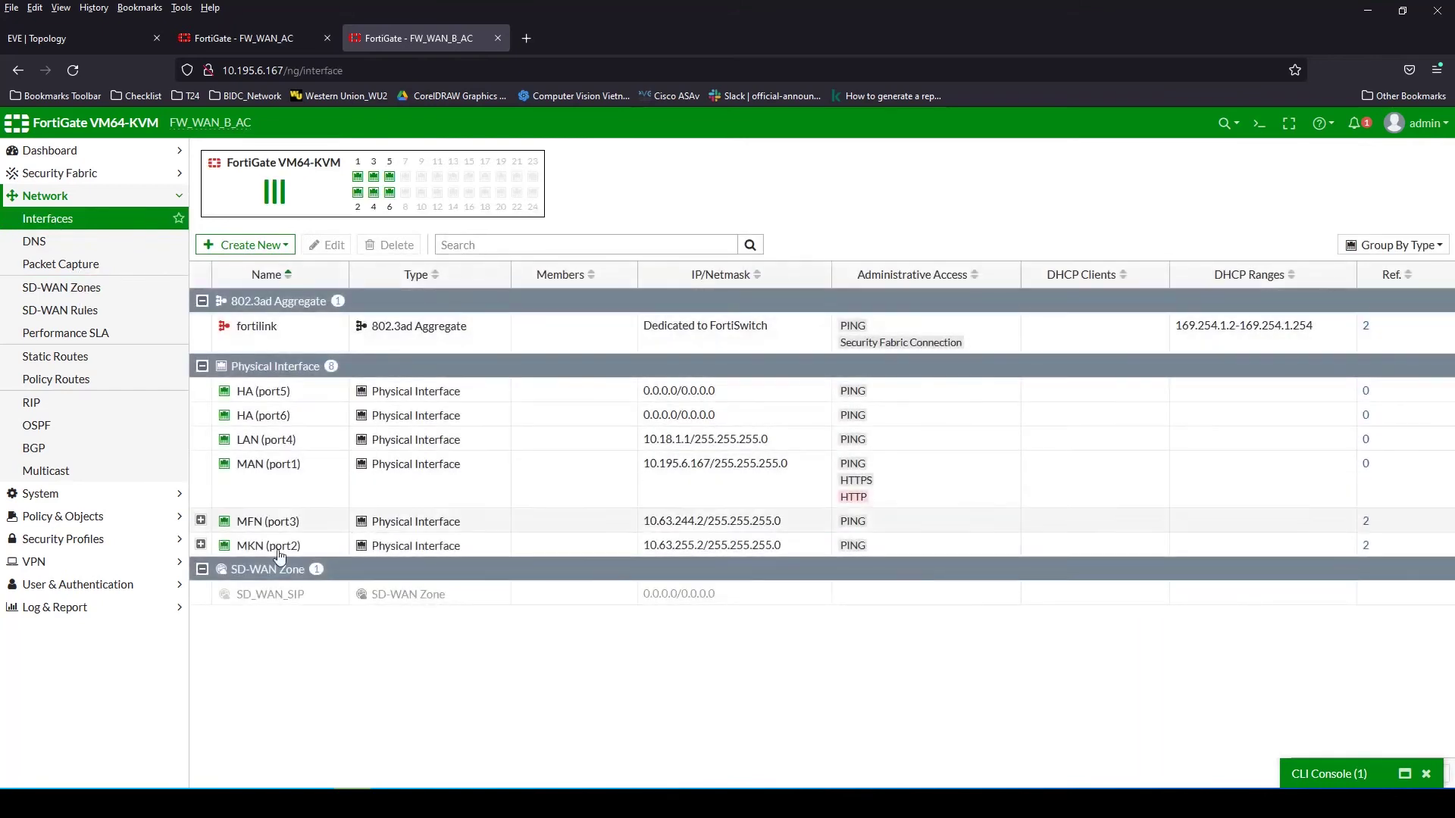
Expand MFN (port3) to view the VPN_MFN tunnel interface, then return to SD-WAN Zones
left_click(242, 596)
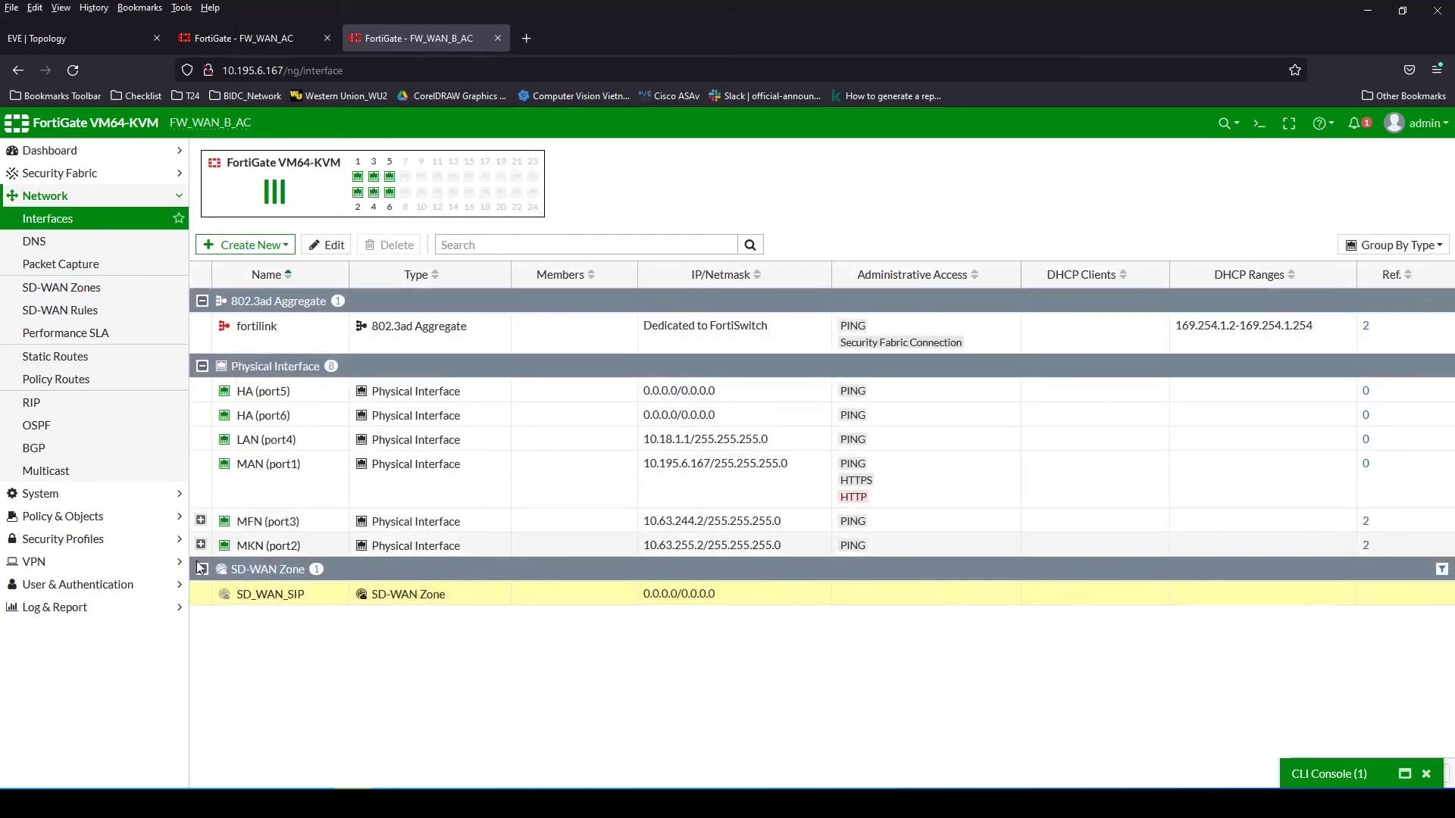
left_click(202, 521)
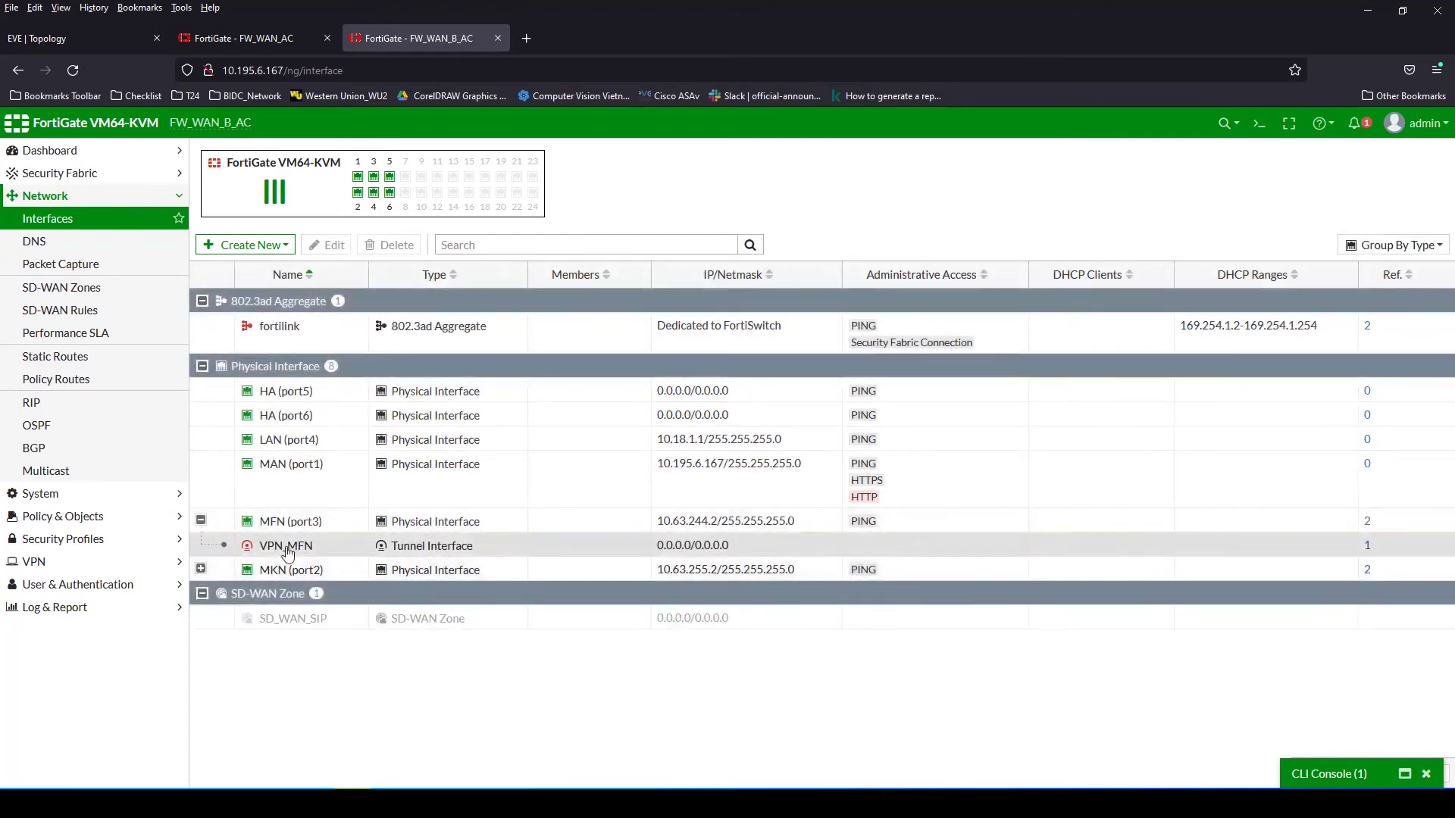
left_click(281, 545)
left_click(285, 618)
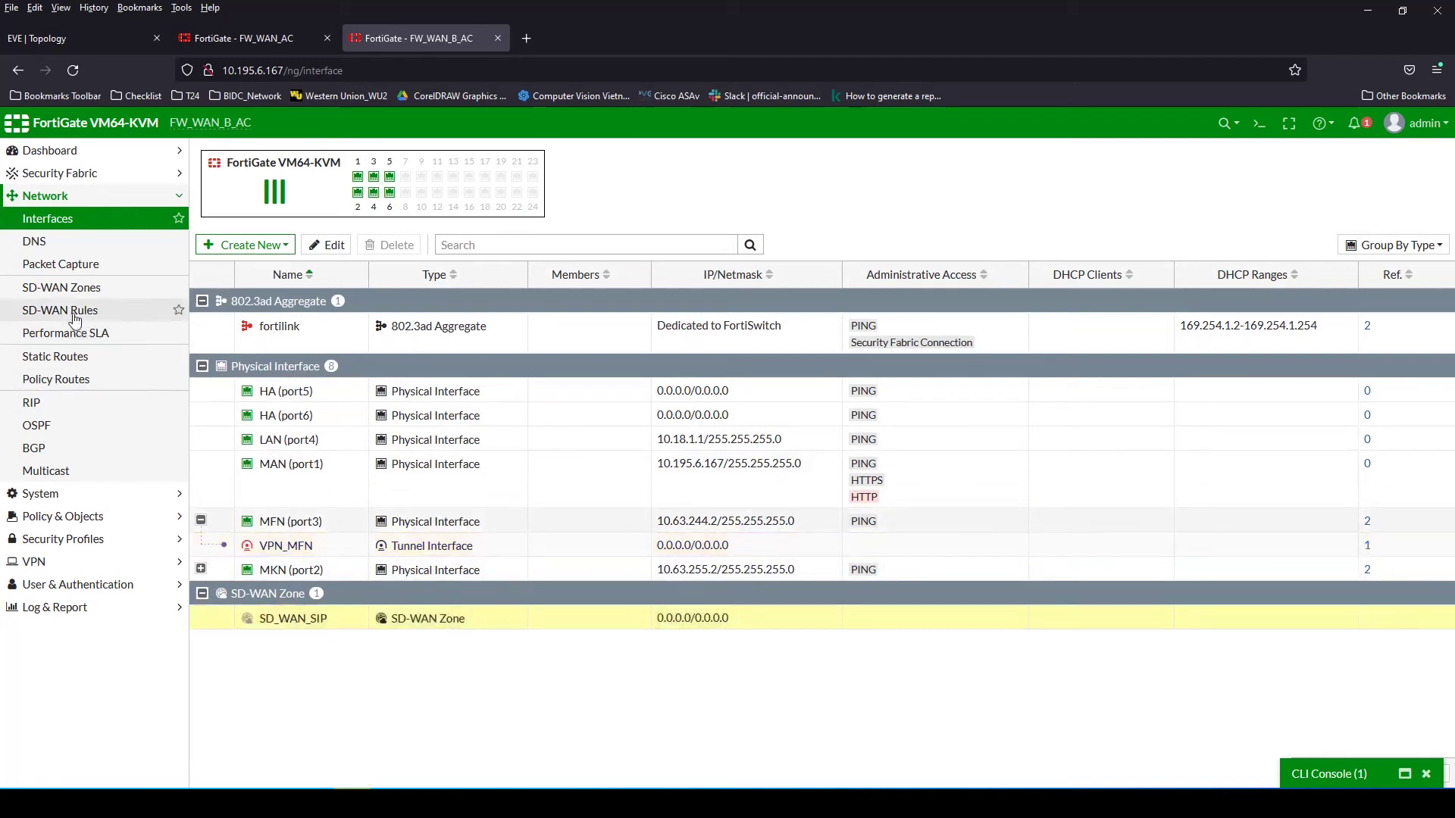
left_click(62, 287)
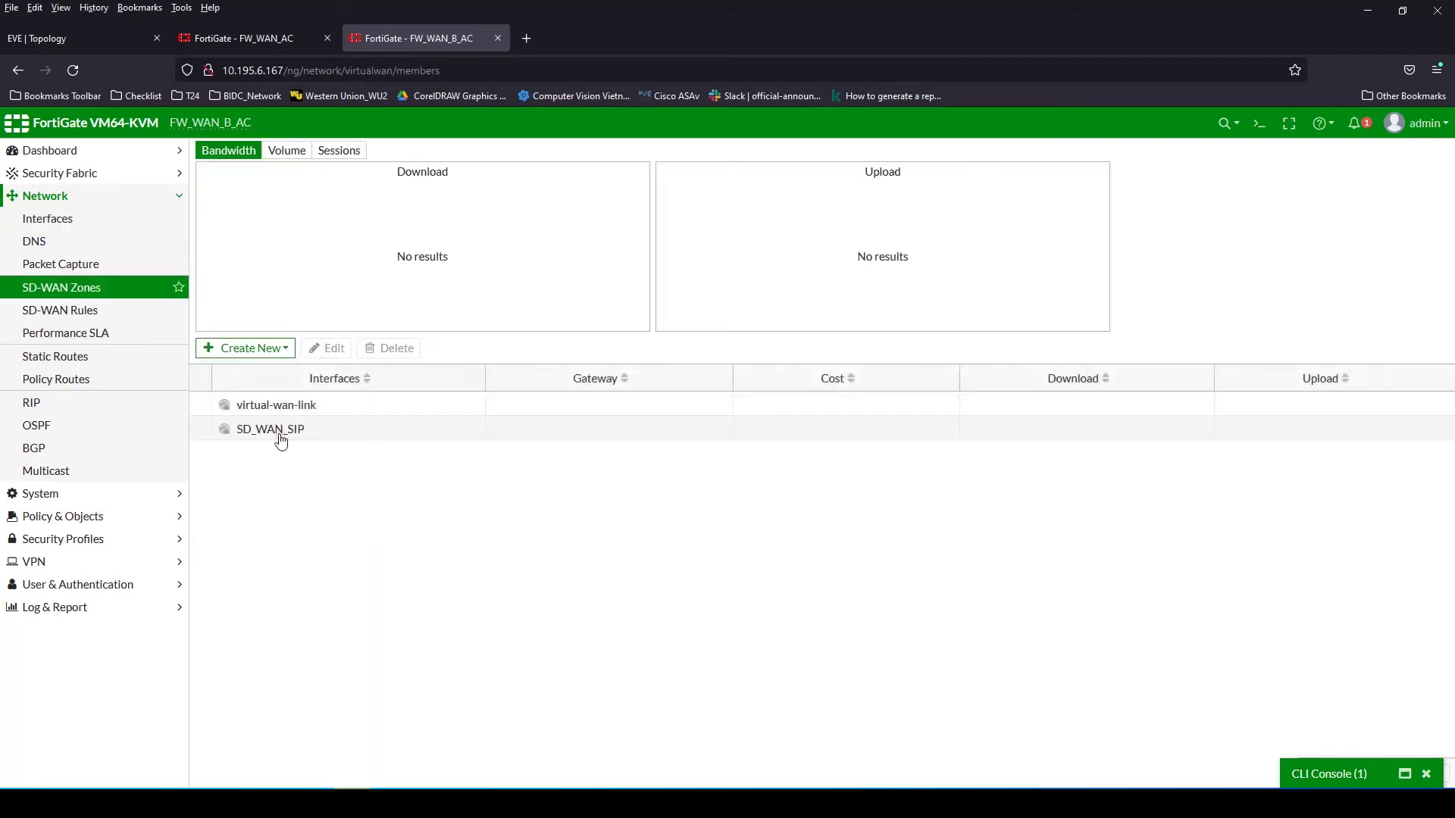
Open SD_WAN_SIP and a new member form, then back out without changes
left_click(327, 443)
double_click(311, 442)
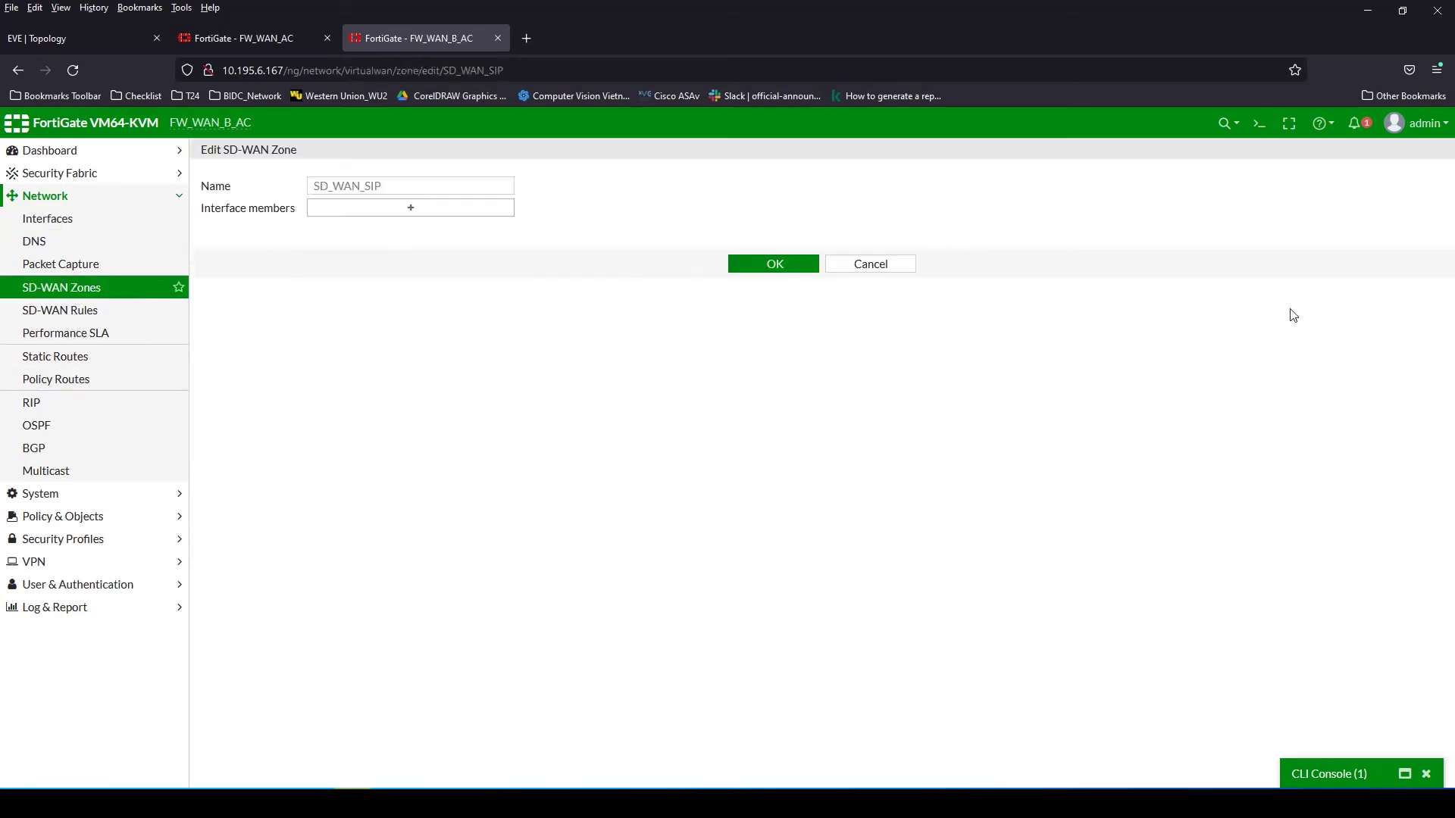
left_click(433, 220)
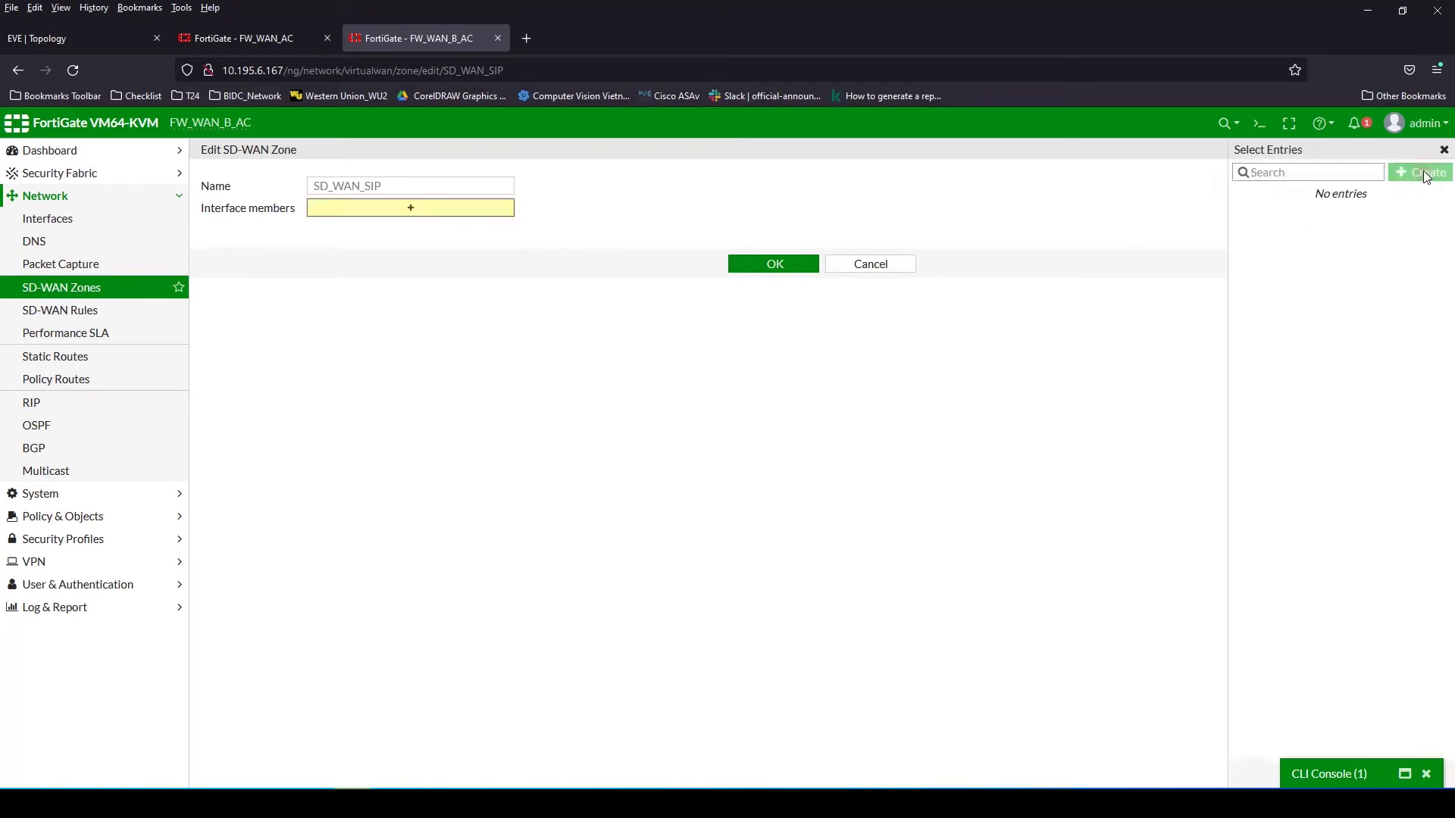
left_click(1436, 171)
left_click(1442, 152)
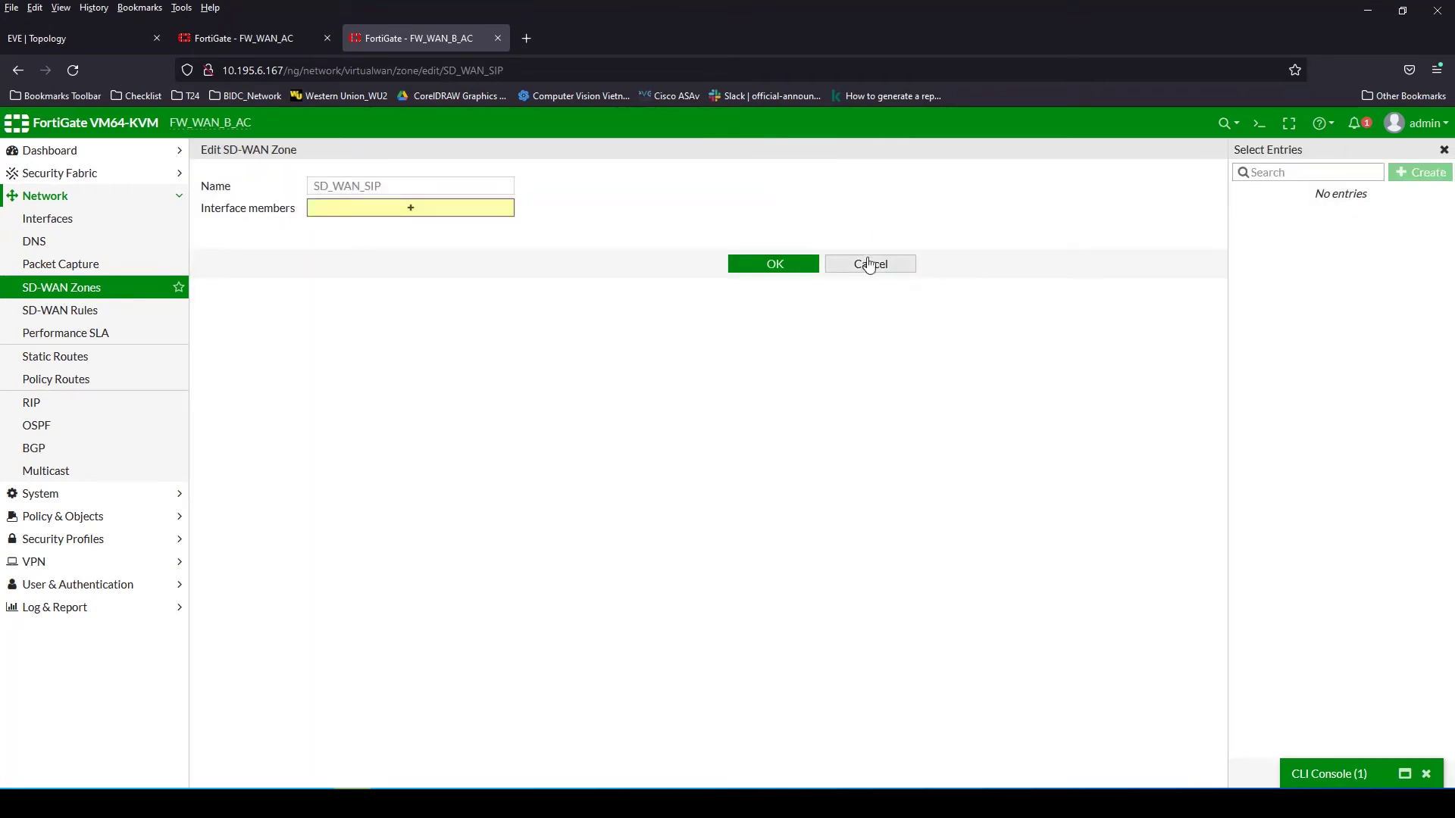
left_click(880, 263)
left_click(61, 225)
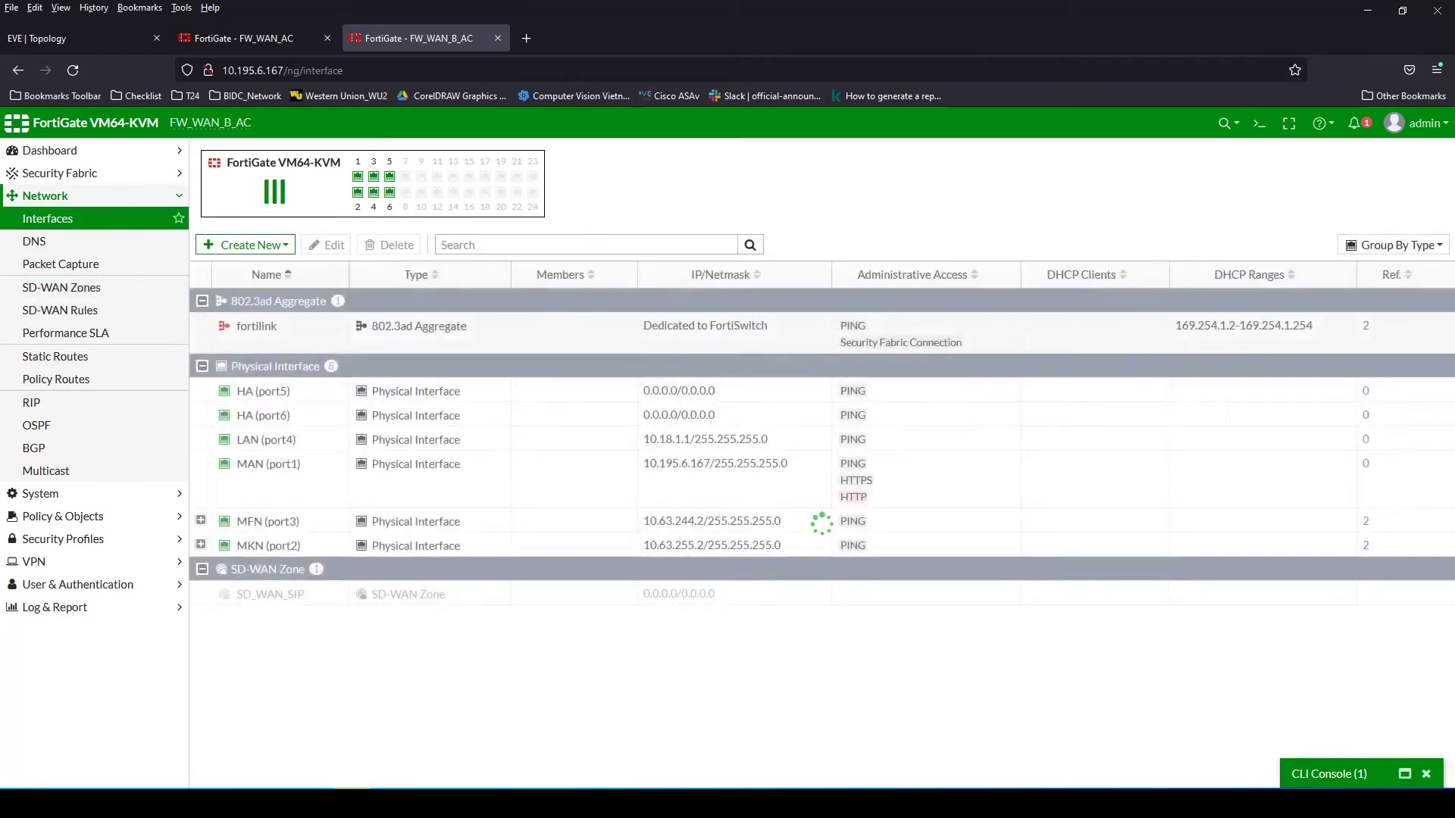
key("alt+Left")
Add MKN (port2) as a new SD-WAN member of SD_WAN_SIP
left_click(262, 434)
left_click(326, 348)
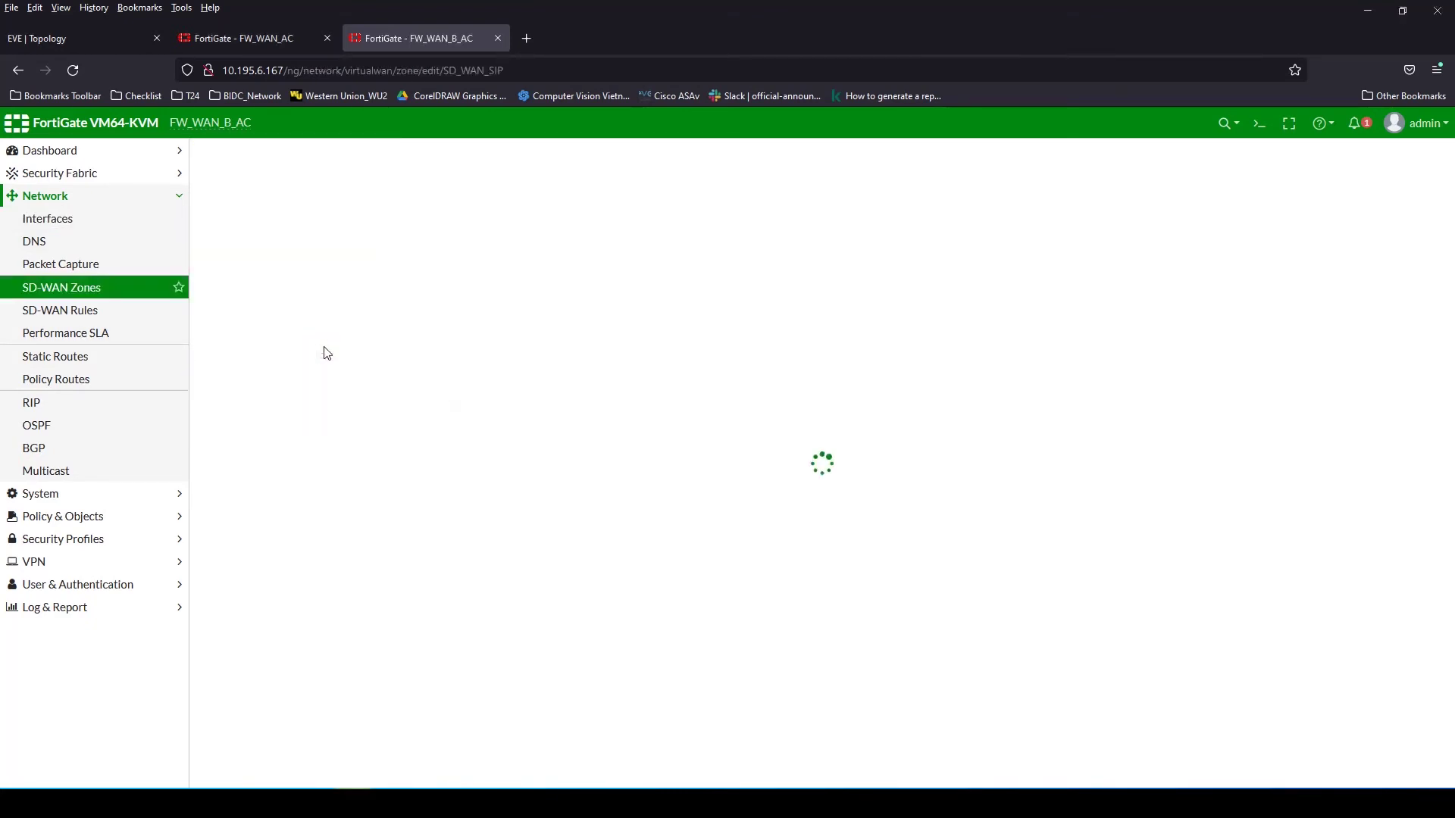
left_click(420, 209)
left_click(1419, 172)
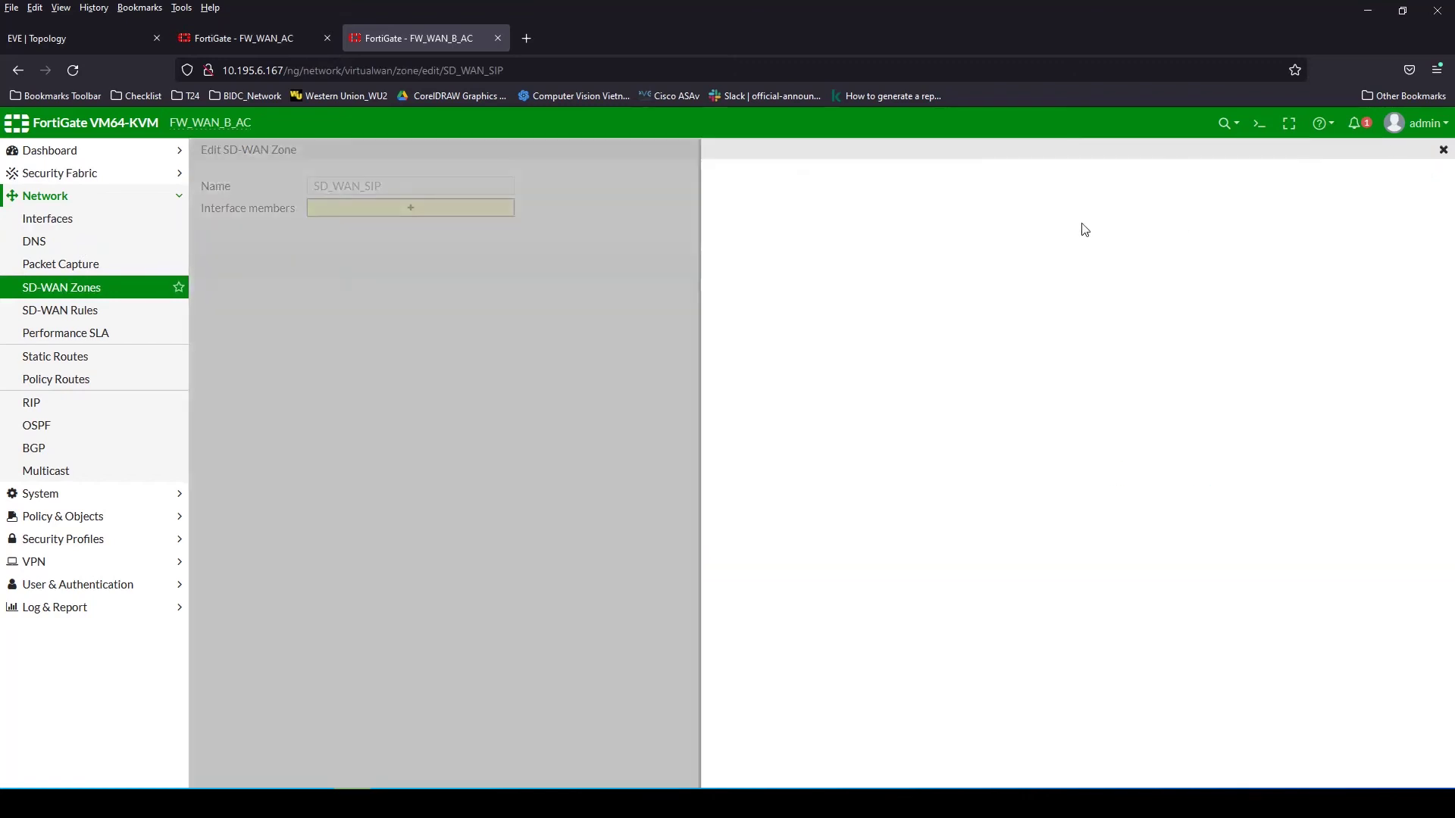
left_click(866, 192)
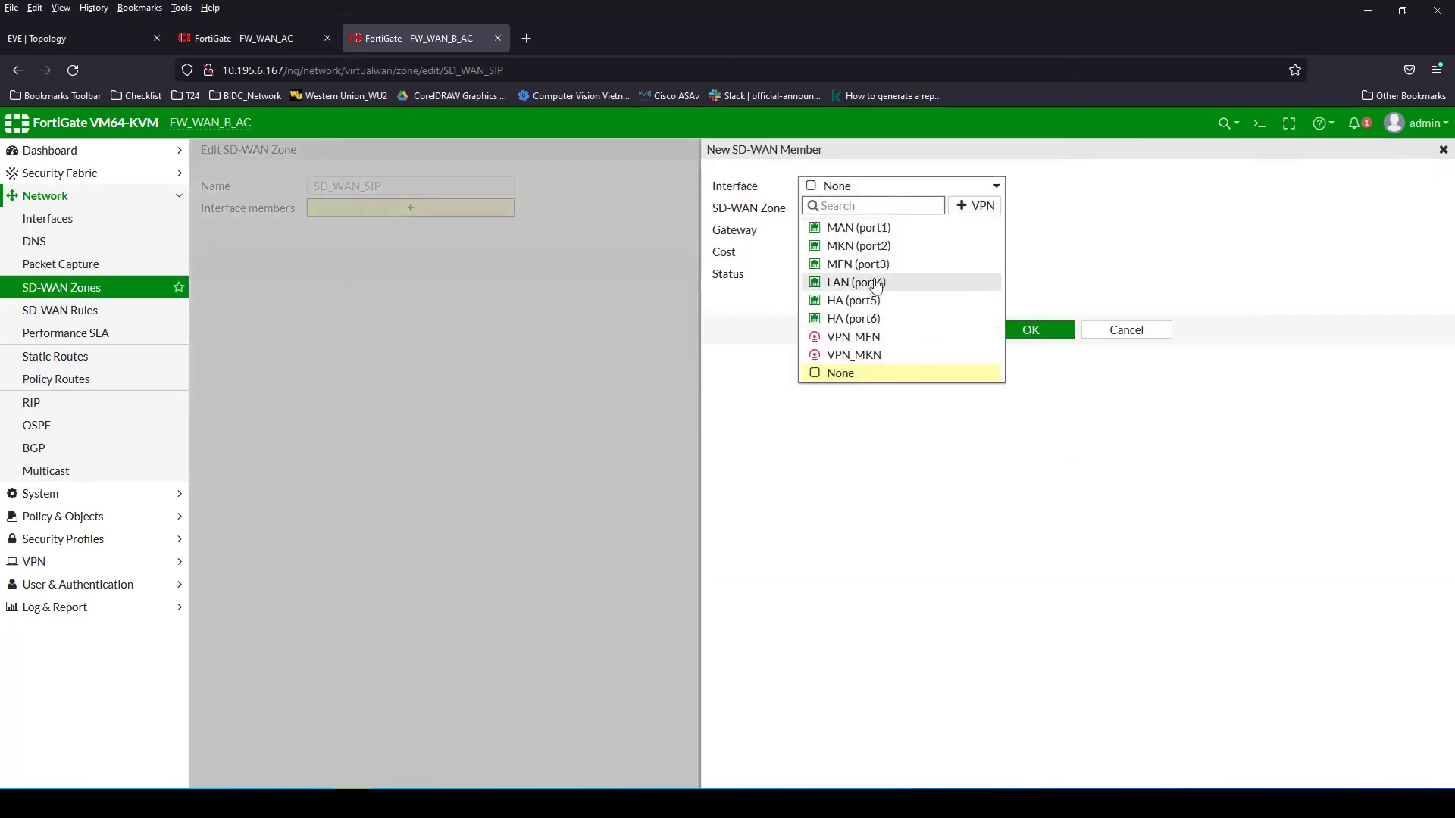
left_click(860, 245)
left_click(1038, 330)
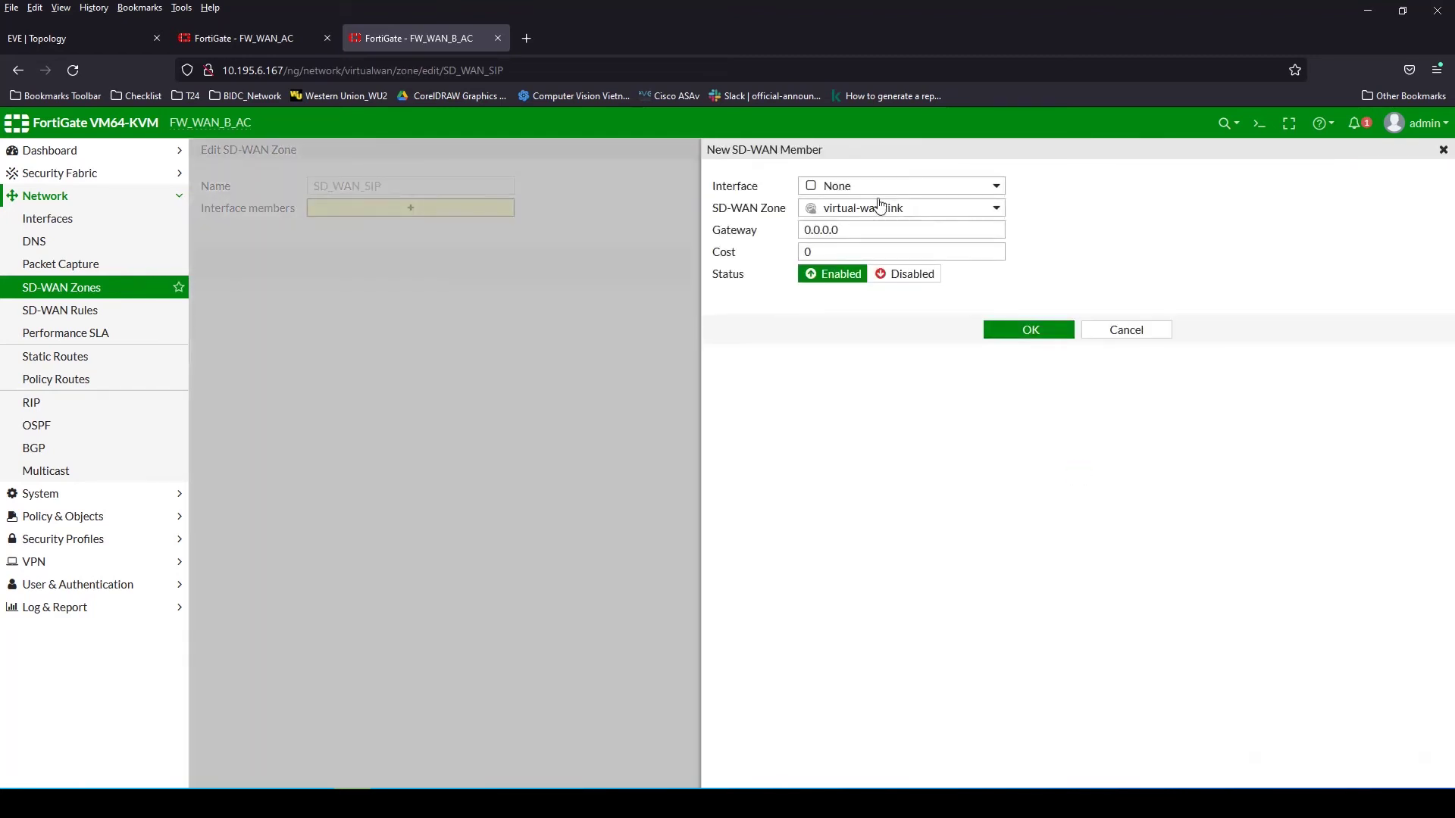
Add MFN (port3) as a second member and save the zone
left_click(883, 187)
left_click(871, 246)
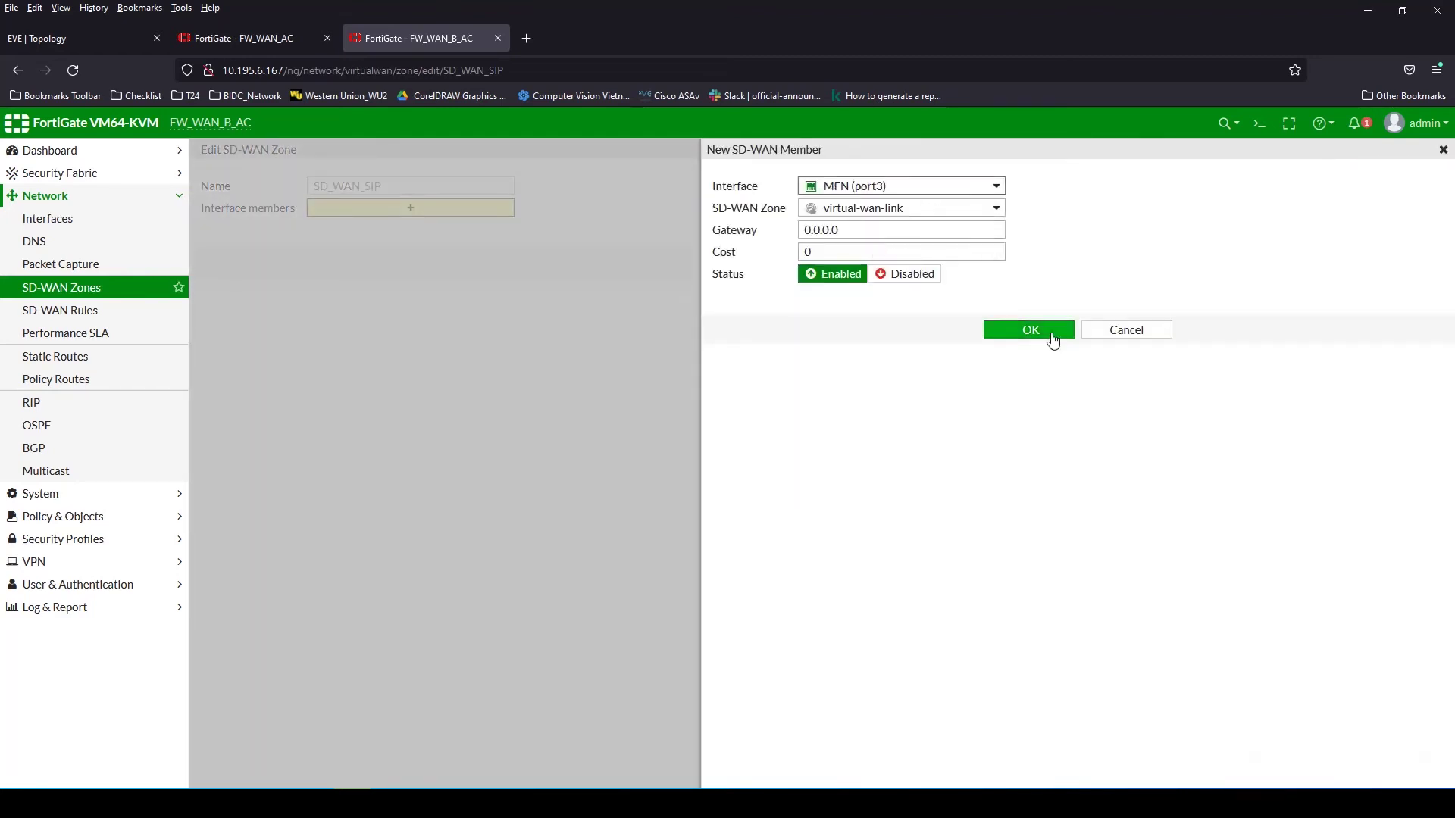
left_click(1045, 330)
left_click(1292, 209)
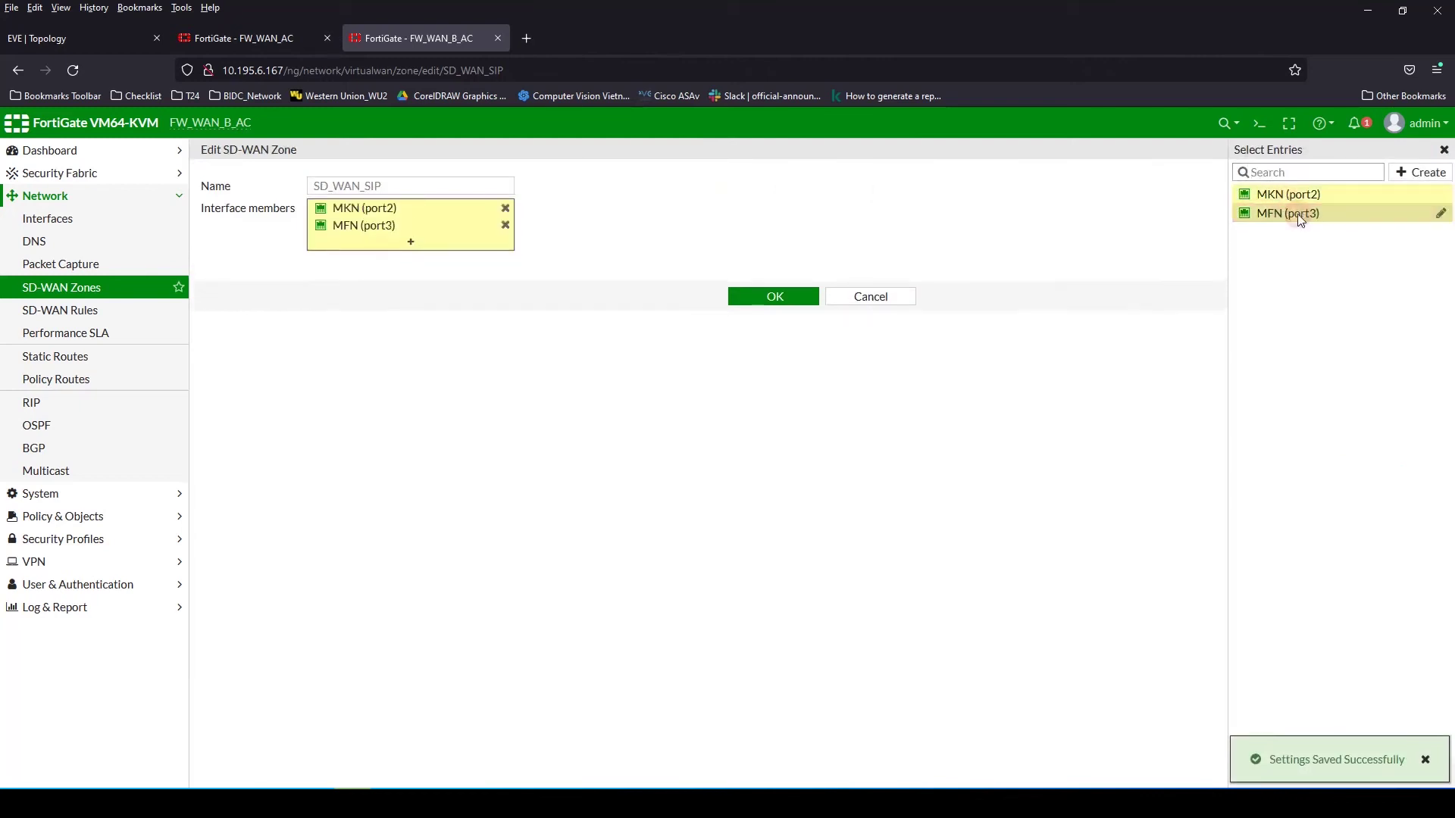
left_click(773, 302)
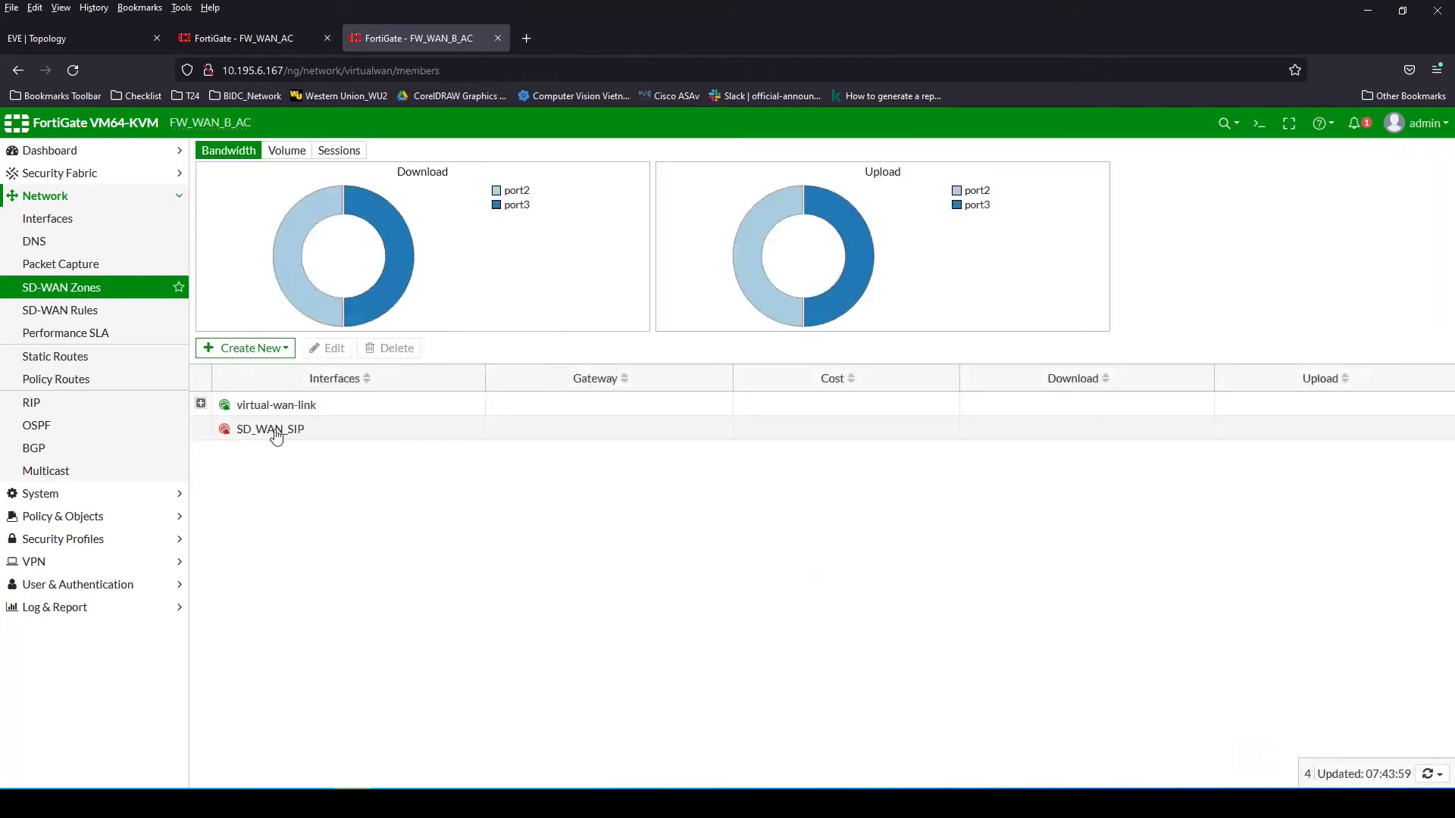
Reopen SD_WAN_SIP to confirm both ports are members, save, and expand it in the list
left_click(276, 429)
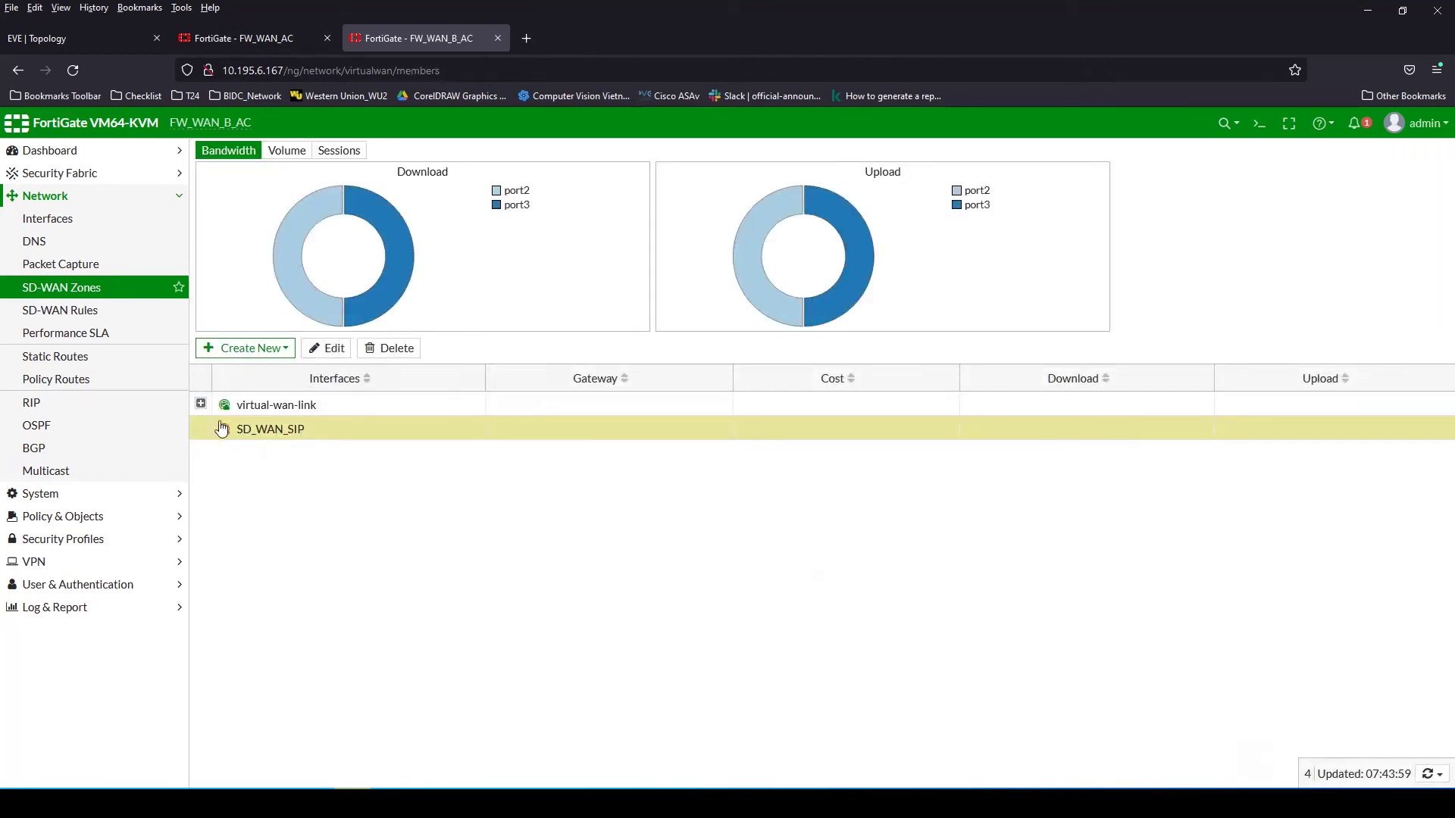
left_click(282, 410)
double_click(270, 429)
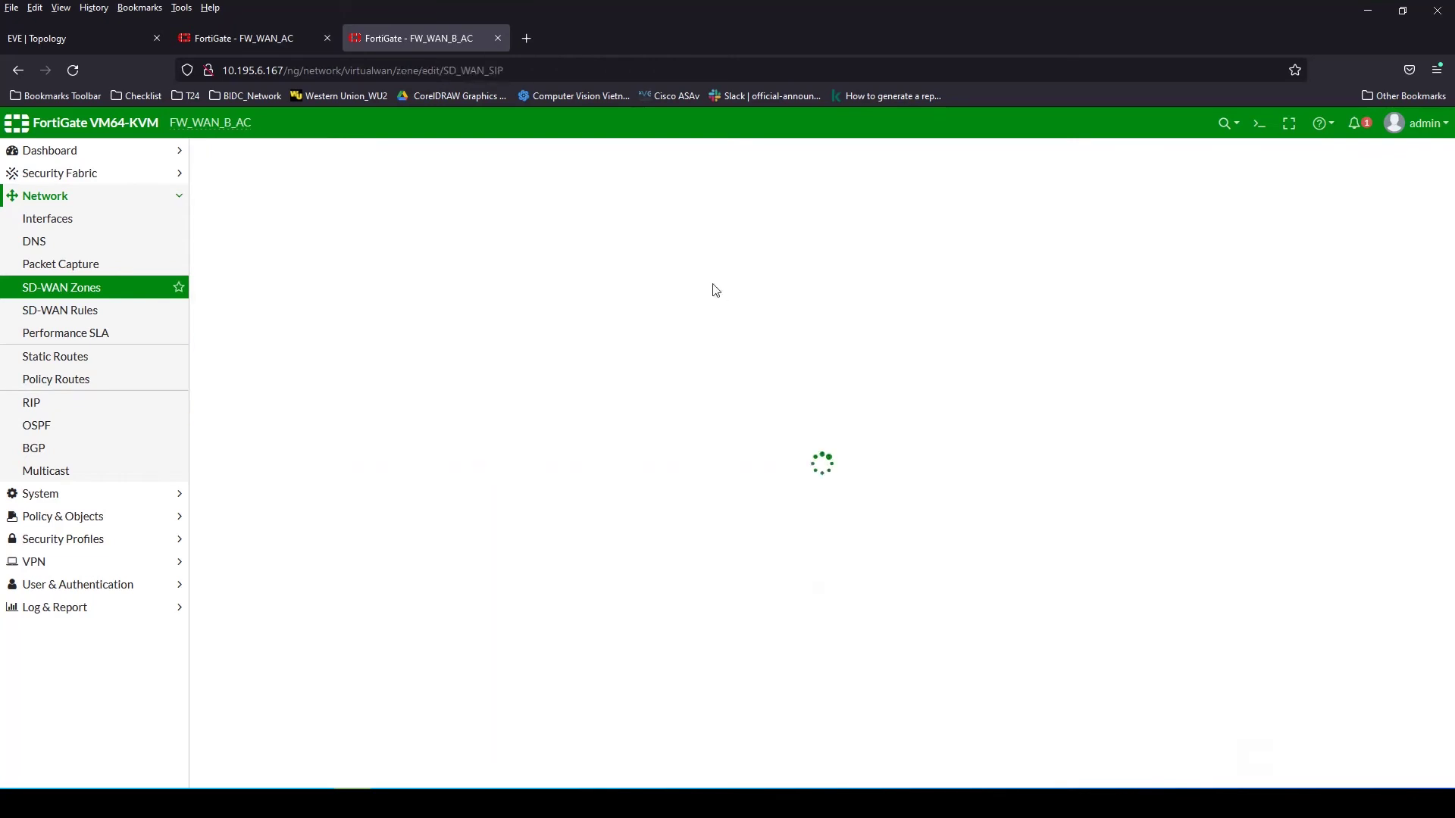
left_click(414, 215)
left_click(1288, 194)
left_click(1289, 214)
left_click(788, 297)
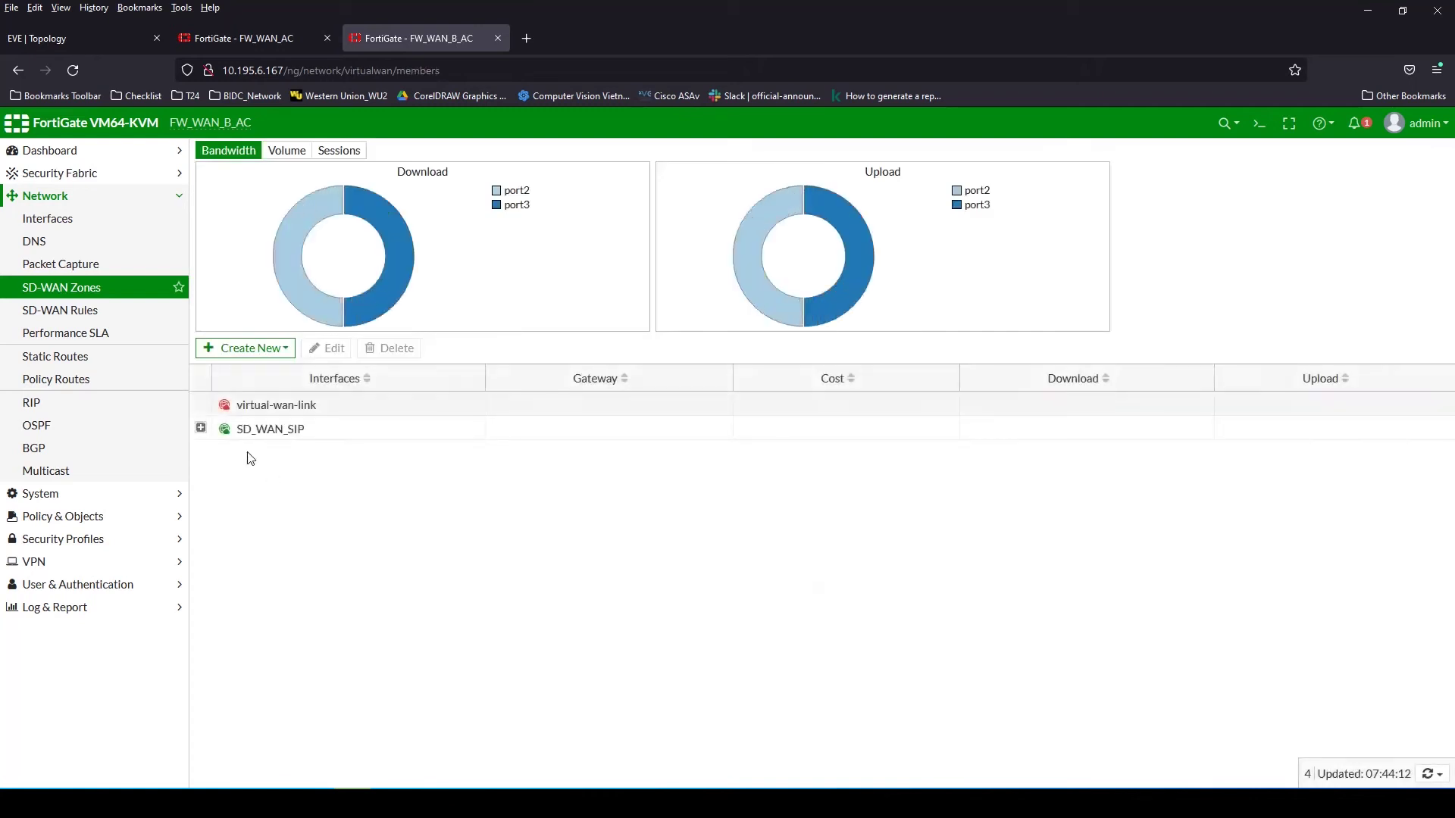
left_click(200, 429)
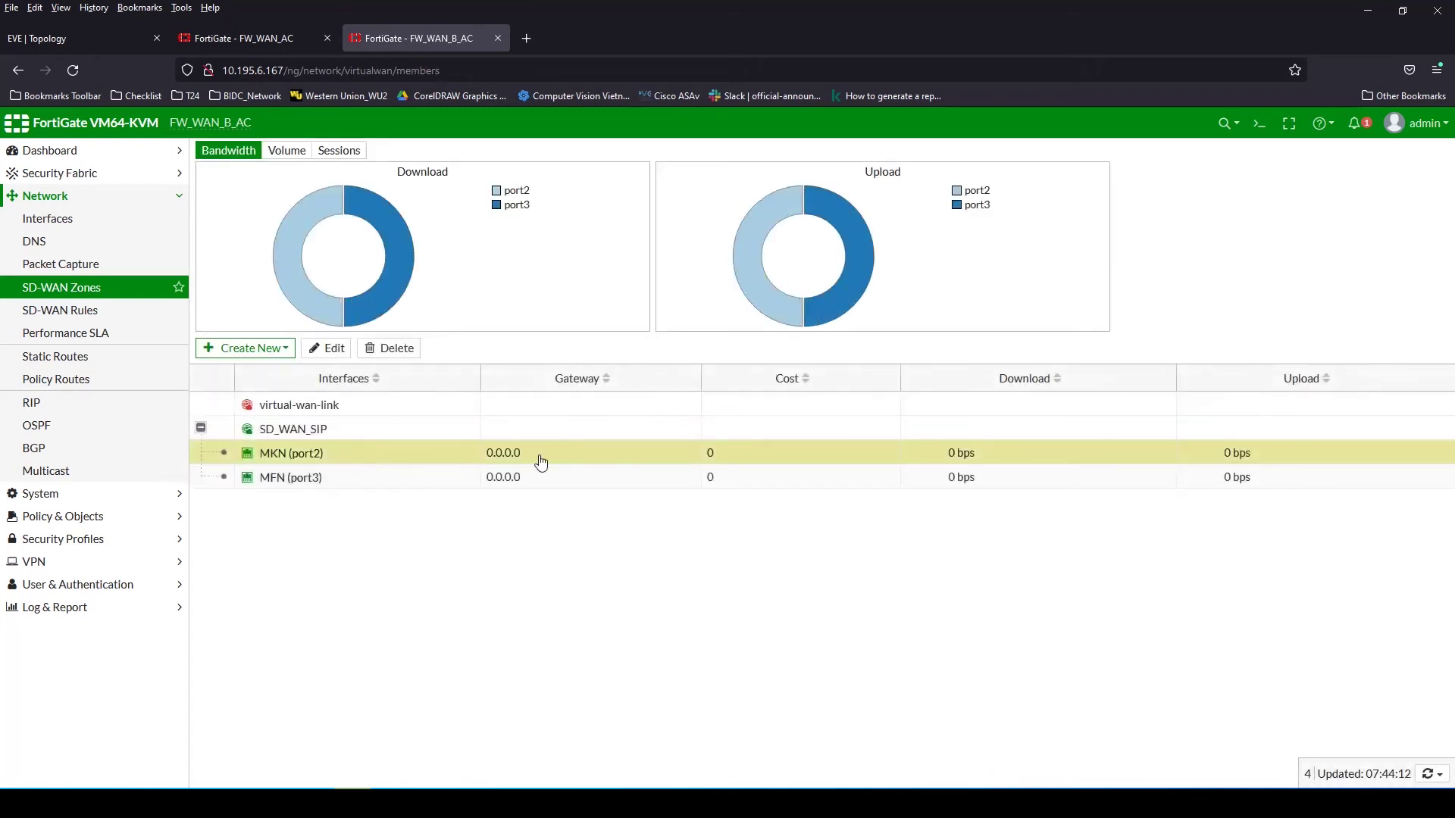
Open a console to router R_WAN2 and run 'show ip interface brief'
left_click(240, 38)
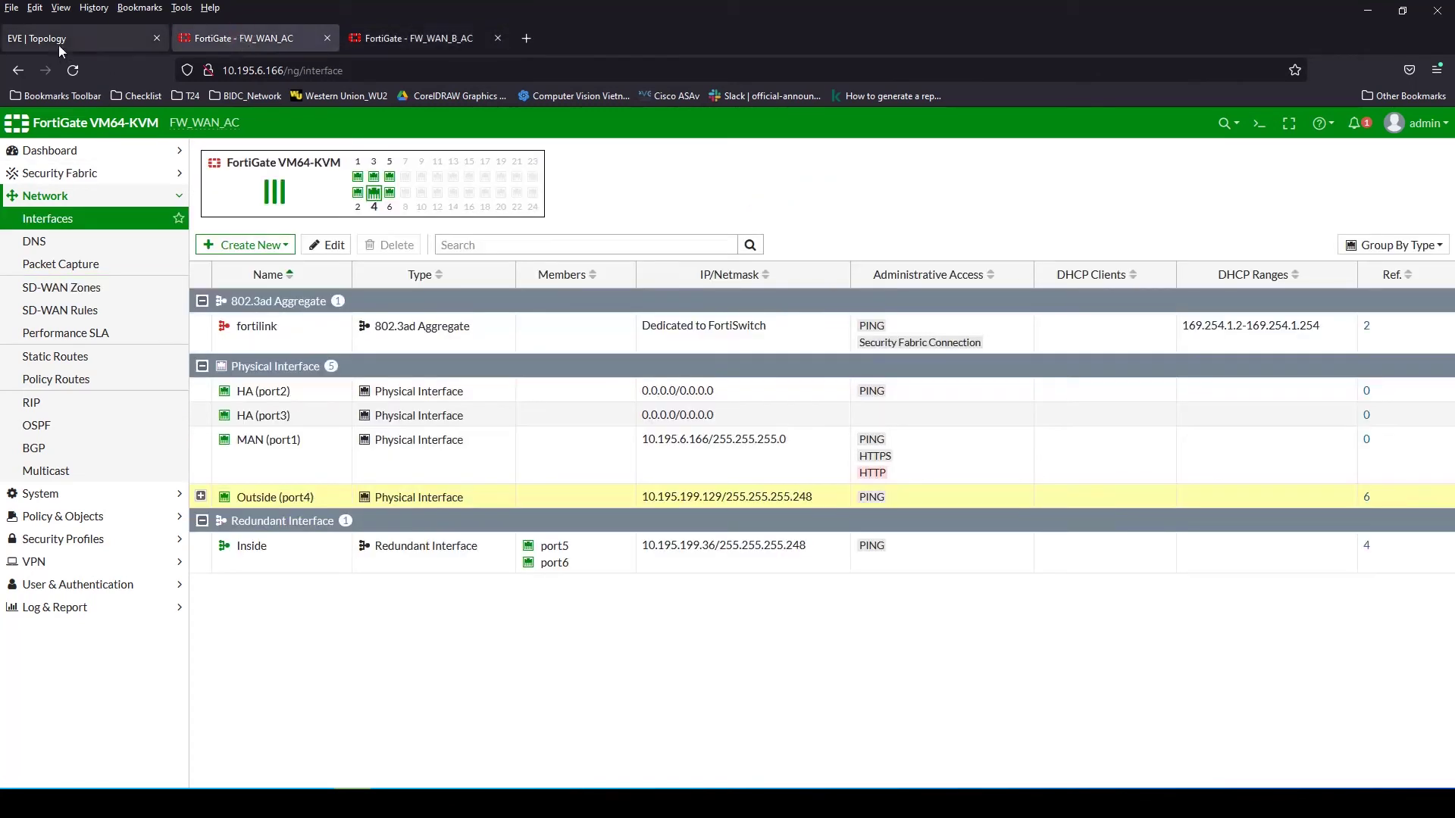
left_click(57, 39)
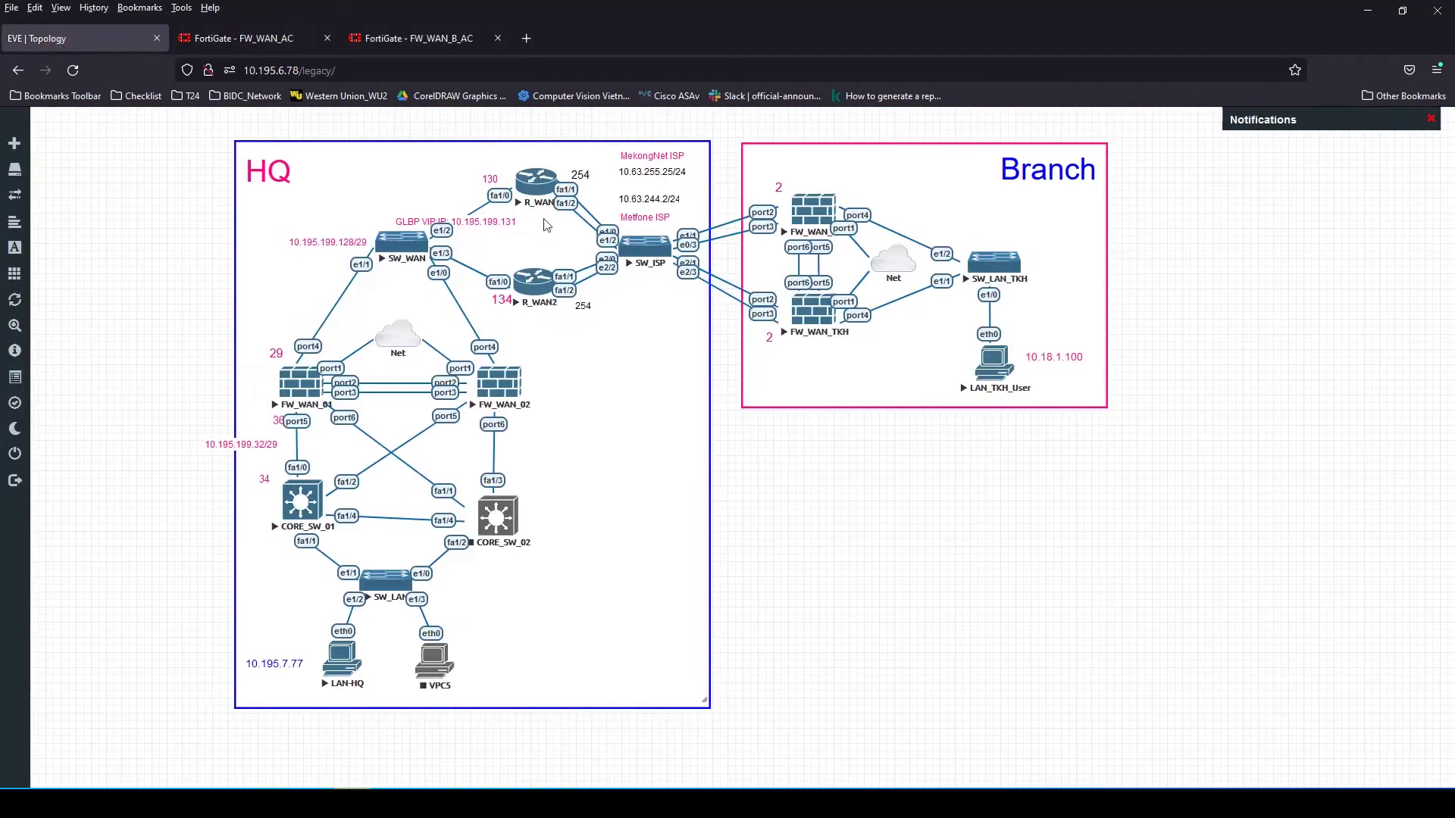
left_click(534, 294)
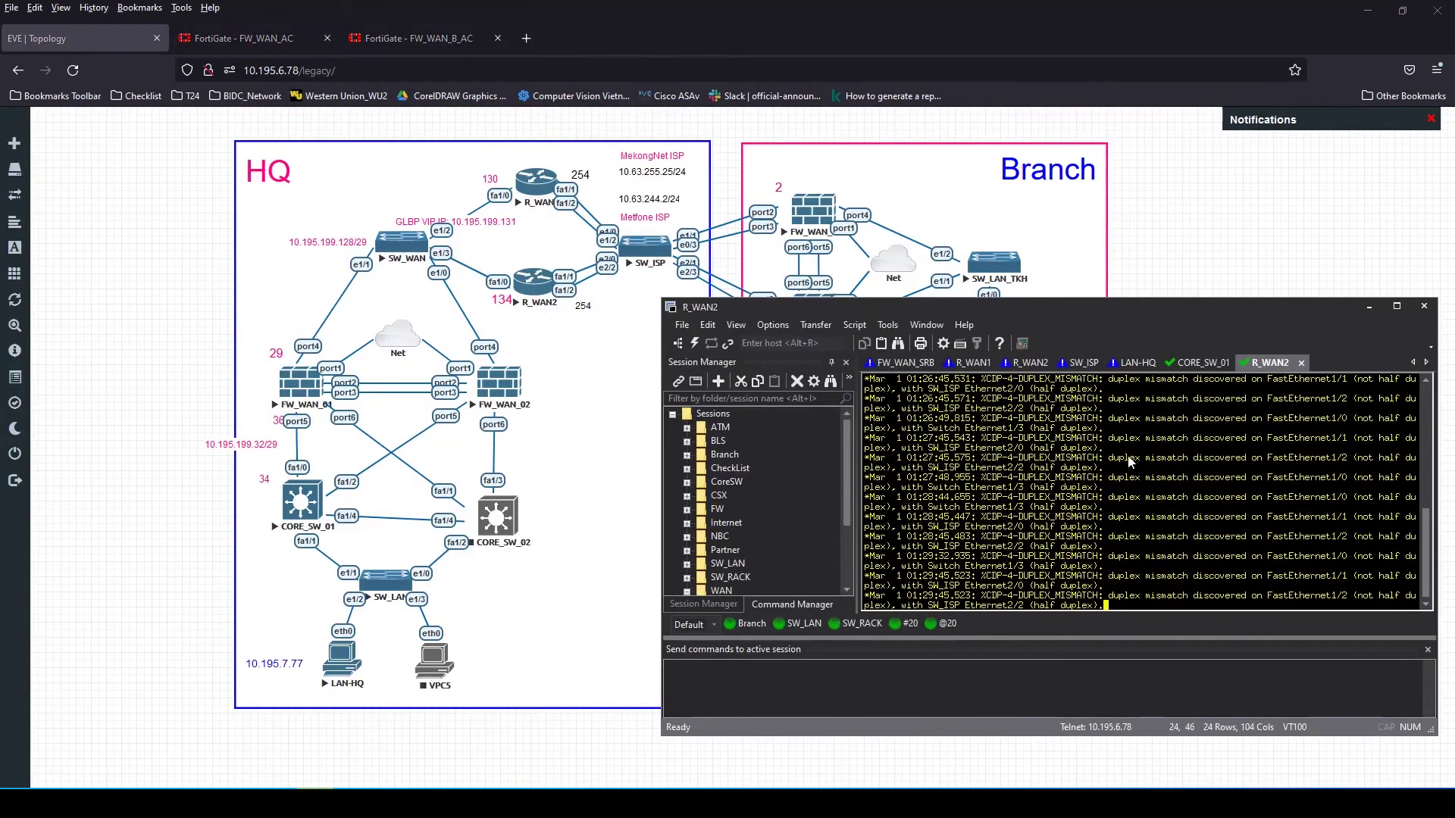
type("sh")
key("Tab")
type("ip")
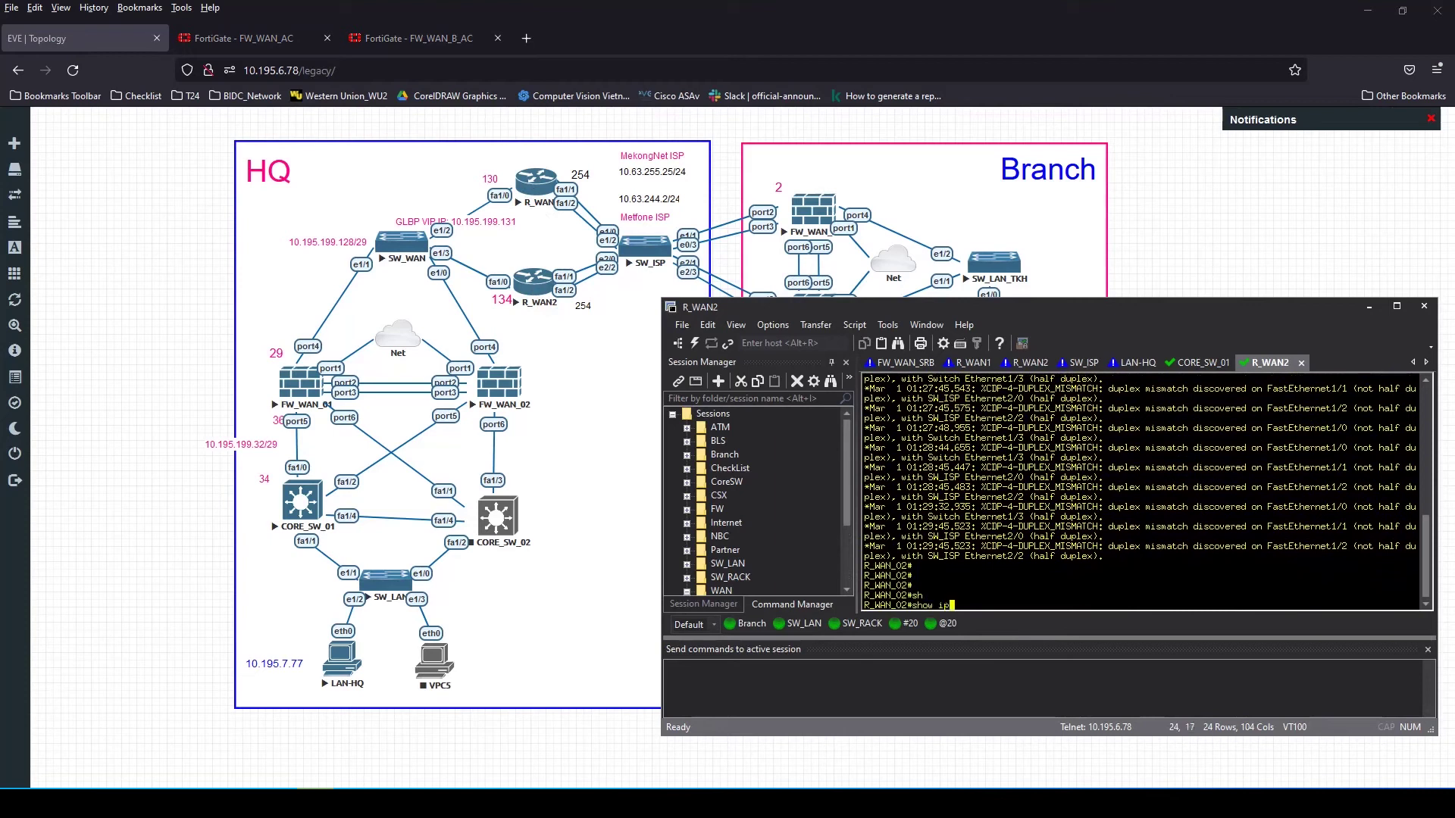
type(" inb")
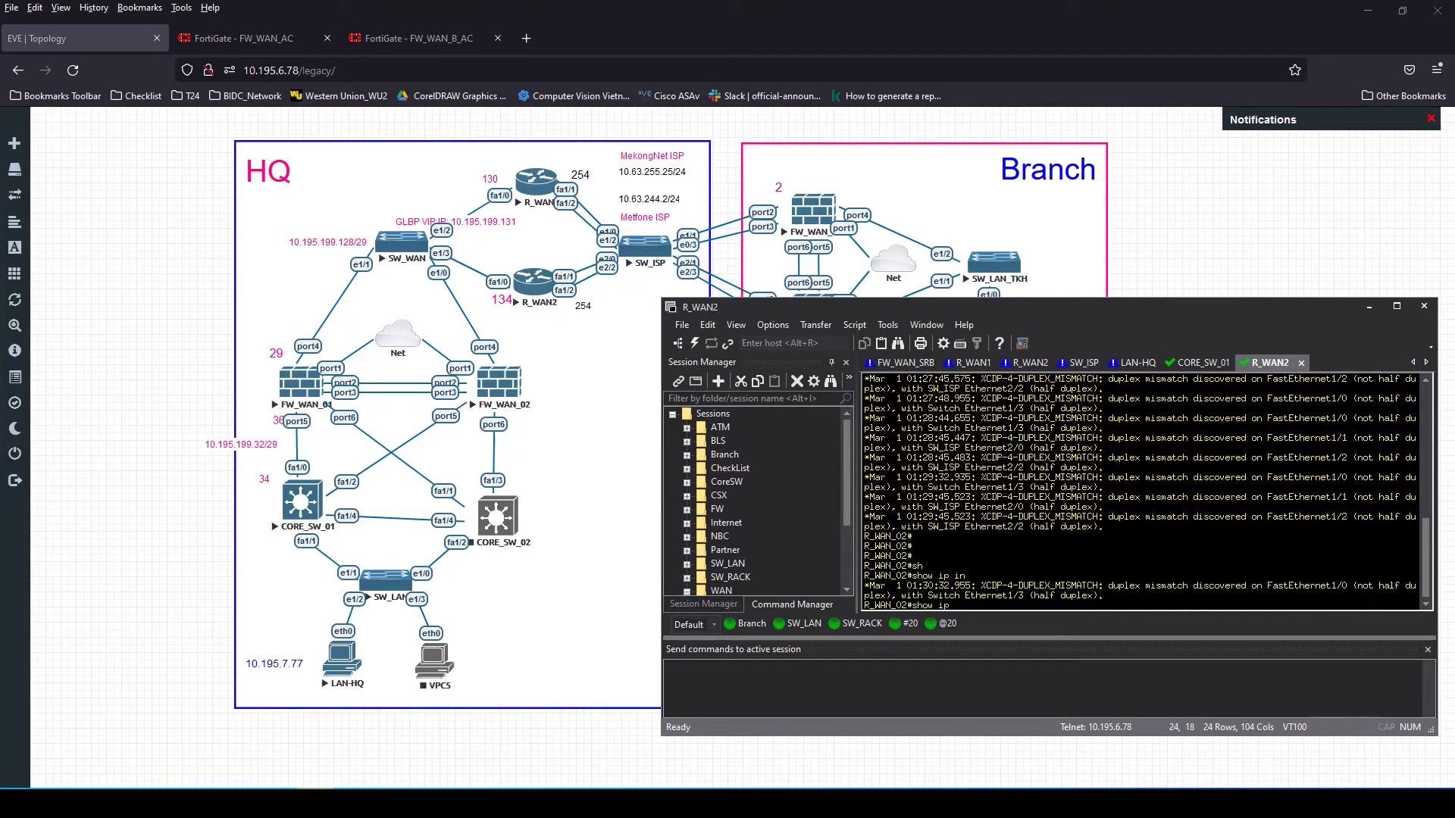
type("br")
key("Tab")
type("br")
key("Tab")
key("Return")
type("sh")
key("Tab")
type("ip")
type("ief")
key("Return")
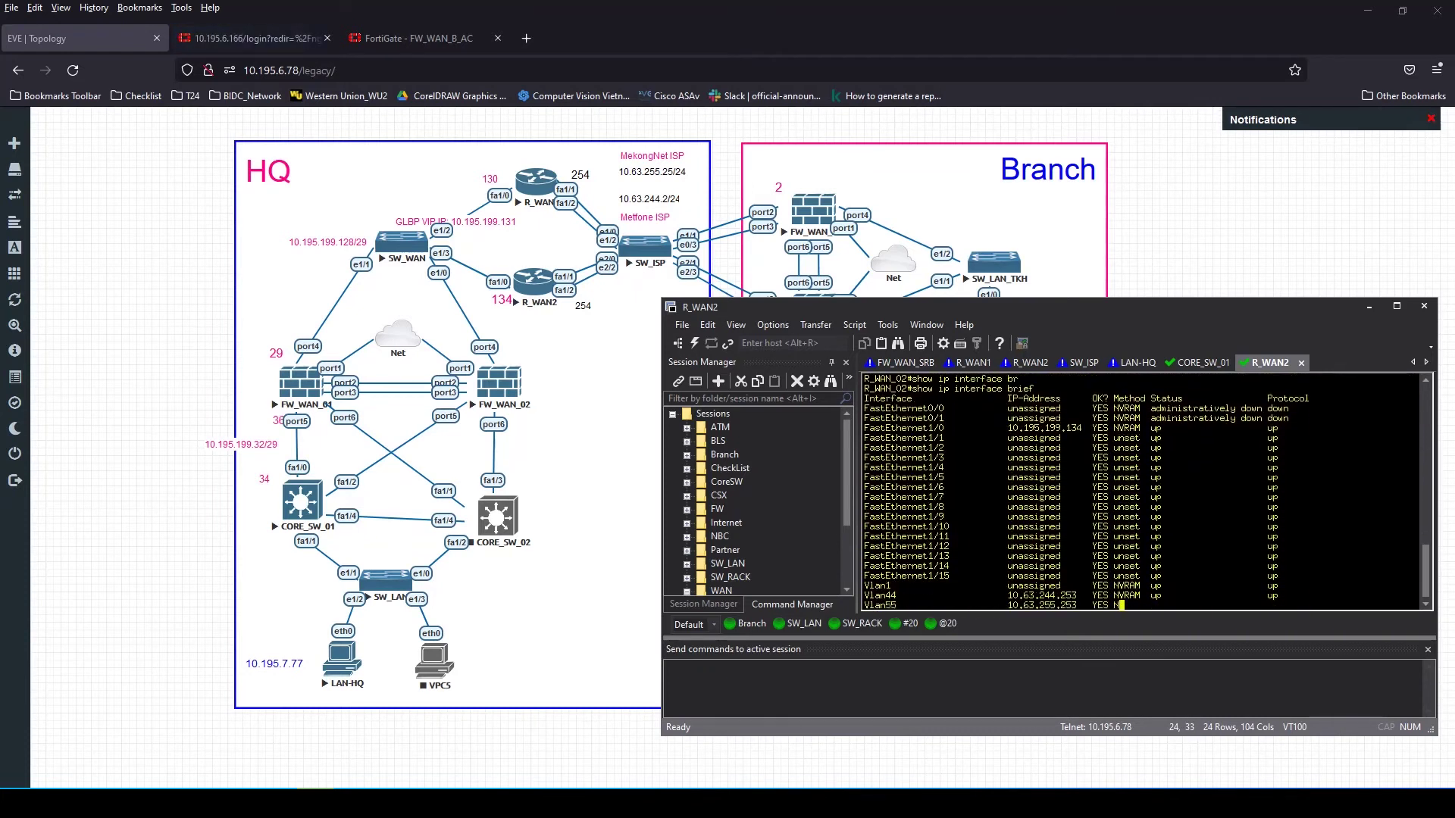
Copy the Vlan44 interface name and run 'show running-config interface Vlan44'
double_click(879, 545)
right_click(879, 553)
left_click(913, 558)
key("Return")
key("Return")
key("Return")
type("sho")
key("Tab")
type("run")
key("Tab")
type("int")
key("Tab")
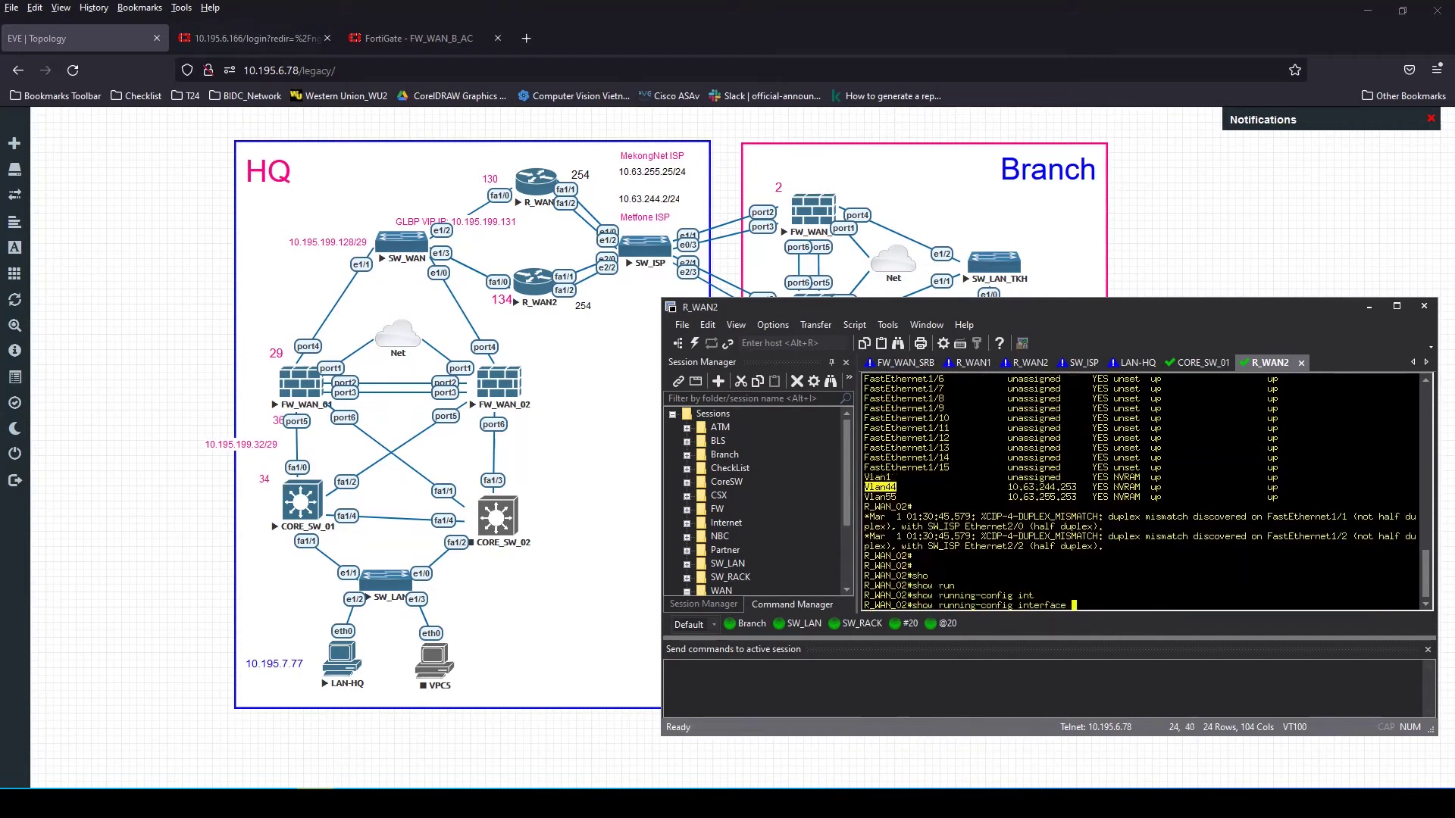
type("Vlan44")
key("Return")
Copy GLBP address 10.63.244.1 and return to FW_WAN_B_AC's SD-WAN zones page
double_click(927, 557)
right_click(972, 555)
left_click(985, 562)
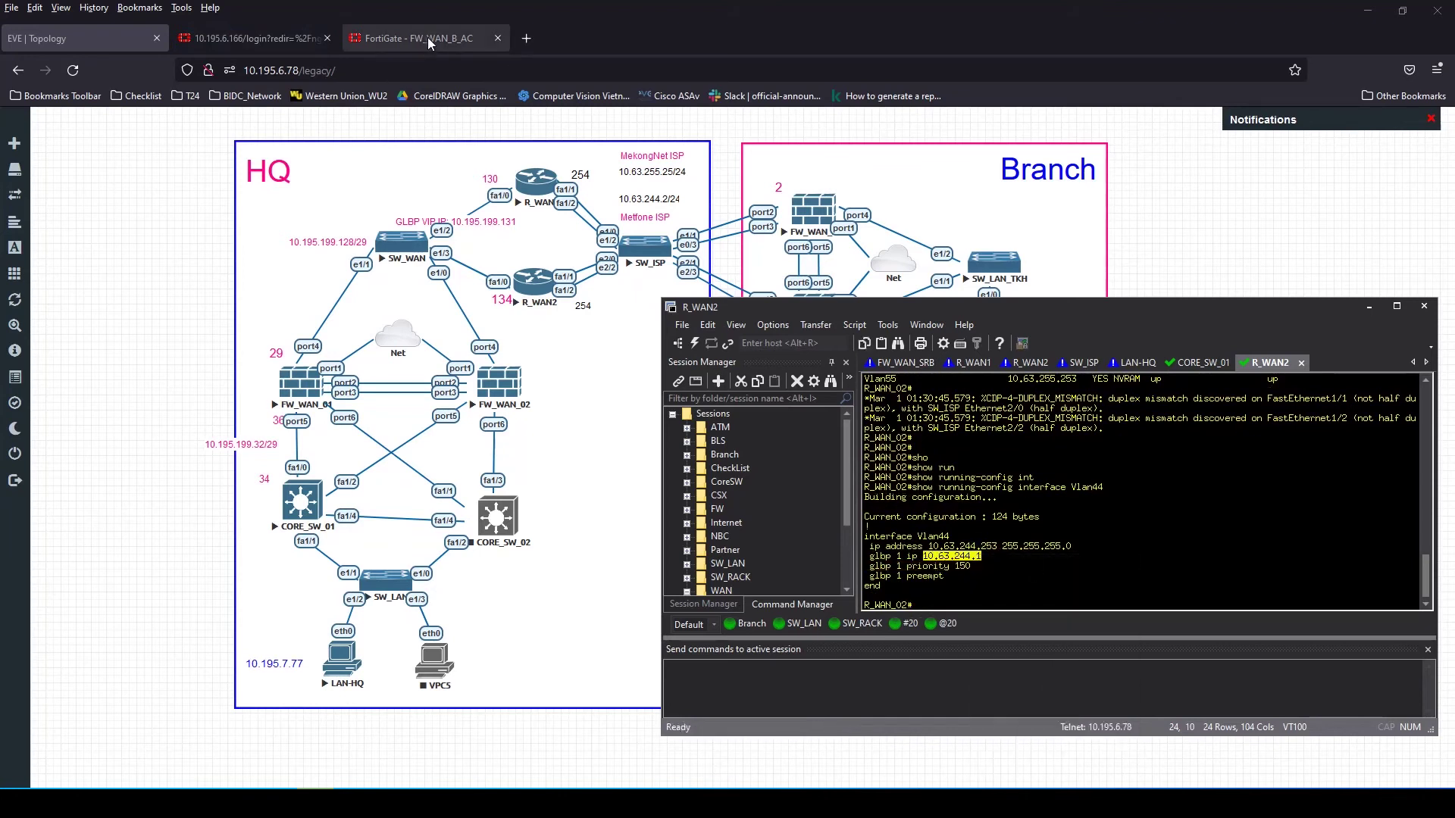
left_click(428, 39)
left_click(1369, 307)
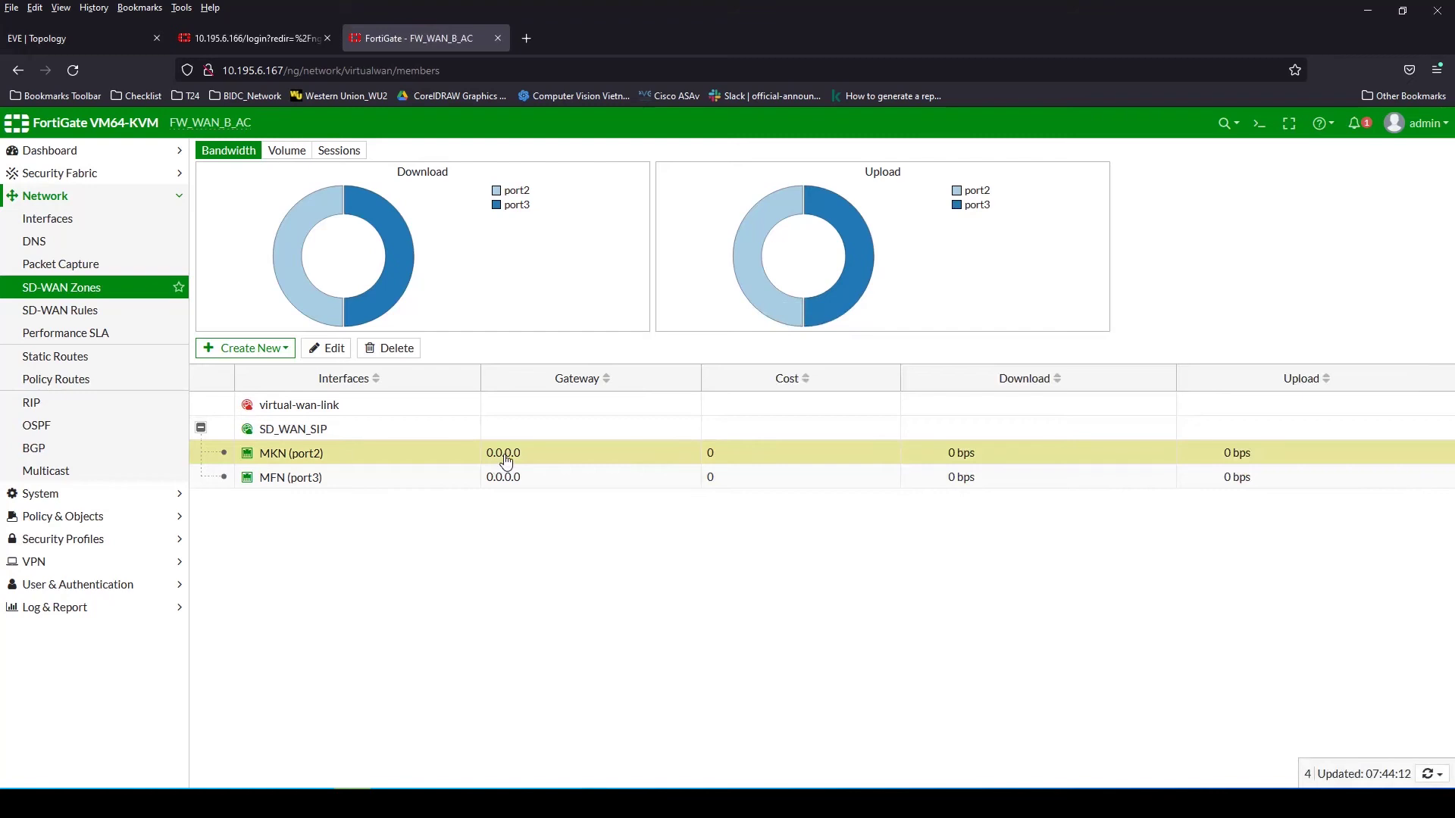
Set the MKN (port2) member gateway to 10.63.255.1
left_click(65, 40)
left_click(247, 36)
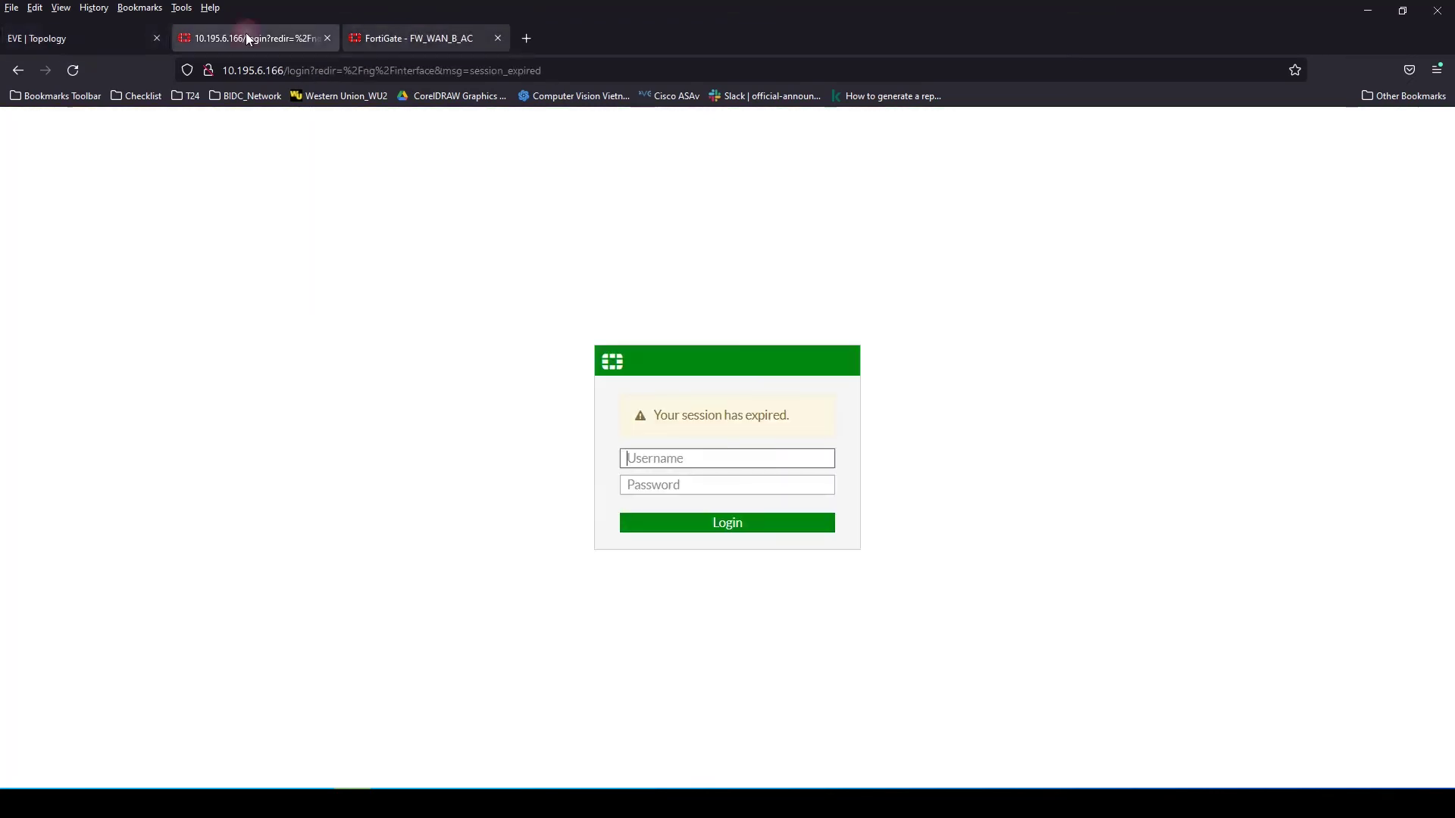
left_click(417, 38)
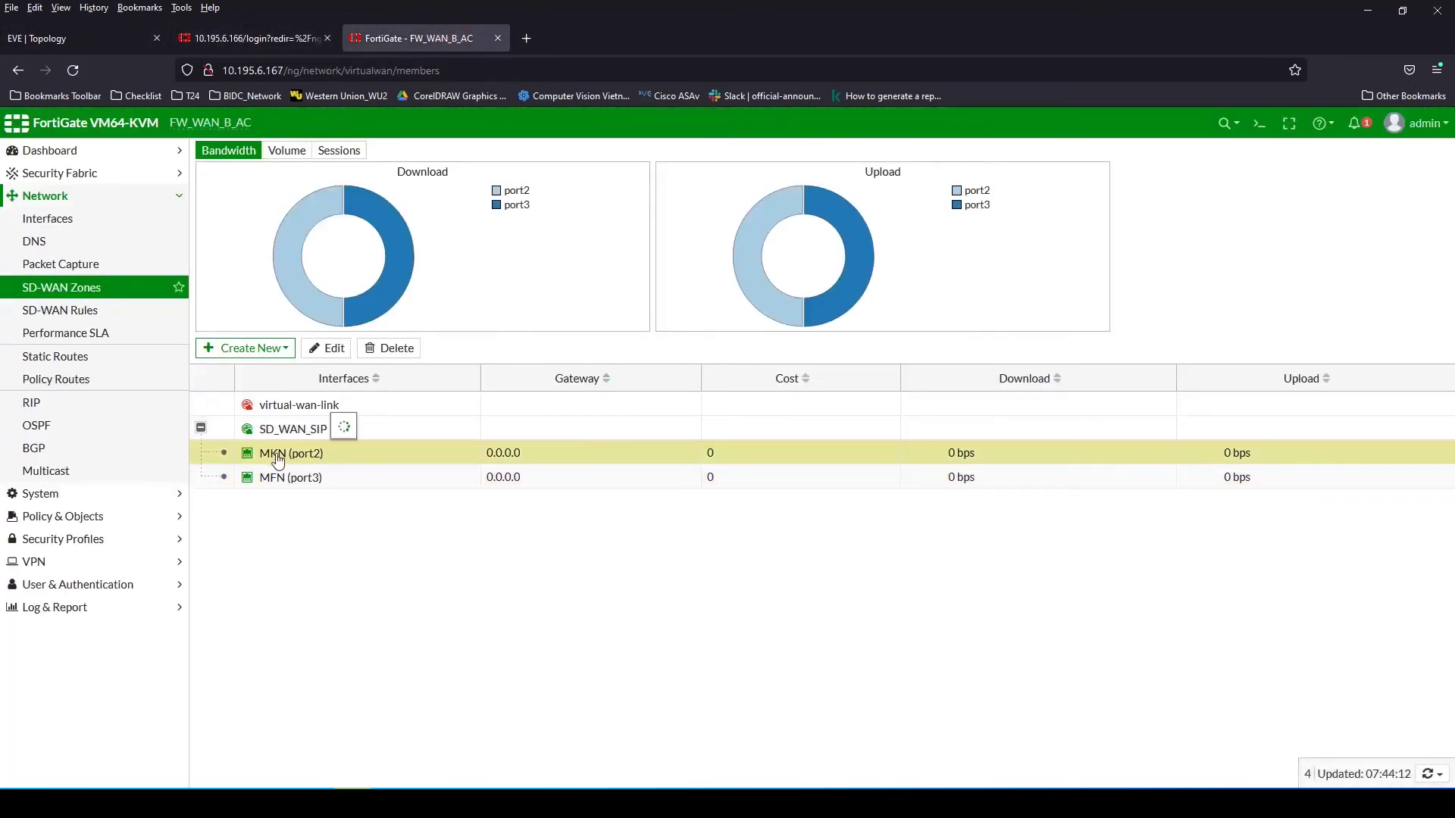
mouse_move(277, 460)
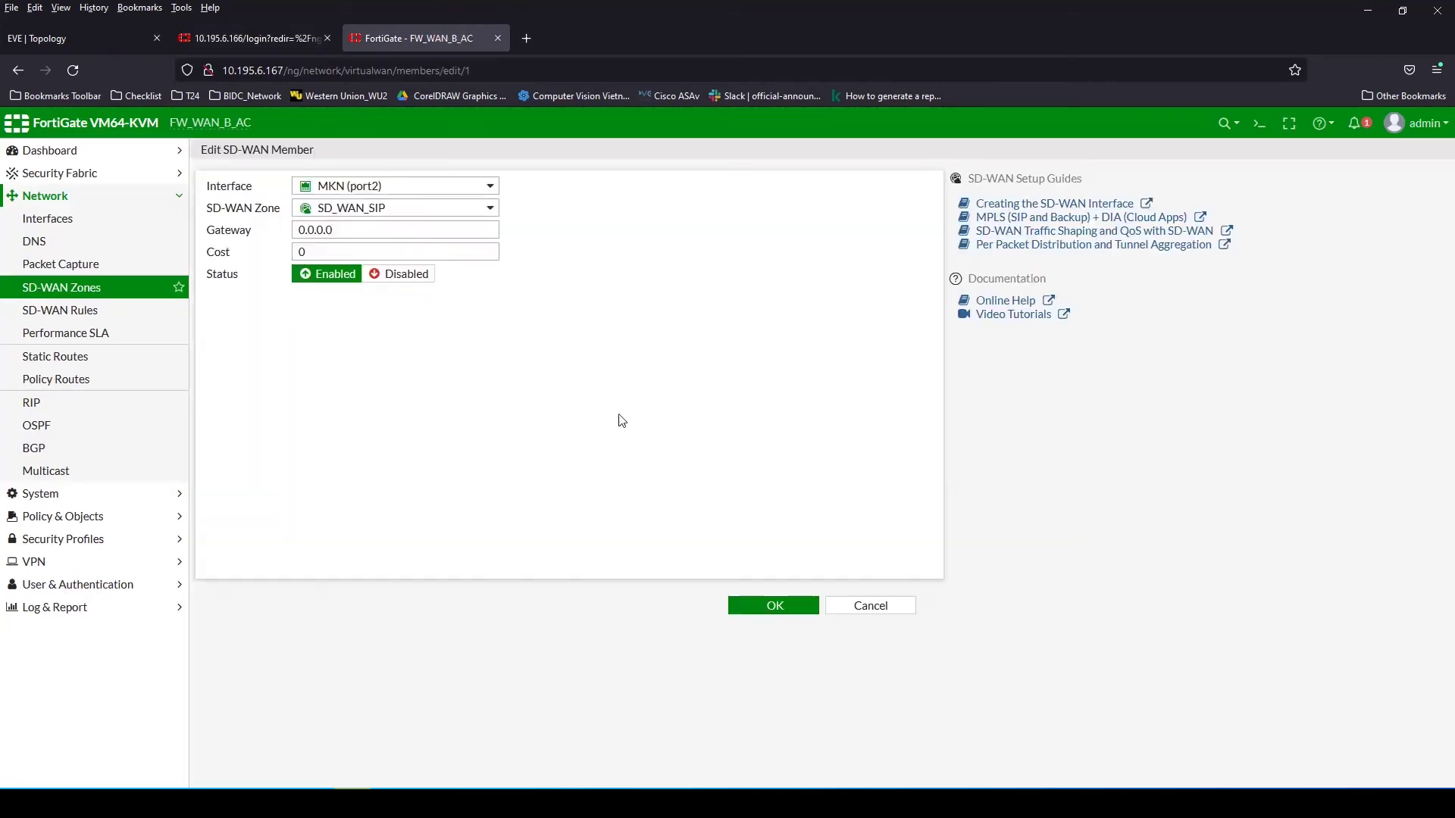
double_click(341, 231)
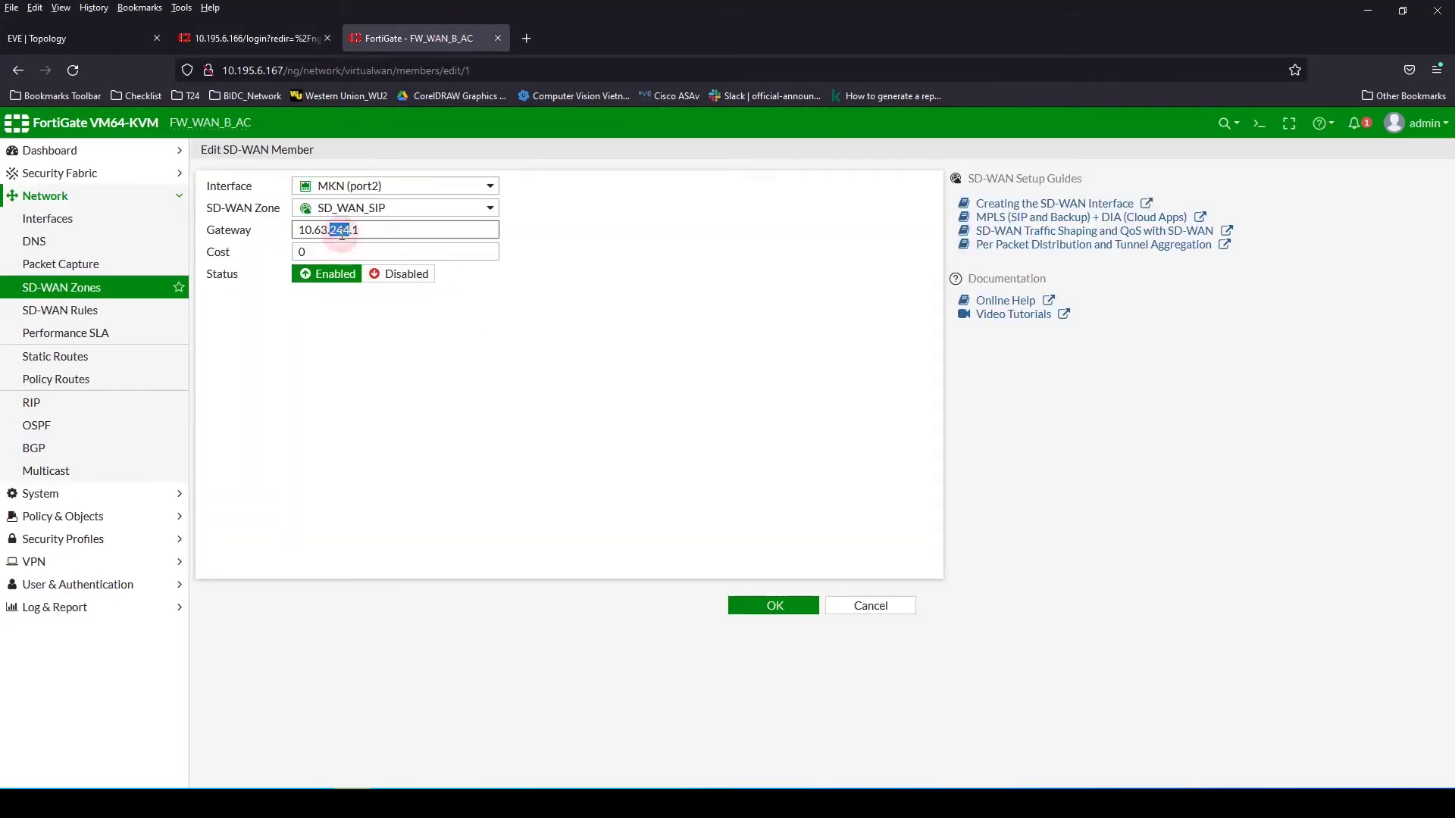
left_click(766, 606)
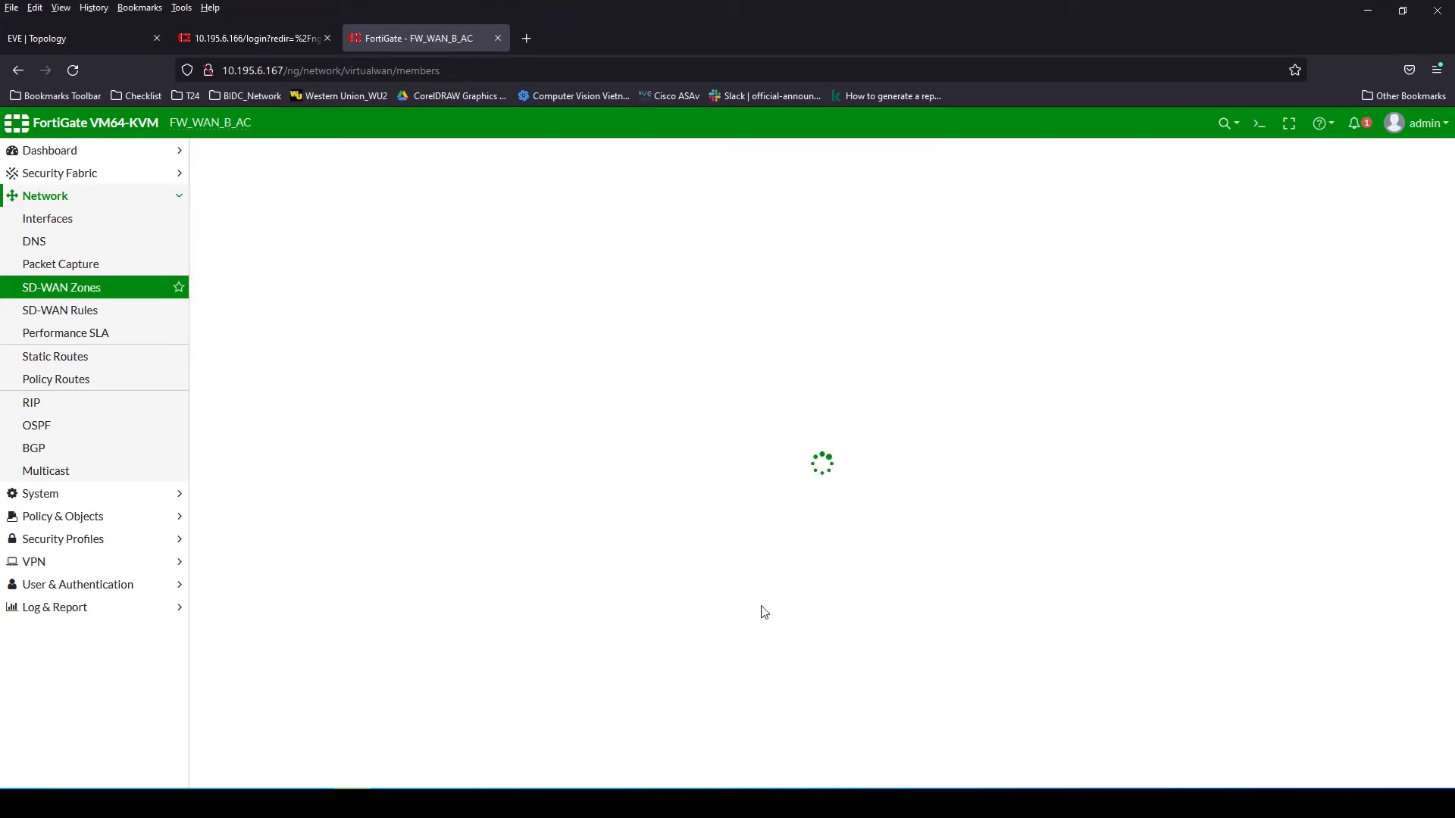
Set the MFN (port3) member gateway to the pasted 10.63.244.1
left_click(202, 429)
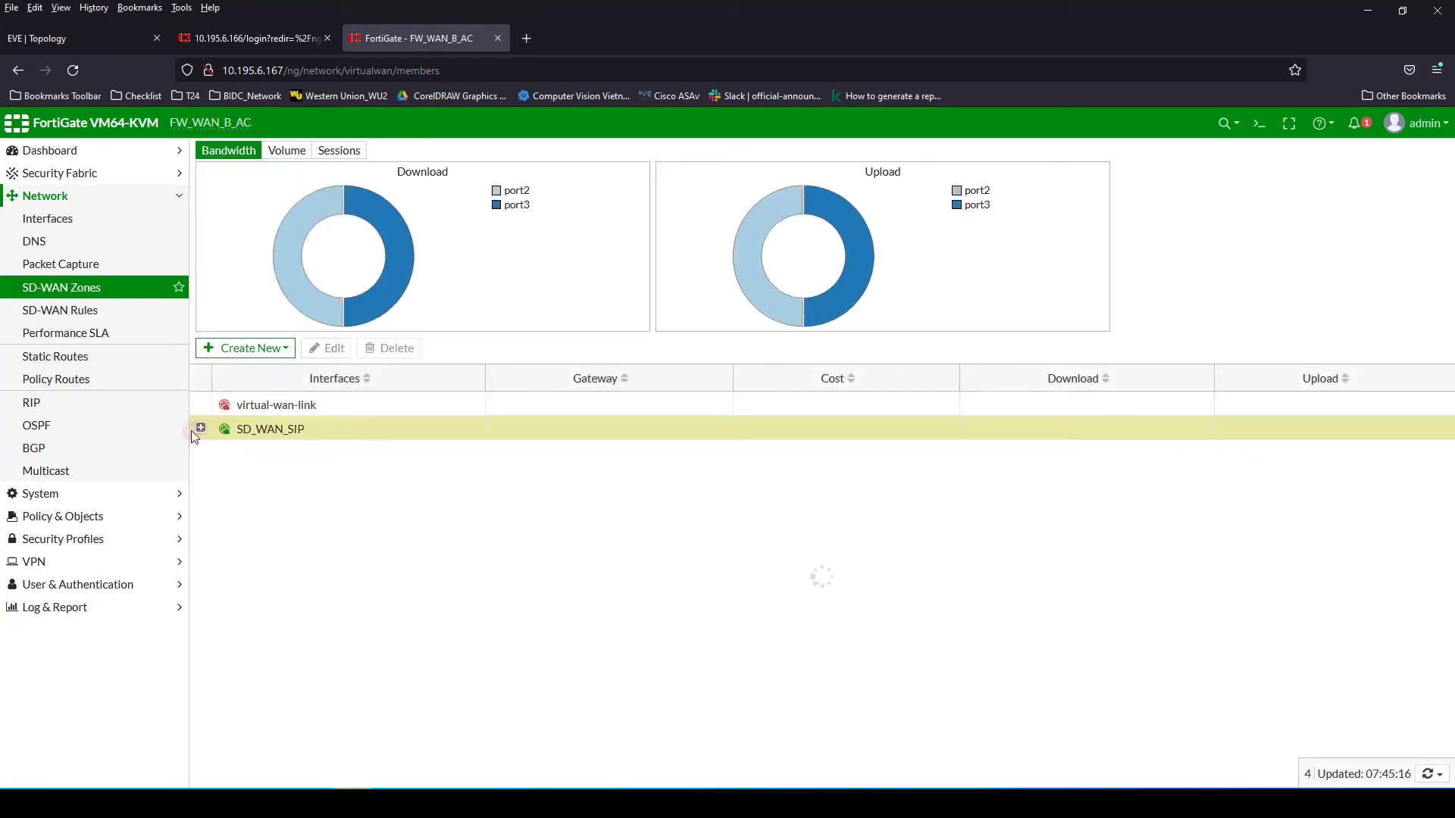
double_click(305, 478)
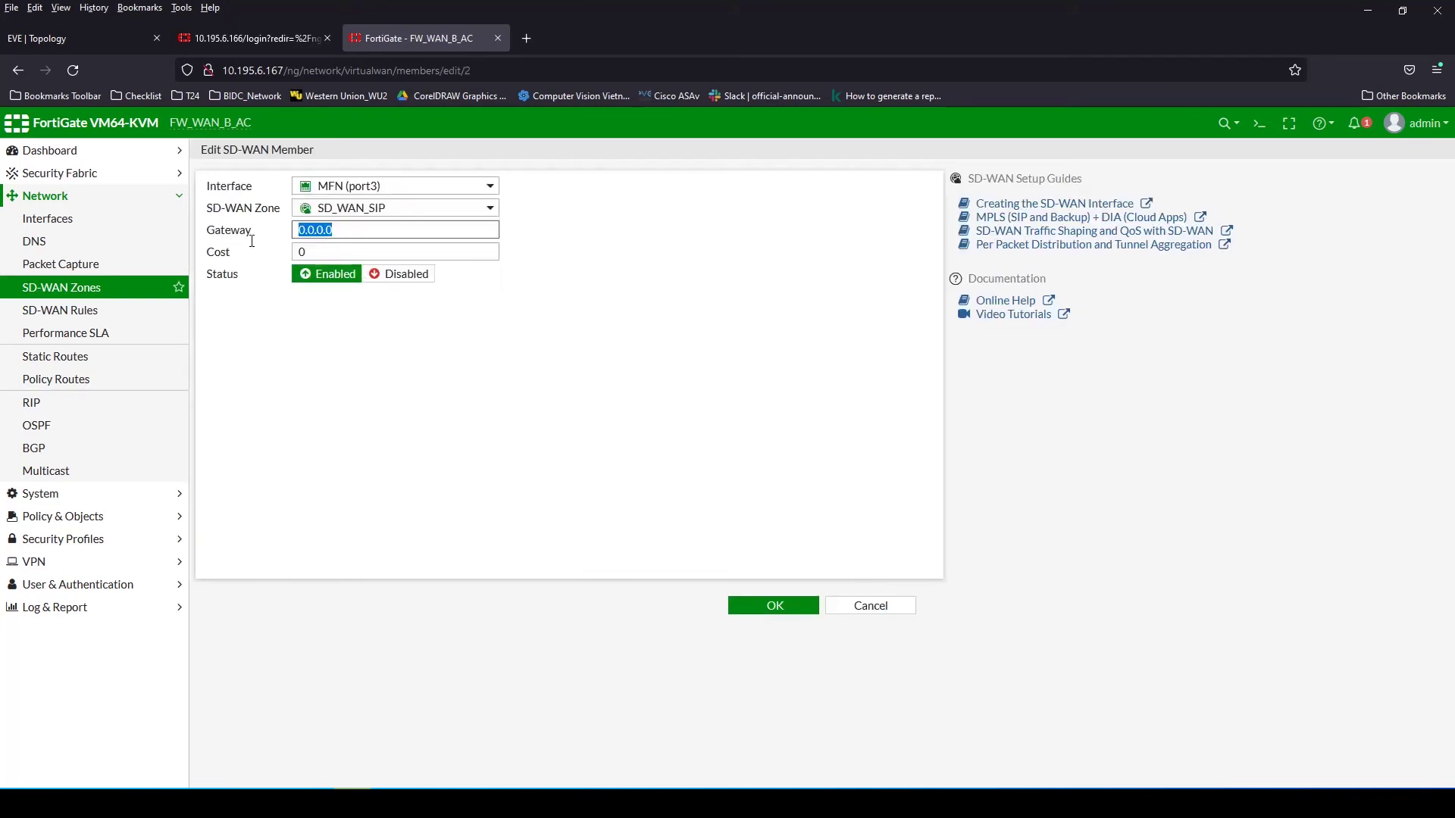
left_click_drag(376, 231, 262, 237)
key("ctrl+c")
left_click(778, 610)
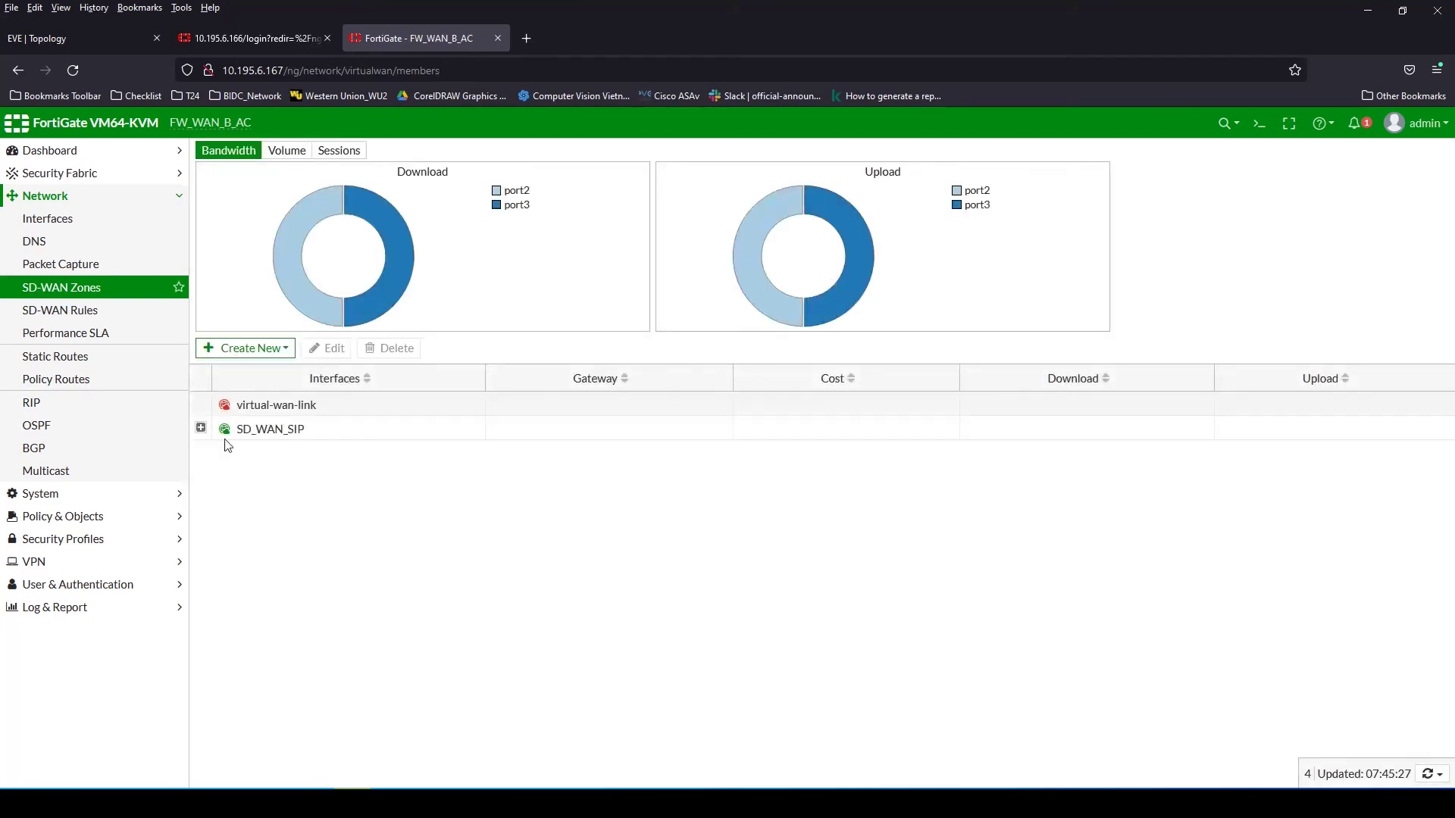
left_click(1259, 123)
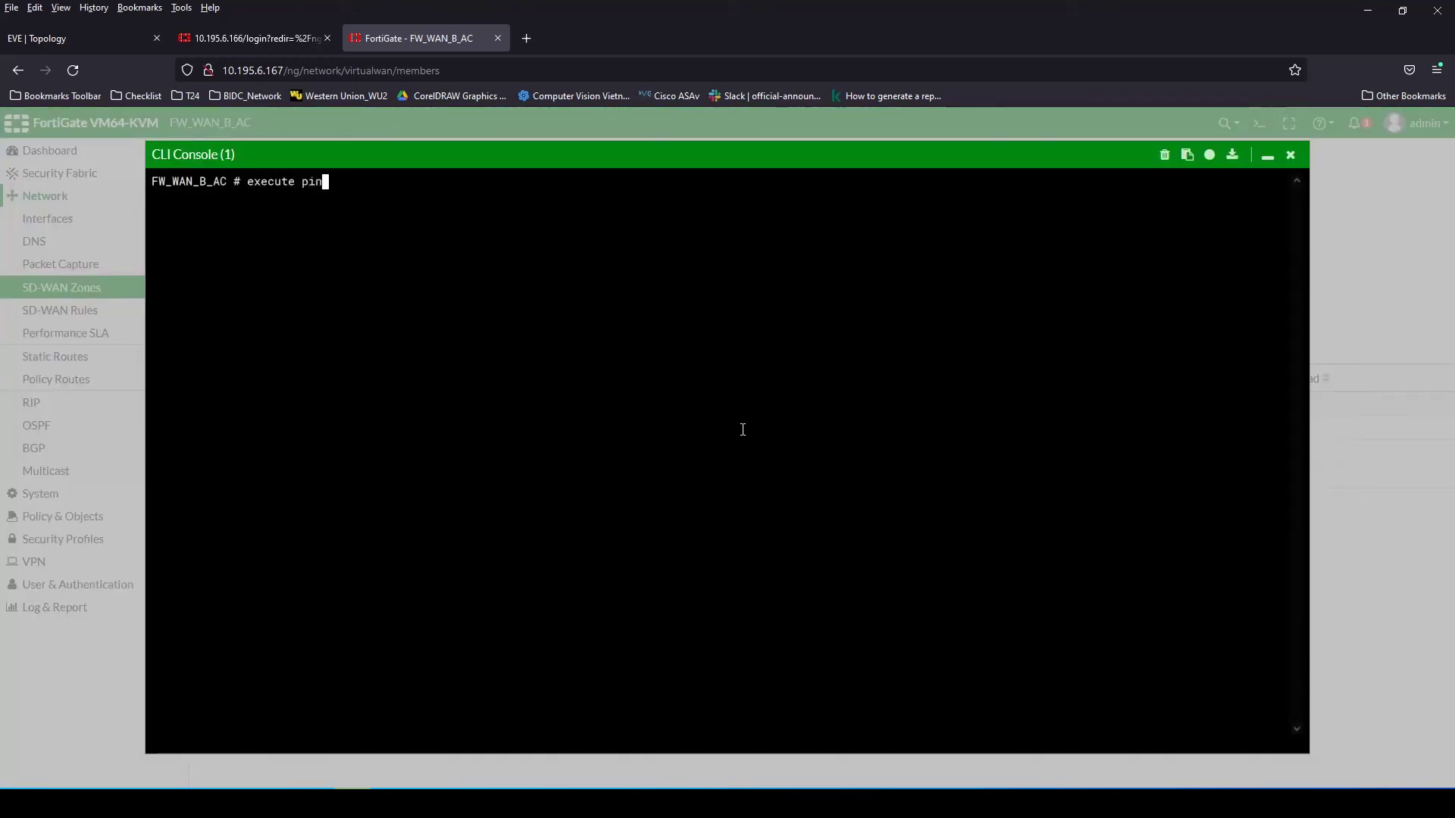
Ping gateways 10.63.244.1 and 10.63.255.1 from the CLI console
type("execute ping")
key("ctrl+v")
key("Return")
key("ctrl+c")
key("Up")
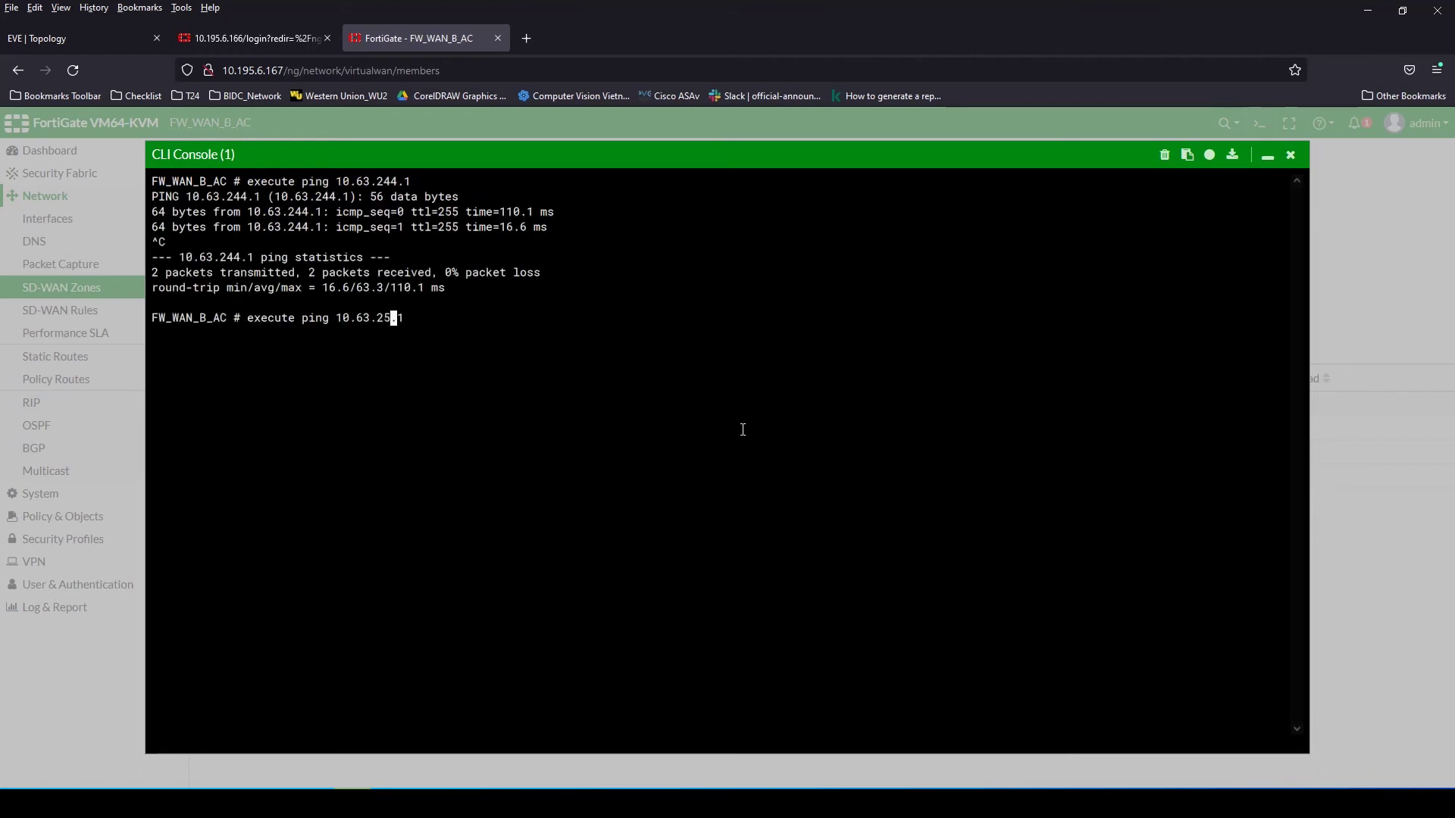
type("5")
key("Return")
left_click(1290, 161)
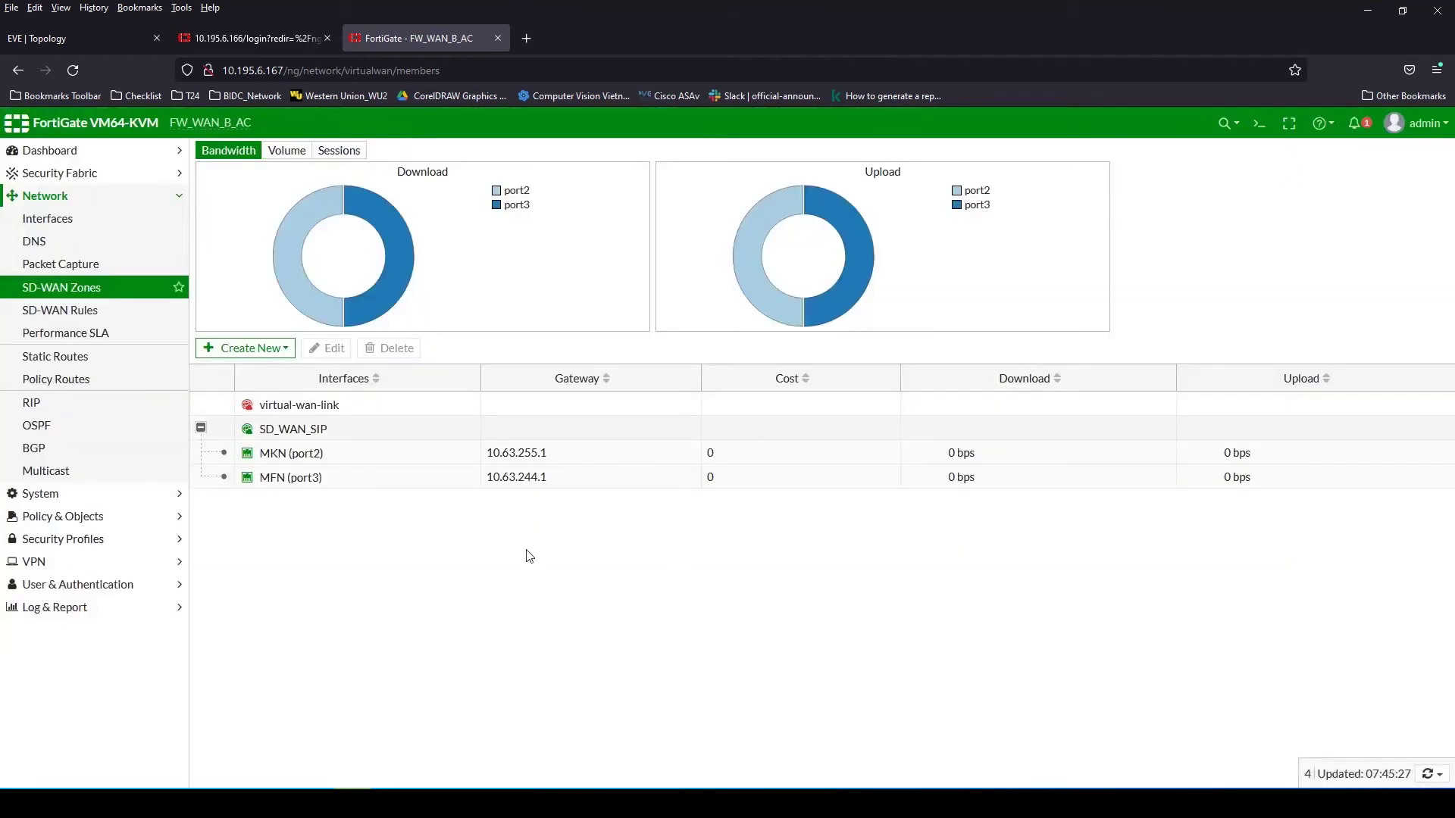
triple_click(556, 460)
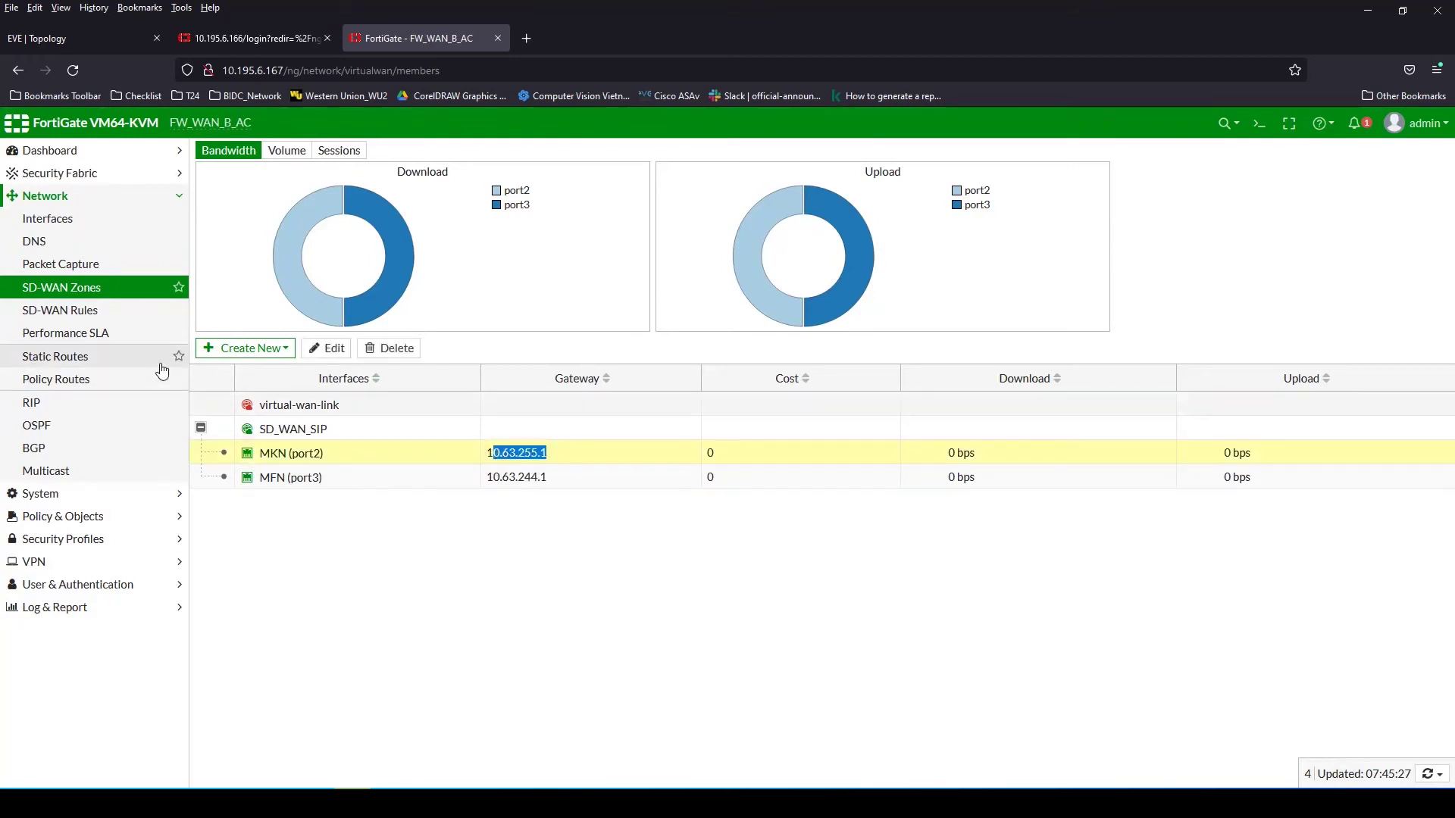
left_click(65, 357)
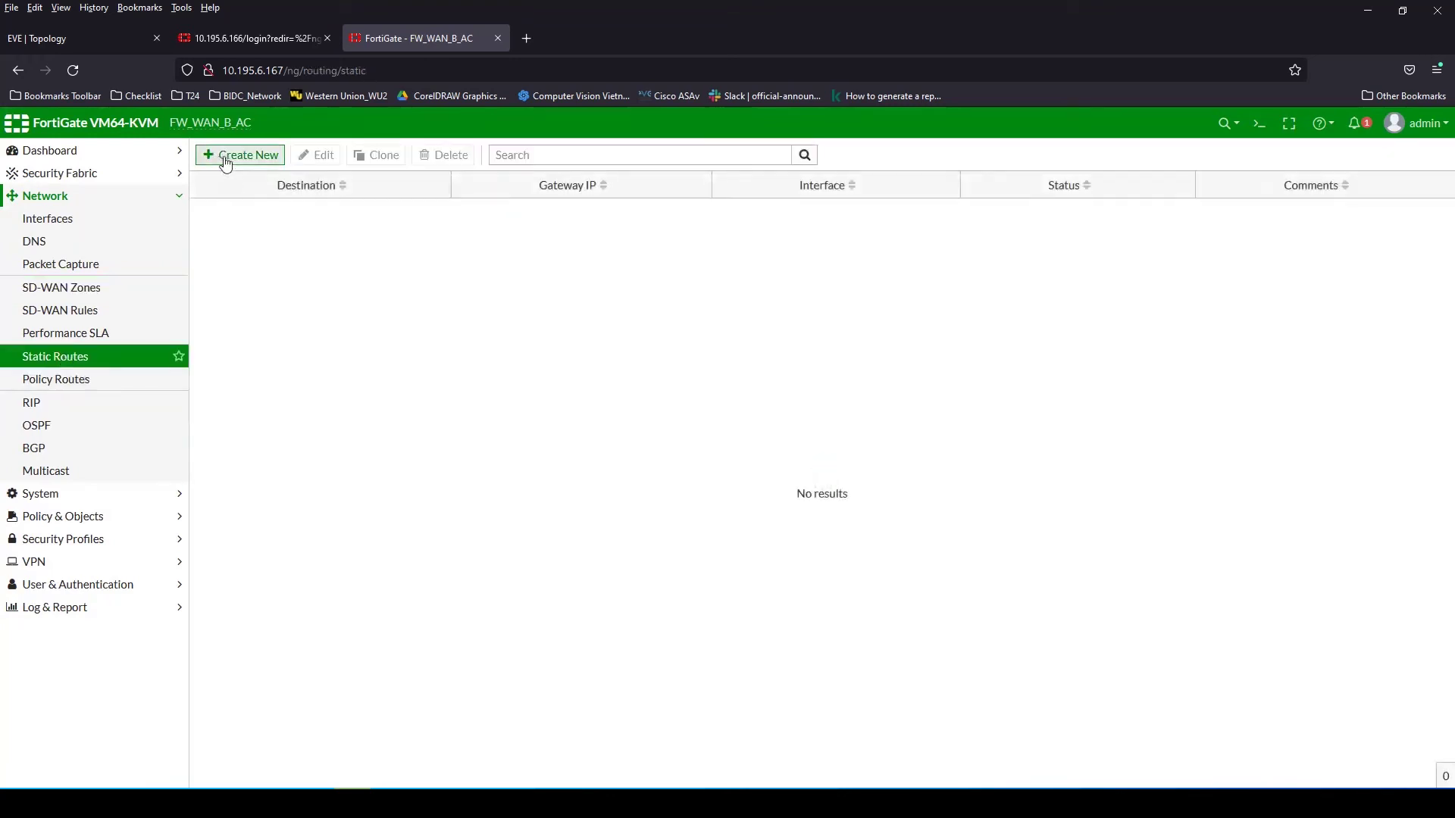
Create a static route to 10.195.199.0/24 with SD-WAN as the interface
left_click(228, 154)
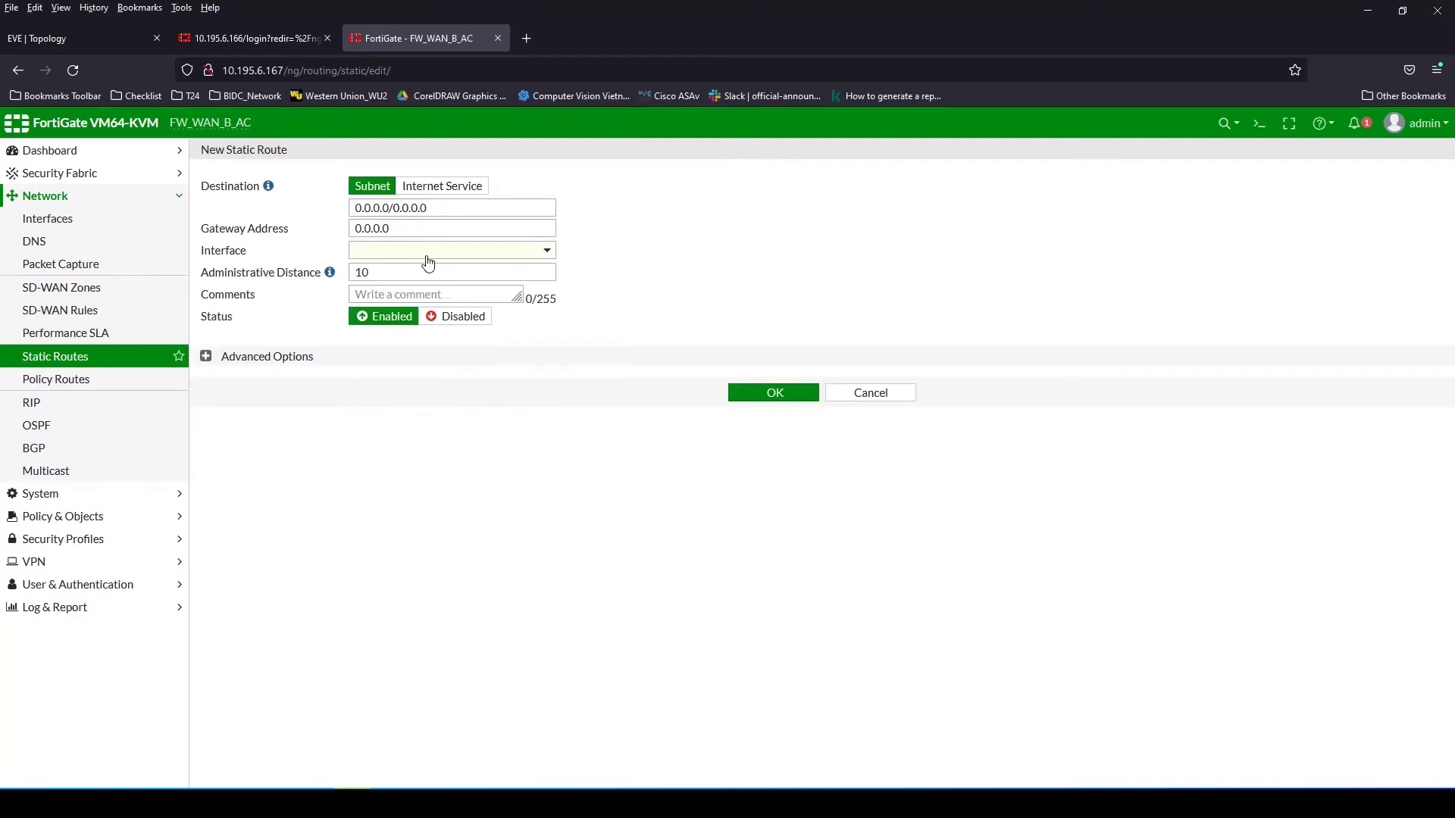
left_click(429, 256)
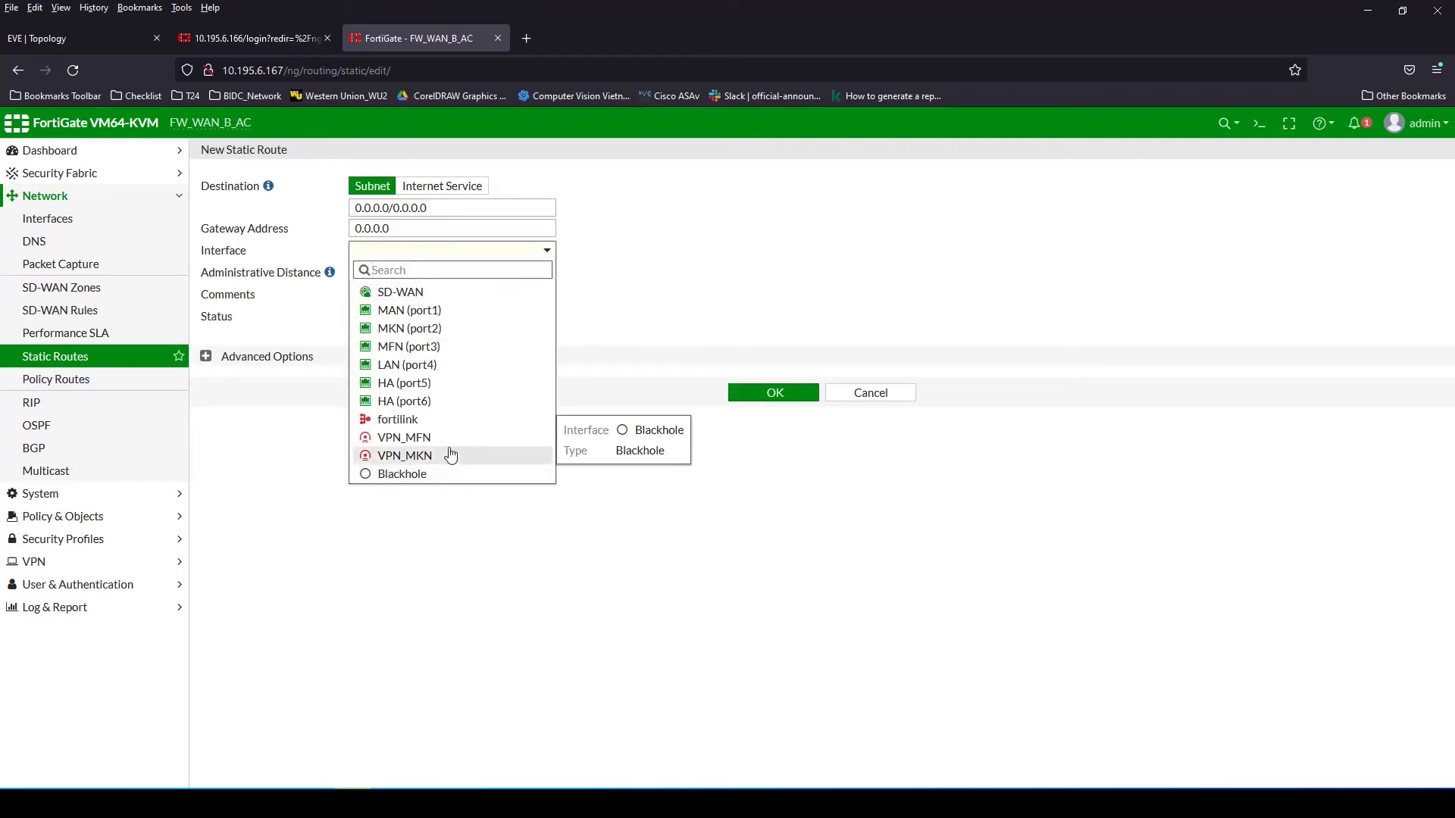
left_click(422, 293)
left_click_drag(330, 206, 234, 214)
type("10")
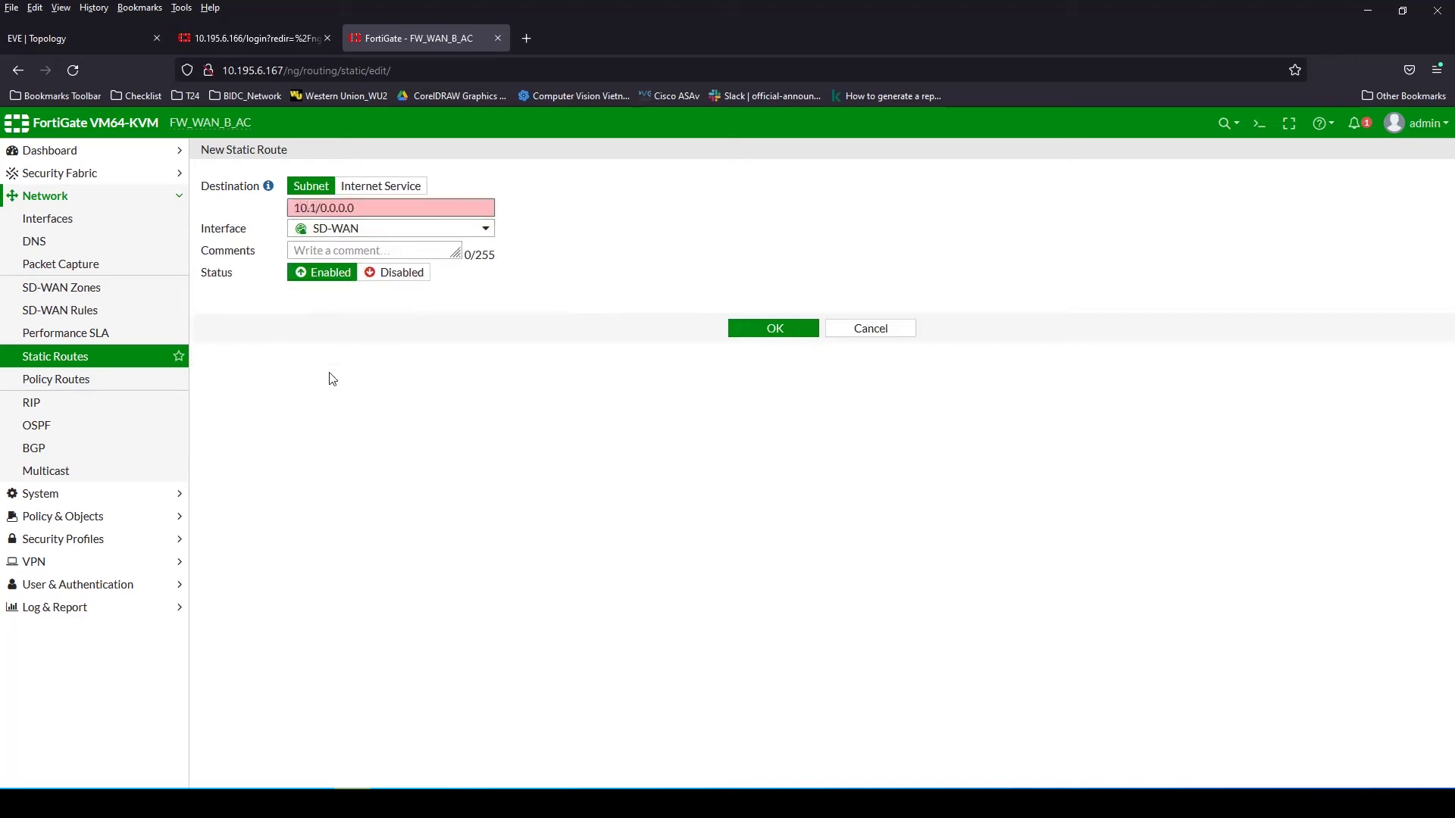
type(".195.199.1")
key("BackSpace")
type("0")
left_click_drag(365, 209, 449, 213)
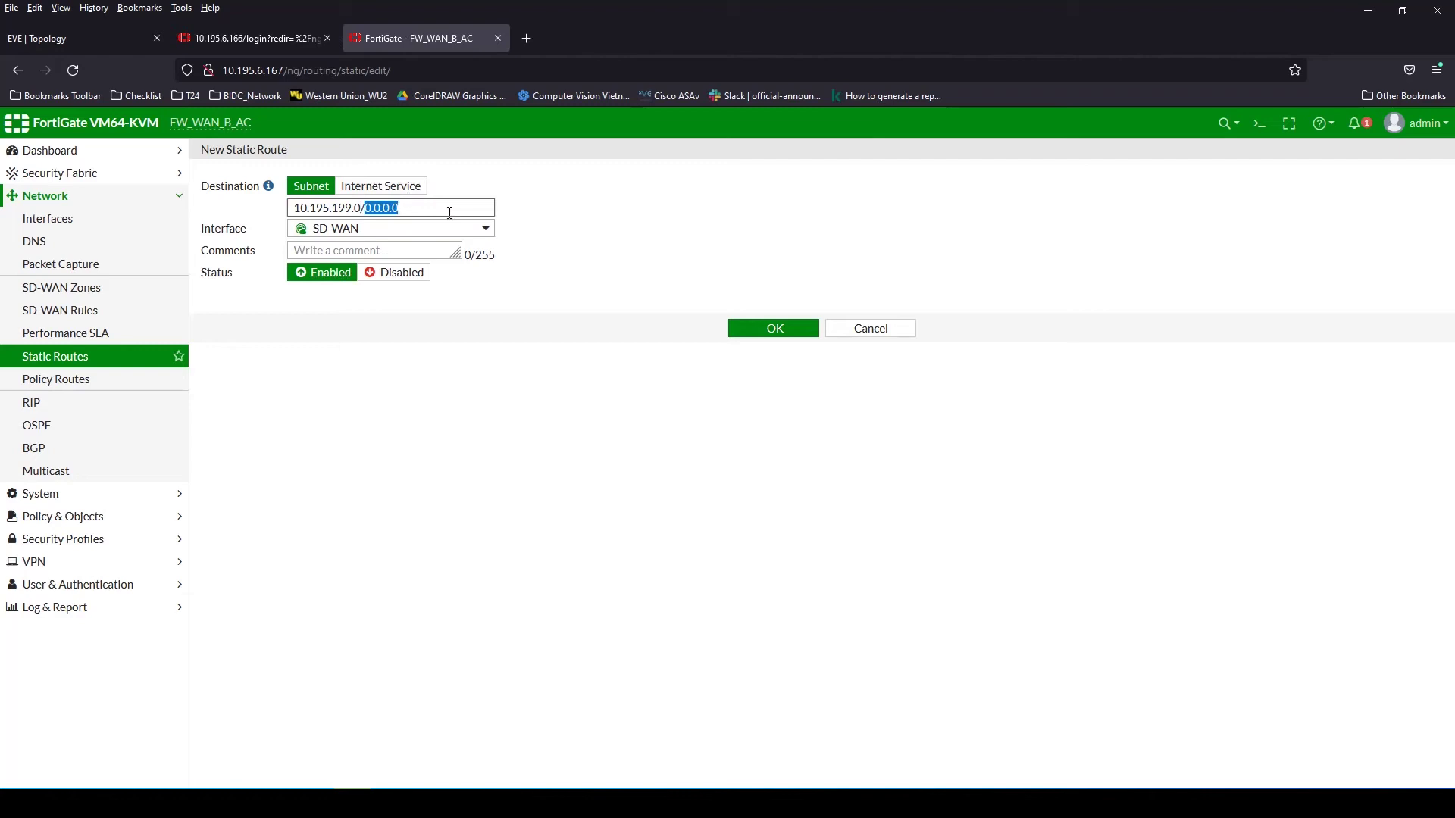
left_click(775, 327)
Ping 10.195.199.129 from the CLI console to confirm the route works
left_click(74, 41)
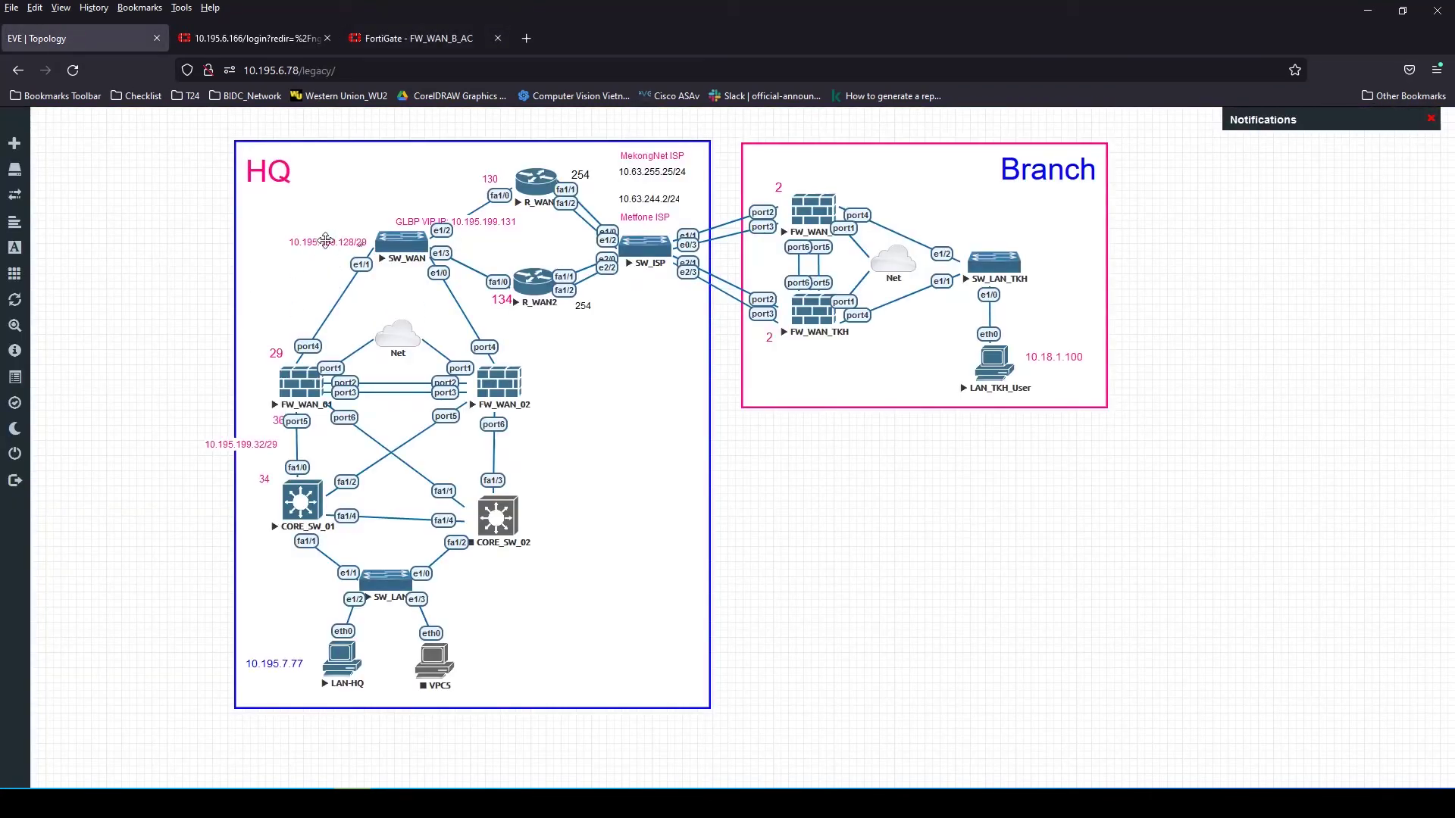
left_click(429, 44)
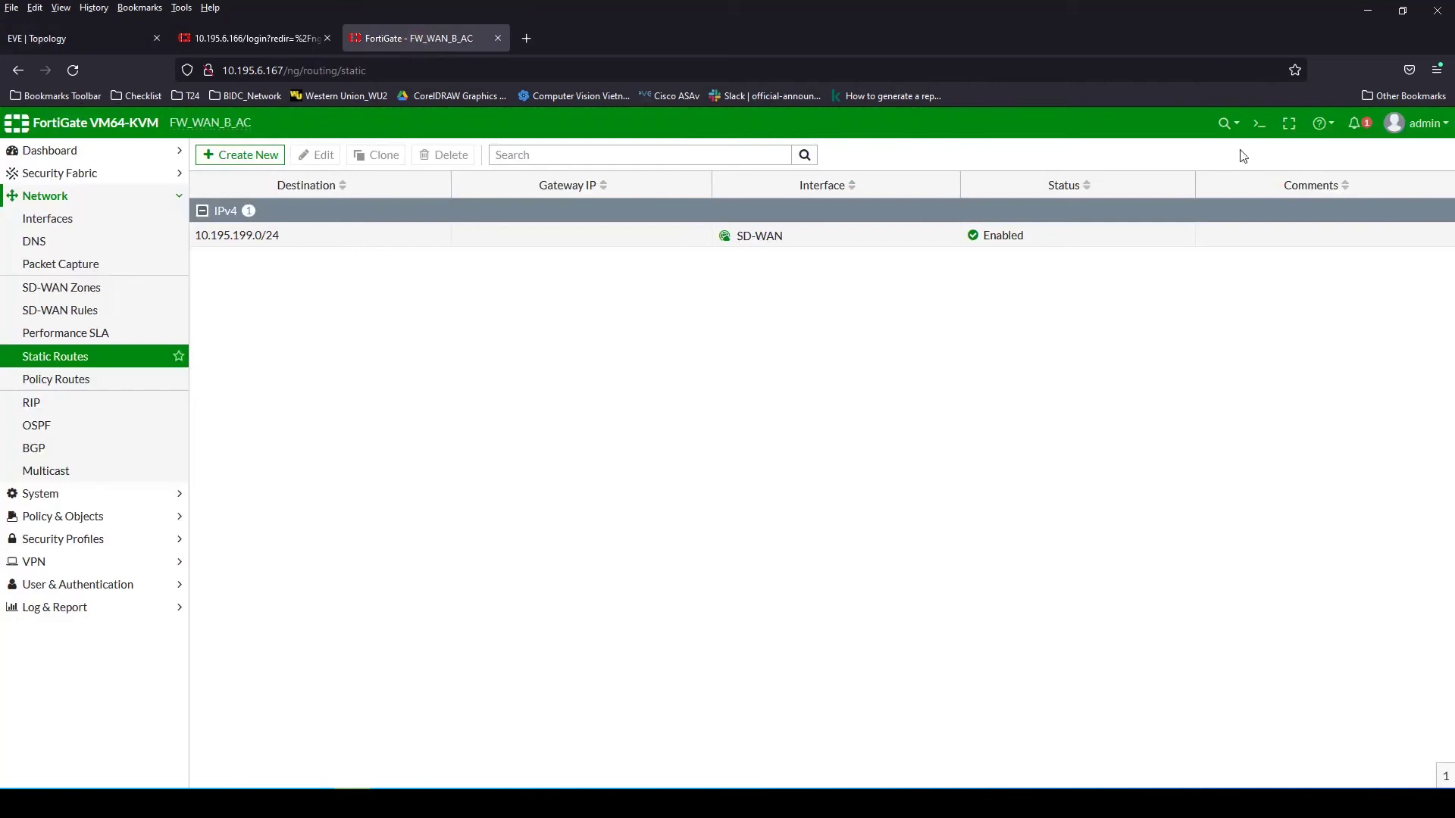
left_click(1258, 123)
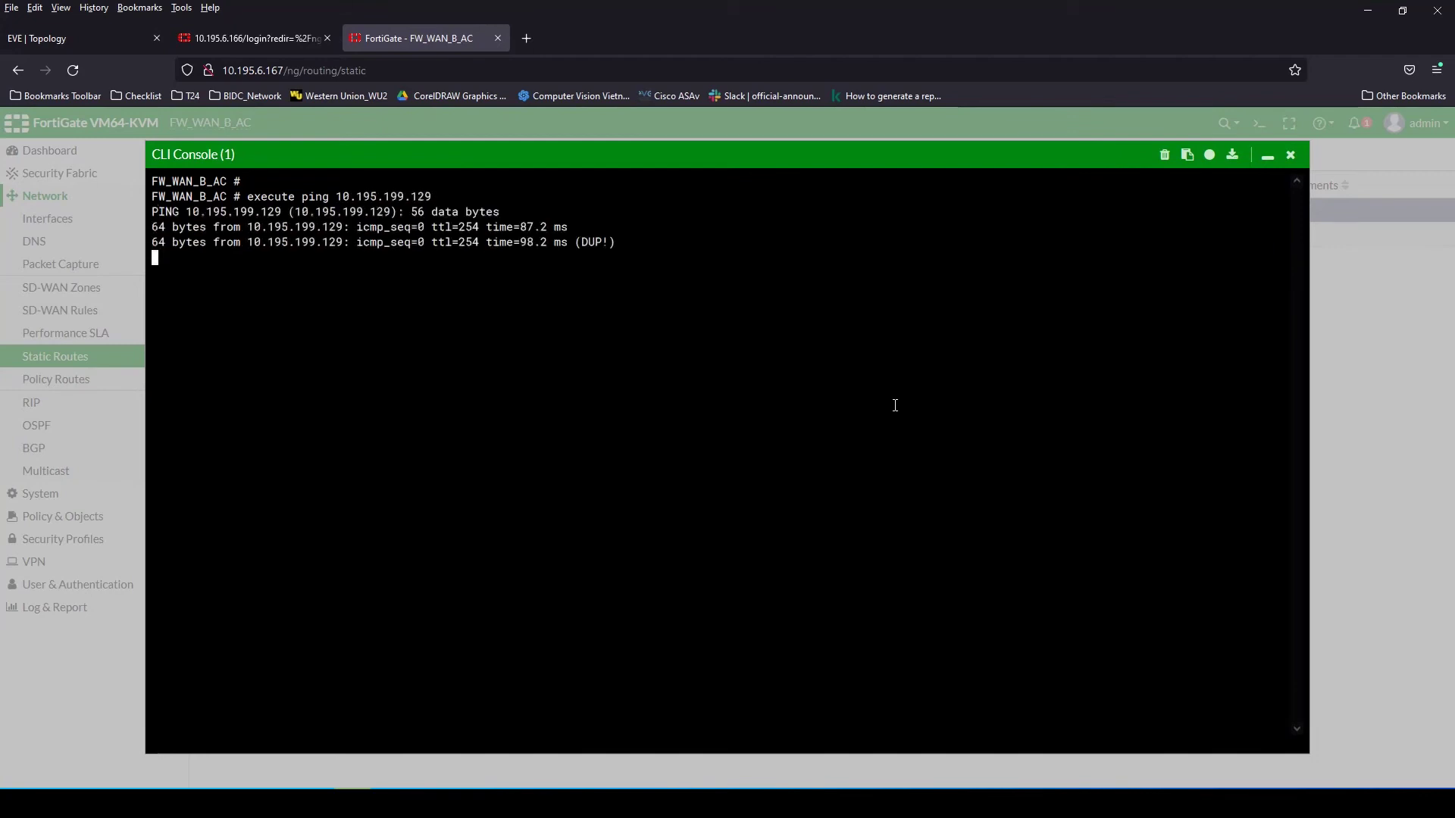
key("ctrl+c")
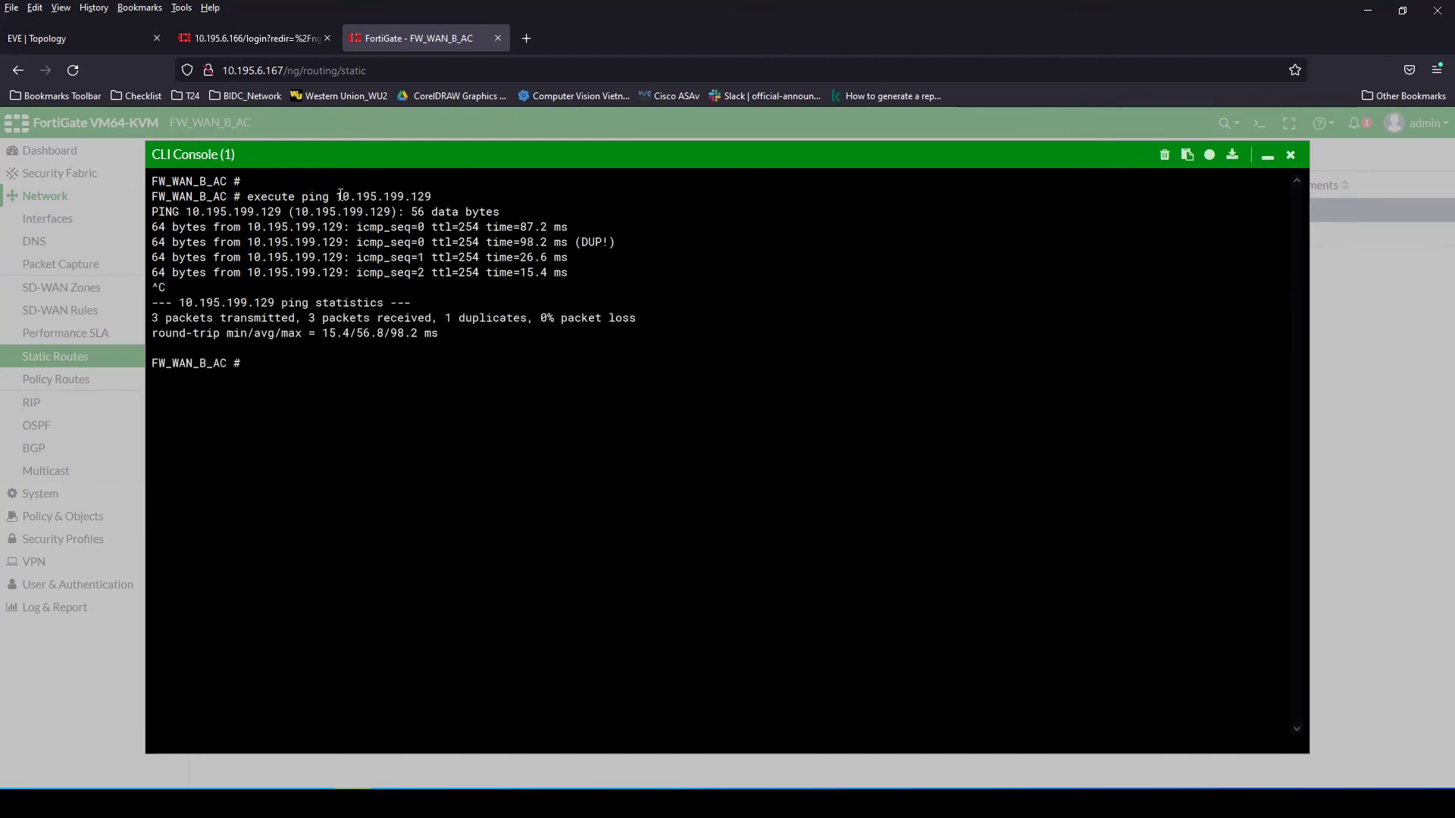
left_click_drag(337, 196, 433, 199)
left_click(1291, 155)
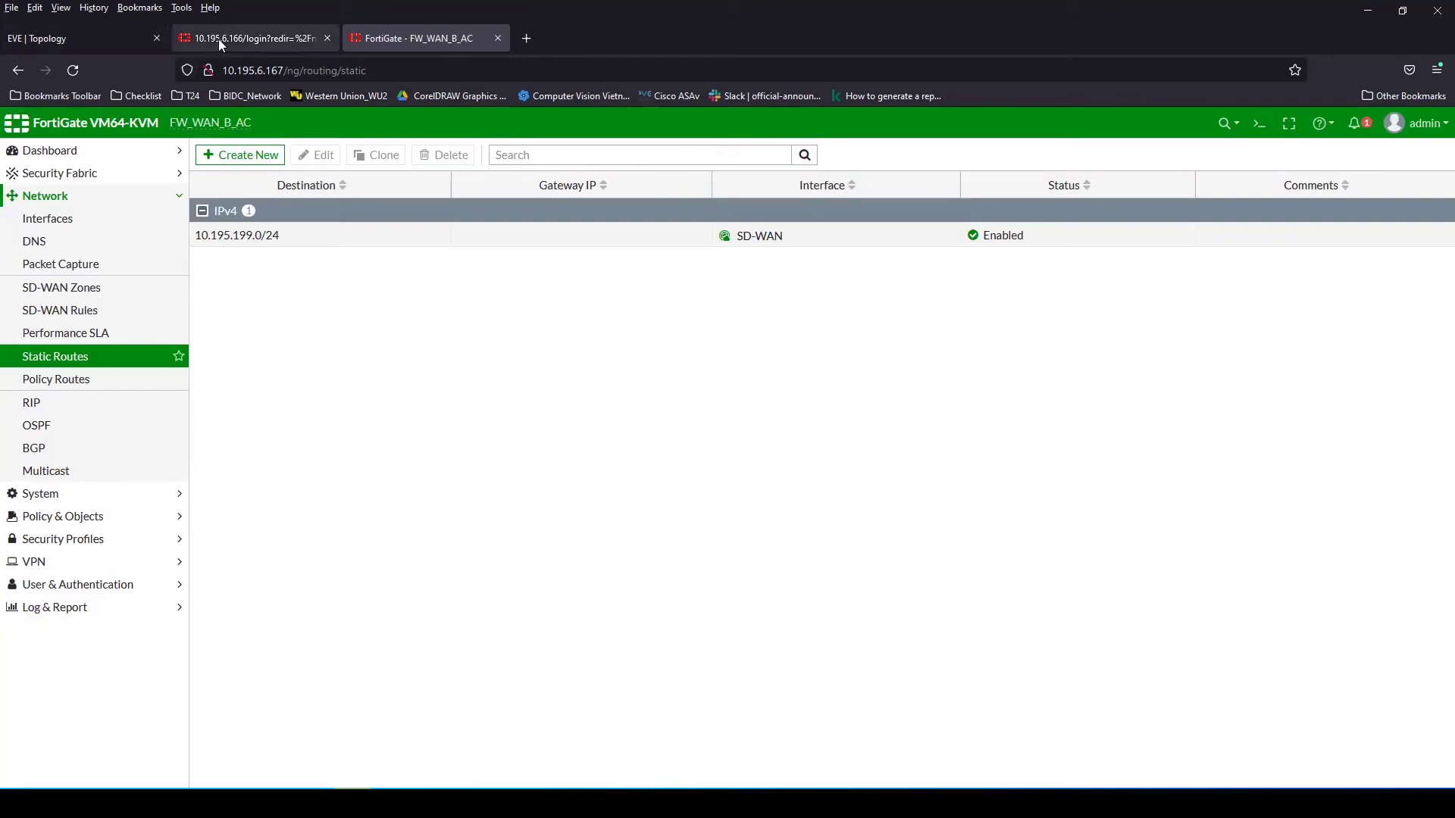
Log in to FW_WAN_AC as admin and select its Outside (port4) interface
left_click(218, 39)
type("admin")
key("Tab")
type("***")
key("Return")
left_click(422, 271)
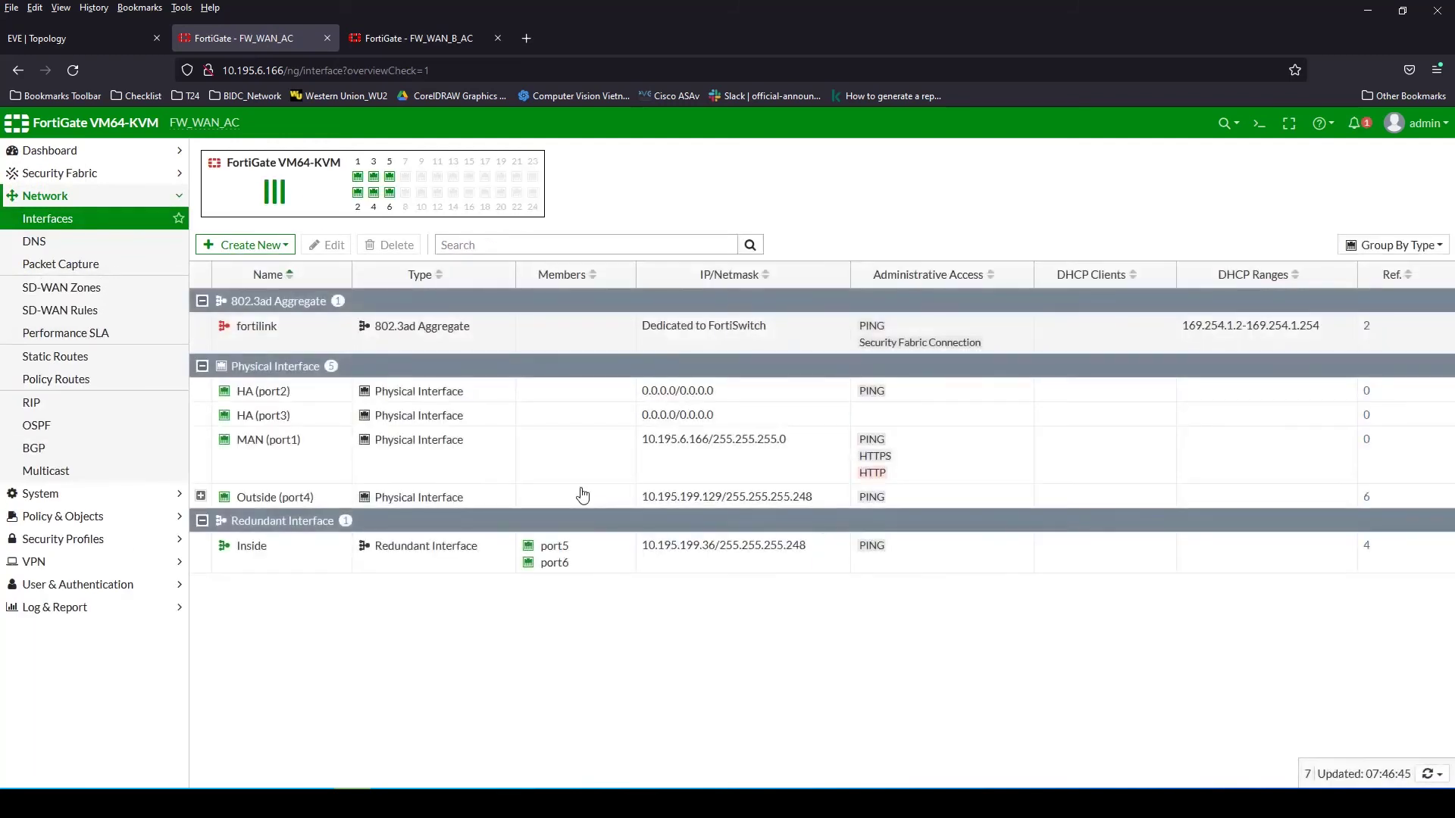
left_click(697, 507)
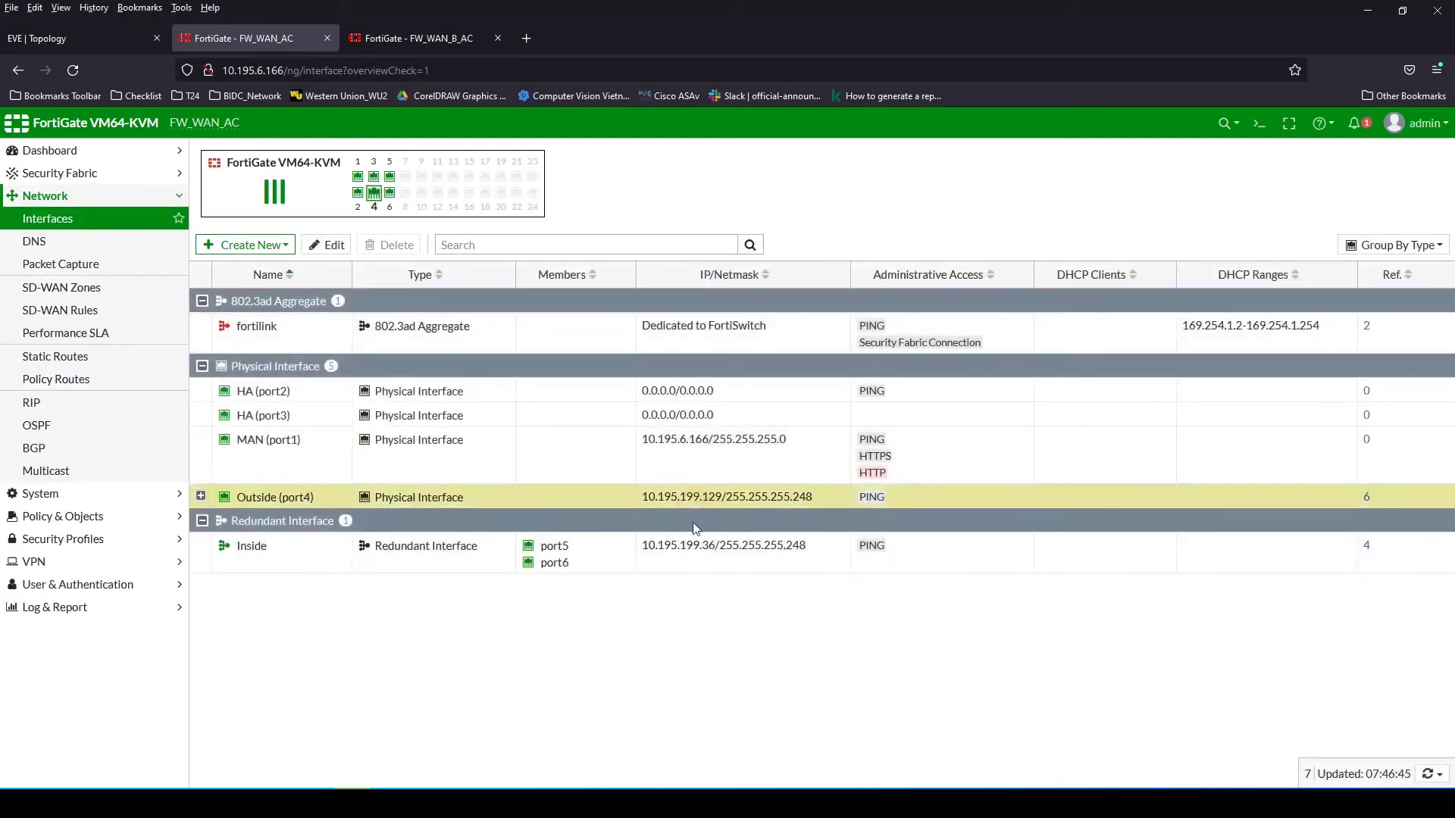
Check FW_WAN_B_AC's IPsec tunnels, then open its Firewall Policy list
left_click(402, 36)
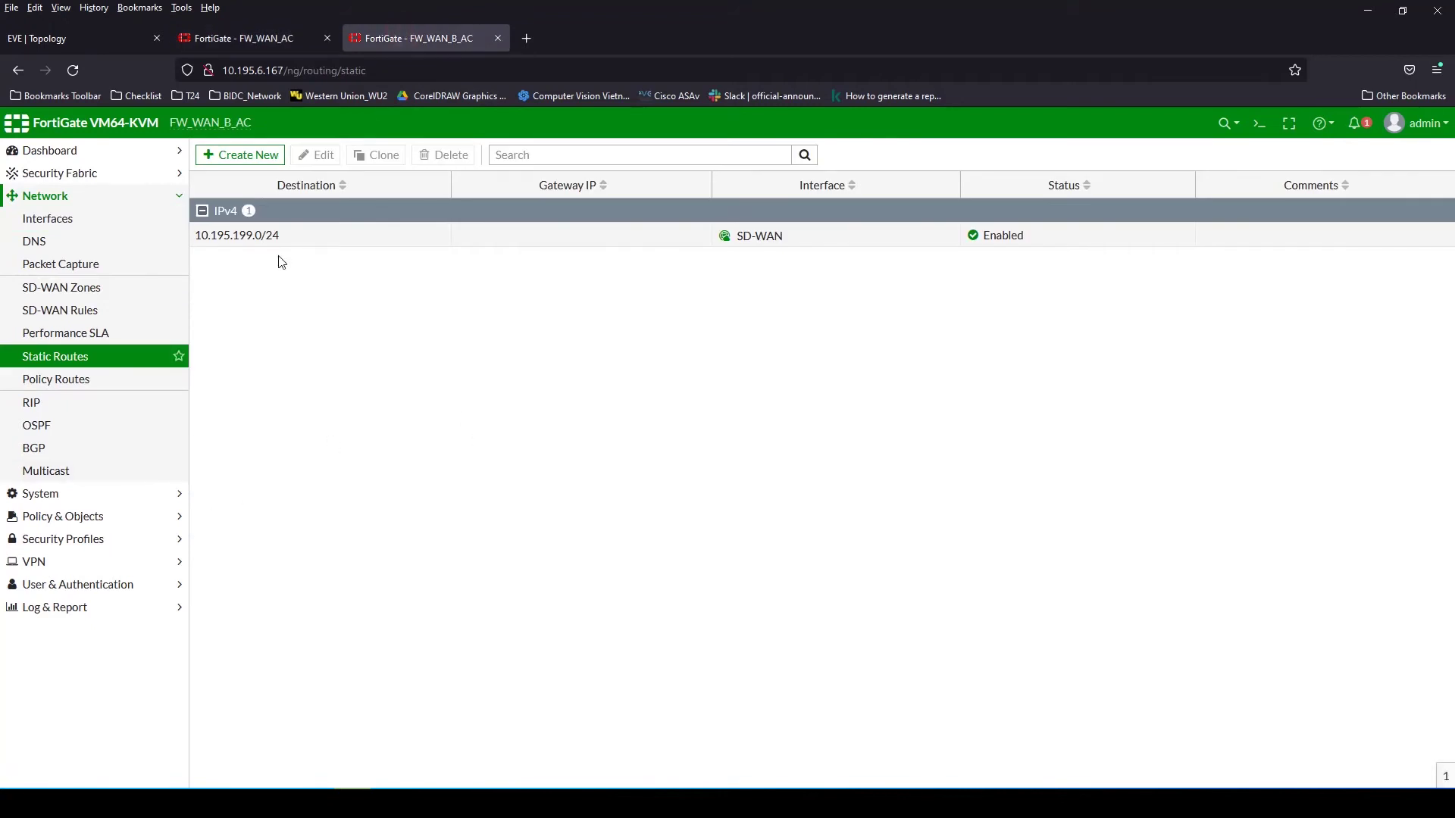
left_click(33, 561)
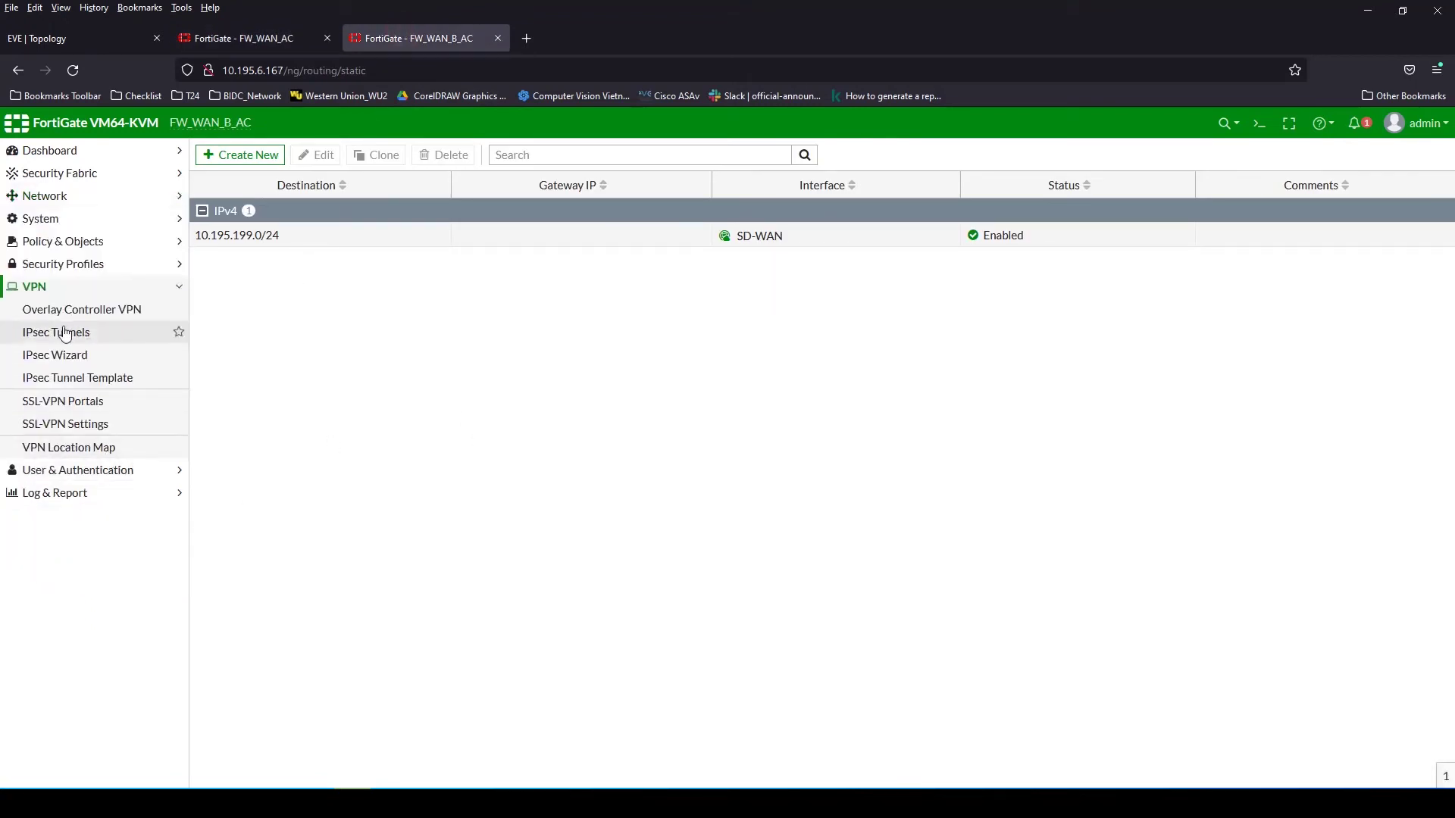
left_click(62, 332)
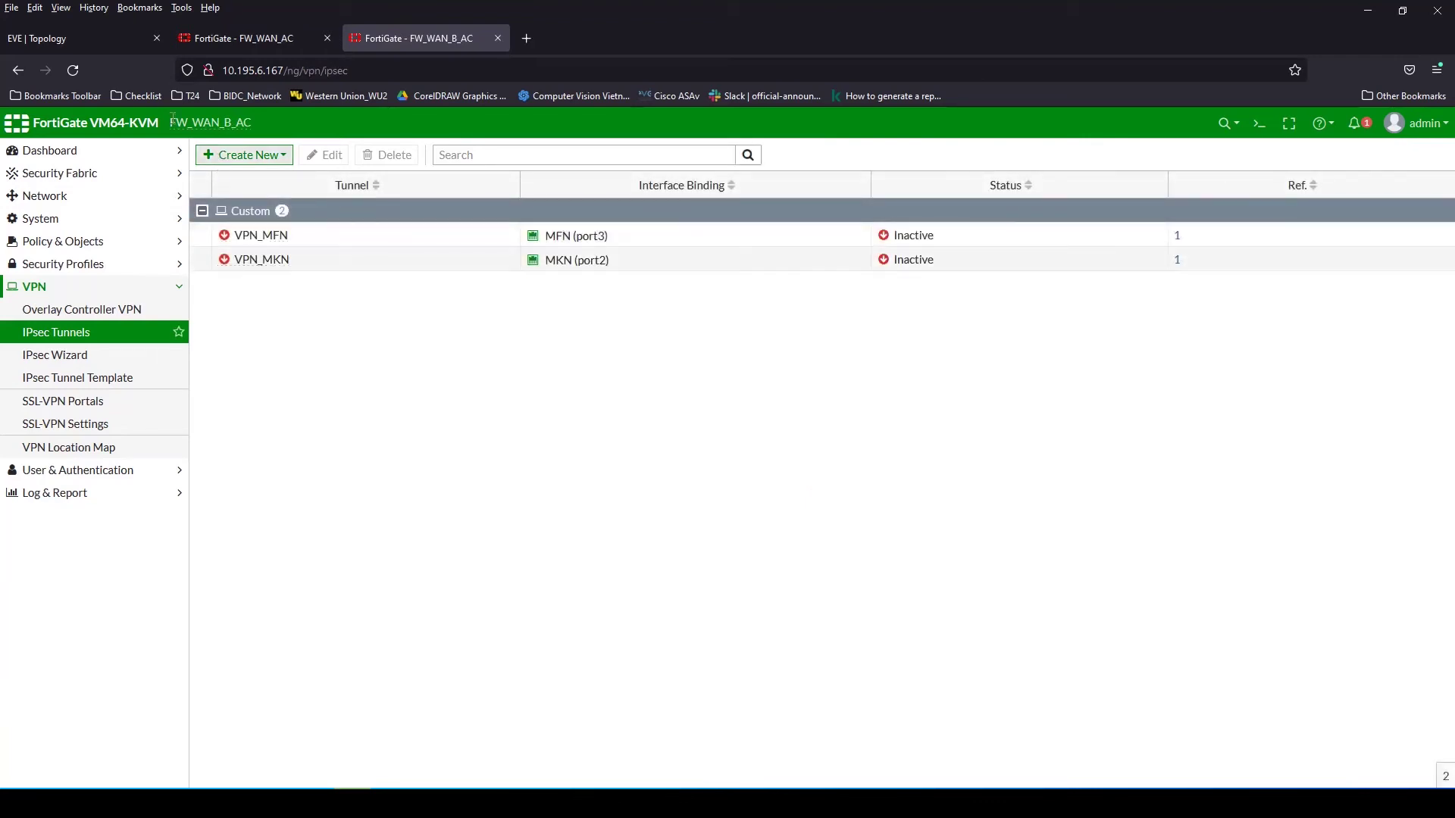
key("ctrl+Tab")
key("ctrl+shift+Tab")
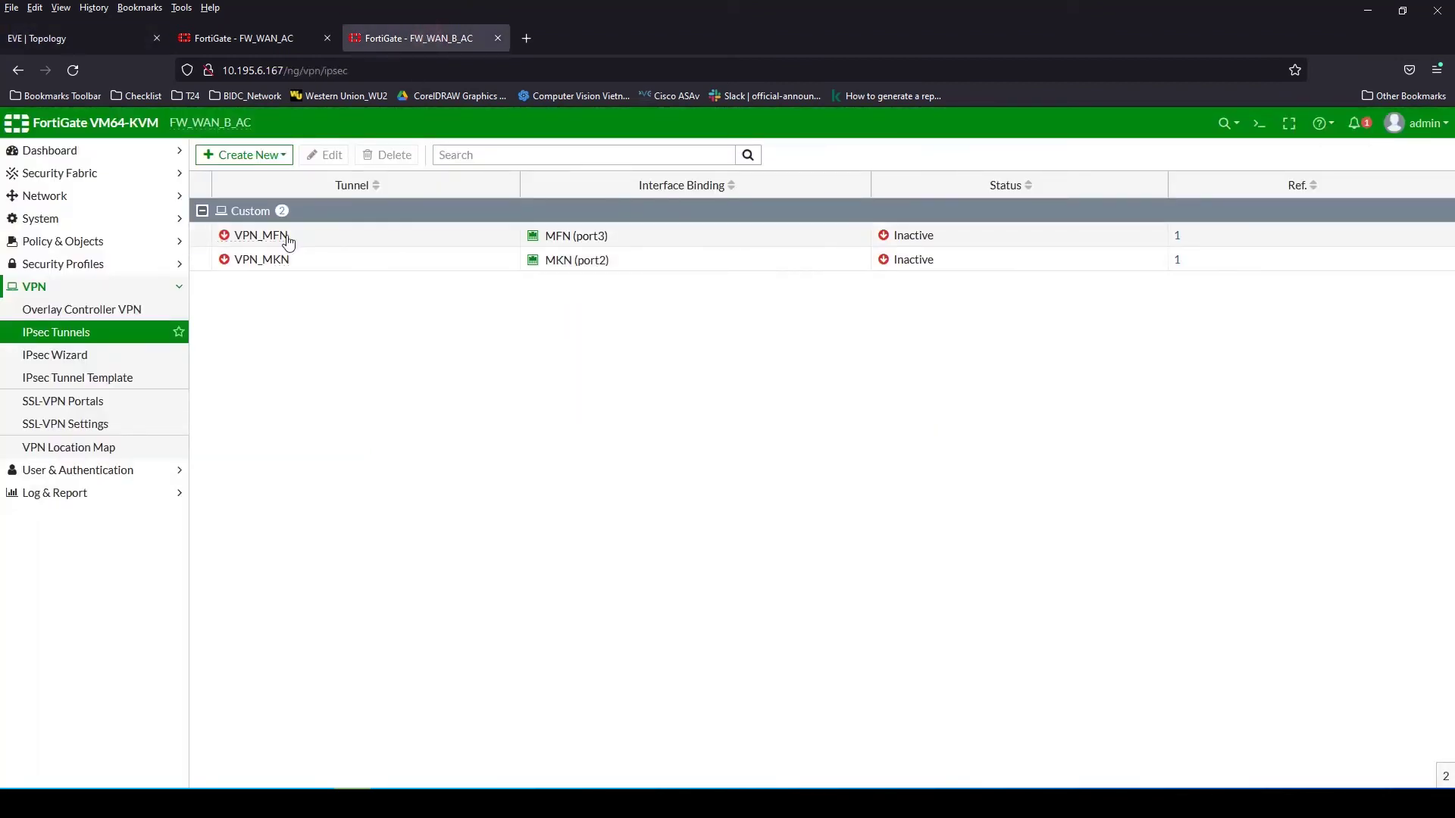
left_click(65, 241)
left_click(60, 263)
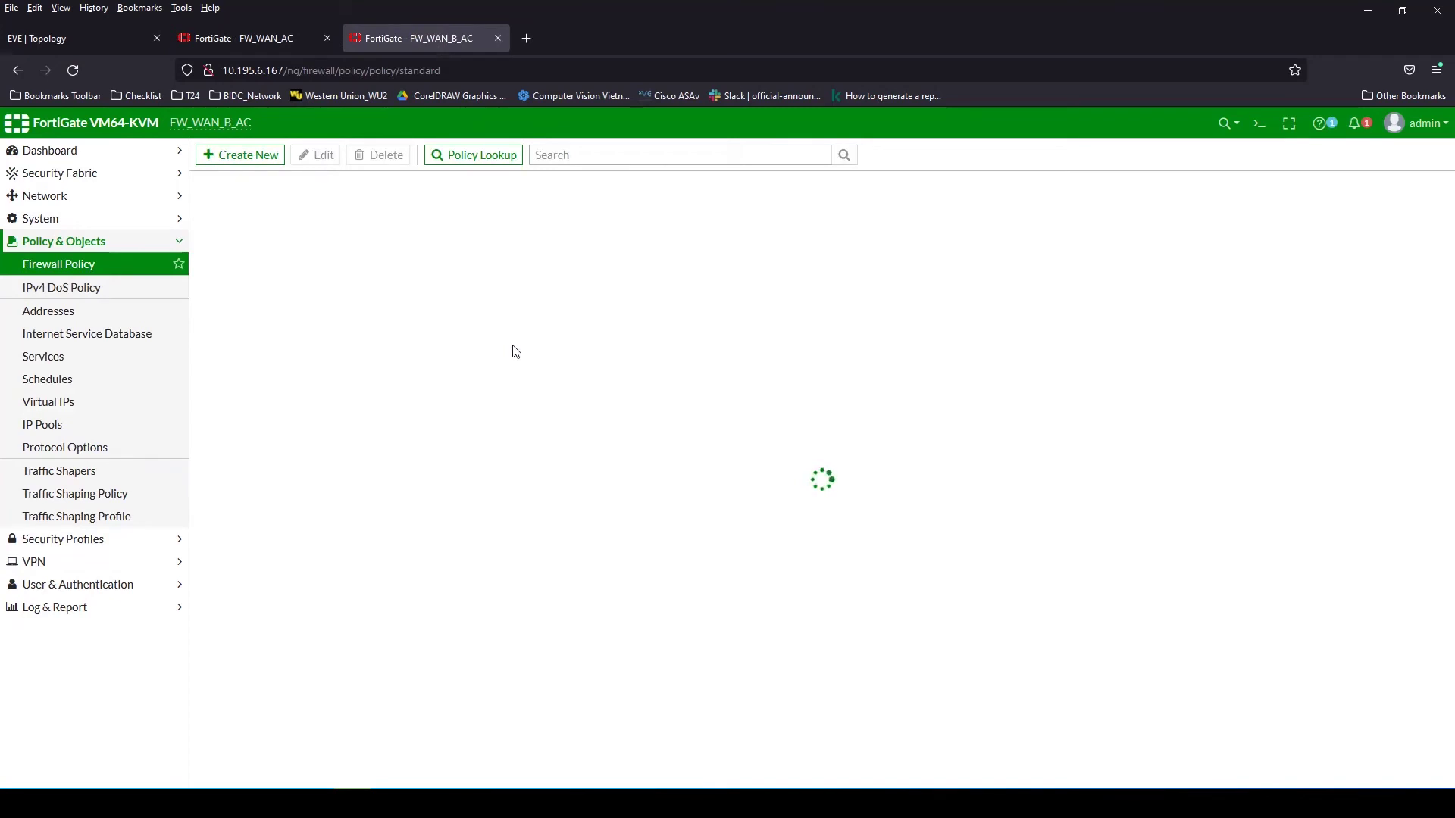
Start an Outside_Inside firewall policy draft, then cancel it without saving
left_click(227, 154)
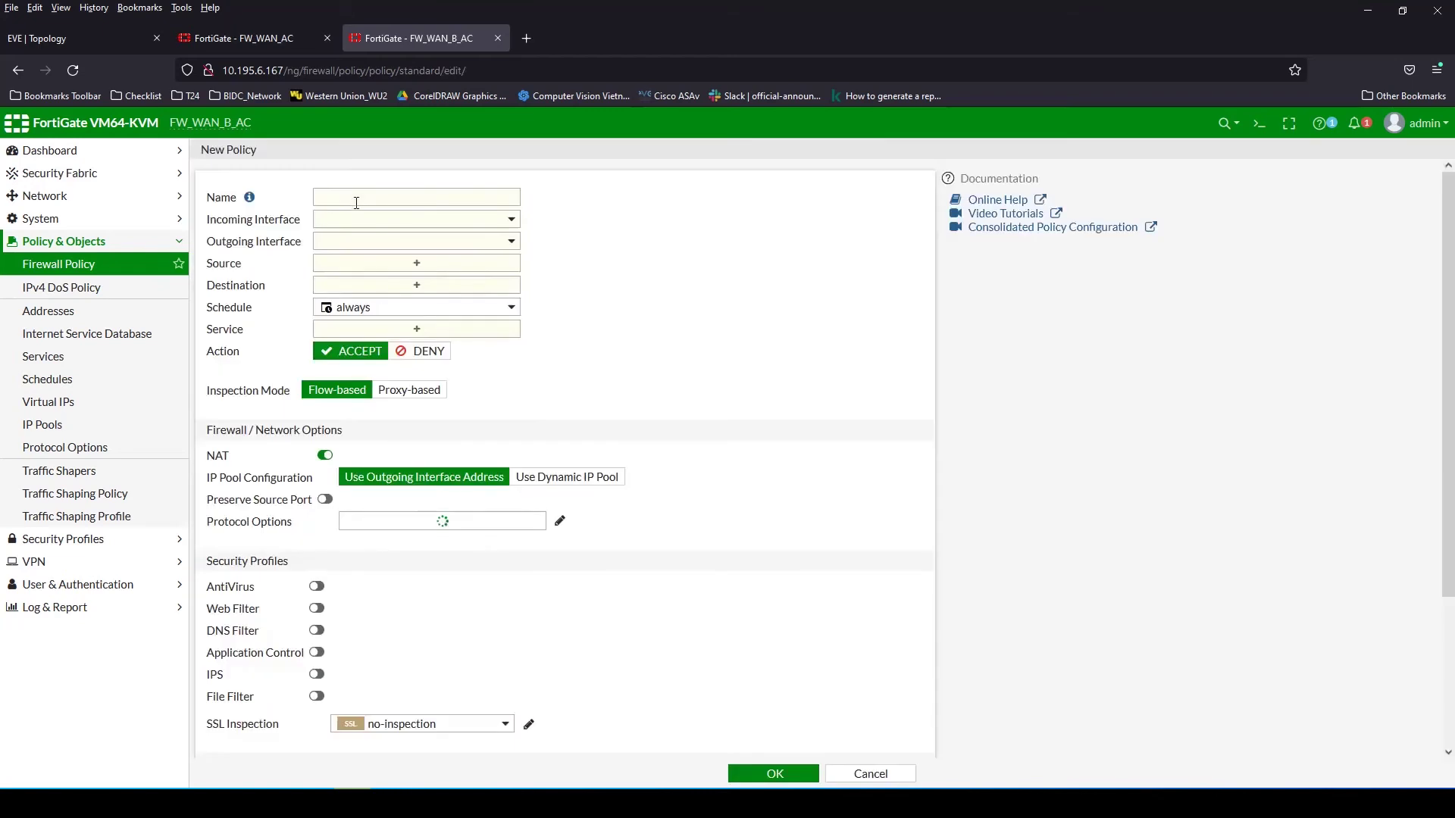
left_click(383, 197)
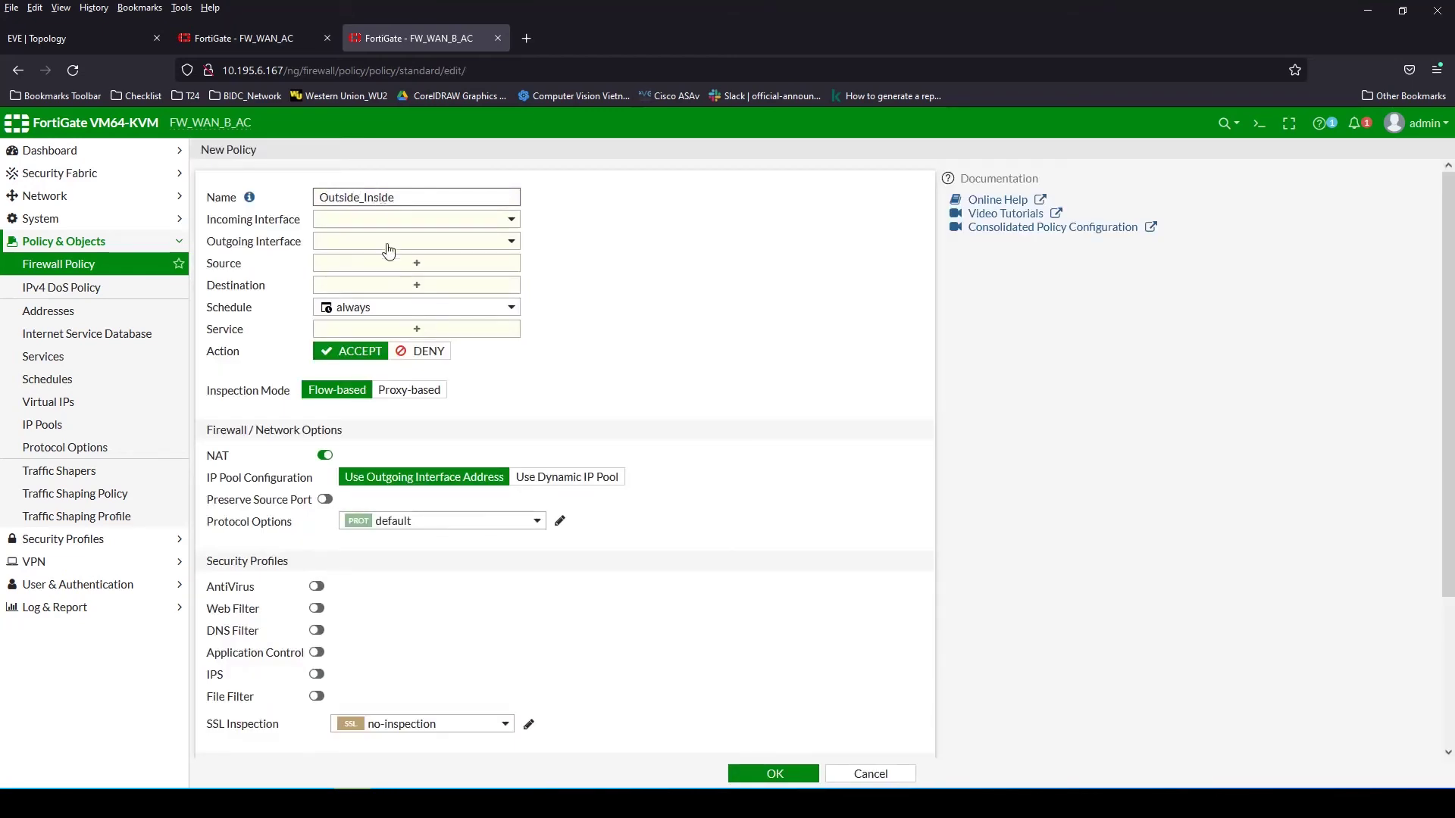
left_click(373, 219)
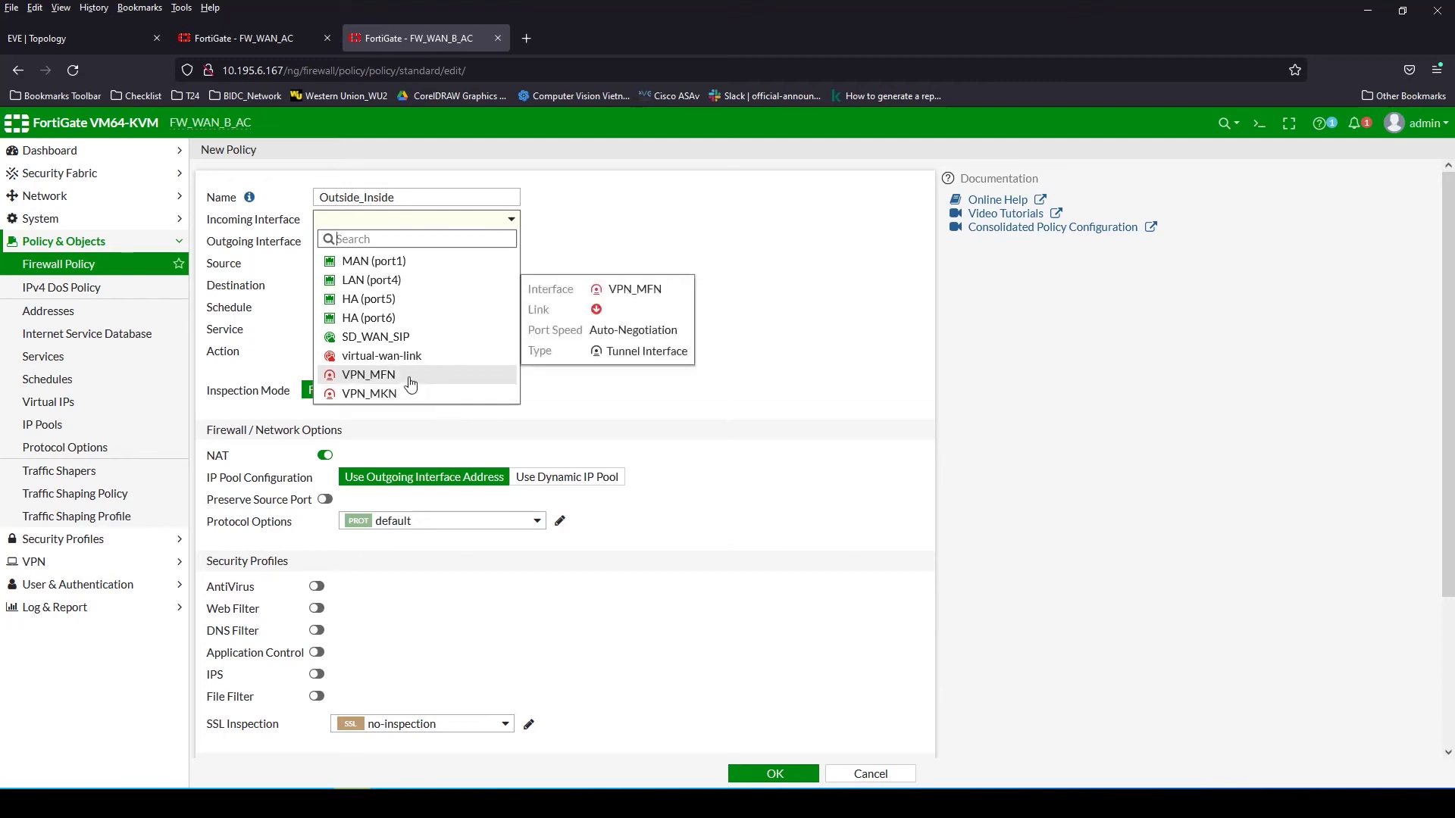
left_click(873, 773)
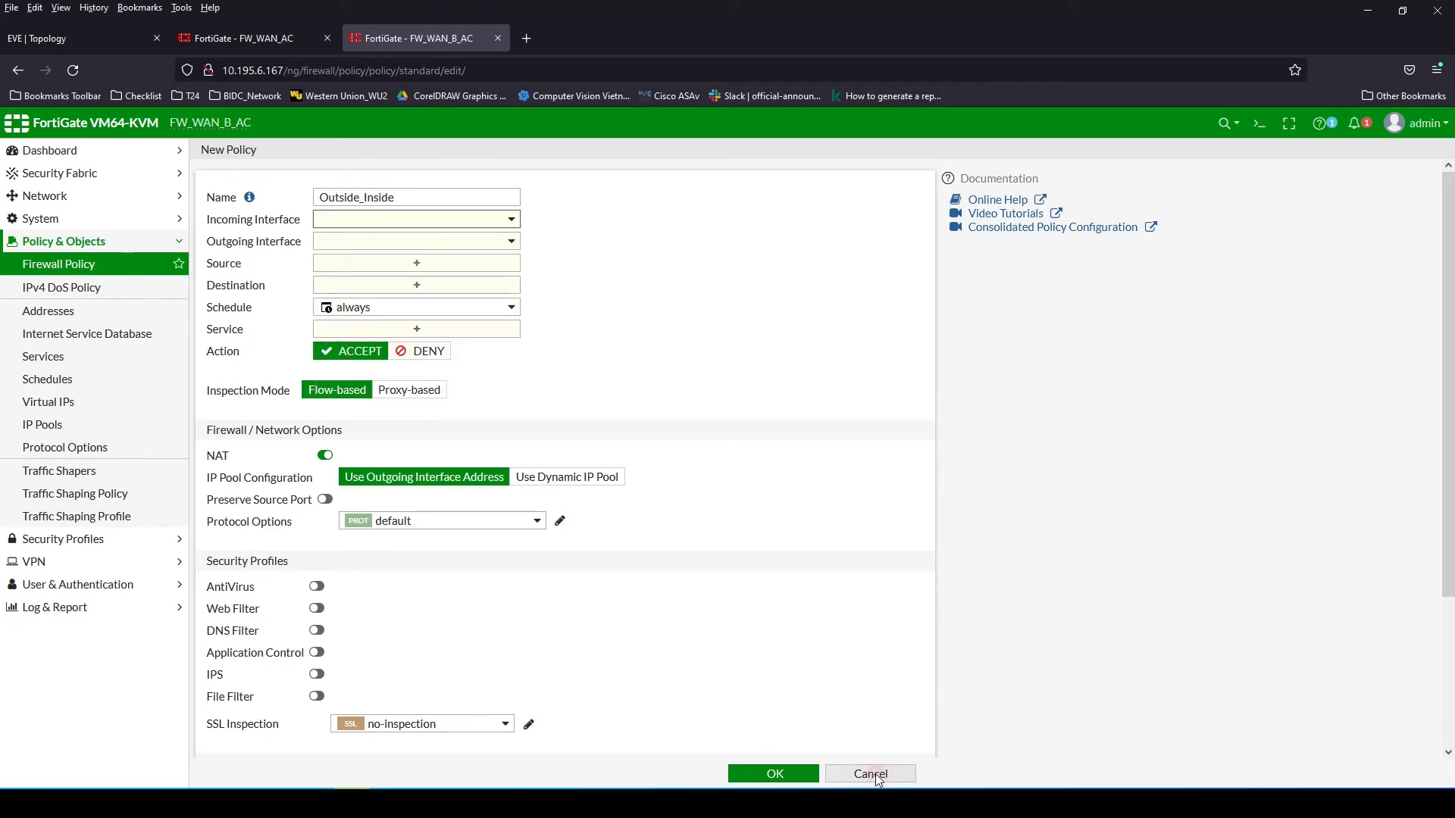
left_click(58, 197)
Create a new SD-WAN zone named VPN_ISP
left_click(75, 288)
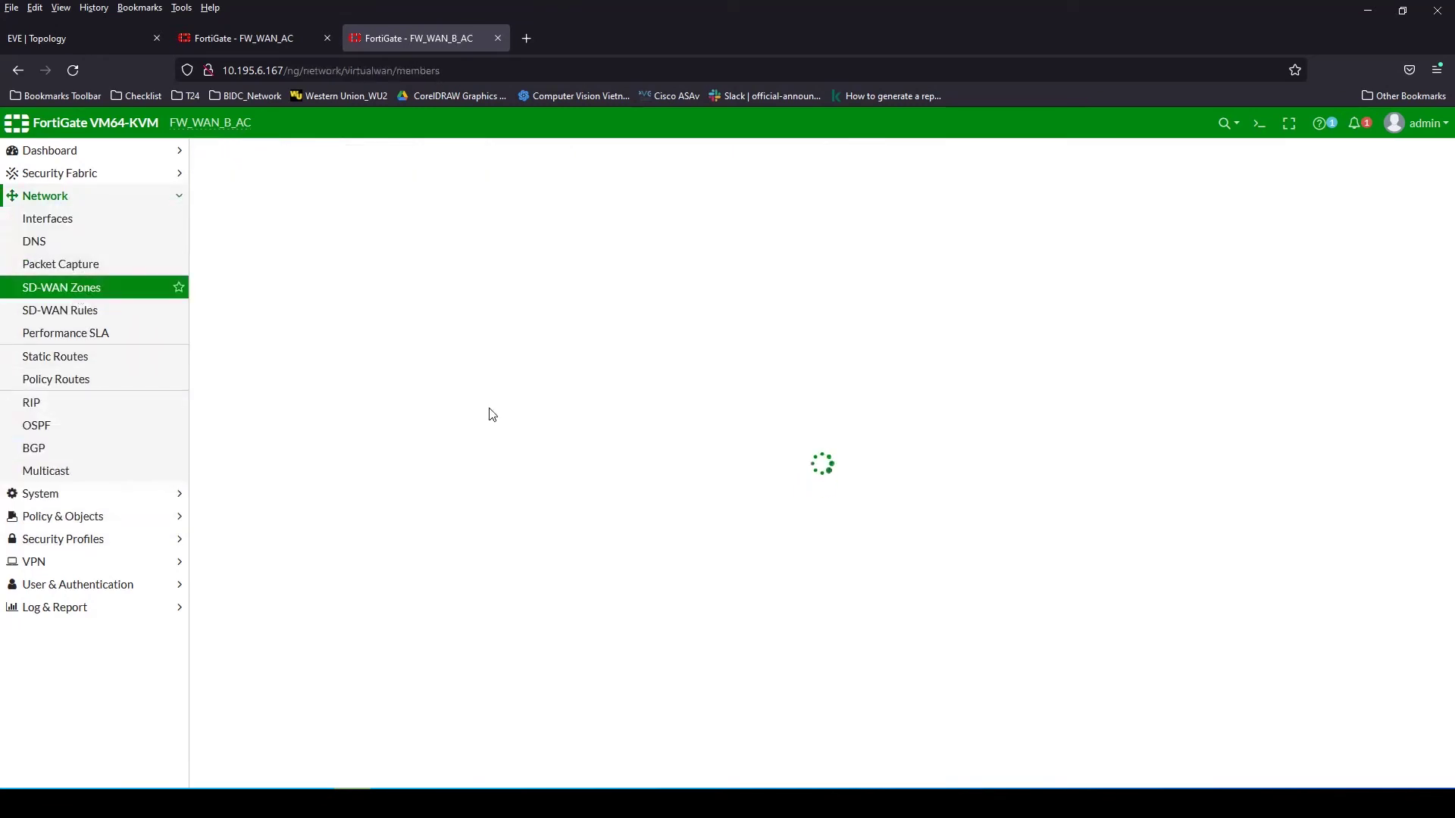
left_click(250, 349)
left_click(241, 389)
left_click(400, 188)
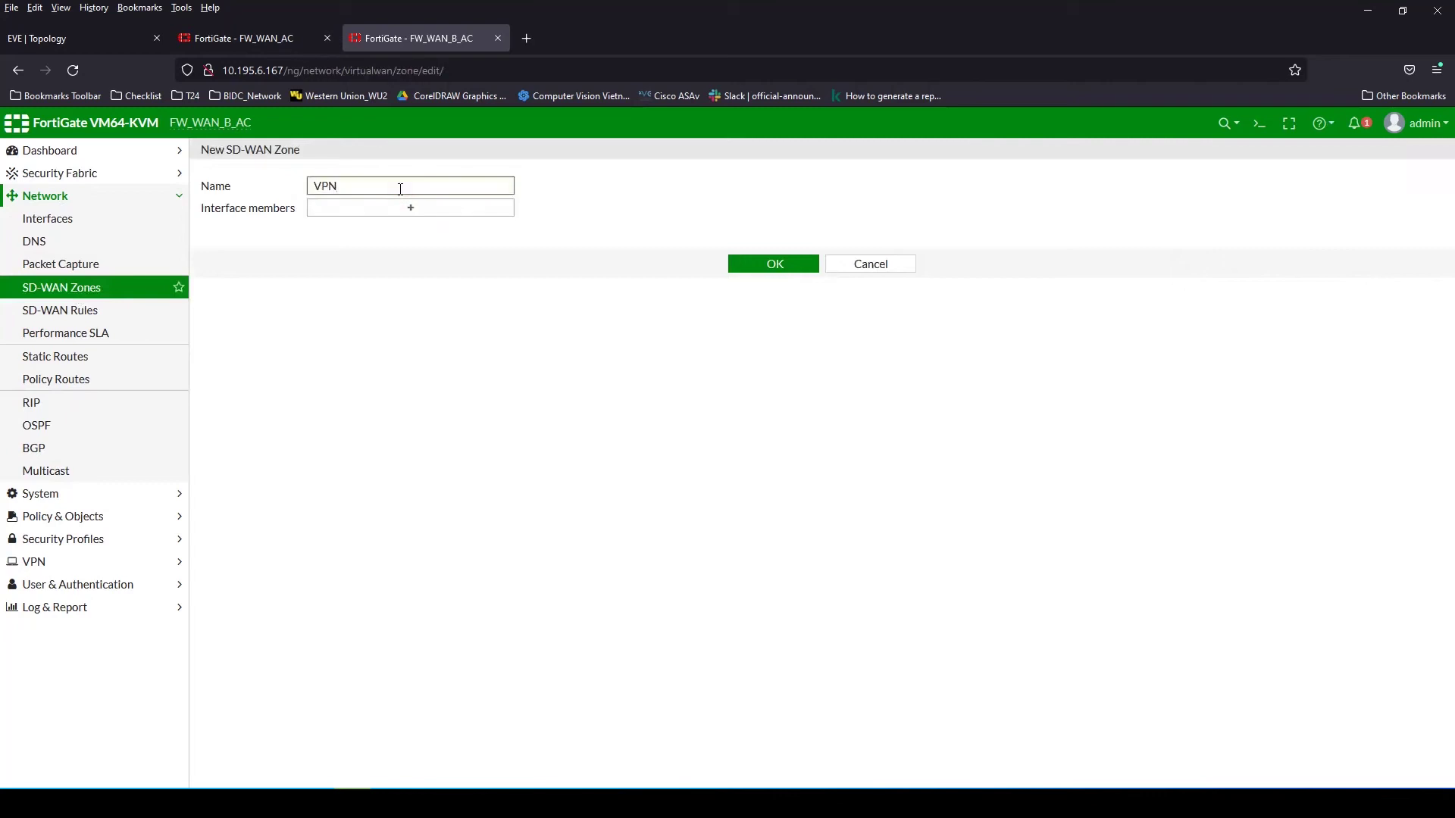
left_click(773, 264)
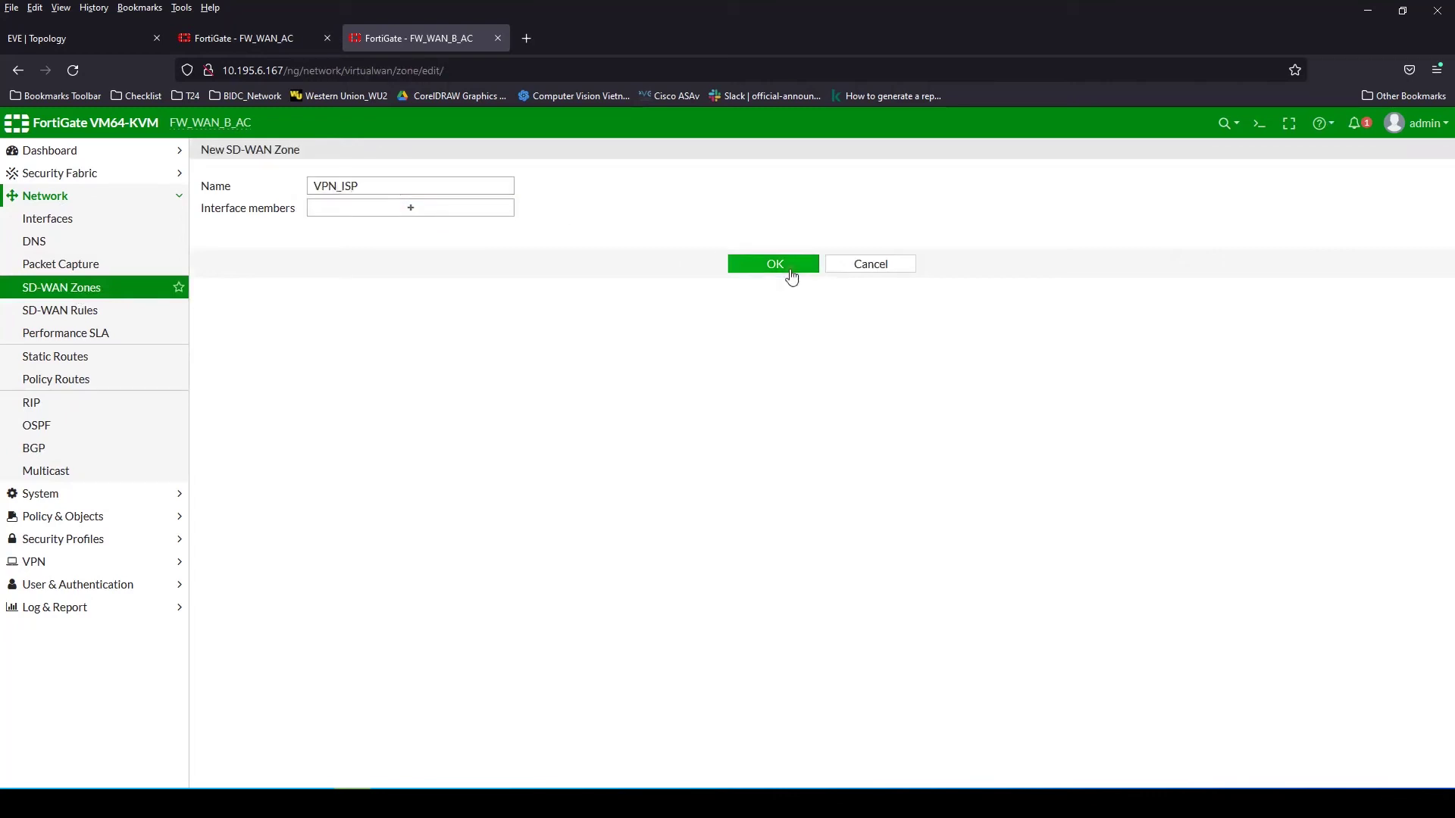
Add tunnel VPN_MFN as an SD-WAN member while editing the VPN_ISP zone
left_click(251, 430)
left_click(329, 348)
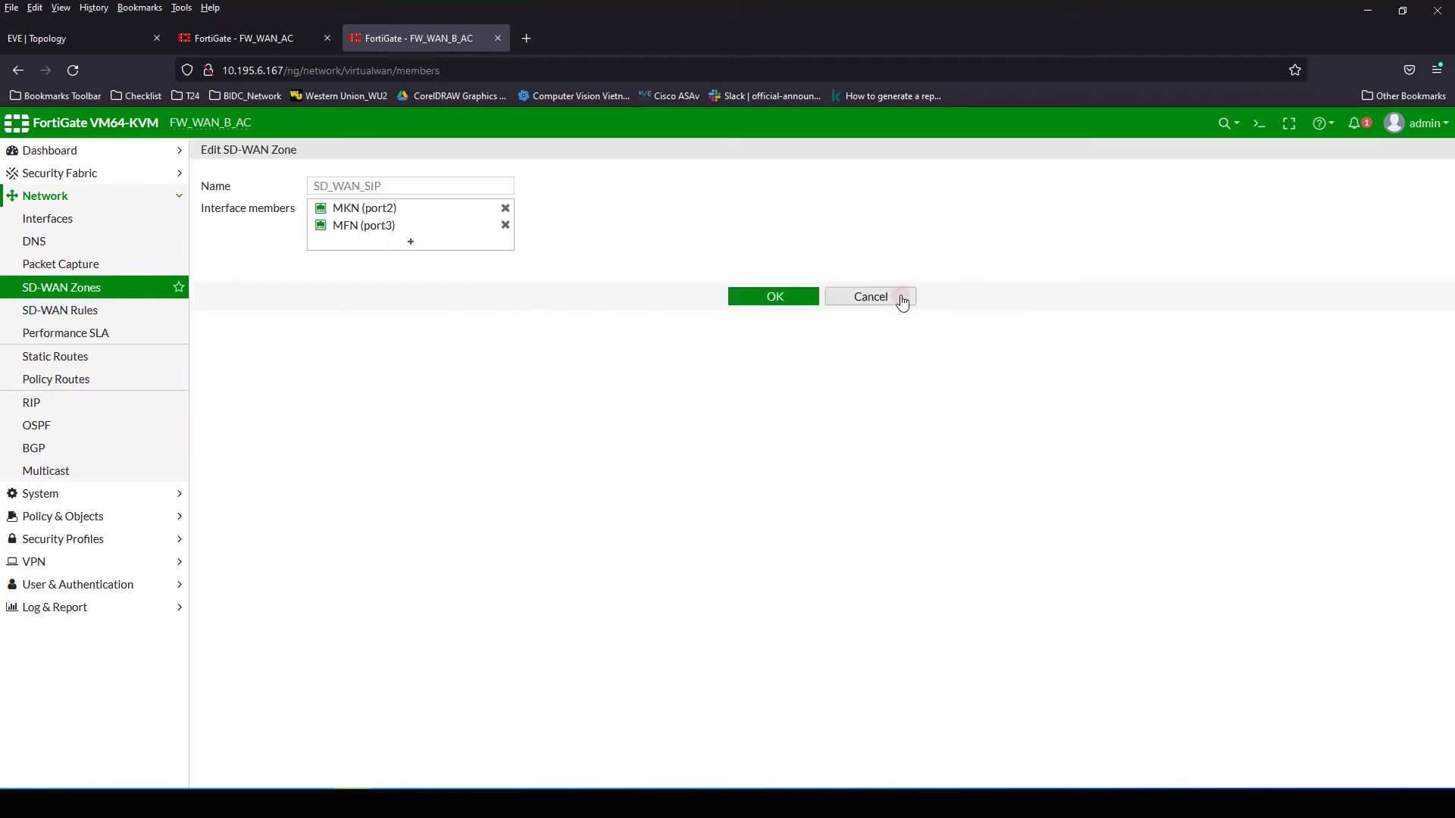
left_click(902, 297)
left_click(329, 348)
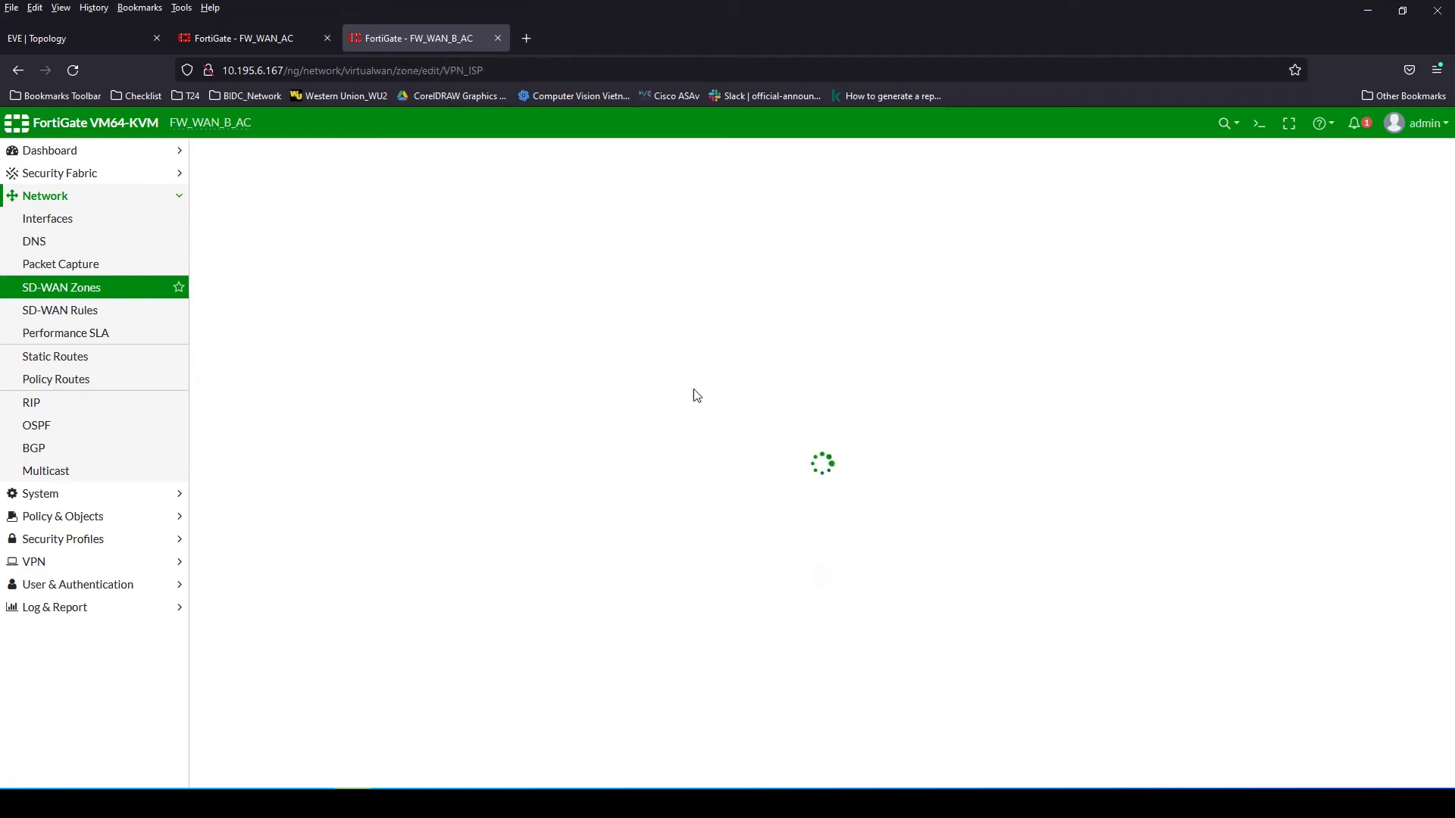
left_click(413, 208)
left_click(1413, 179)
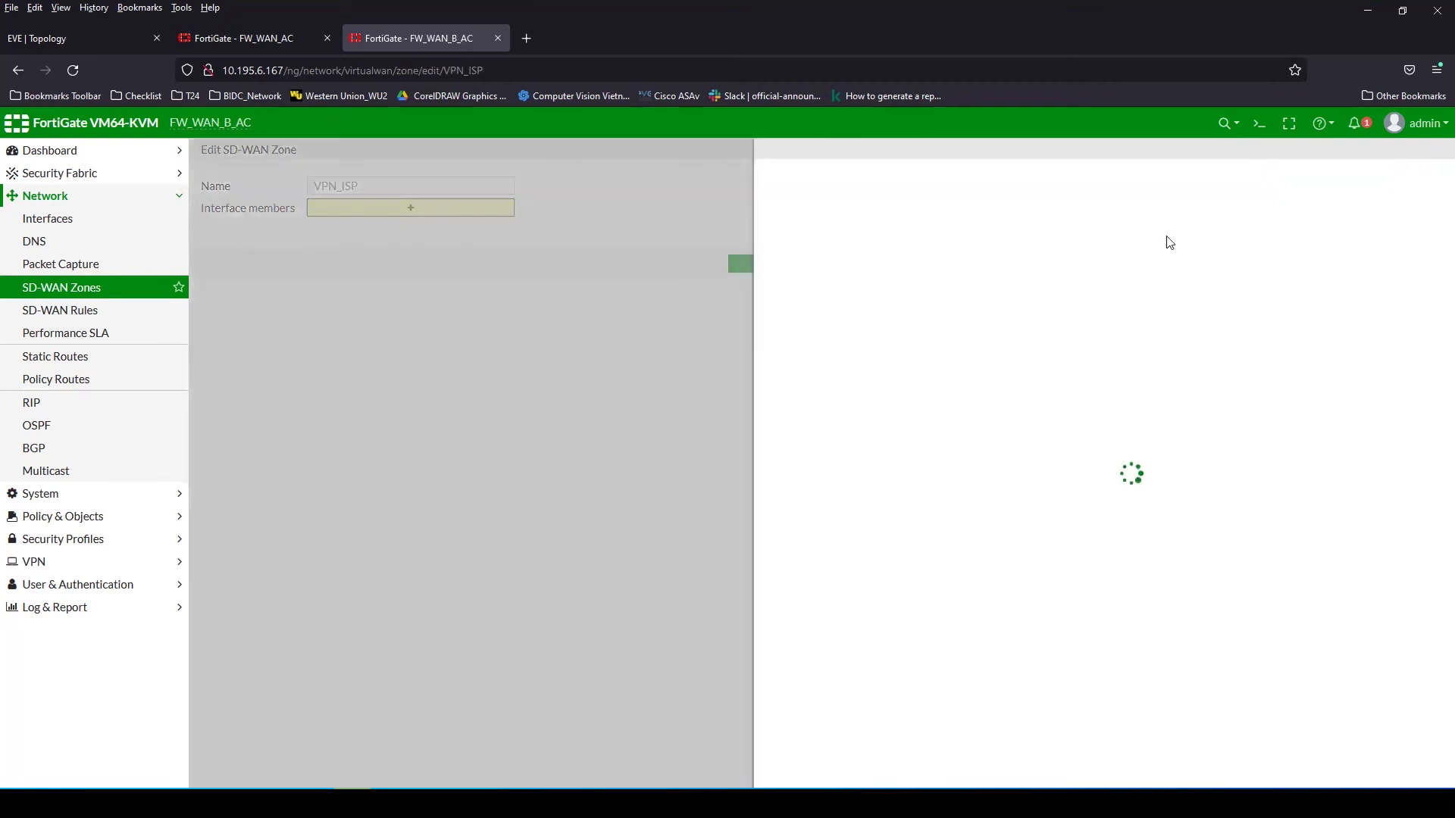
left_click(883, 186)
left_click(877, 303)
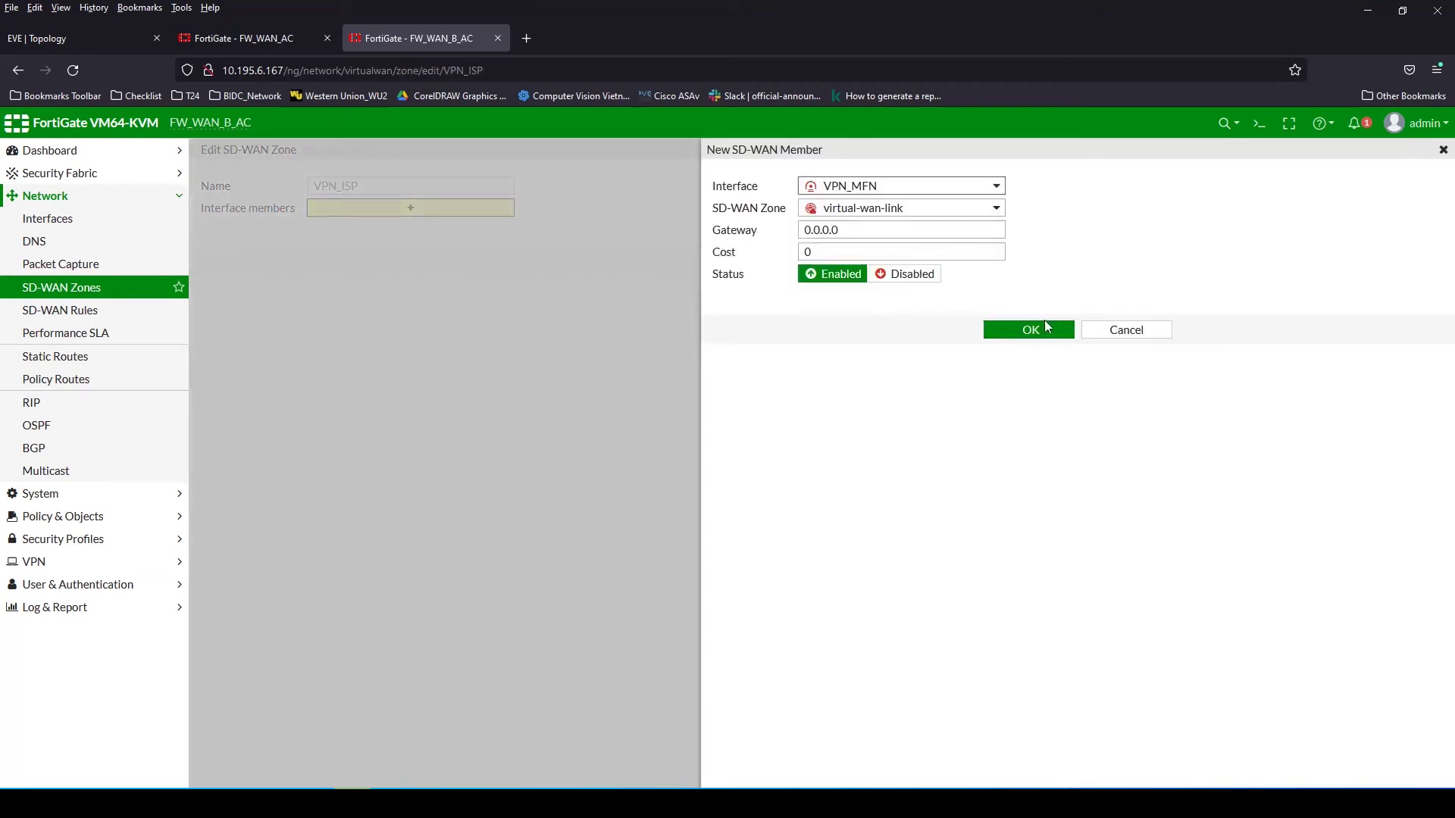
left_click(1044, 328)
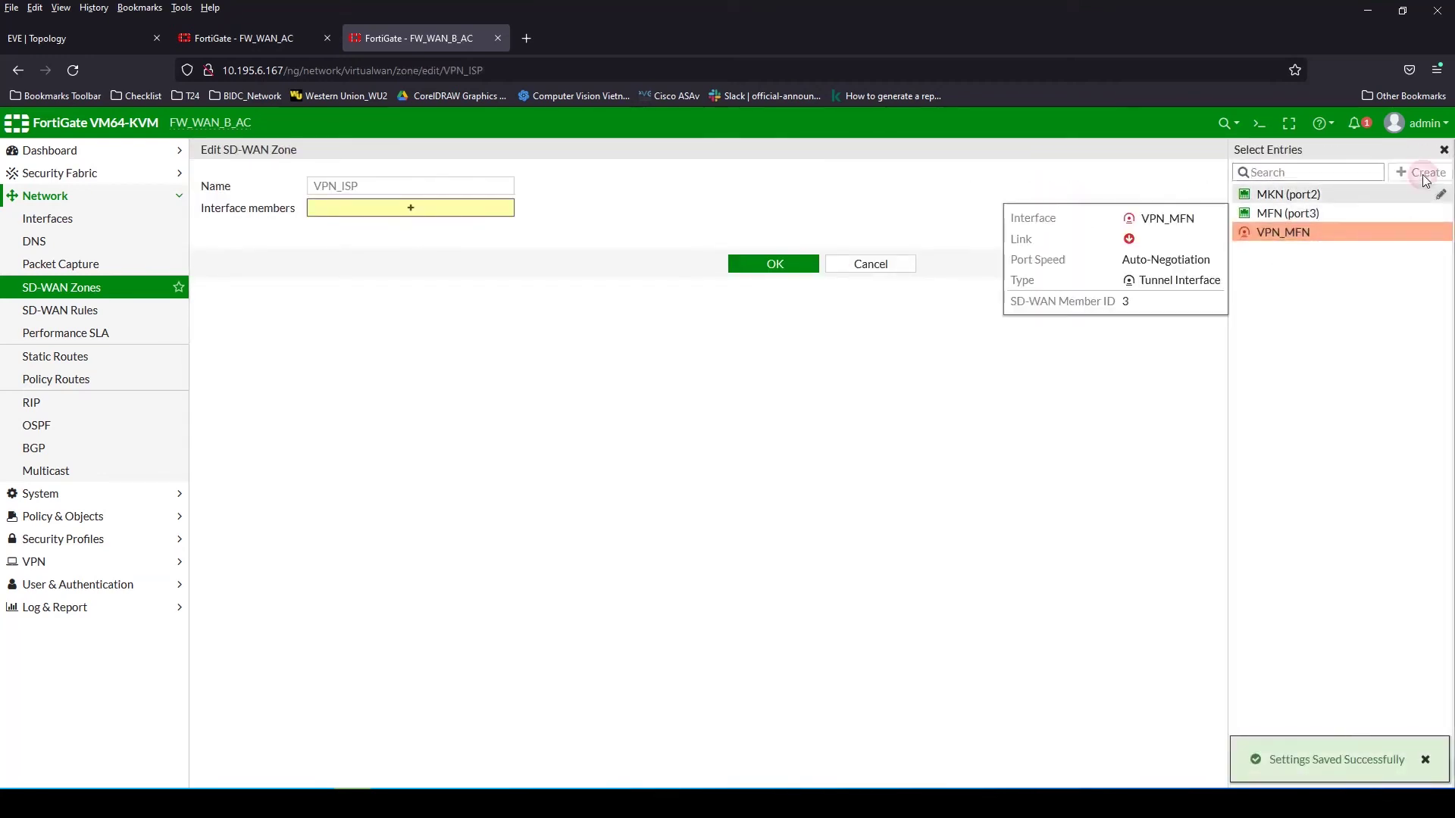
Add tunnel VPN_MKN as an SD-WAN member in zone VPN_ISP and save the zone
left_click(1420, 172)
left_click(904, 189)
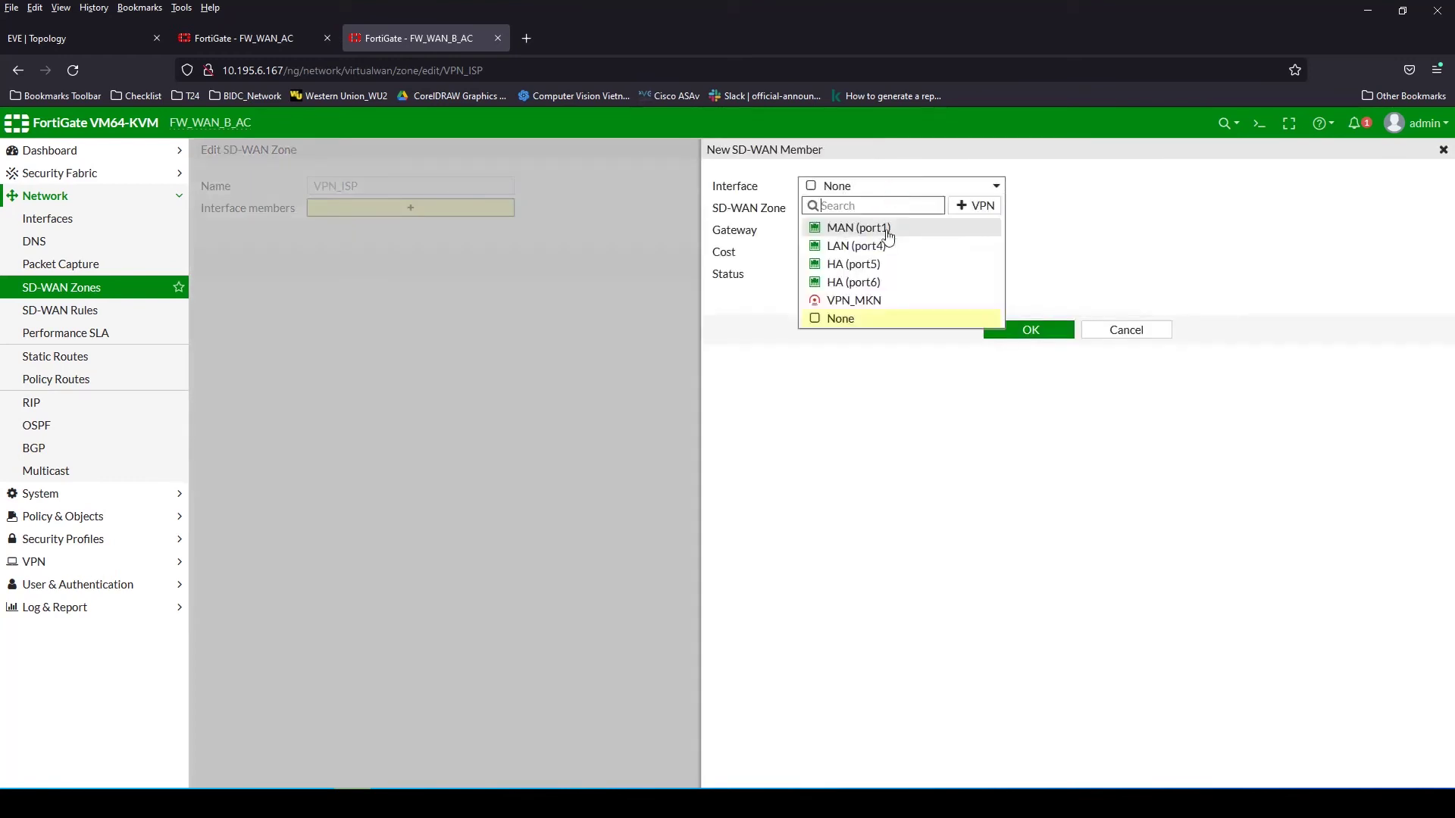
left_click(871, 297)
left_click(879, 209)
left_click(861, 251)
left_click(878, 209)
left_click(851, 288)
left_click(1027, 331)
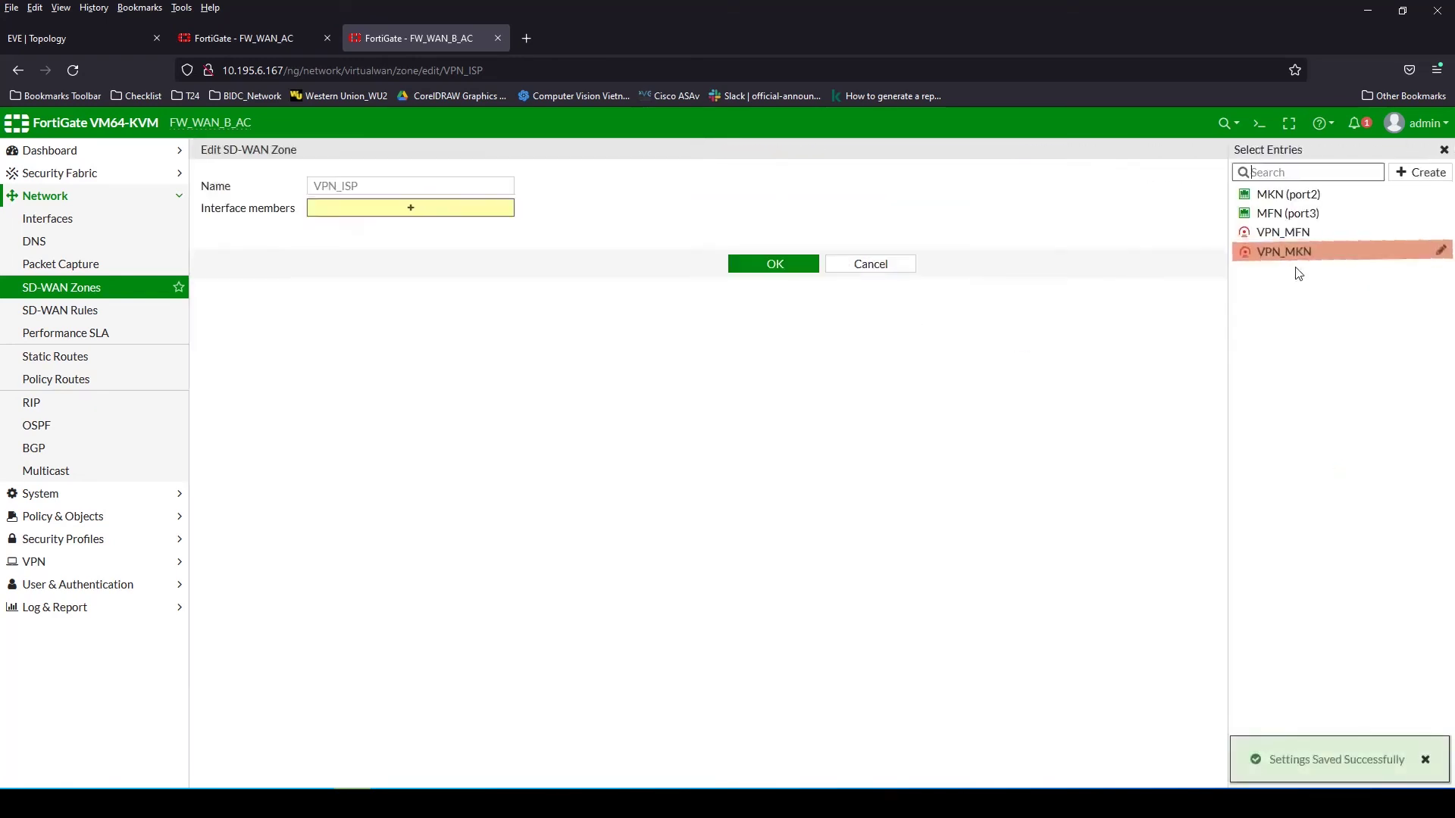
left_click(1295, 236)
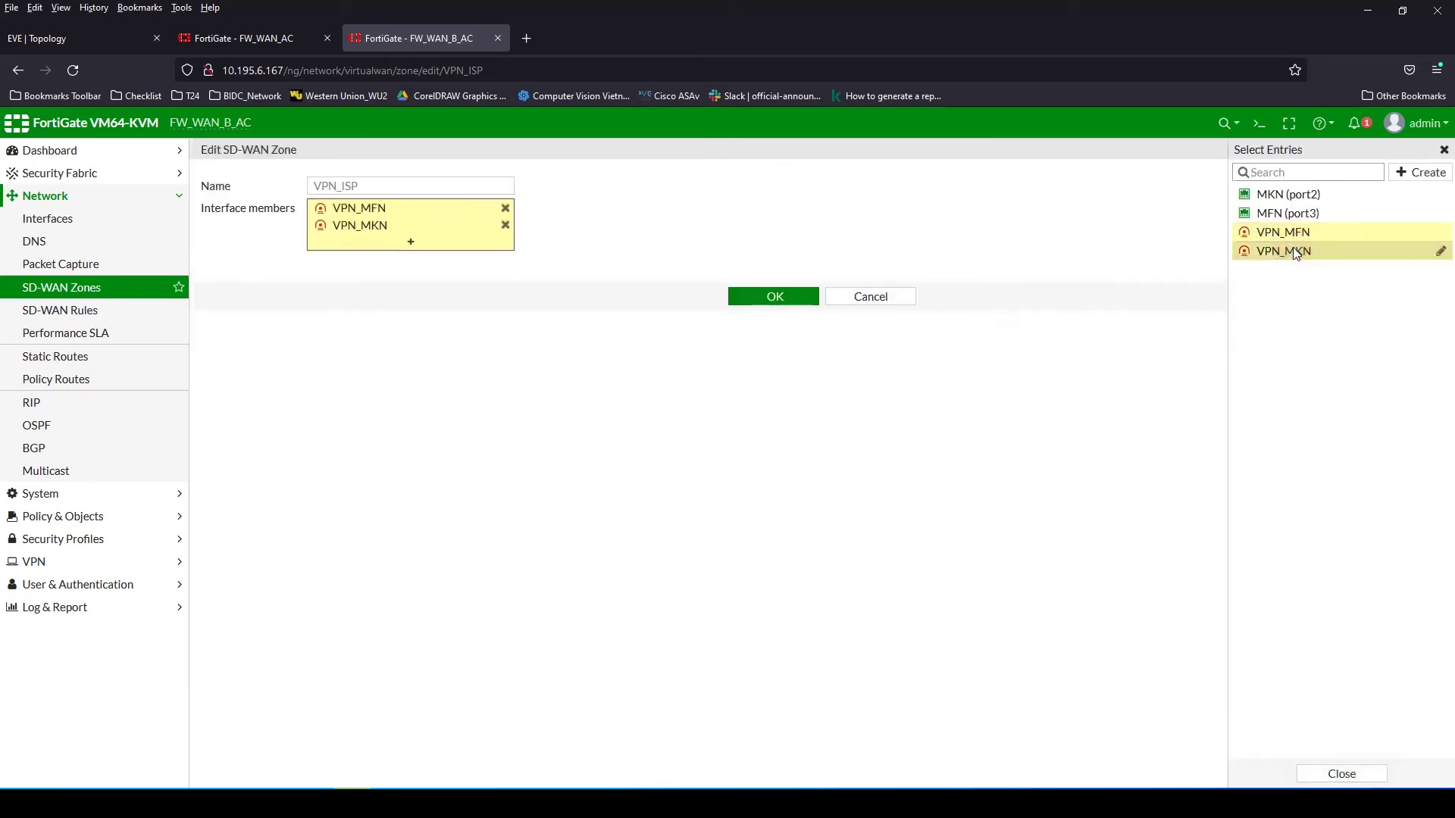
left_click(779, 301)
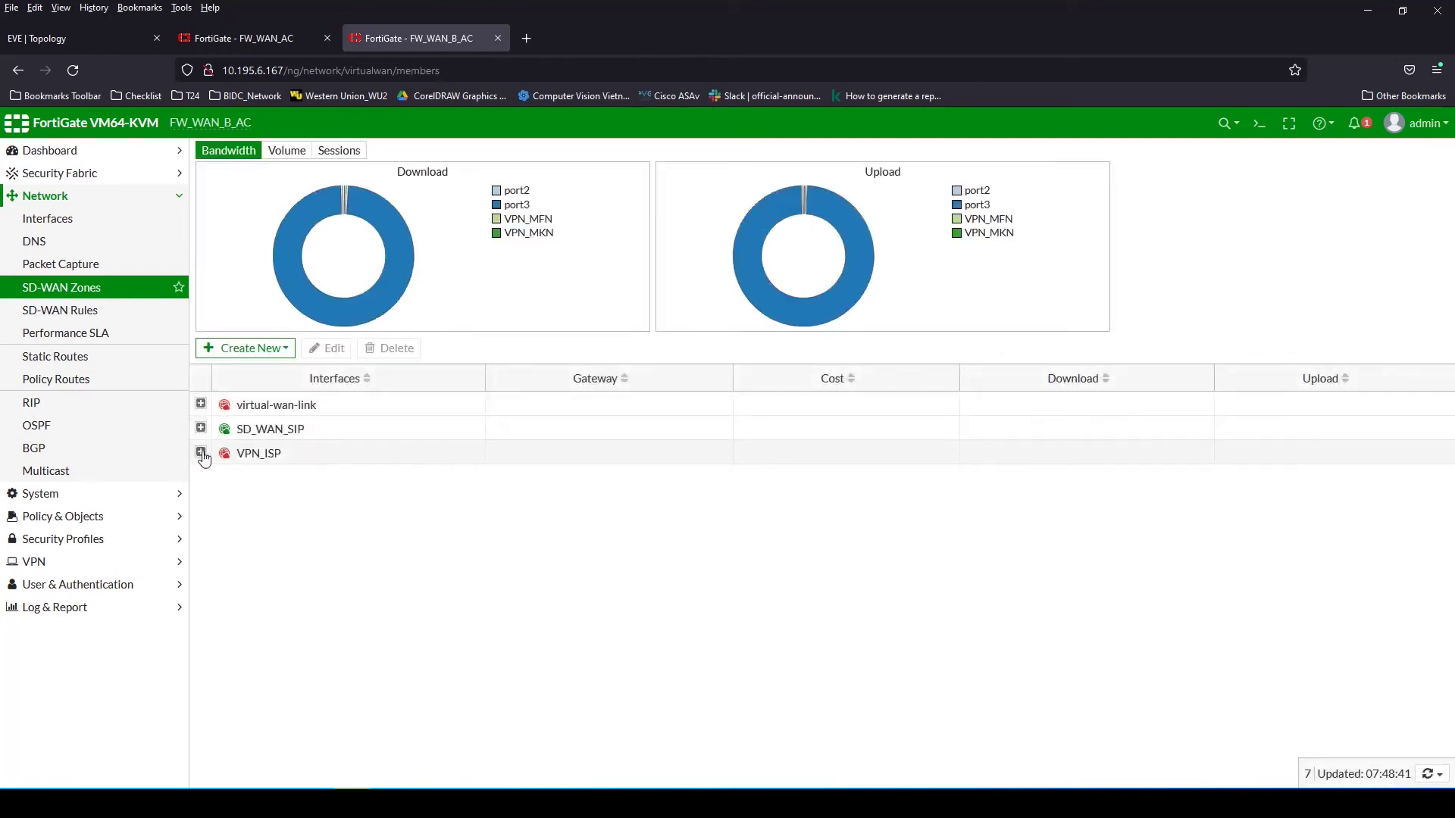
Re-add VPN_MFN to VPN_ISP and verify the zone holds both tunnels
left_click(201, 452)
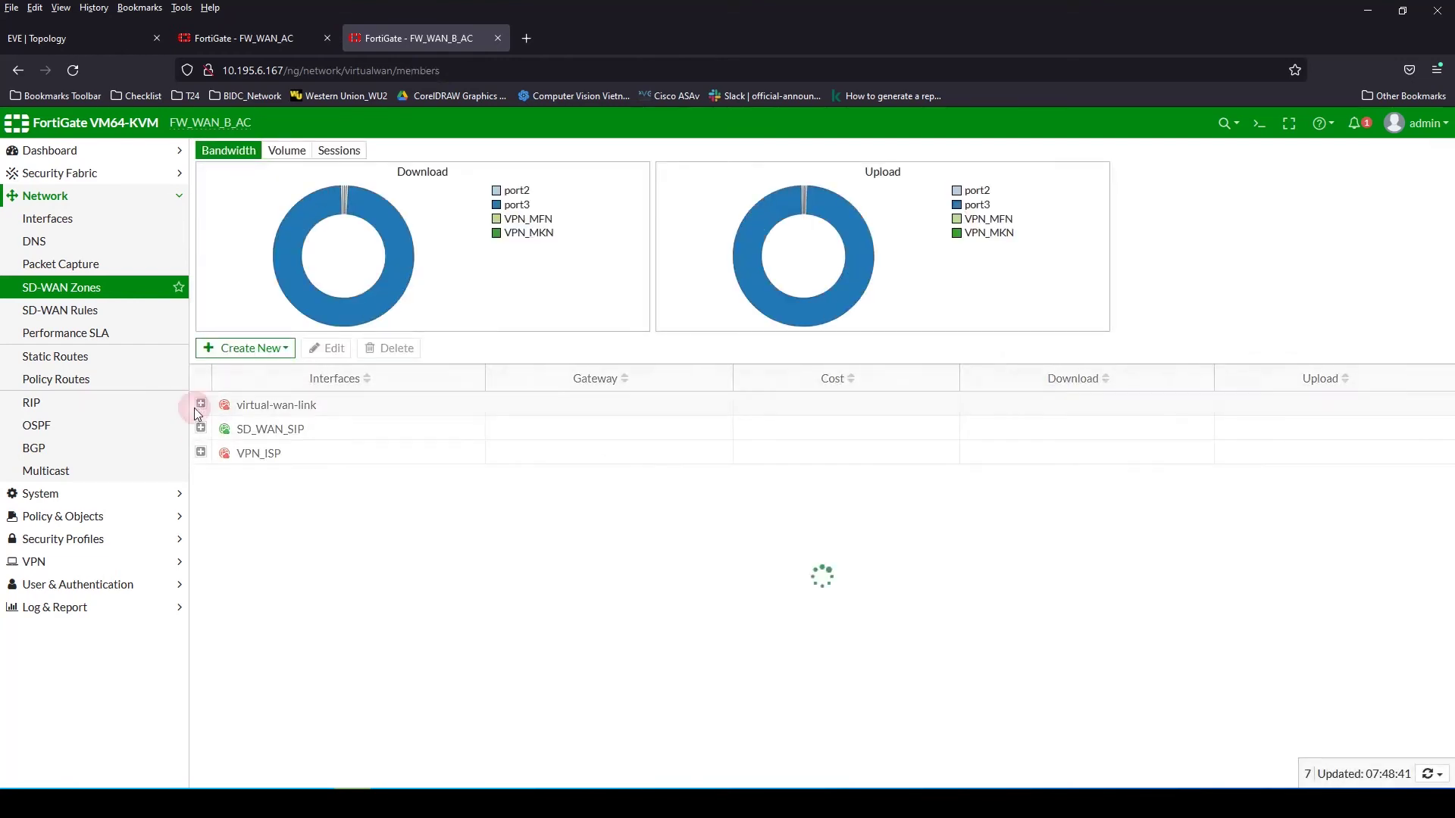
double_click(284, 454)
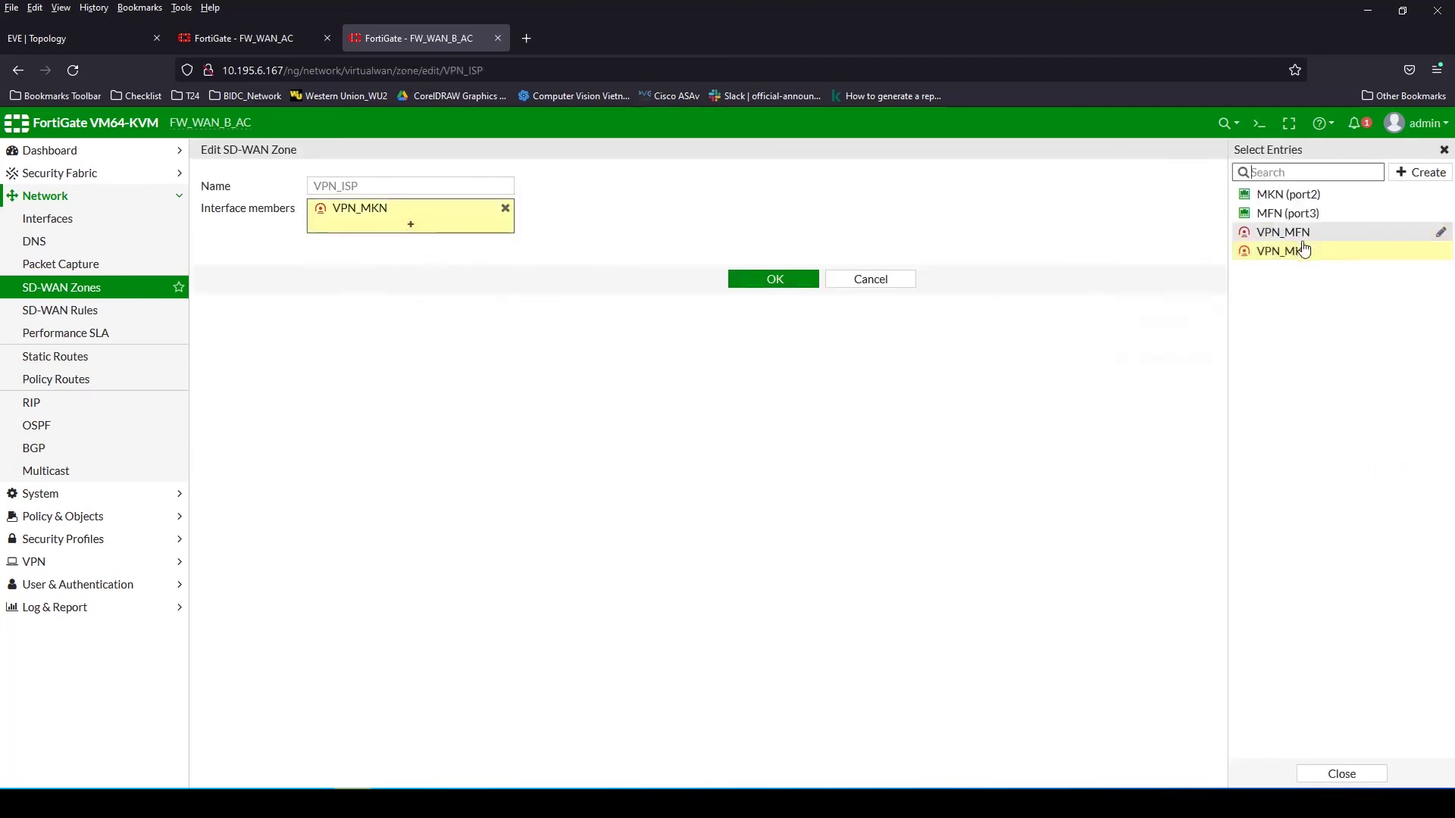
left_click(1283, 233)
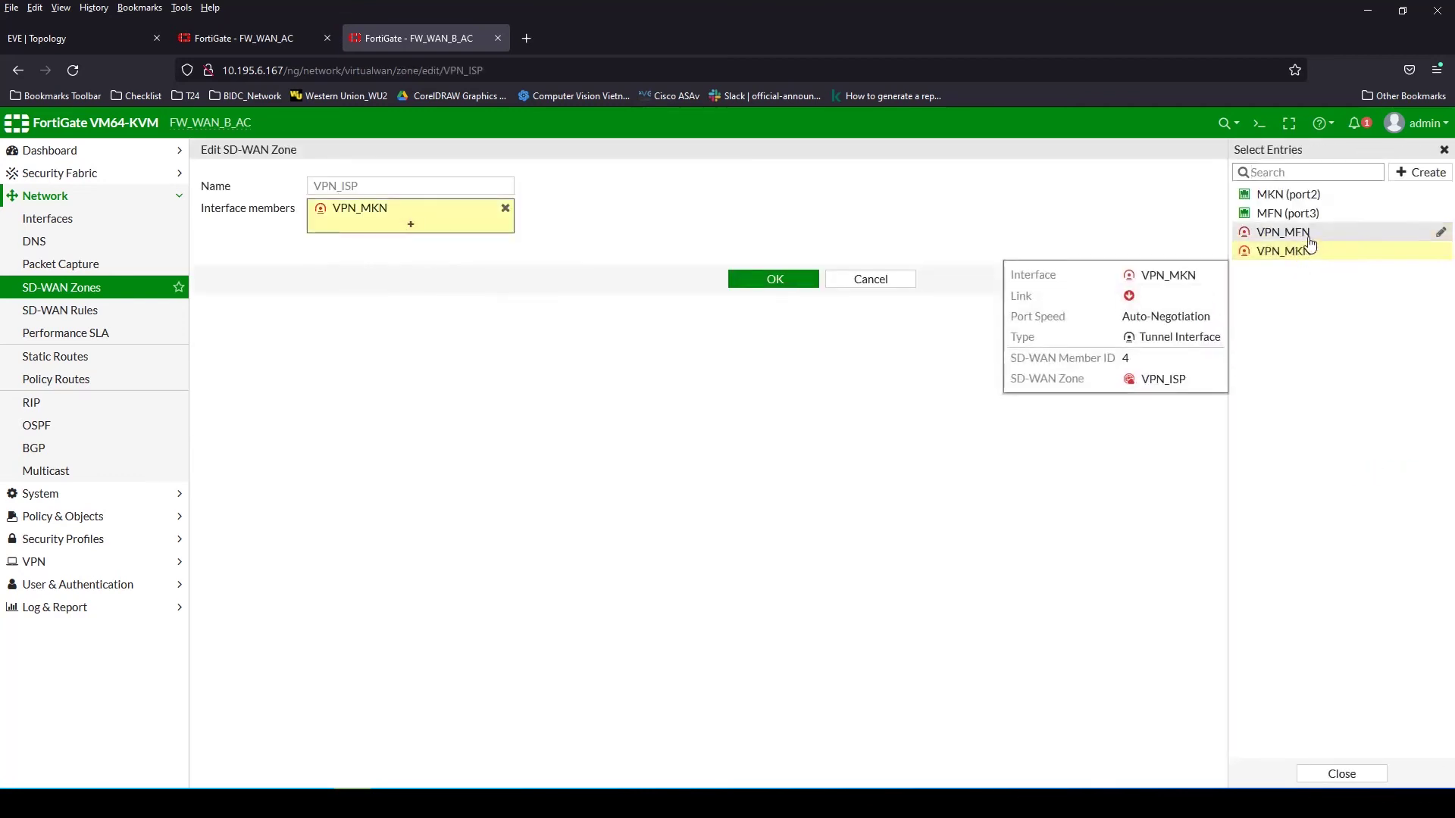
left_click(773, 280)
left_click(201, 452)
left_click(63, 516)
left_click(58, 263)
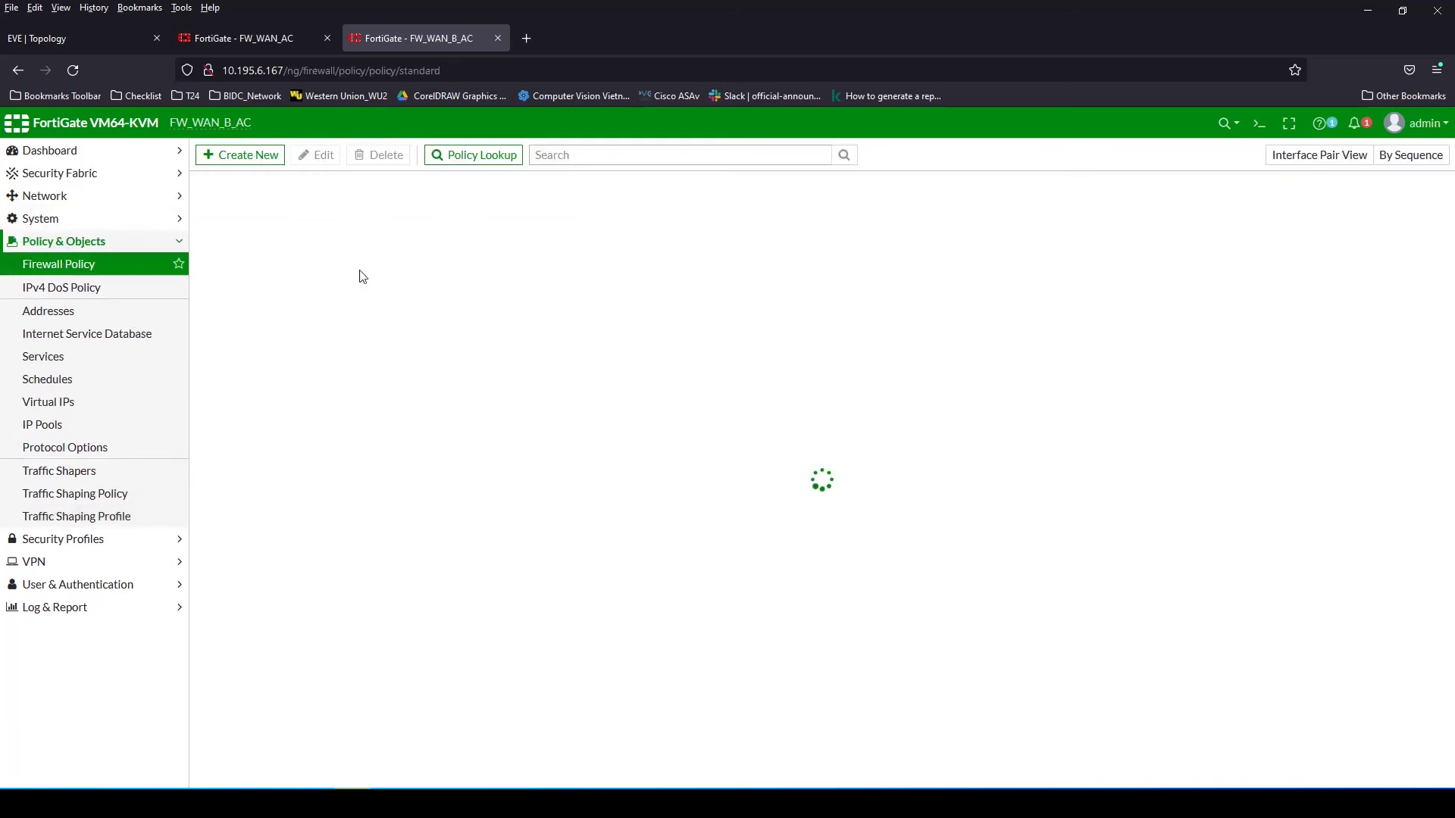
Start policy Outside_Inside with incoming VPN_ISP and outgoing LAN (port4)
left_click(241, 156)
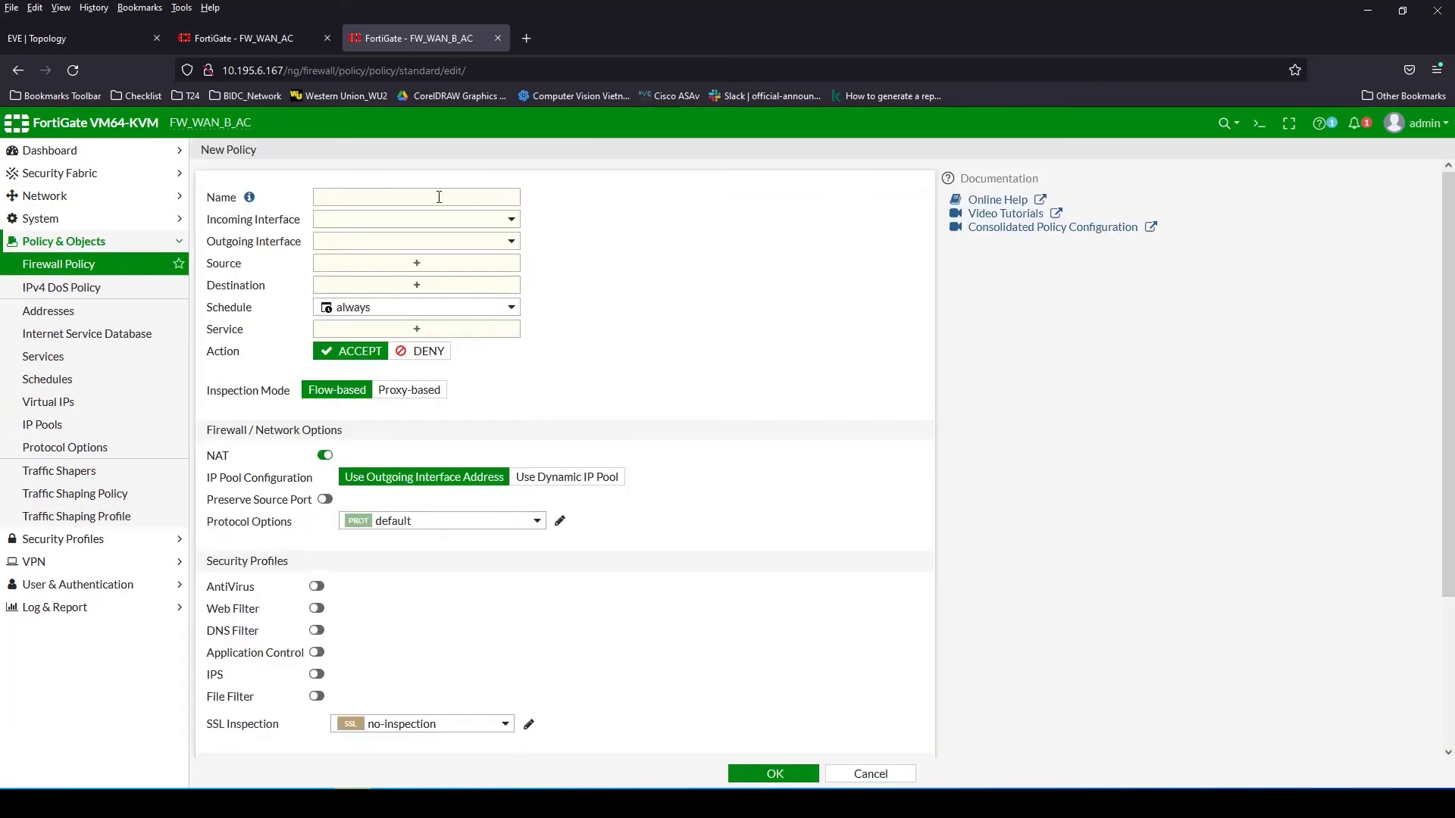
left_click(439, 197)
left_click(395, 227)
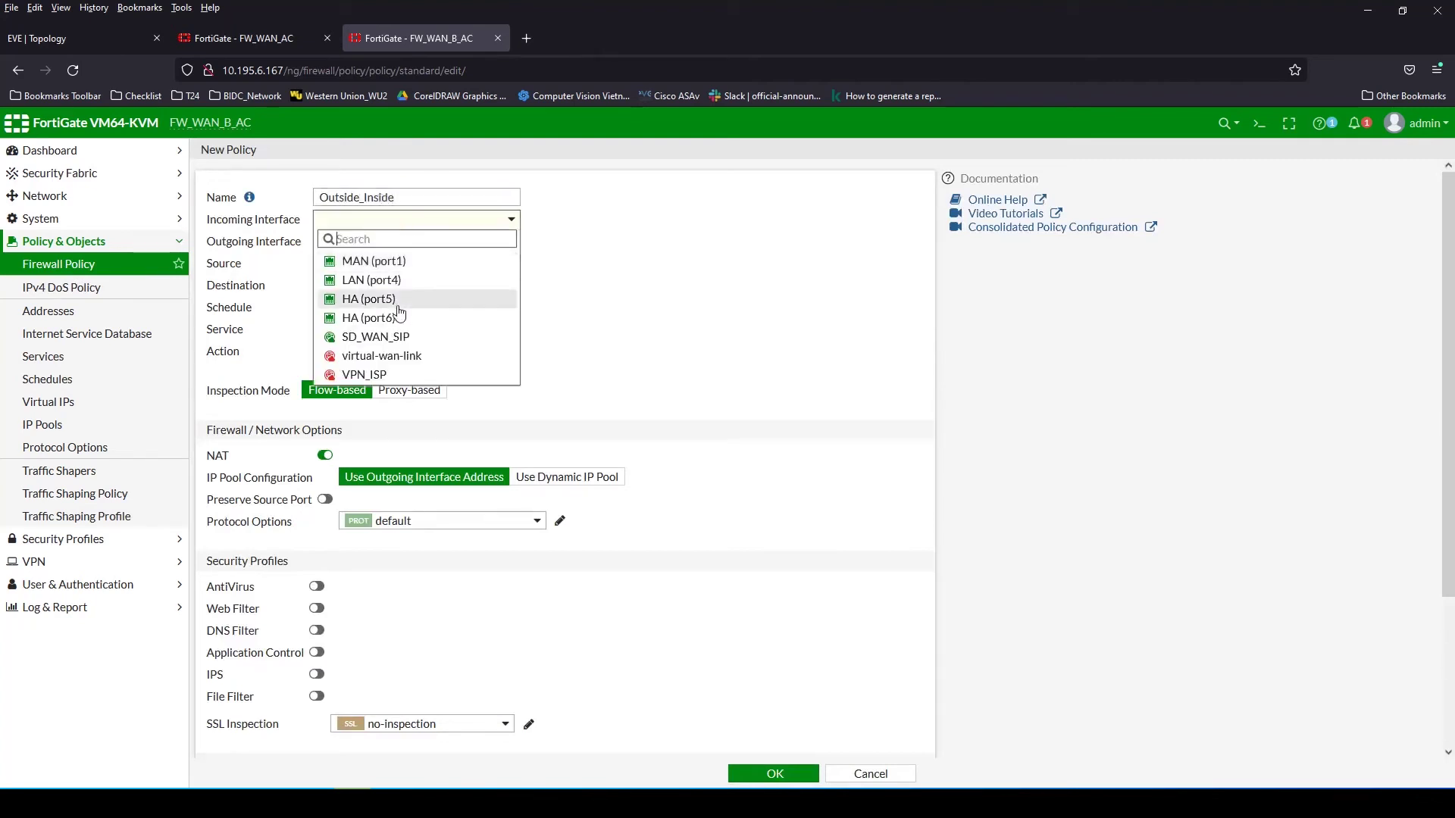
left_click(371, 374)
left_click(435, 241)
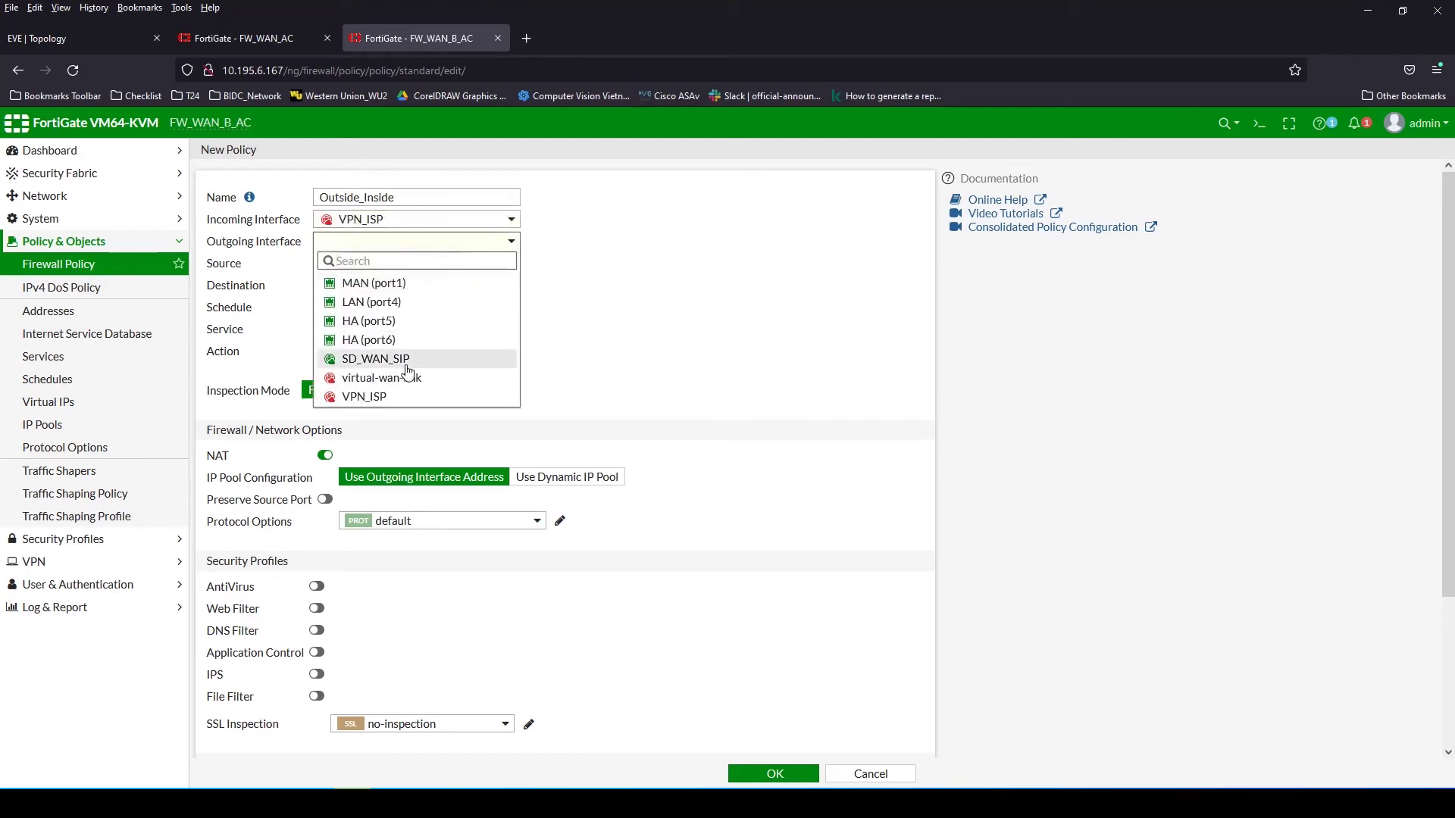
left_click(402, 301)
Set source and destination to all, service ALL, disable NAT, and save the policy
left_click(416, 262)
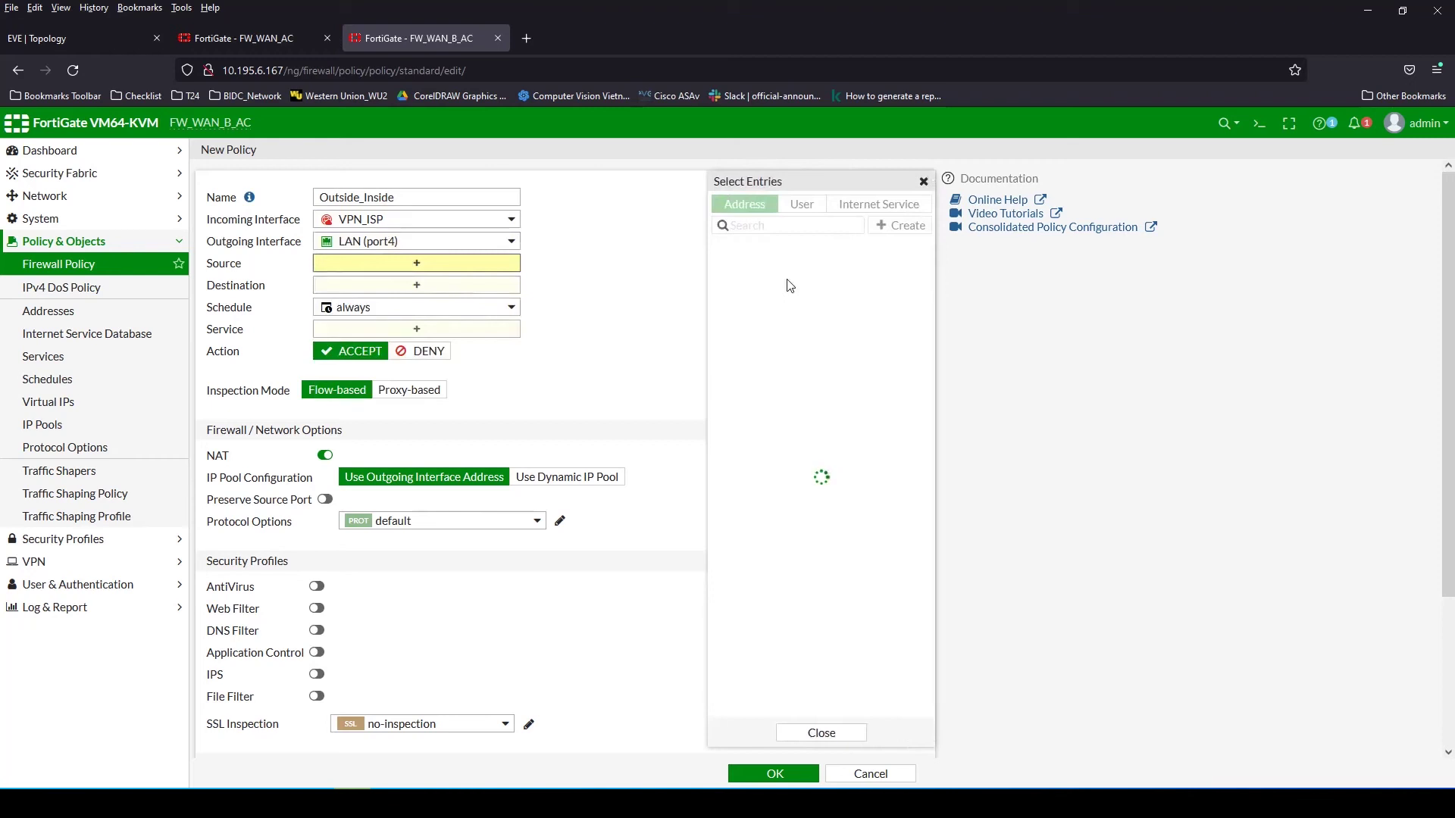
left_click(740, 268)
left_click(416, 311)
left_click(757, 267)
left_click(416, 360)
left_click(758, 264)
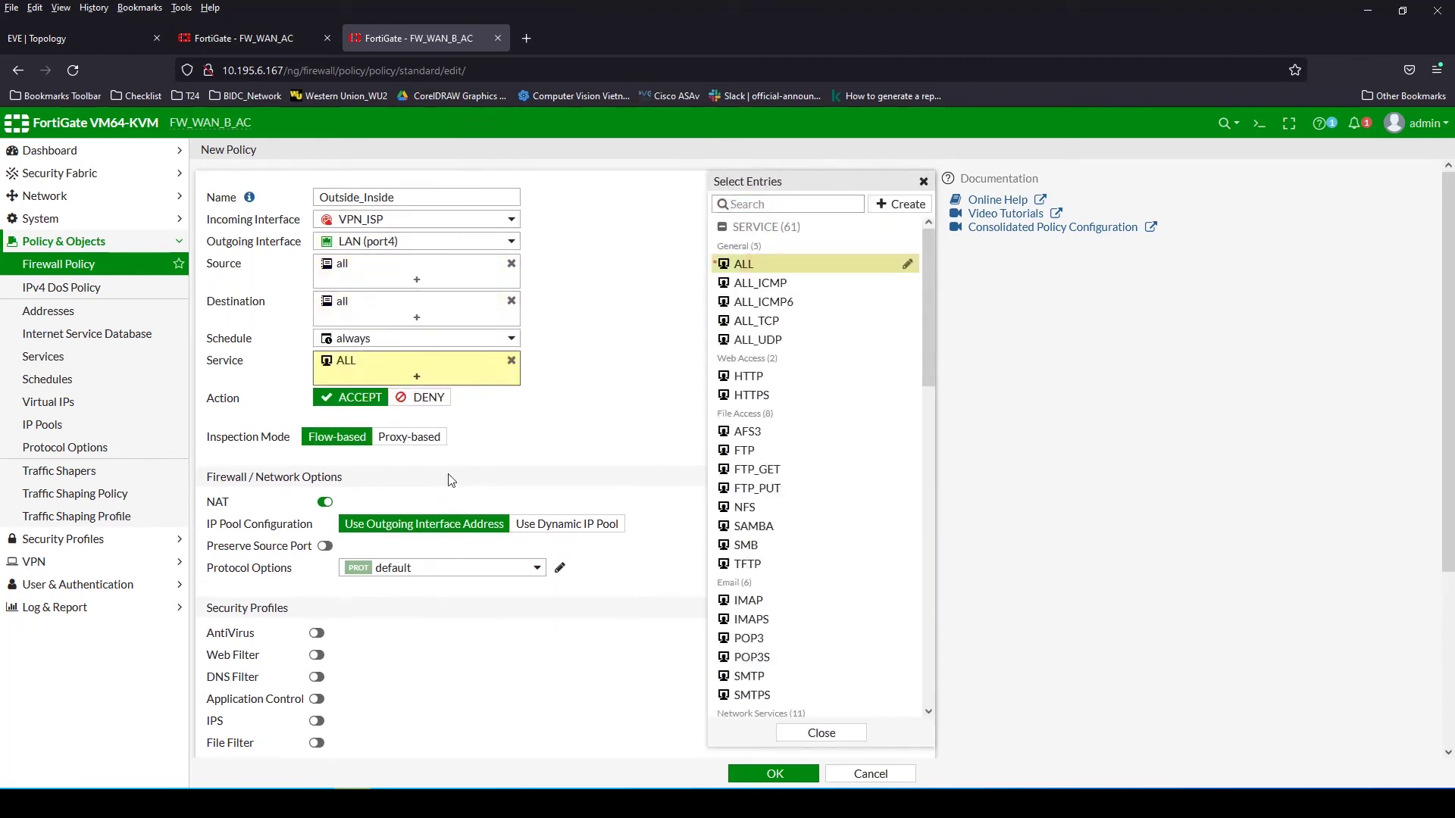
left_click(326, 502)
scroll(530, 674, "down", 3)
left_click(767, 776)
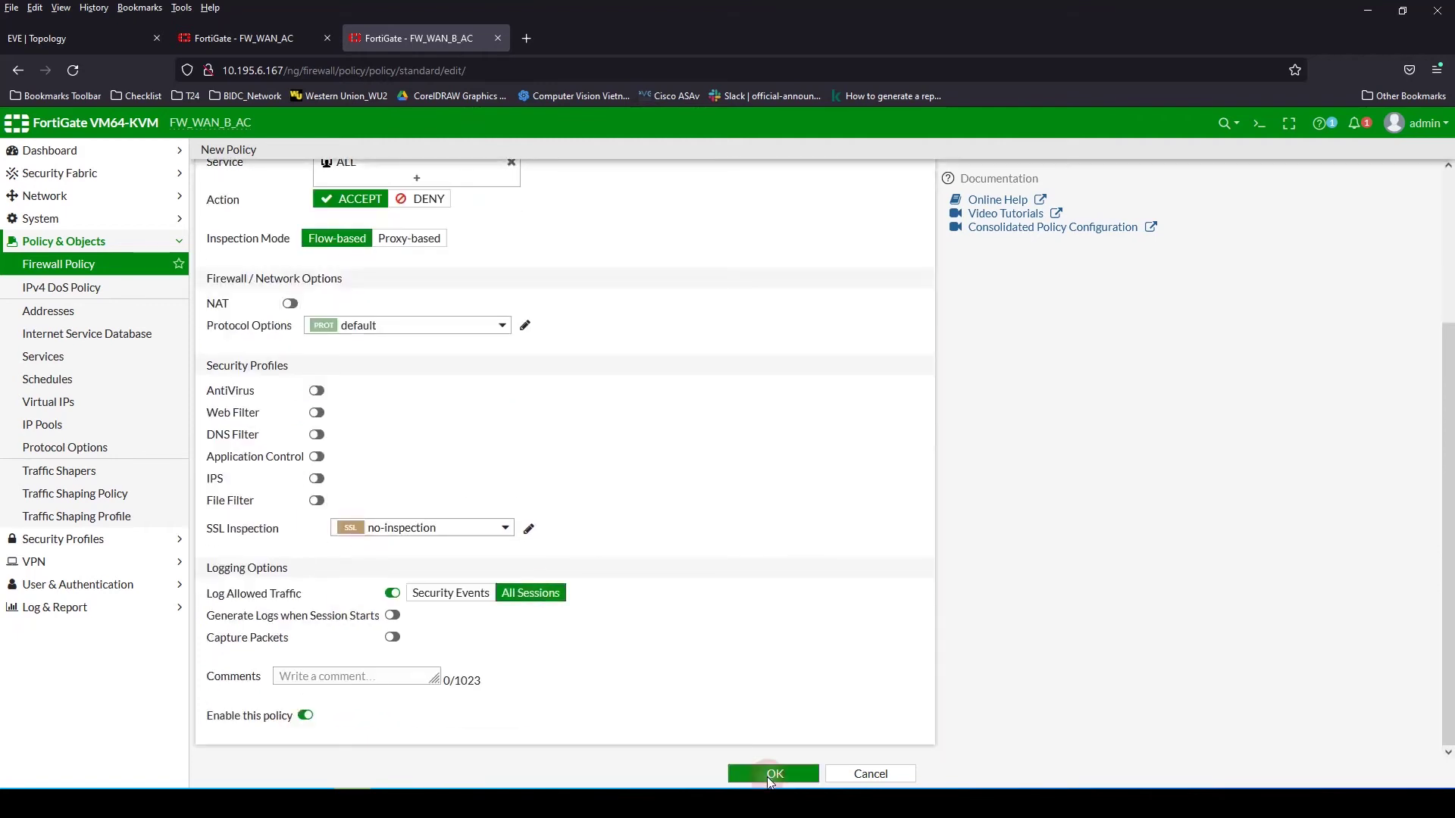
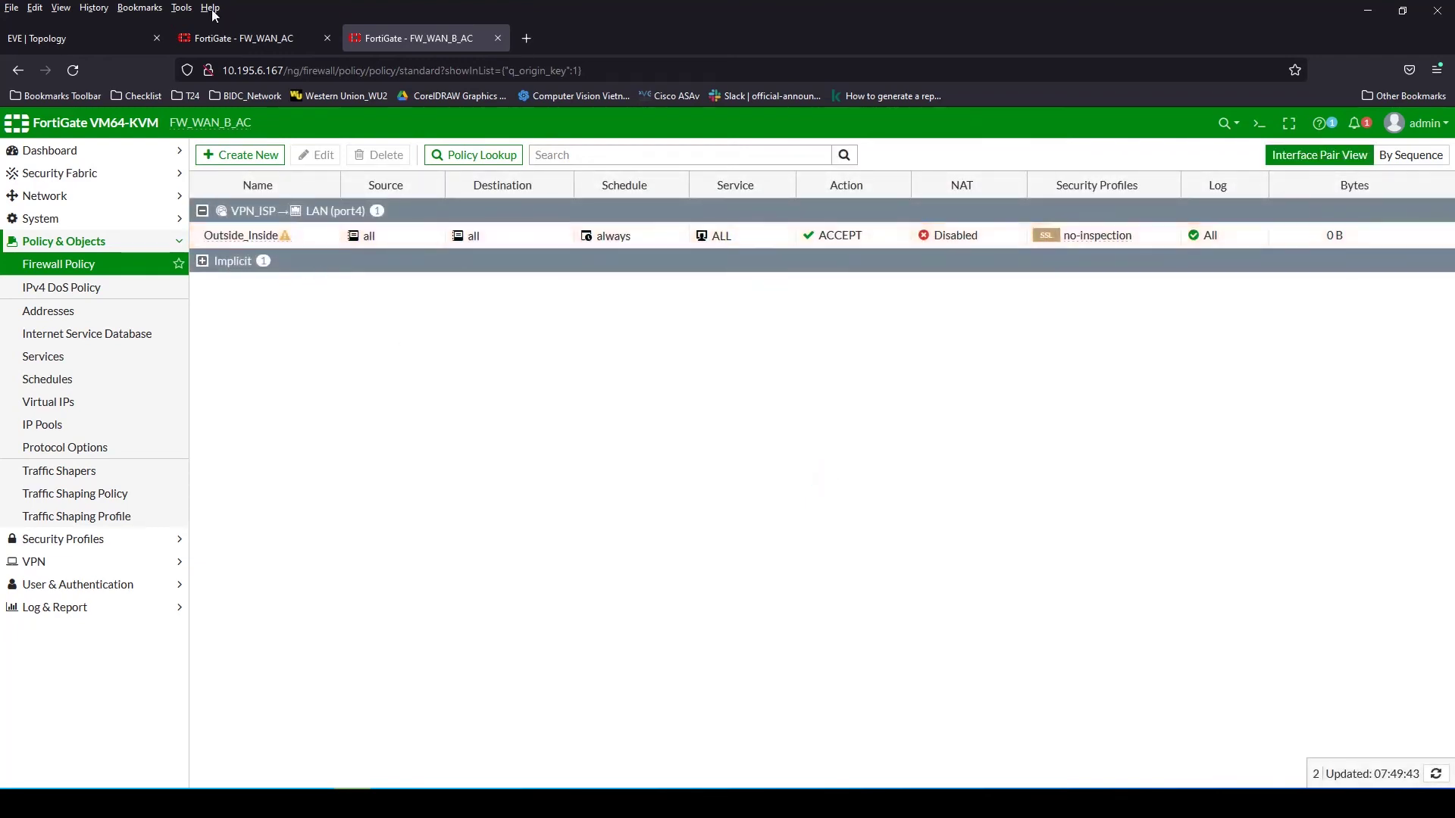
On FW_WAN_AC, go to Policy & Objects > Firewall Policy
left_click(235, 37)
left_click(286, 626)
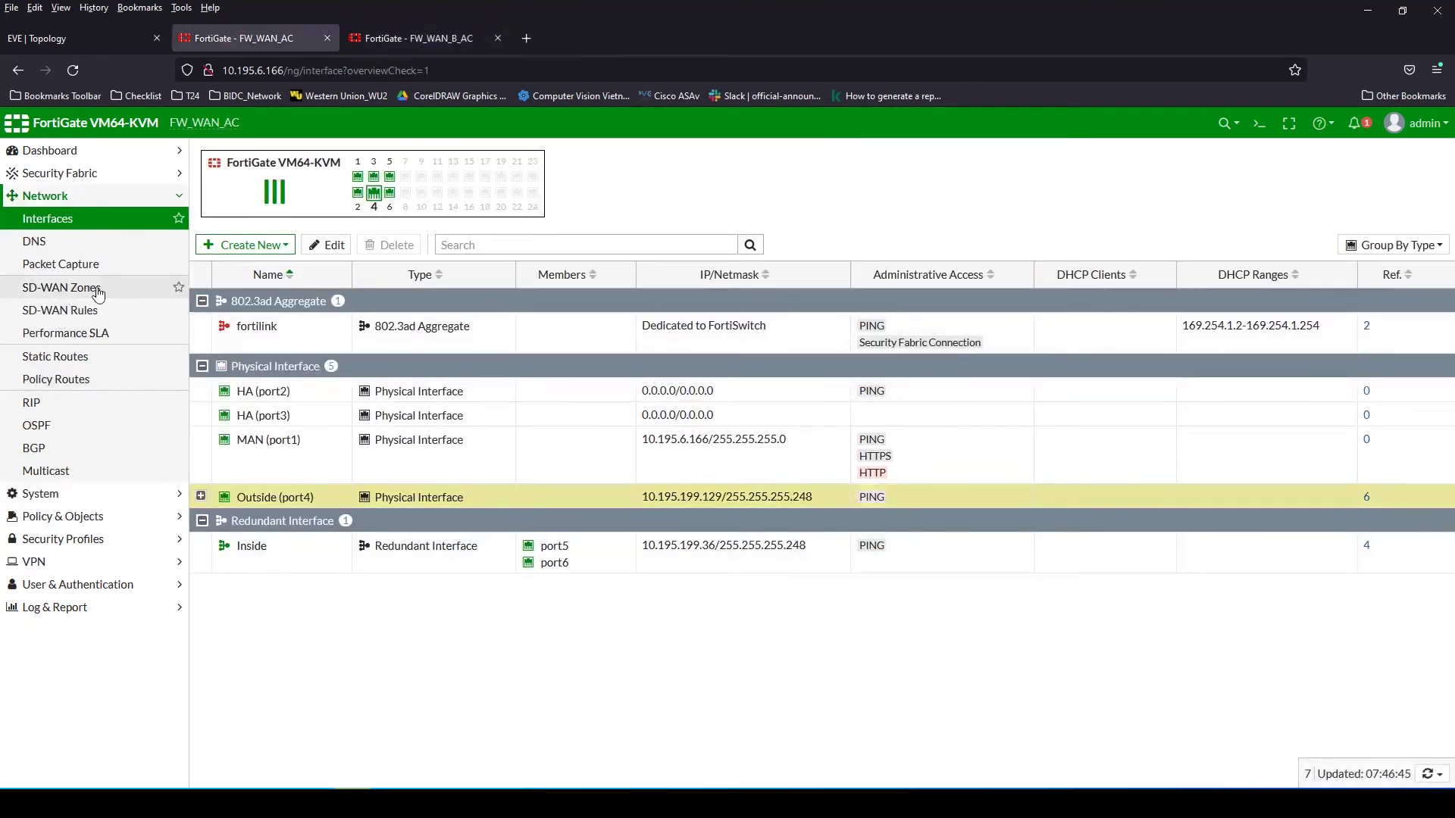
left_click(84, 516)
left_click(68, 265)
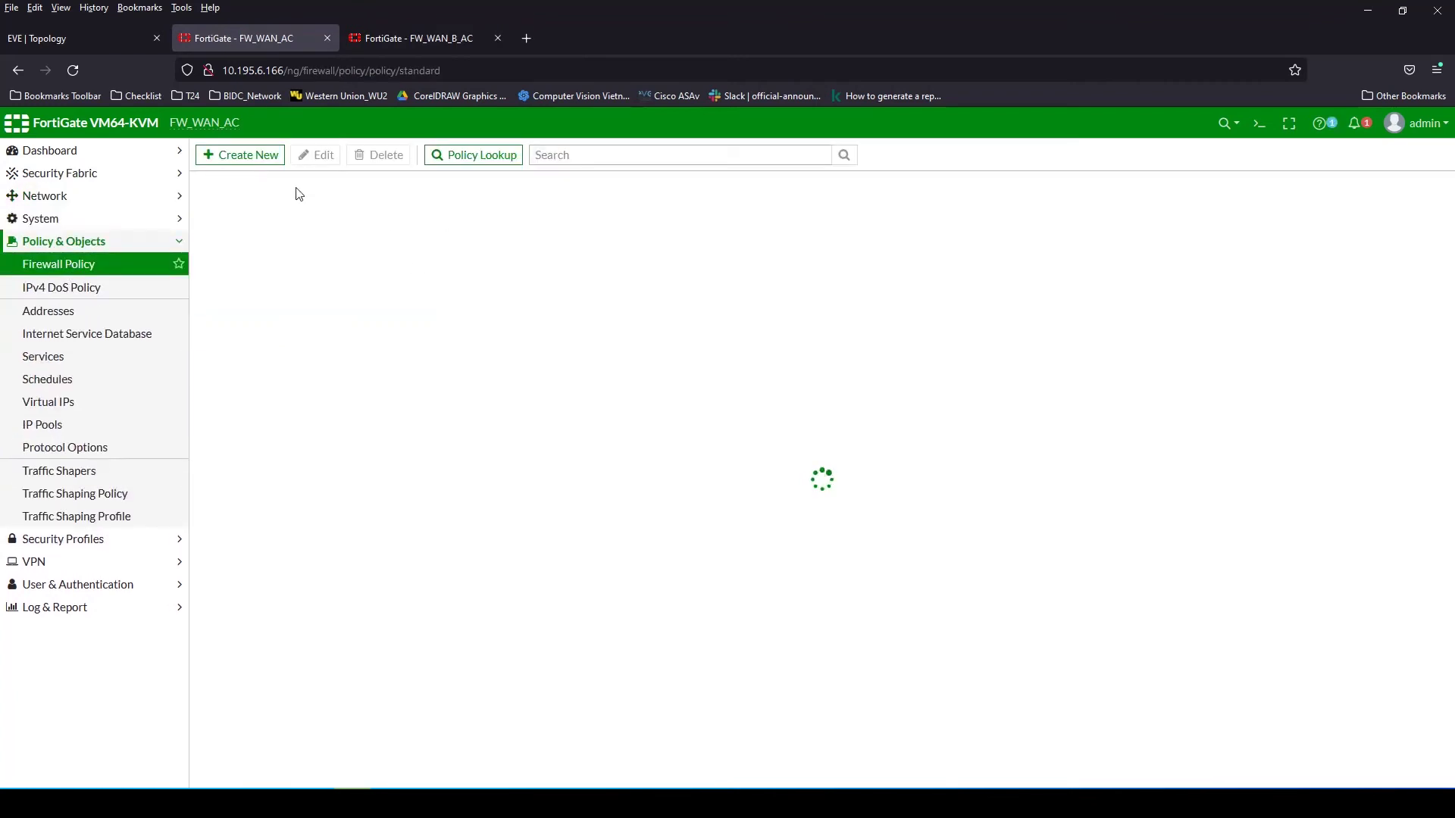
Create policy Outside_Inside_VPN with incoming interface VPN_Branch and outgoing interface Inside
left_click(235, 159)
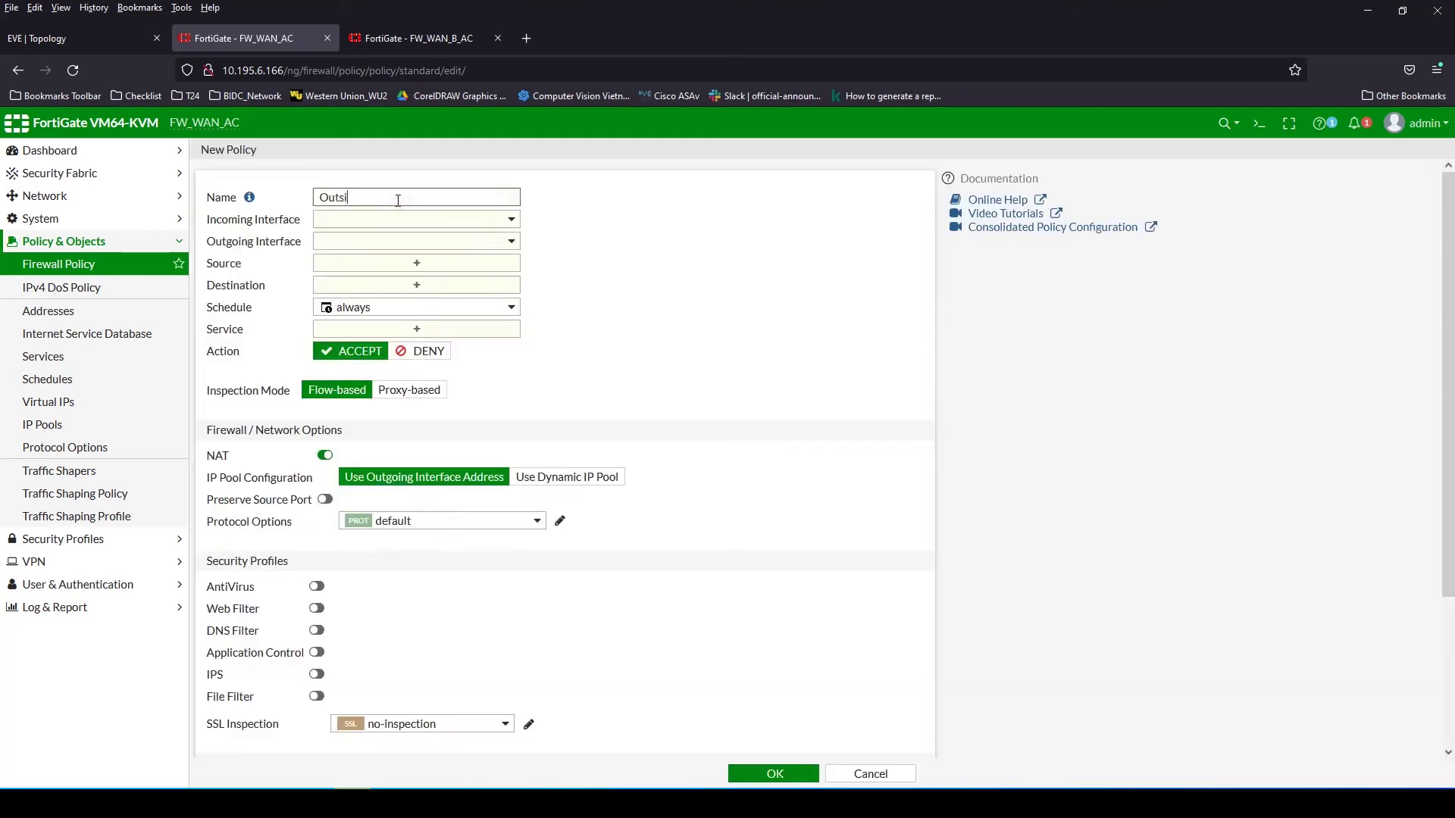
left_click(398, 200)
type("Outside_Inside")
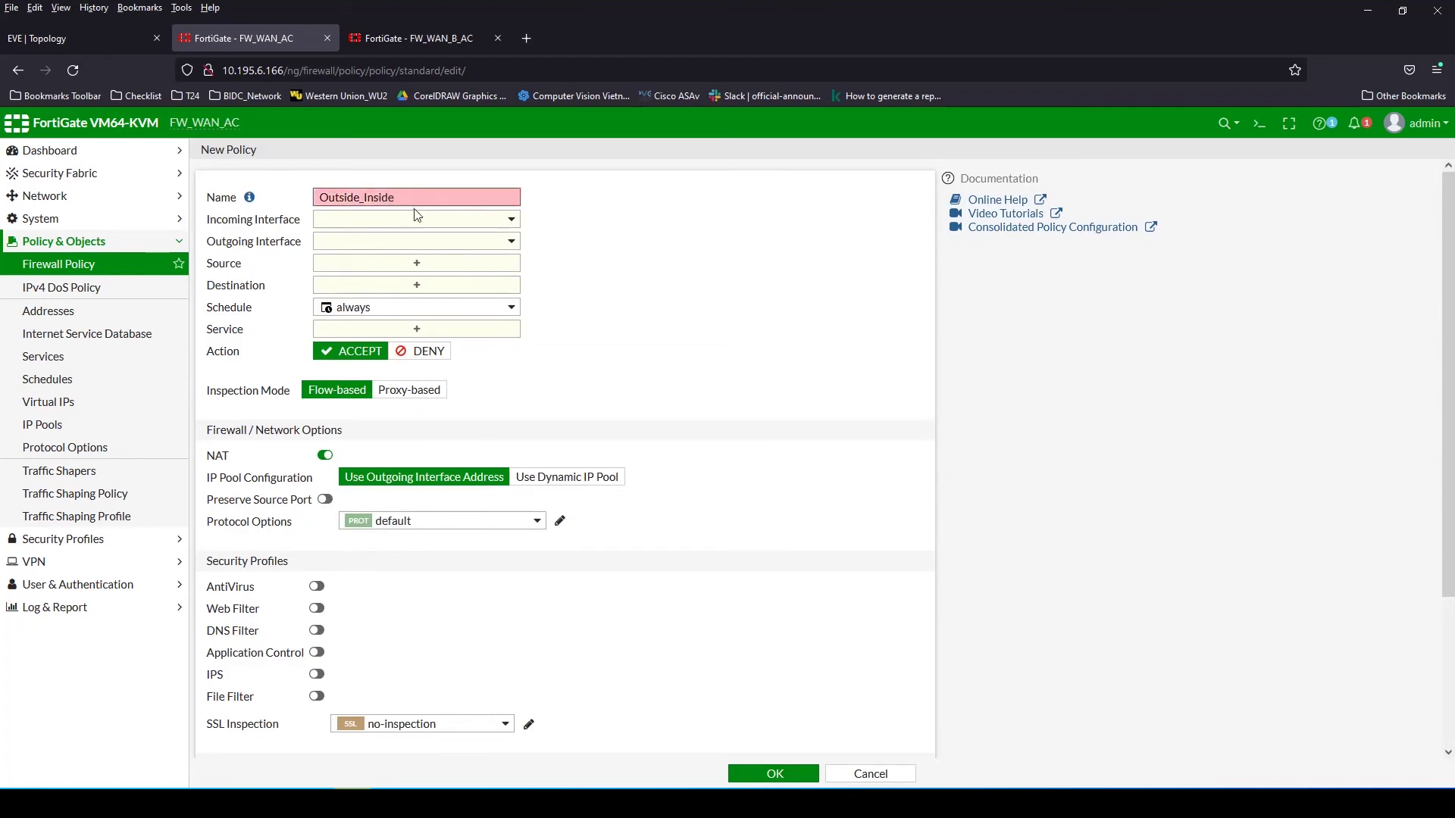
type("_VPN")
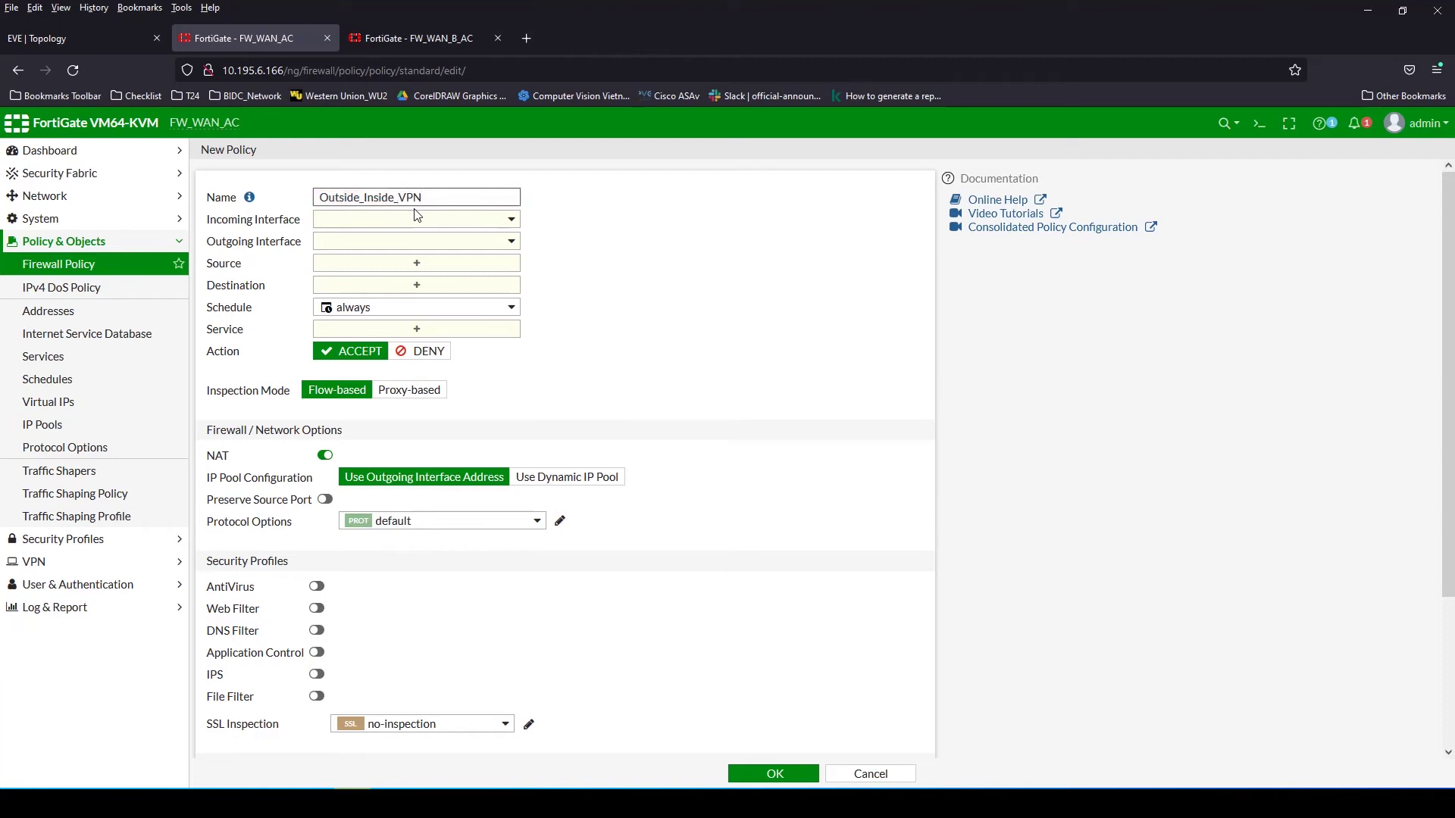
left_click(416, 218)
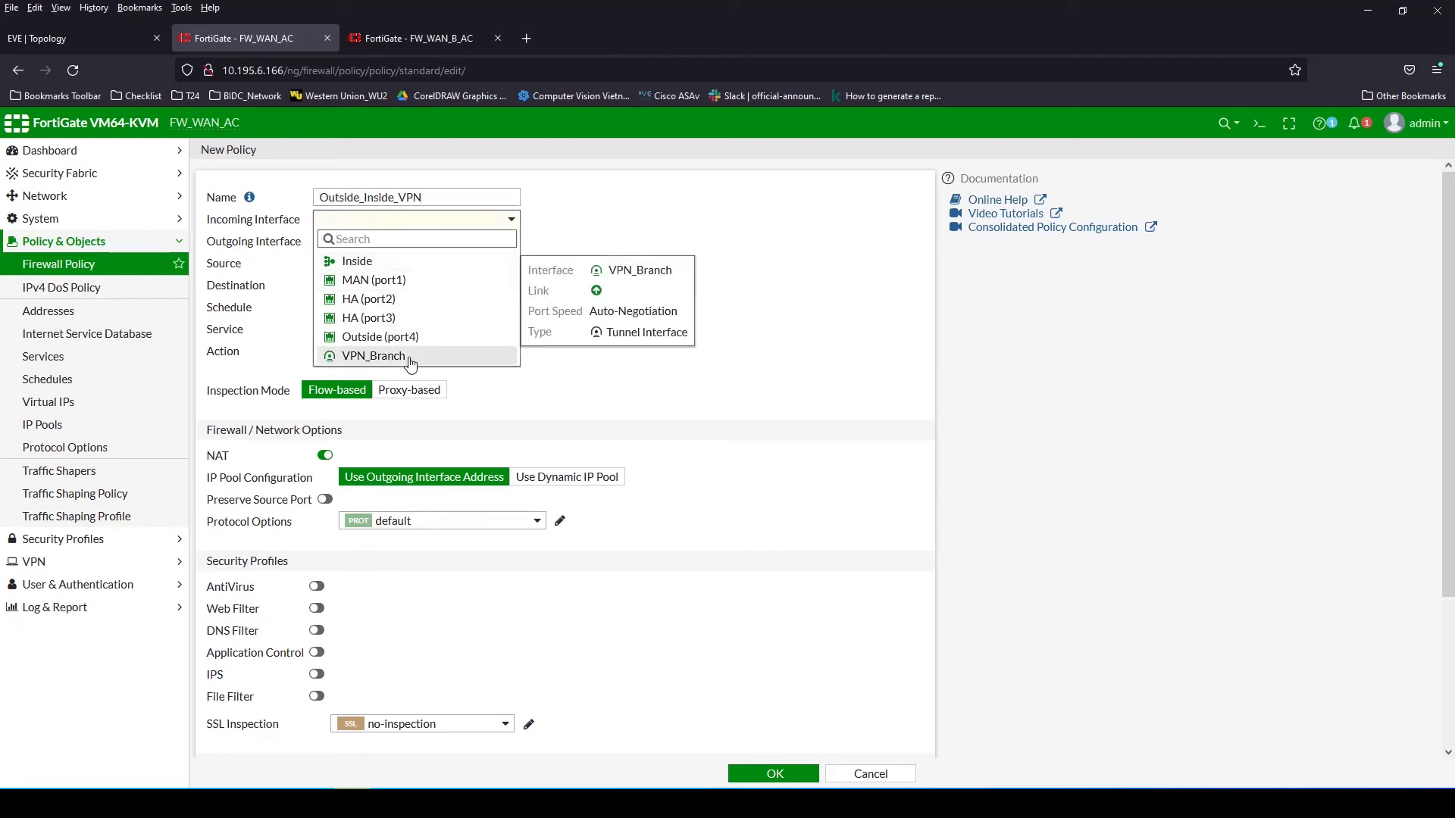
left_click(411, 359)
left_click(413, 241)
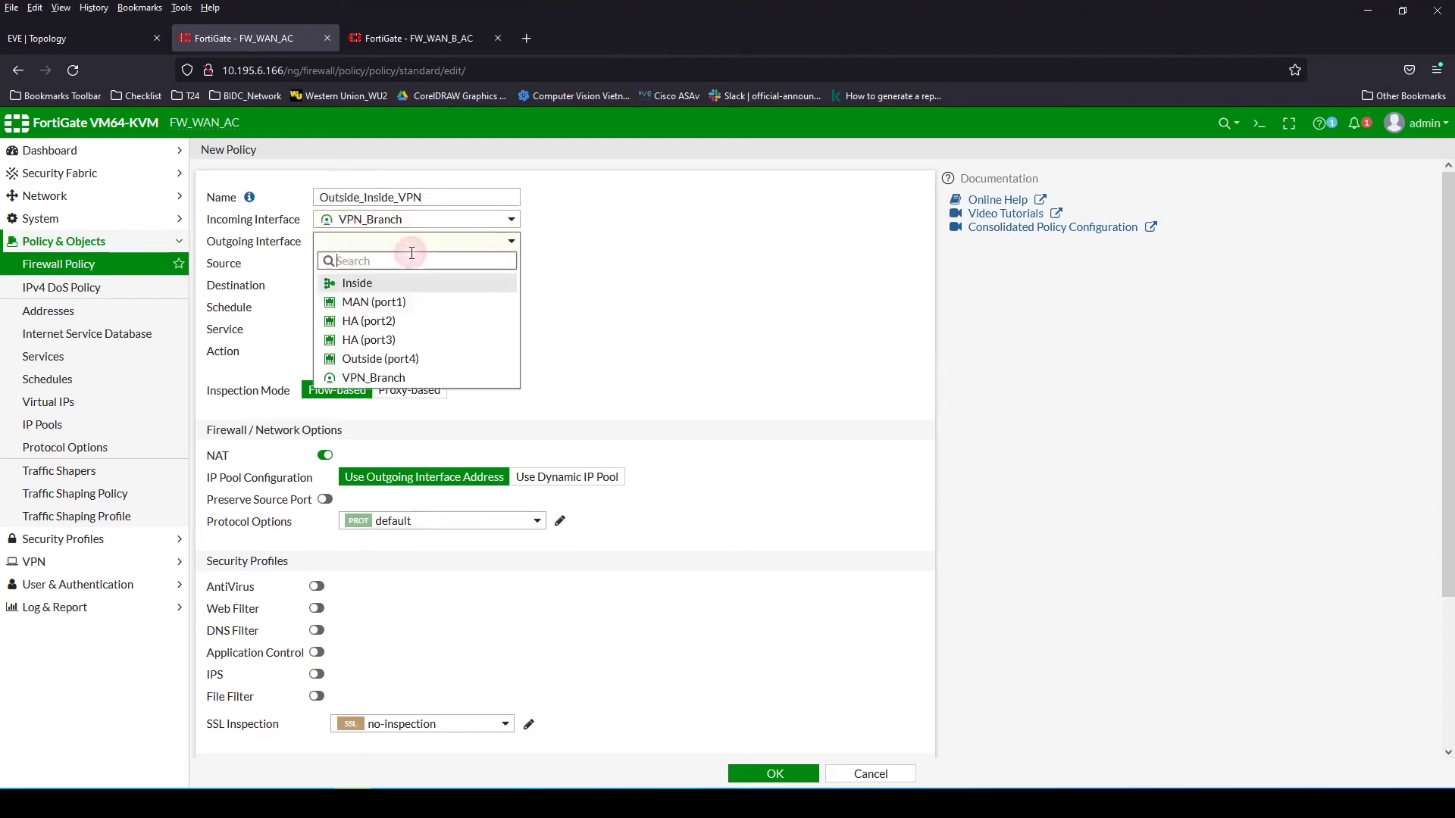
left_click(373, 291)
Set source and destination to all and service ALL, disable NAT, log all sessions, and save
left_click(416, 263)
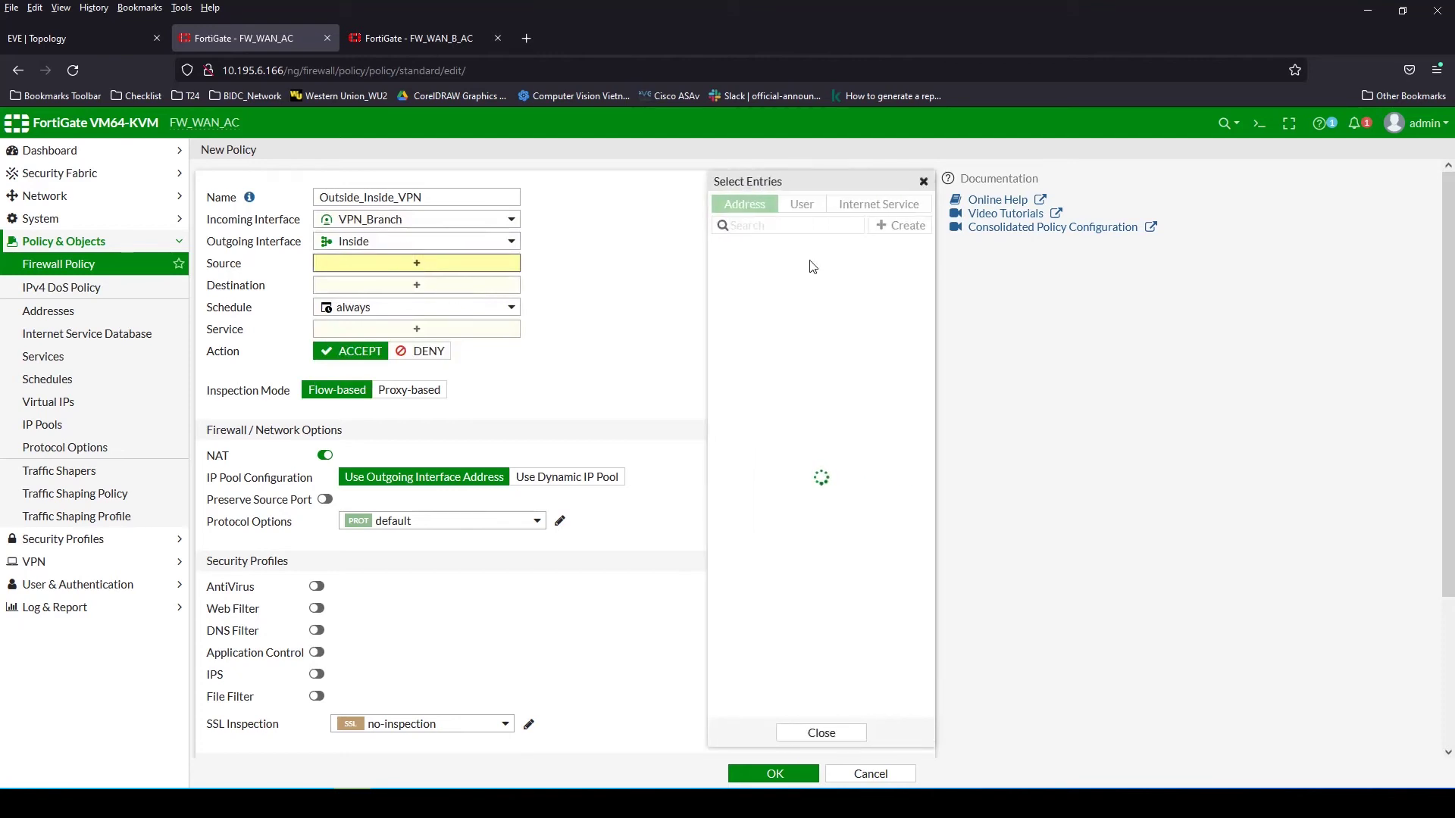
left_click(740, 267)
left_click(416, 300)
left_click(740, 268)
left_click(416, 360)
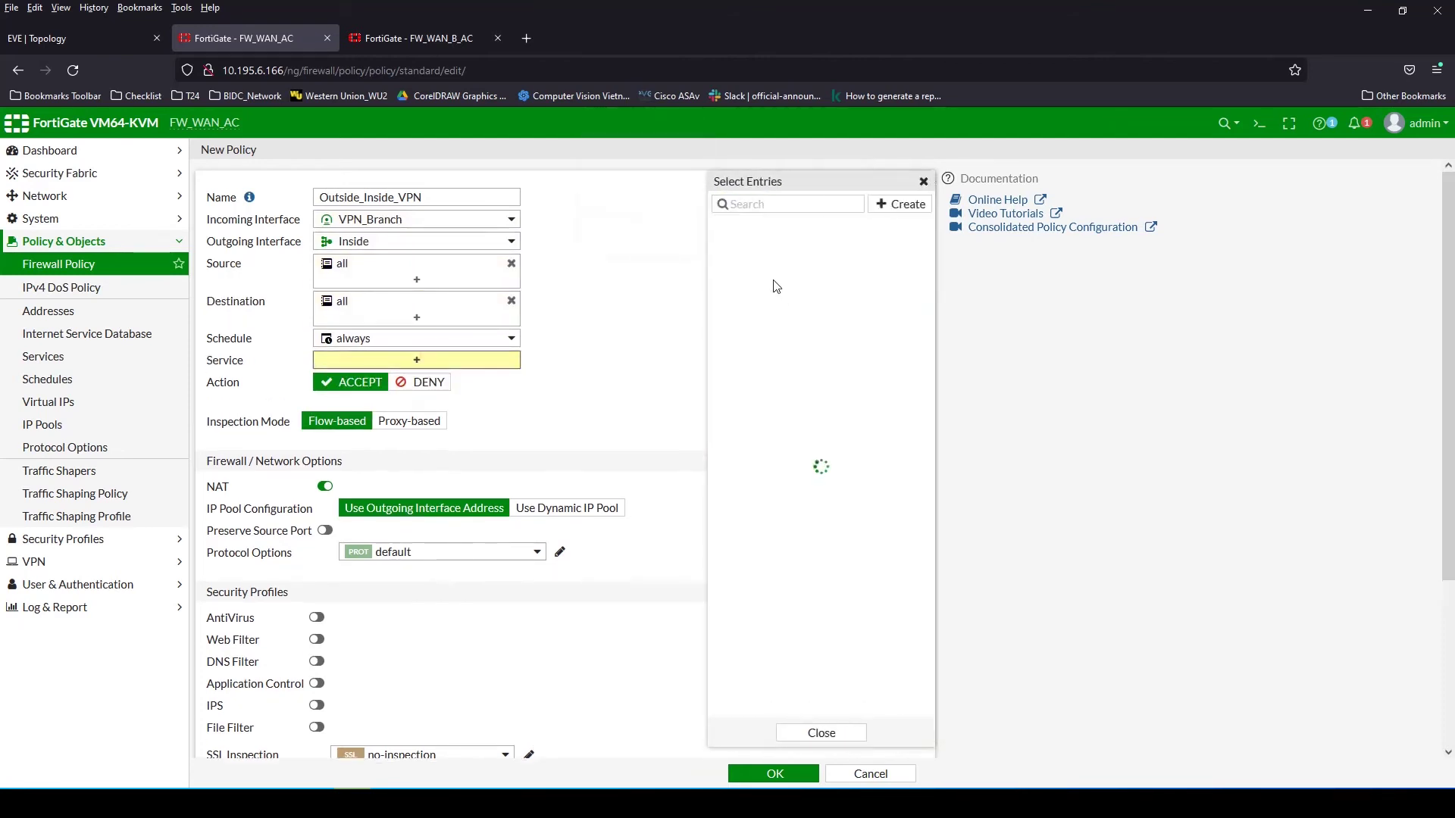
left_click(748, 264)
left_click(327, 502)
scroll(545, 685, "down", 3)
left_click(529, 594)
left_click(769, 771)
left_click(772, 773)
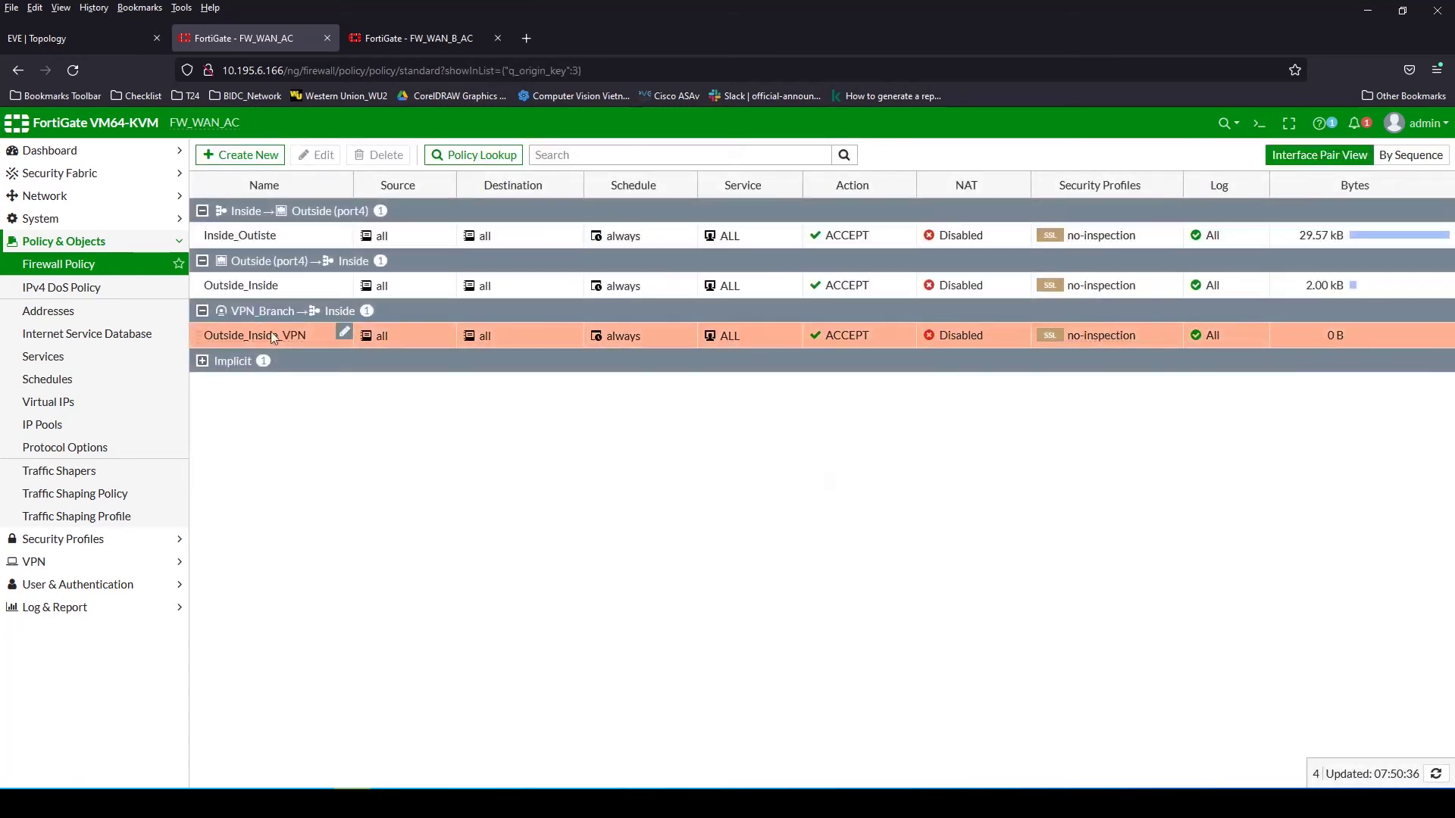
Check VPN_Branch's dialup connection status in FW_WAN_AC's IPsec Tunnels list
left_click(34, 561)
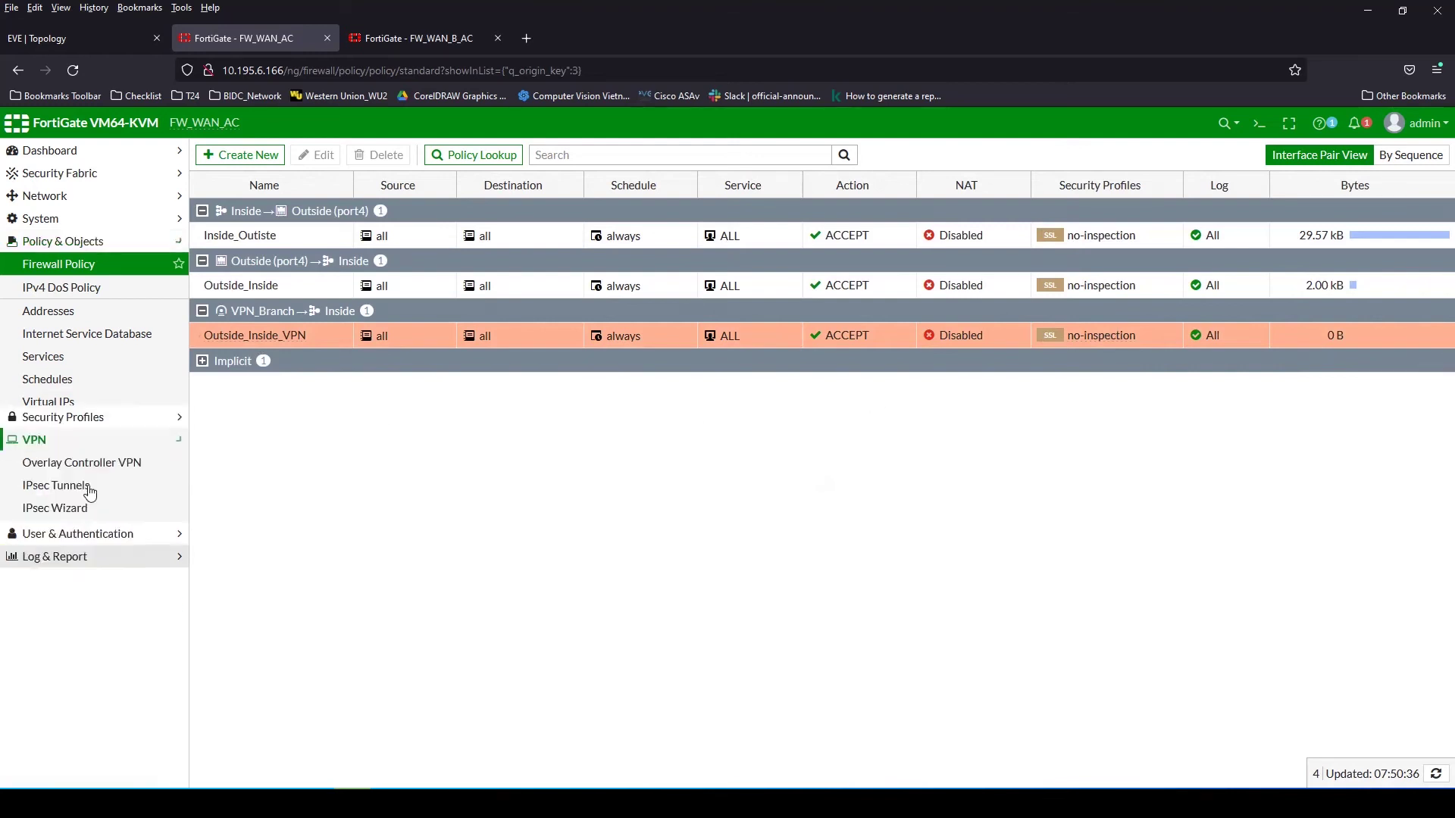
left_click(61, 332)
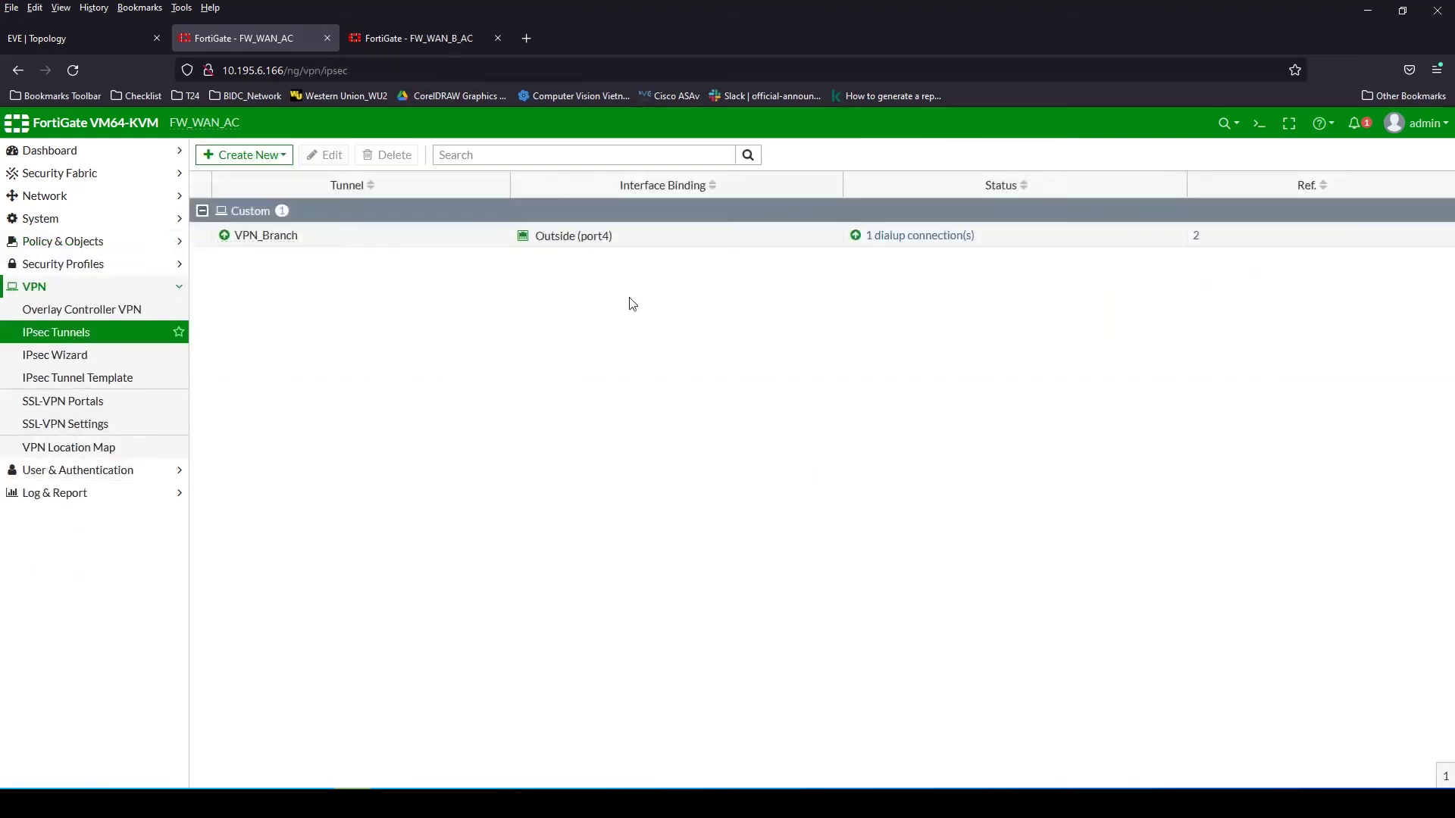
left_click(902, 237)
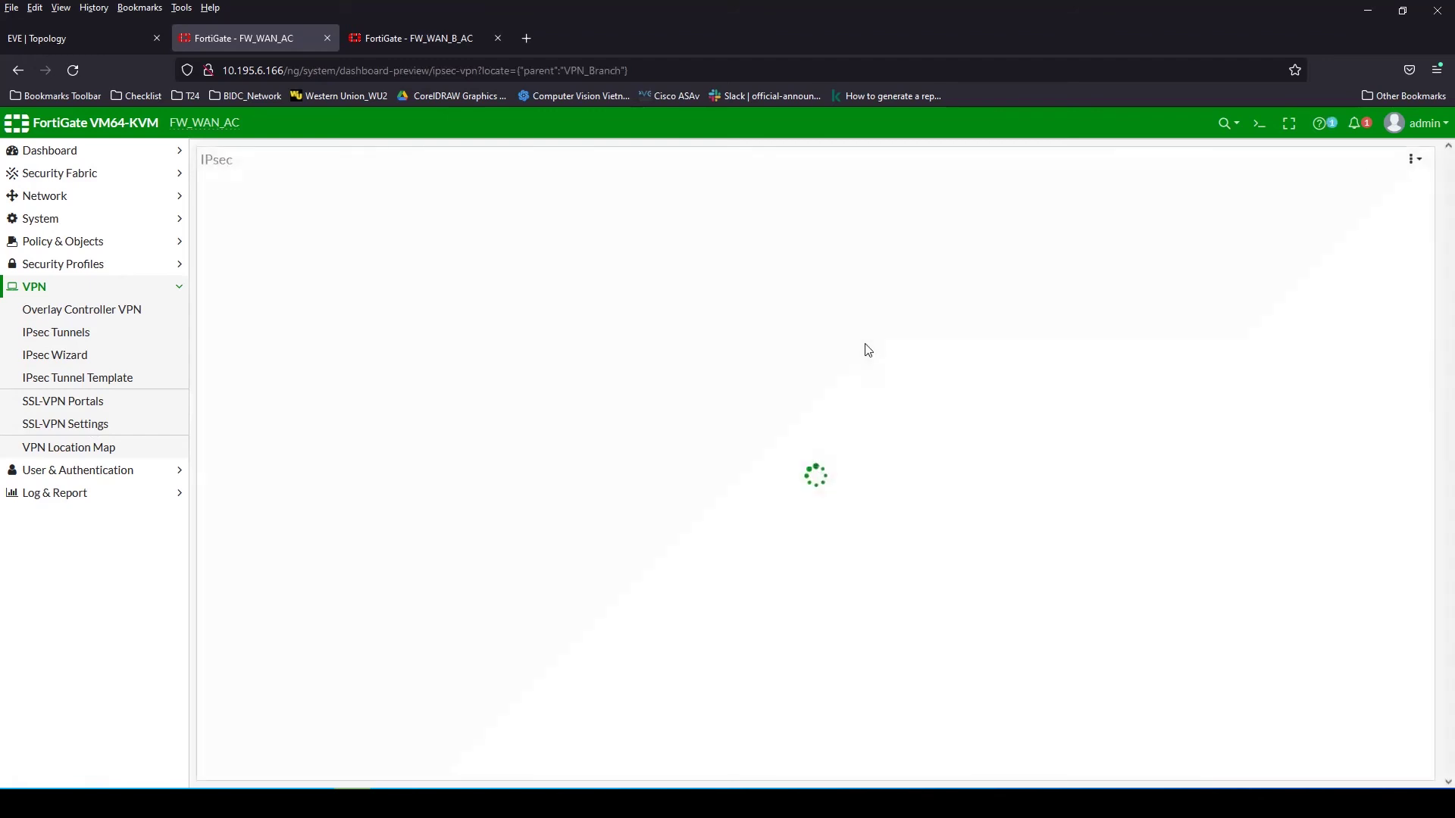
Inspect FW_WAN_B_AC's VPN_MKN and VPN_MFN tunnels, then return to FW_WAN_AC's tunnel list
left_click(395, 44)
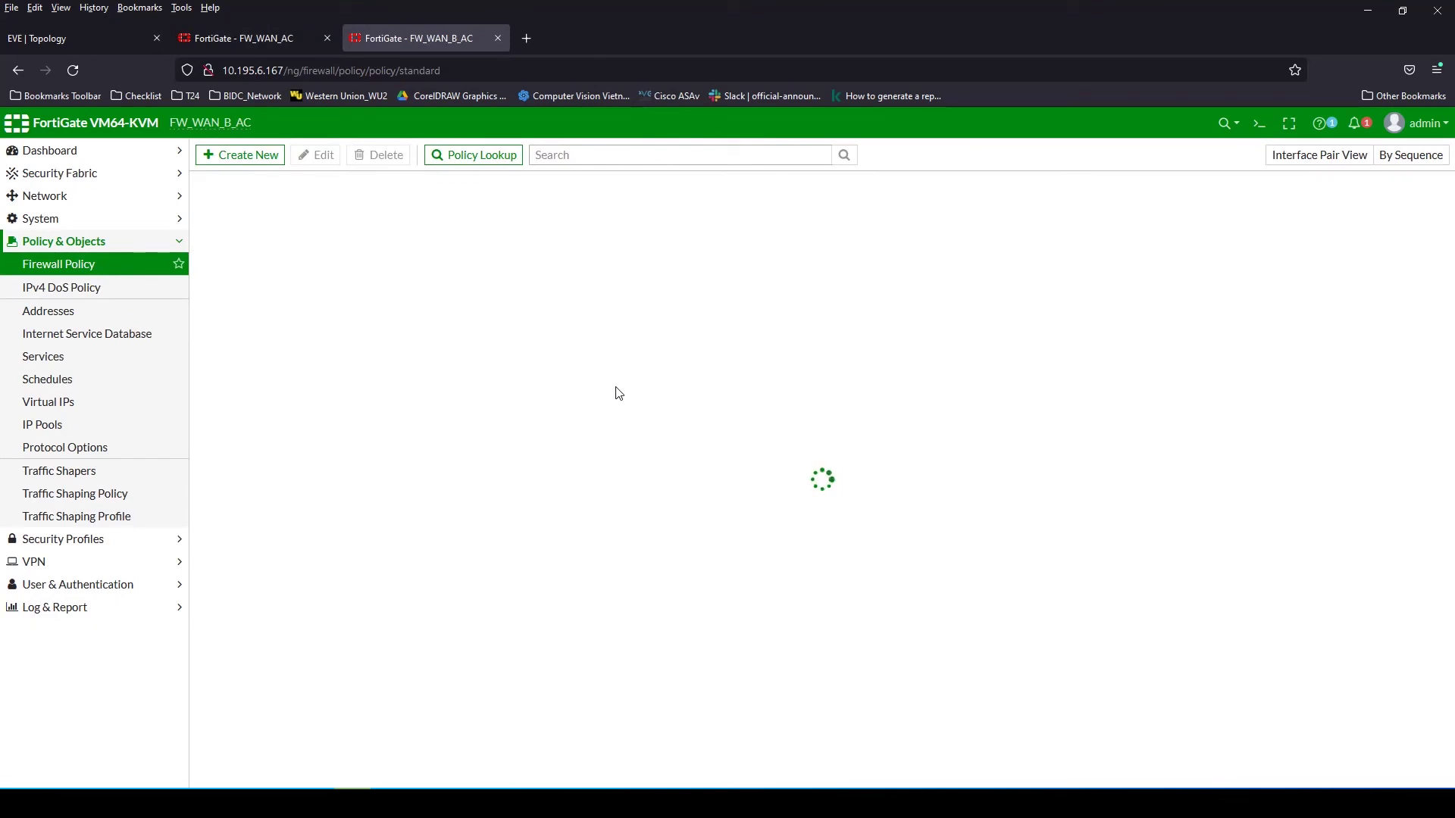
left_click(34, 562)
left_click(60, 333)
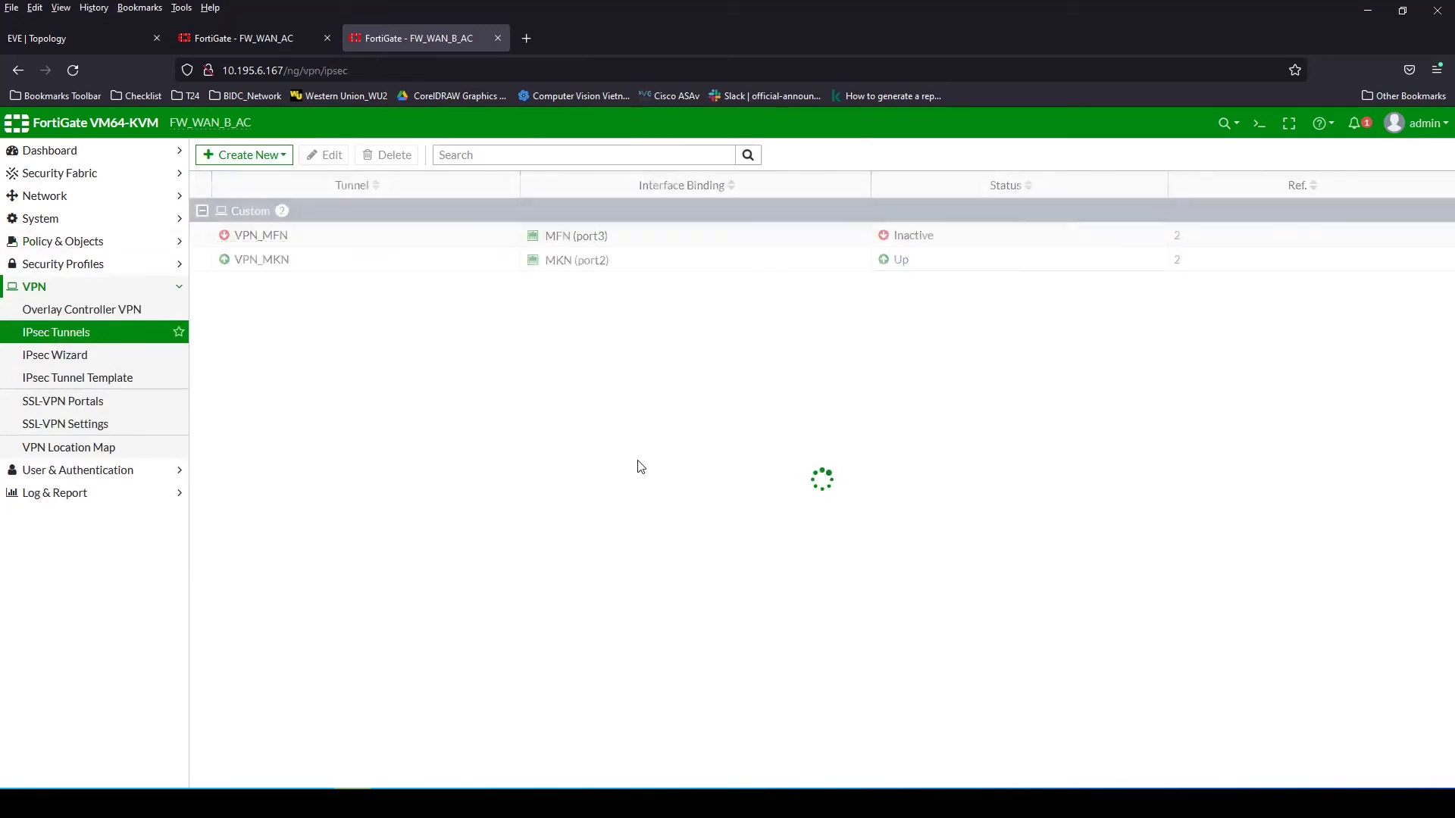
left_click(288, 263)
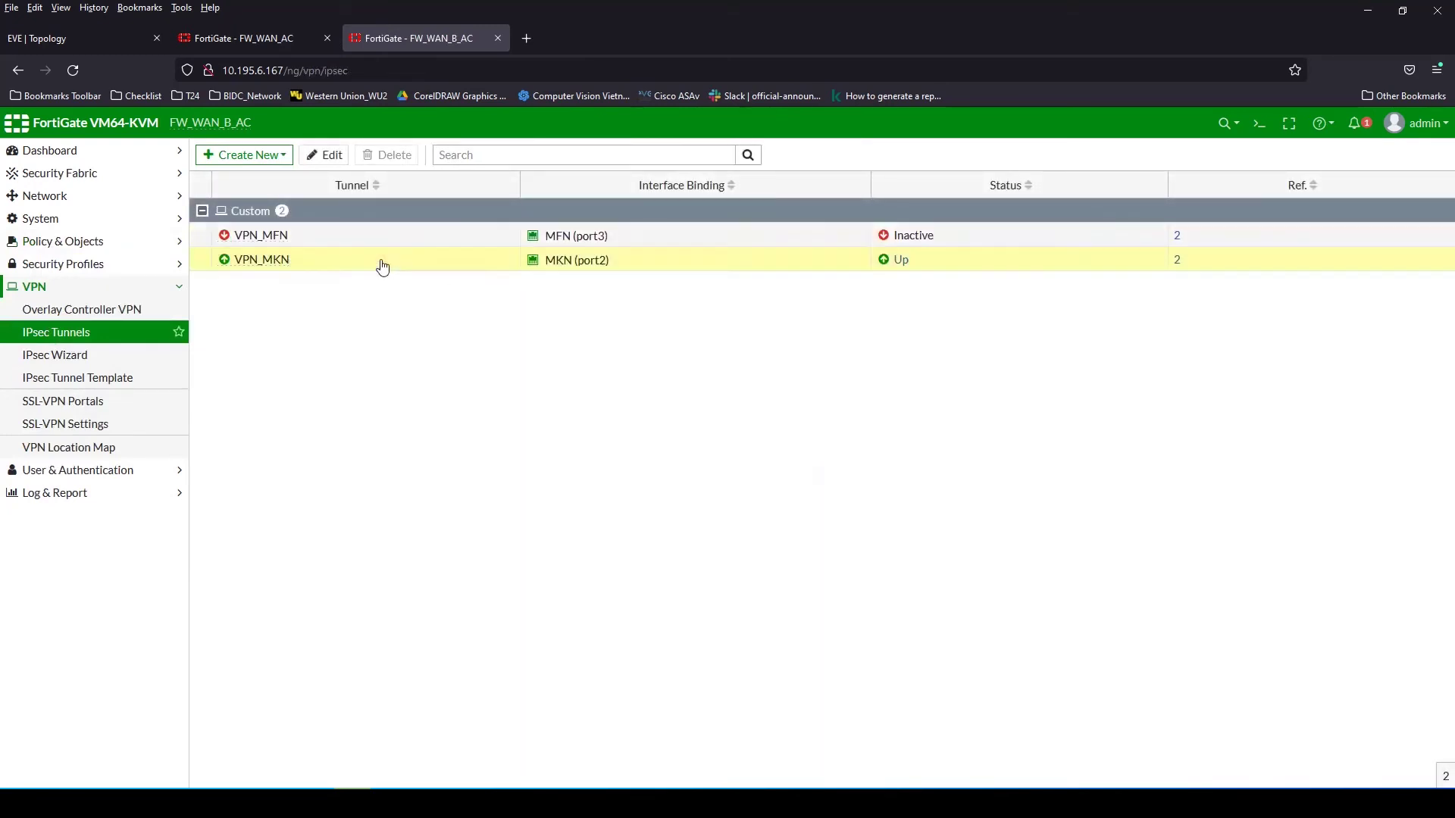
left_click(806, 258)
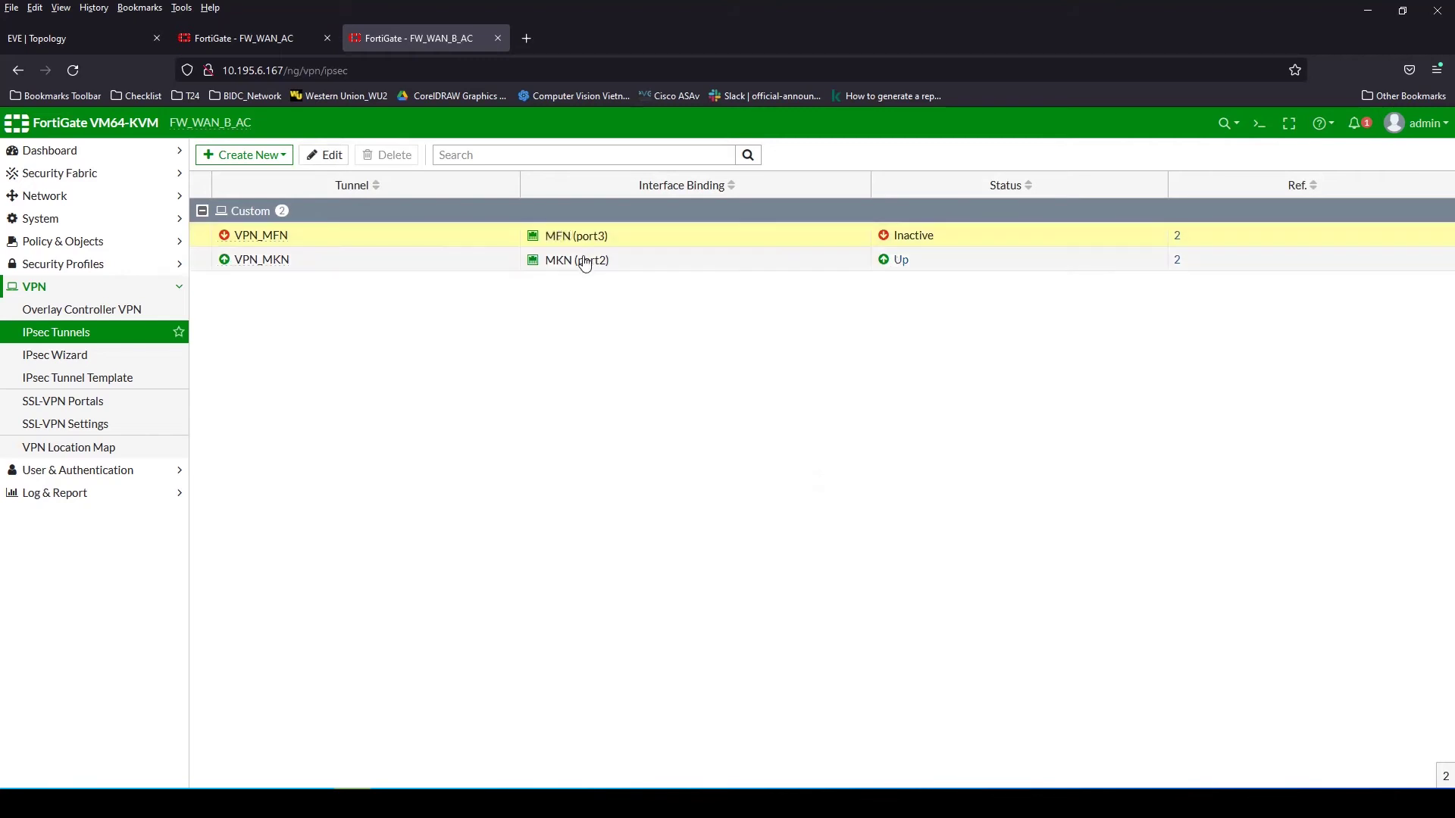
left_click(360, 243)
left_click(262, 35)
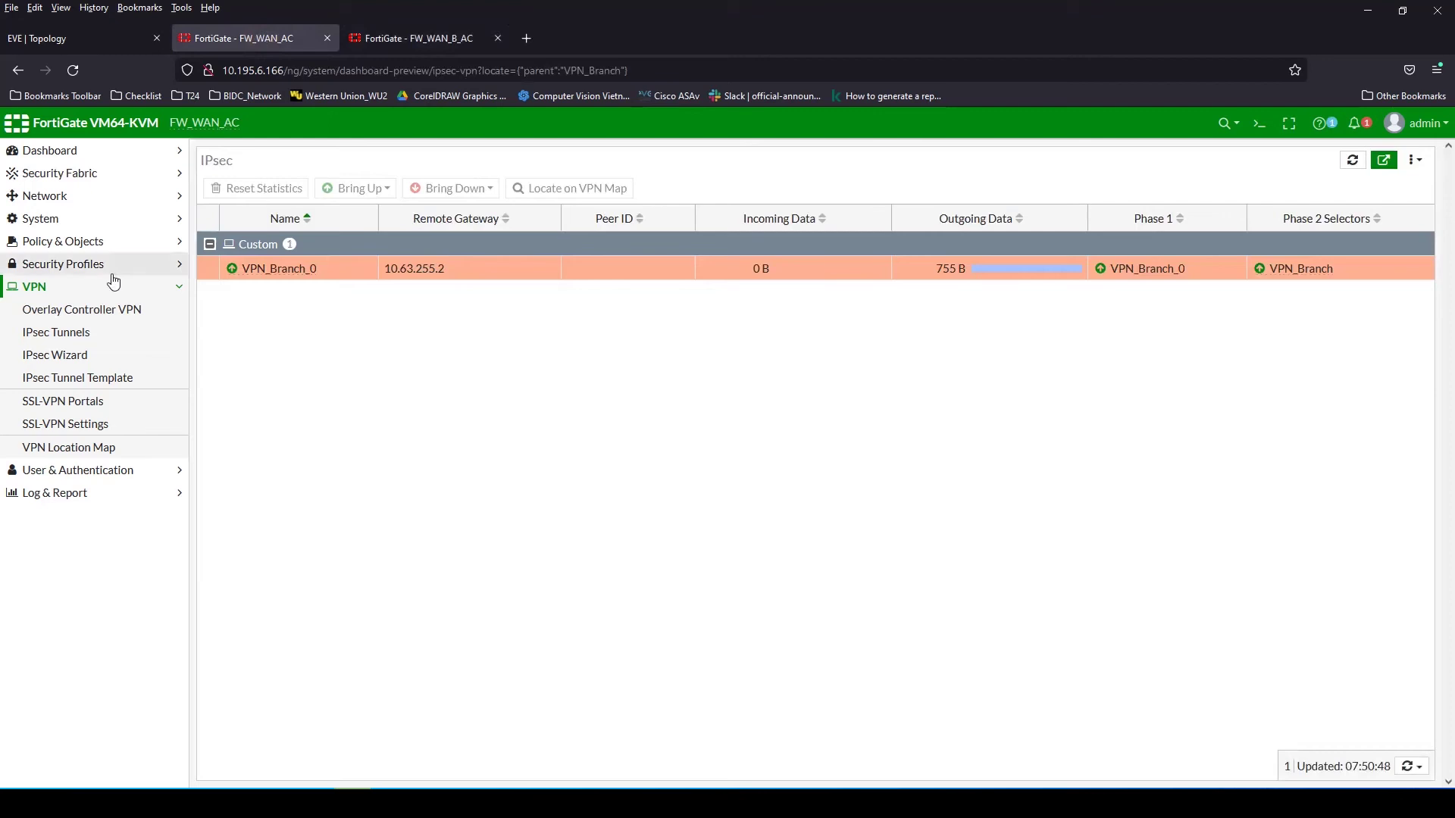
left_click(82, 340)
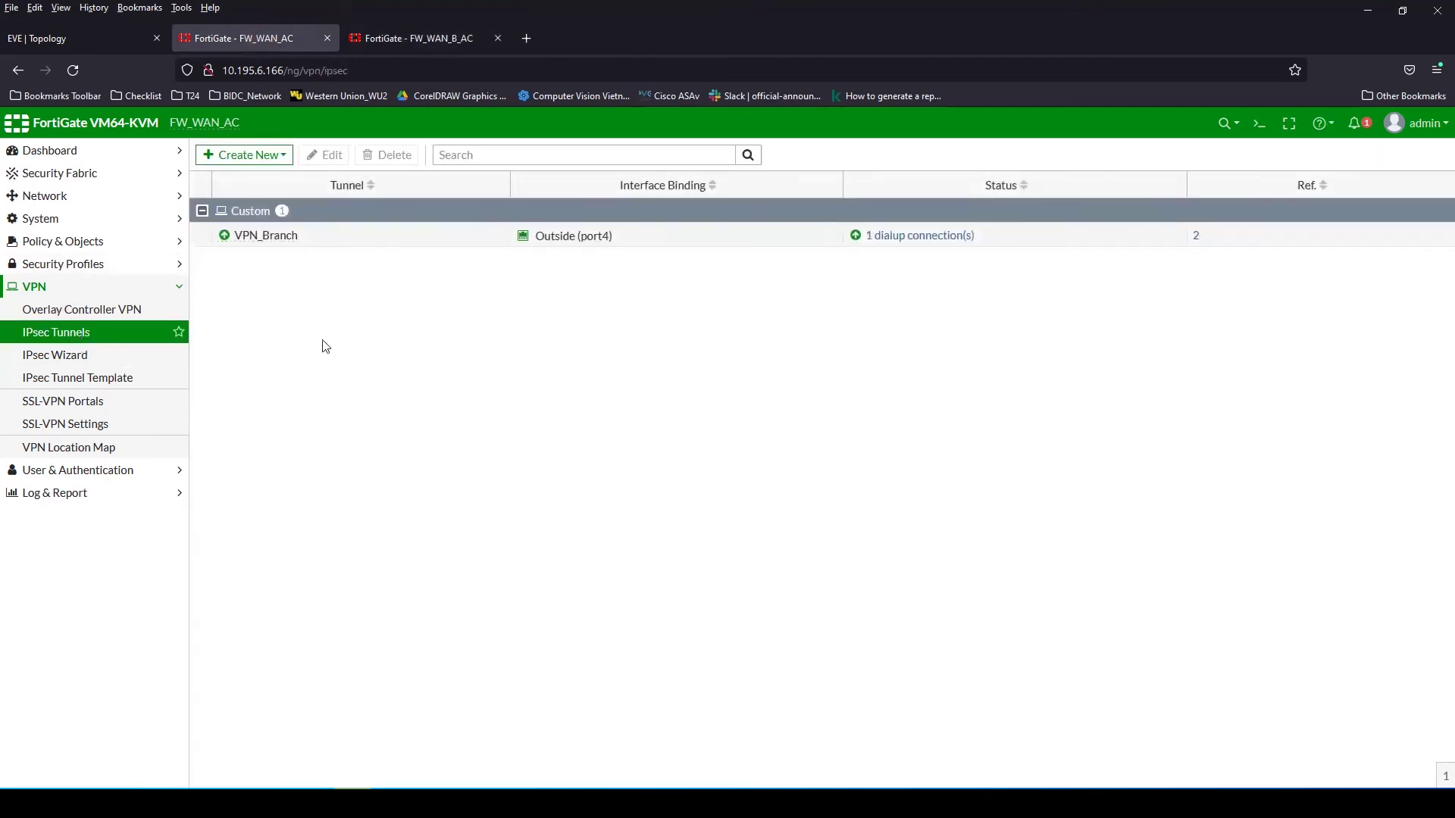
In VPN_Branch's advanced network options, disable Add route and enable Exchange interface IP and Device creation
double_click(446, 239)
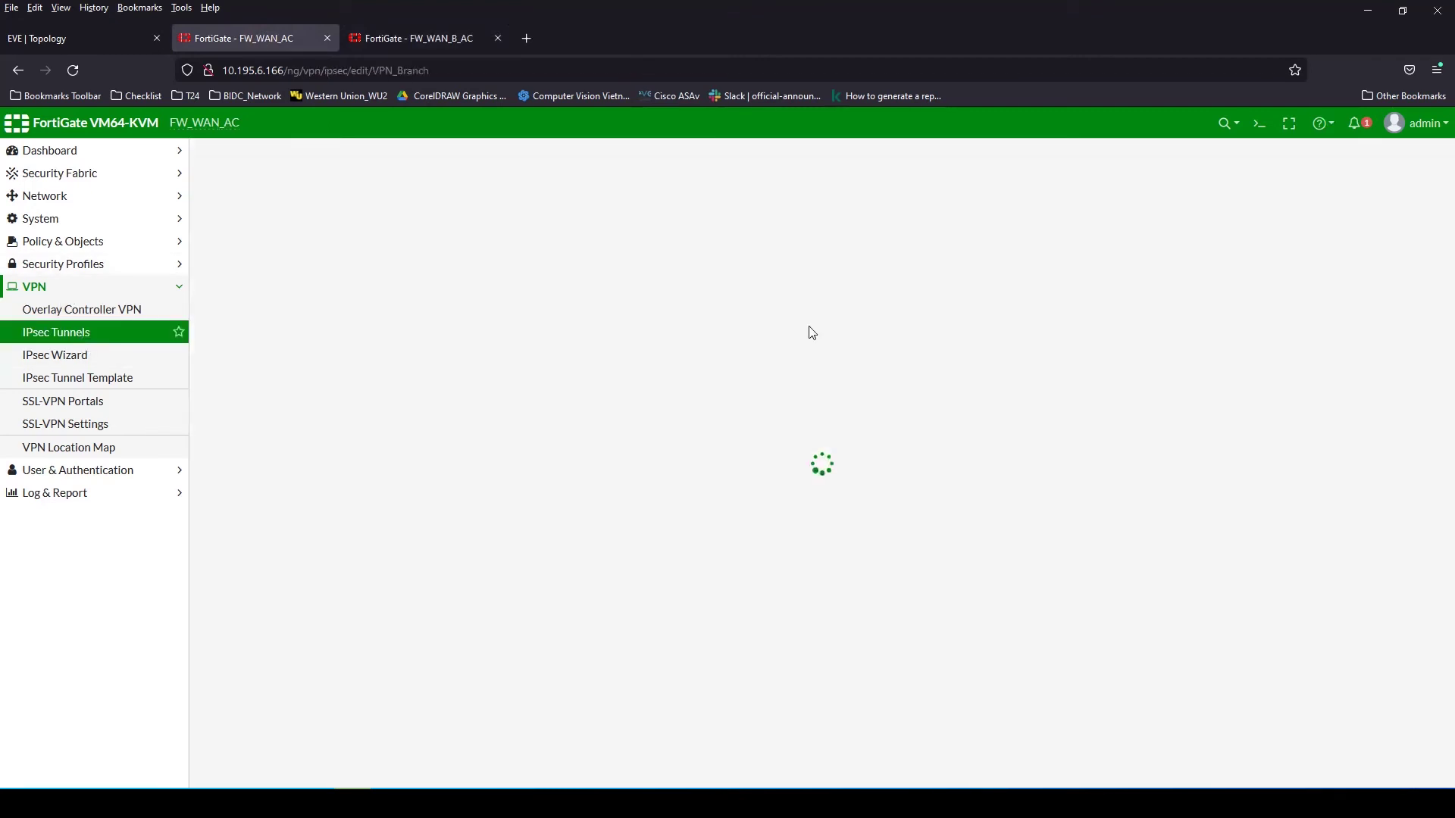
left_click(417, 37)
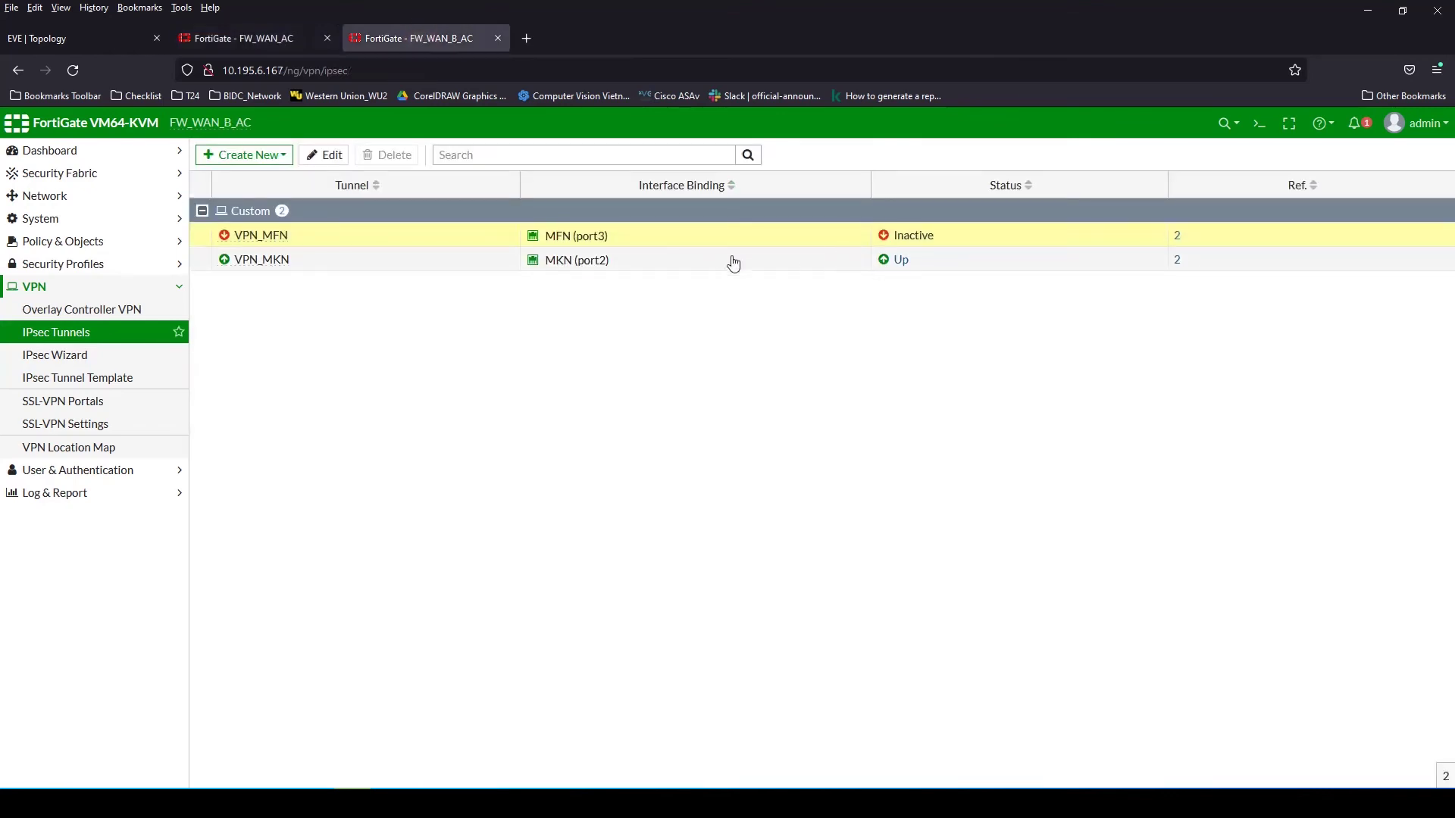
left_click(256, 39)
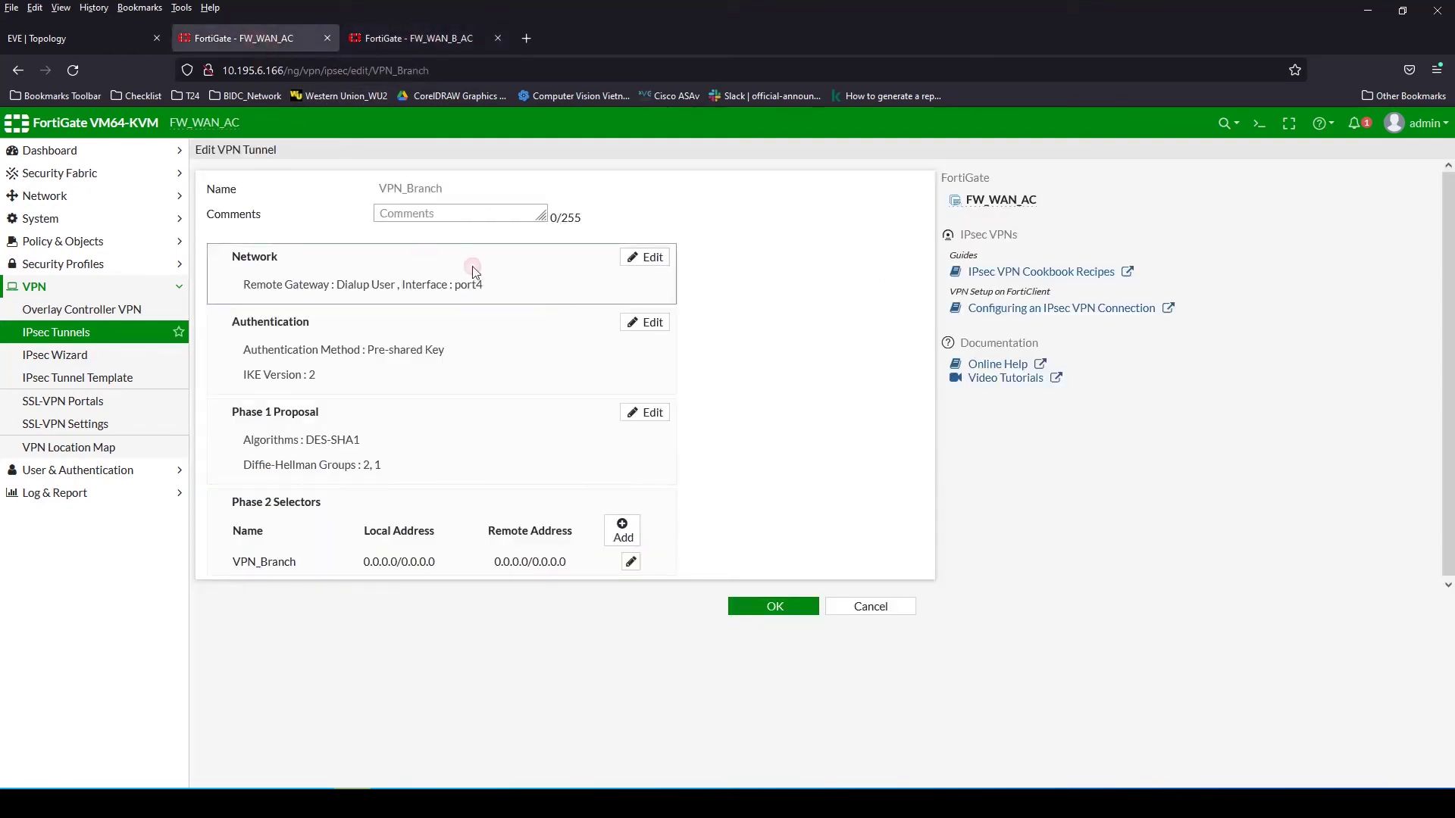
left_click(470, 273)
left_click(242, 458)
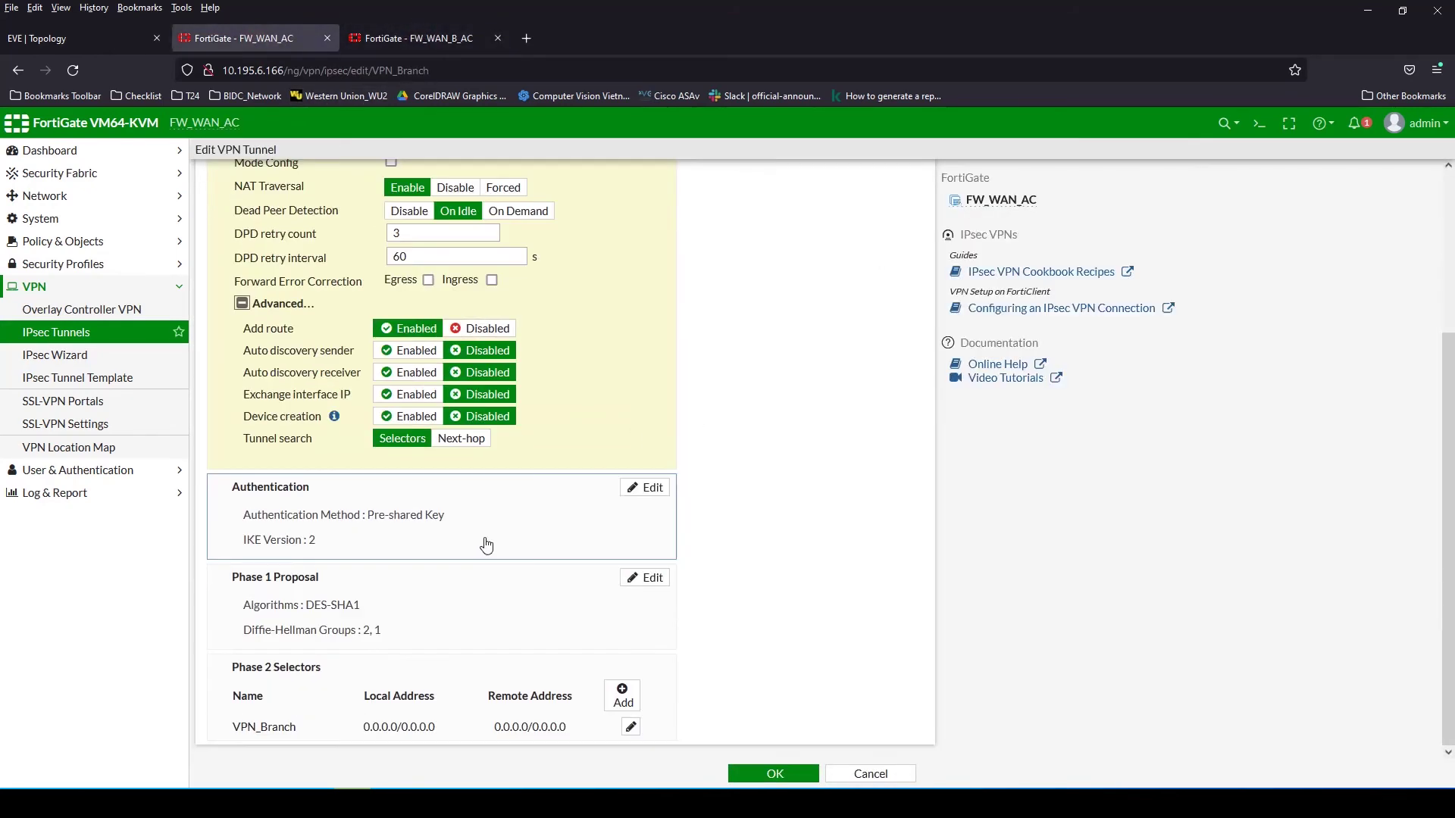
left_click(485, 328)
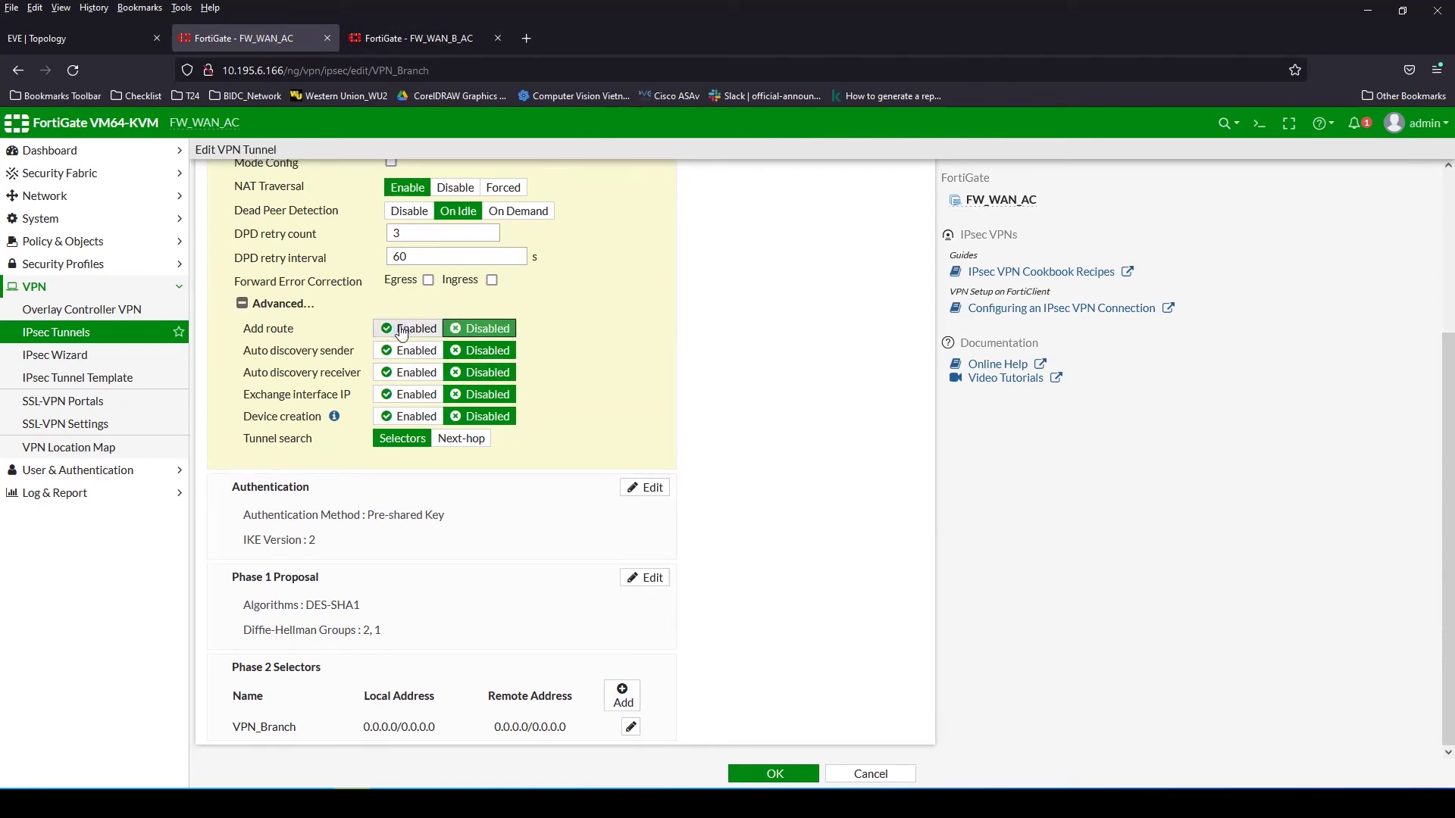
left_click(409, 394)
left_click(410, 416)
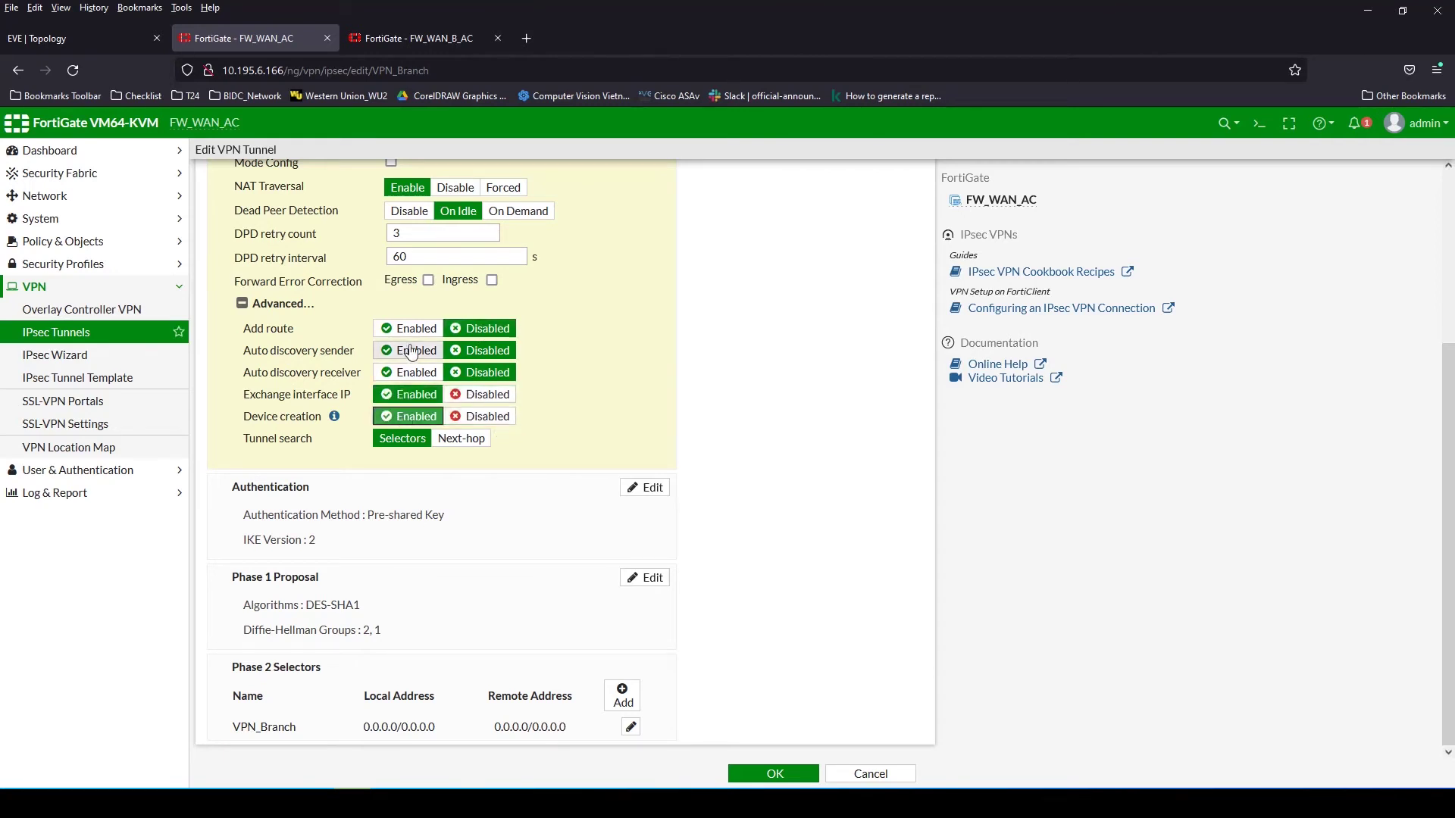
left_click(766, 772)
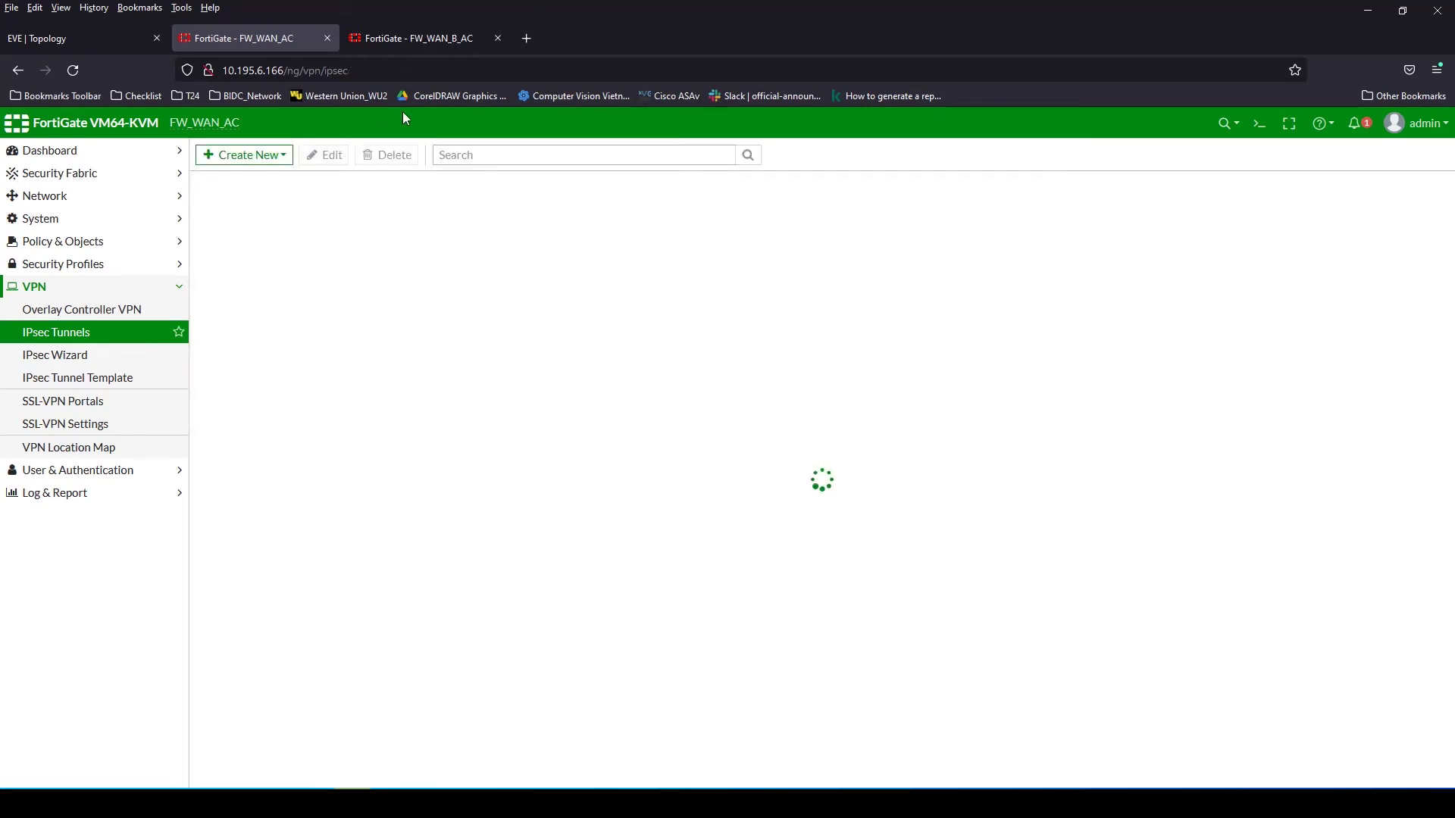
left_click(426, 42)
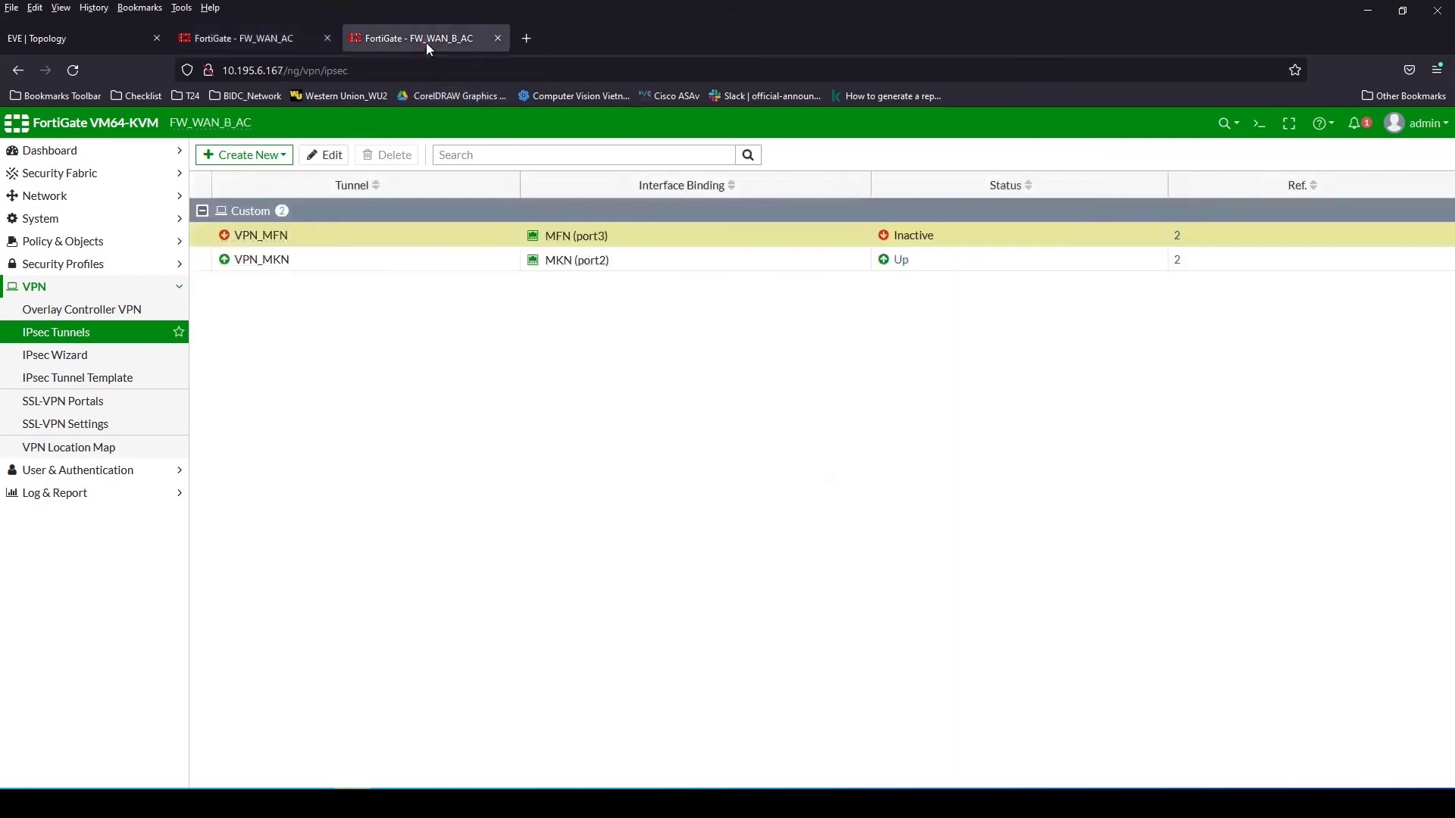
left_click(94, 339)
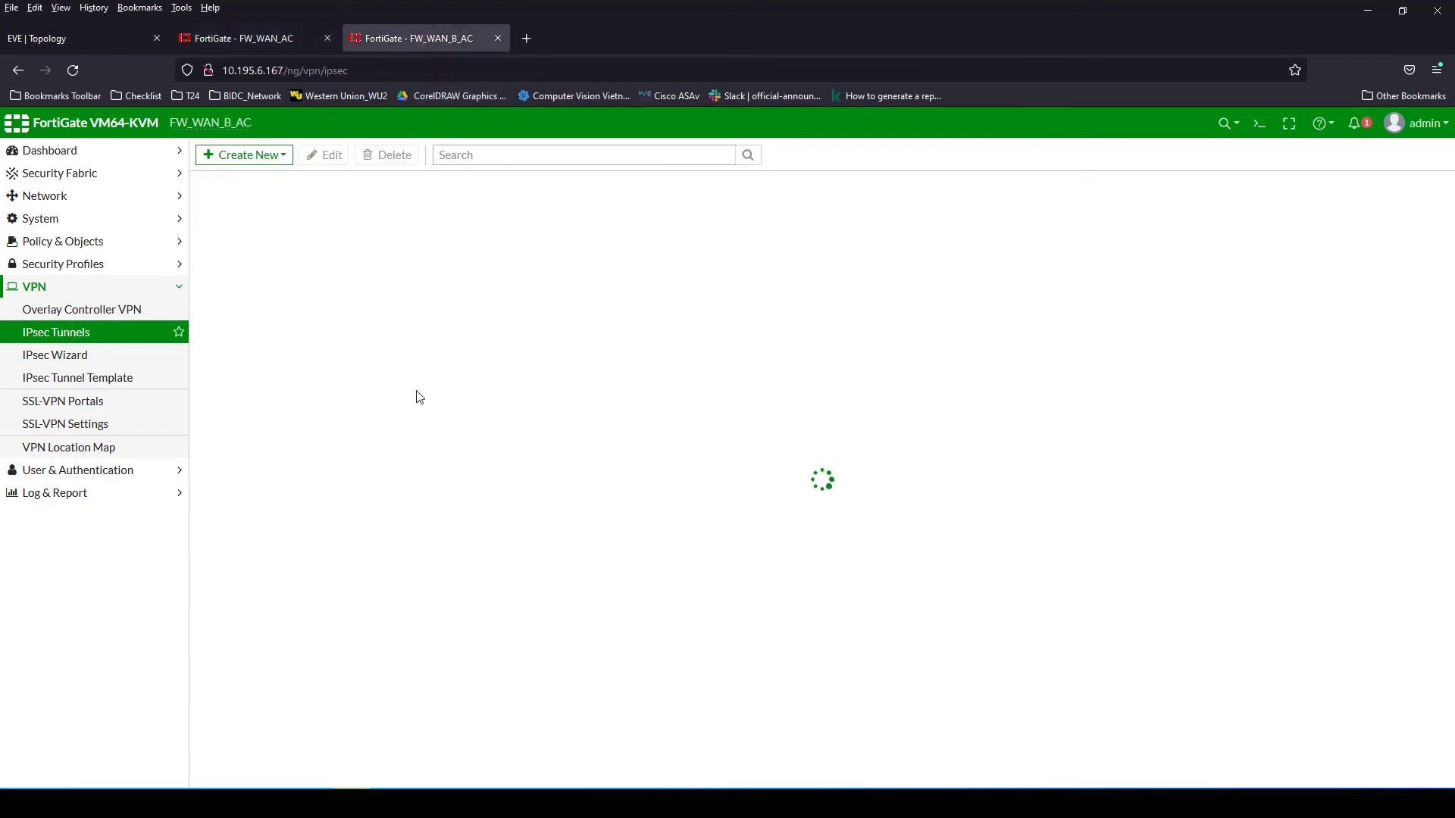
left_click(103, 337)
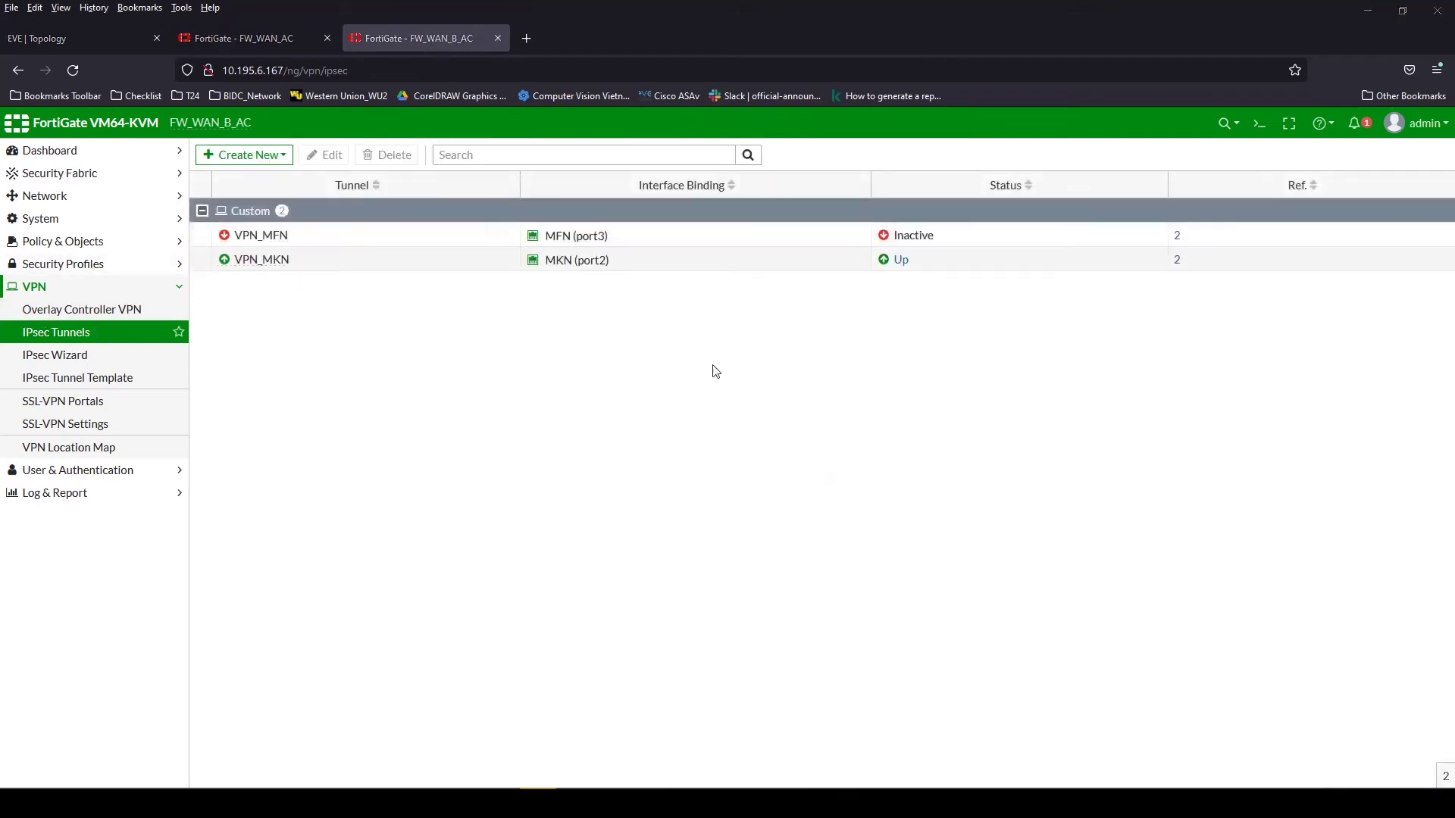
left_click(268, 40)
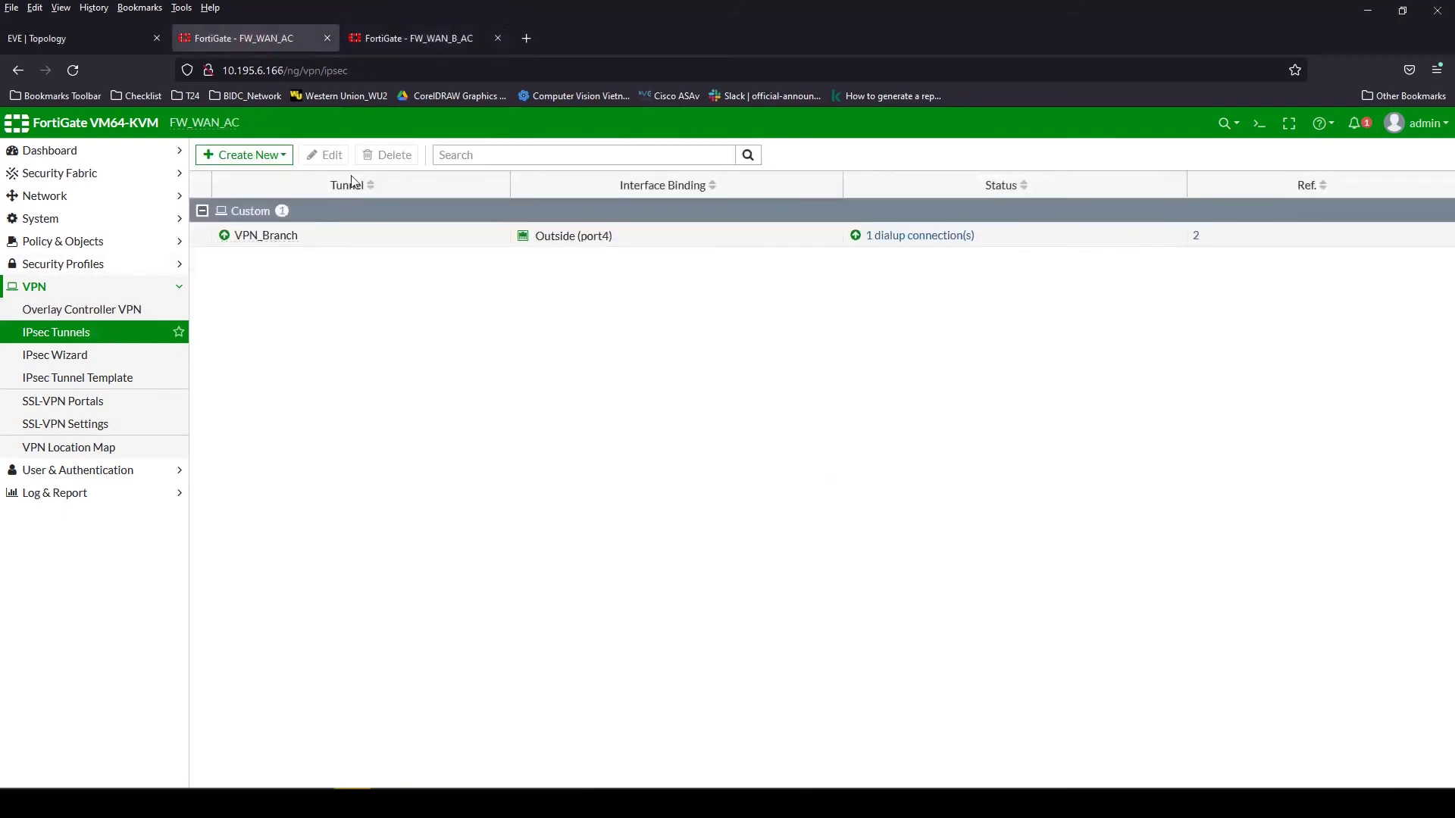
double_click(318, 242)
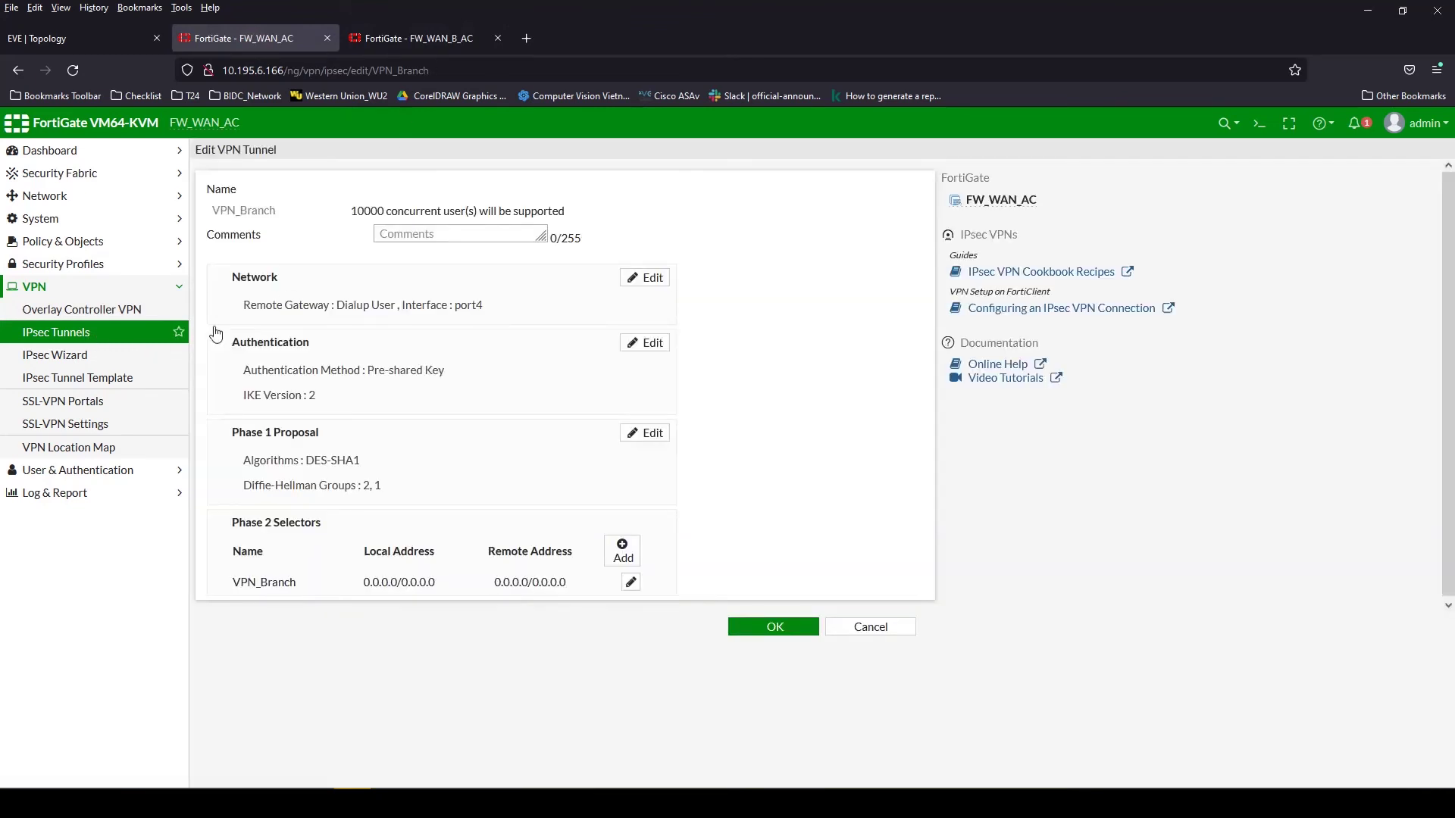
left_click(79, 331)
left_click(794, 479)
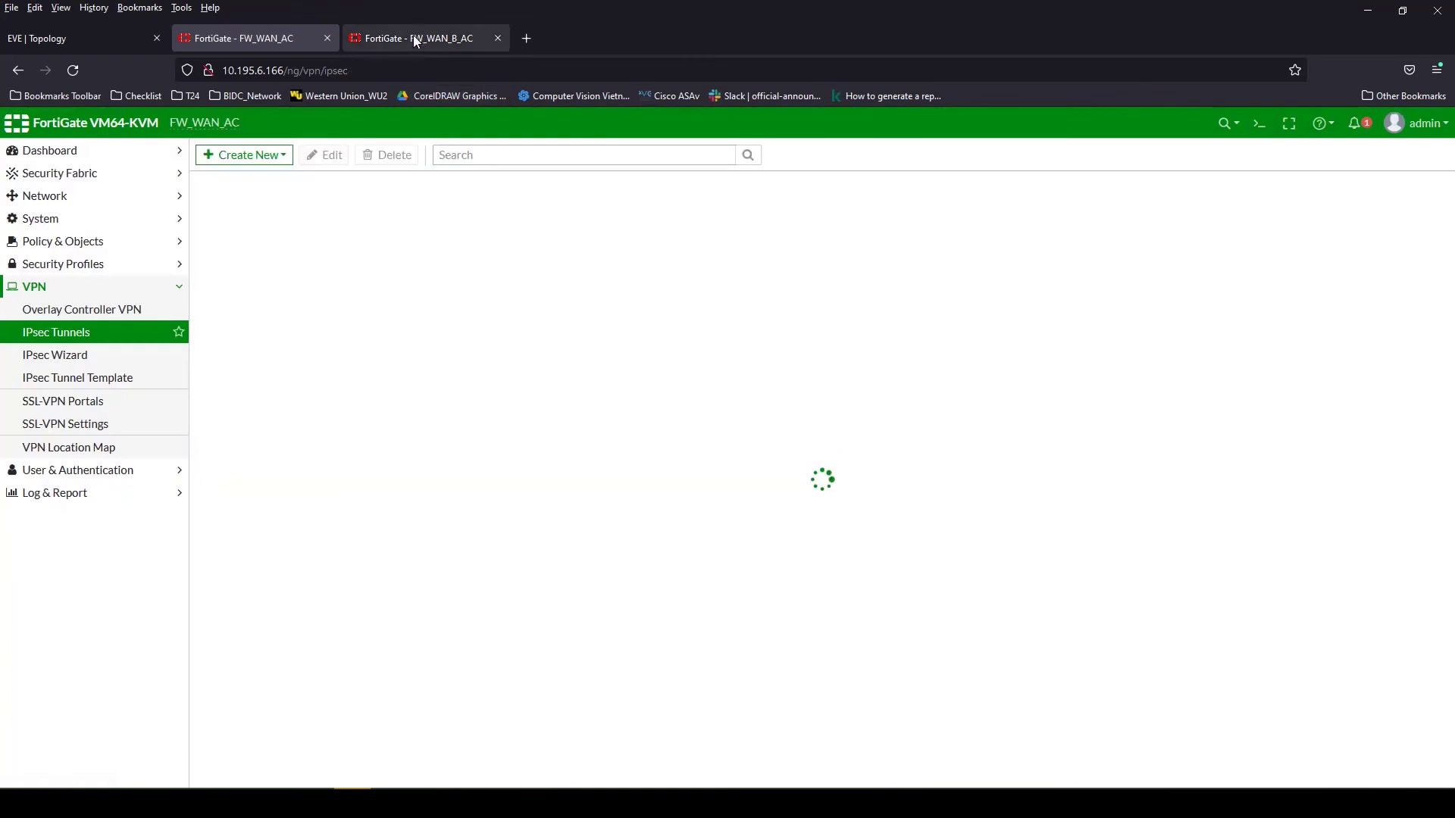
left_click(412, 36)
Review VPN_MFN's Phase 1, network and authentication settings on FW_WAN_B_AC
double_click(326, 239)
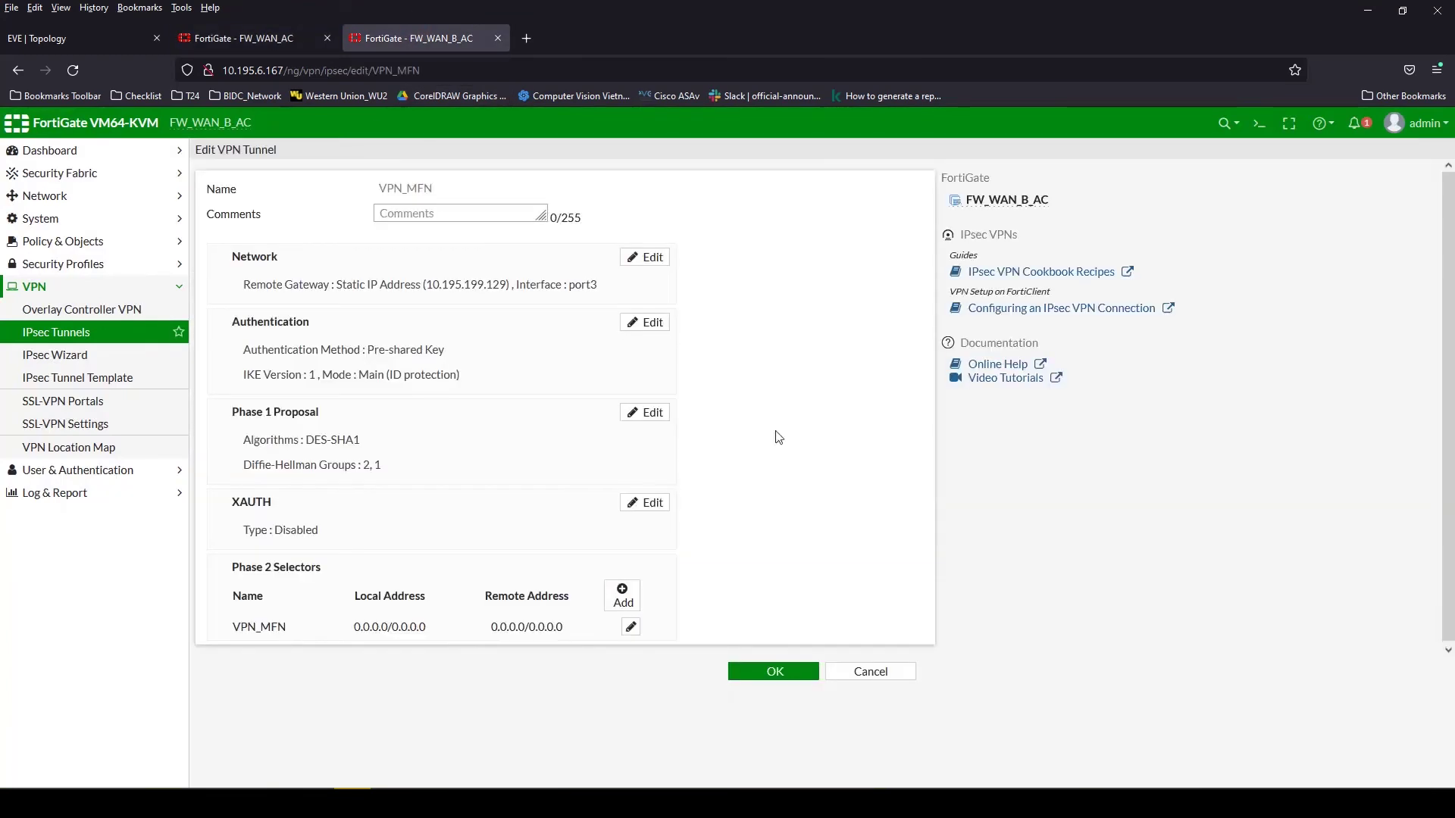
left_click(470, 441)
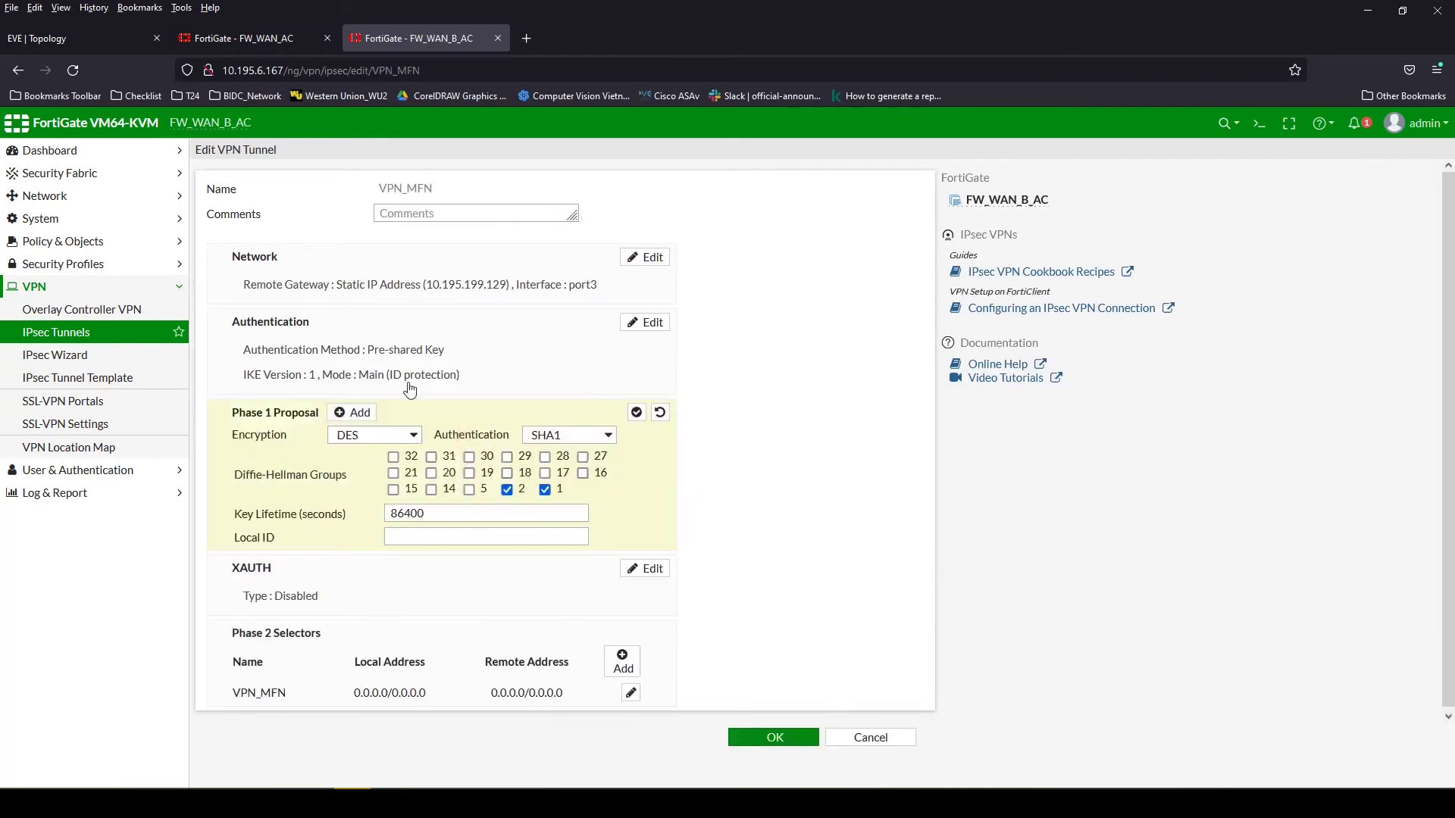
left_click(447, 297)
left_click(314, 570)
left_click(314, 570)
scroll(455, 515, "down", 3)
left_click(473, 451)
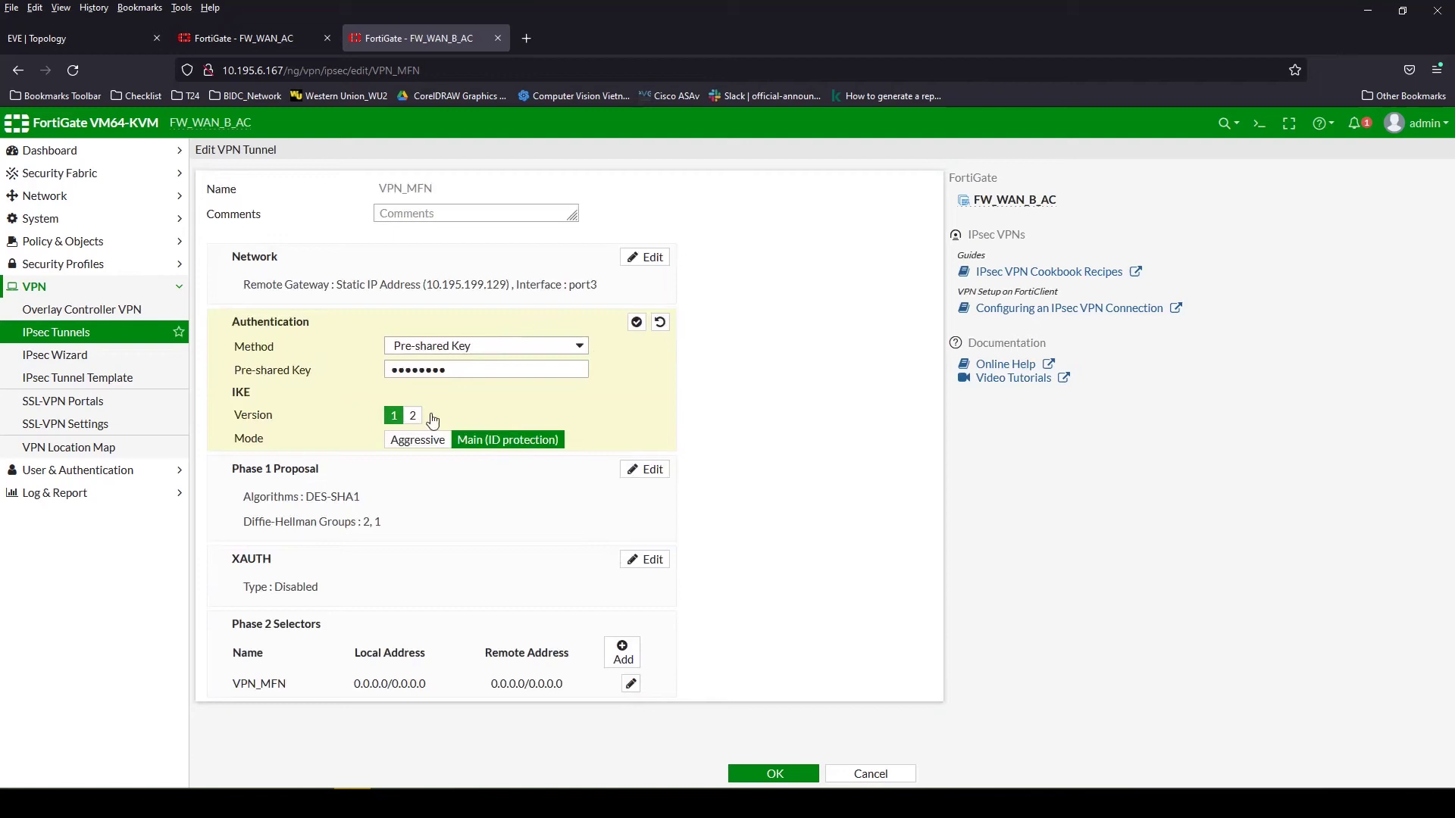
Compare with VPN_Branch's network settings, IKE version and Phase 1 proposal on FW_WAN_AC
left_click(218, 39)
double_click(394, 241)
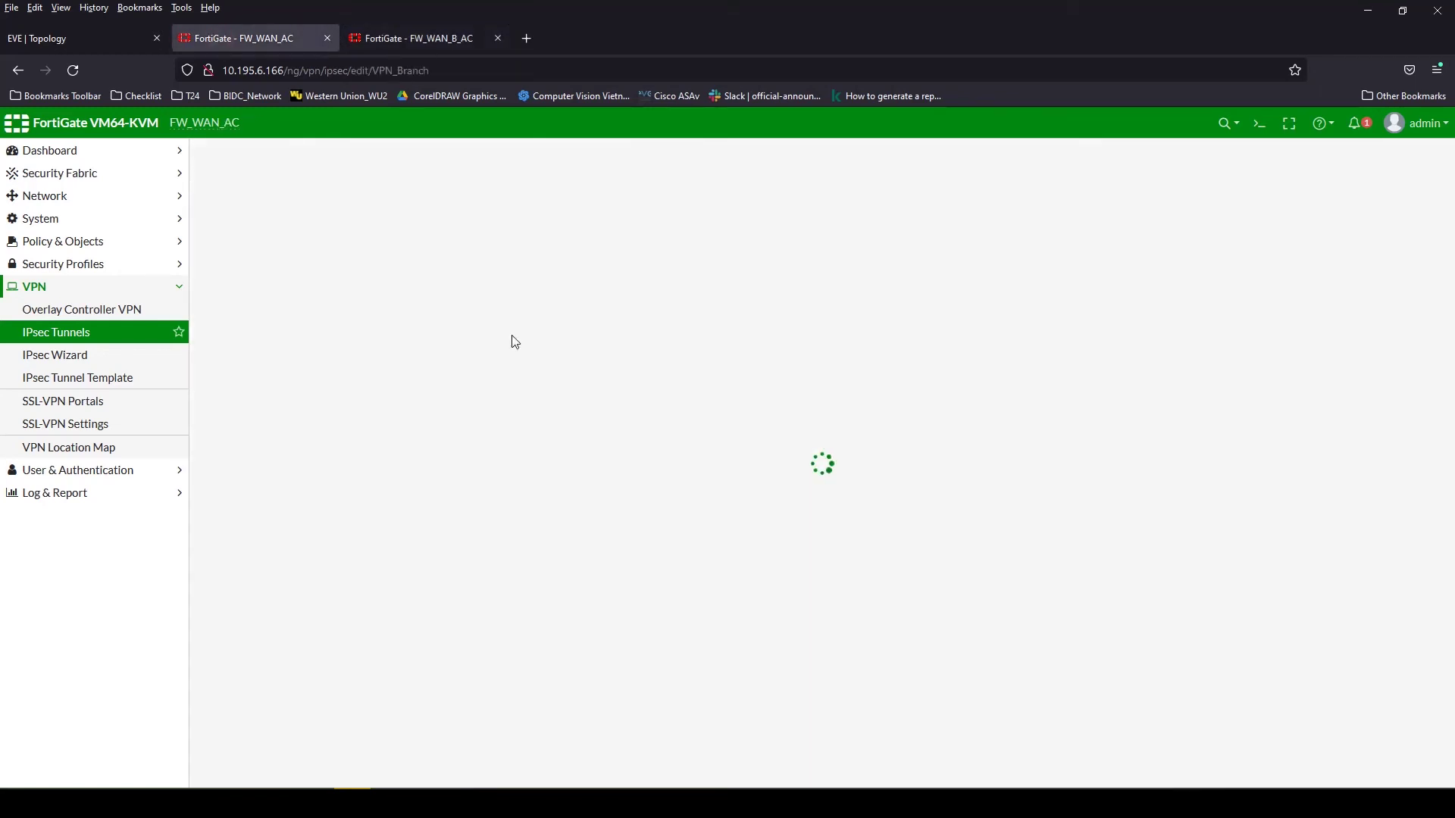
left_click(435, 305)
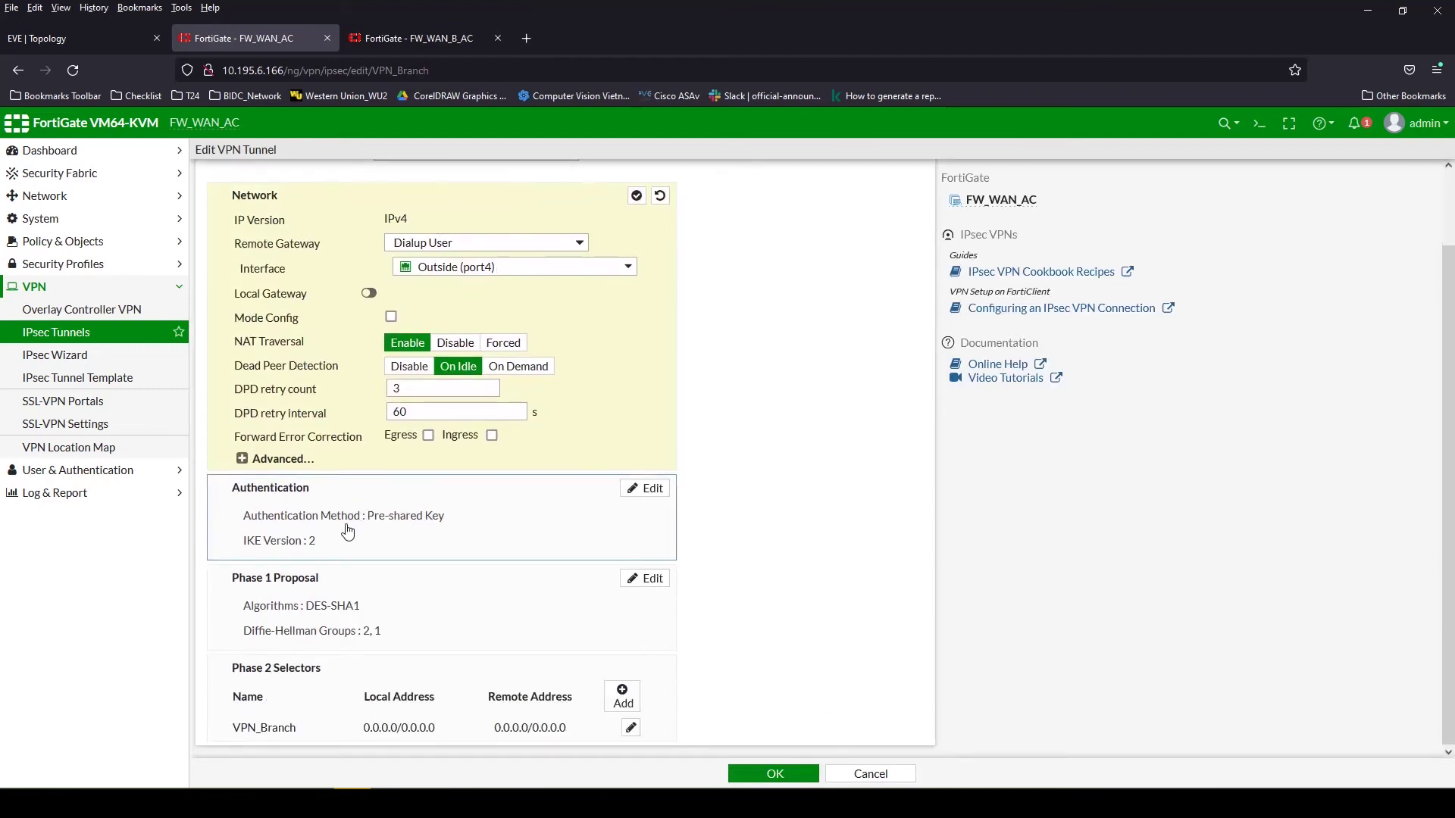
left_click(347, 522)
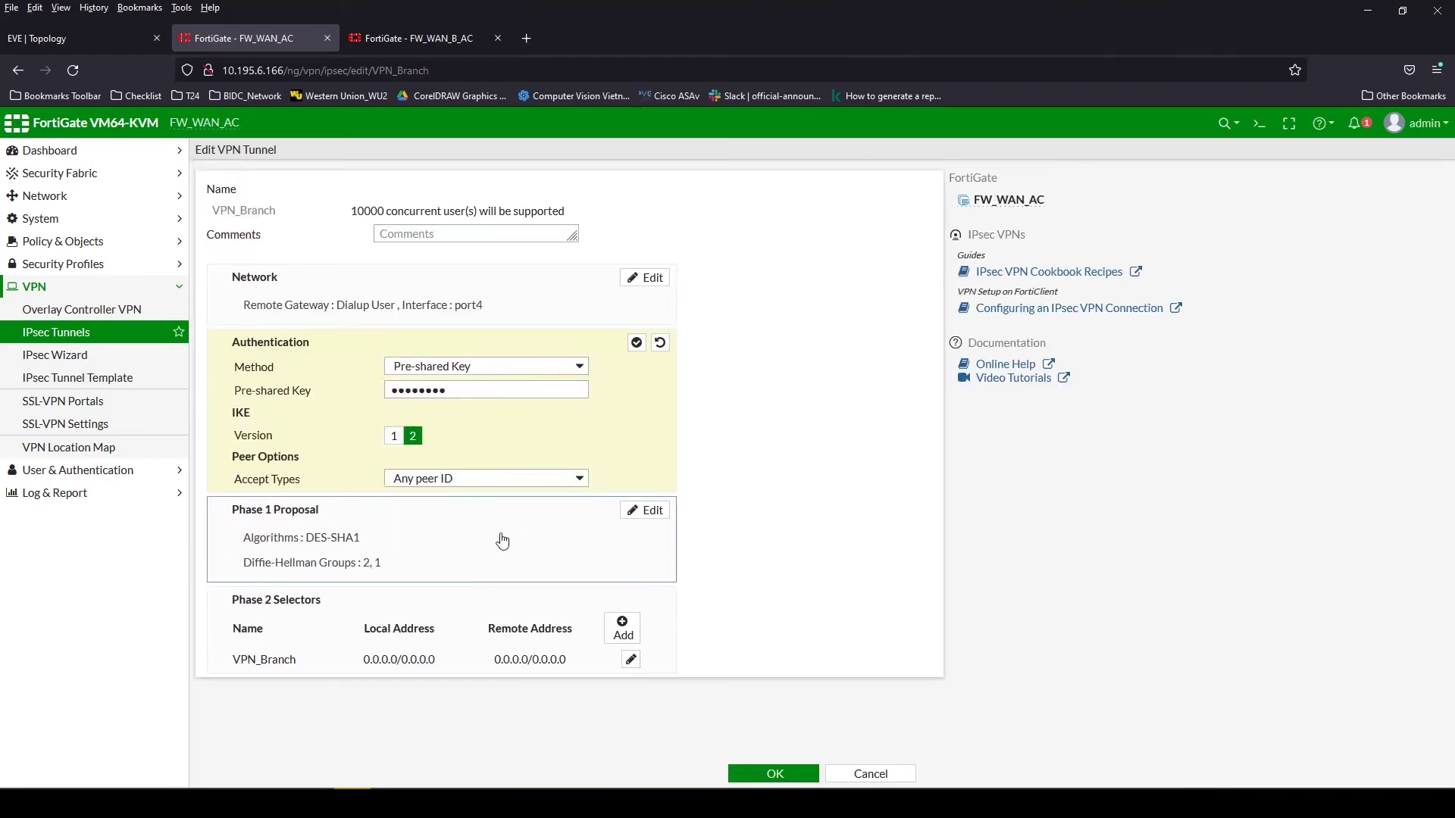
left_click(425, 562)
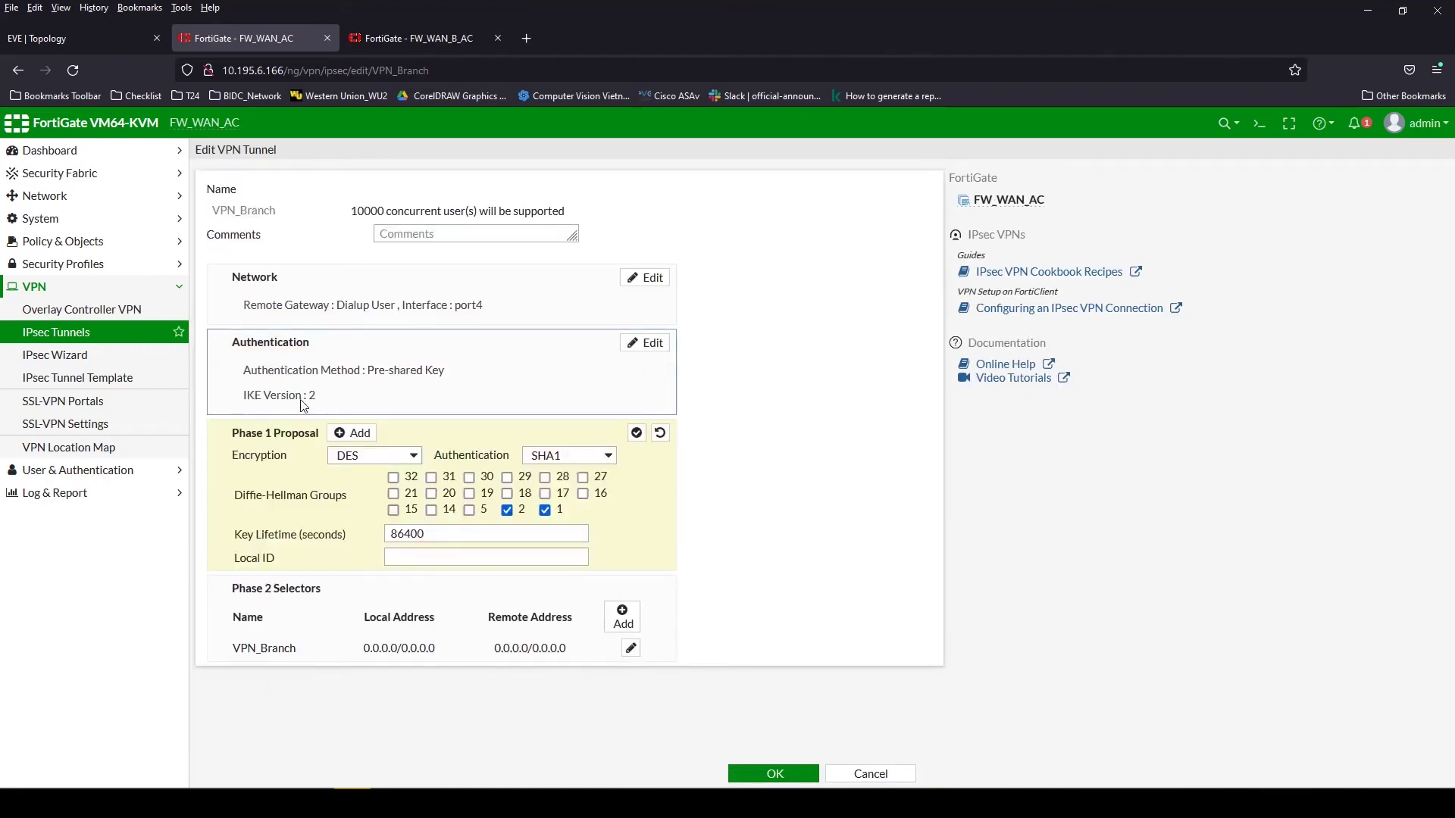
Set VPN_MFN to IKE version 2 with a single DES/SHA1 Phase 1 proposal and save
left_click(420, 38)
left_click(412, 415)
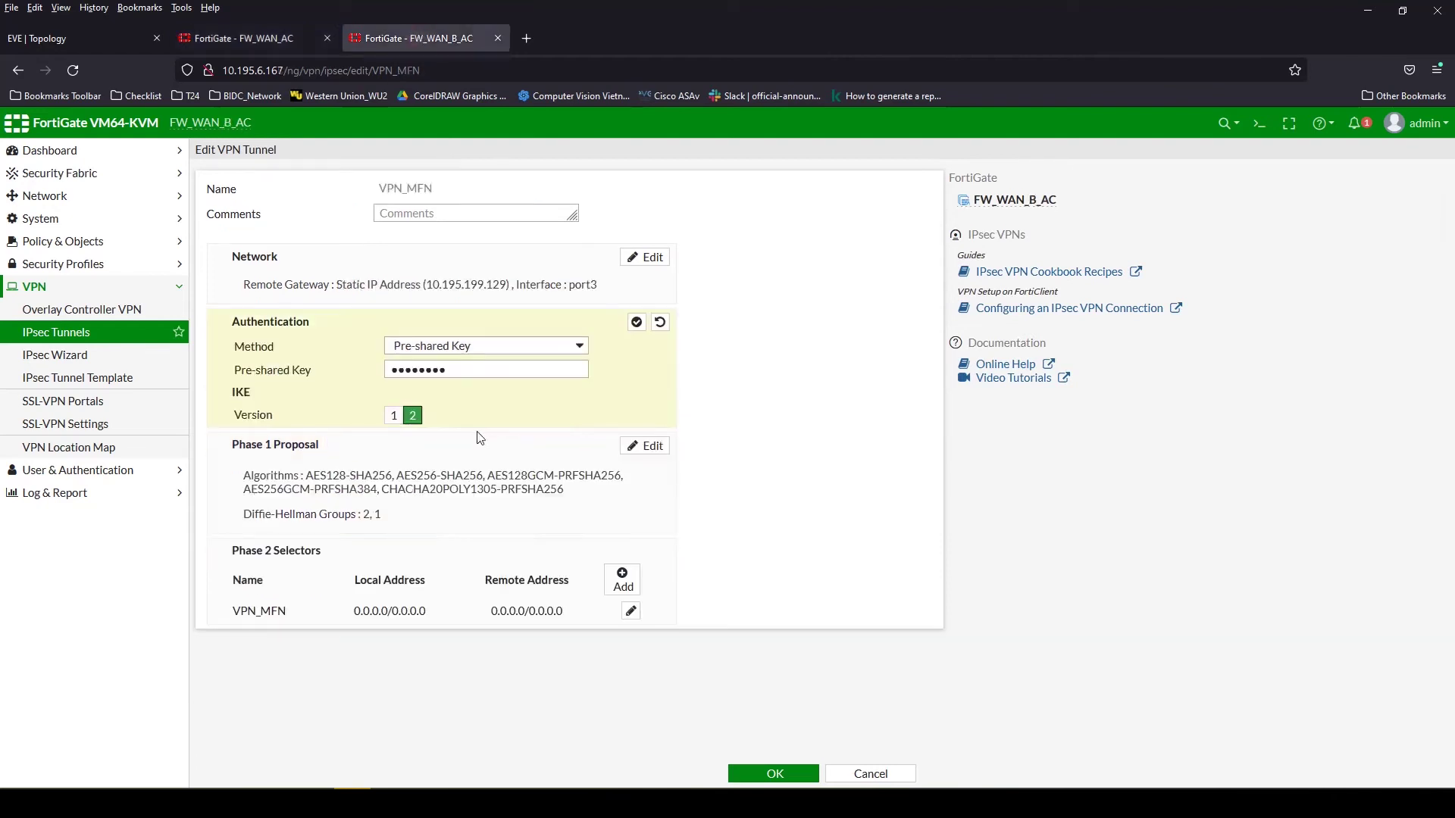
left_click(407, 498)
left_click(632, 458)
left_click(633, 457)
left_click(633, 457)
left_click(632, 458)
left_click(402, 438)
left_click(379, 478)
left_click(571, 437)
left_click(556, 483)
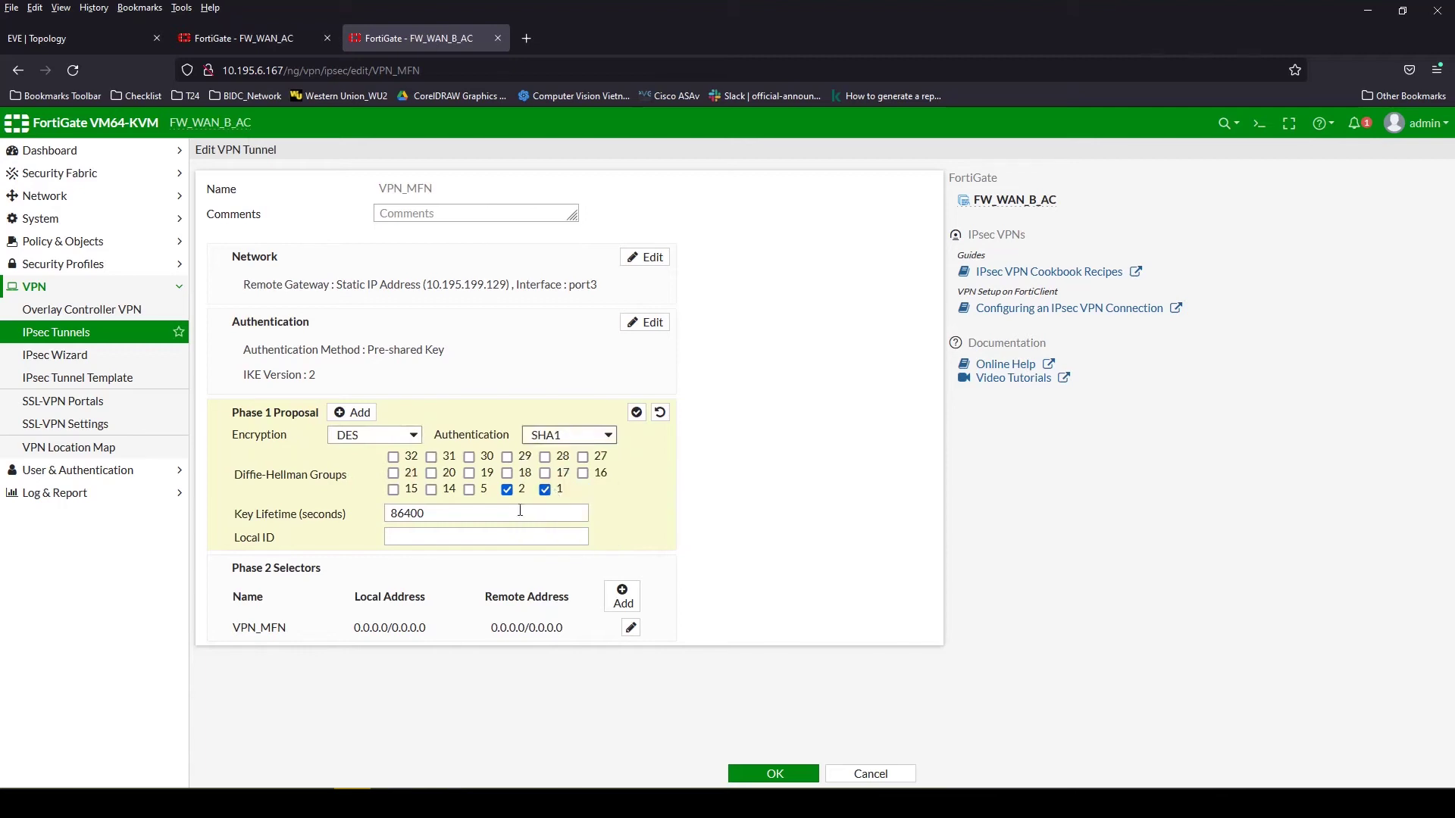
left_click(335, 590)
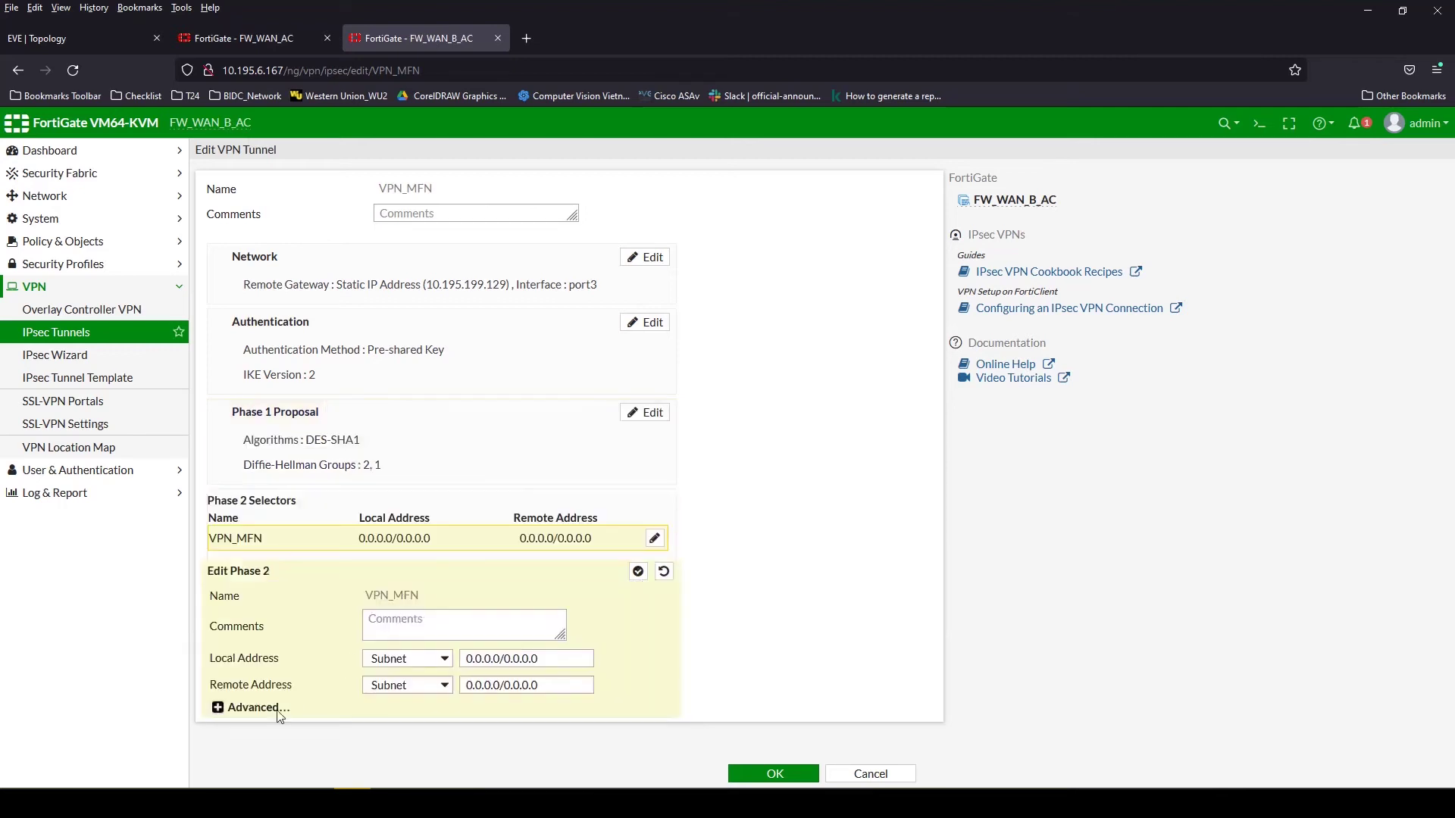
left_click(266, 708)
left_click(758, 773)
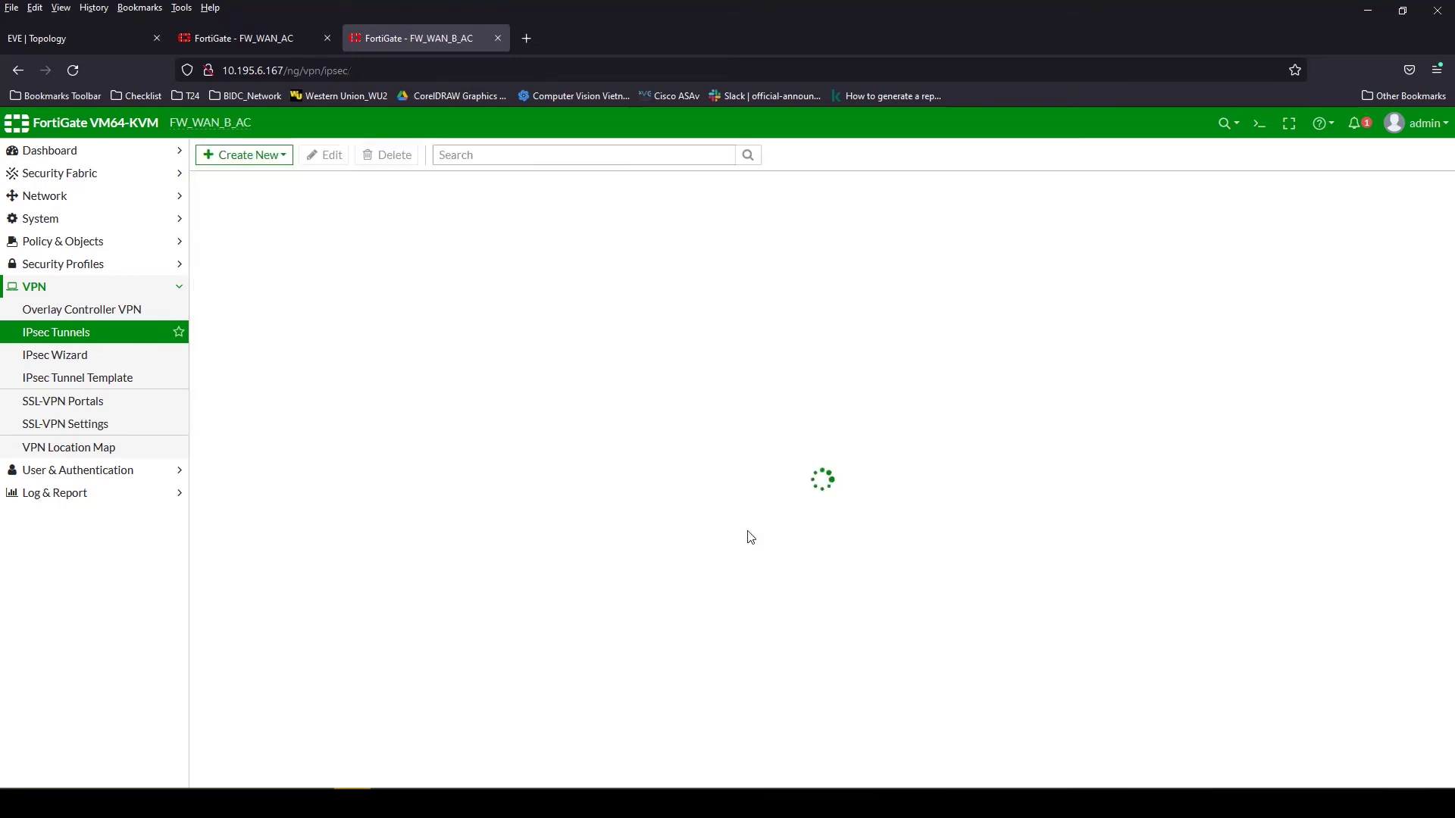
Re-enter a new pre-shared key on VPN_MFN and save the tunnel
double_click(307, 239)
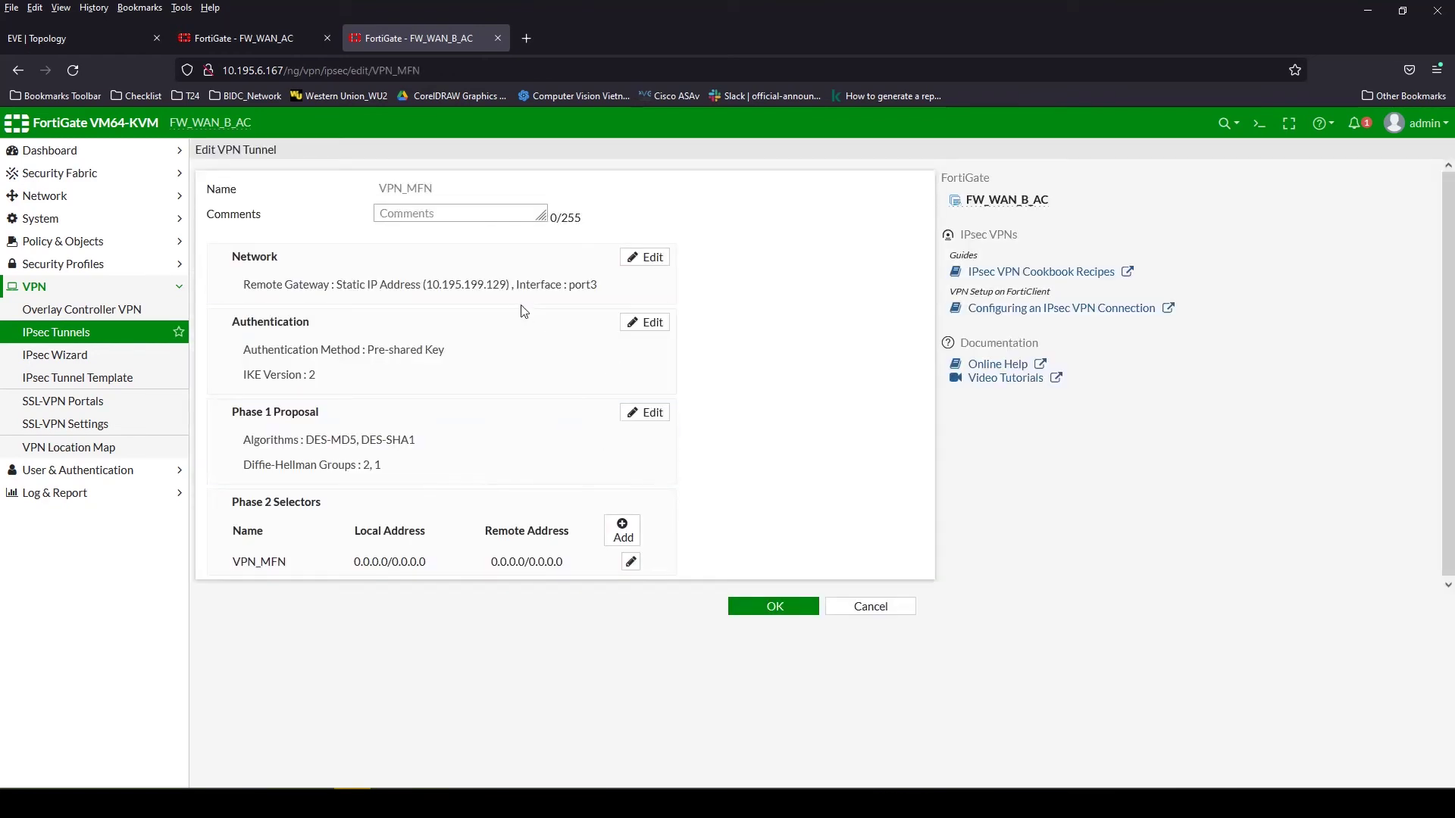
left_click(498, 274)
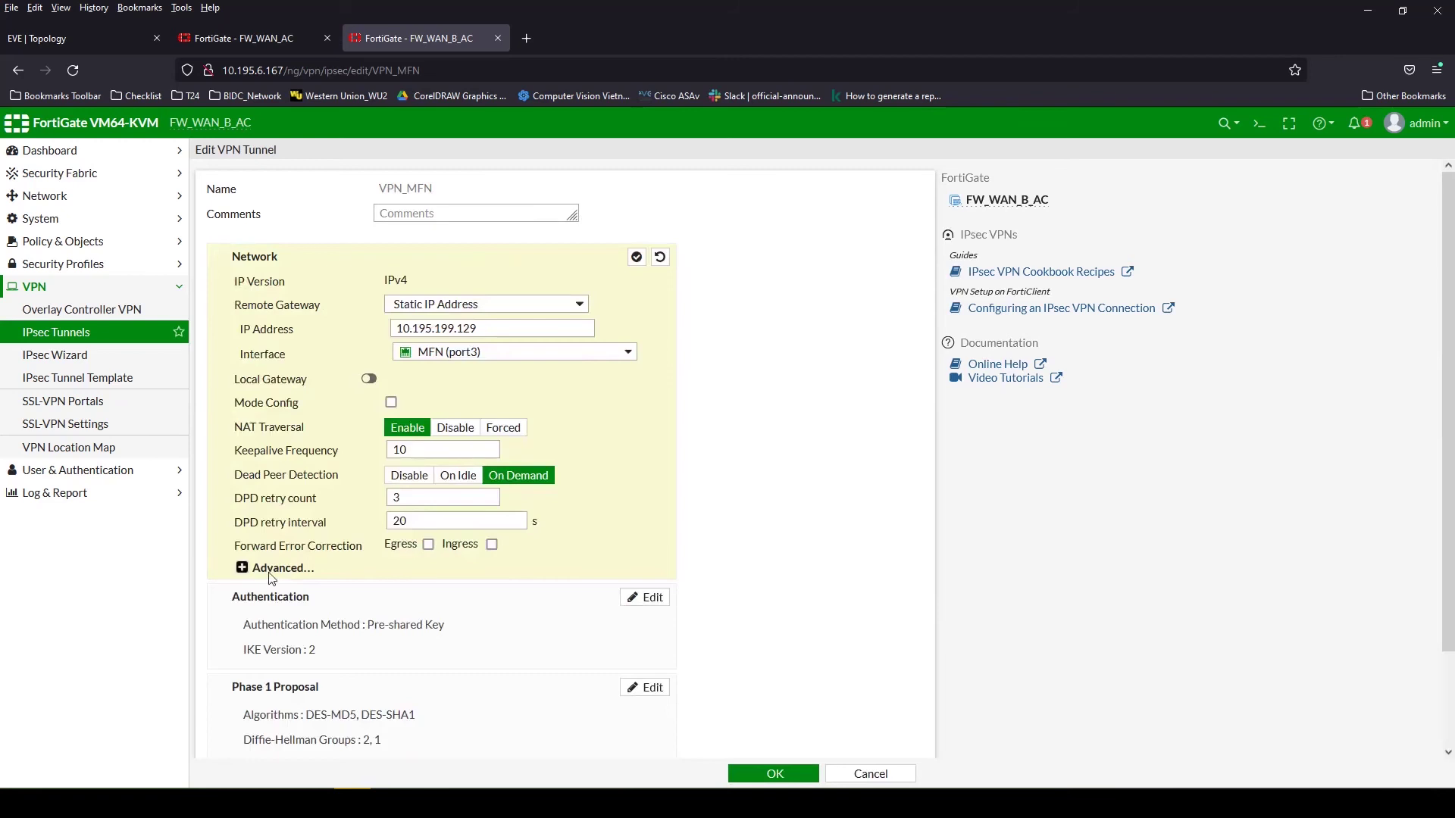
left_click(272, 570)
scroll(584, 560, "down", 3)
left_click(388, 509)
left_click(481, 371)
type("123456")
left_click(604, 371)
left_click(604, 370)
left_click(773, 772)
left_click(435, 263)
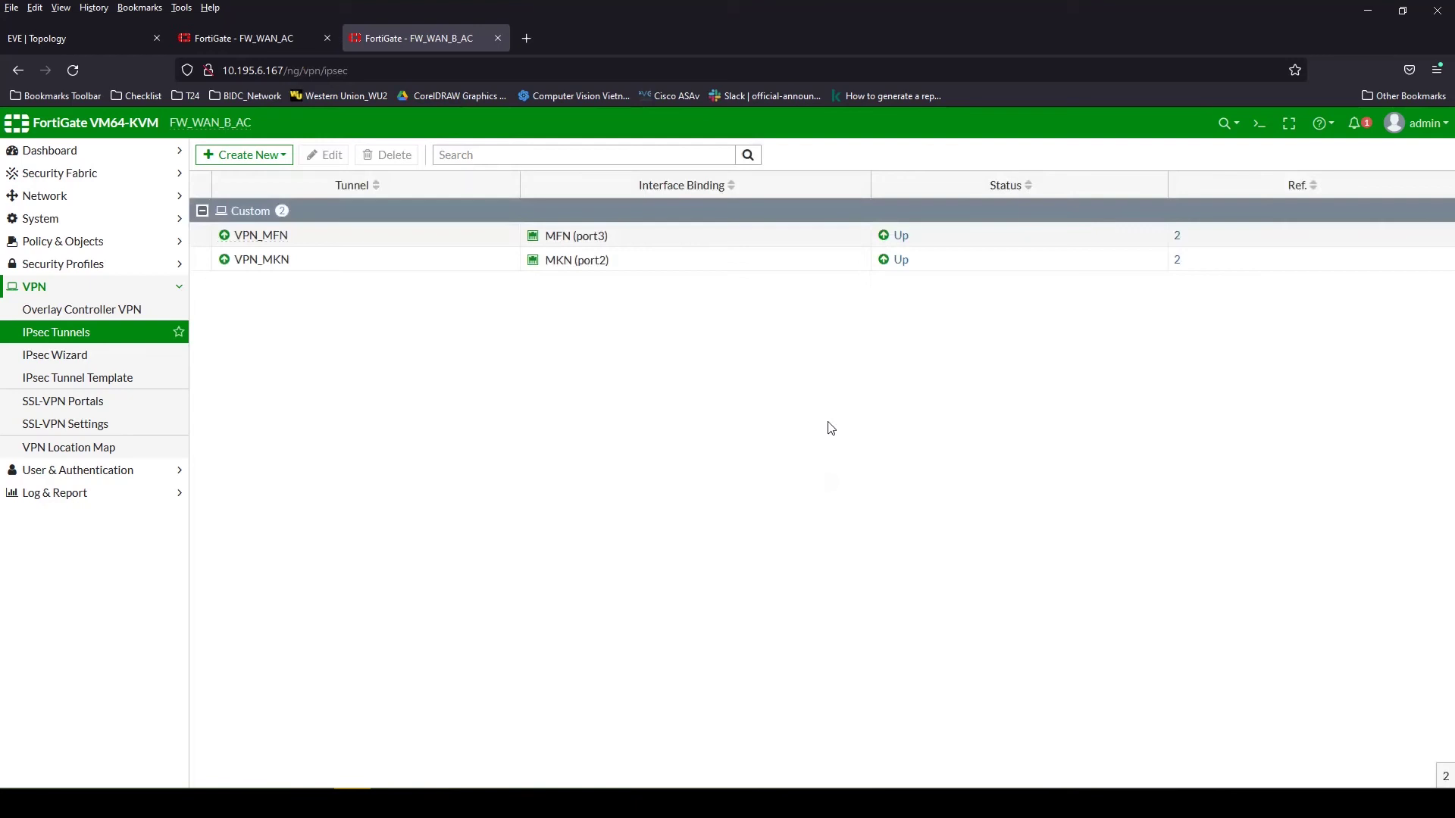
Verify VPN_Branch_0 and VPN_Branch_1 are up in FW_WAN_AC's IPsec monitor
left_click(212, 35)
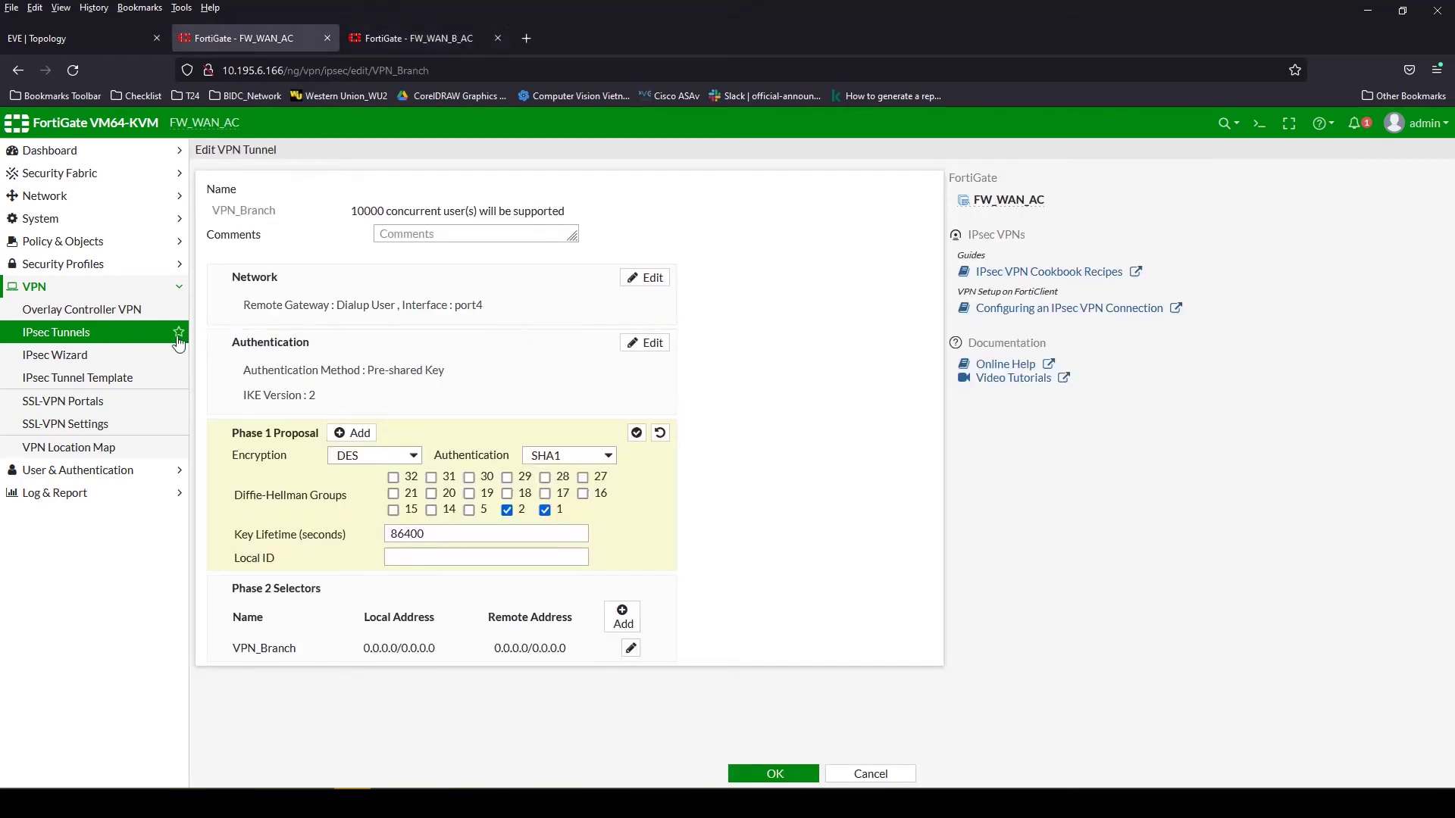
left_click(65, 331)
left_click(792, 479)
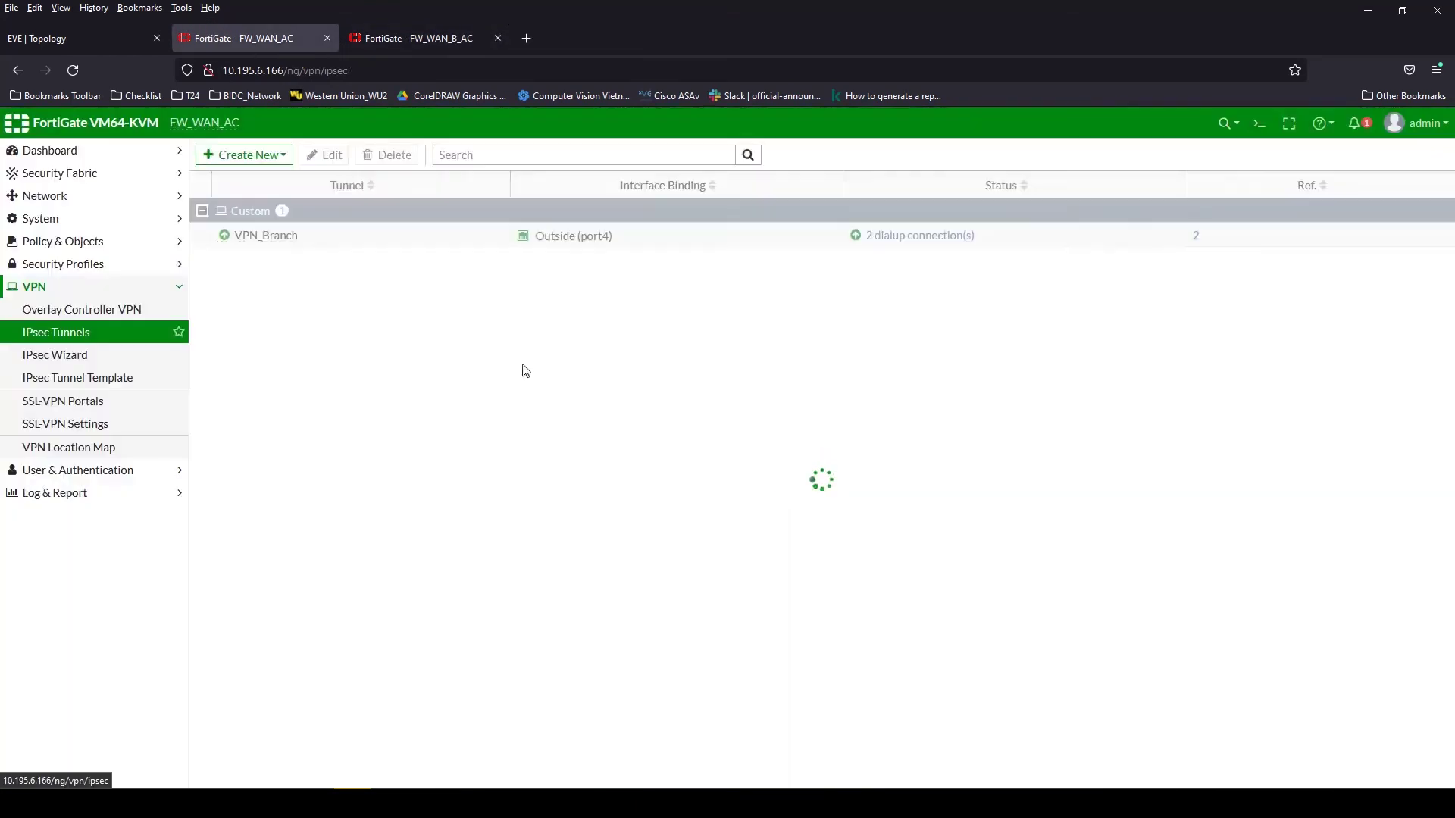
left_click(857, 241)
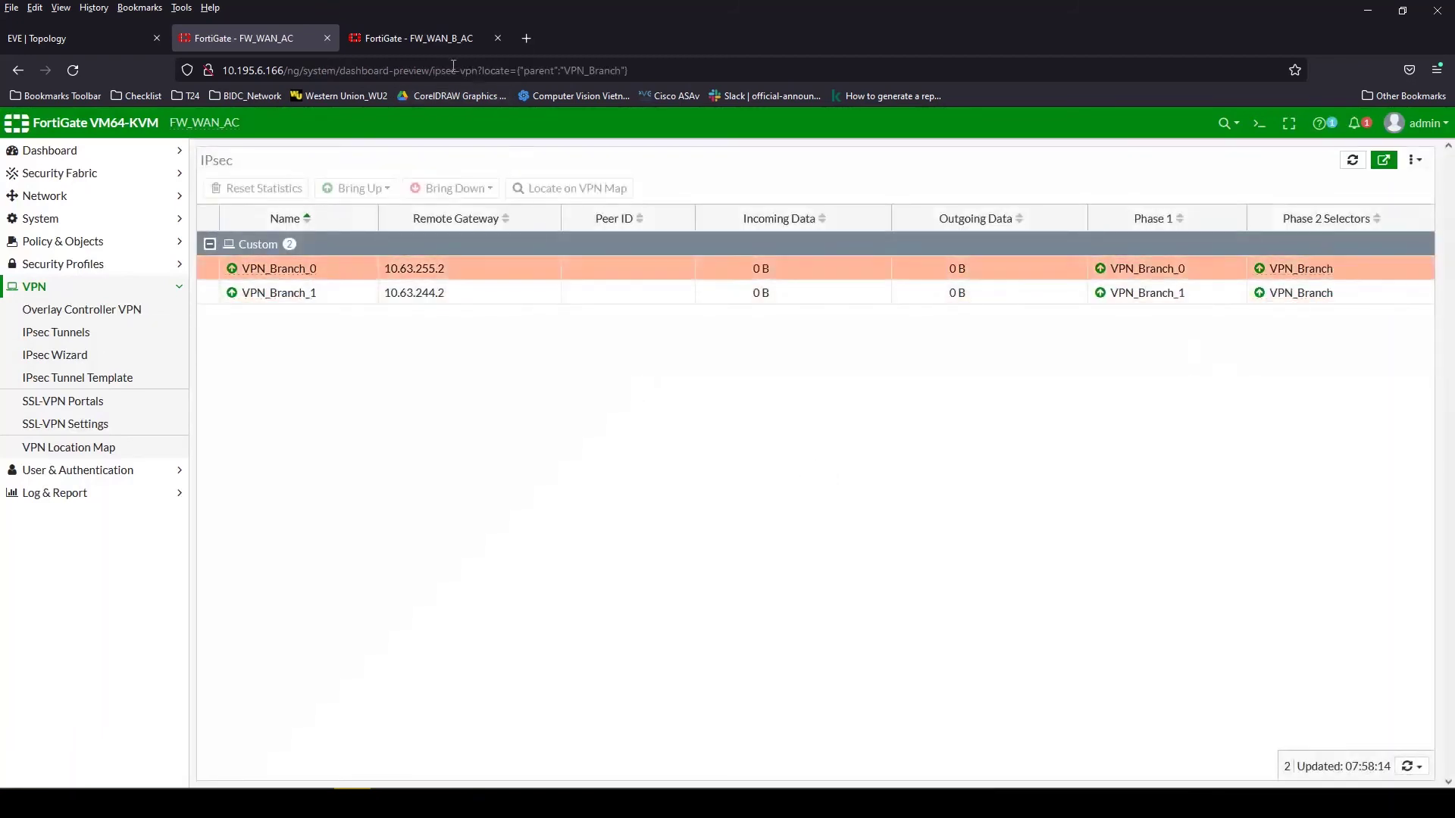
left_click(87, 38)
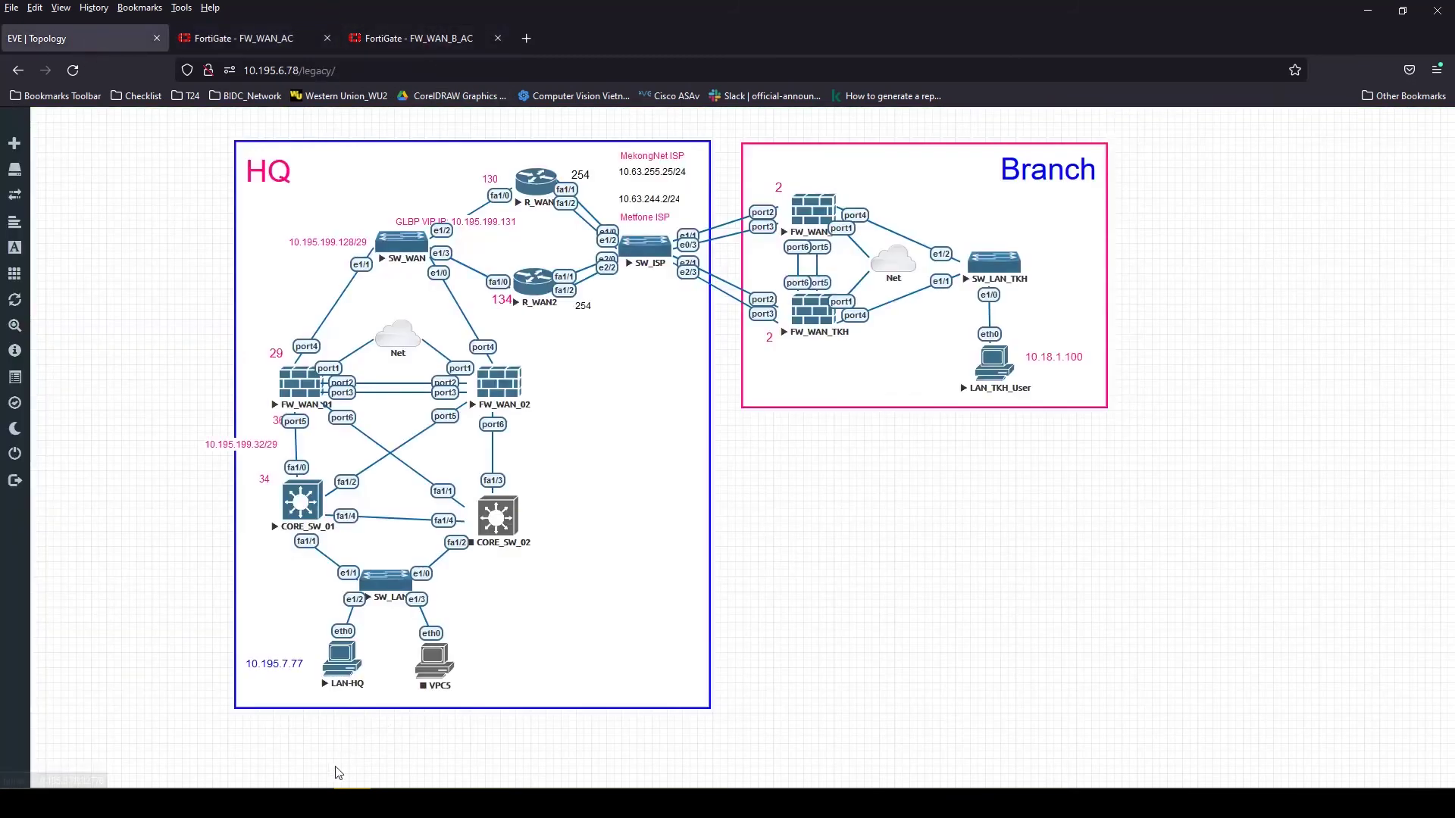
Run a continuous ping to 10.18.1.100 from the LAN-HQ session and move the terminal aside
left_click(355, 788)
left_click(1133, 364)
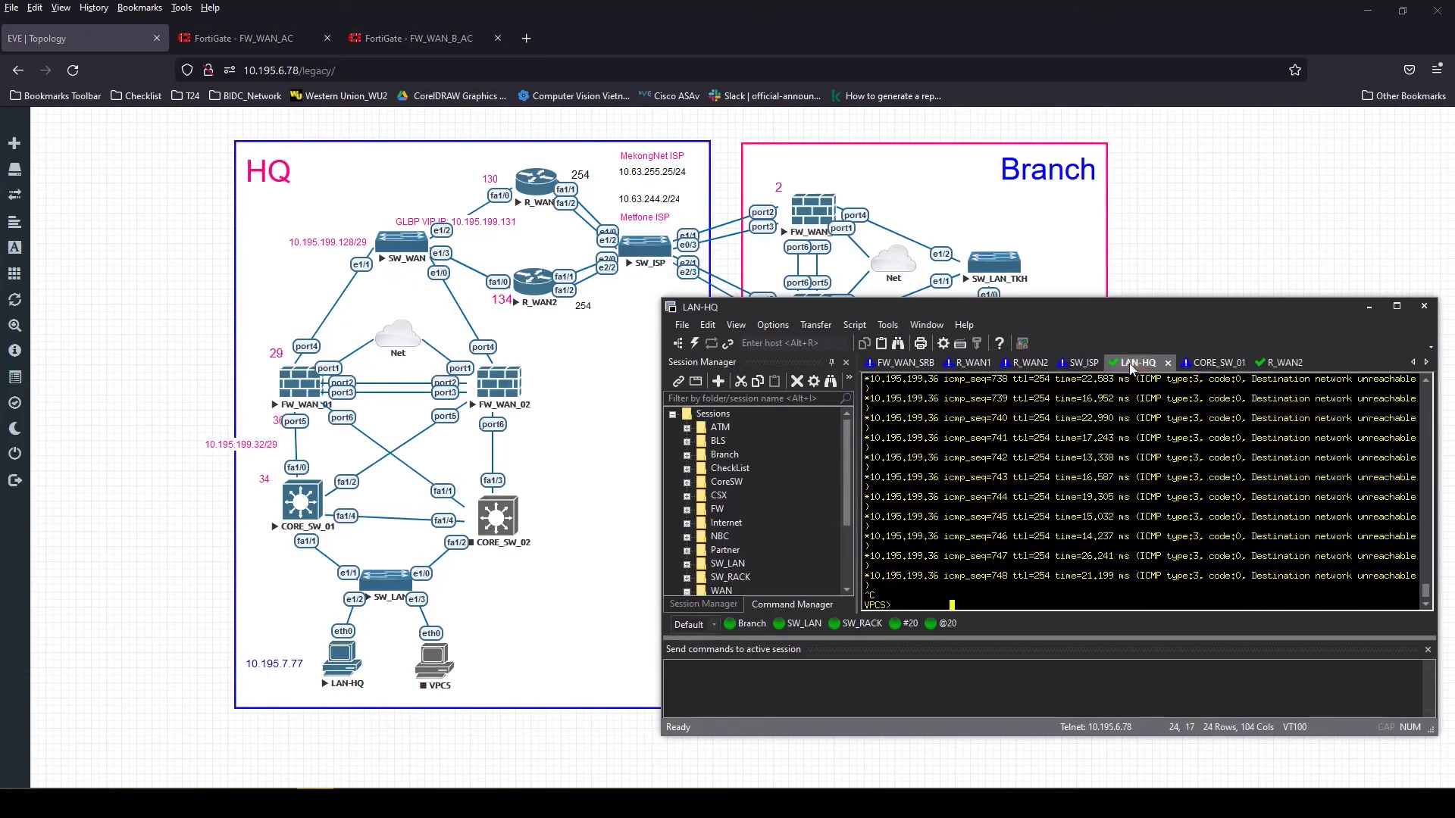
key("Up")
key("Return")
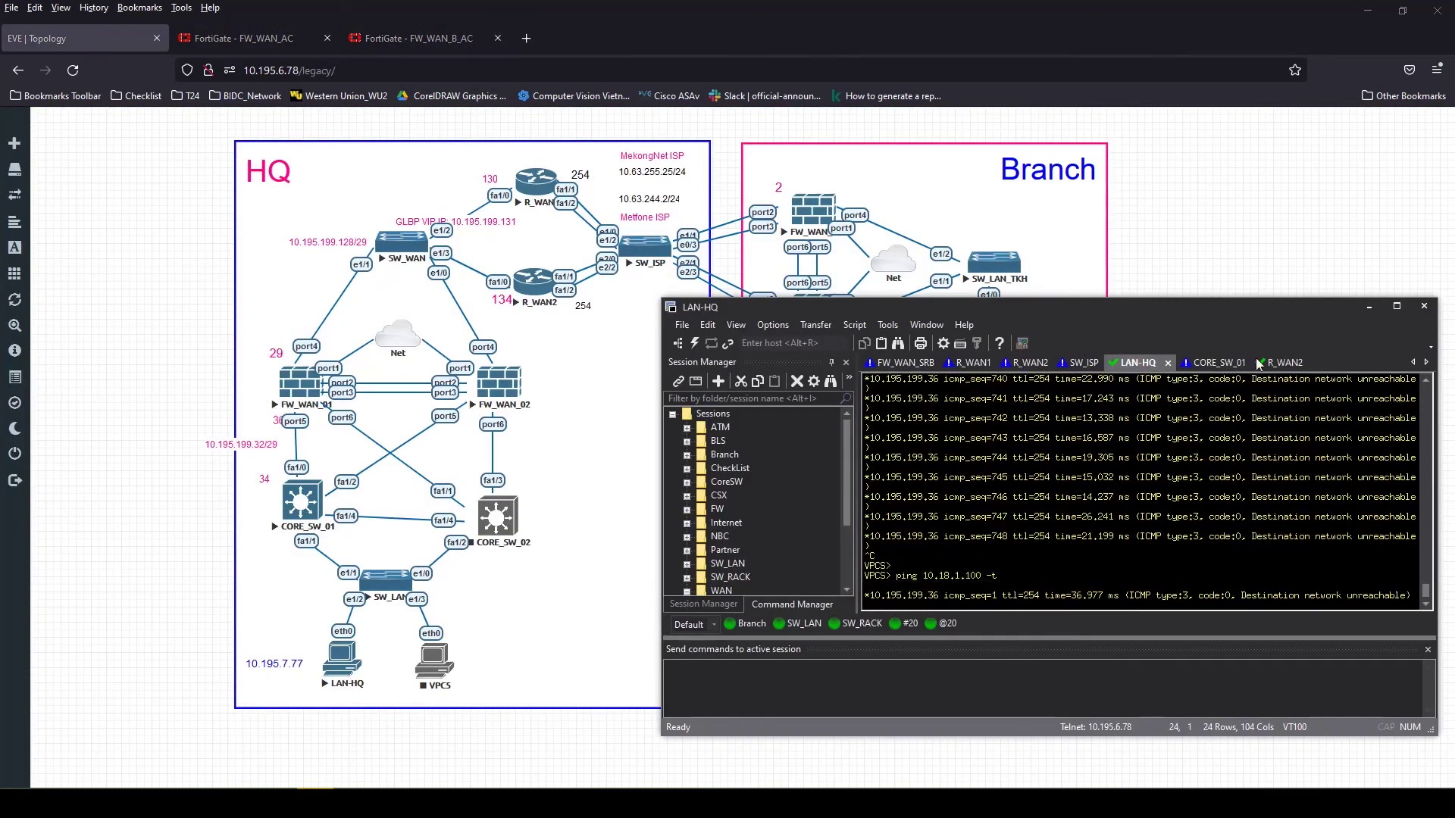
left_click_drag(1437, 425, 1233, 432)
left_click_drag(1055, 319, 1286, 418)
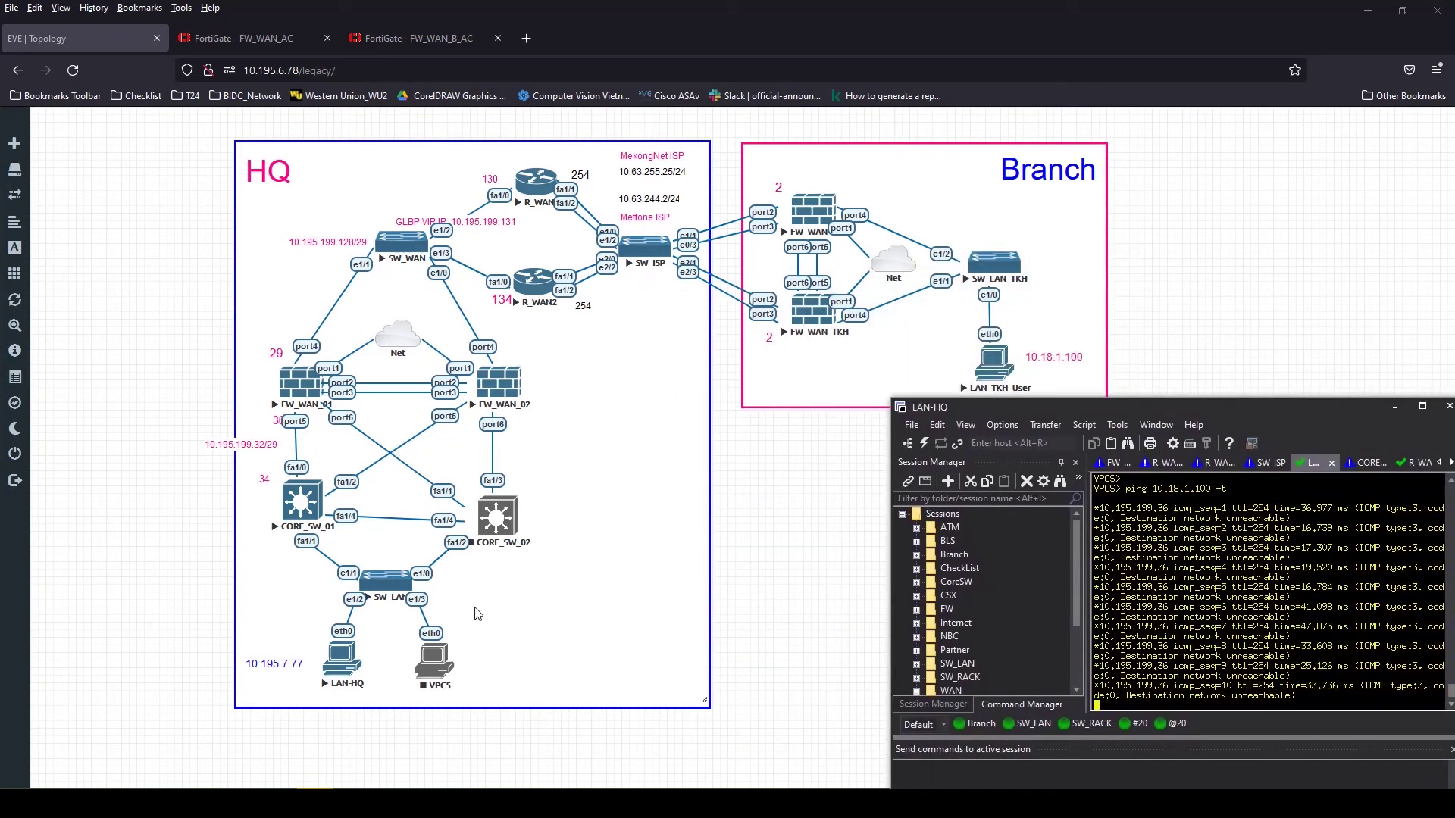
left_click(233, 39)
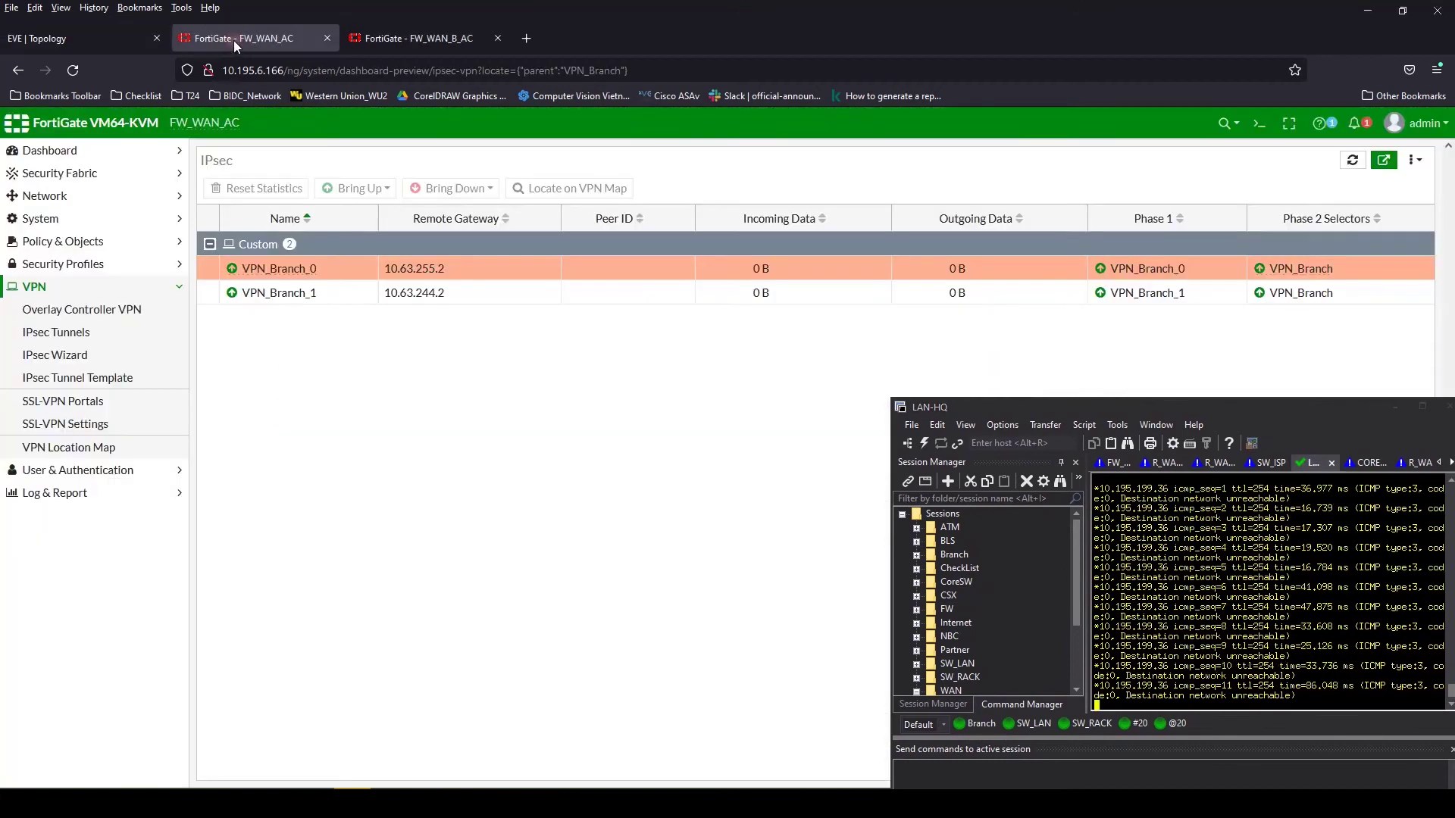
Open the VPN_Branch tunnel interface and set its IP to 10.63.252.1
left_click(69, 195)
left_click(113, 425)
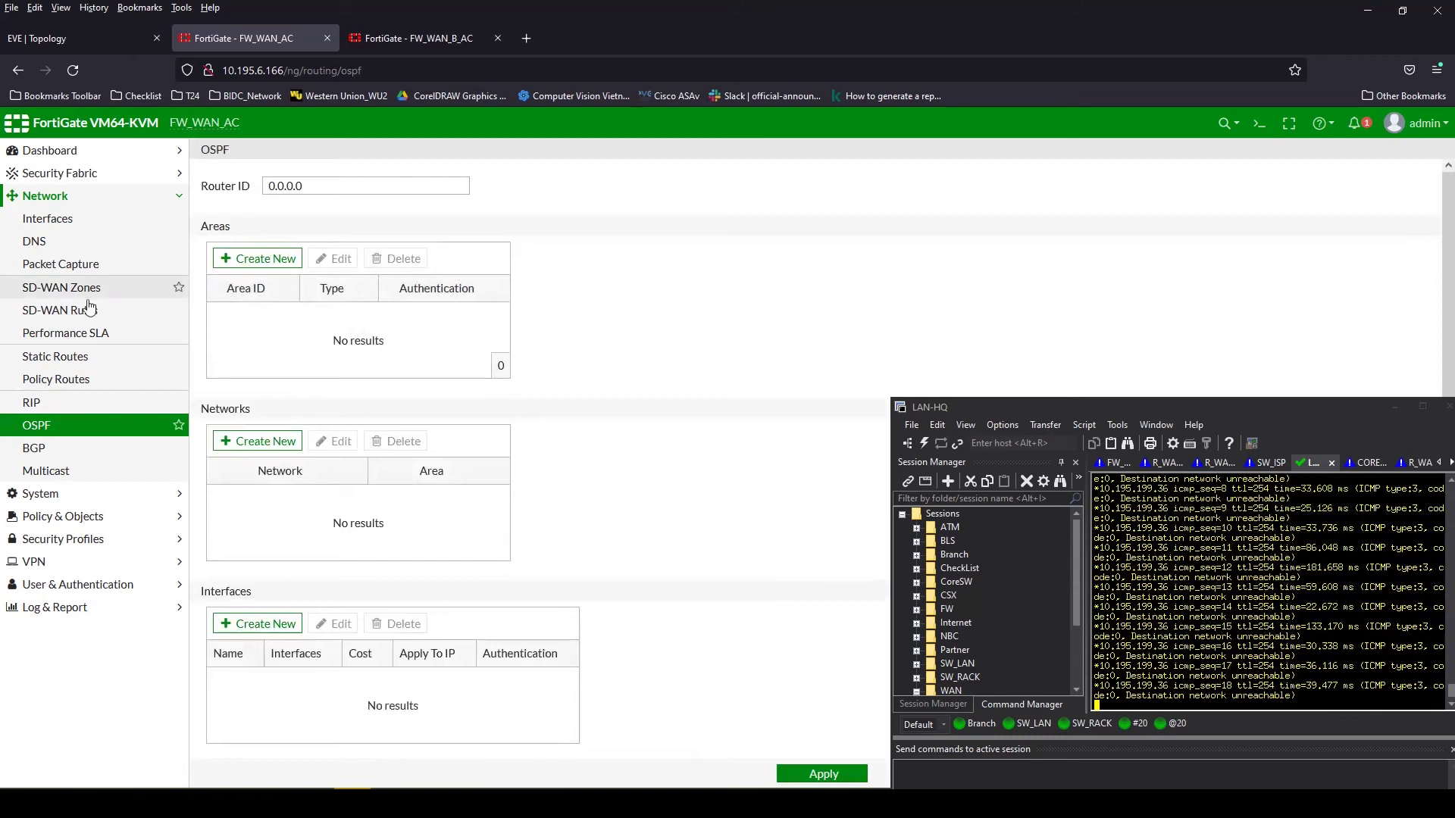
left_click(46, 220)
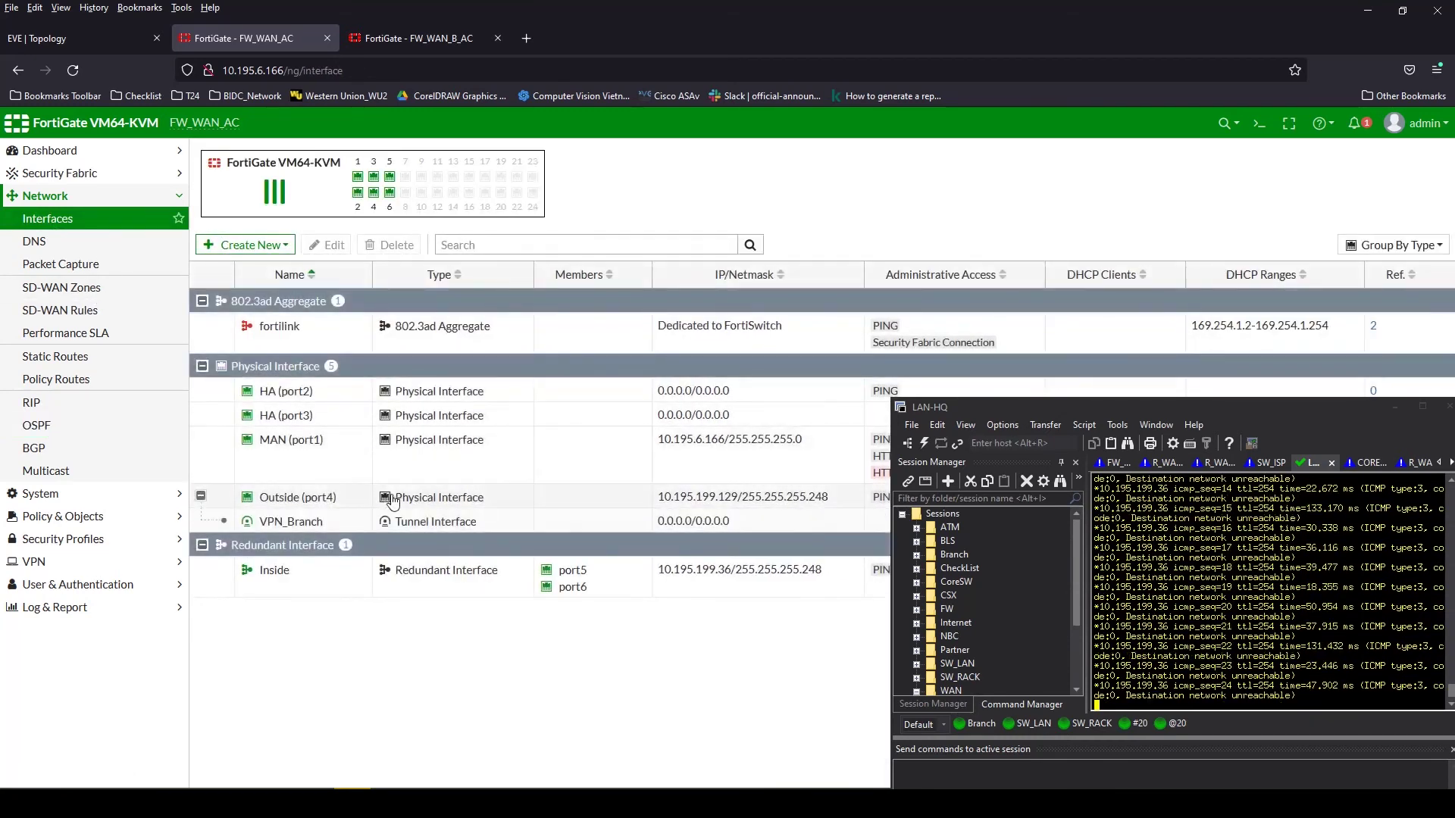
left_click_drag(1008, 416, 1098, 345)
double_click(650, 521)
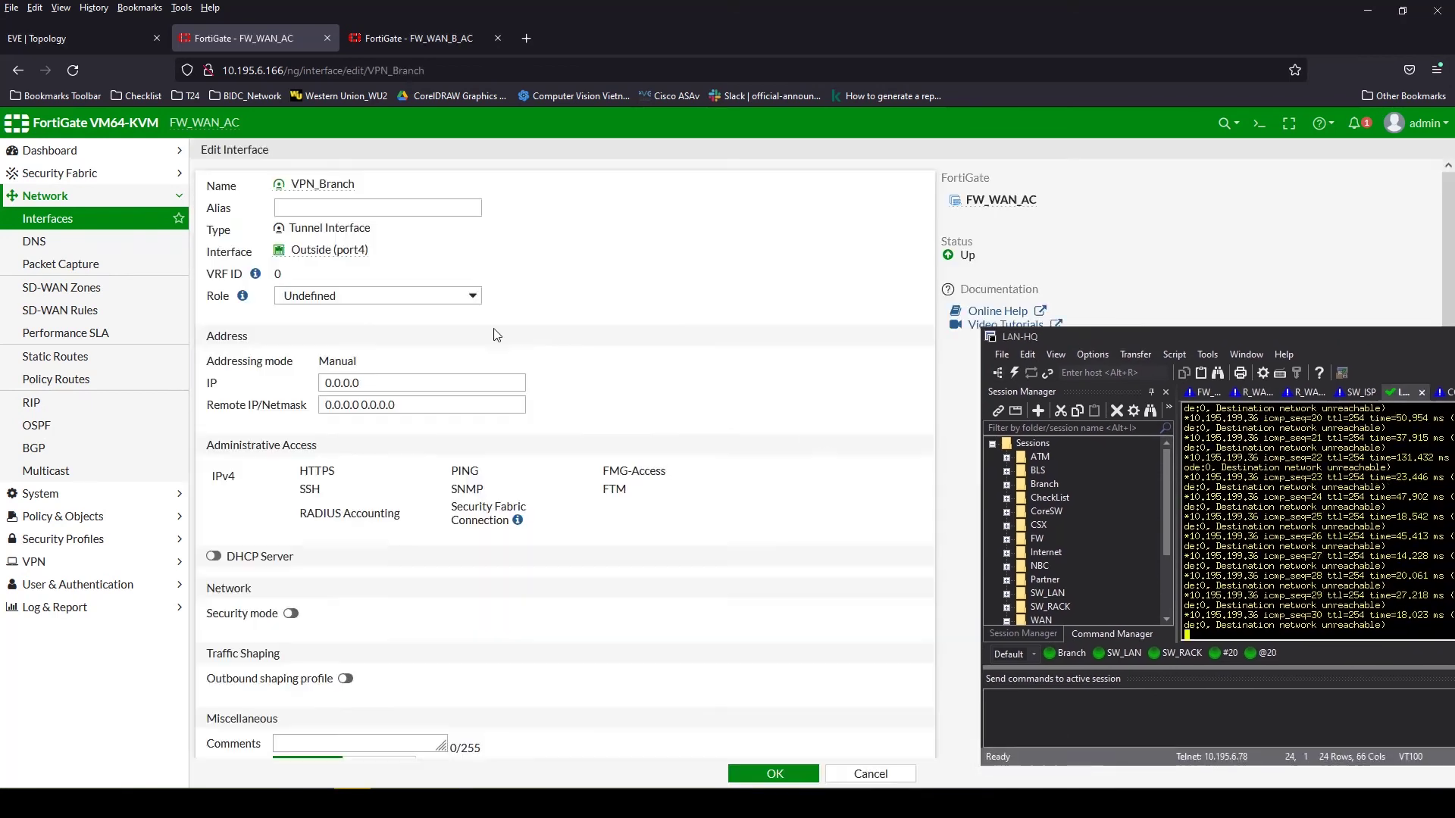
left_click(294, 378)
type("10.6")
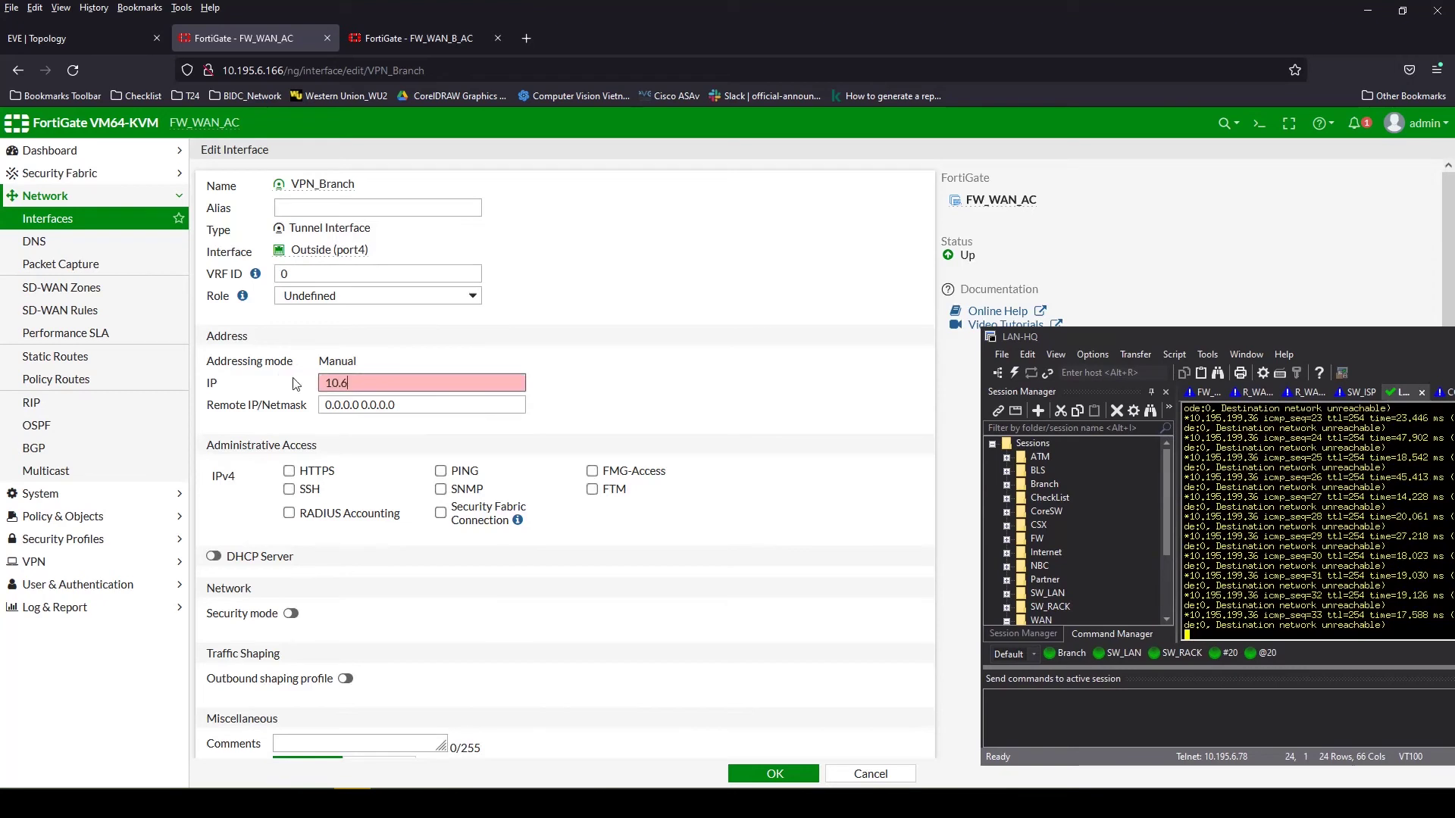
type("3.252")
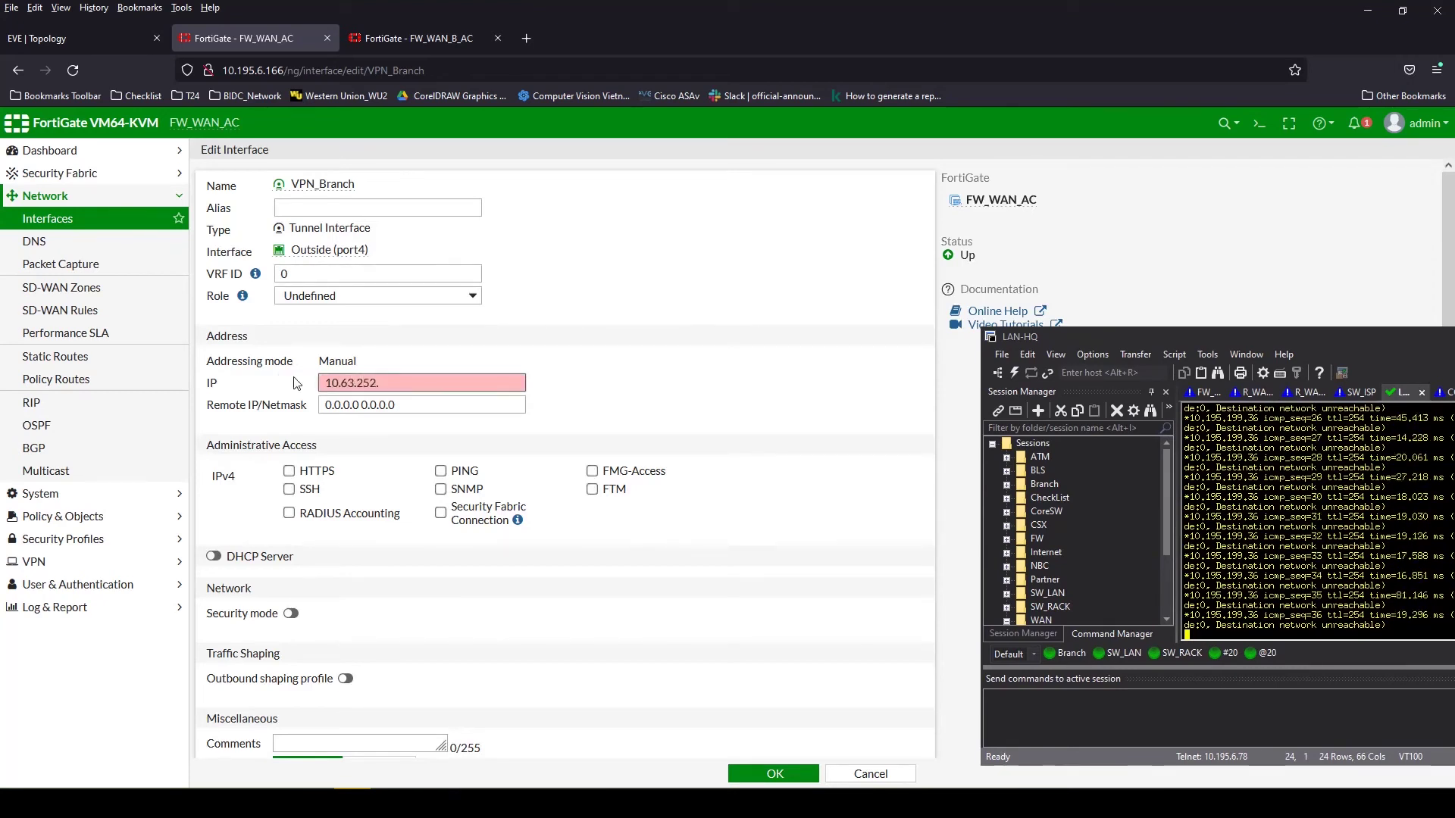
type(".1")
Set remote IP/netmask 10.63.252.2 255.255.255.0, allow PING, and save
left_click(428, 405)
left_click(270, 402)
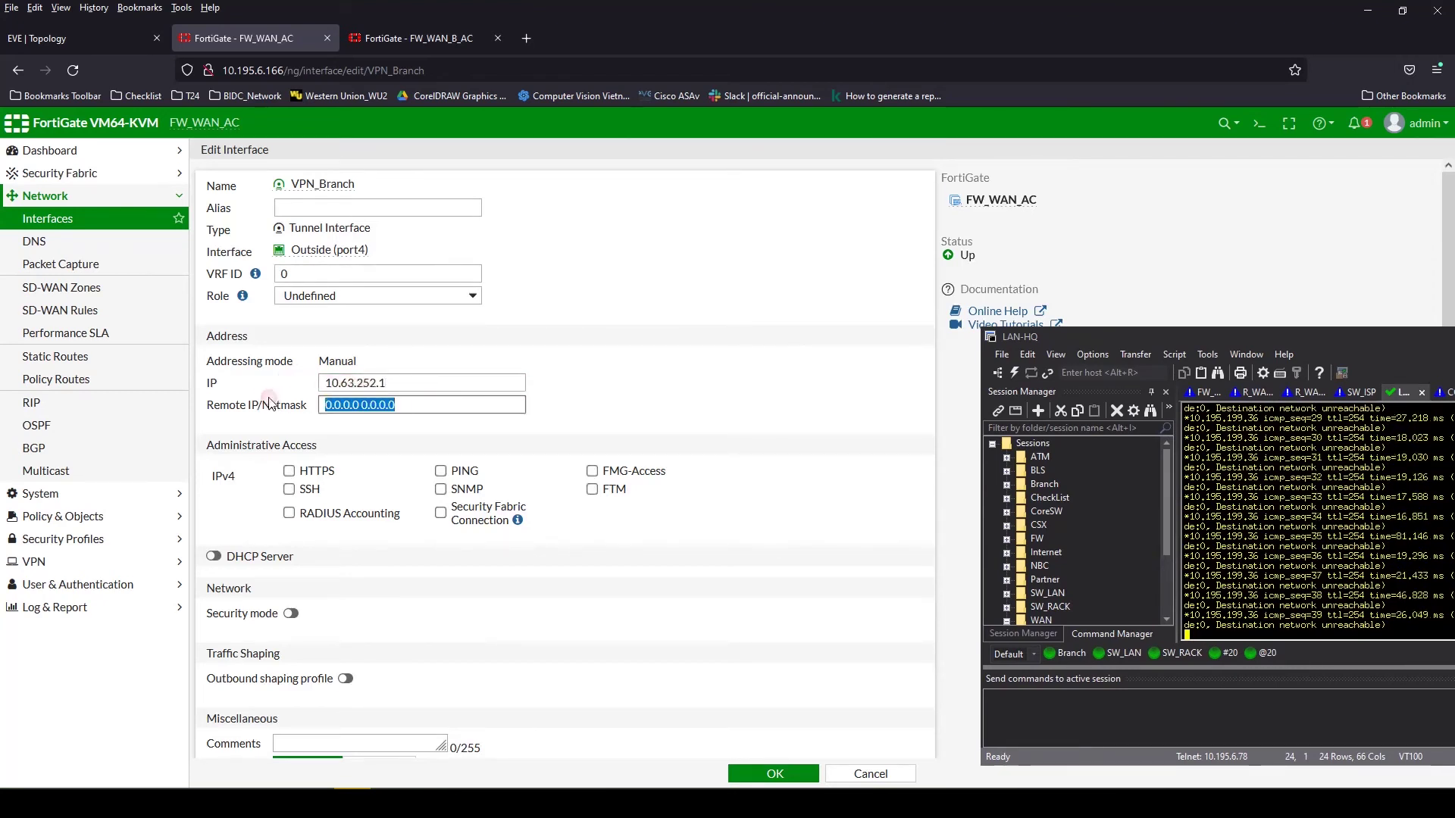
type("10.63.252.1")
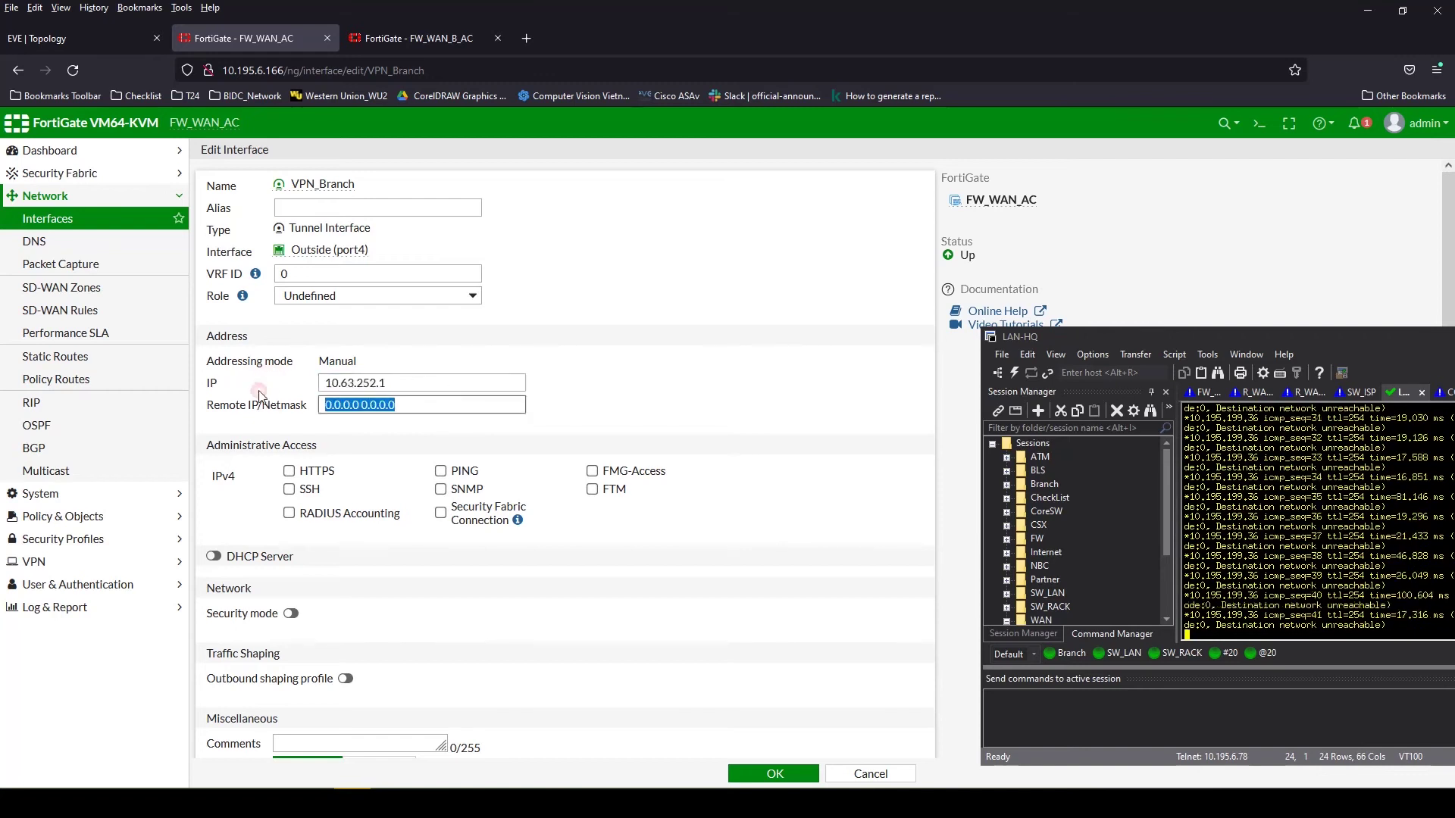
key("BackSpace")
type("2 255.255.25")
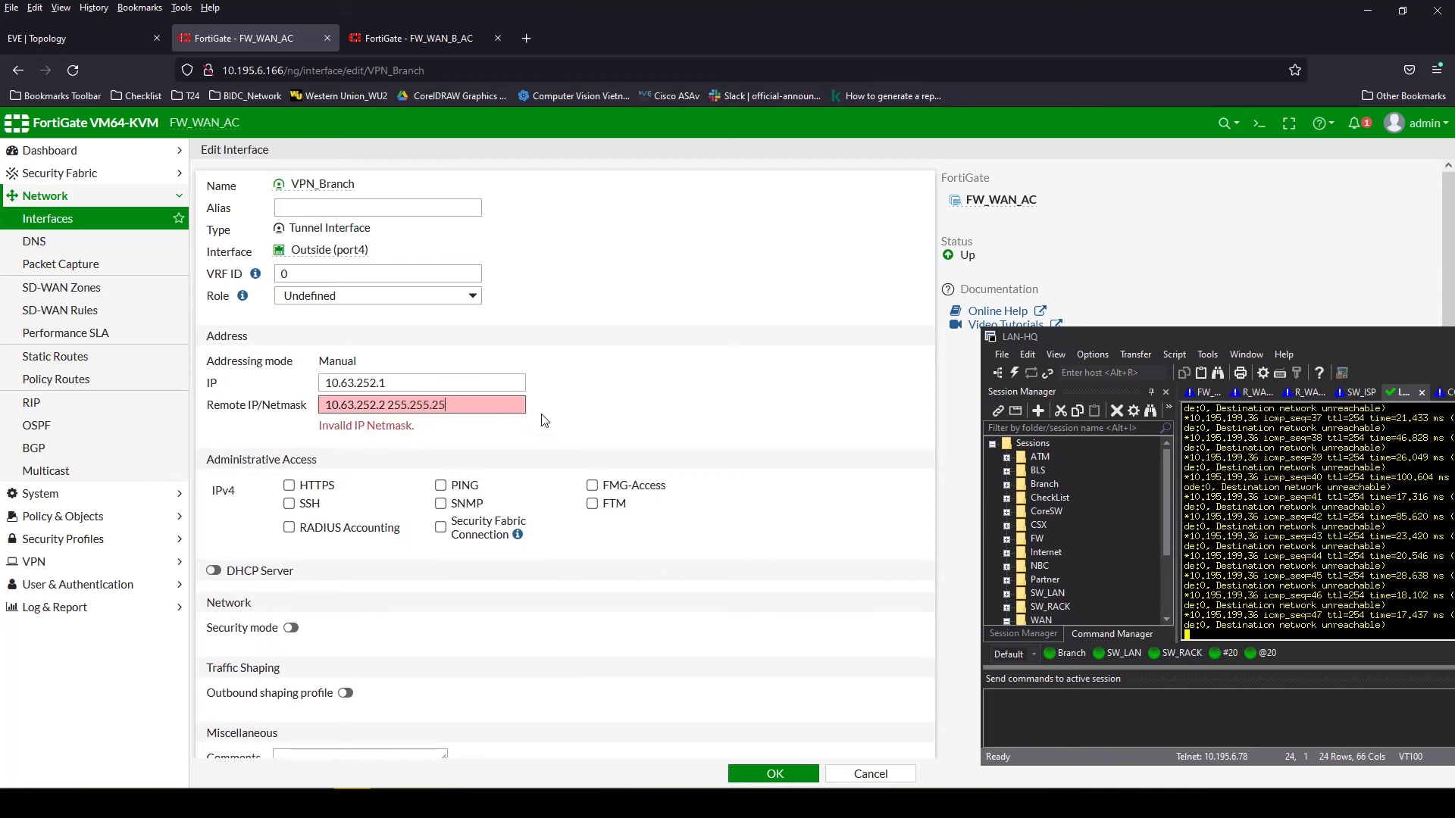
type("5.0")
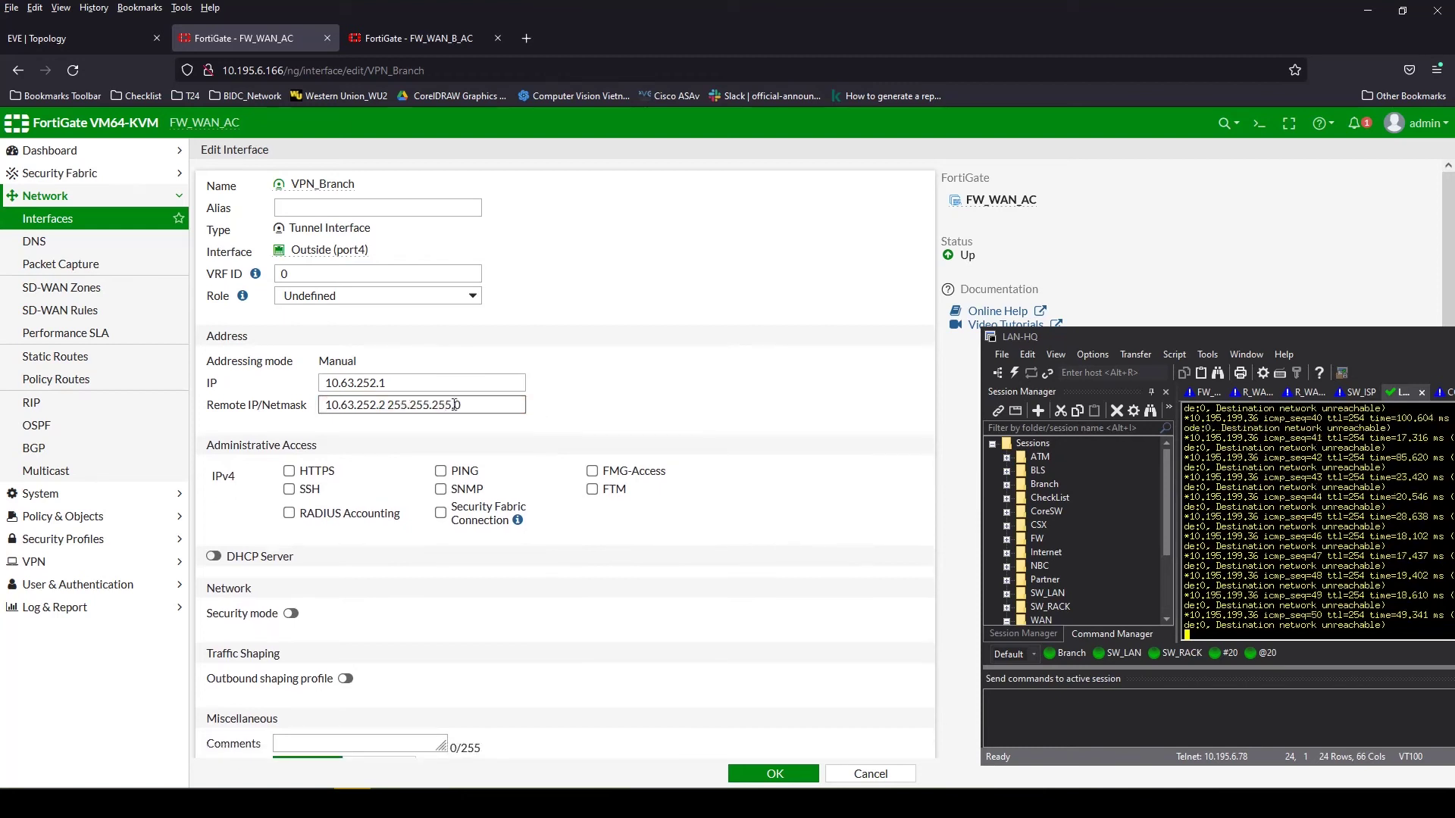
left_click_drag(455, 405, 330, 406)
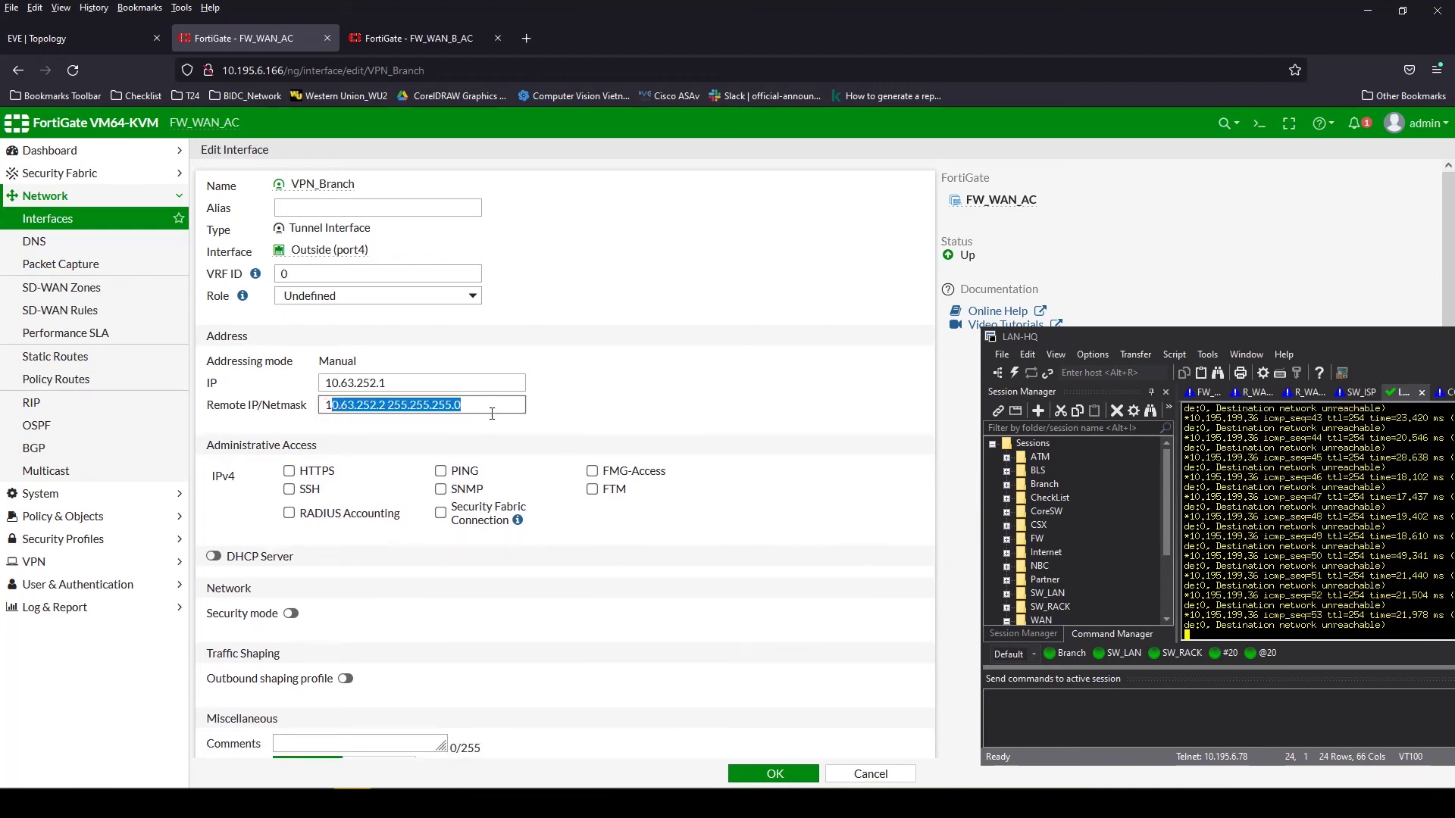
triple_click(421, 402)
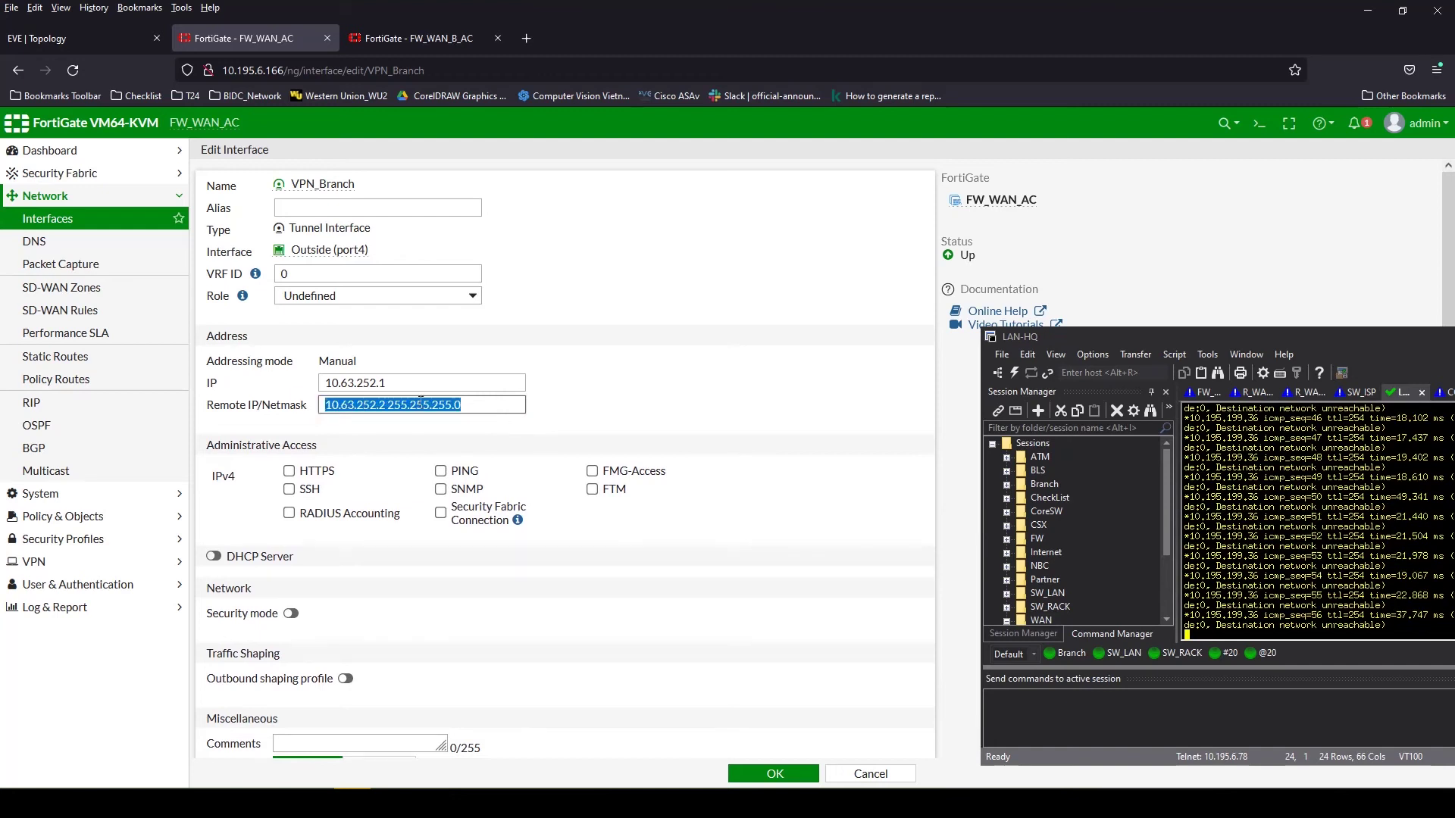
left_click(446, 473)
left_click_drag(405, 378, 293, 384)
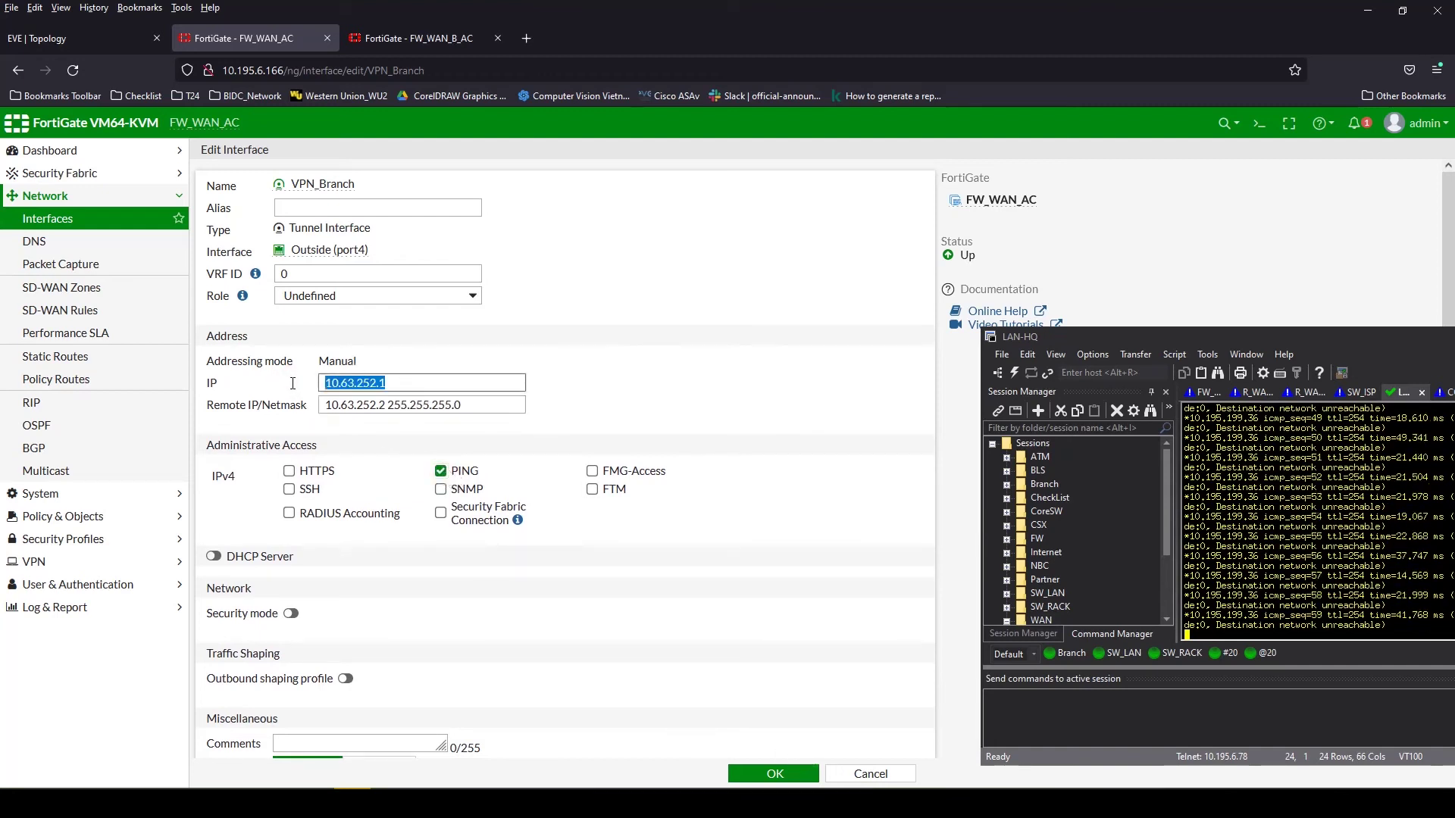
left_click(772, 767)
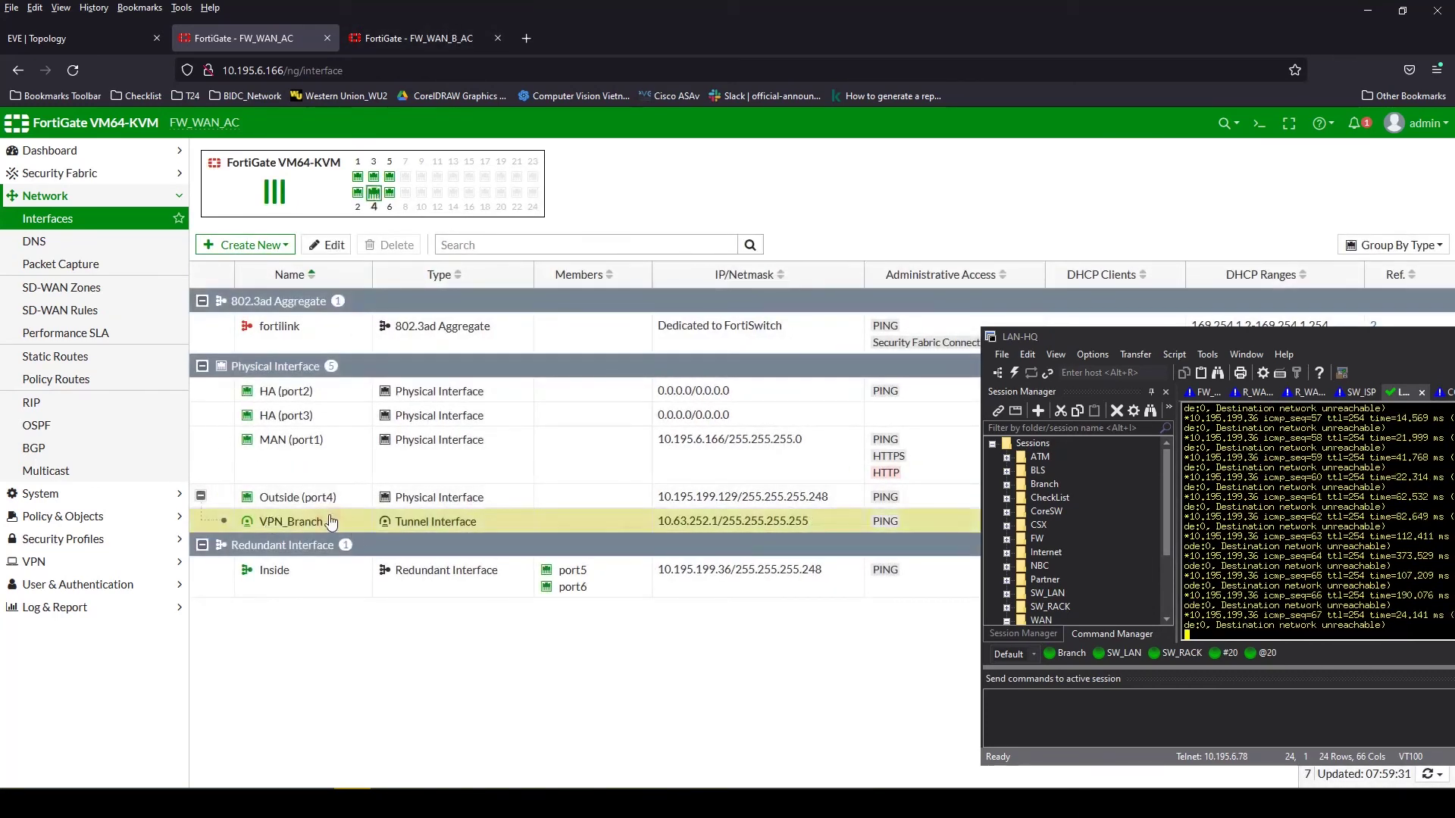
On FW_WAN_B_AC, open the VPN_MFN tunnel interface and set its IP to 10.63.252.2
left_click(416, 38)
double_click(290, 238)
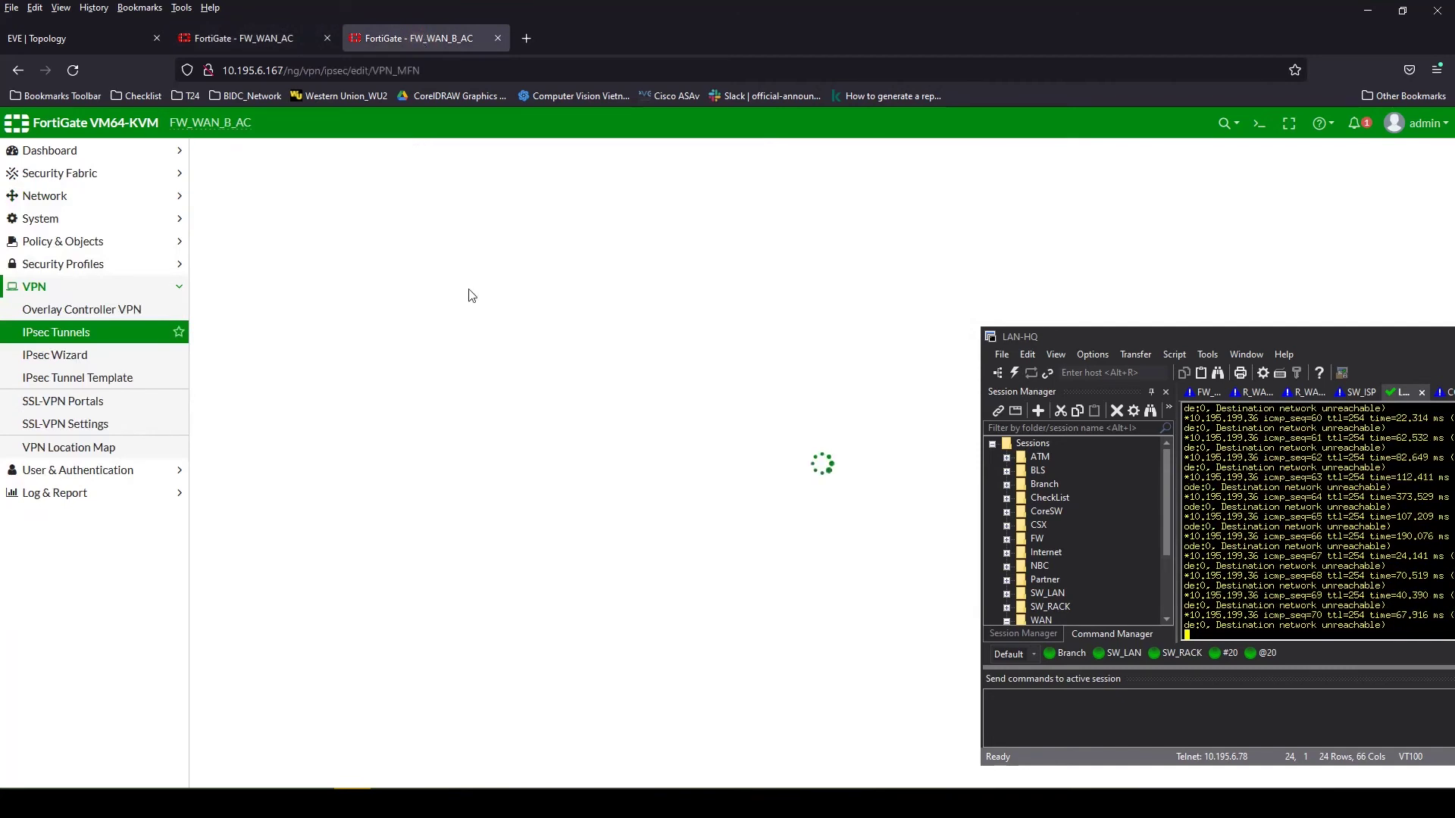
left_click(61, 197)
left_click(47, 219)
left_click(793, 481)
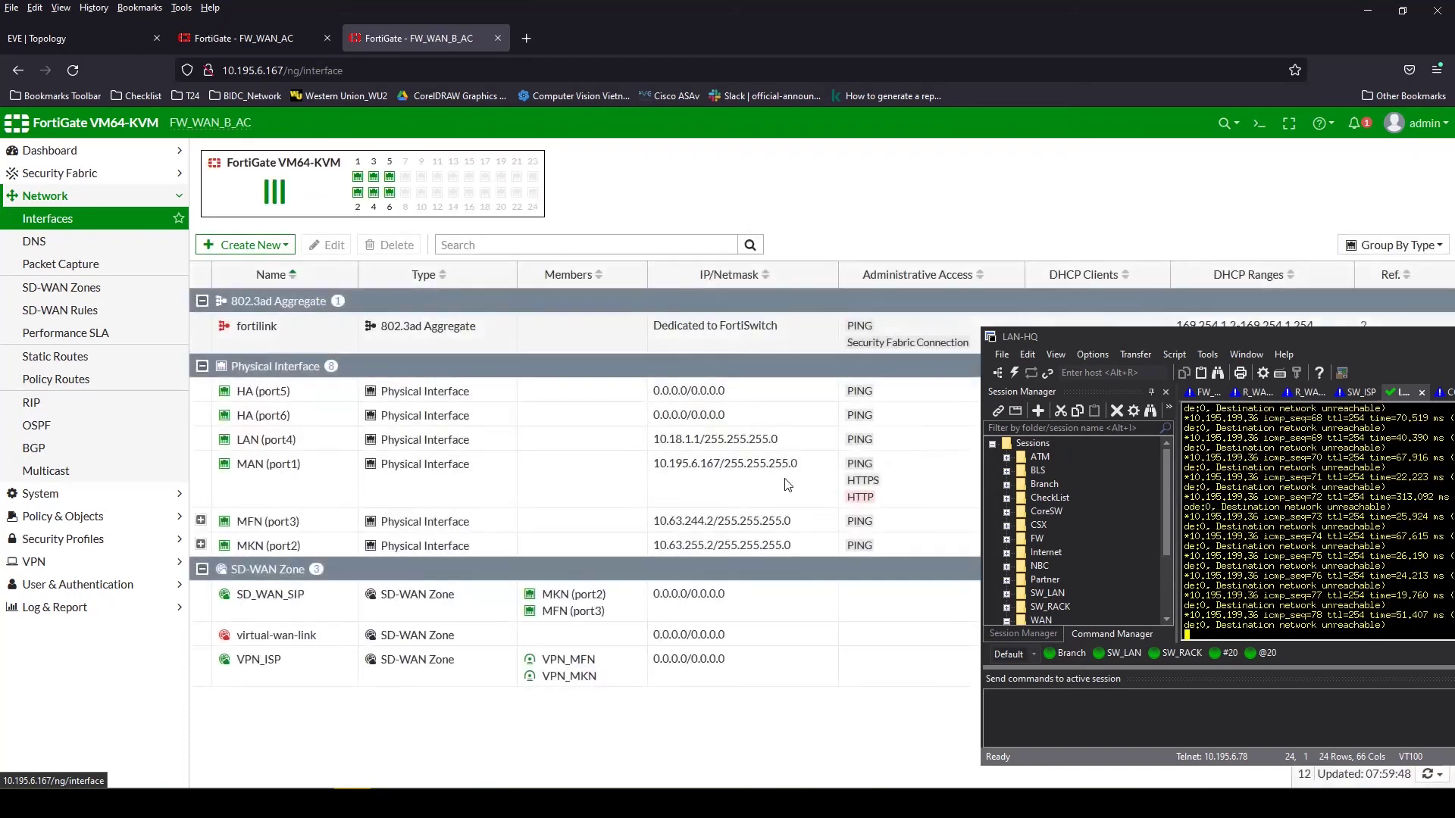
left_click(202, 521)
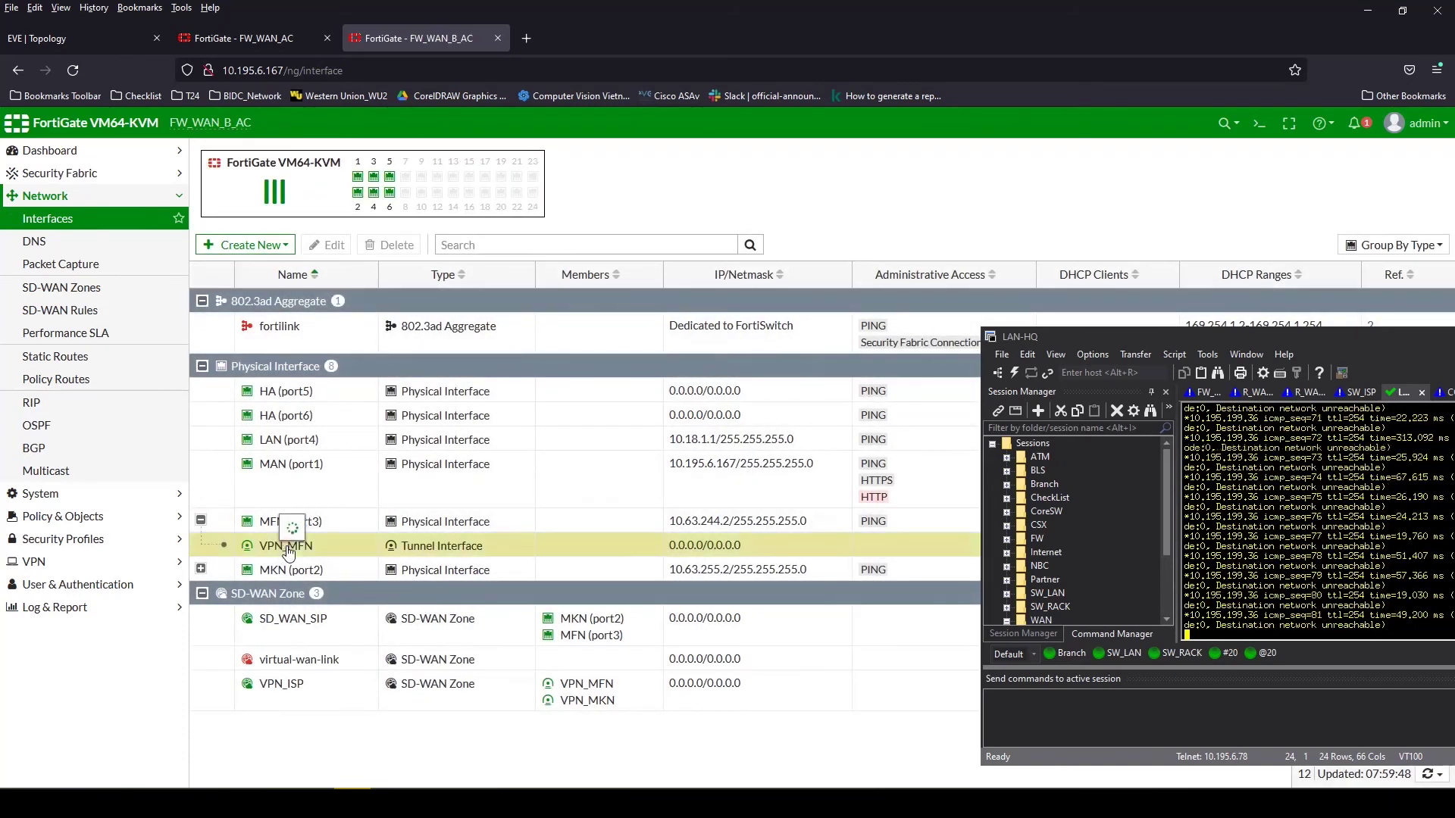
double_click(284, 549)
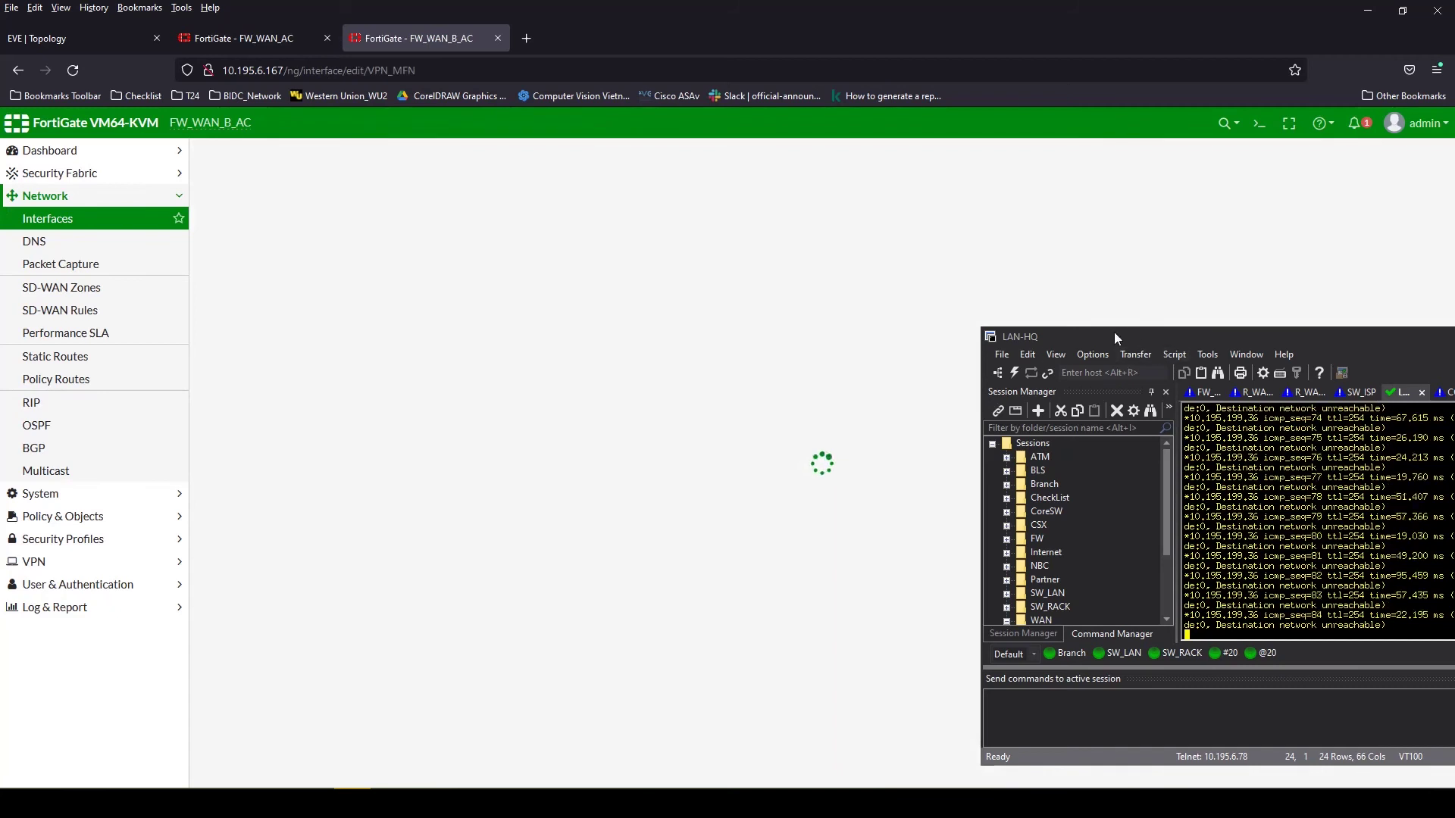
left_click_drag(1113, 333, 1139, 297)
triple_click(341, 383)
type("10.63.252.1")
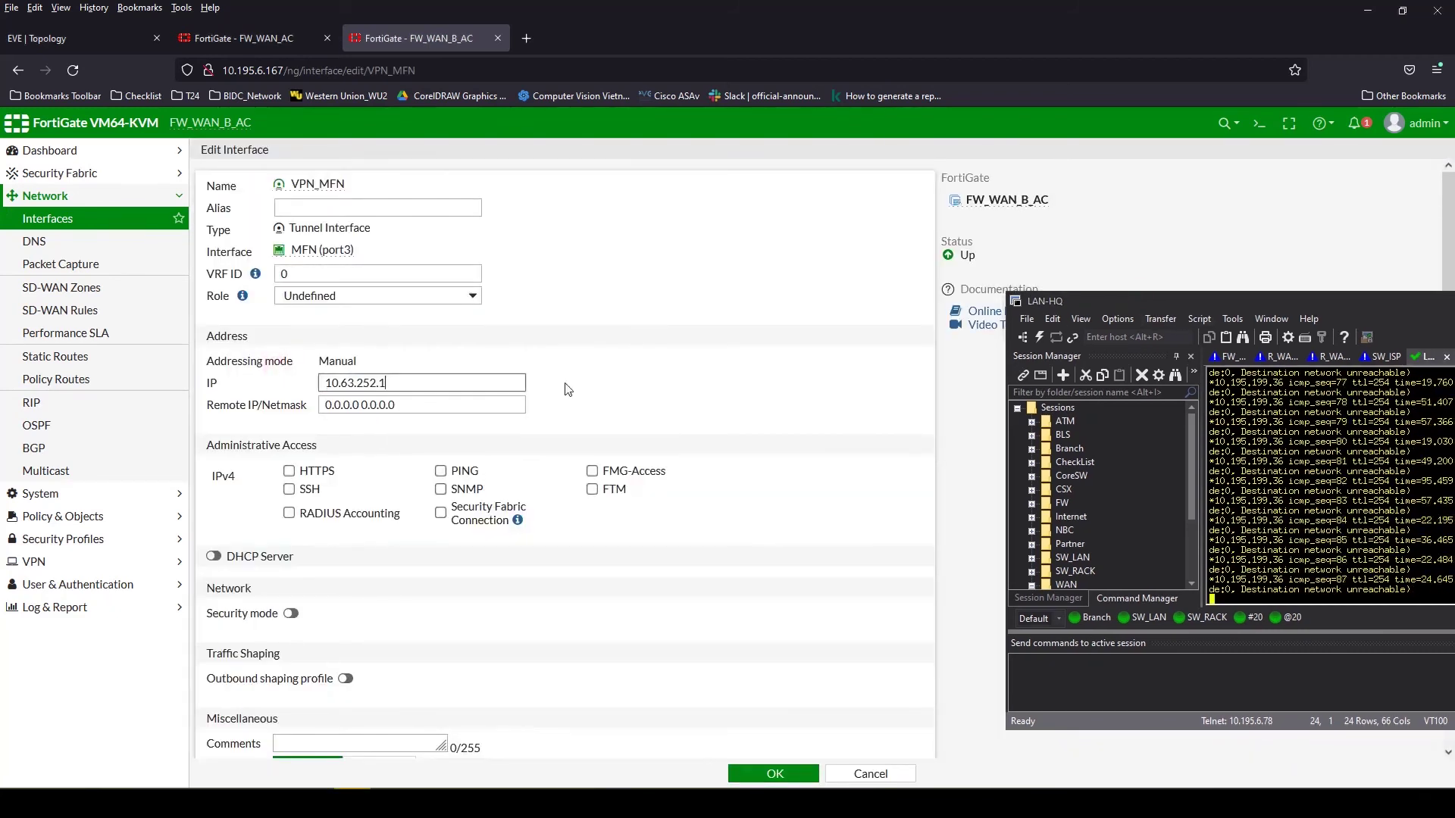
key("BackSpace")
type("2")
Set remote IP/netmask 10.63.252.1 255.255.255.255, allow PING, and save the interface
triple_click(439, 404)
type("10.63.252.2")
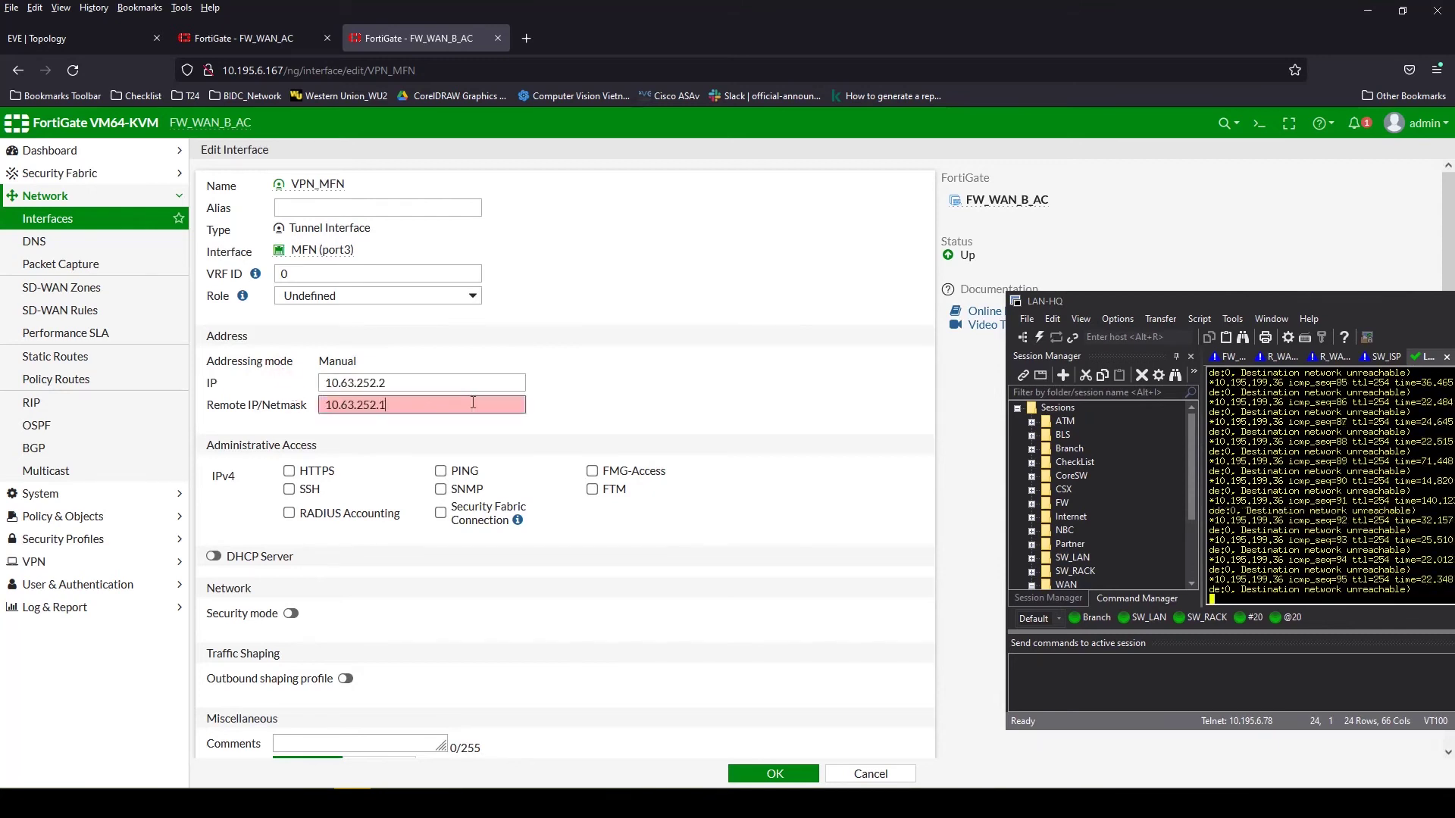
left_click(241, 38)
double_click(666, 523)
left_click(419, 38)
type("255.255.255.255")
left_click(440, 470)
left_click_drag(425, 386, 212, 376)
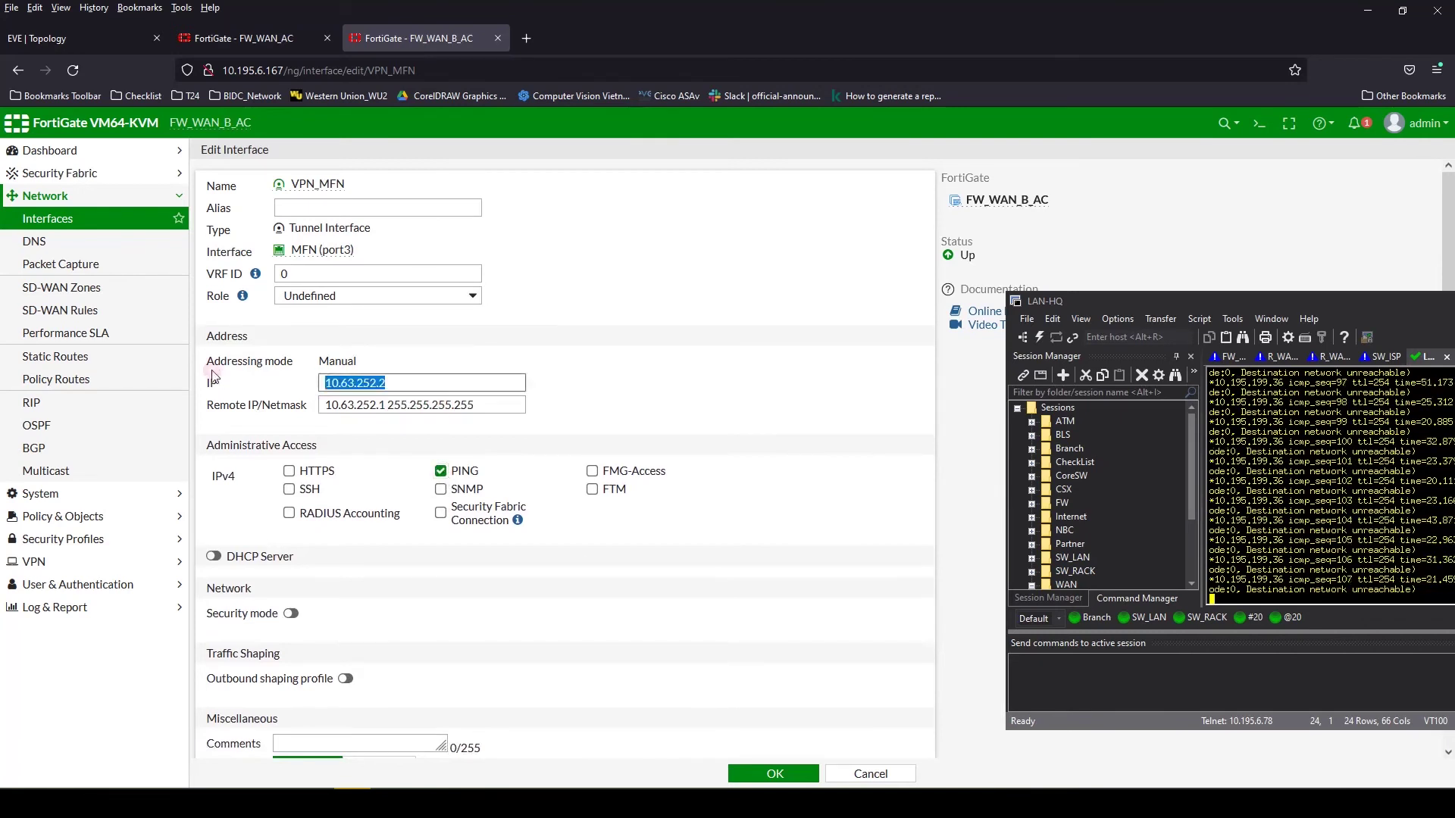
left_click(774, 773)
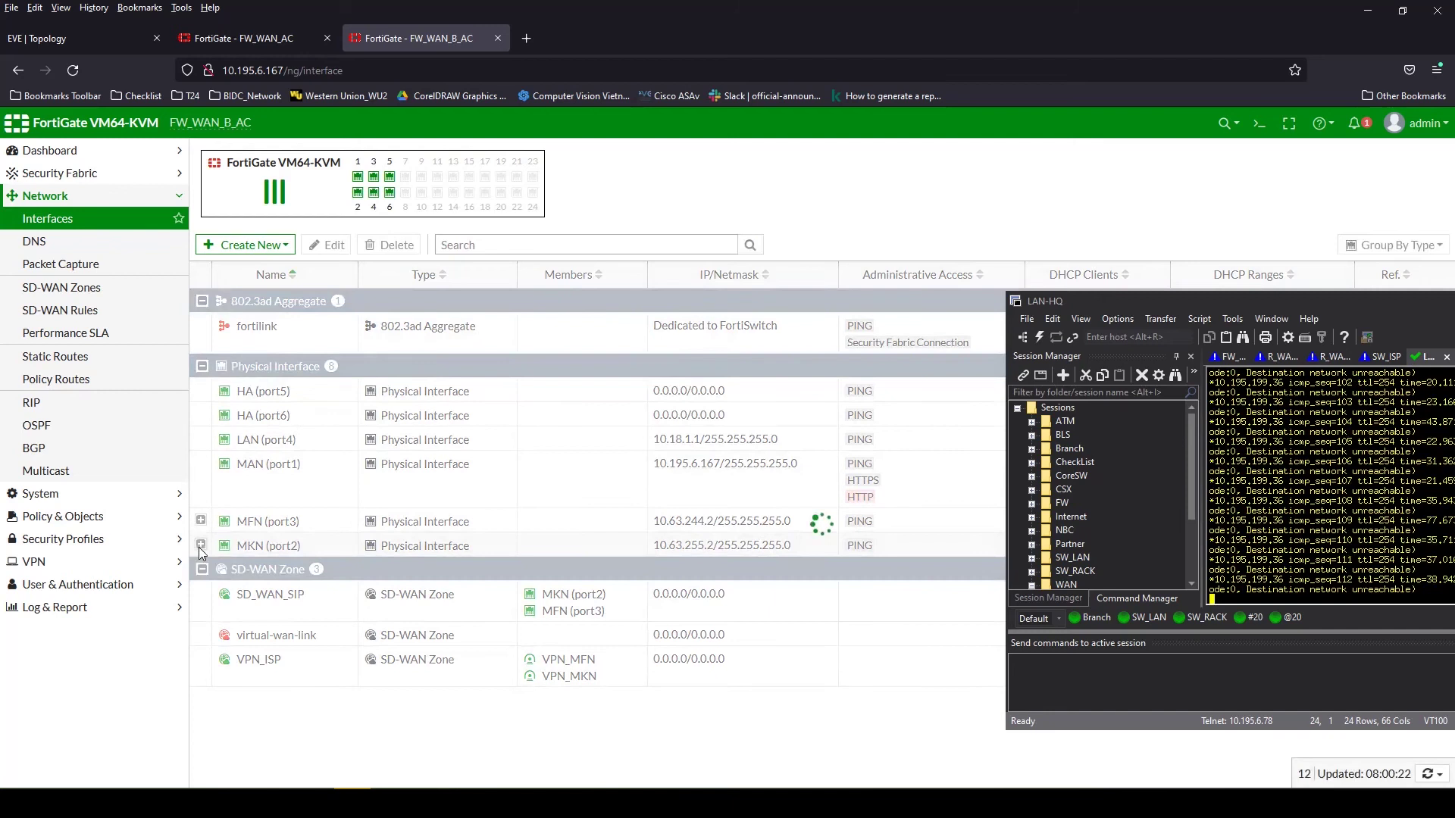
left_click(200, 546)
Give VPN_MKN IP 10.63.252.3, remote 10.63.252.2 255.255.255.255, and allow PING
double_click(319, 575)
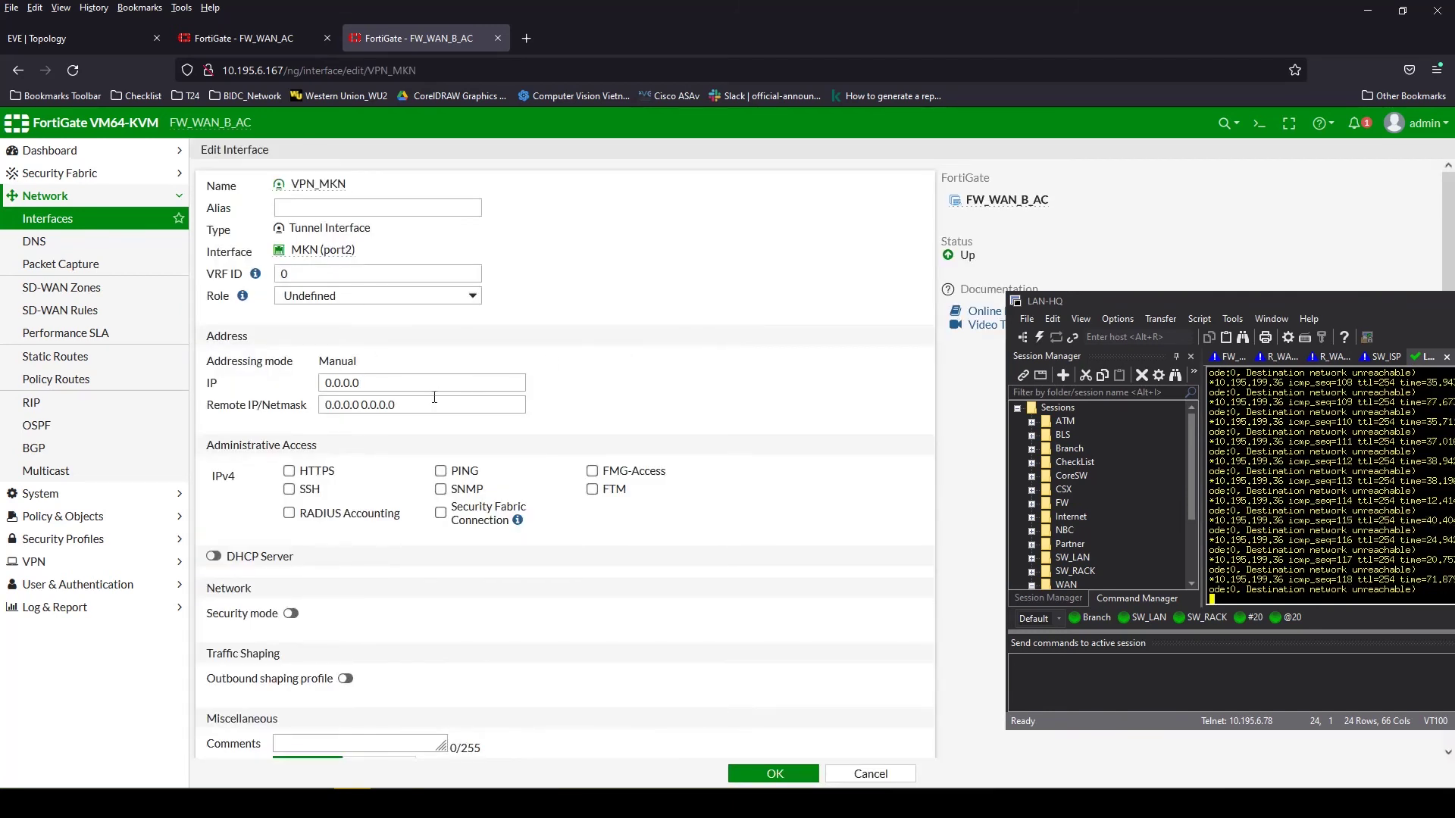
left_click_drag(391, 379, 294, 383)
type("10.63.252.3")
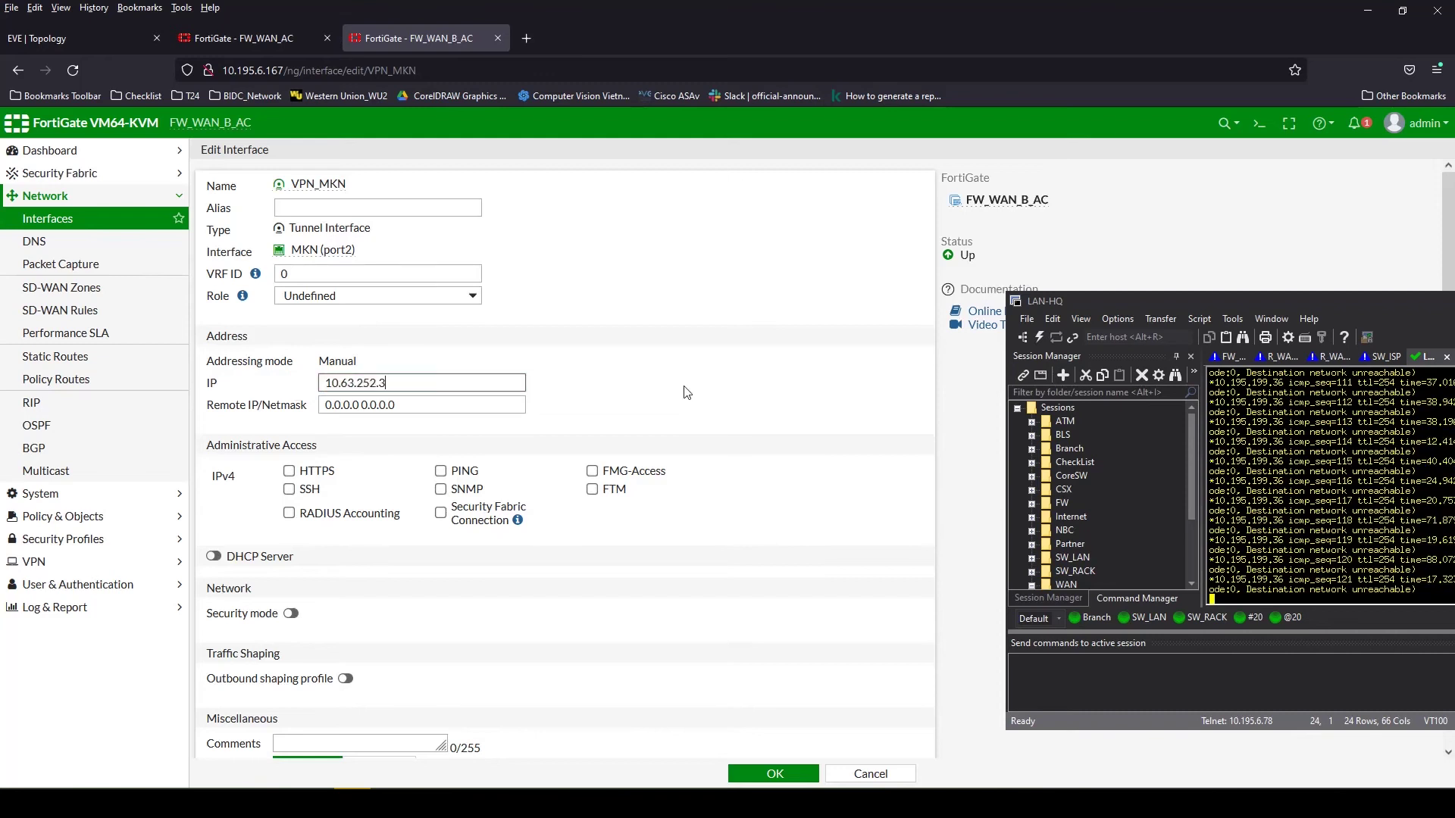
left_click_drag(418, 406, 258, 402)
type("10.63.252.2")
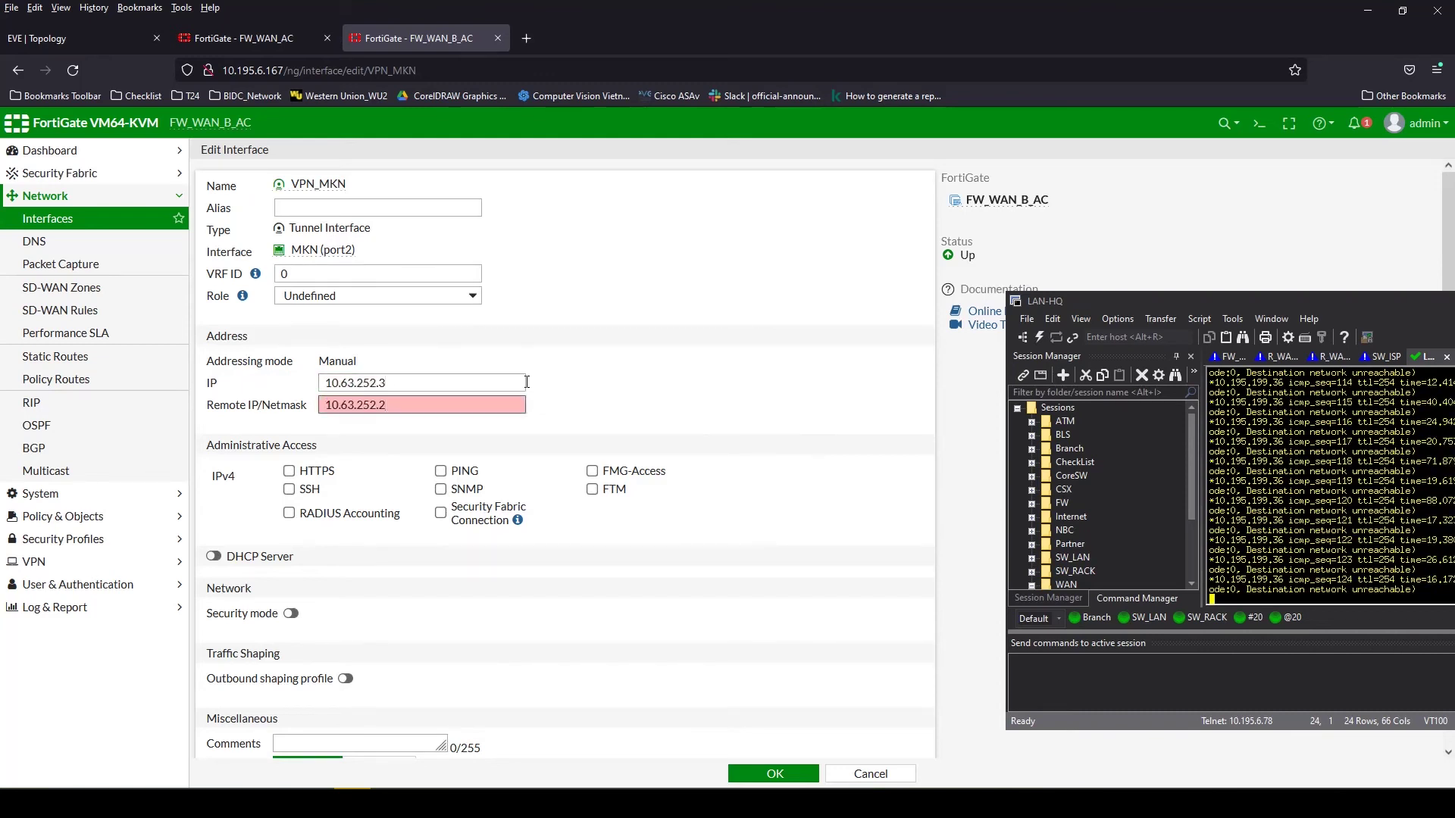
key("BackSpace")
type("1 255.255.255.")
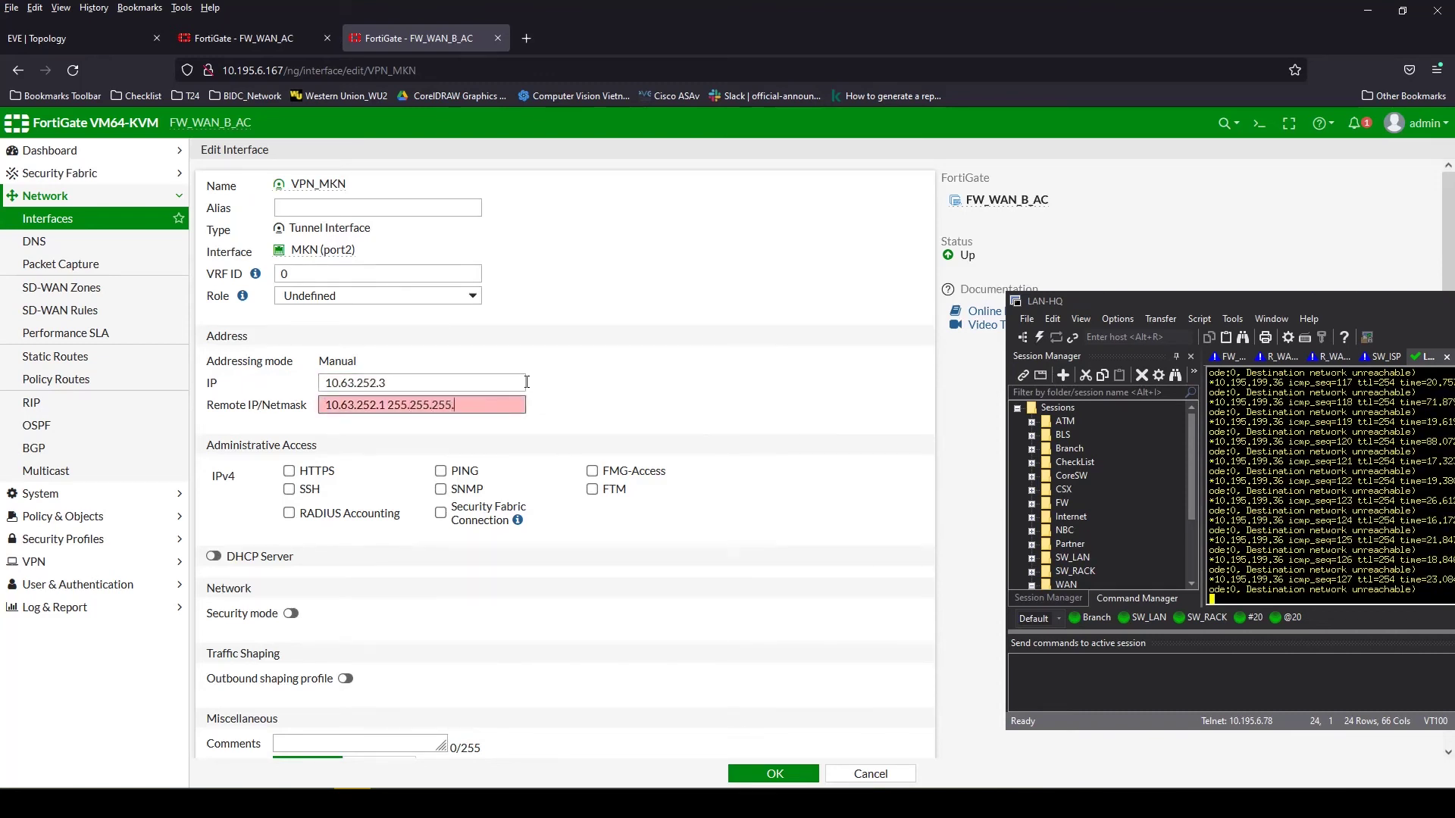
type("255")
left_click(441, 471)
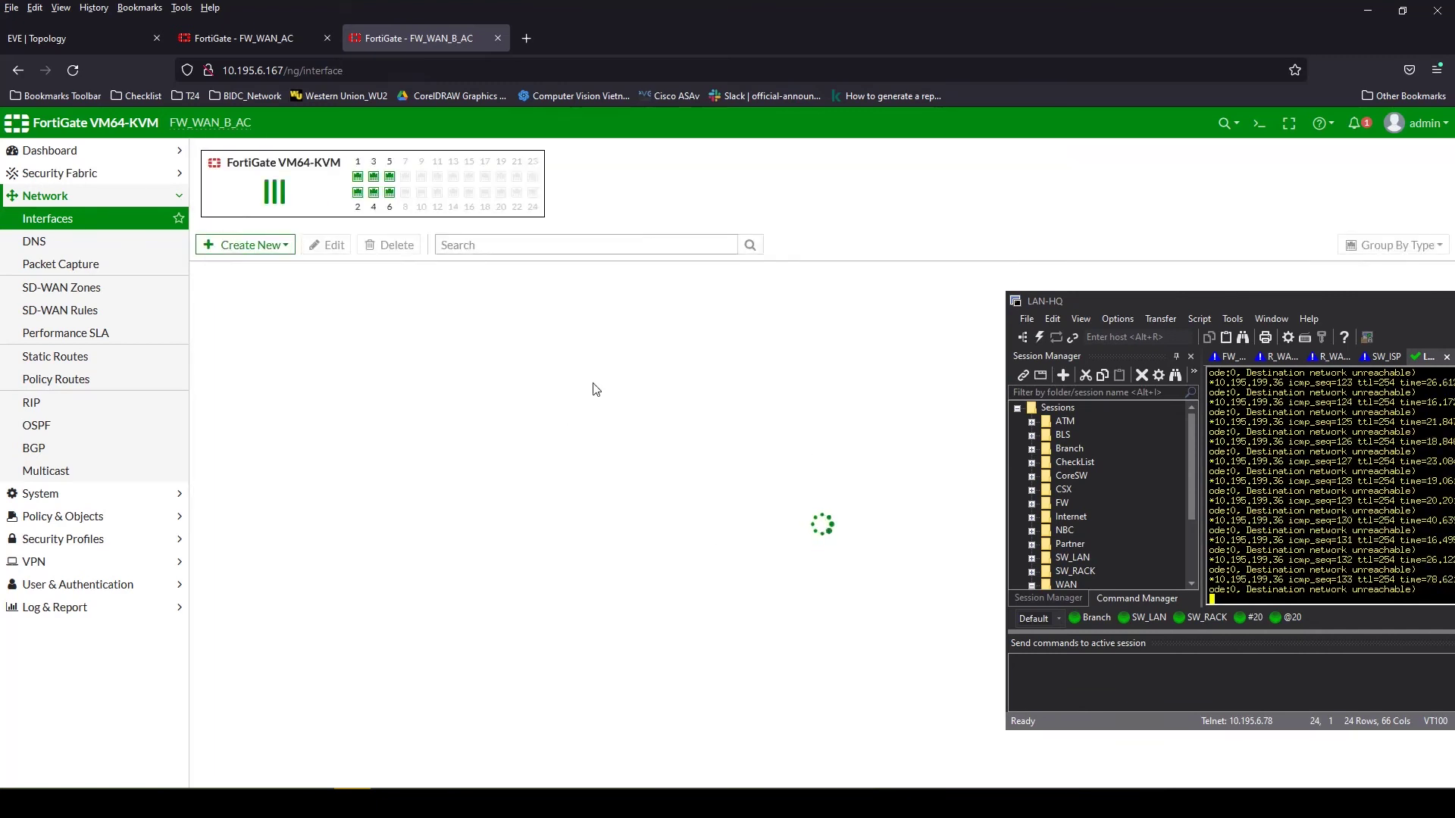
Open FW_WAN_B_AC's CLI Console
left_click(200, 520)
left_click(201, 569)
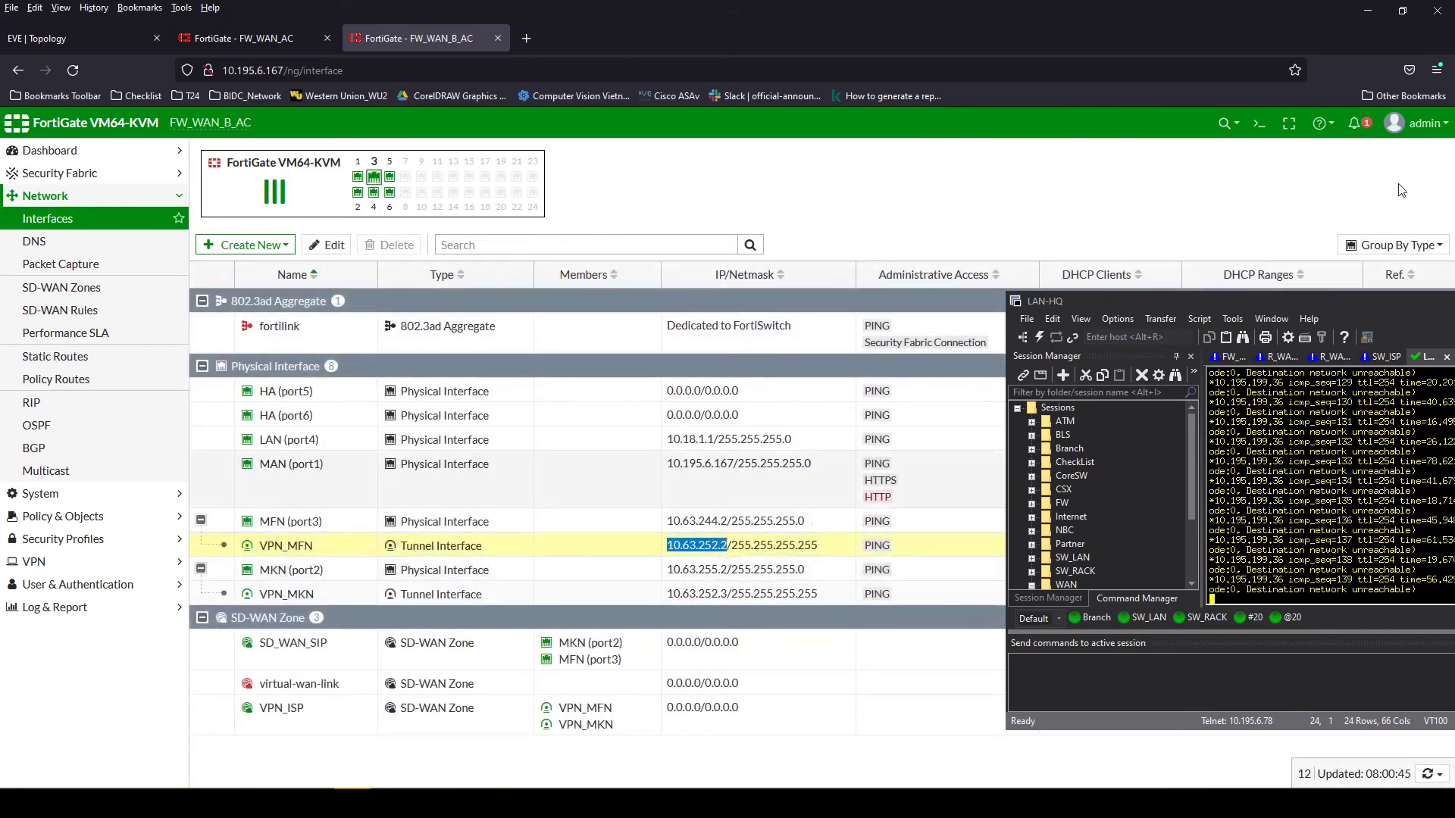
left_click(1259, 123)
Ping 10.63.252.1 from the firewall console
type("execute ping 10.63.252.2")
key("BackSpace")
type("1")
key("Return")
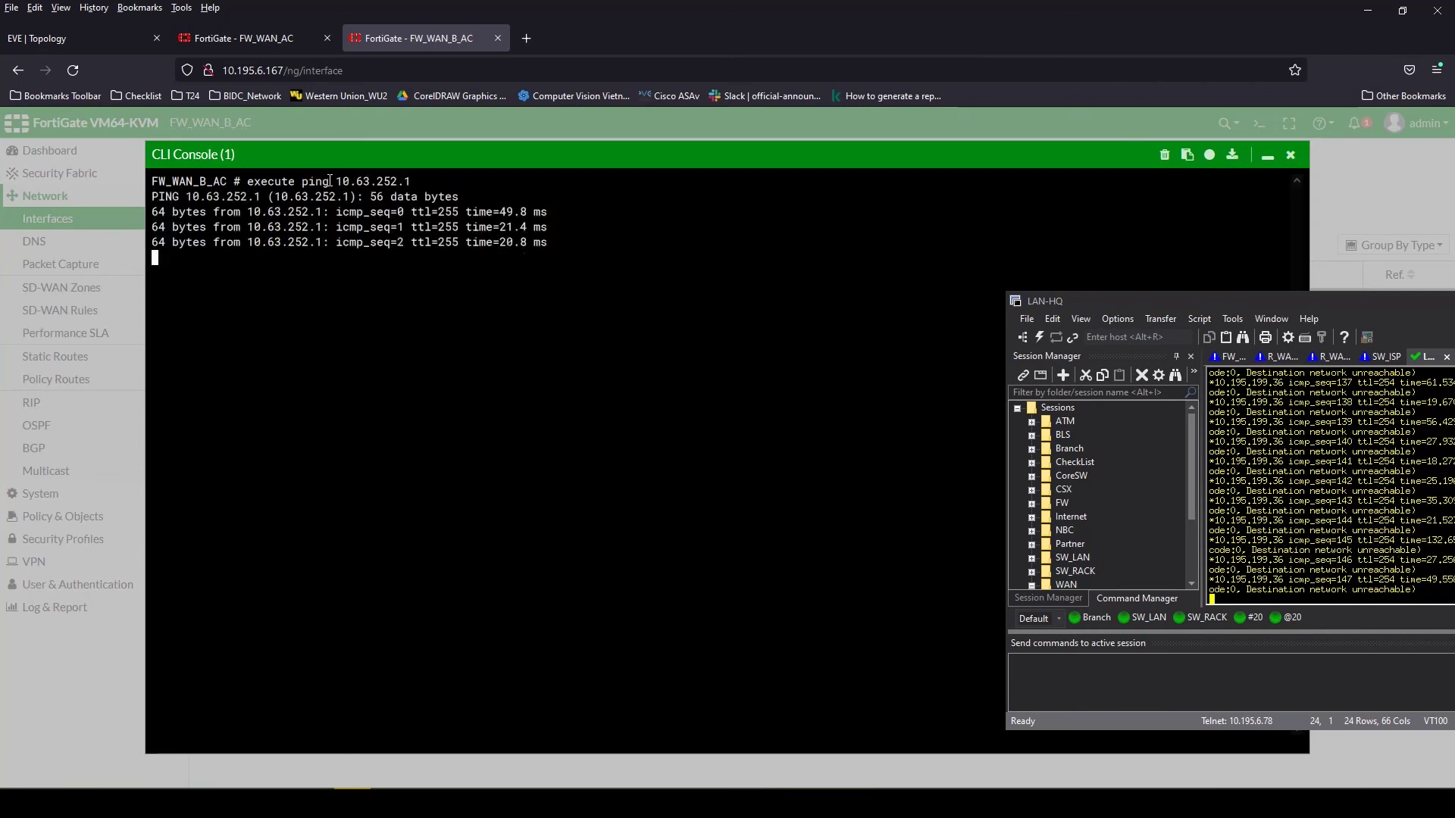
left_click_drag(330, 180, 463, 182)
Close the console and go to the Network > OSPF routing page
left_click(1291, 155)
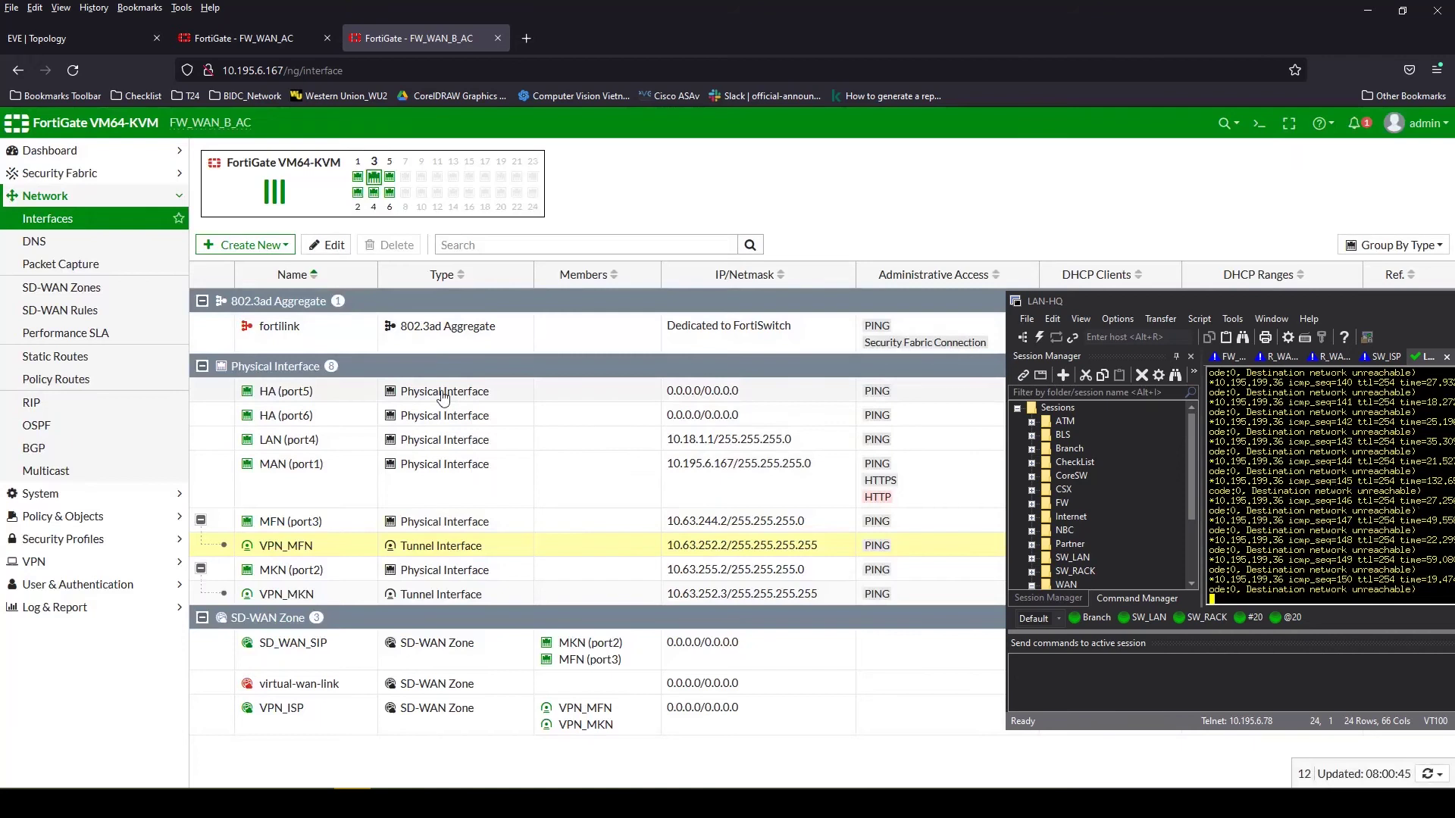
left_click_drag(1264, 300, 1101, 221)
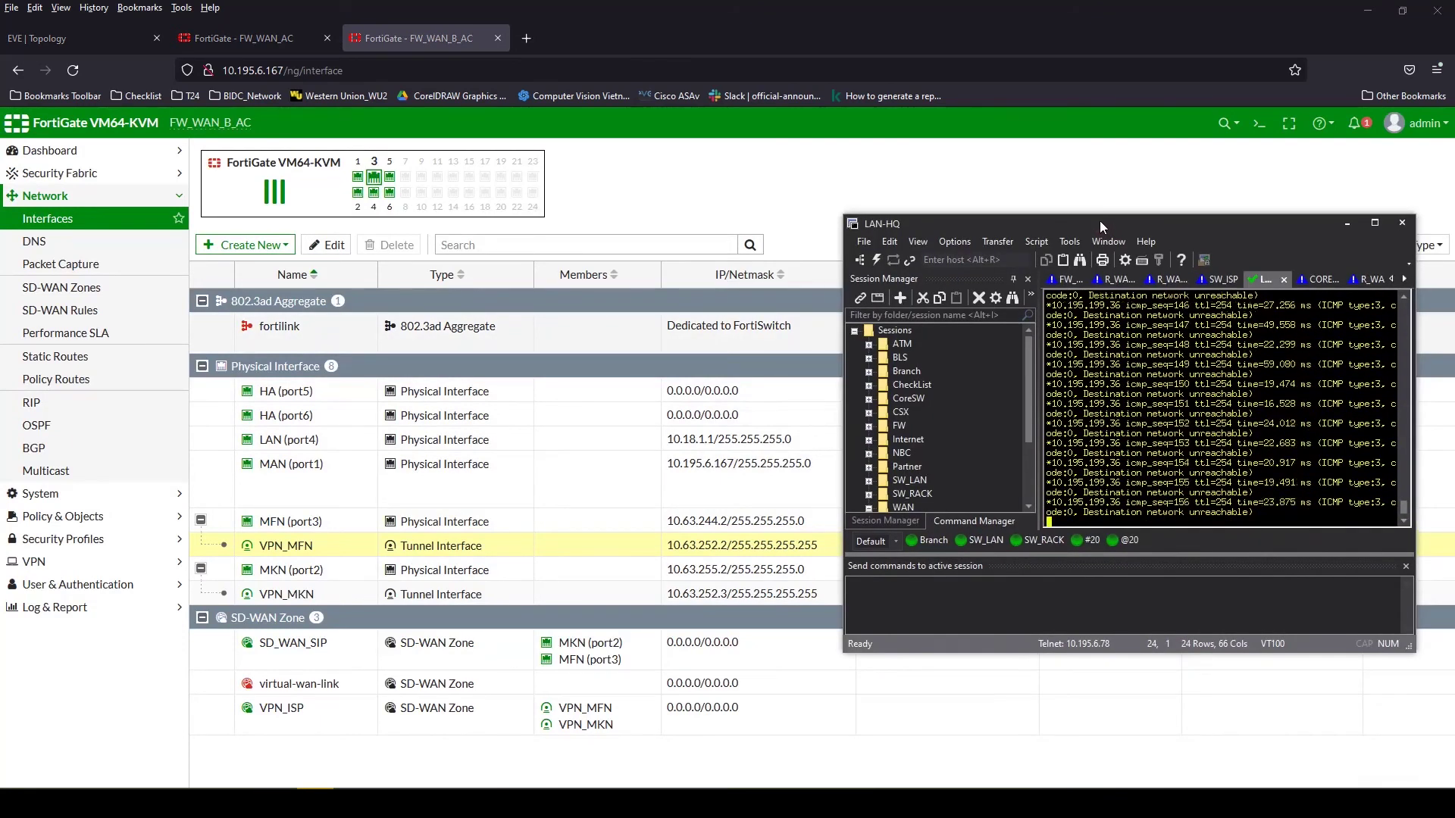
left_click(38, 425)
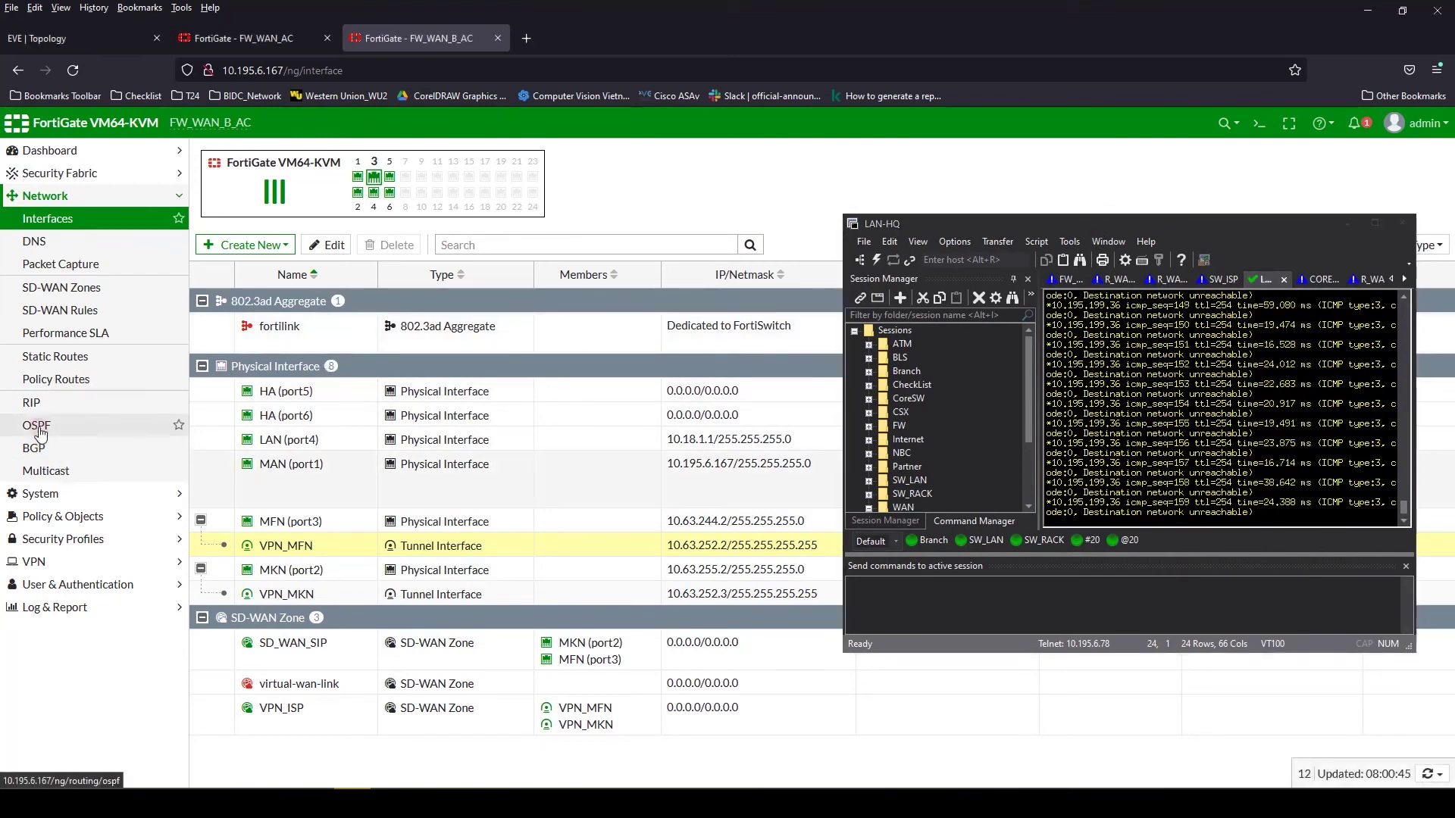
left_click_drag(988, 231, 959, 323)
Create OSPF area 0.0.0.0 and add network 10.63.252.0/24 to it
left_click(250, 259)
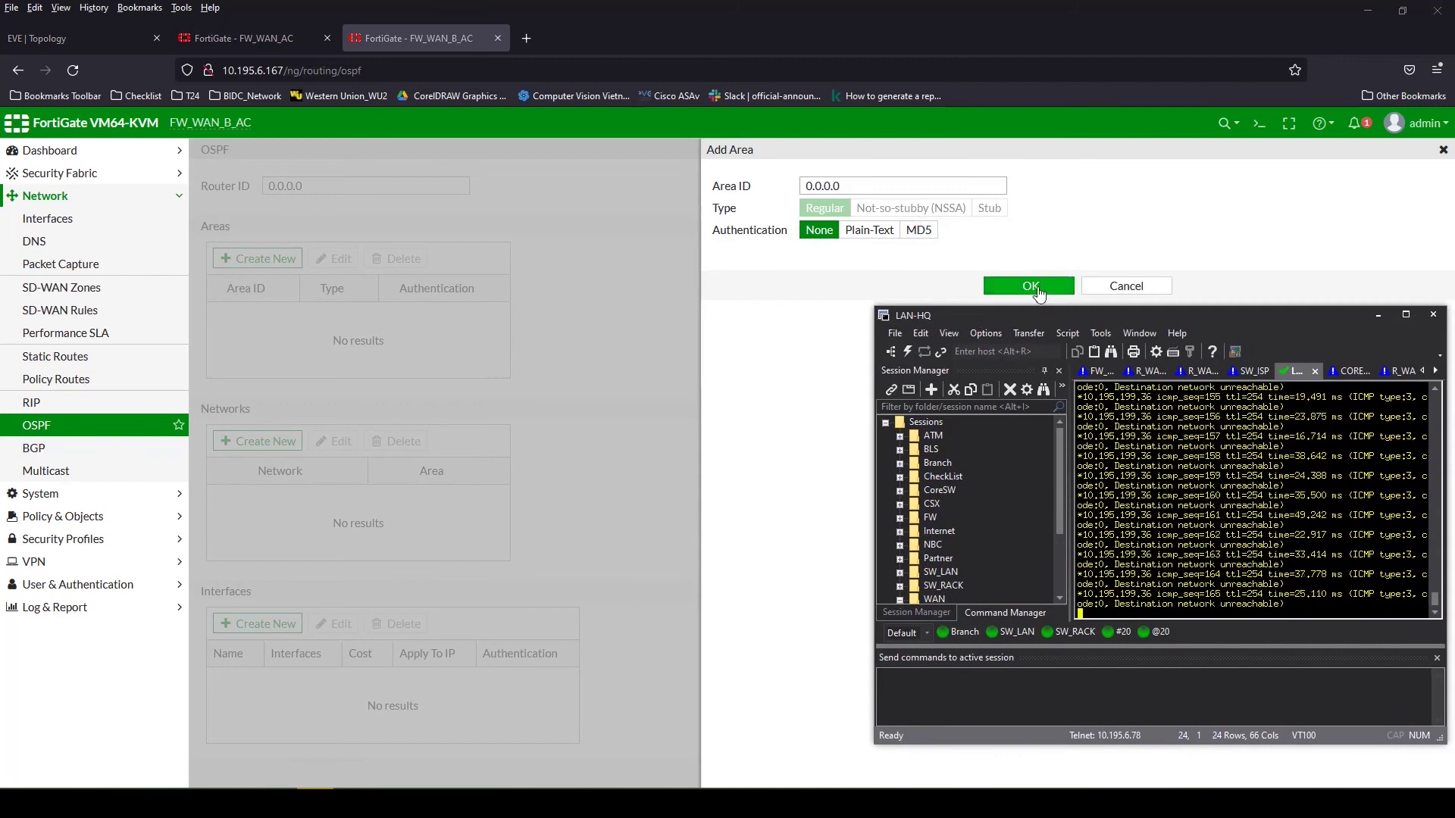
left_click(1037, 289)
left_click(261, 441)
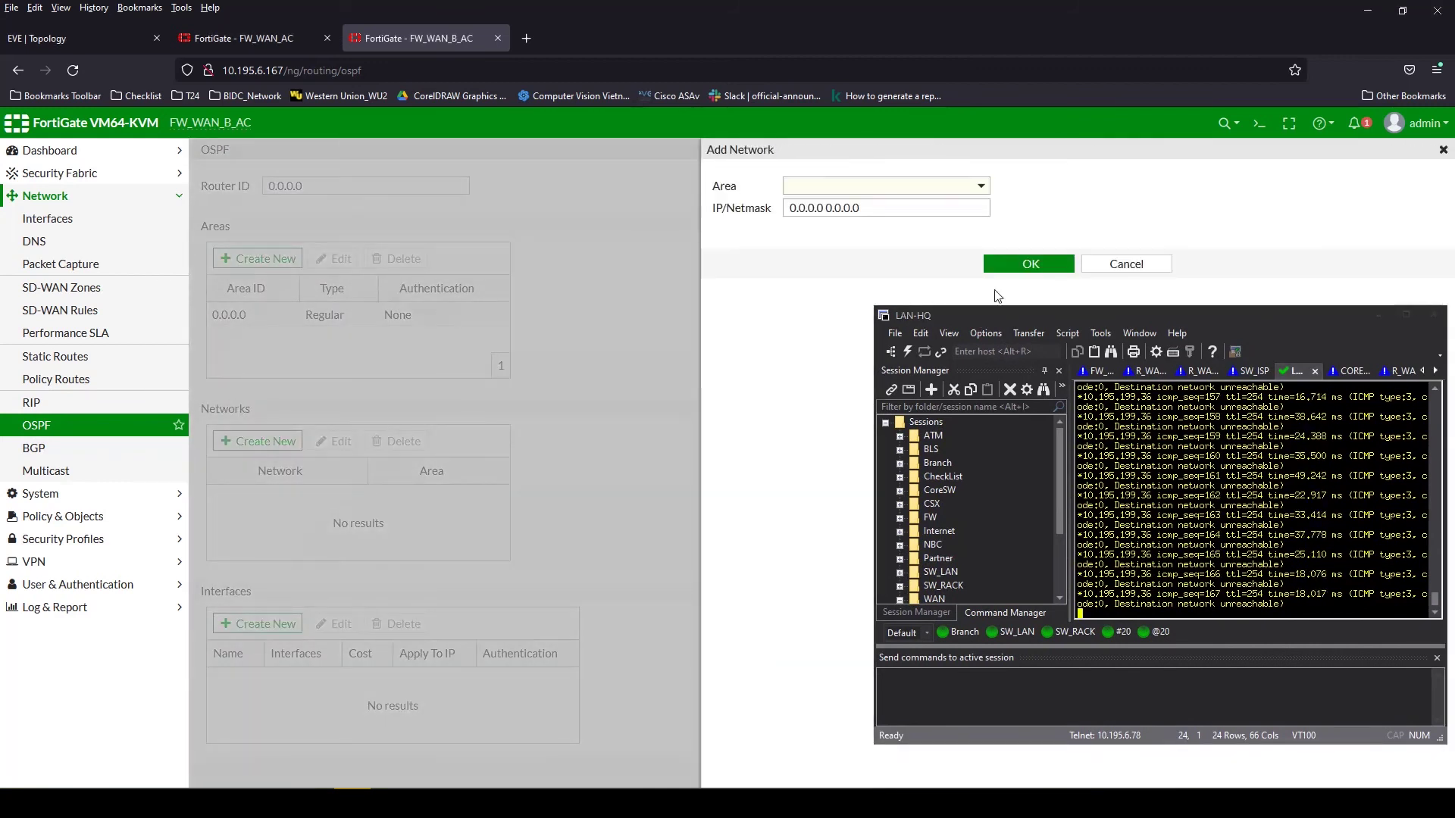
left_click(879, 186)
left_click(803, 225)
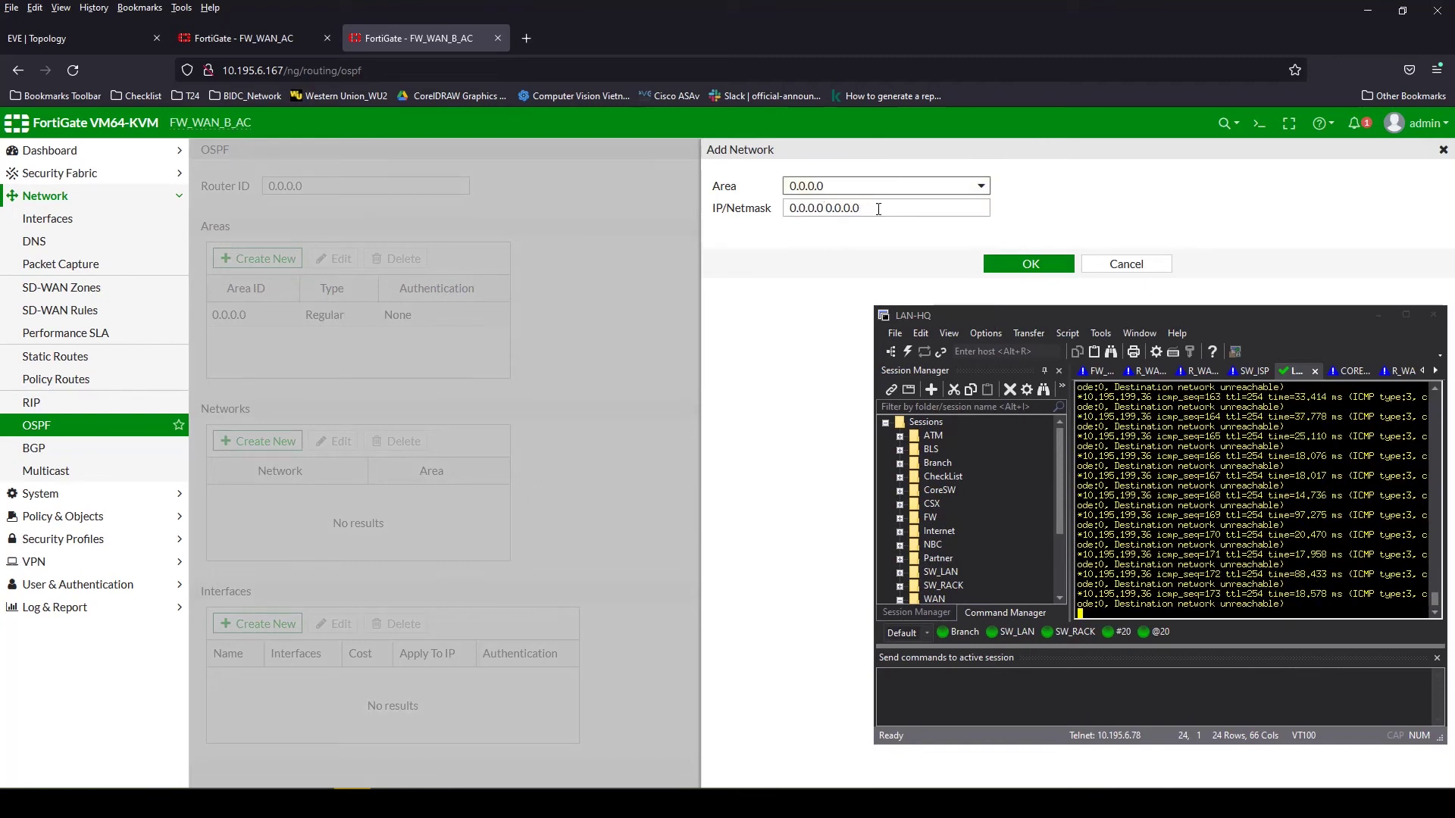
double_click(825, 208)
type("10.63.252.2")
key("BackSpace")
type("0")
double_click(854, 208)
type("/24")
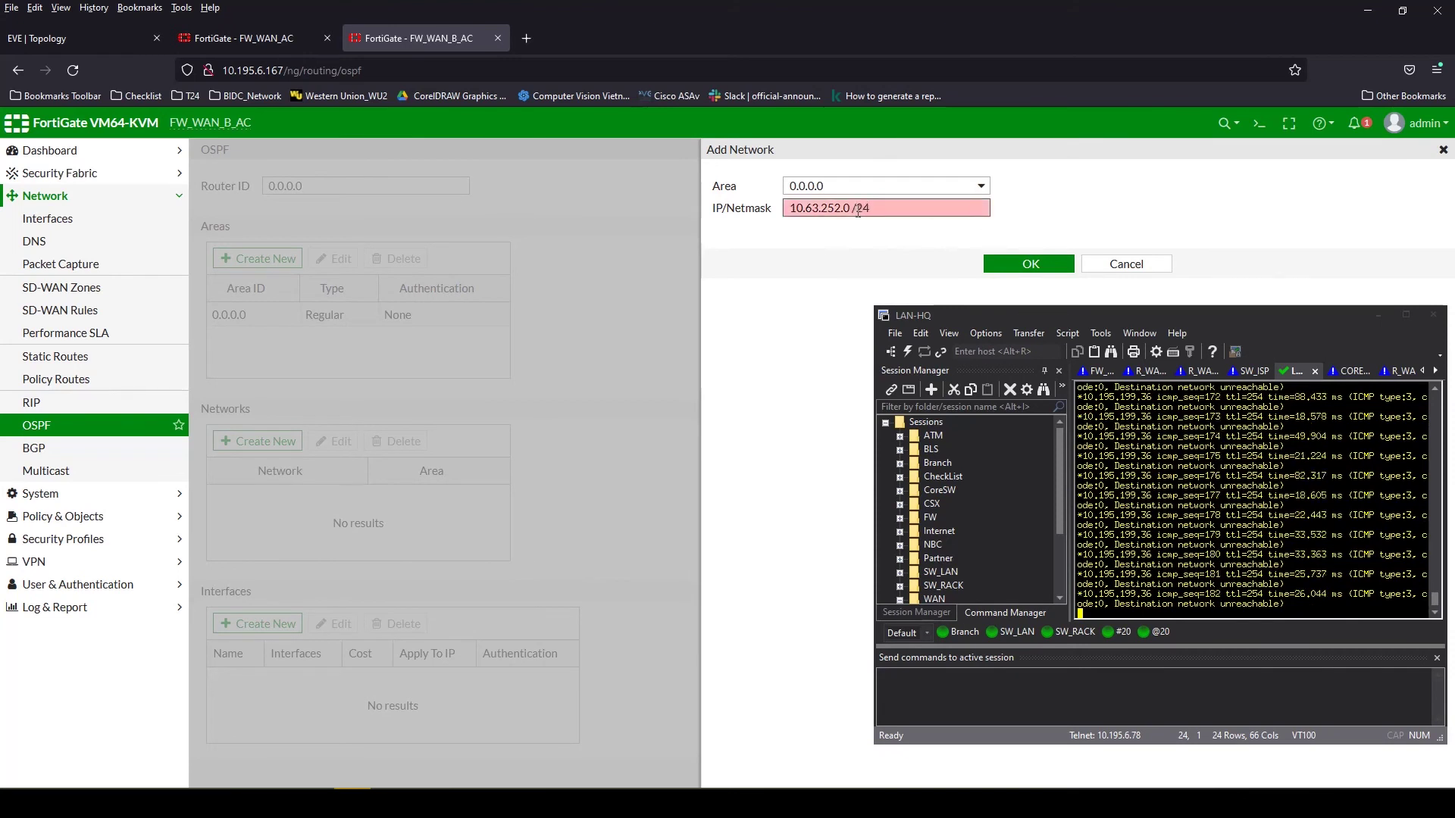
left_click(1002, 264)
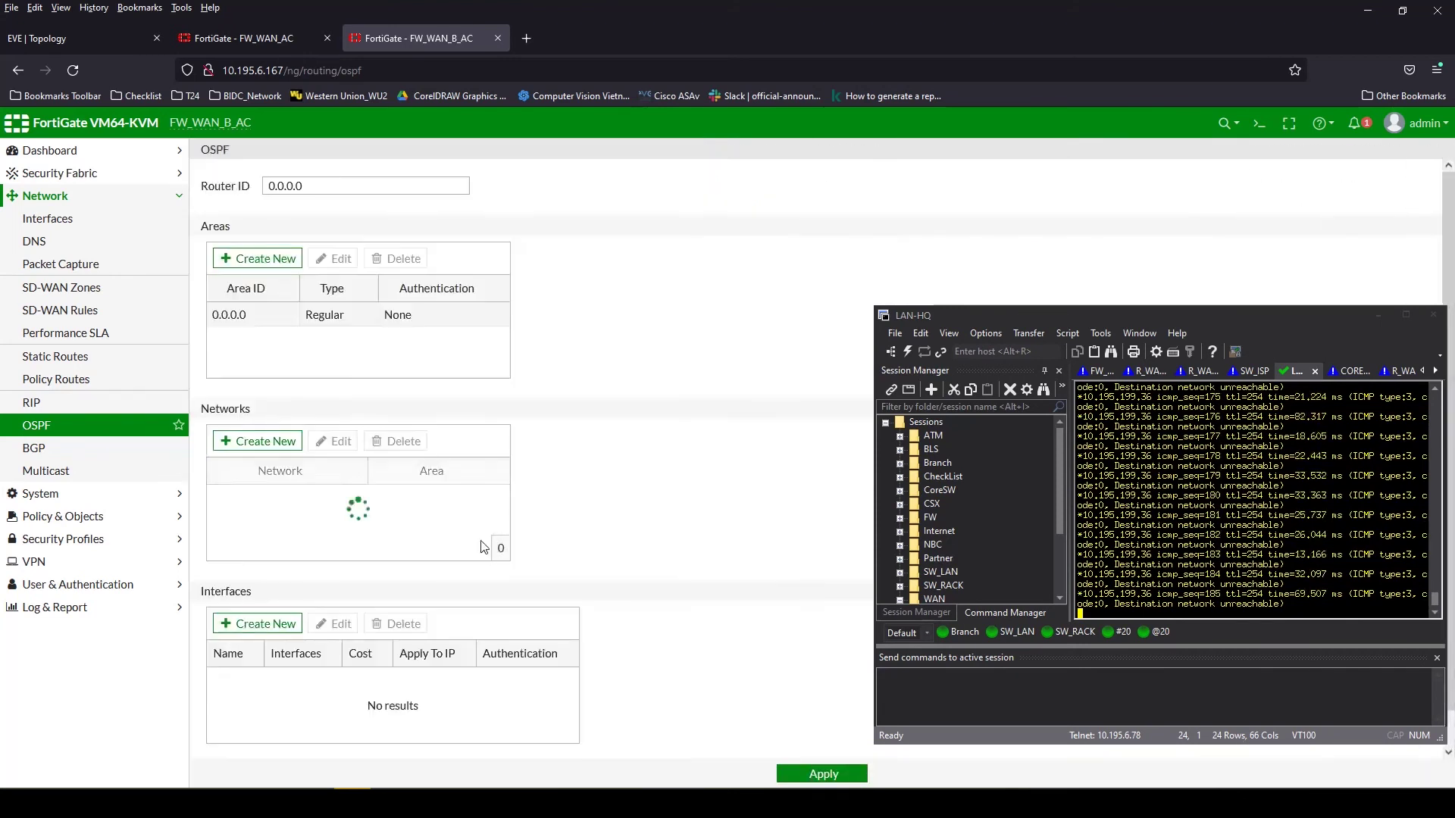
Add network 10.18.1.0/24 to area 0.0.0.0
left_click(295, 443)
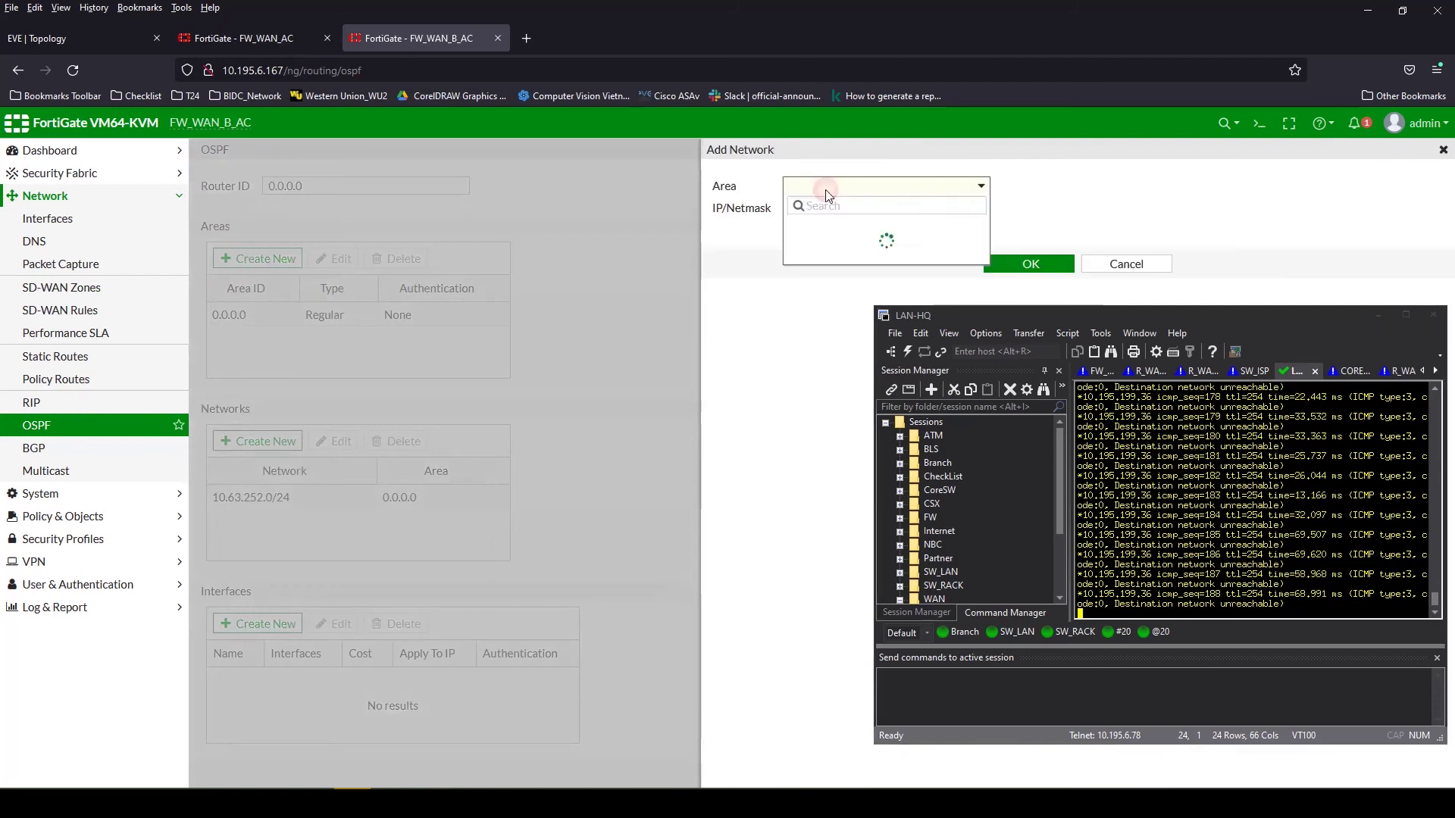
double_click(827, 207)
type("10.18")
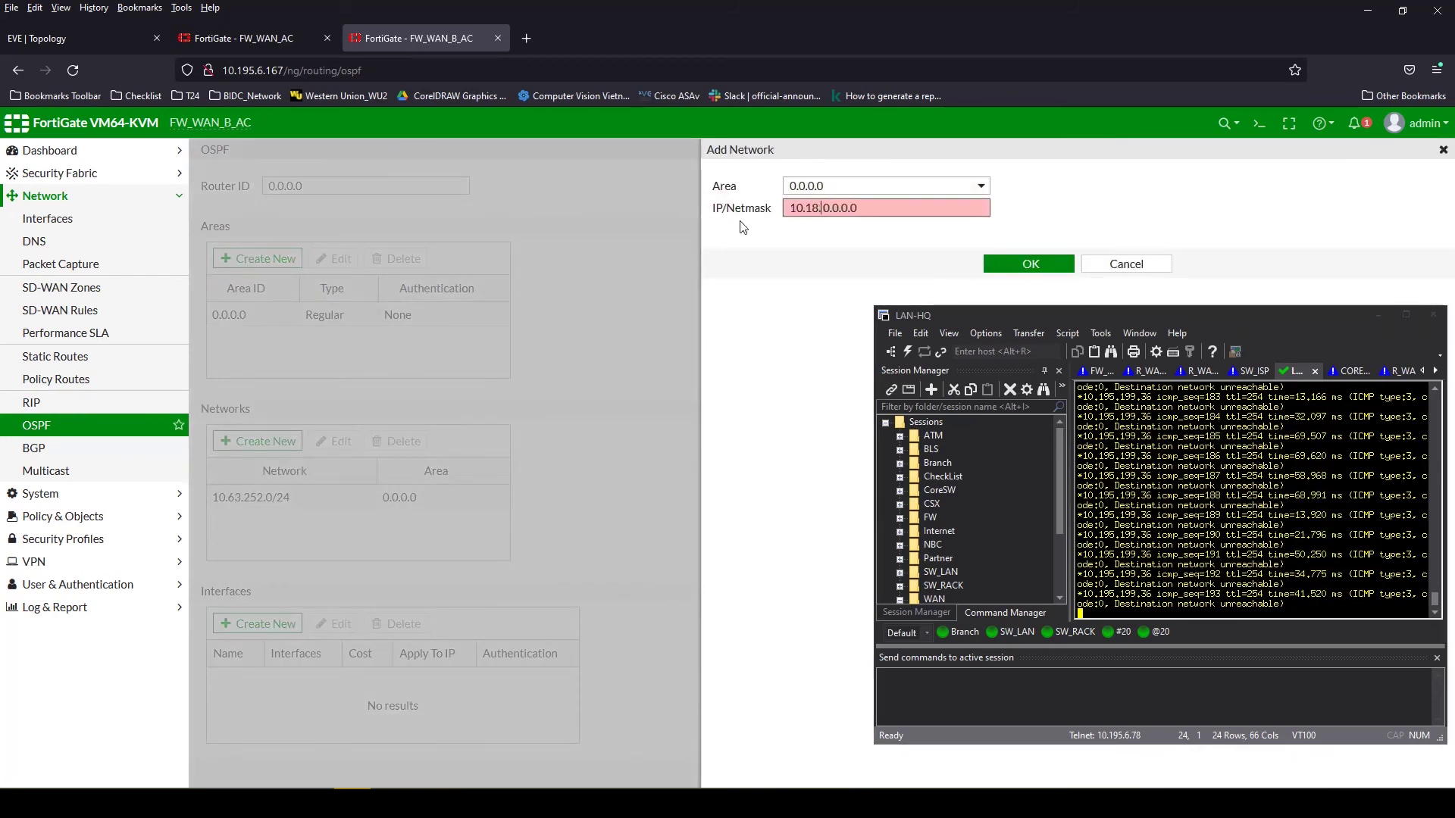
type(".1.0")
double_click(855, 207)
type("/24")
left_click(1055, 263)
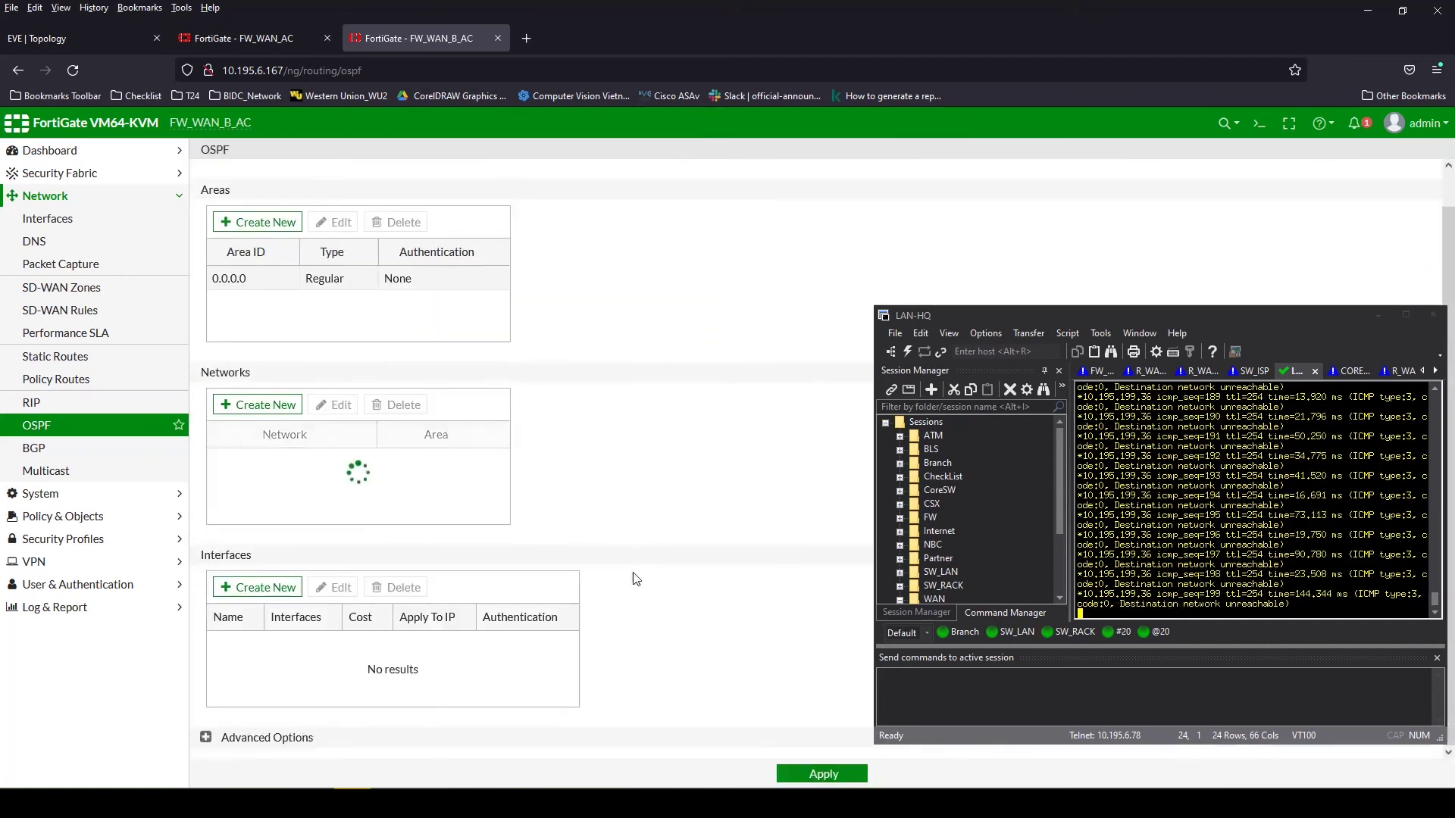
left_click(257, 587)
Start a new OSPF interface entry attached to the VPN_ISP zone
left_click(858, 186)
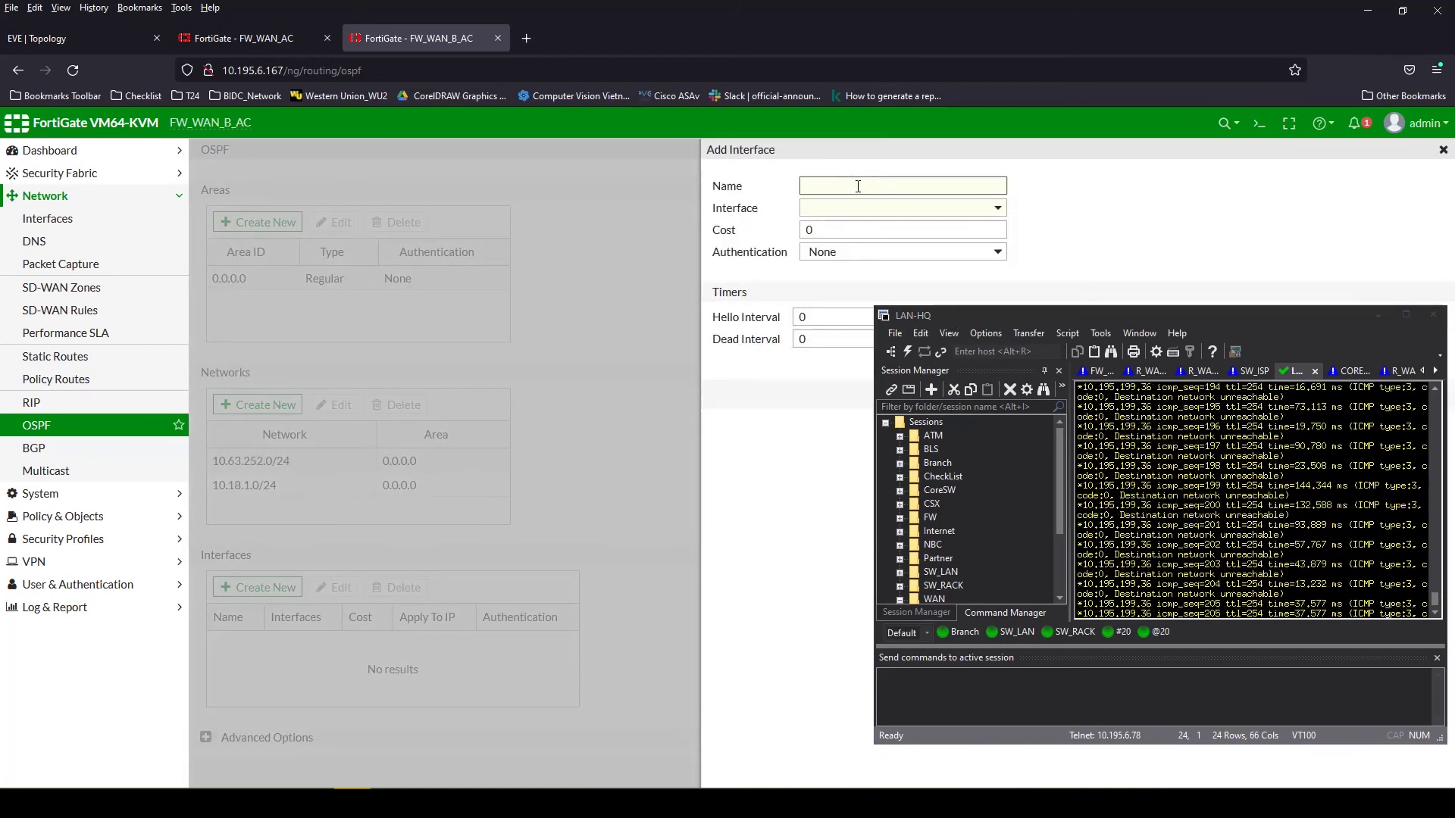
type("MFN")
left_click(852, 207)
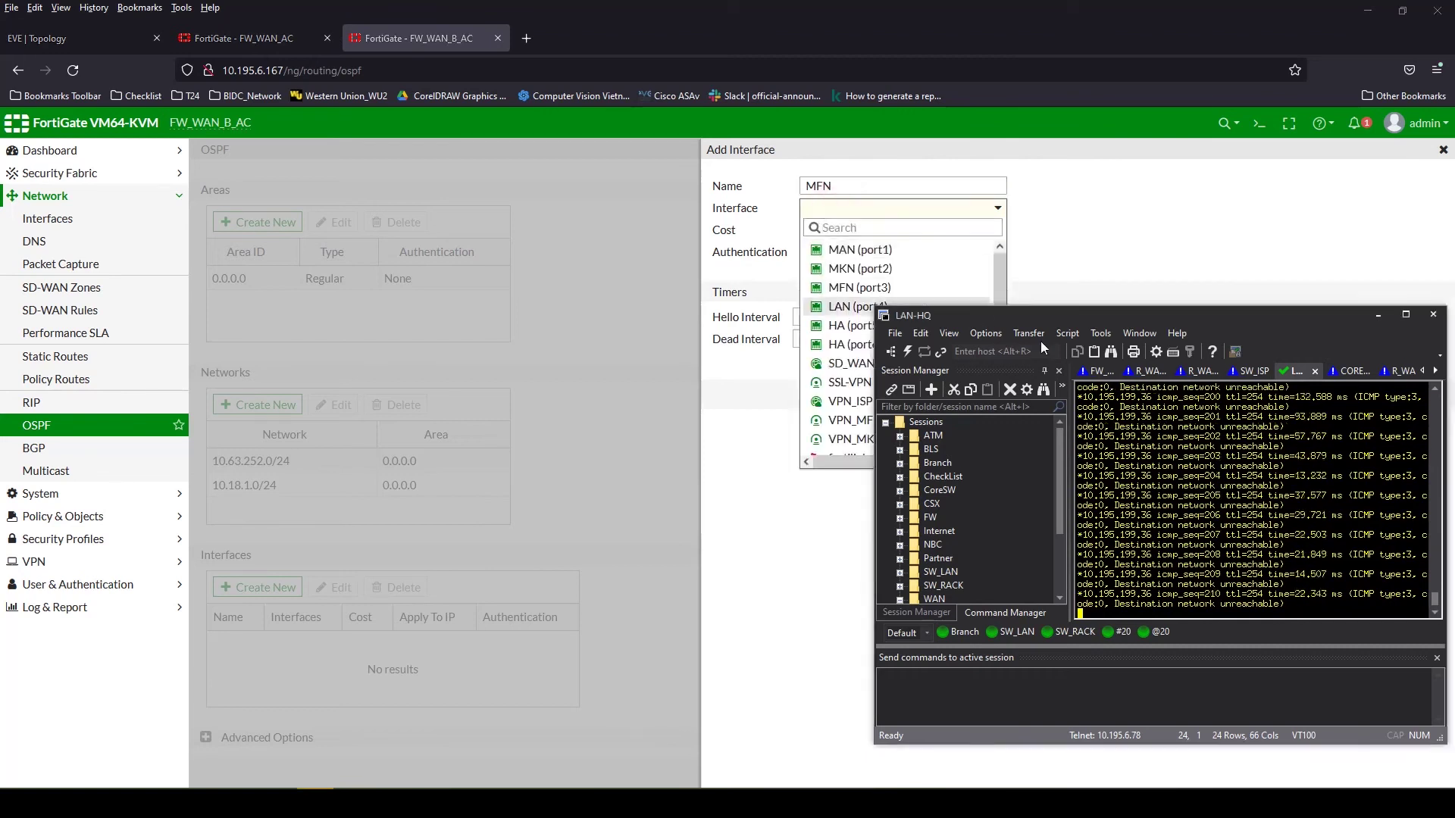
left_click_drag(1039, 316, 1158, 359)
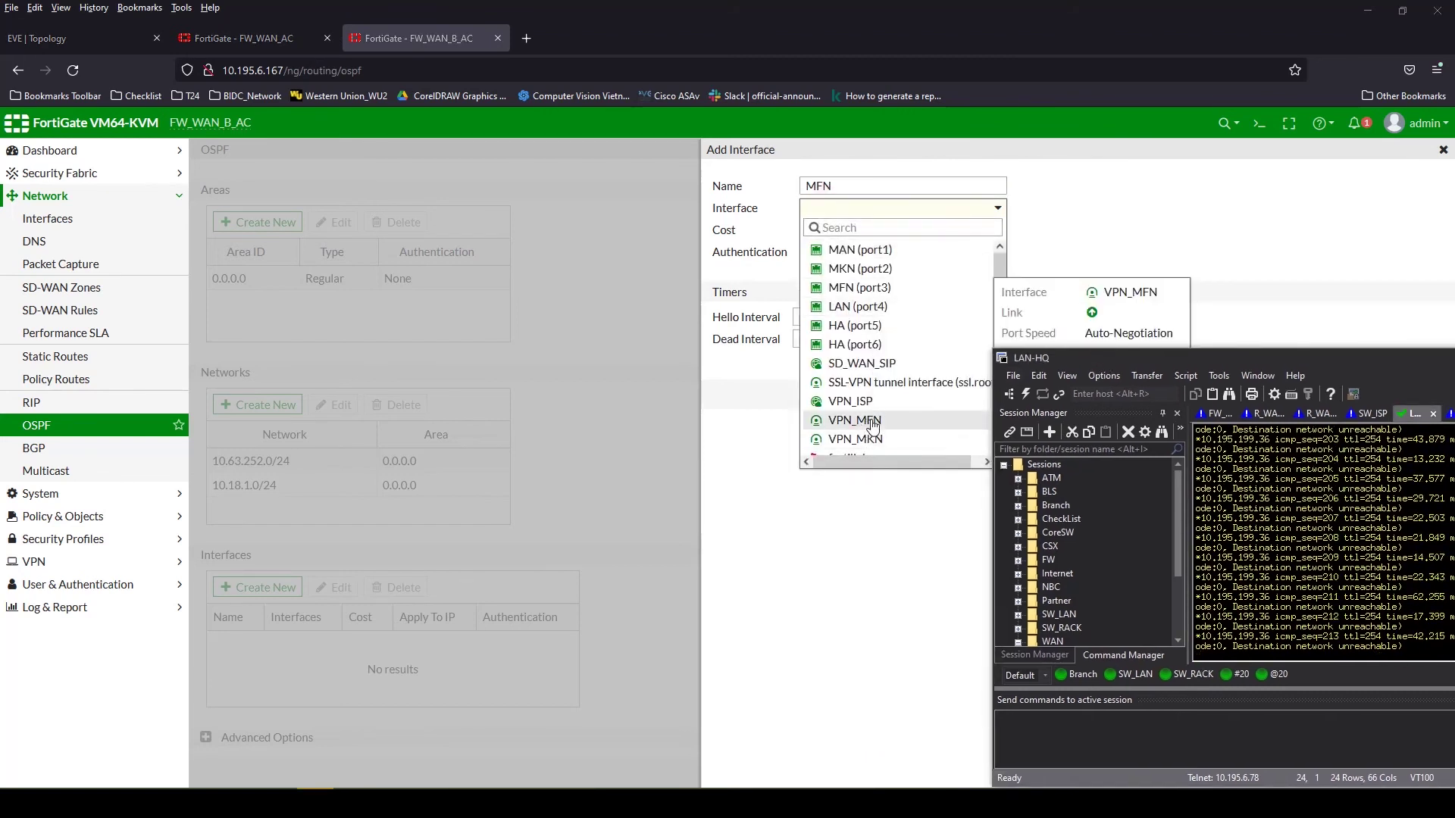
scroll(928, 379, "down", 1)
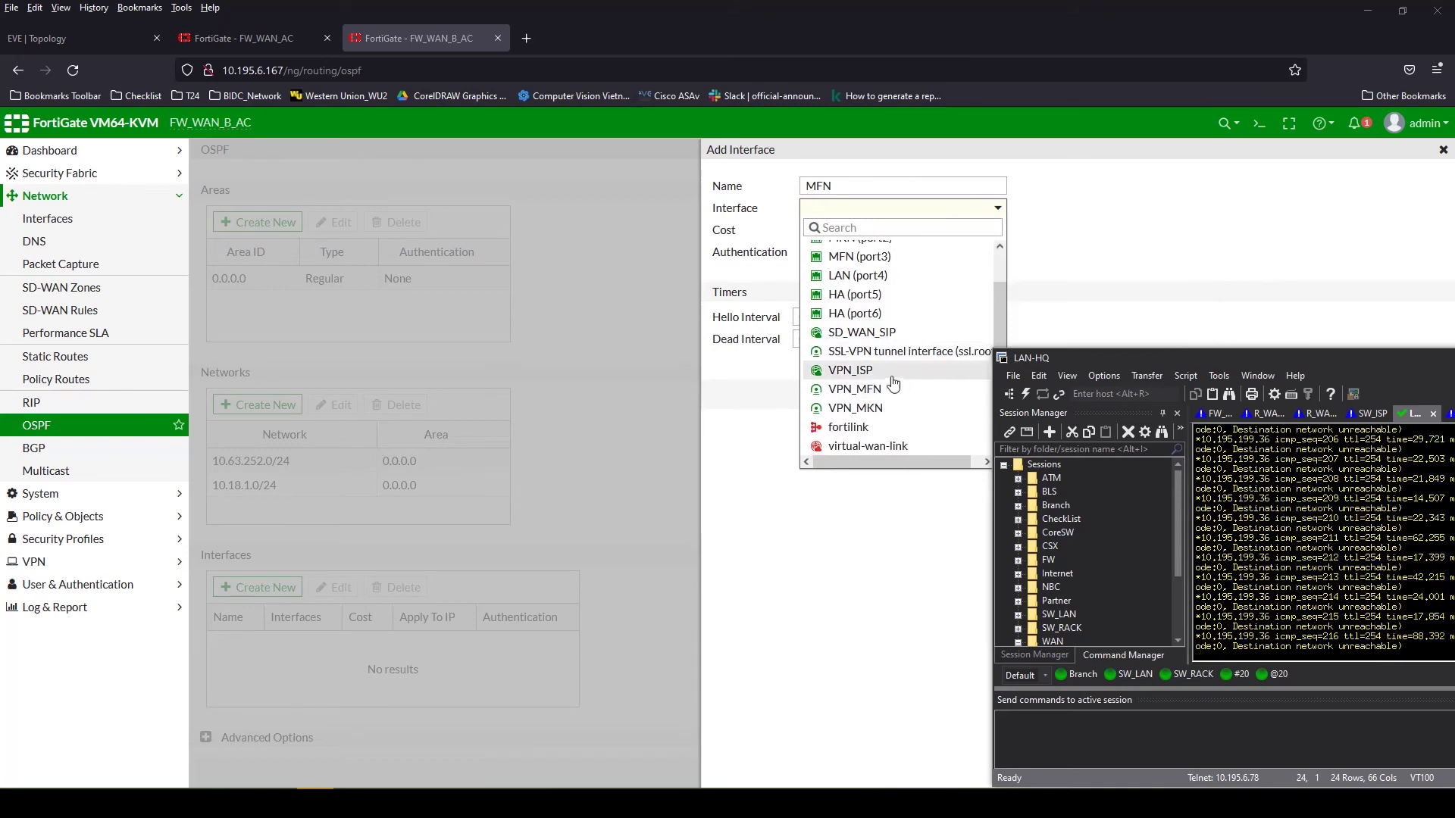
left_click(865, 371)
mouse_move(850, 219)
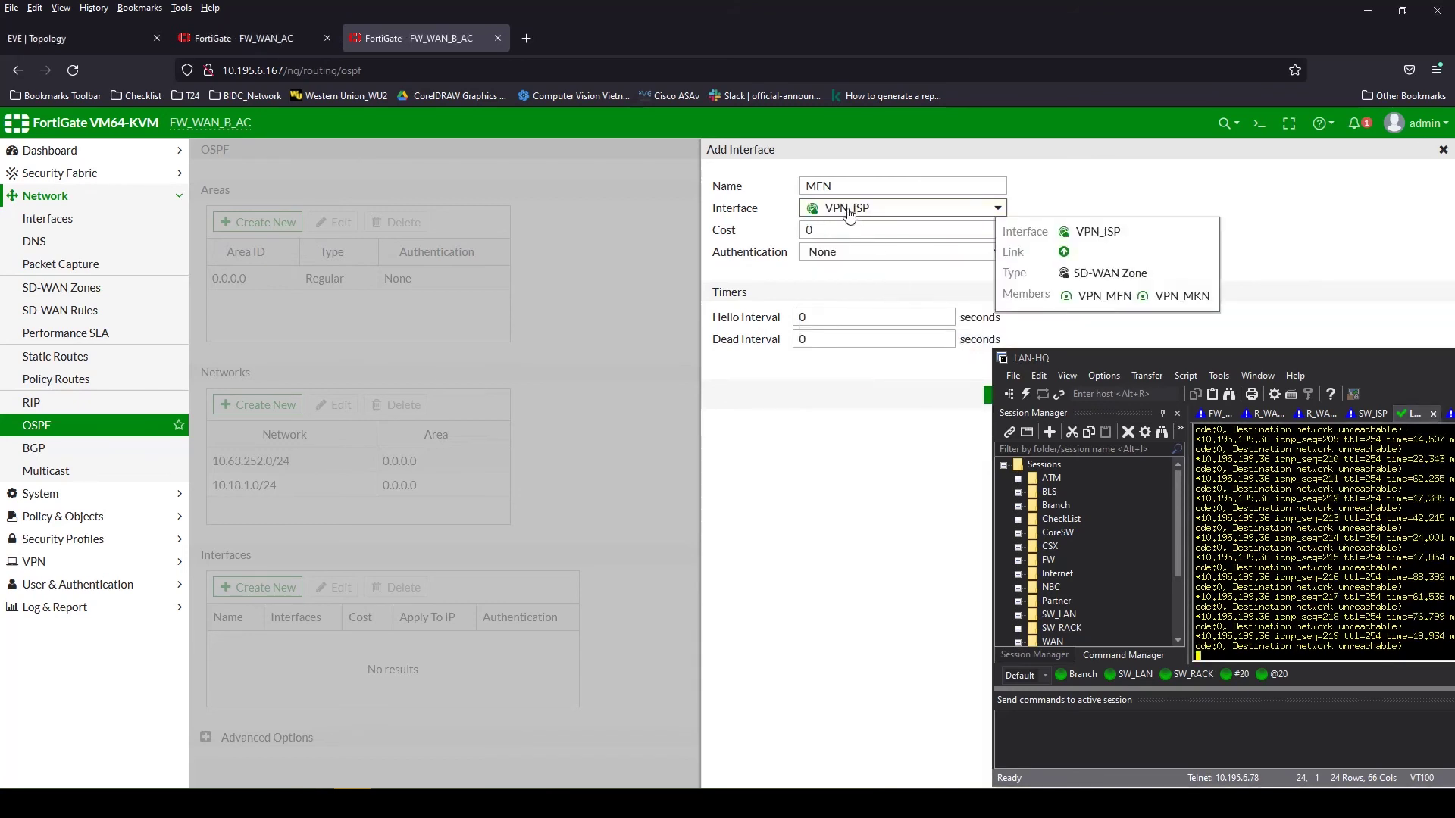
Name the OSPF interface SD_WAN_PCN and save it
left_click_drag(858, 186, 771, 189)
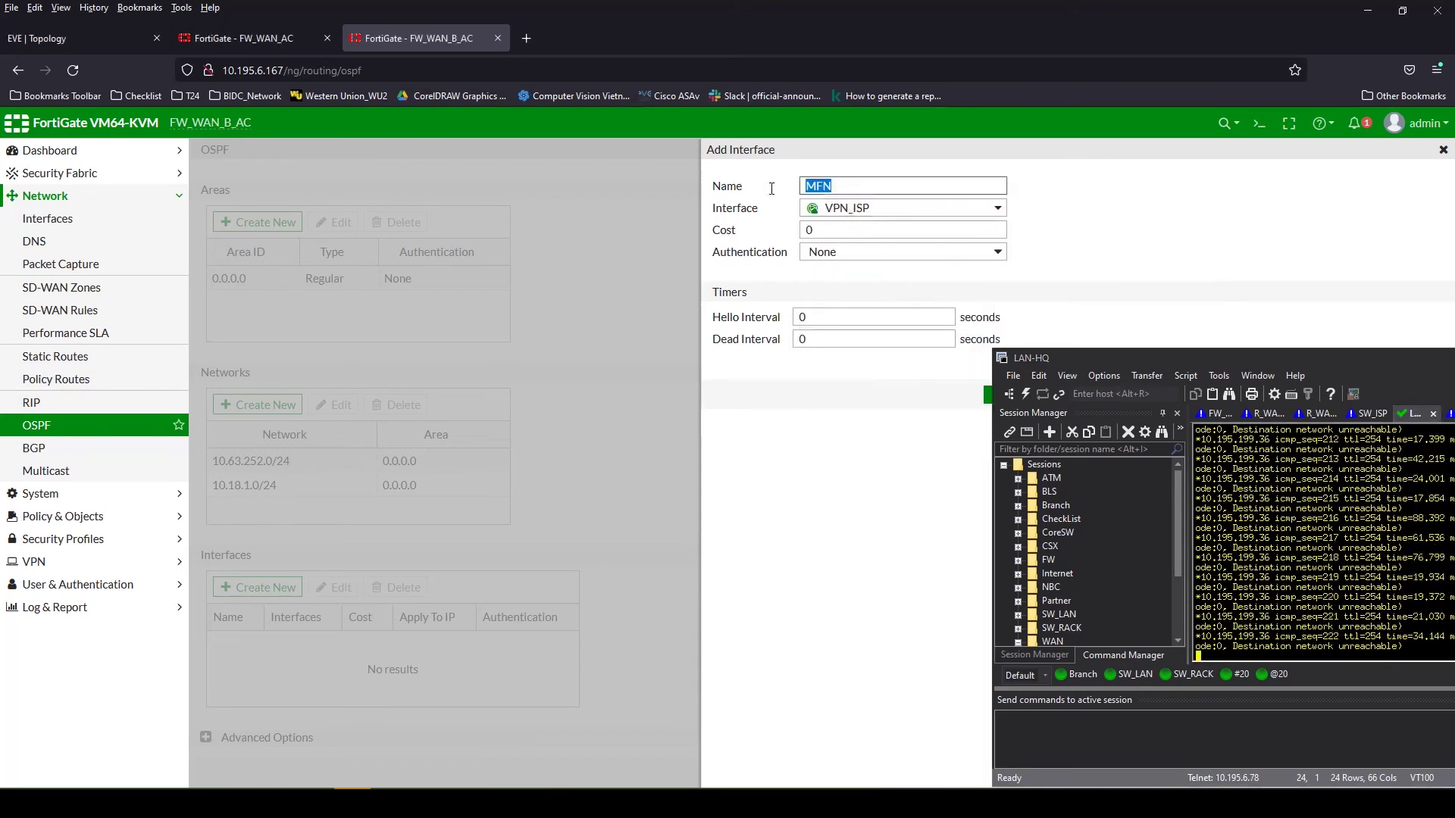
type("SW")
key("BackSpace")
key("BackSpace")
type("SD_WAN_PCN")
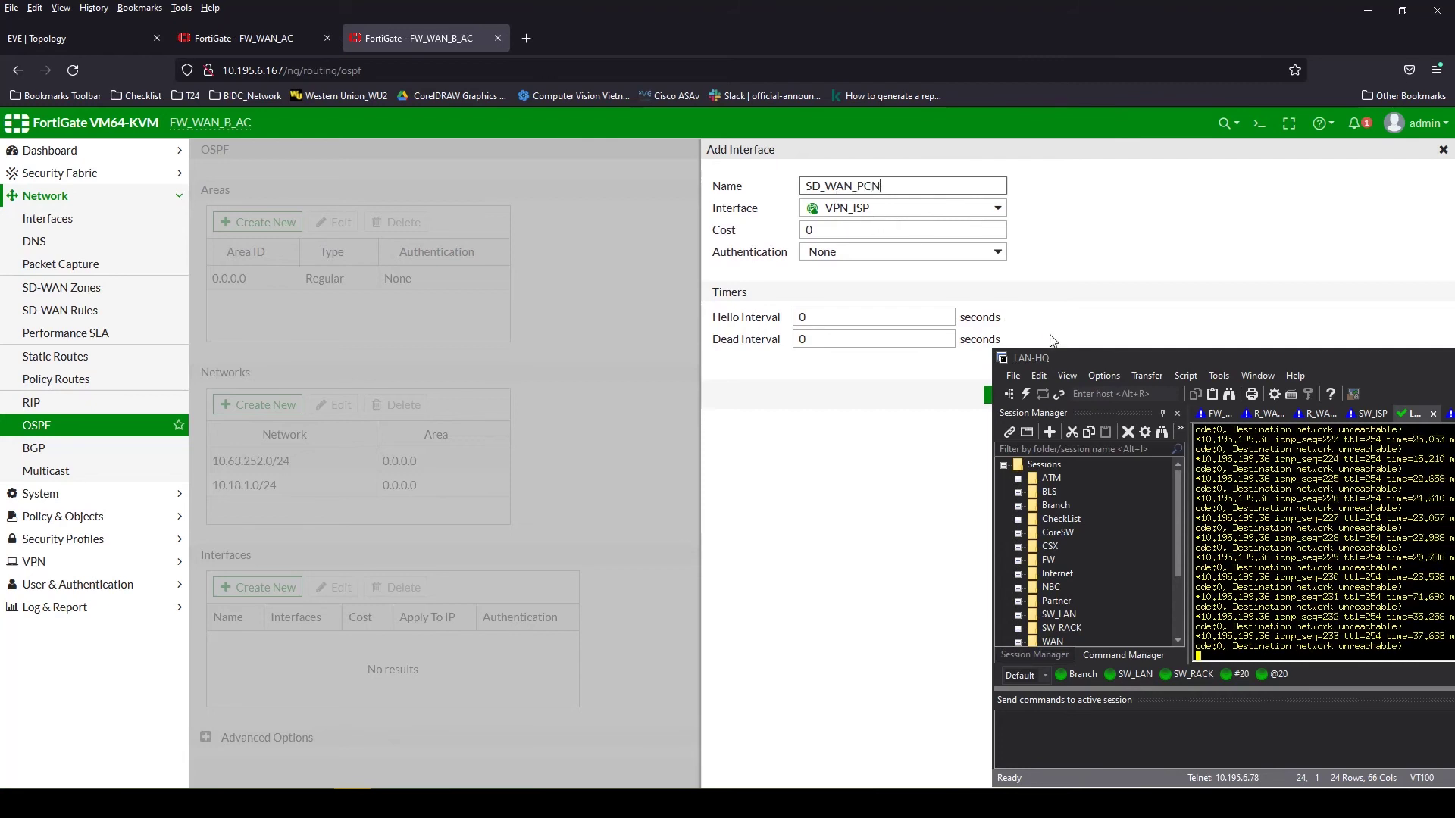
left_click_drag(1073, 350, 1117, 355)
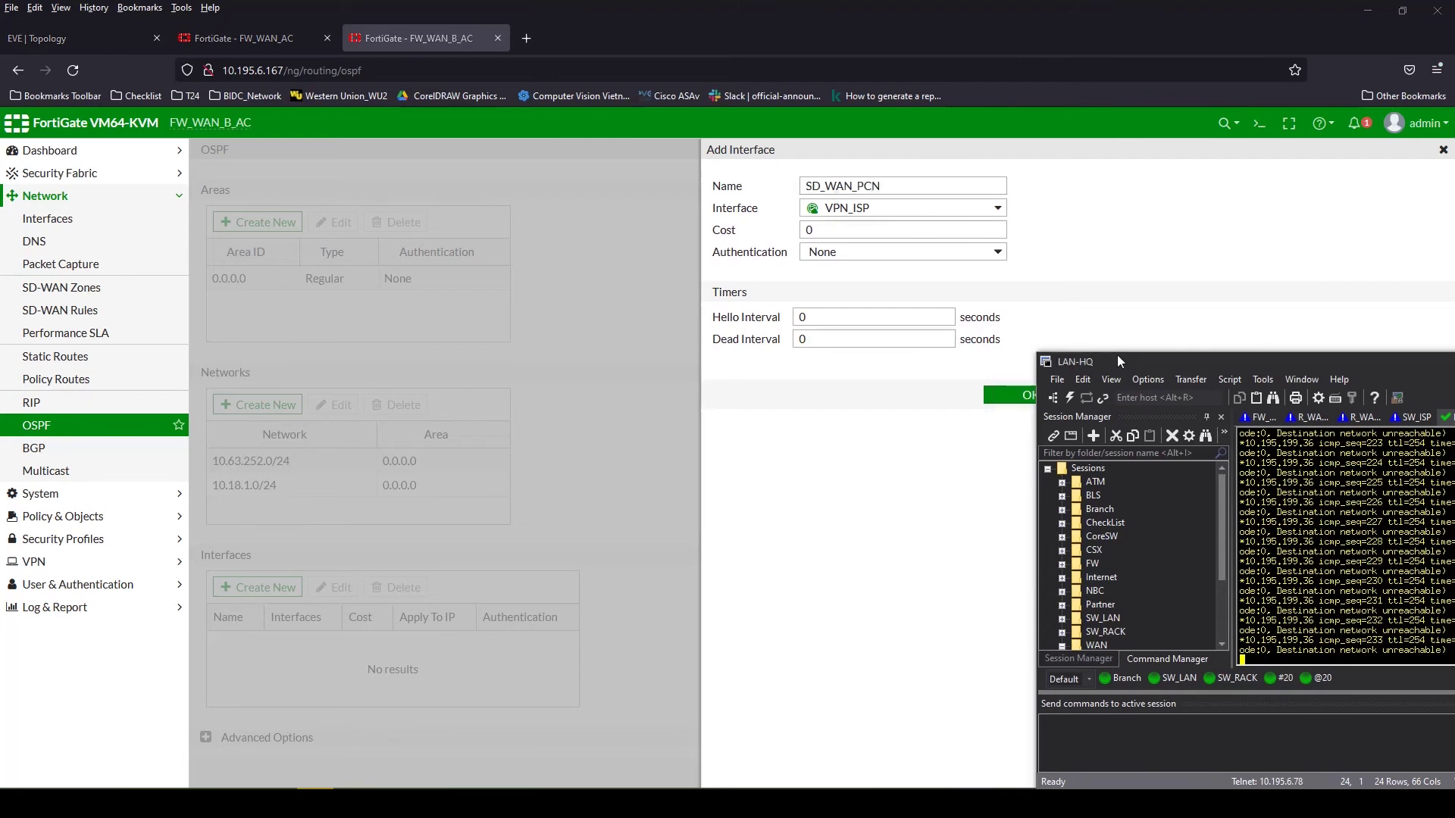
mouse_move(843, 215)
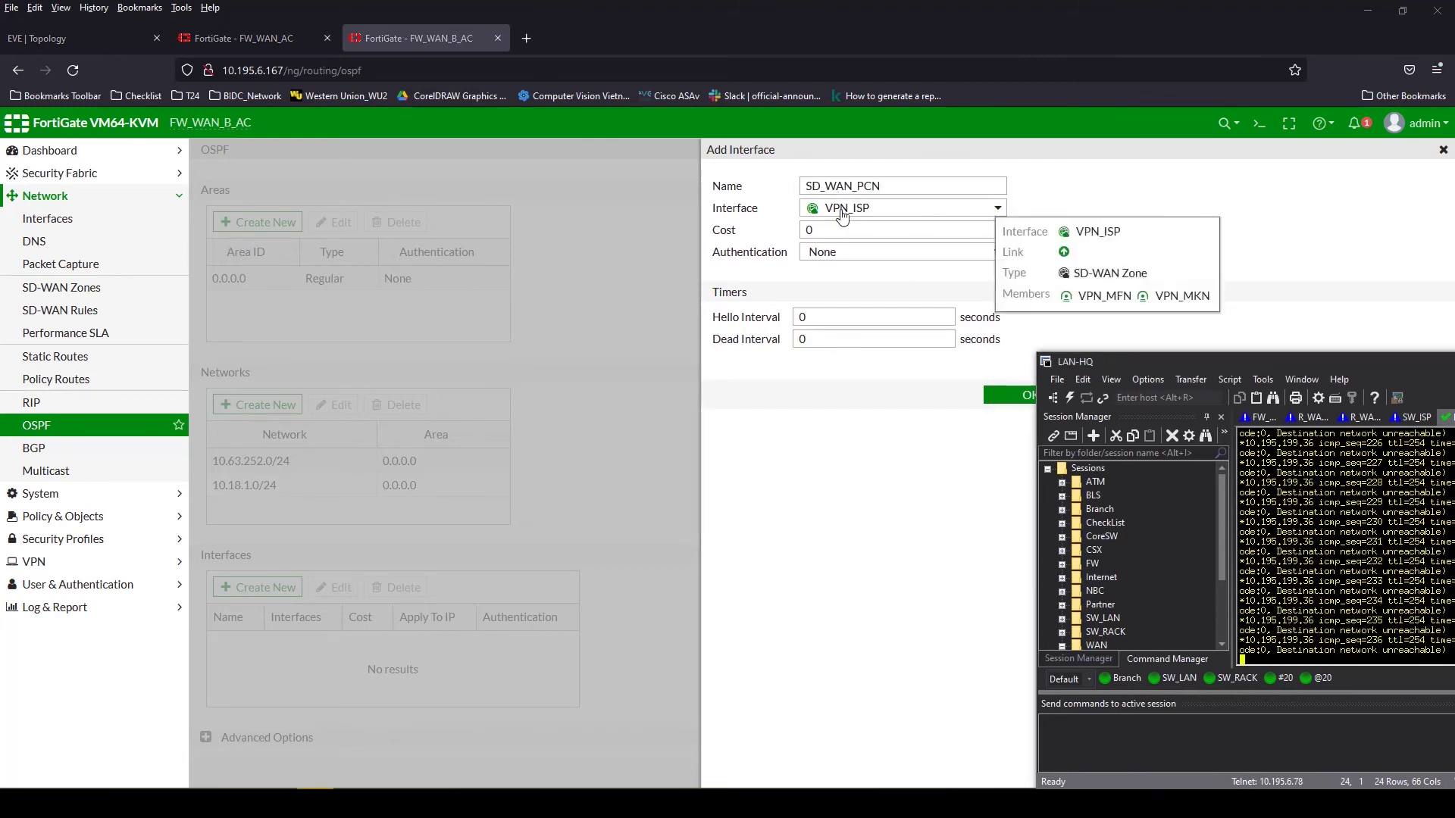
left_click(1004, 395)
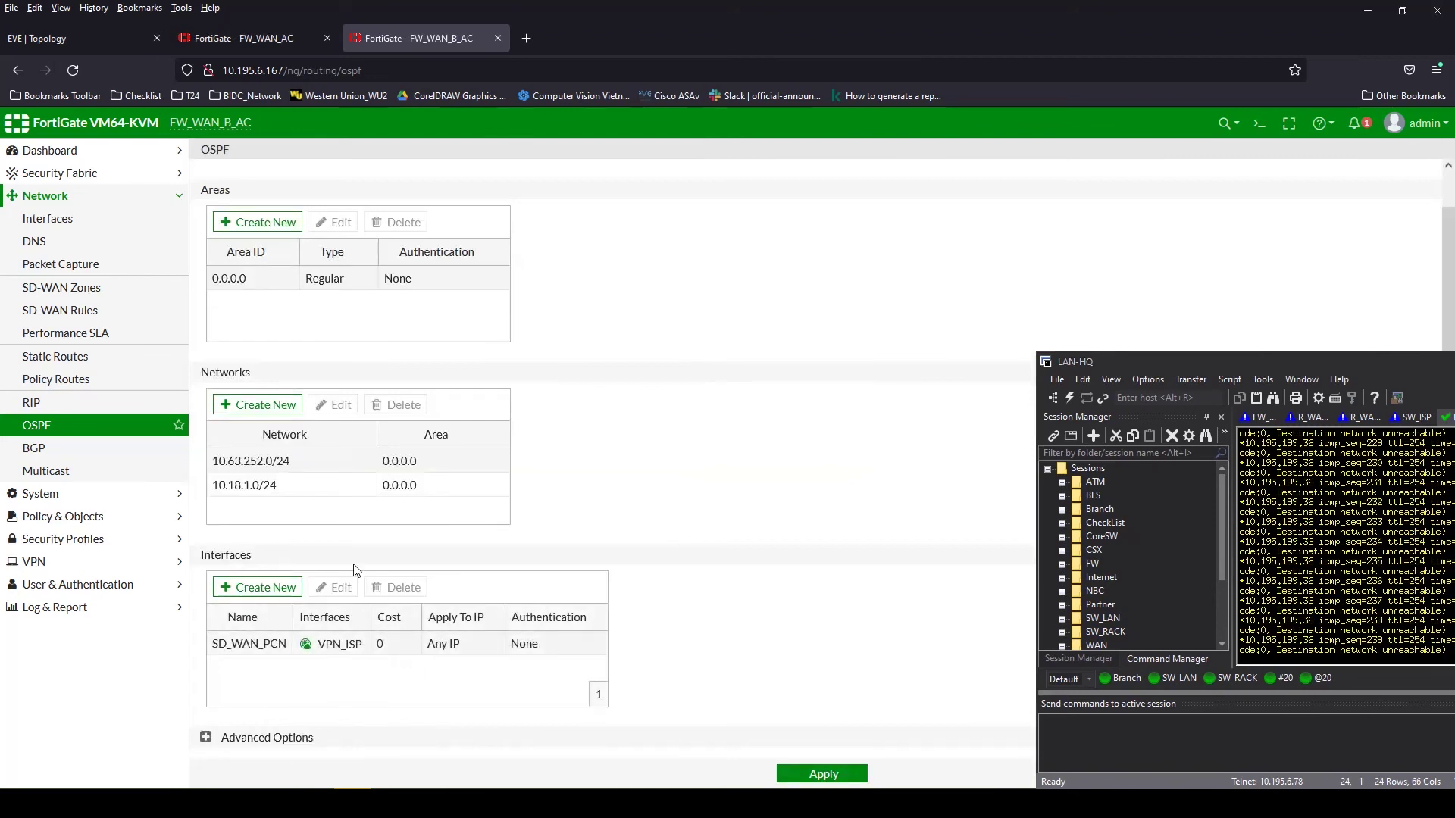
Apply the OSPF changes and move the SD_WAN_PCN interface onto the VPN_MFN tunnel
left_click(820, 774)
left_click_drag(1175, 357, 1120, 204)
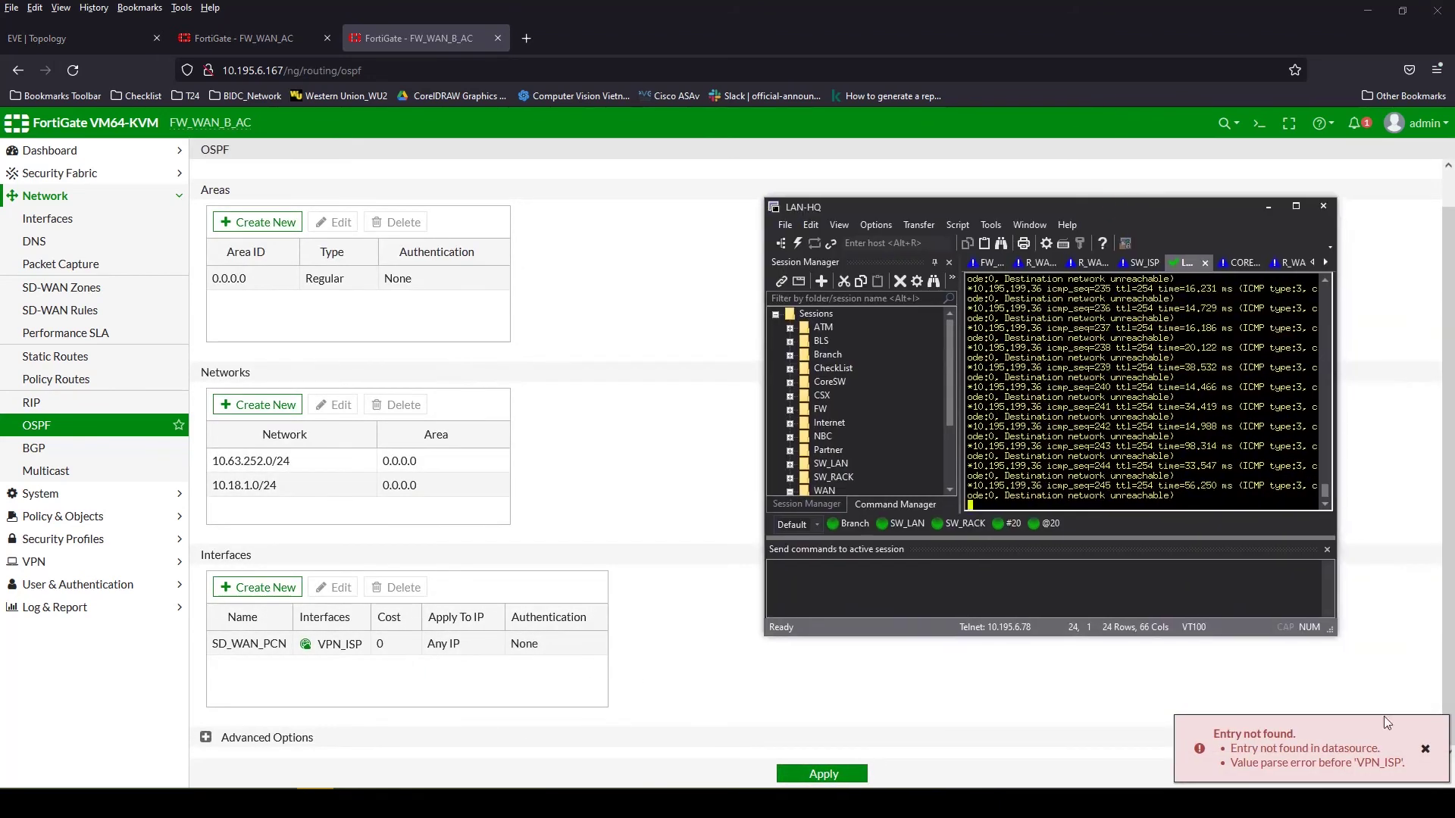
double_click(267, 646)
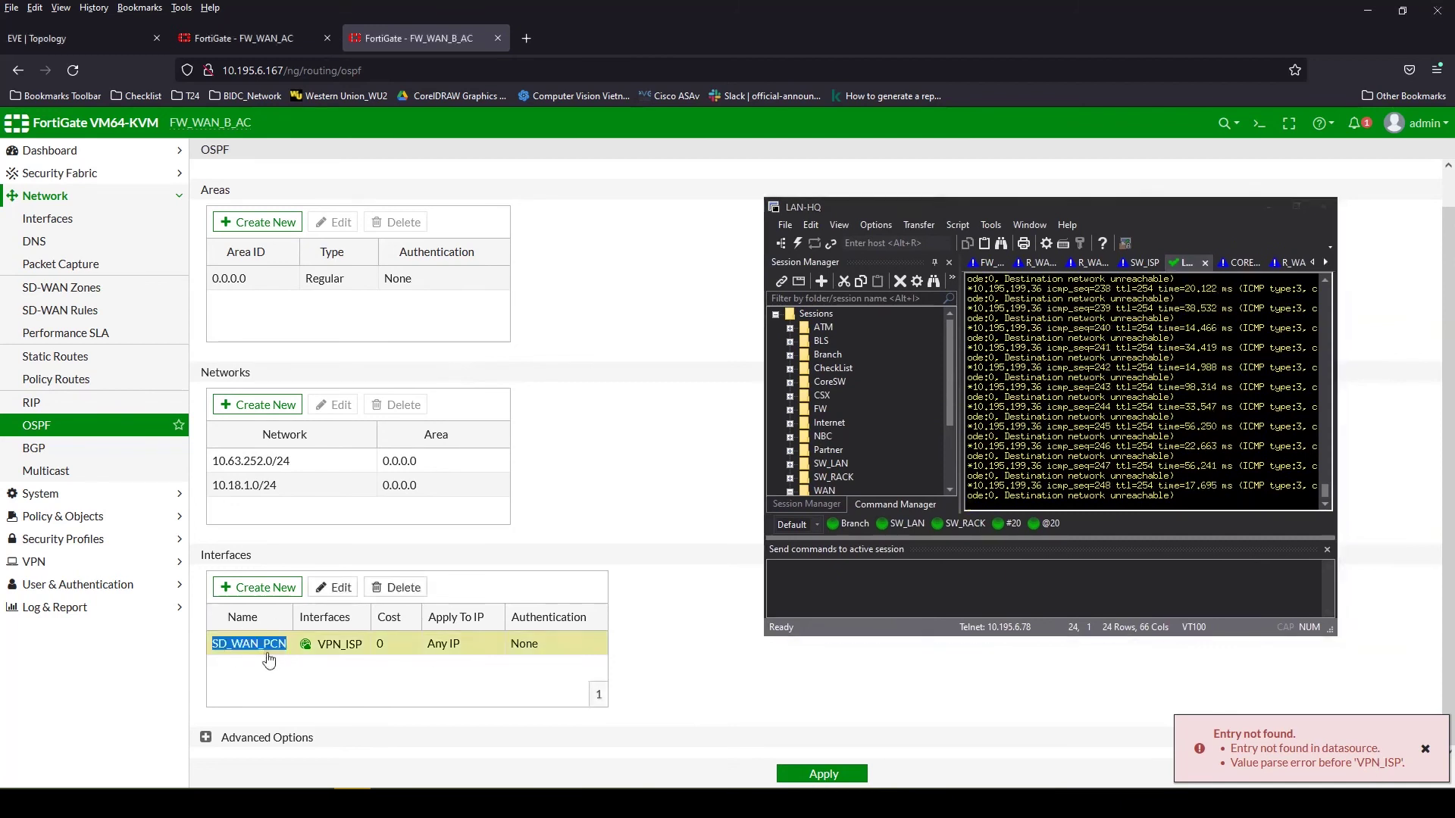
left_click_drag(1029, 209, 1138, 413)
left_click(854, 207)
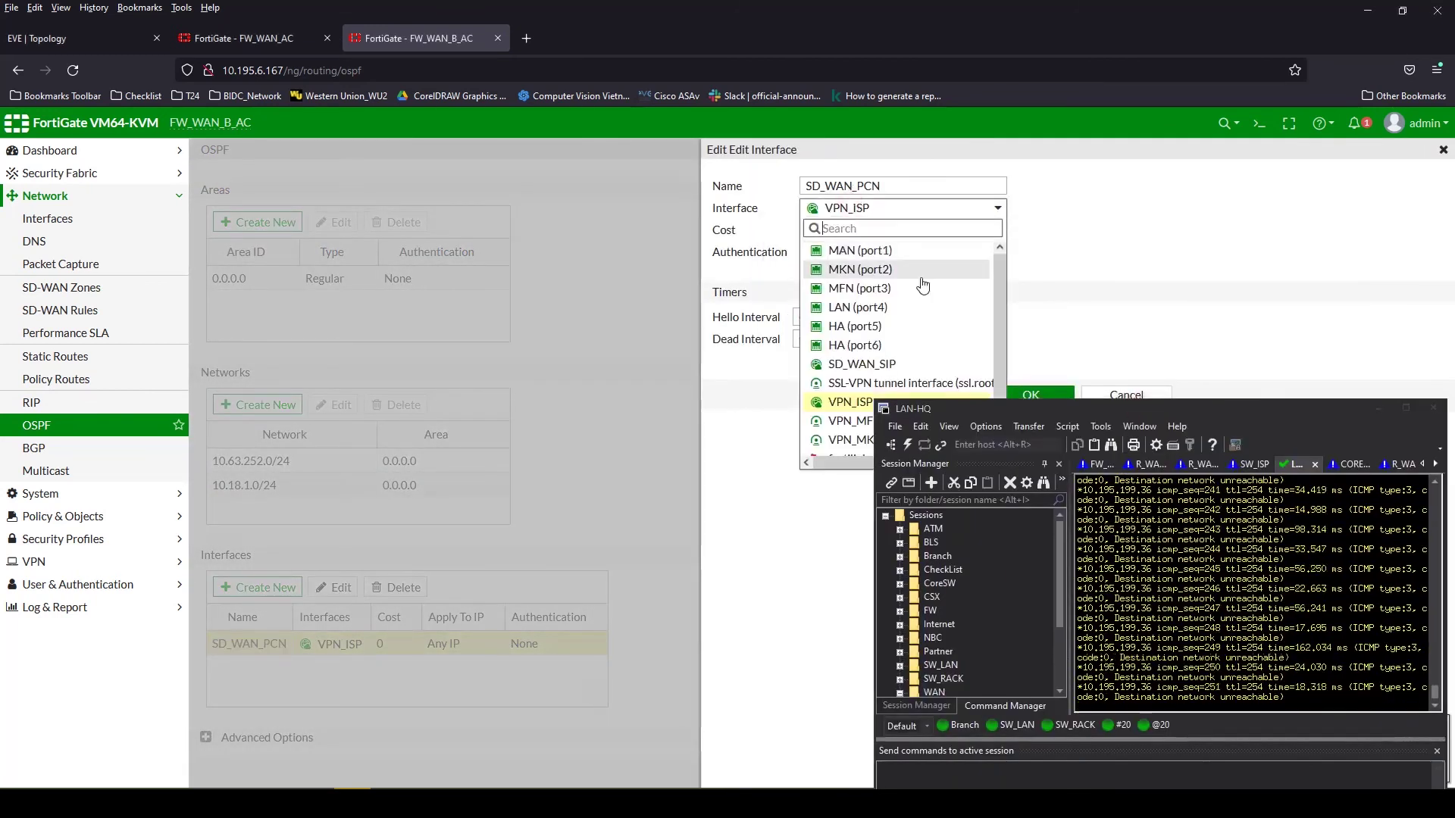
left_click_drag(949, 407, 960, 480)
left_click(909, 421)
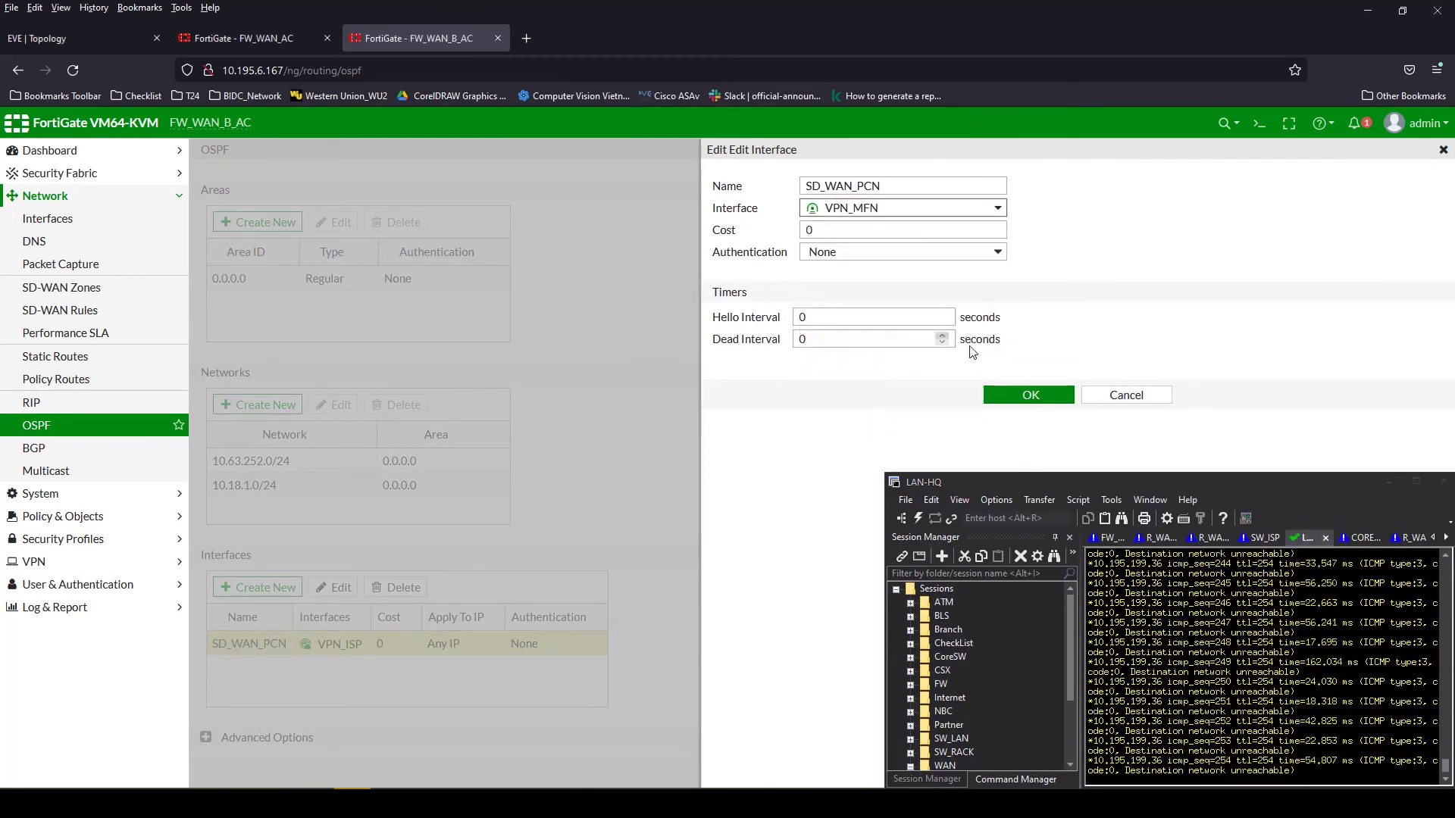
left_click(1020, 395)
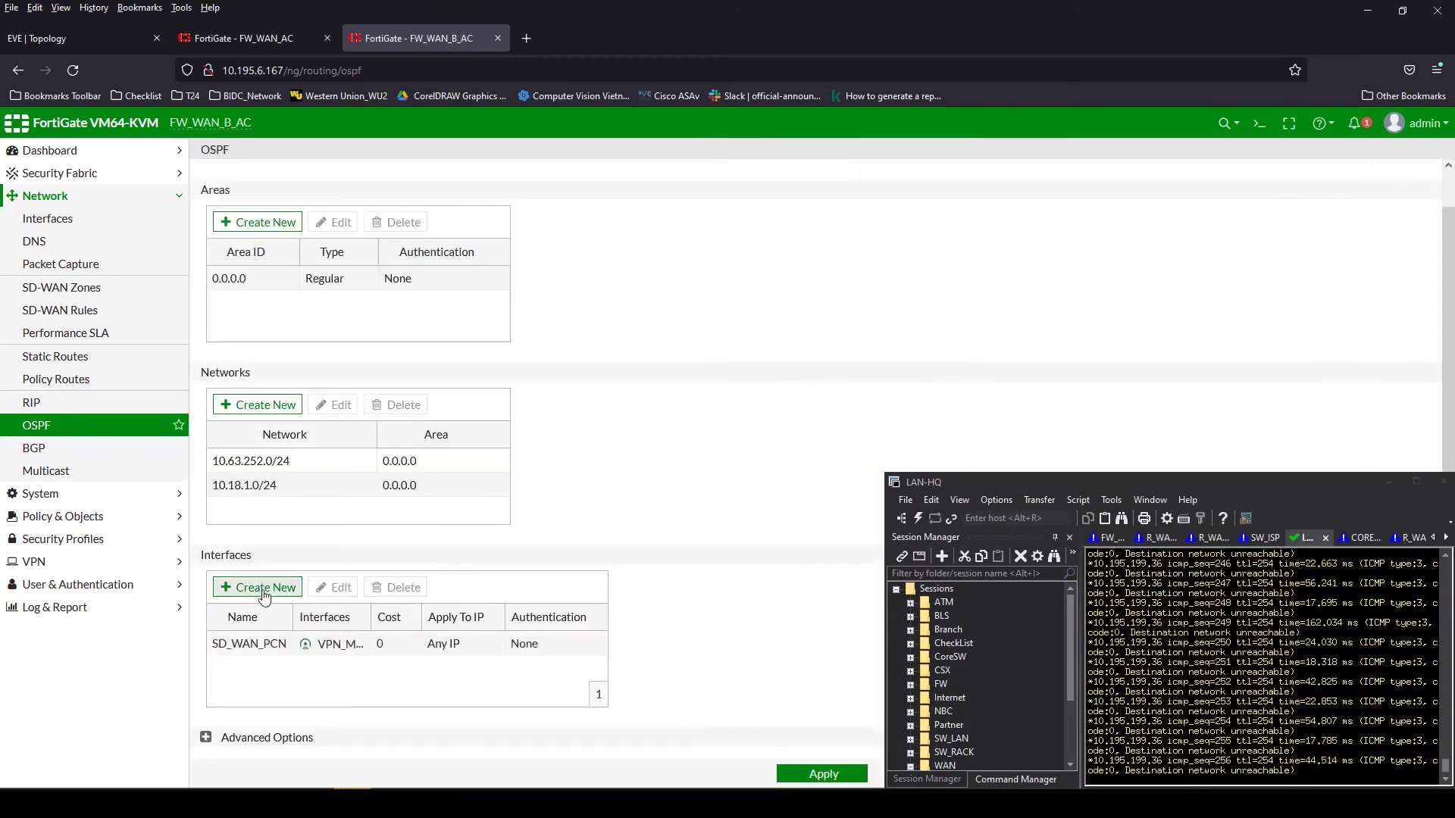
Add an OSPF interface named MKN on the VPN_MKN tunnel
left_click(260, 587)
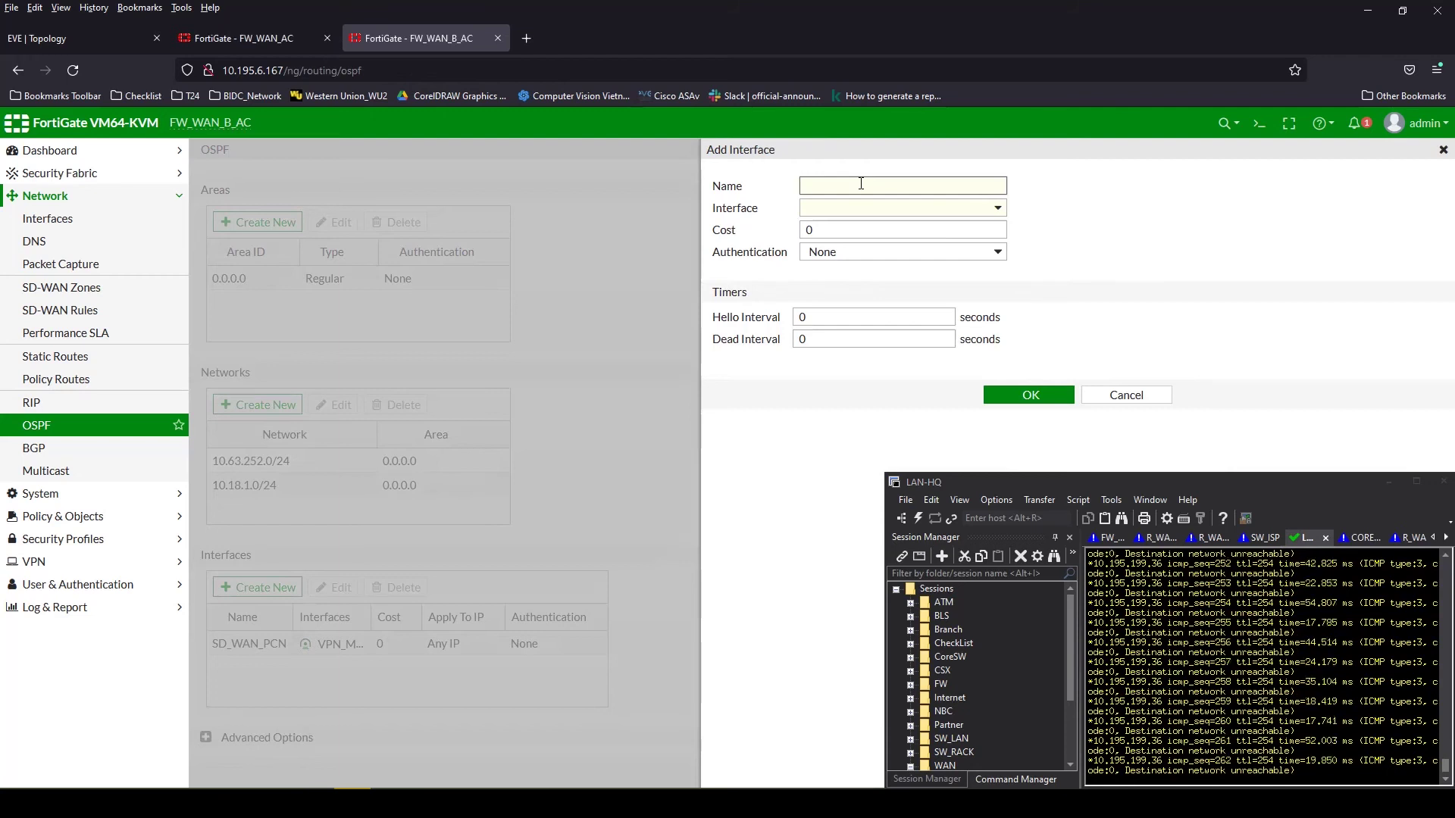
key("BackSpace")
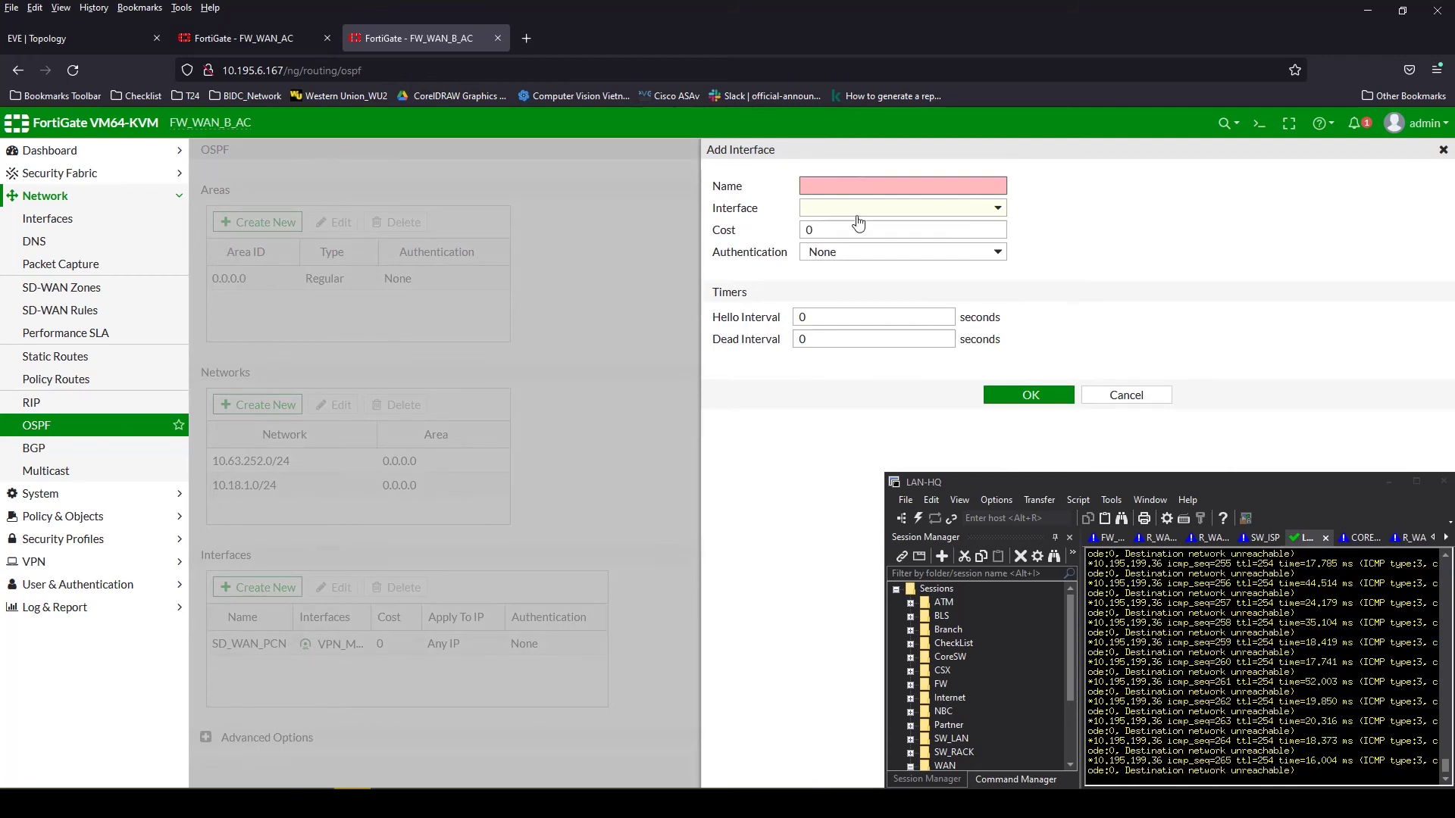
left_click(859, 222)
left_click(903, 430)
left_click(874, 188)
type("MKN")
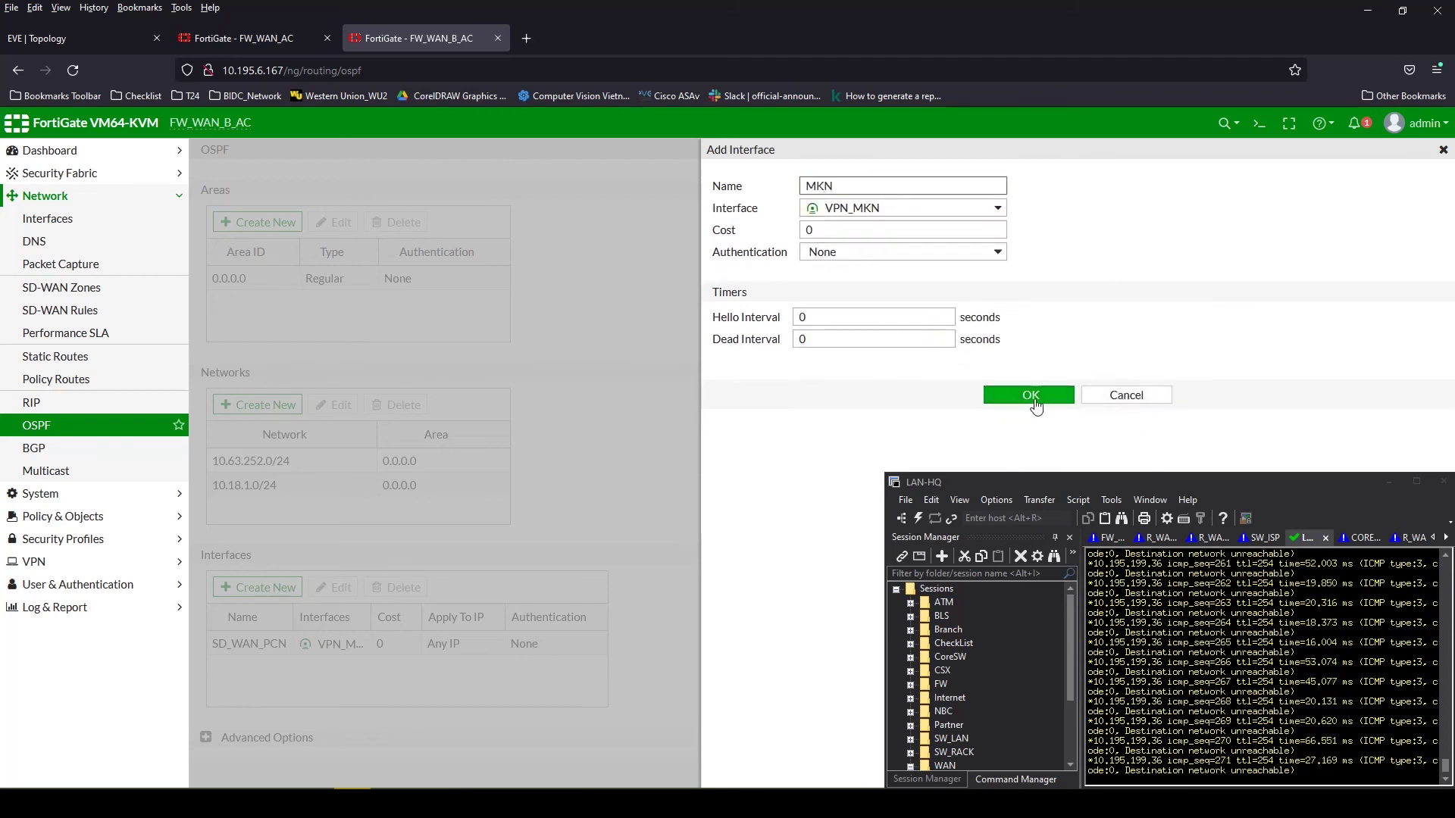
left_click(1028, 395)
Rename the SD_WAN_PCN OSPF interface to MFN
double_click(250, 645)
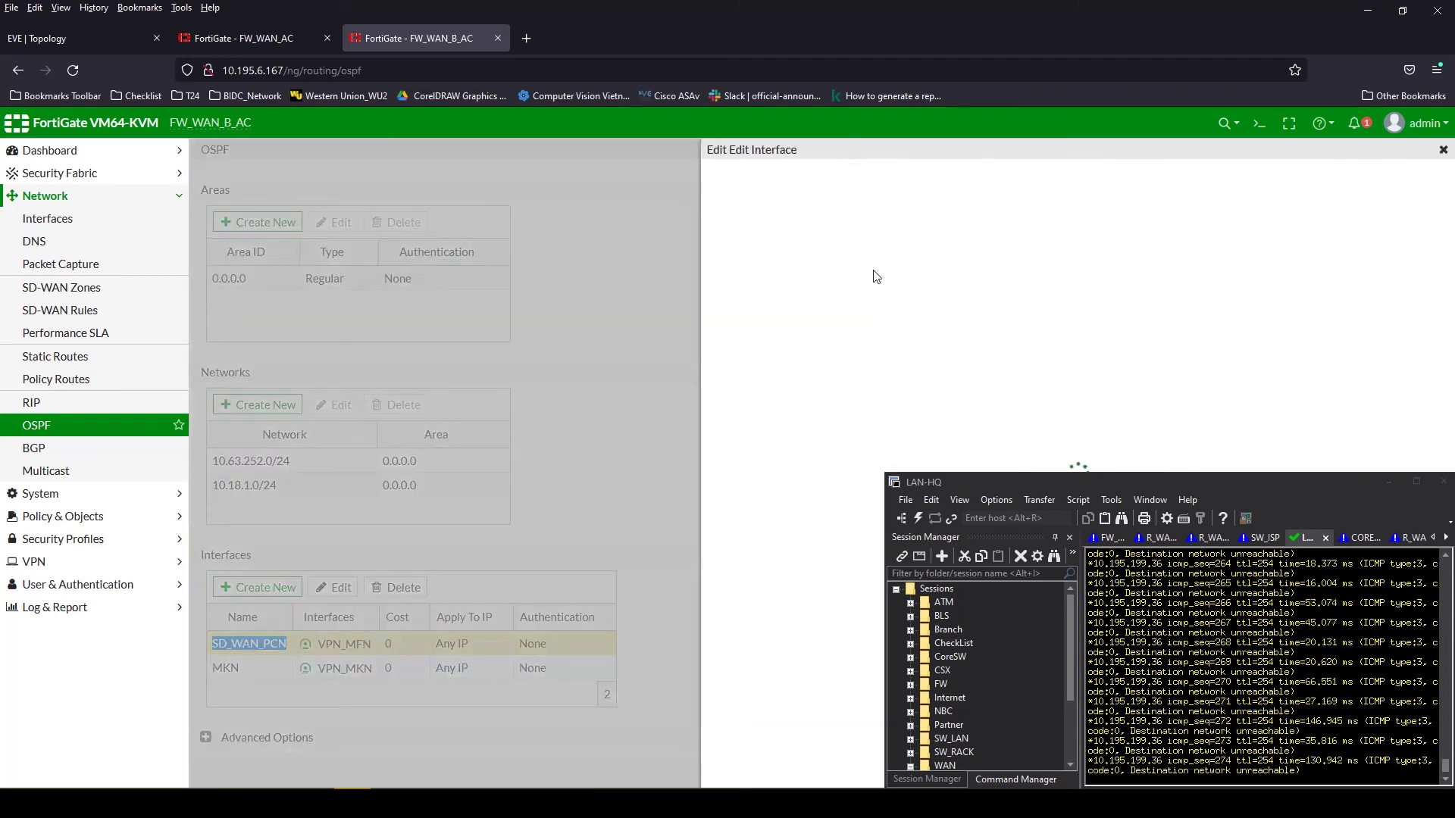
double_click(919, 185)
type("MFN")
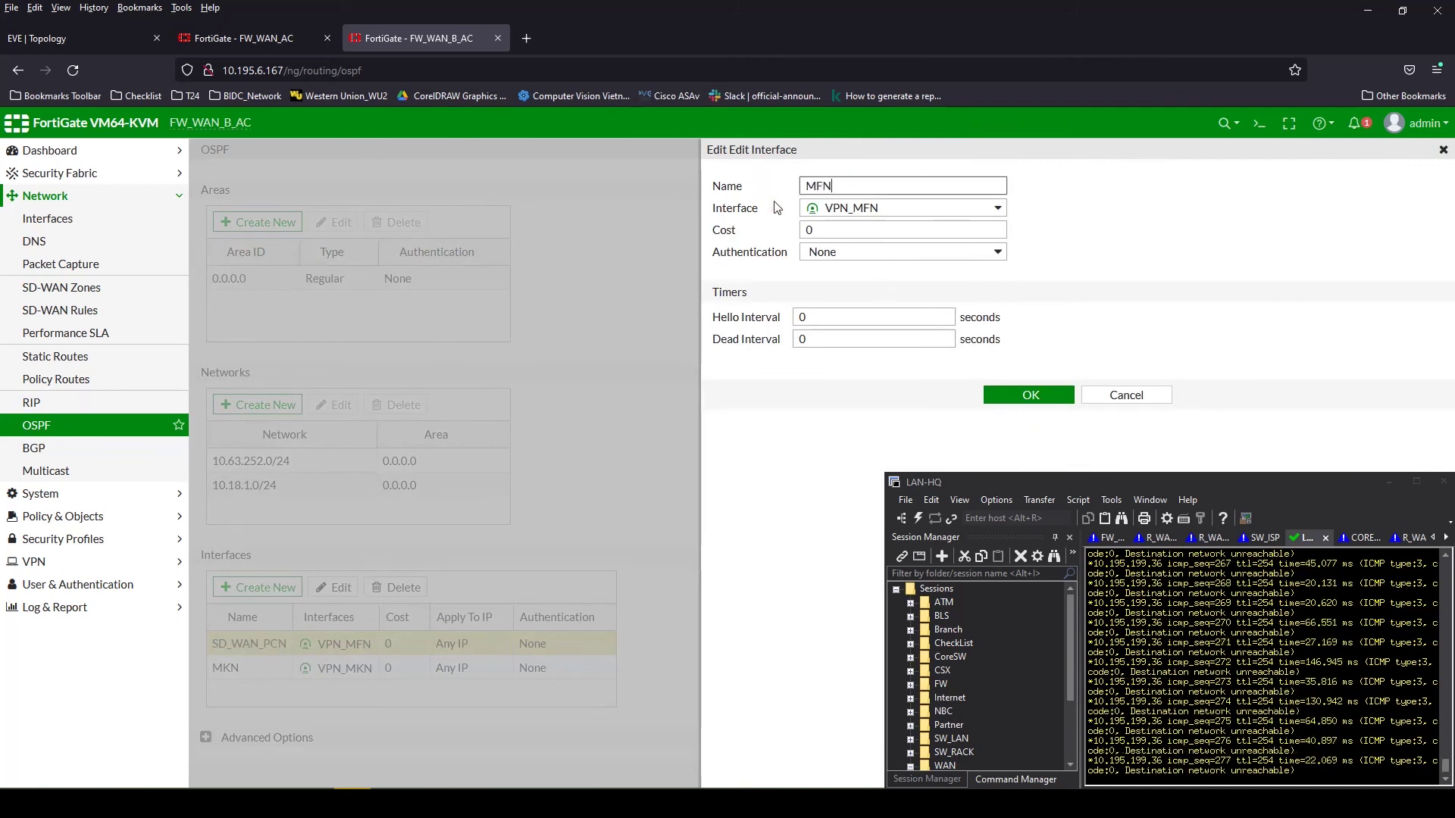
left_click(1032, 400)
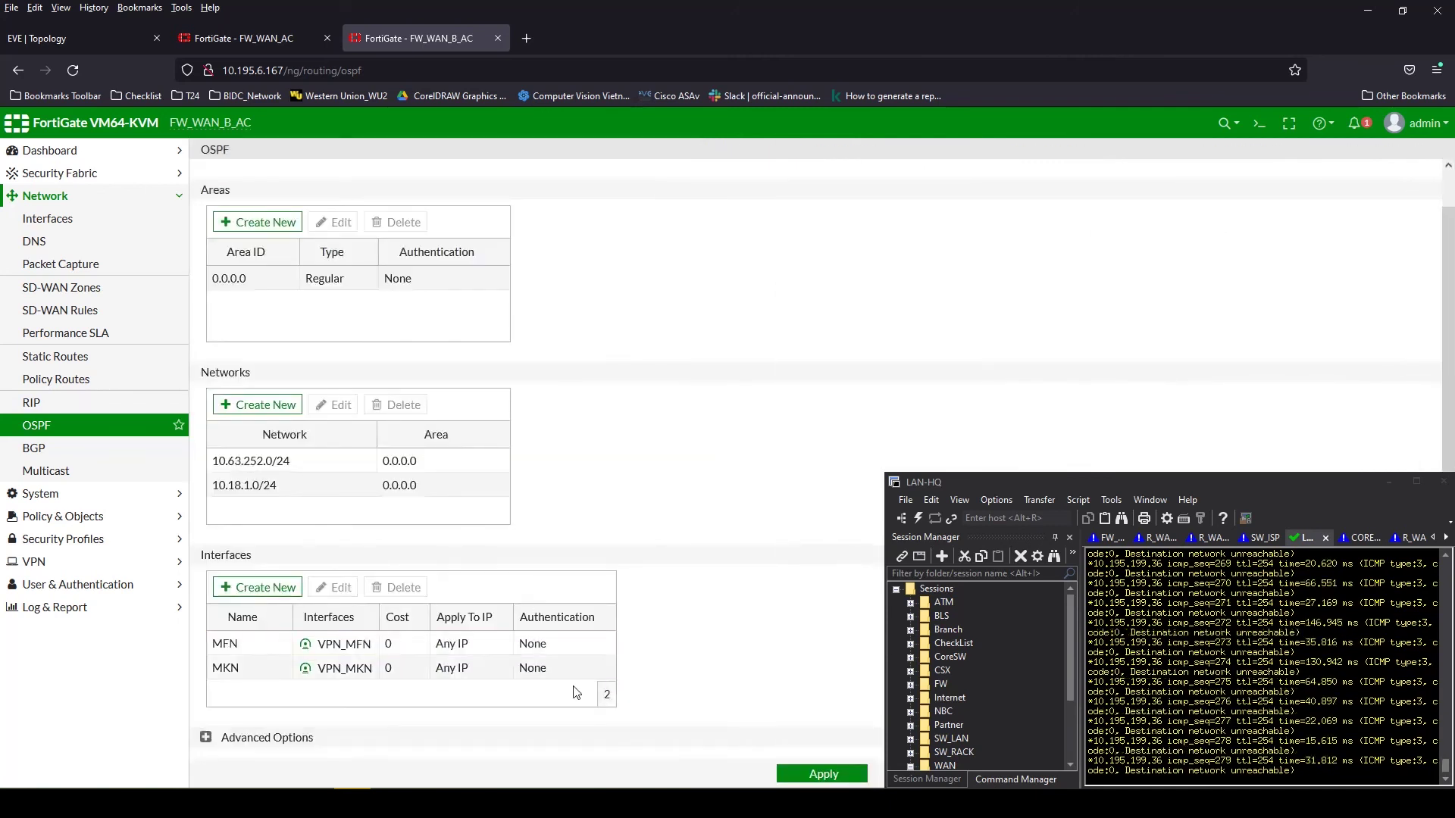
Apply FW_WAN_B_AC's OSPF settings and expand MKN (port2) in Interfaces to show VPN_MKN
left_click(818, 778)
left_click_drag(1251, 480, 1252, 242)
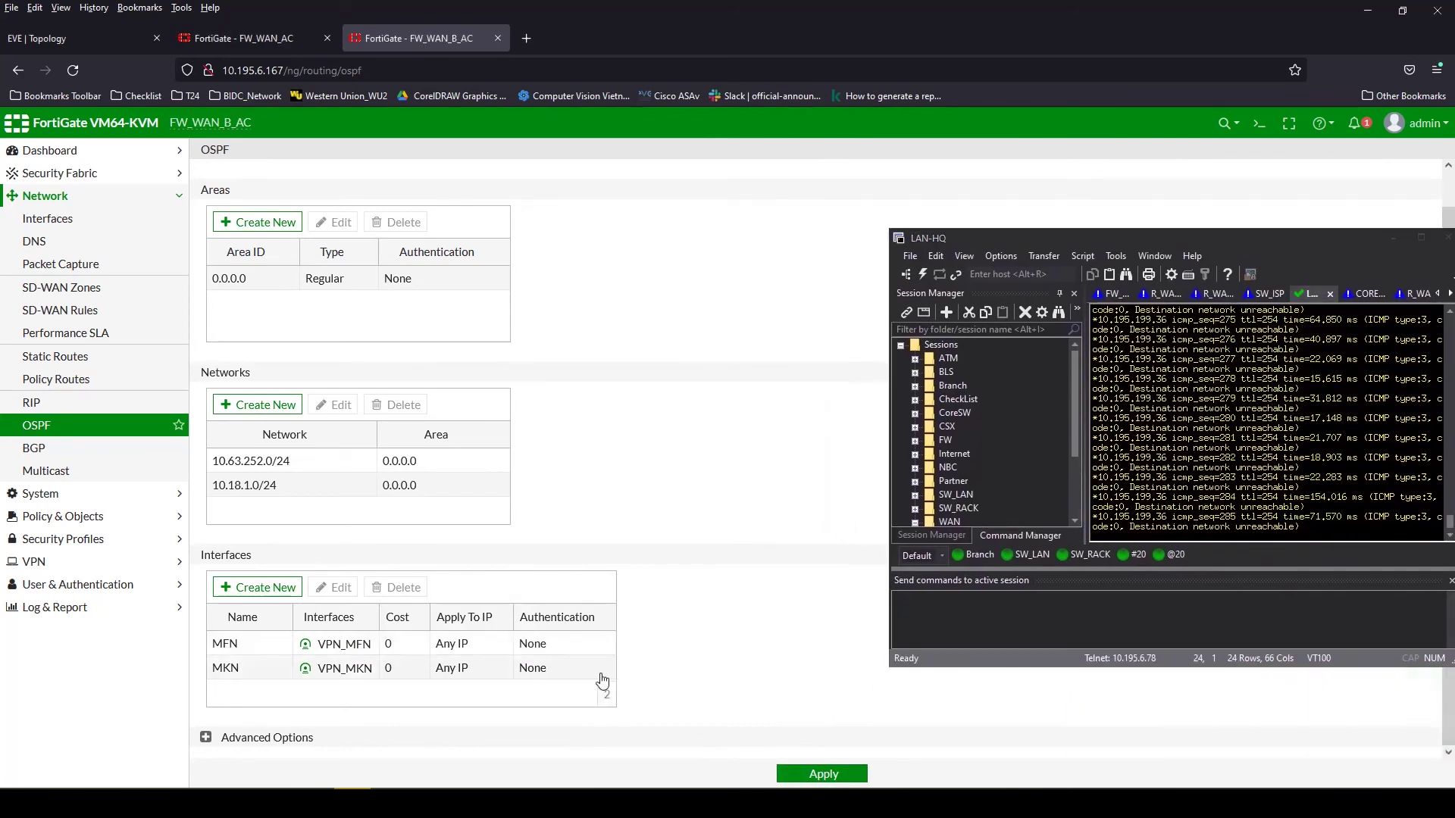
left_click(47, 219)
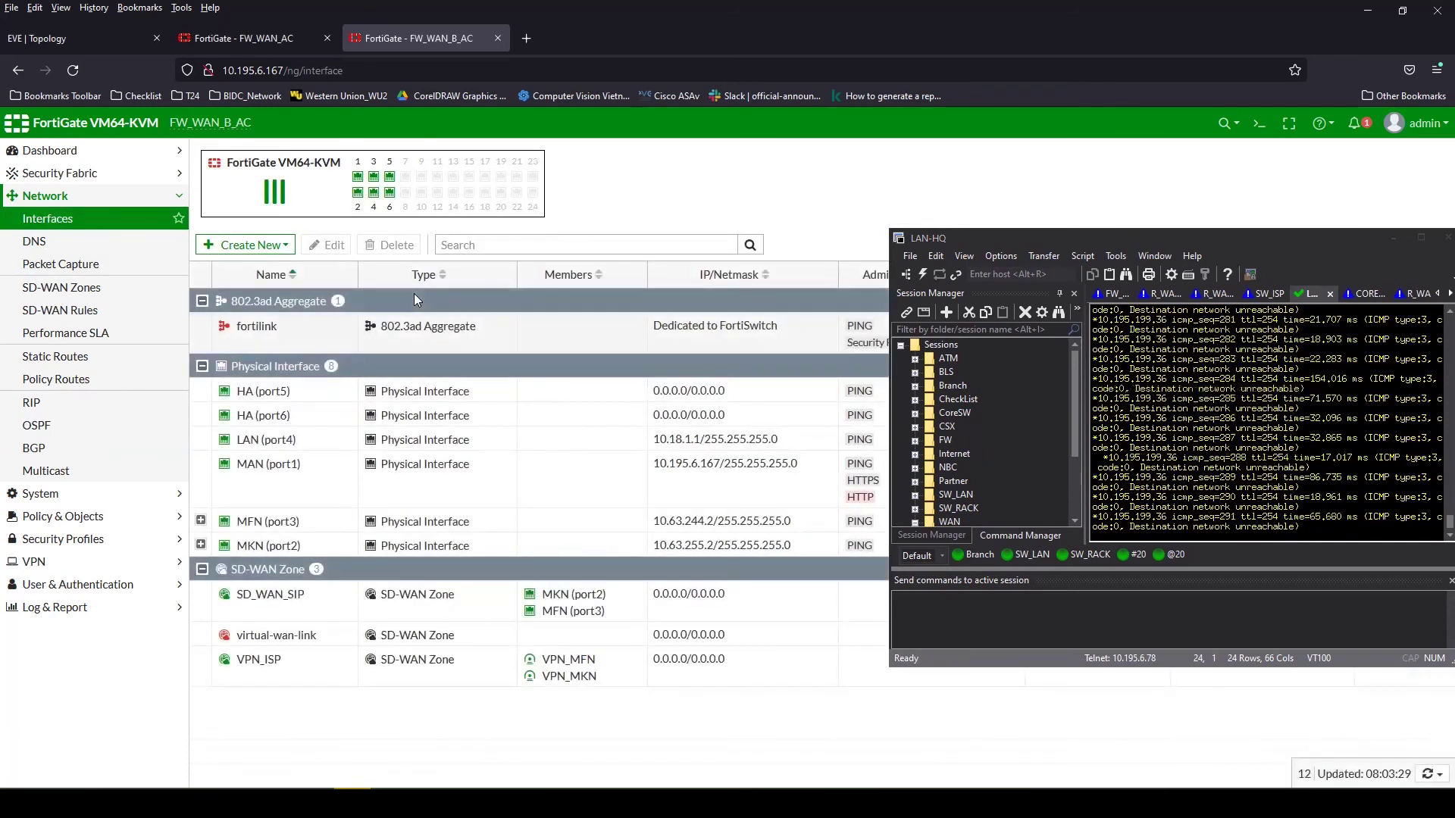
left_click(200, 546)
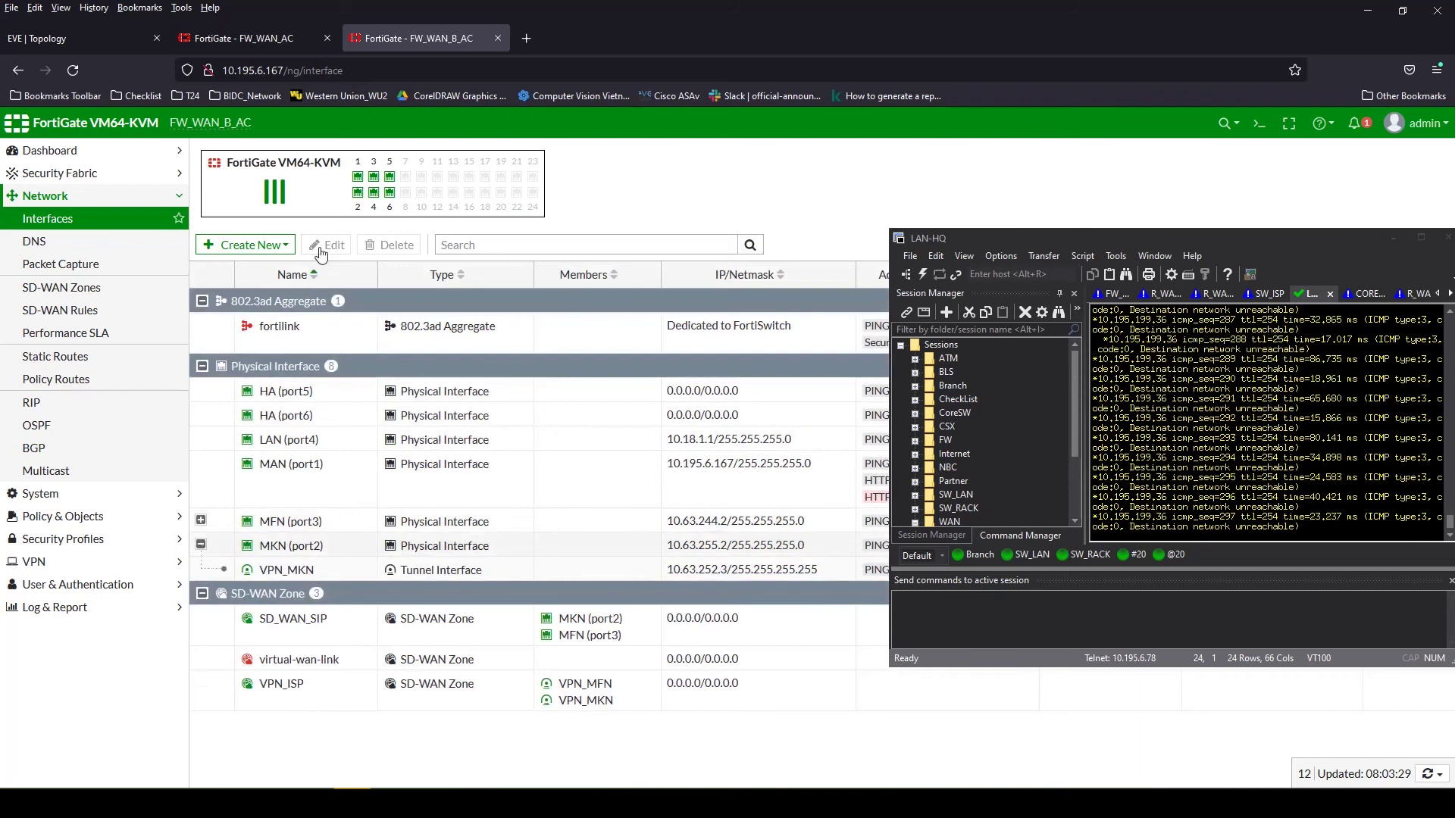
key("ctrl+Page_Up")
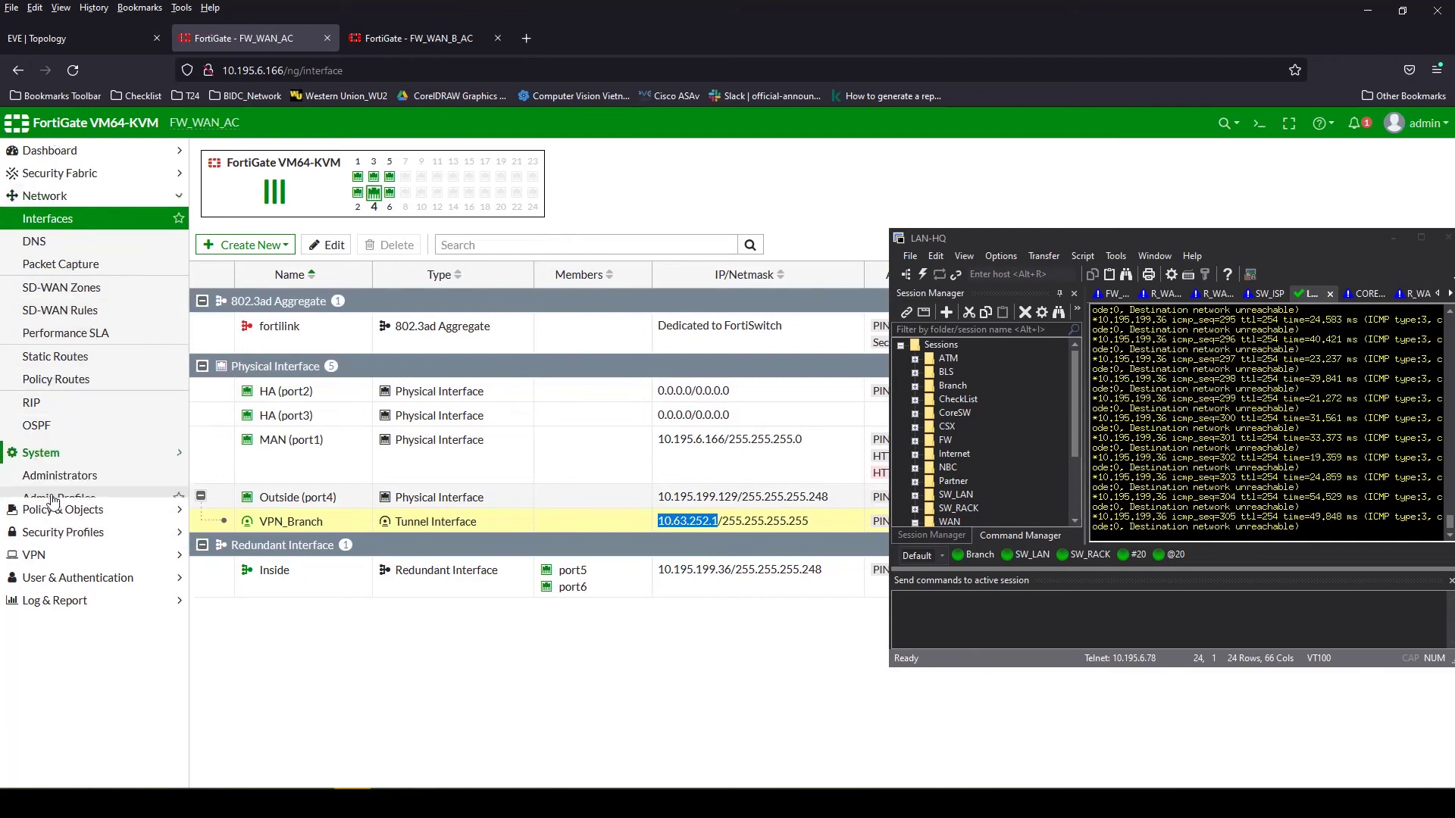
On FW_WAN_AC's OSPF page, create area 0.0.0.0
left_click(53, 493)
left_click(86, 473)
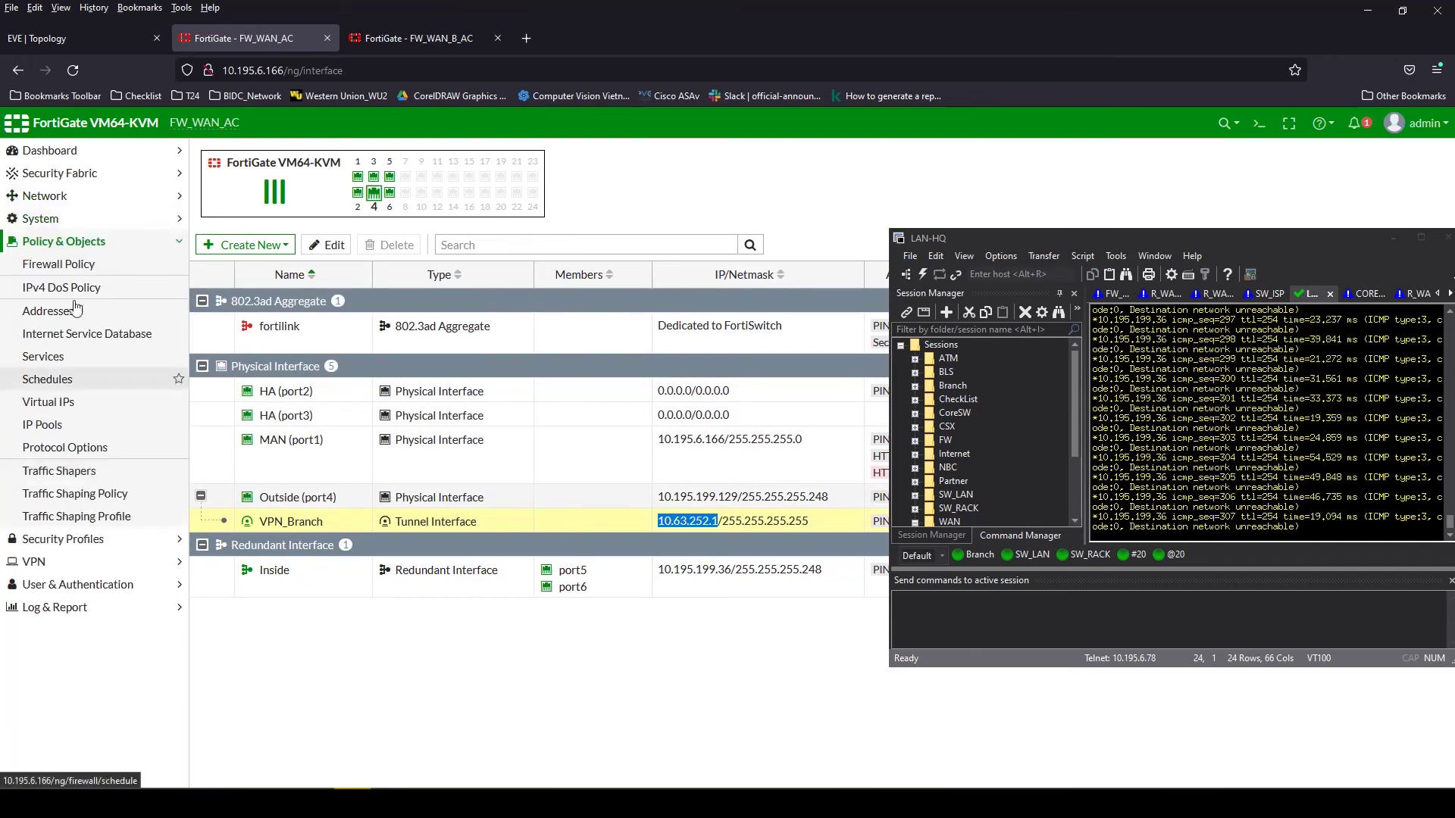
left_click(45, 196)
left_click(58, 433)
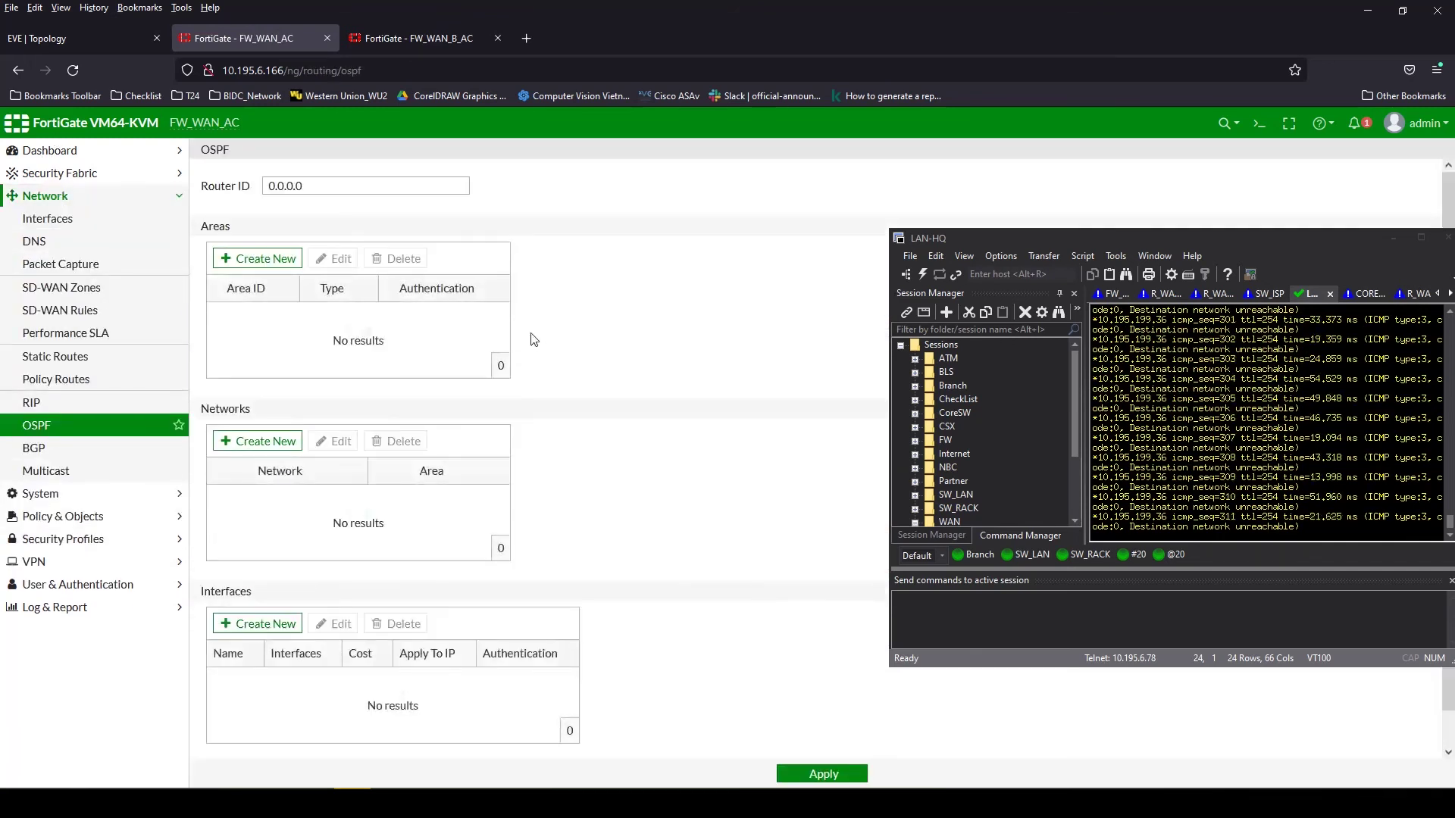
left_click(254, 258)
left_click_drag(980, 237, 956, 302)
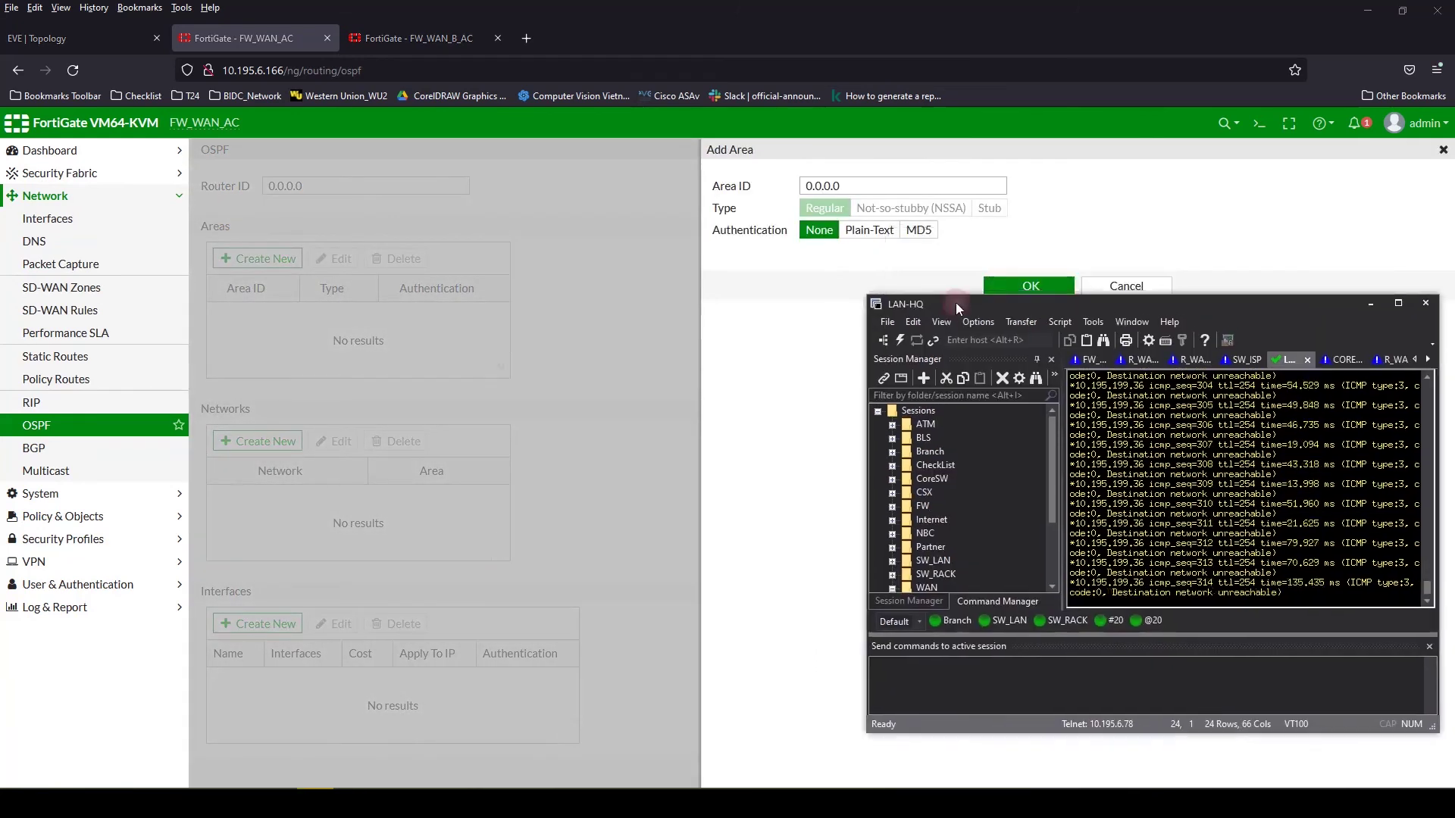
left_click(1023, 285)
left_click_drag(1062, 300, 1067, 372)
Add network 10.63.252.0/24 to area 0.0.0.0
left_click(258, 441)
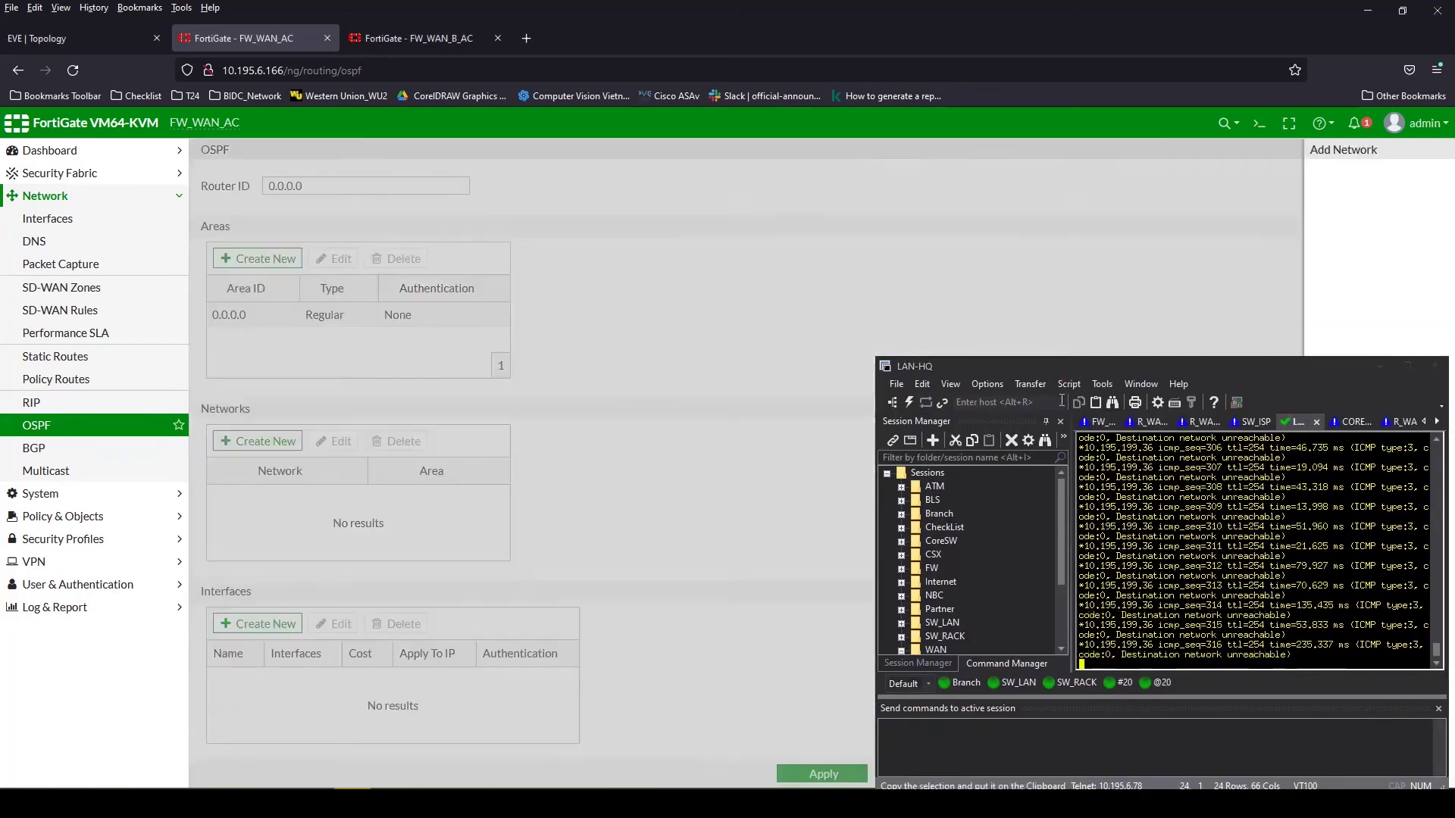
left_click(827, 192)
left_click(815, 237)
double_click(821, 207)
type("10.63.252.0")
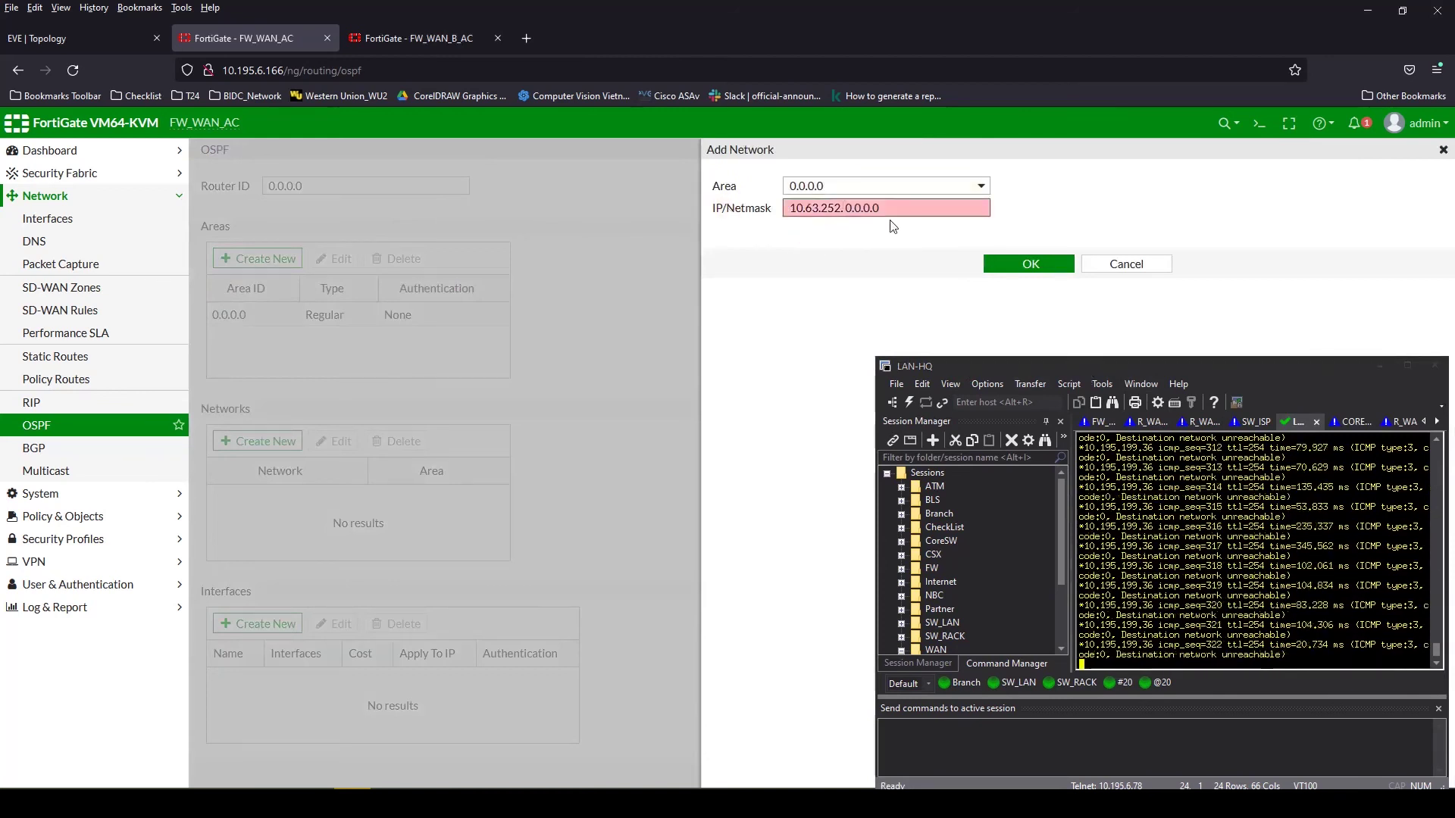
double_click(851, 208)
type("/24")
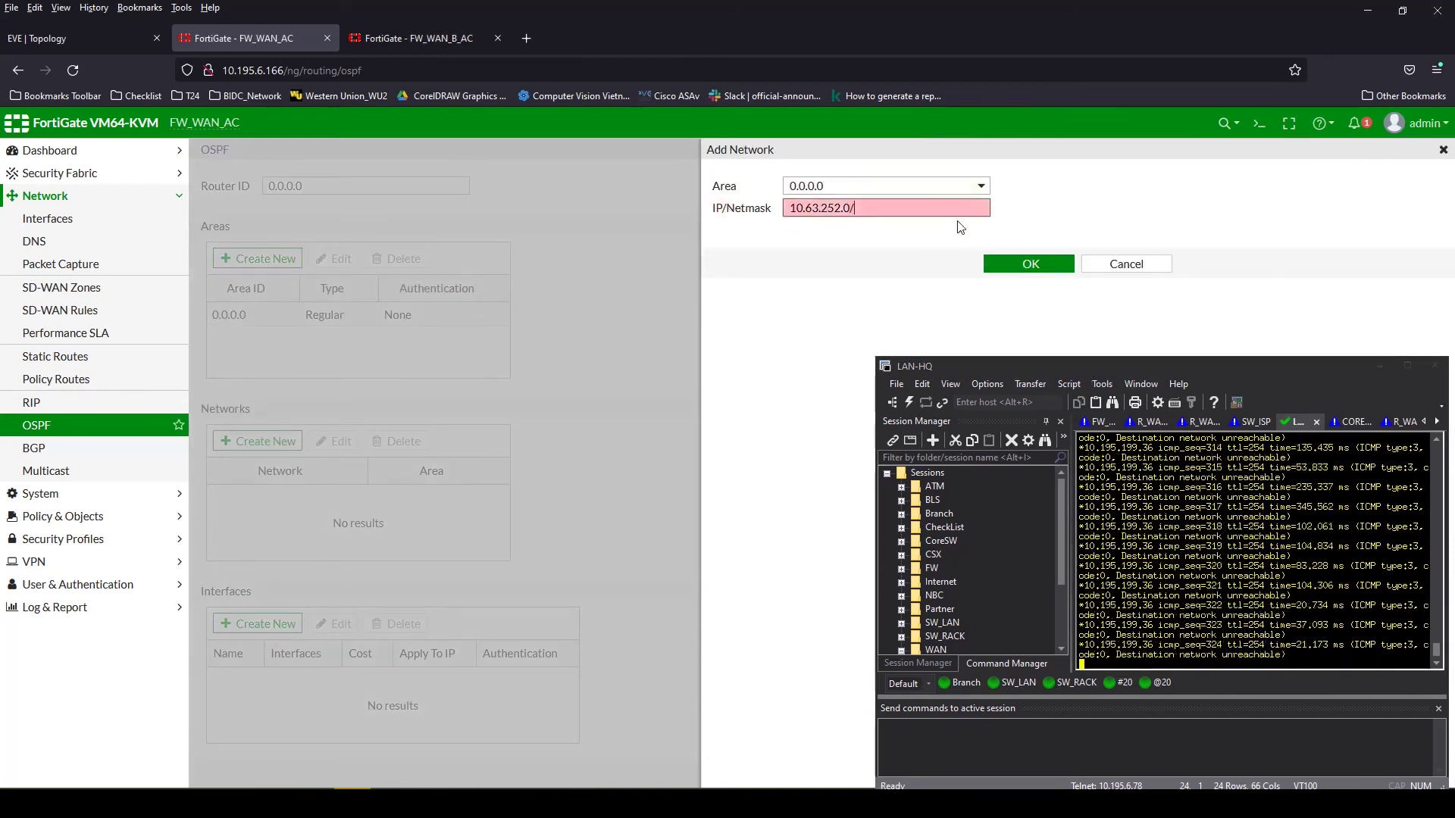
left_click(1035, 262)
Add an OSPF interface named VPN on VPN_Branch
scroll(394, 531, "down", 1)
left_click(257, 587)
left_click(833, 187)
type("VPN")
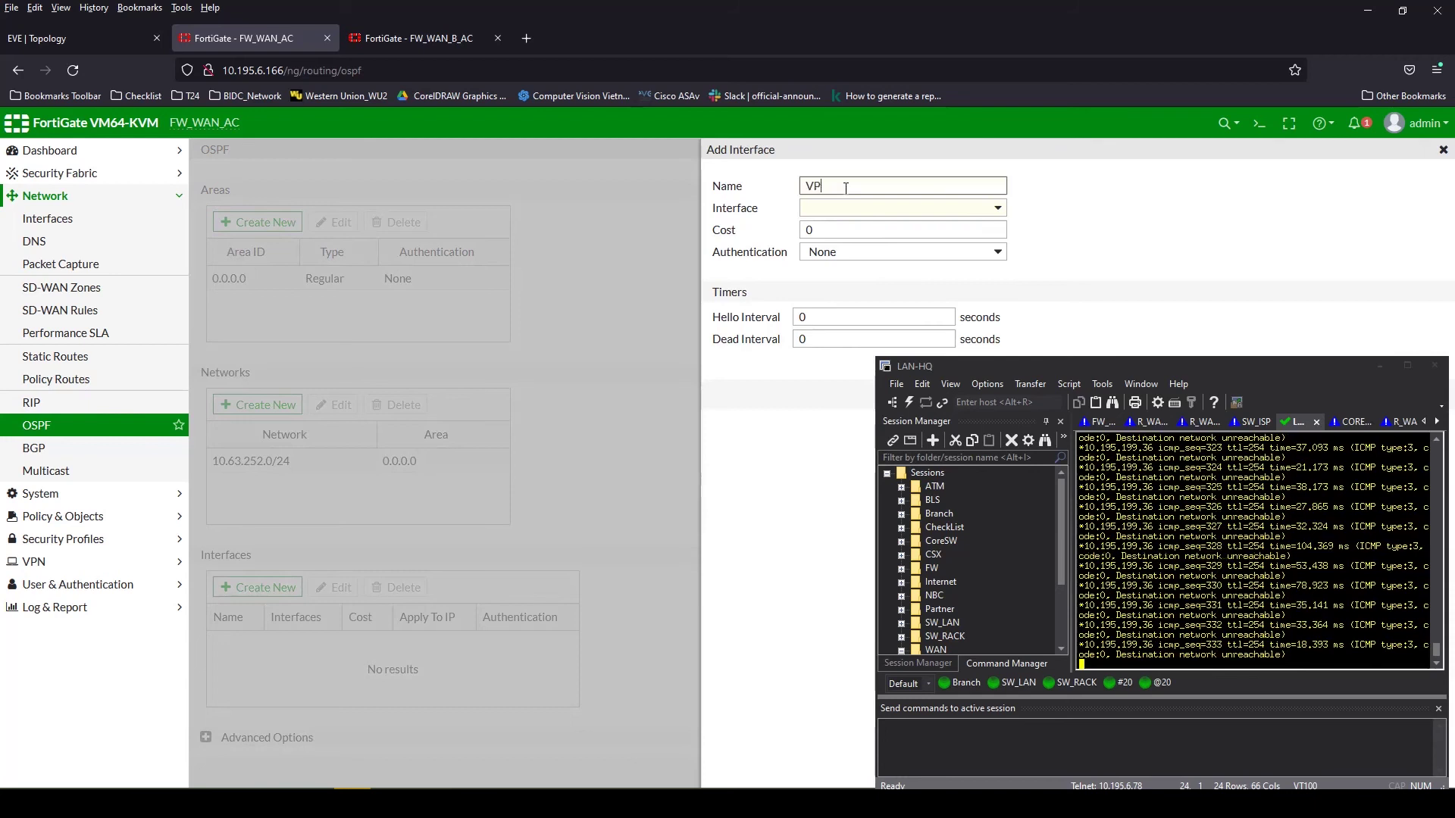
left_click(831, 212)
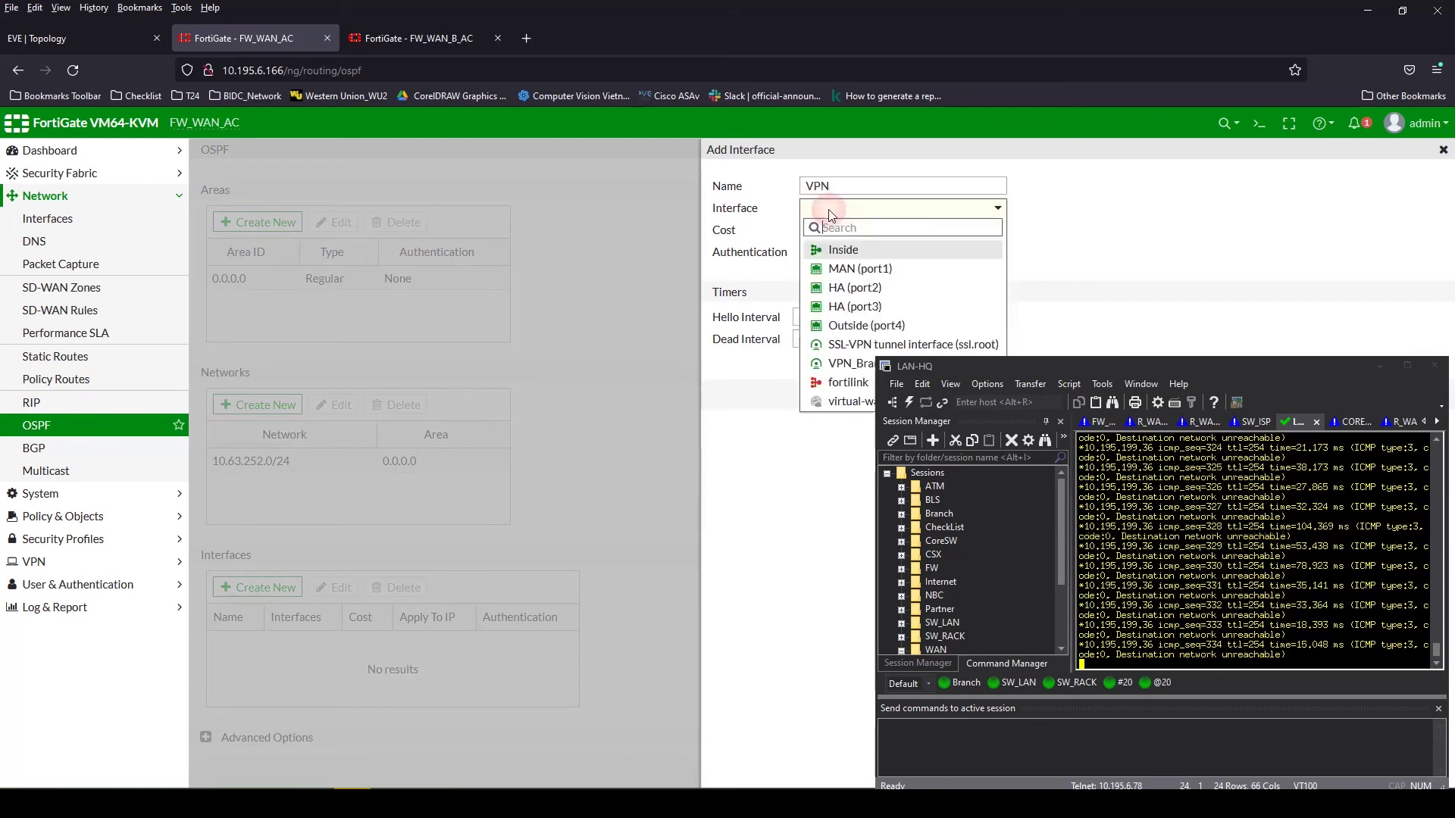
left_click(845, 363)
left_click_drag(1098, 366, 1131, 341)
left_click(1029, 395)
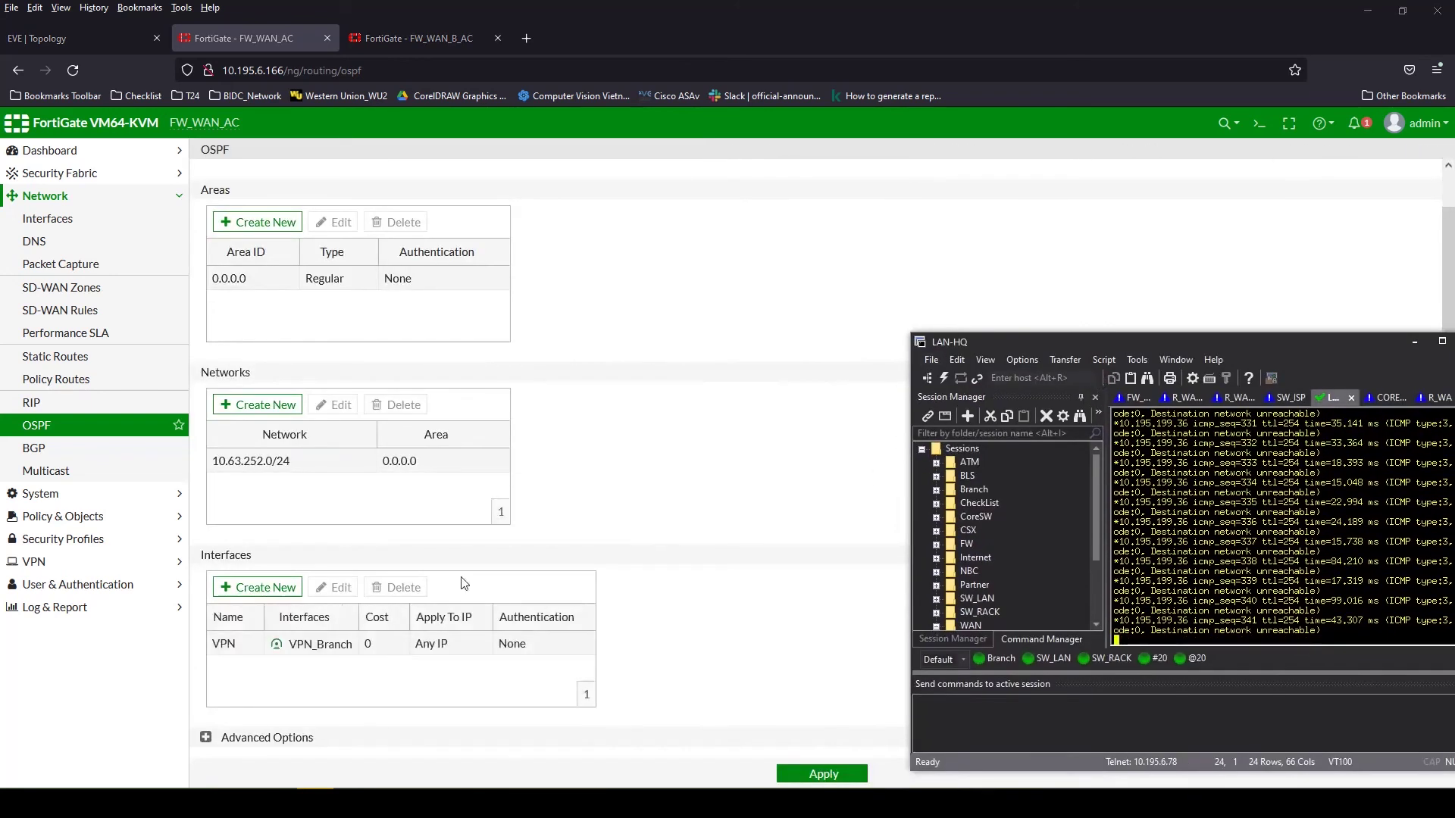
Enable redistribution of connected and static routes and apply the OSPF settings
scroll(489, 701, "down", 3)
left_click(268, 630)
left_click(267, 652)
left_click(809, 774)
left_click_drag(1092, 345, 1040, 256)
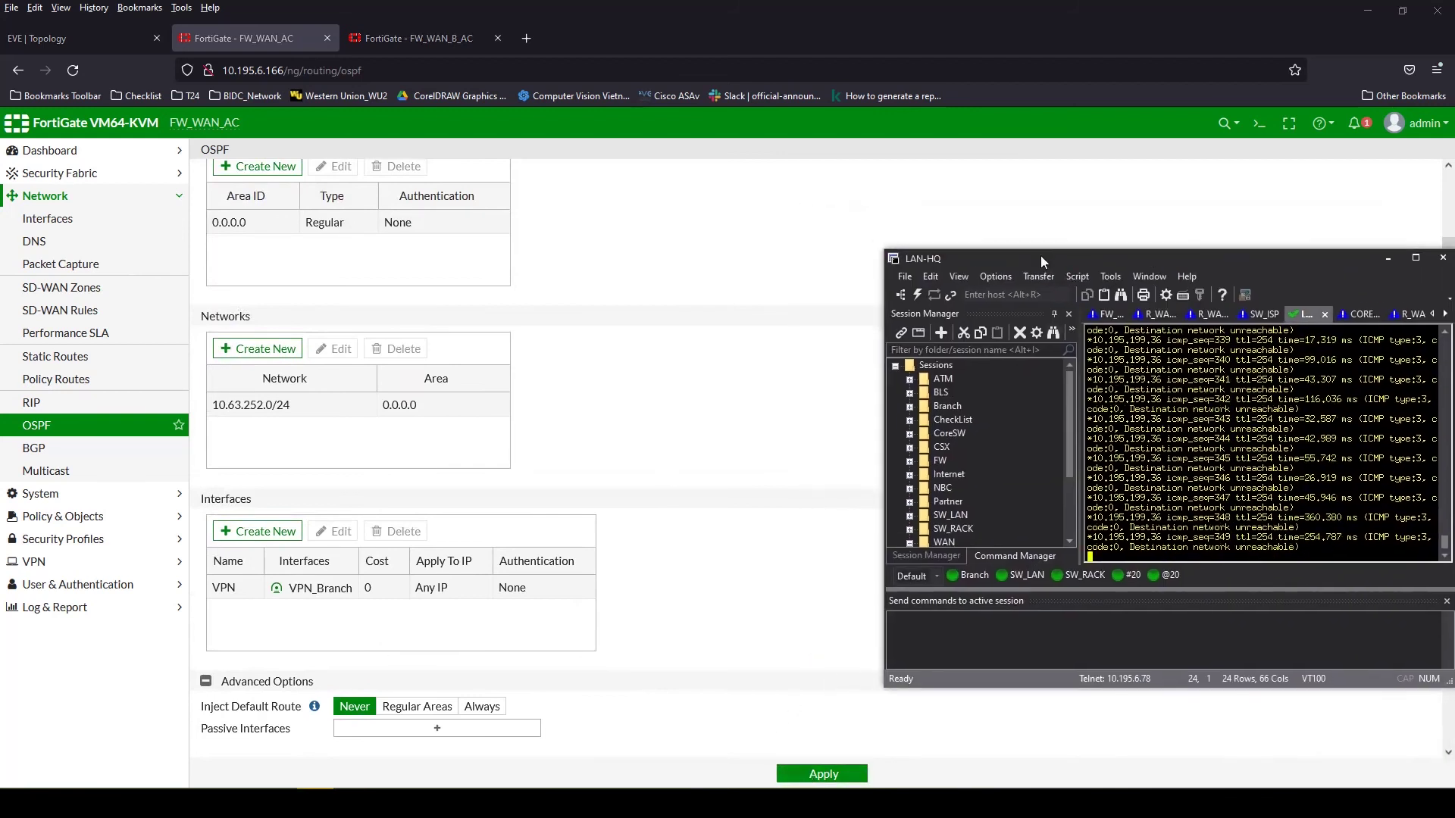
left_click(1260, 125)
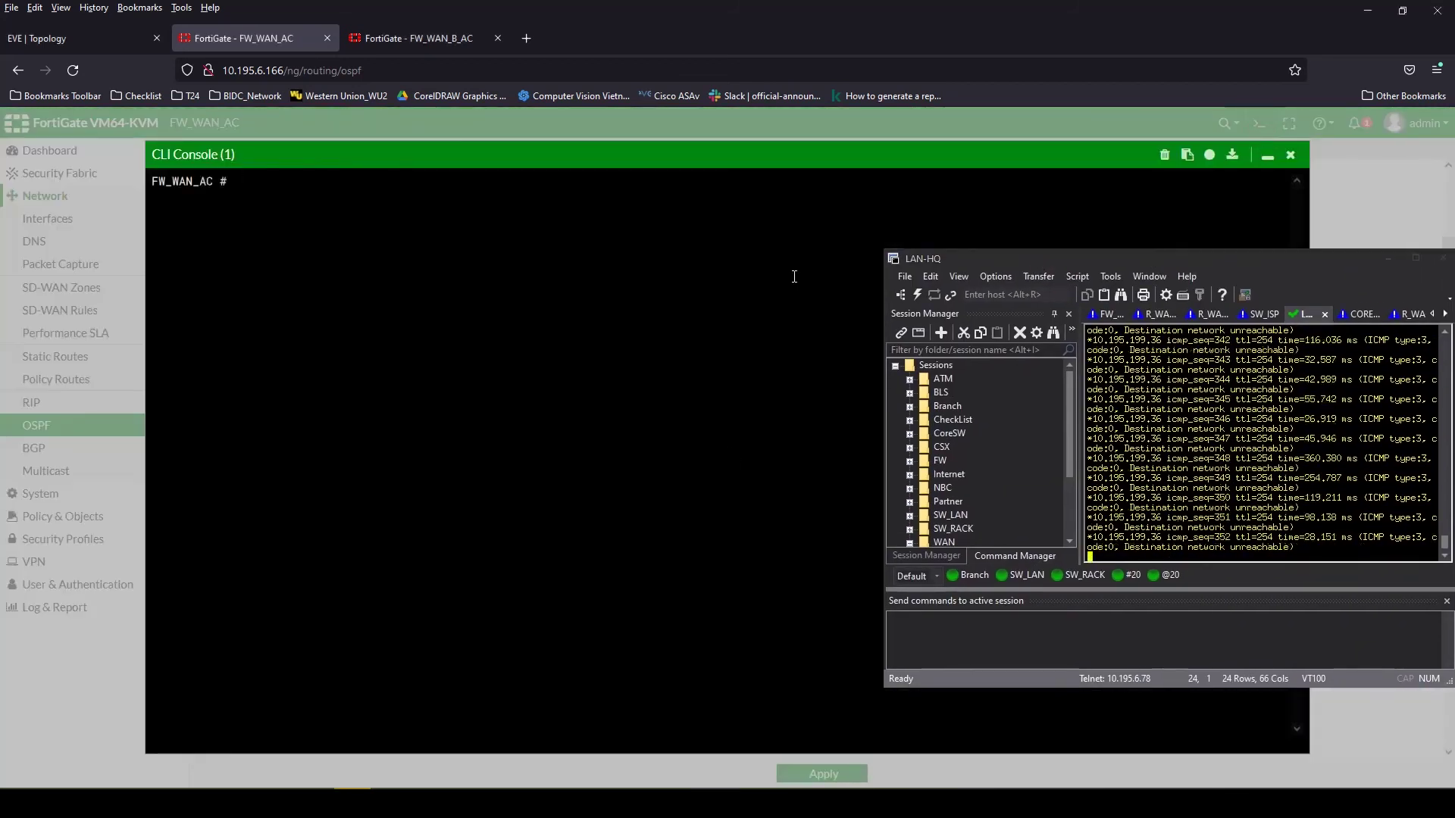
type("get router info os databasene")
key("Return")
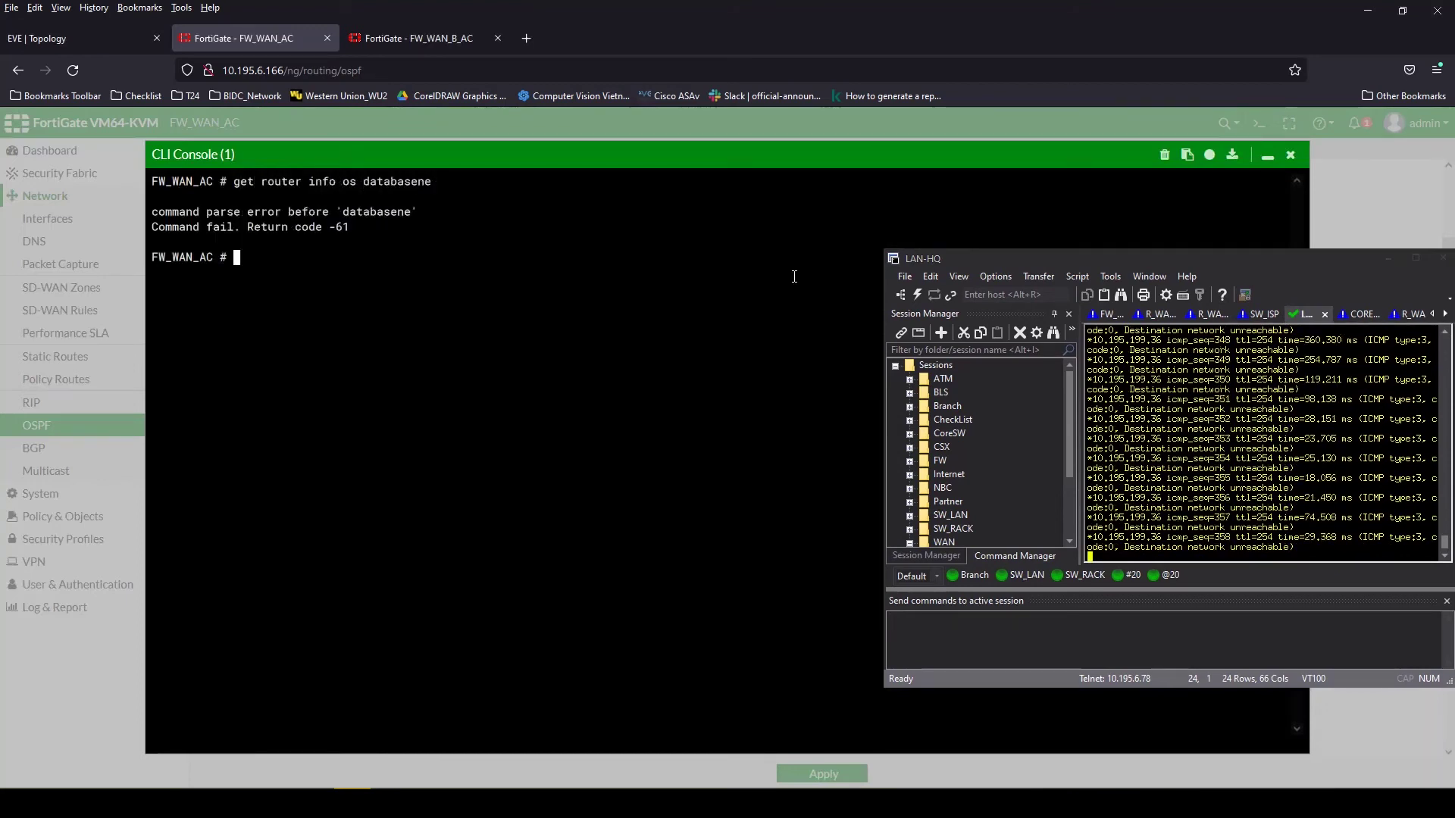
key("Up")
key("BackSpace")
key("BackSpace")
key("BackSpace")
key("BackSpace")
key("BackSpace")
key("BackSpace")
key("BackSpace")
key("BackSpace")
key("BackSpace")
key("BackSpace")
key("BackSpace")
key("BackSpace")
key("BackSpace")
type("fo")
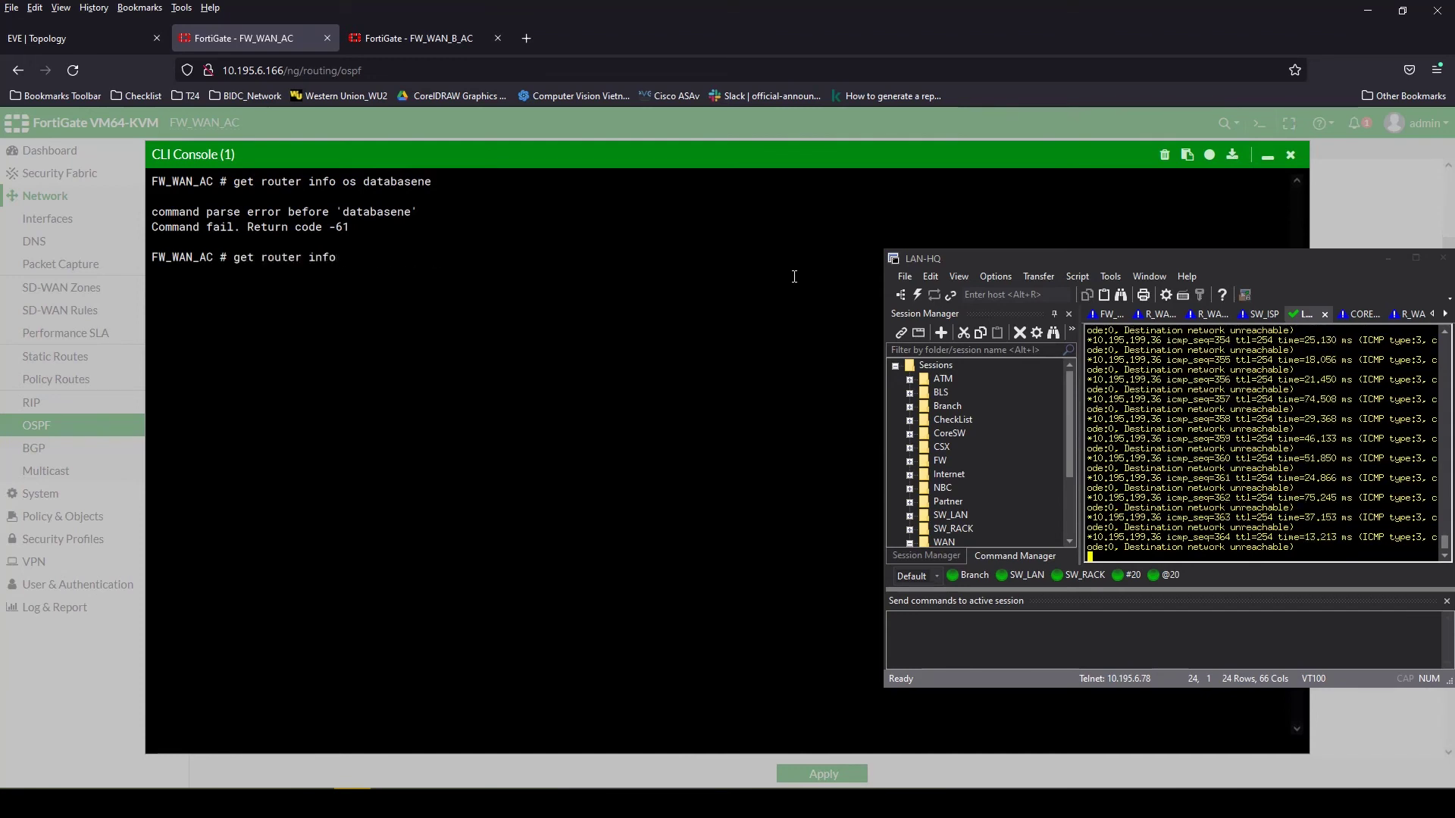
type(" ne")
key("Return")
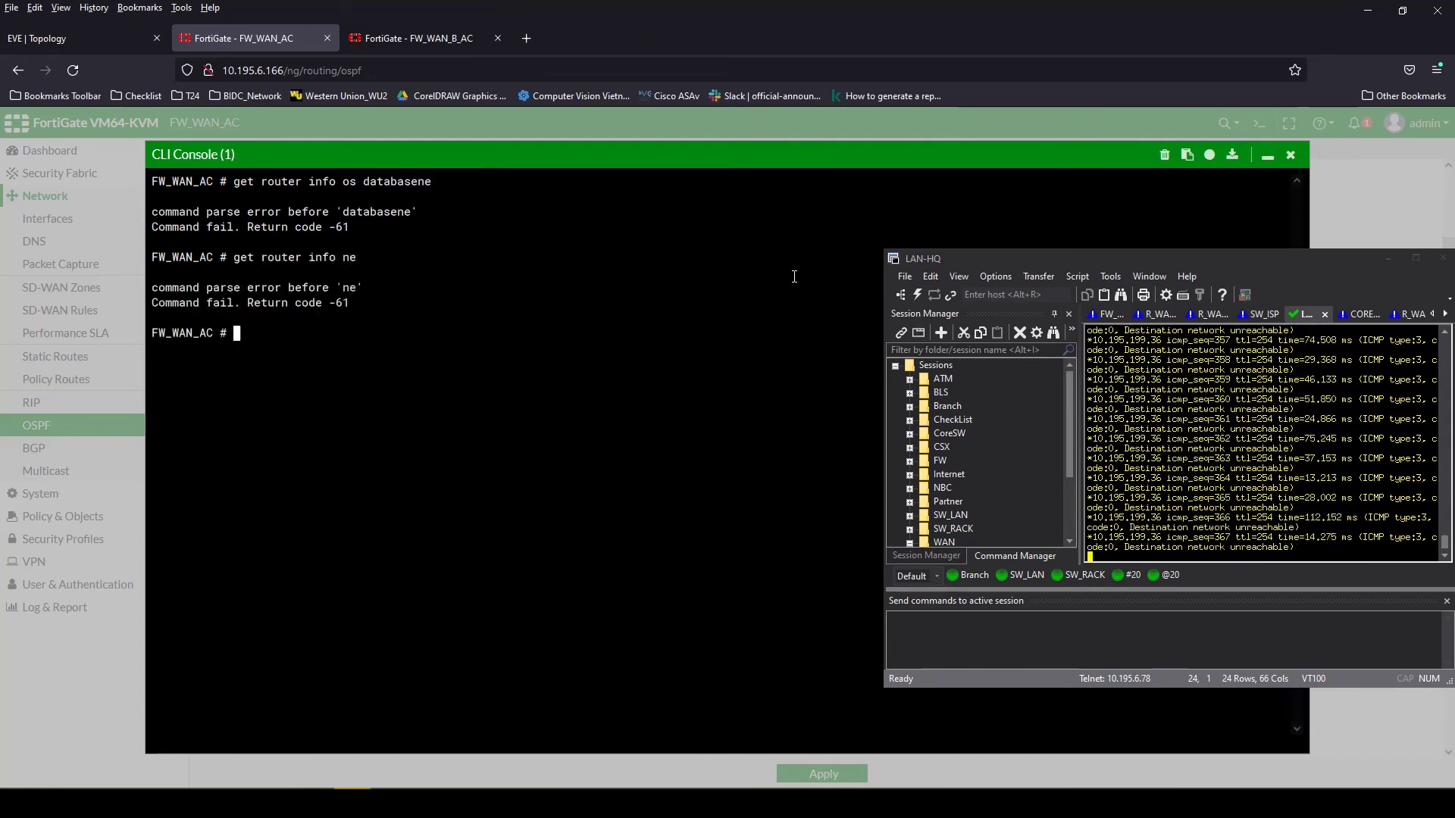
type("get rou")
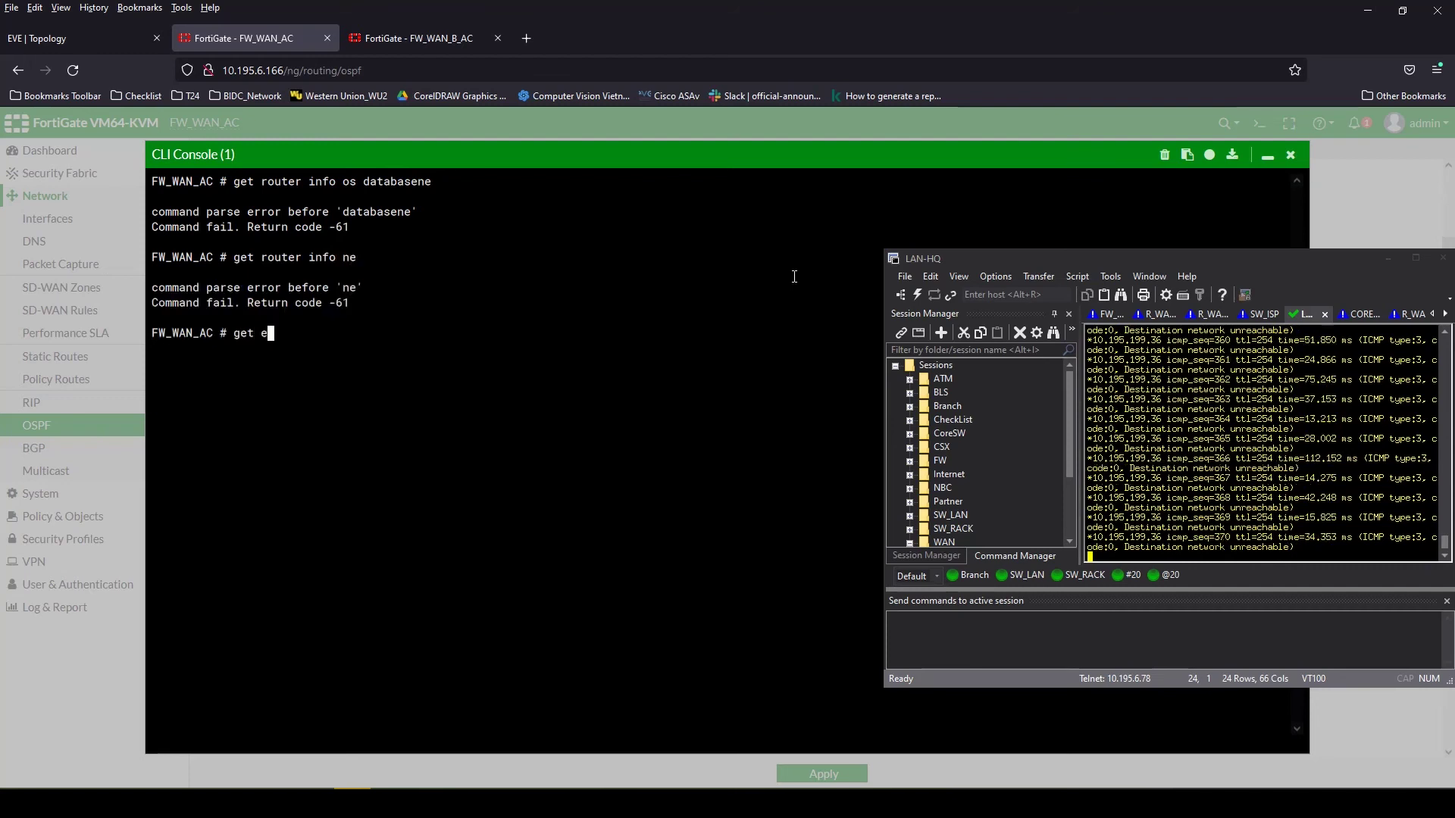
type("ter info ps")
key("BackSpace")
key("BackSpace")
key("BackSpace")
type("ospf  neighbor")
key("Return")
key("Up")
key("Return")
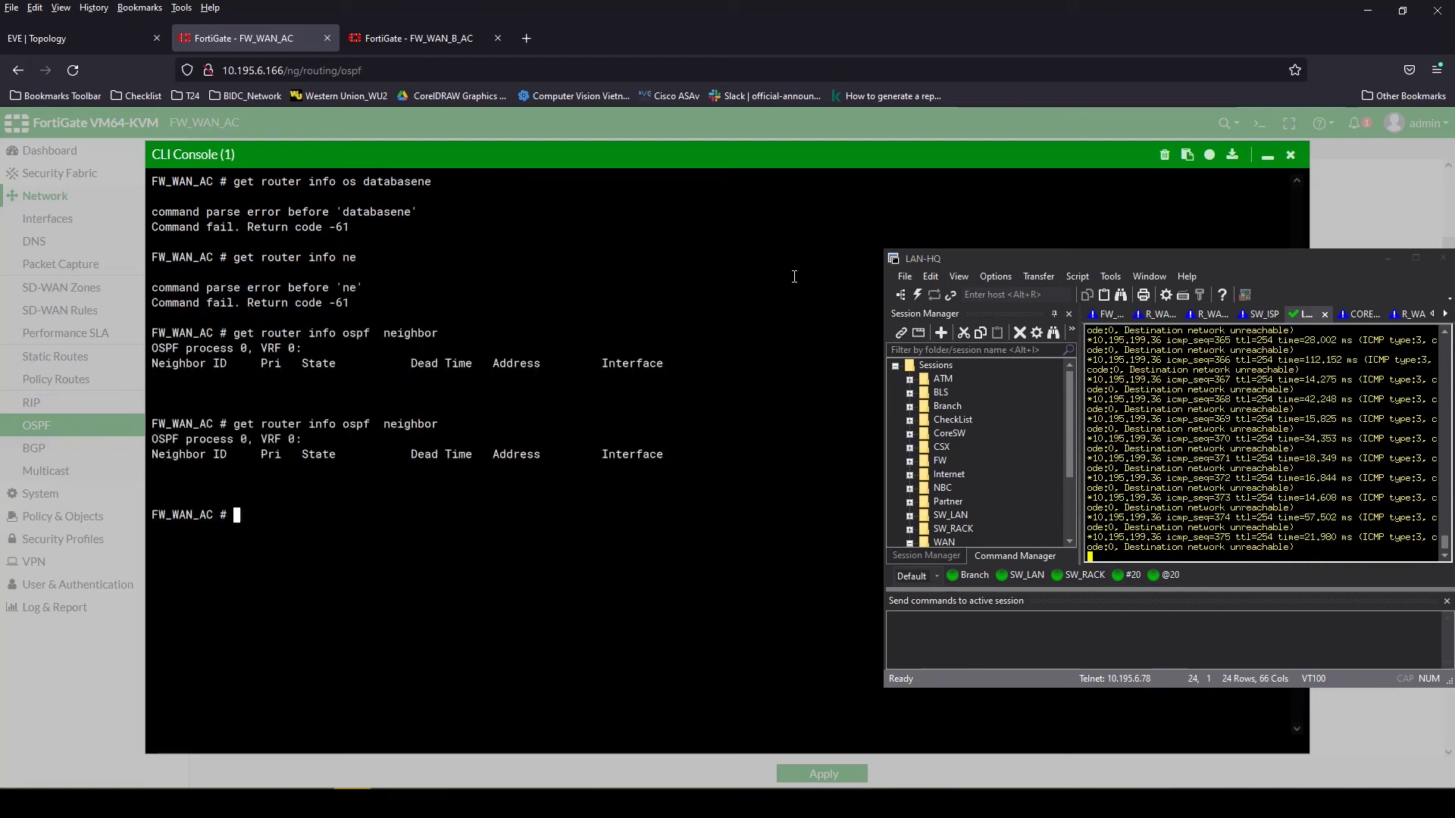
key("Up")
key("Return")
left_click(1389, 259)
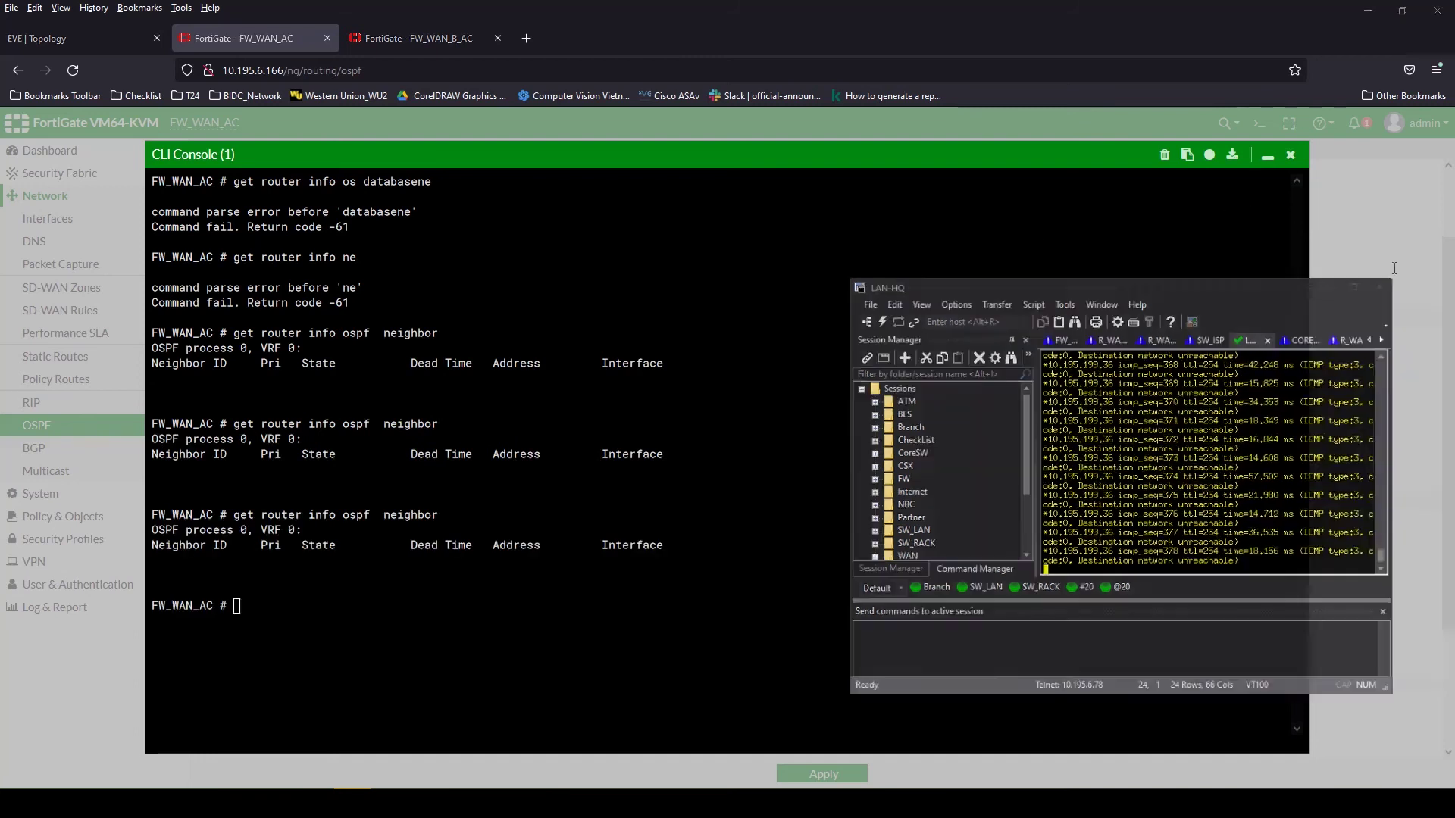
left_click(1290, 155)
scroll(690, 587, "down", 2)
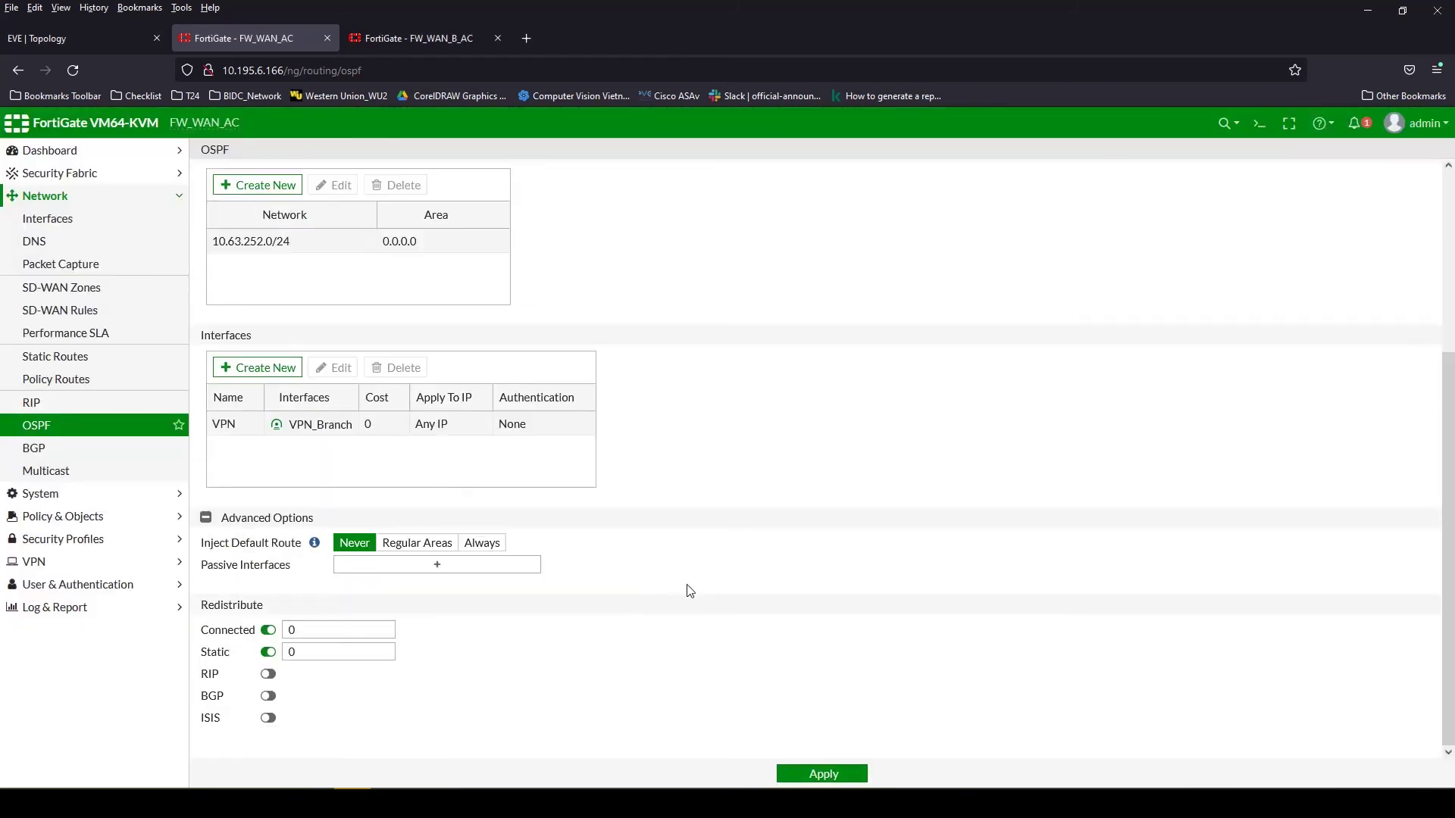
Apply FW_WAN_AC's OSPF settings and expand Outside (port4) in the Interfaces list
scroll(690, 591, "up", 3)
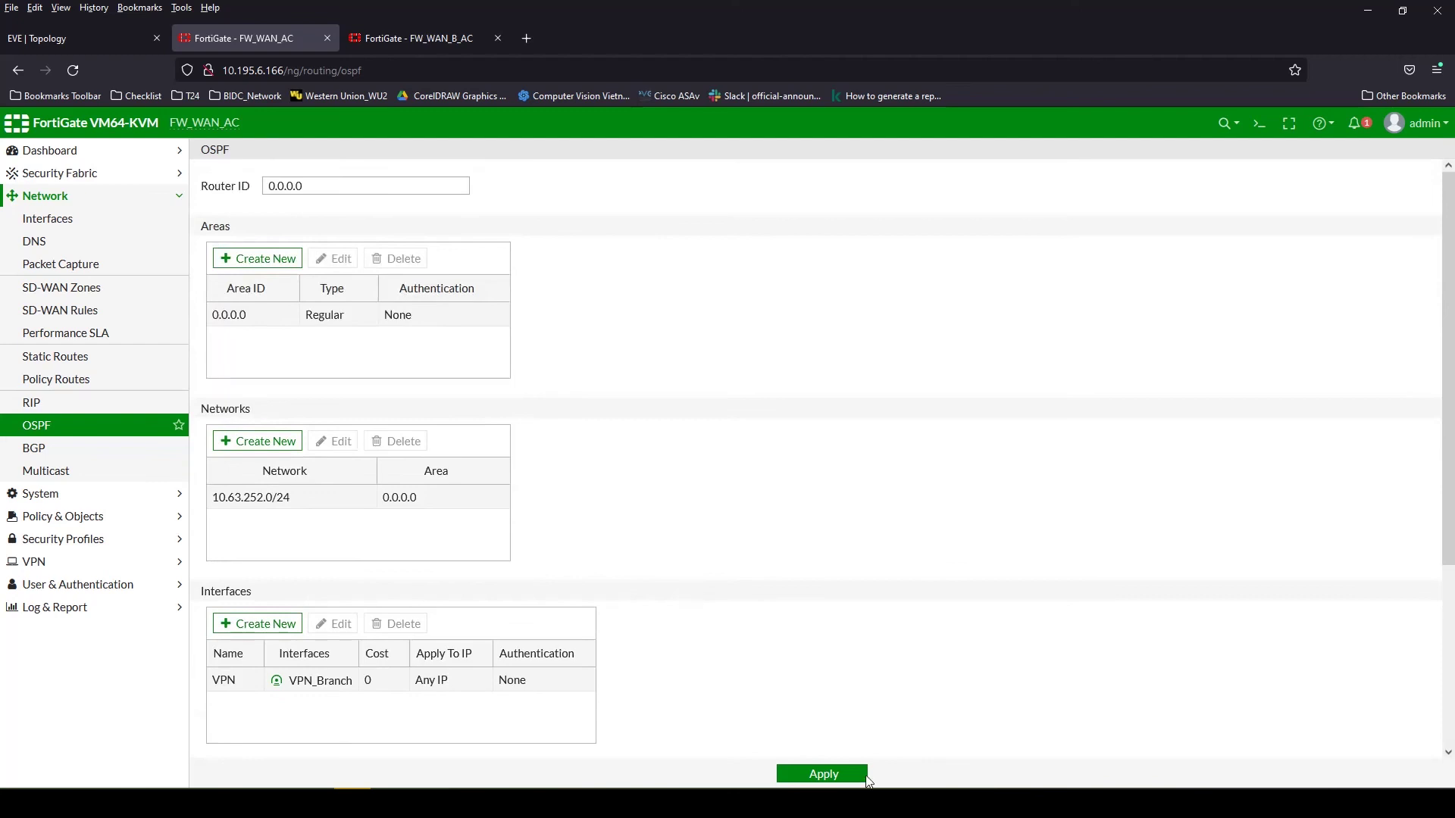
left_click(863, 776)
left_click(53, 219)
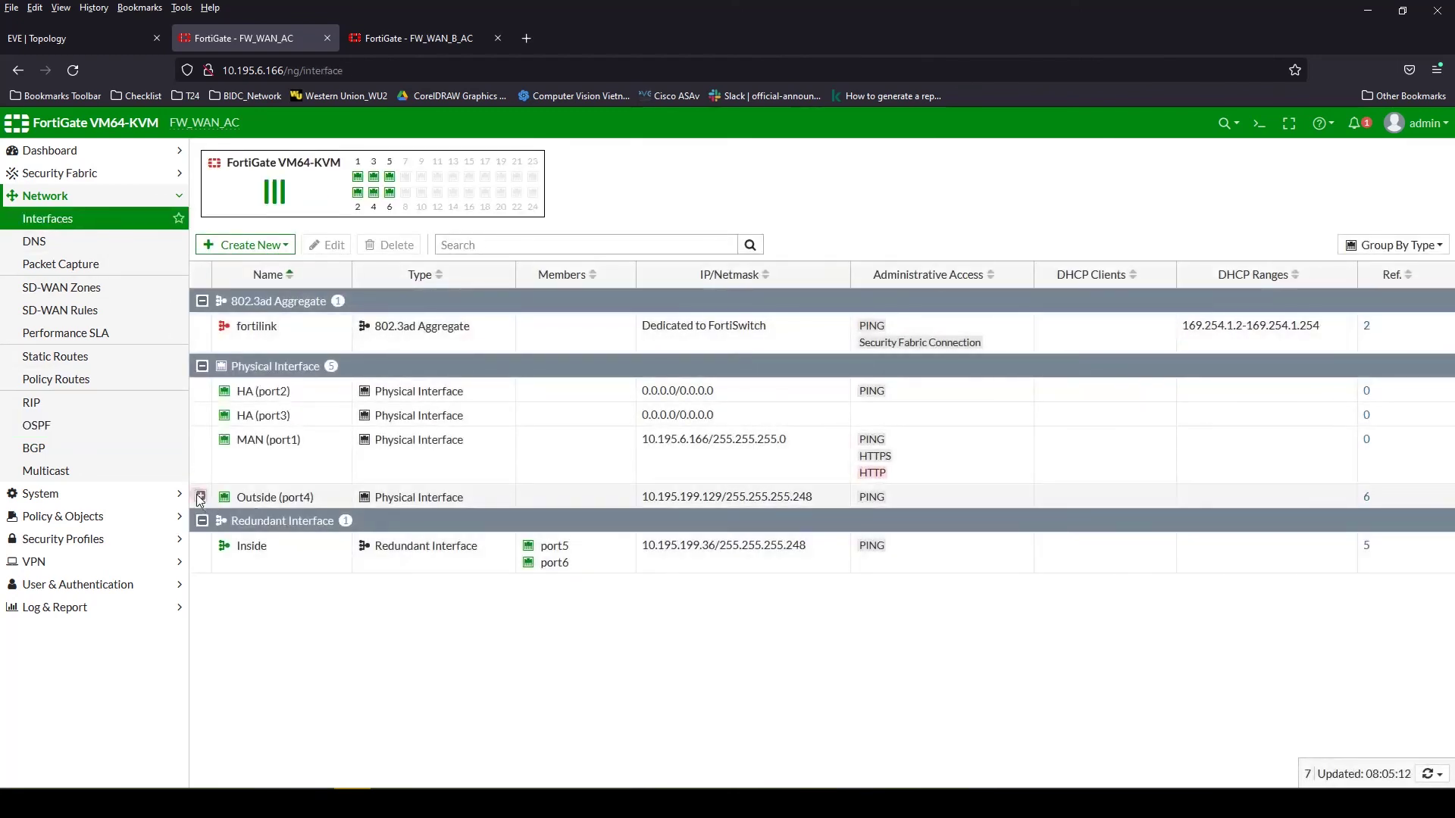
left_click(201, 497)
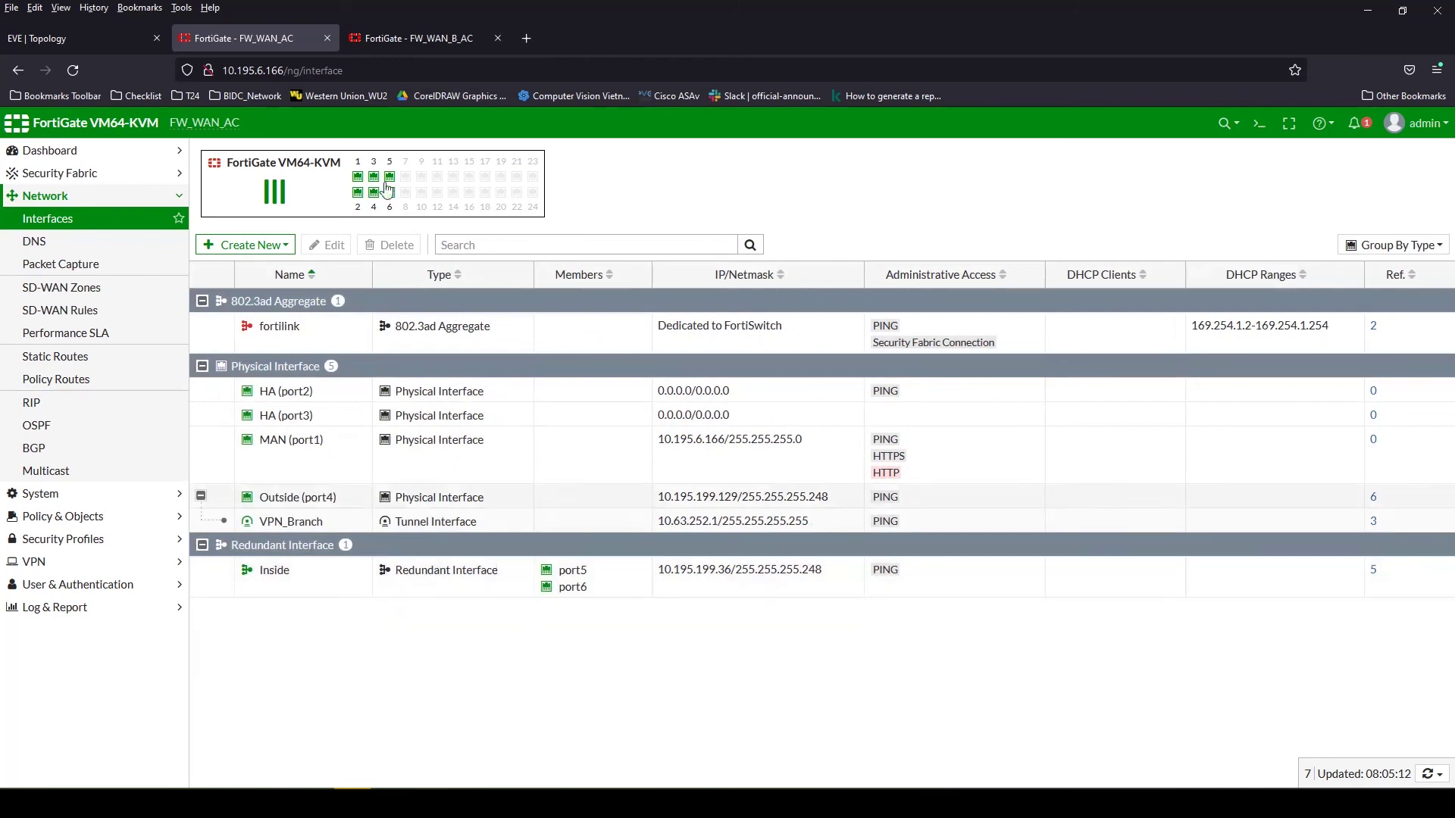
On FW_WAN_B_AC, show VPN_MKN and expand MFN (port3) to reveal VPN_MFN
left_click(395, 39)
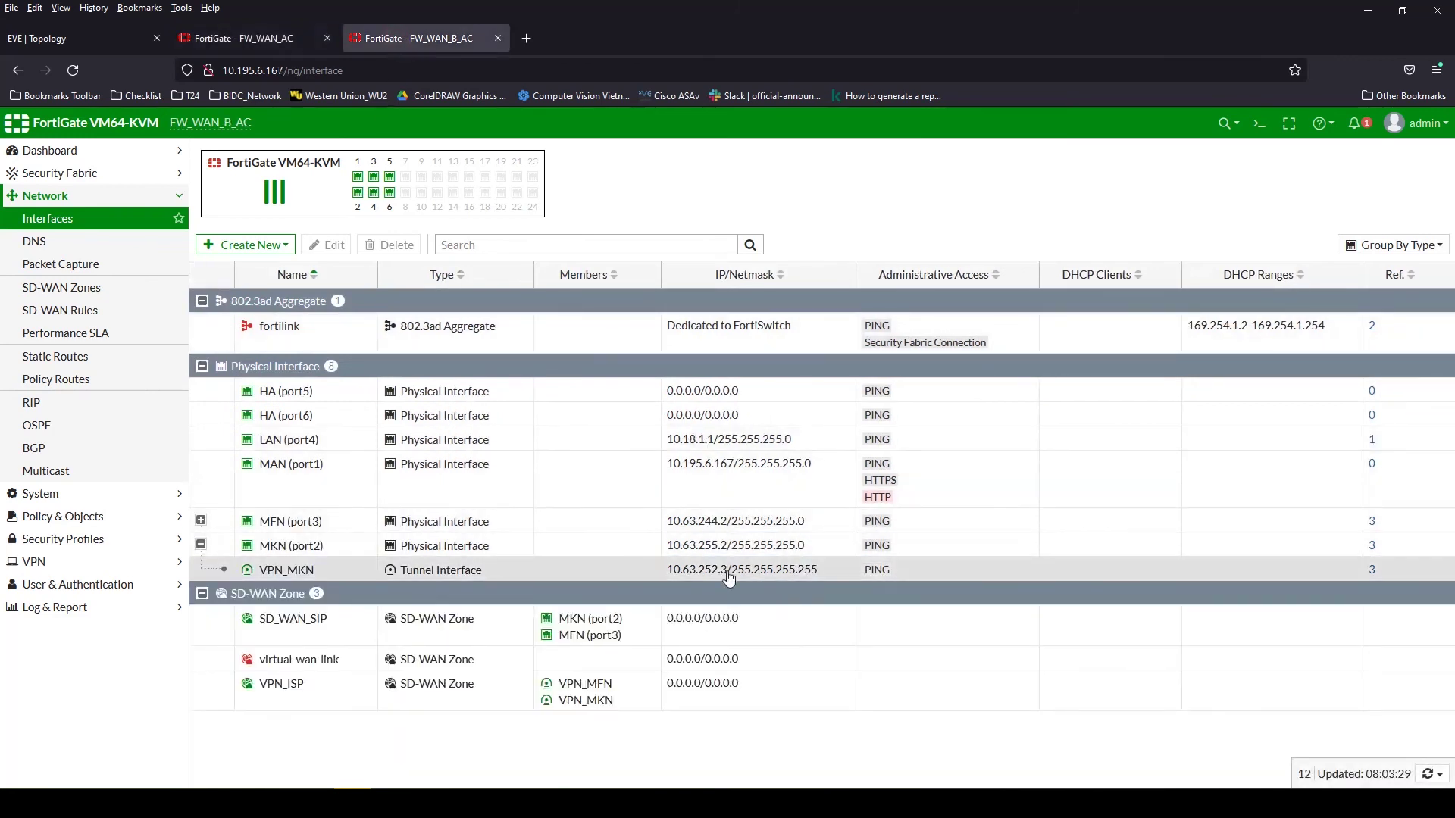
double_click(785, 575)
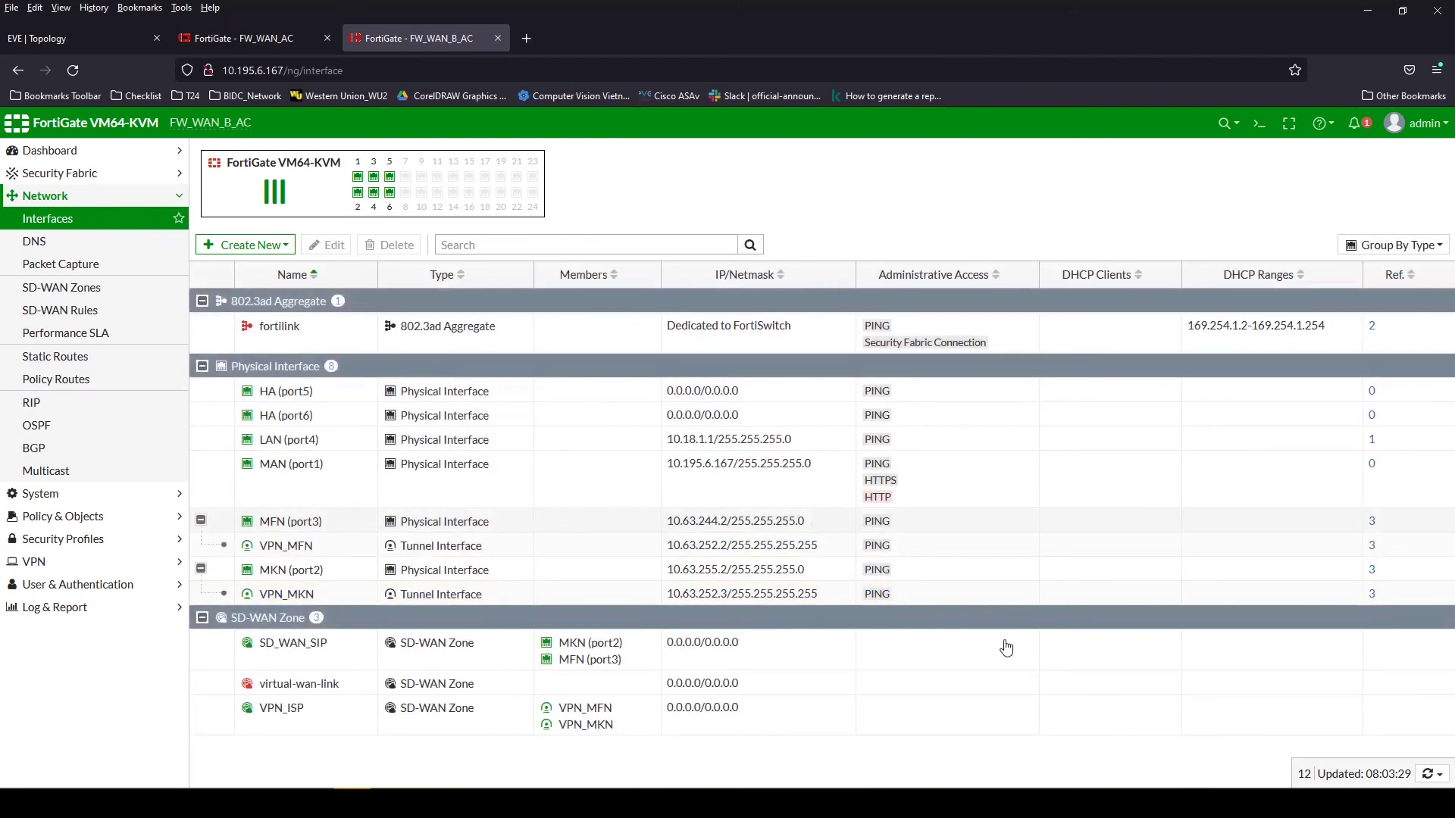
left_click(795, 546)
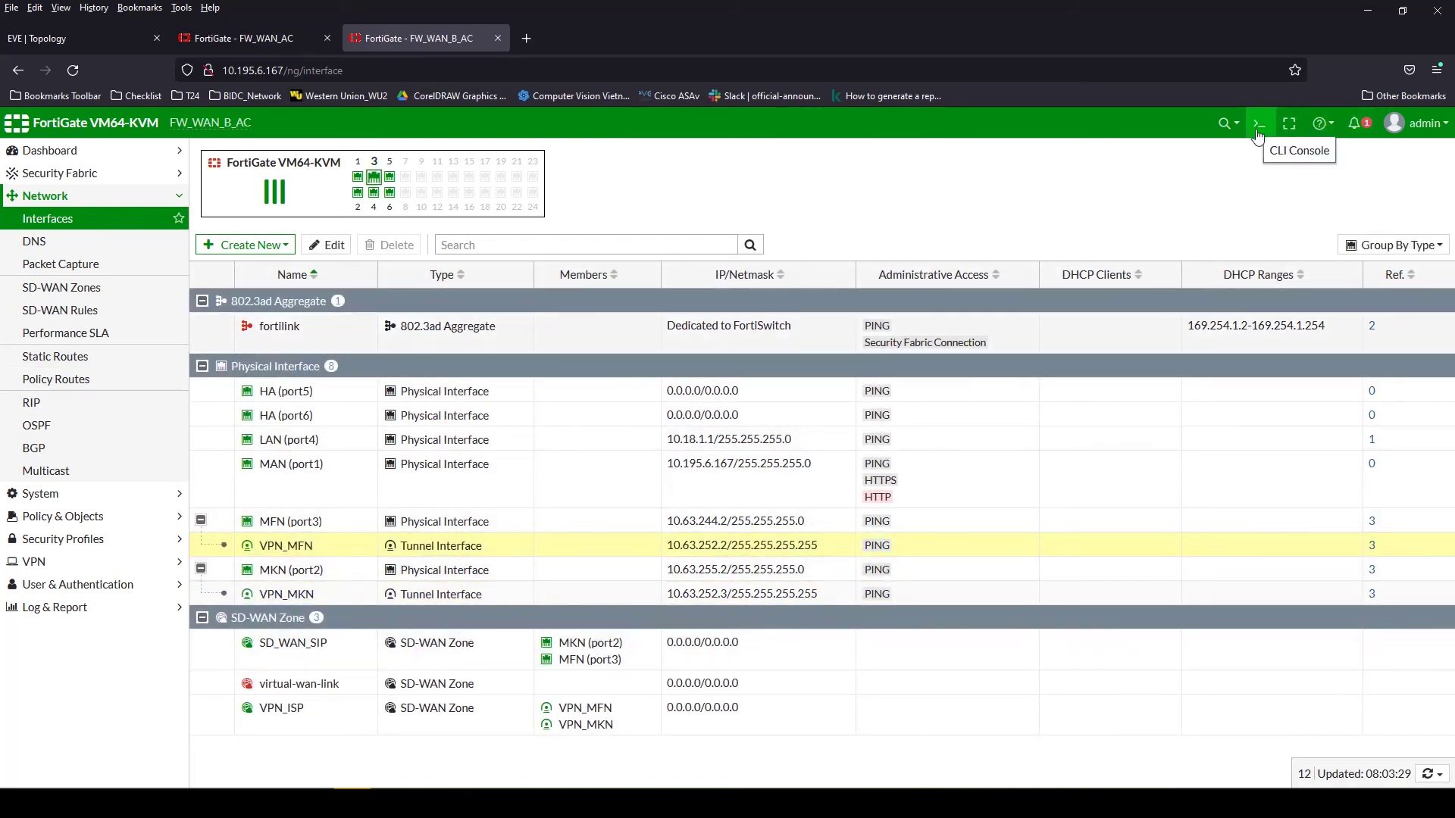
left_click(1262, 128)
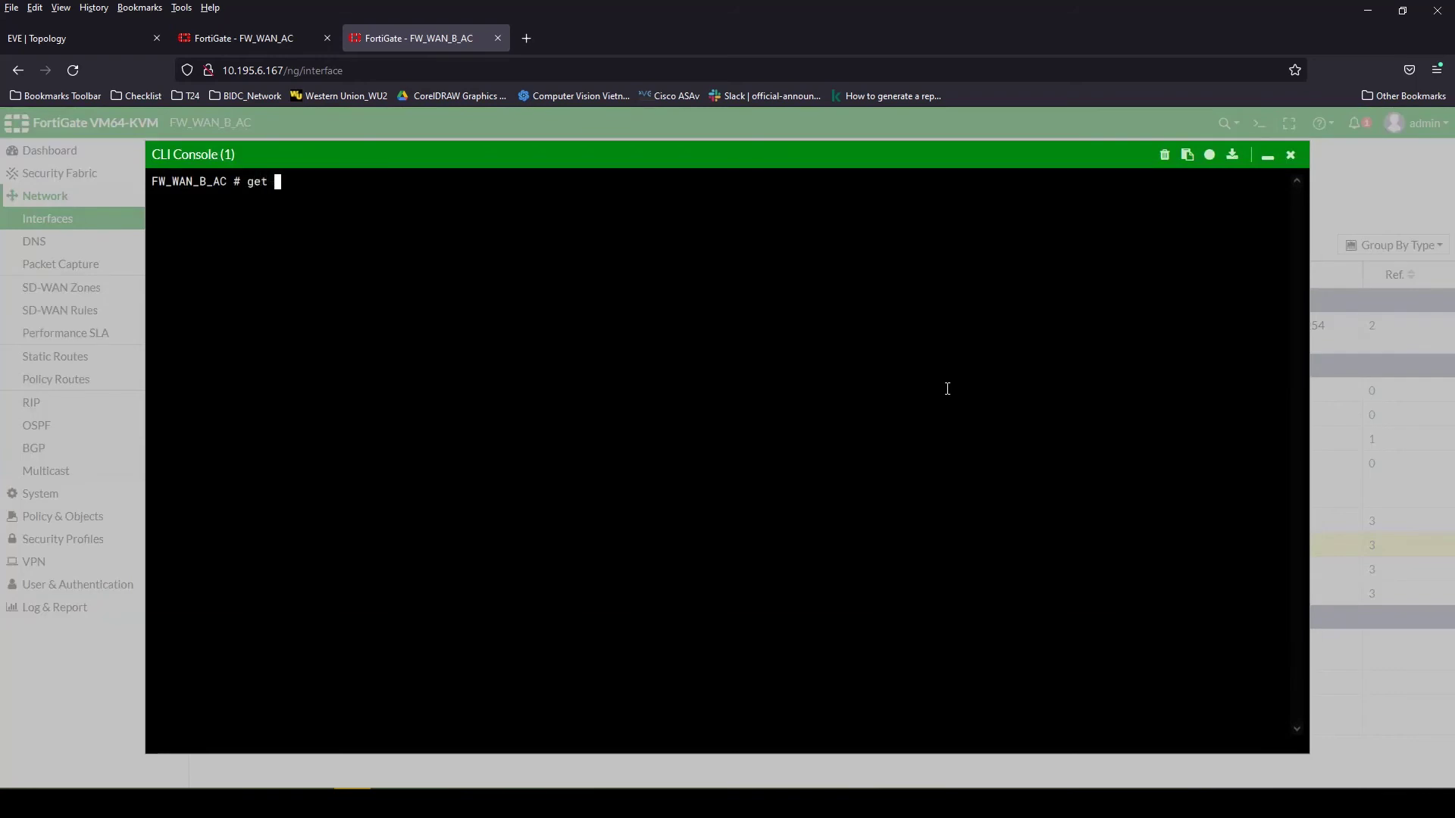
Run 'get router info ospf neighbor' on FW_WAN_B_AC, which shows no neighbors
type("get router info ospf  neighbor")
key("Return")
key("Up")
key("Return")
key("Up")
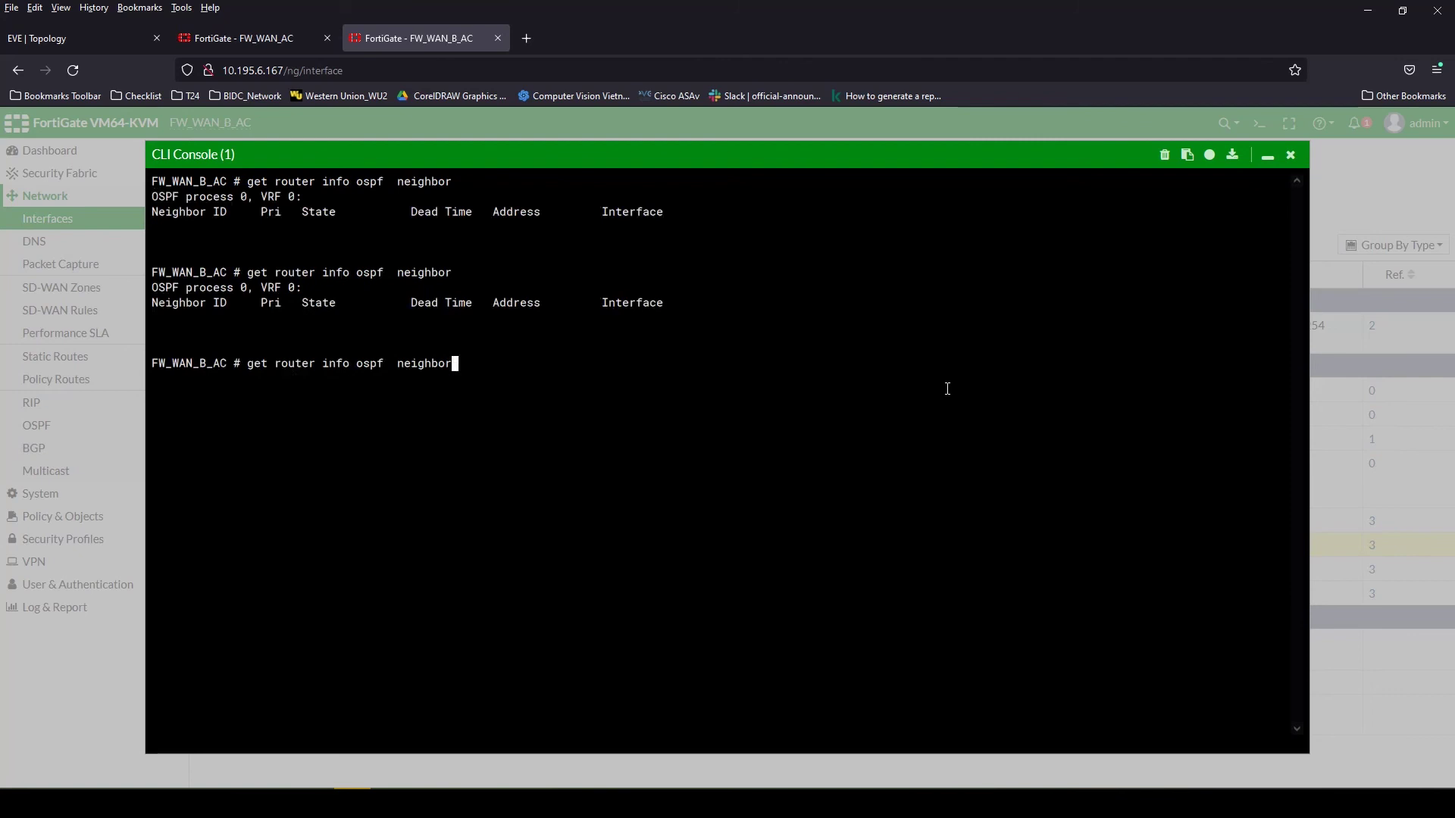
key("Return")
left_click(1289, 156)
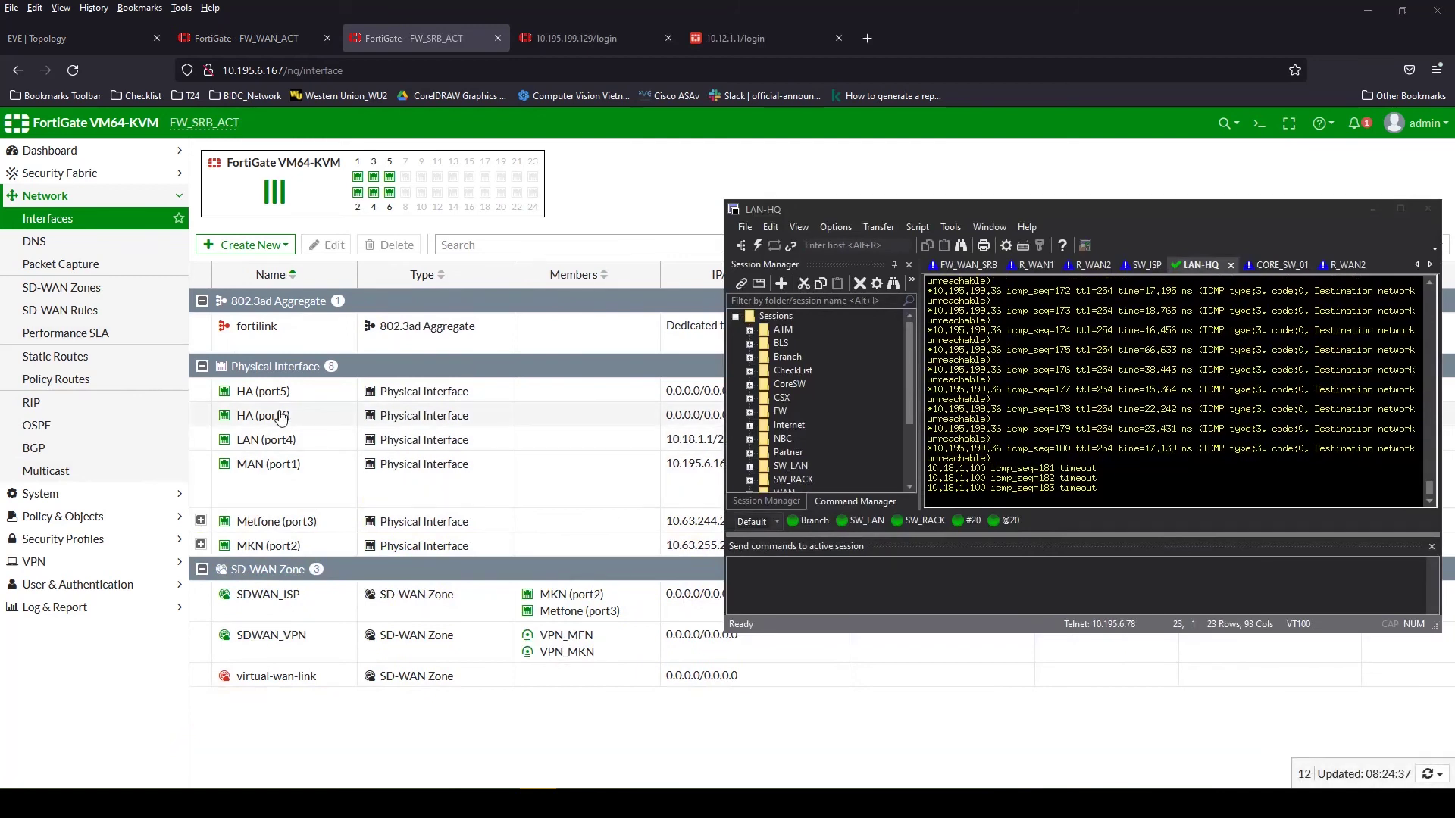
Rerun the OSPF neighbor query on FW_SRB_ACT, showing 10.63.252.1 Full over VPN_MFN
left_click_drag(908, 211, 924, 221)
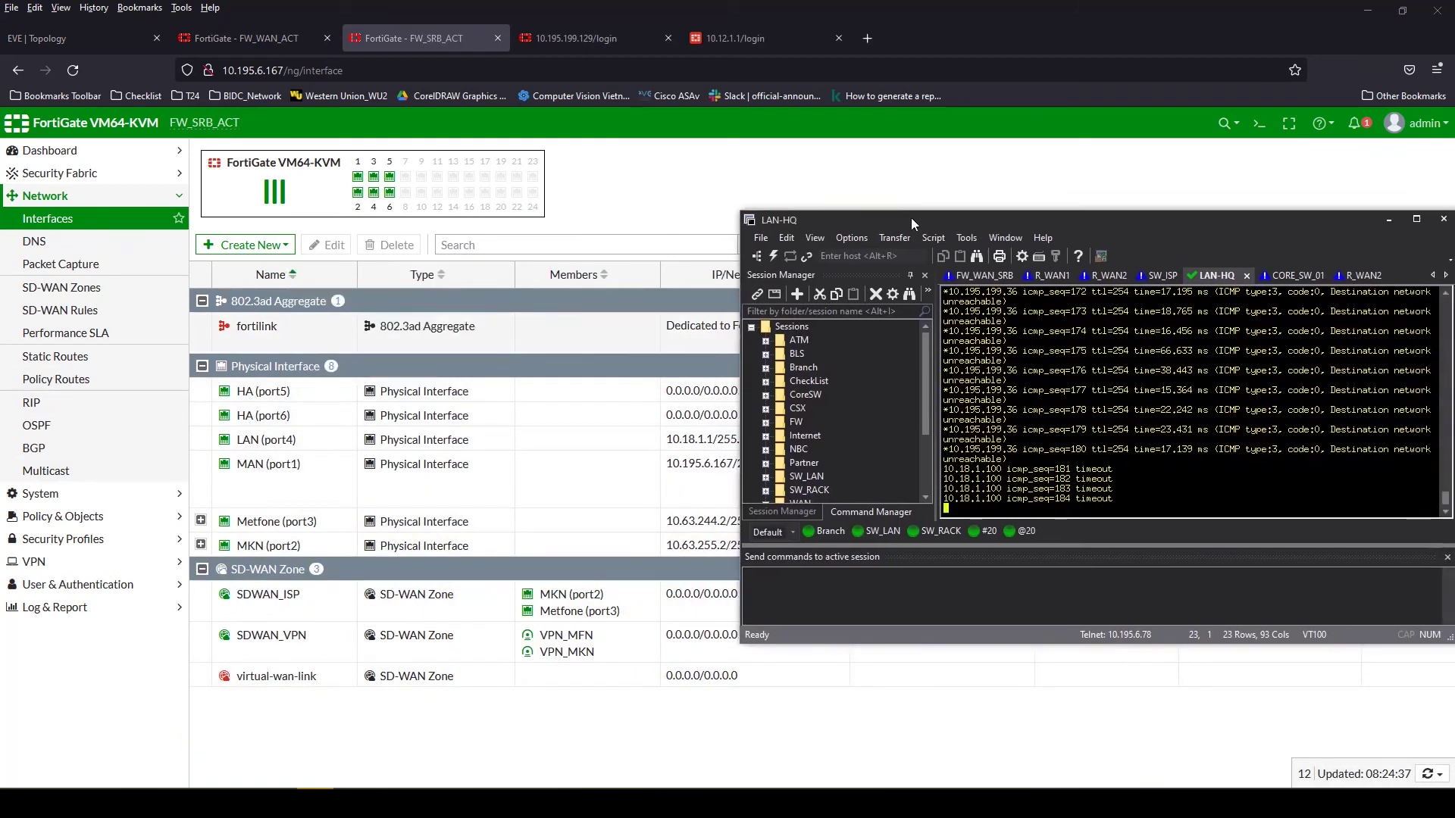
left_click(822, 238)
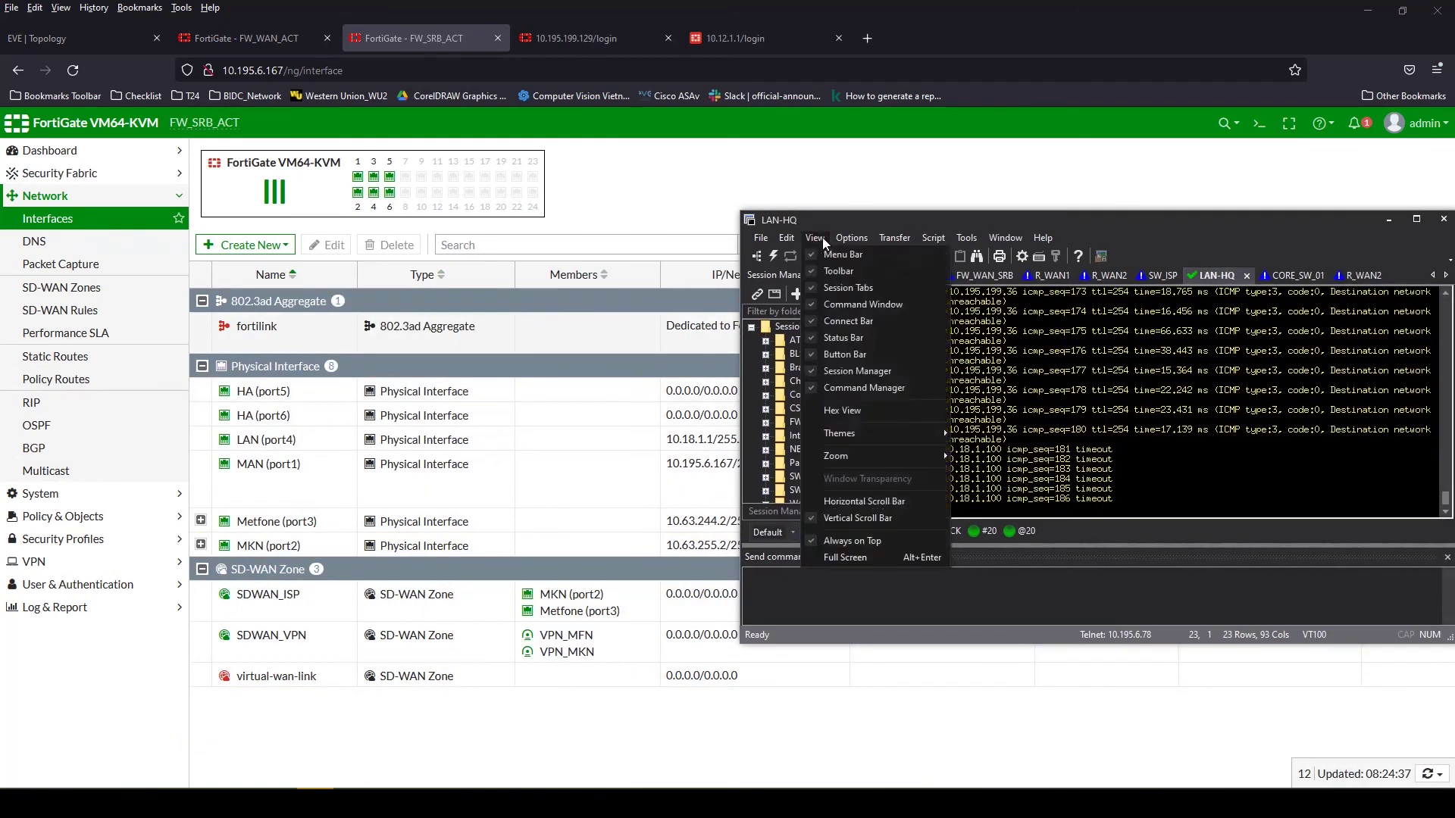
left_click(949, 223)
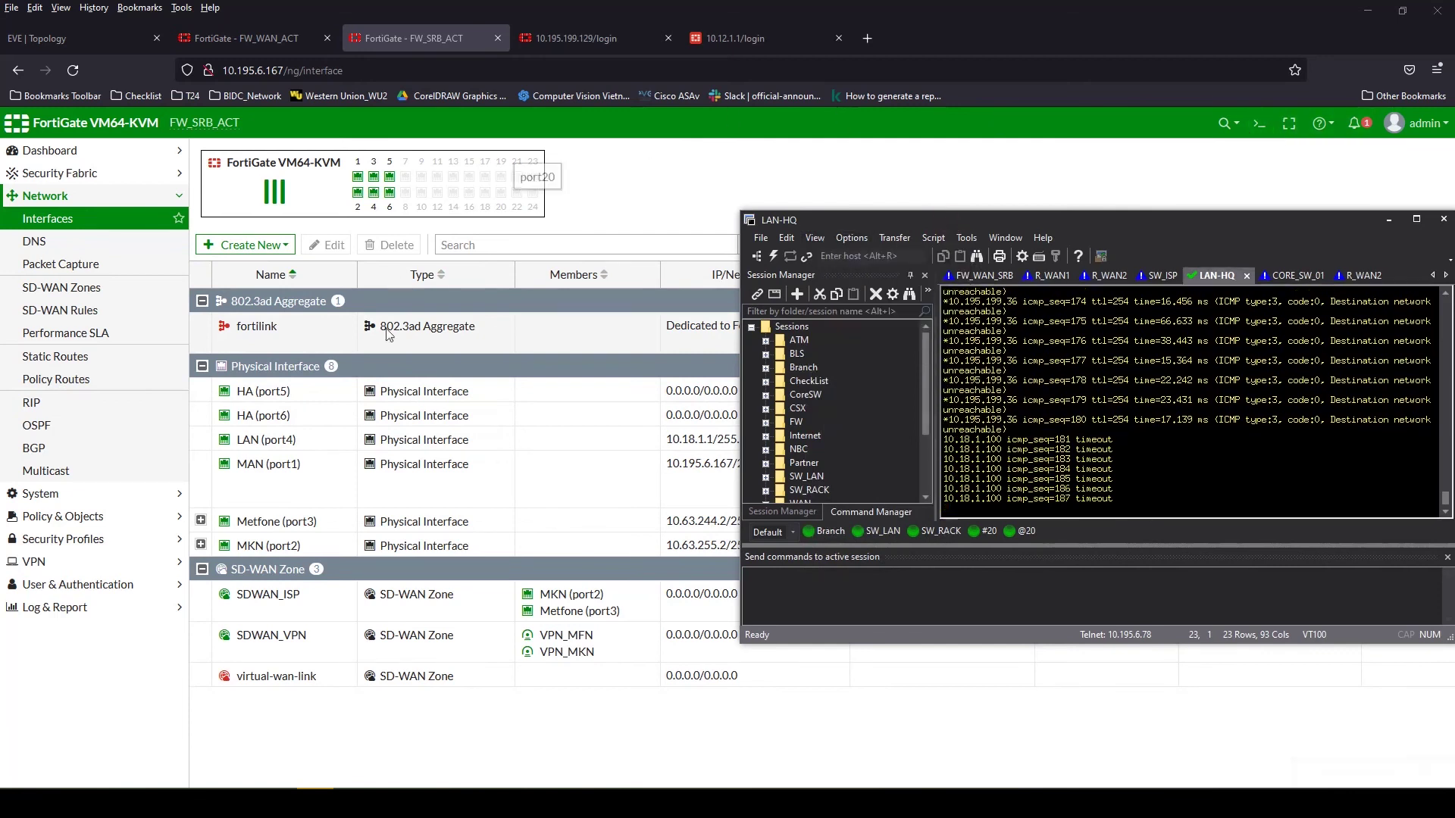
left_click(1258, 123)
left_click(407, 293)
type("get r")
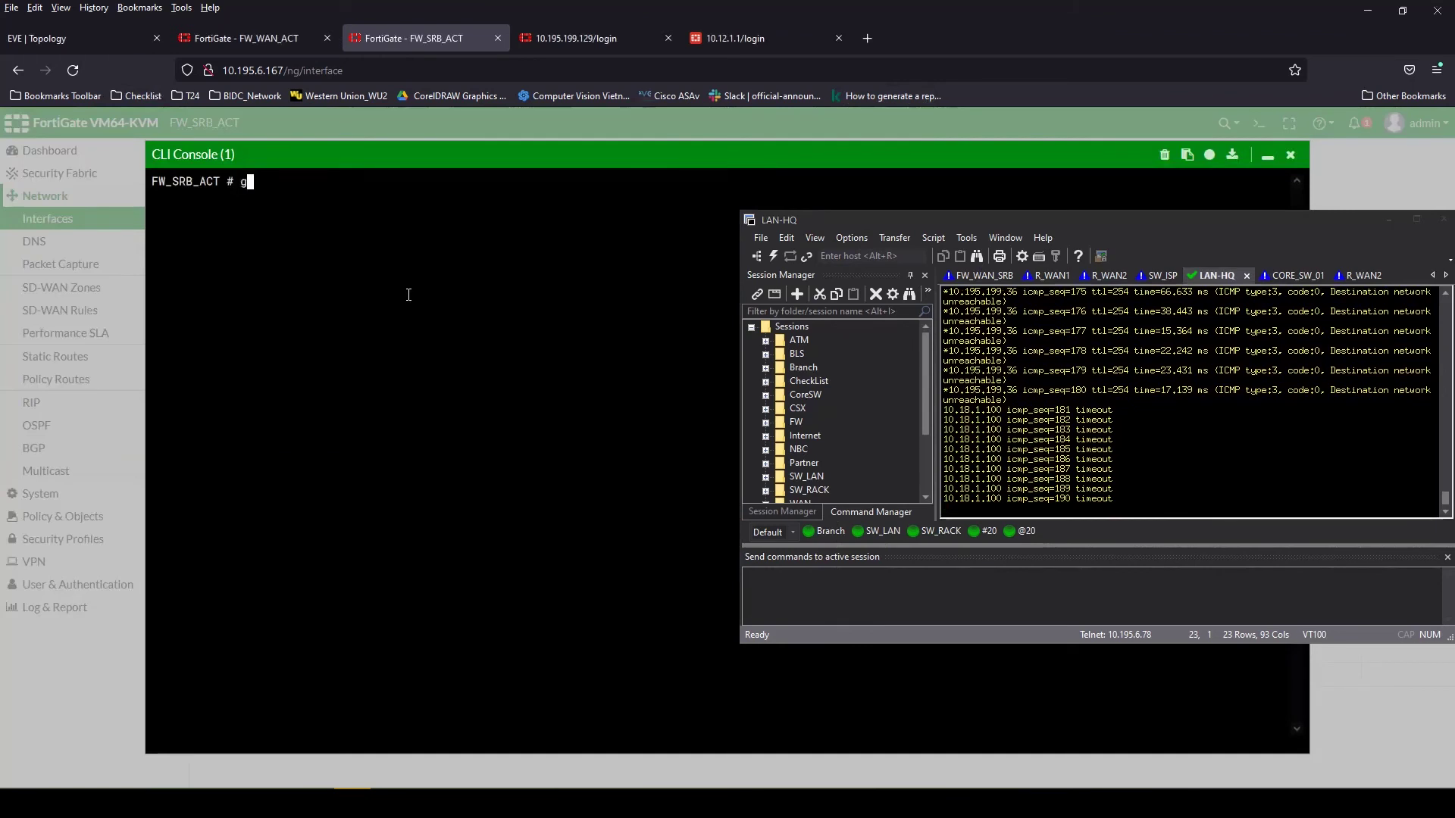
type("outer info ospf  neighbor")
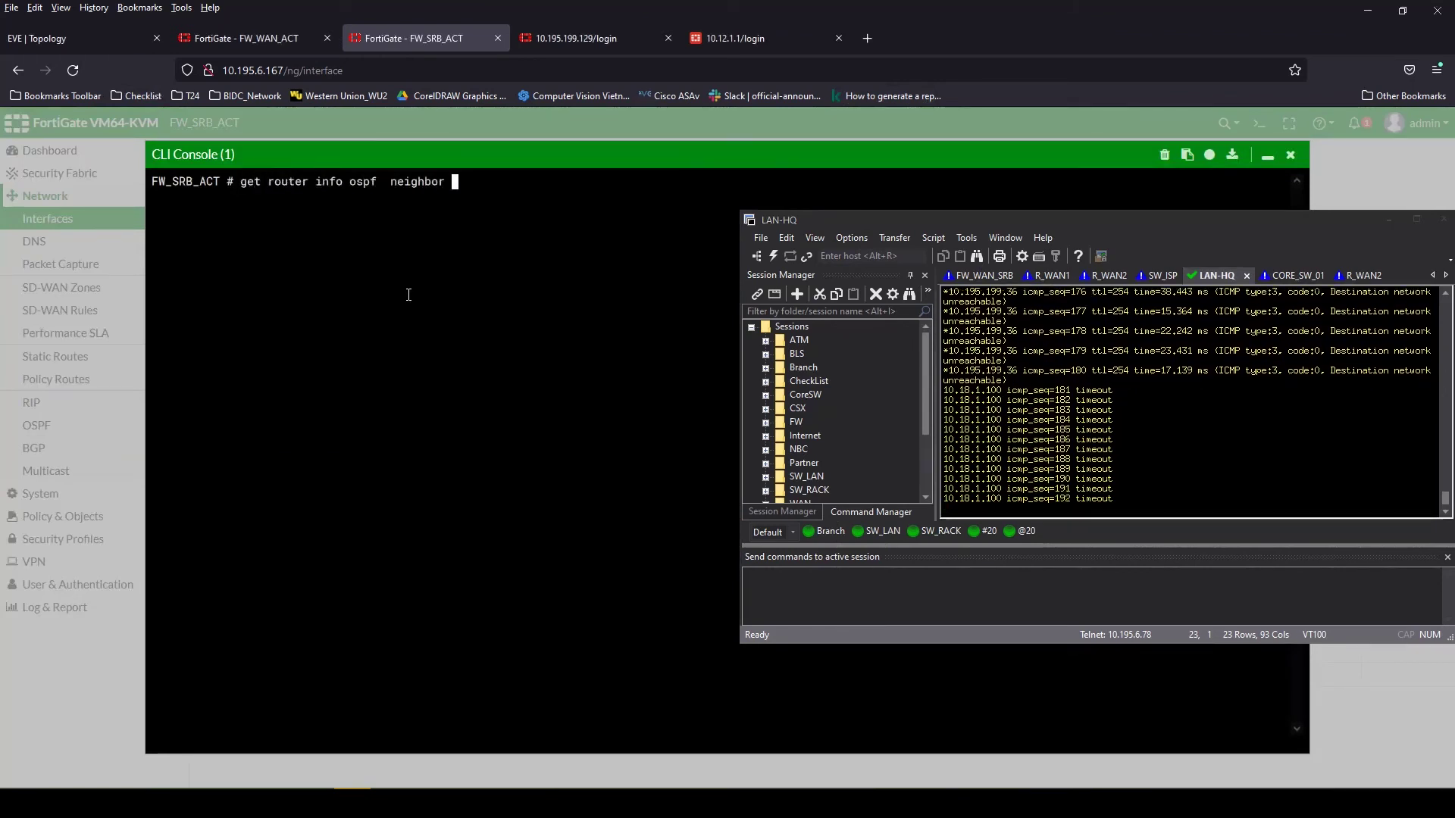
key("Return")
key("Up")
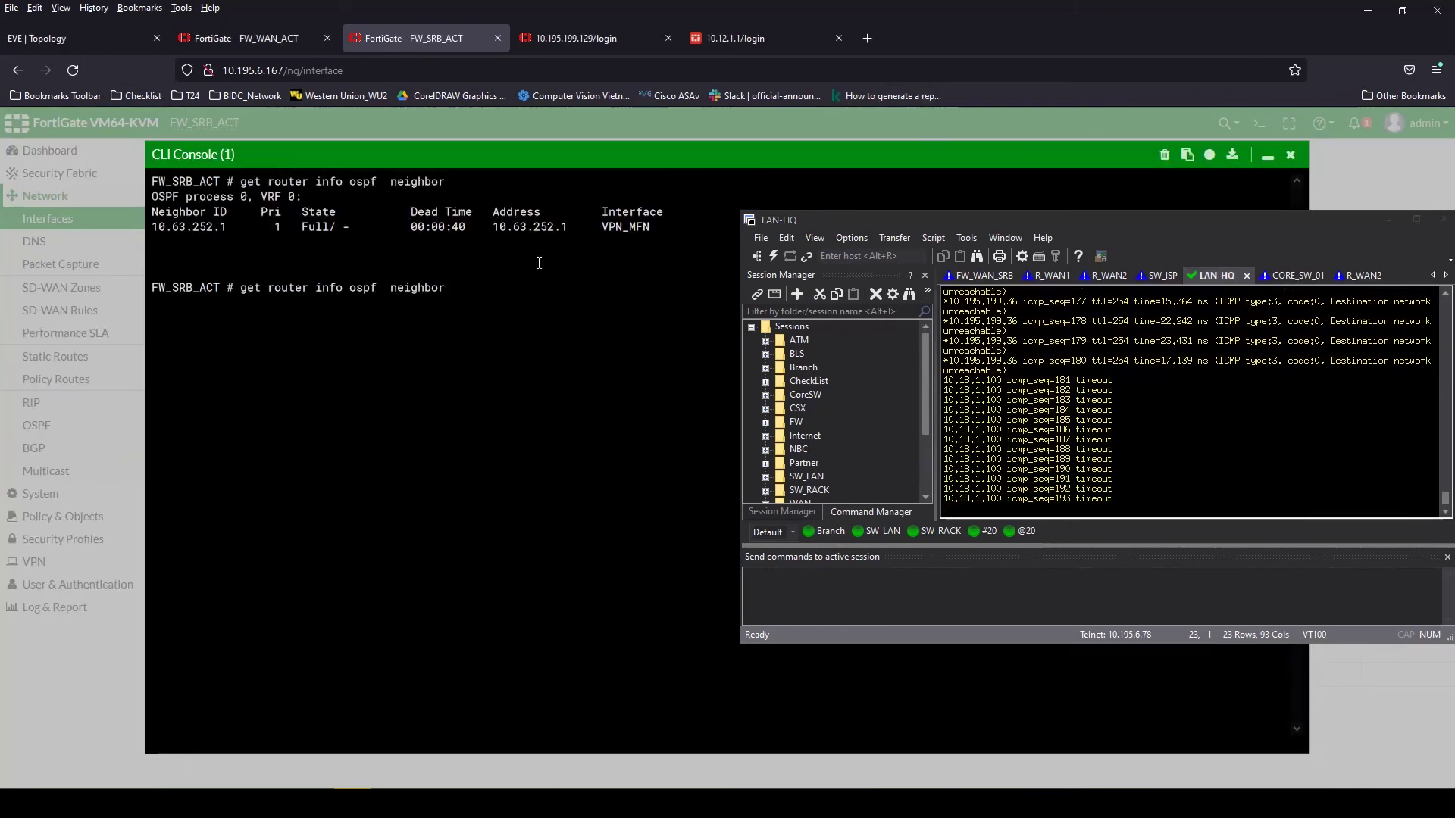
left_click_drag(154, 227, 608, 241)
key("Return")
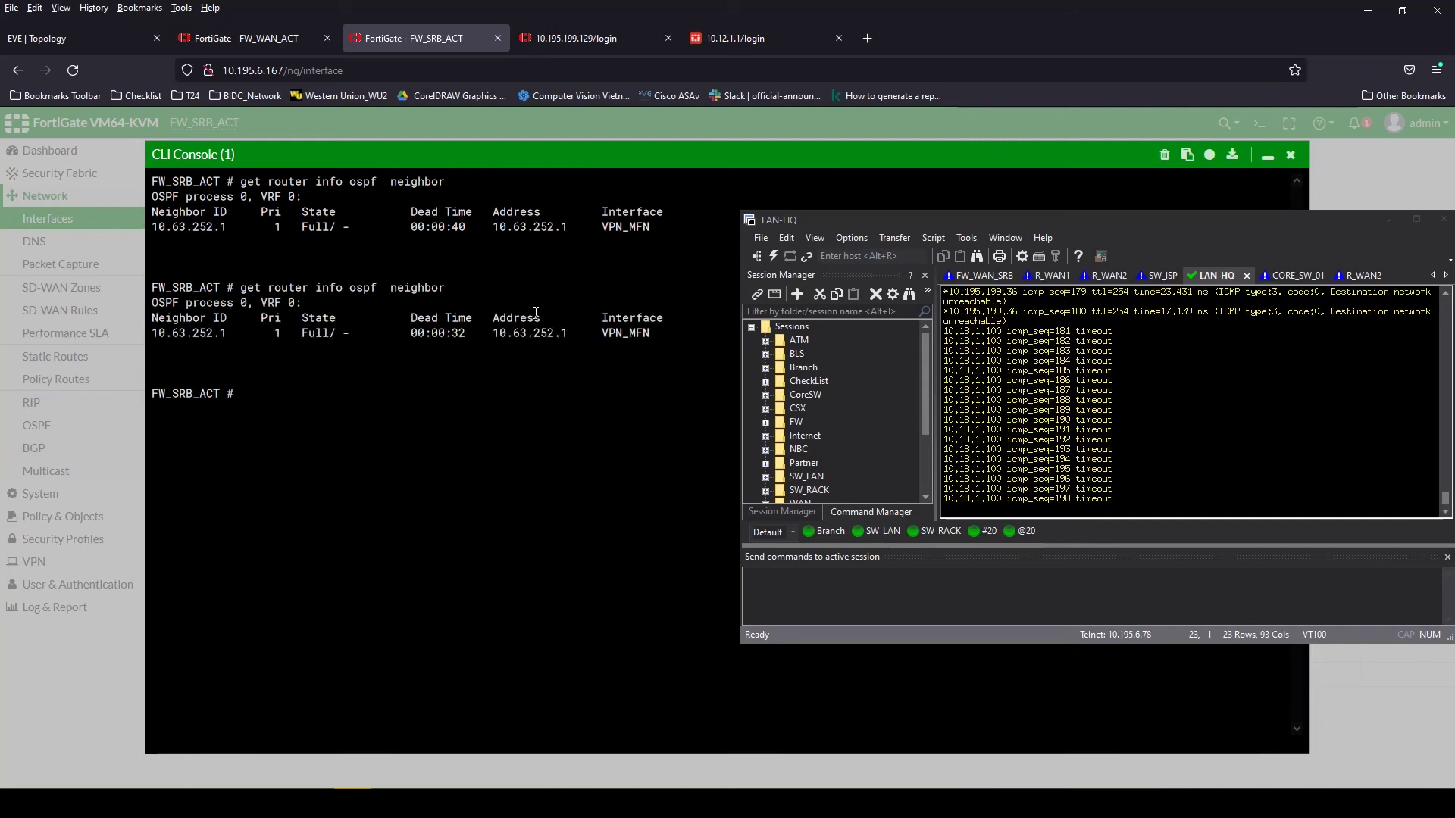
left_click(1290, 155)
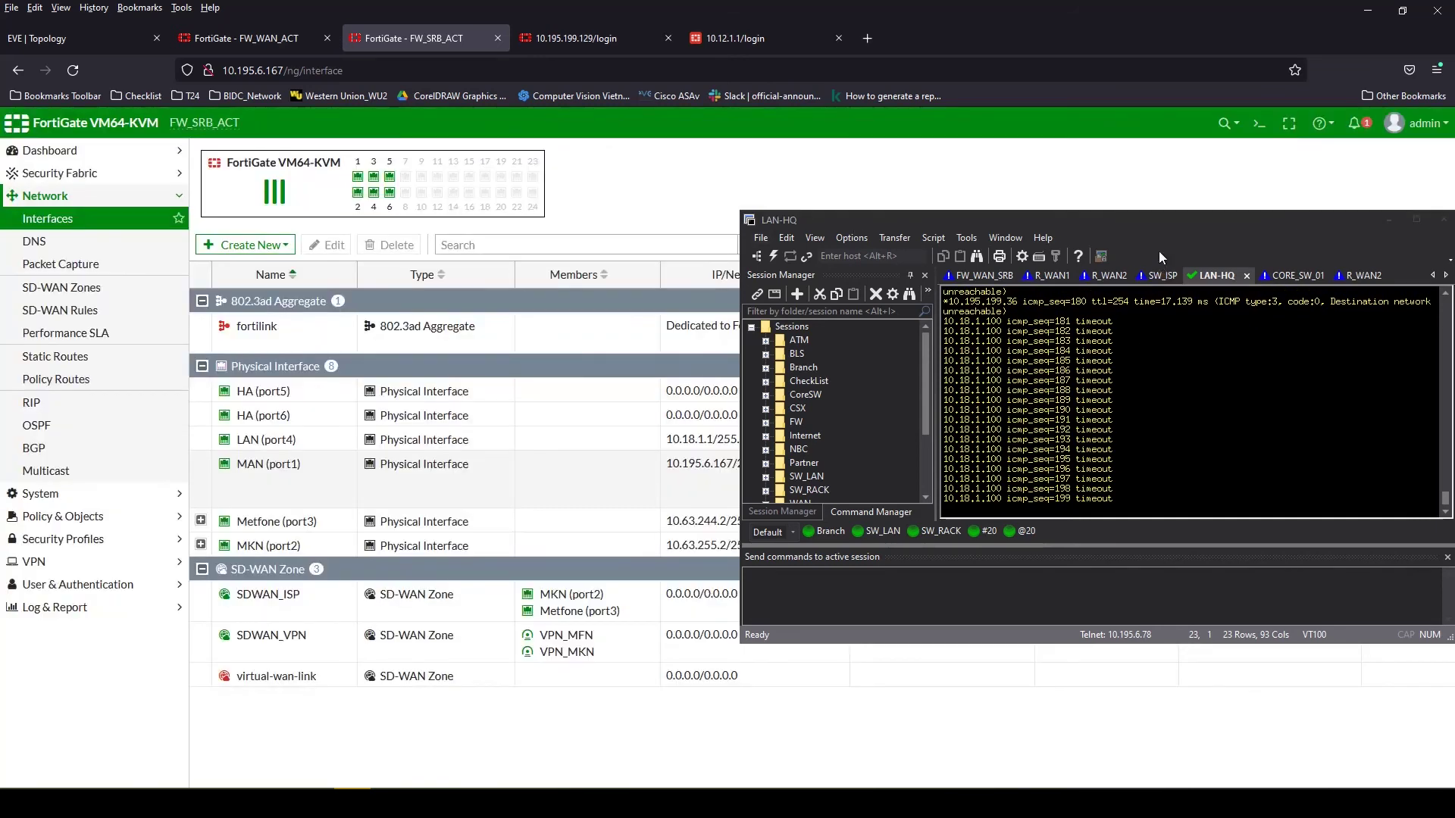
Stop LAN-HQ's ping and trace to 10.18.1.1, which stalls after hop 2
left_click(1120, 410)
key("ctrl+c")
key("Up")
key("Up")
key("Return")
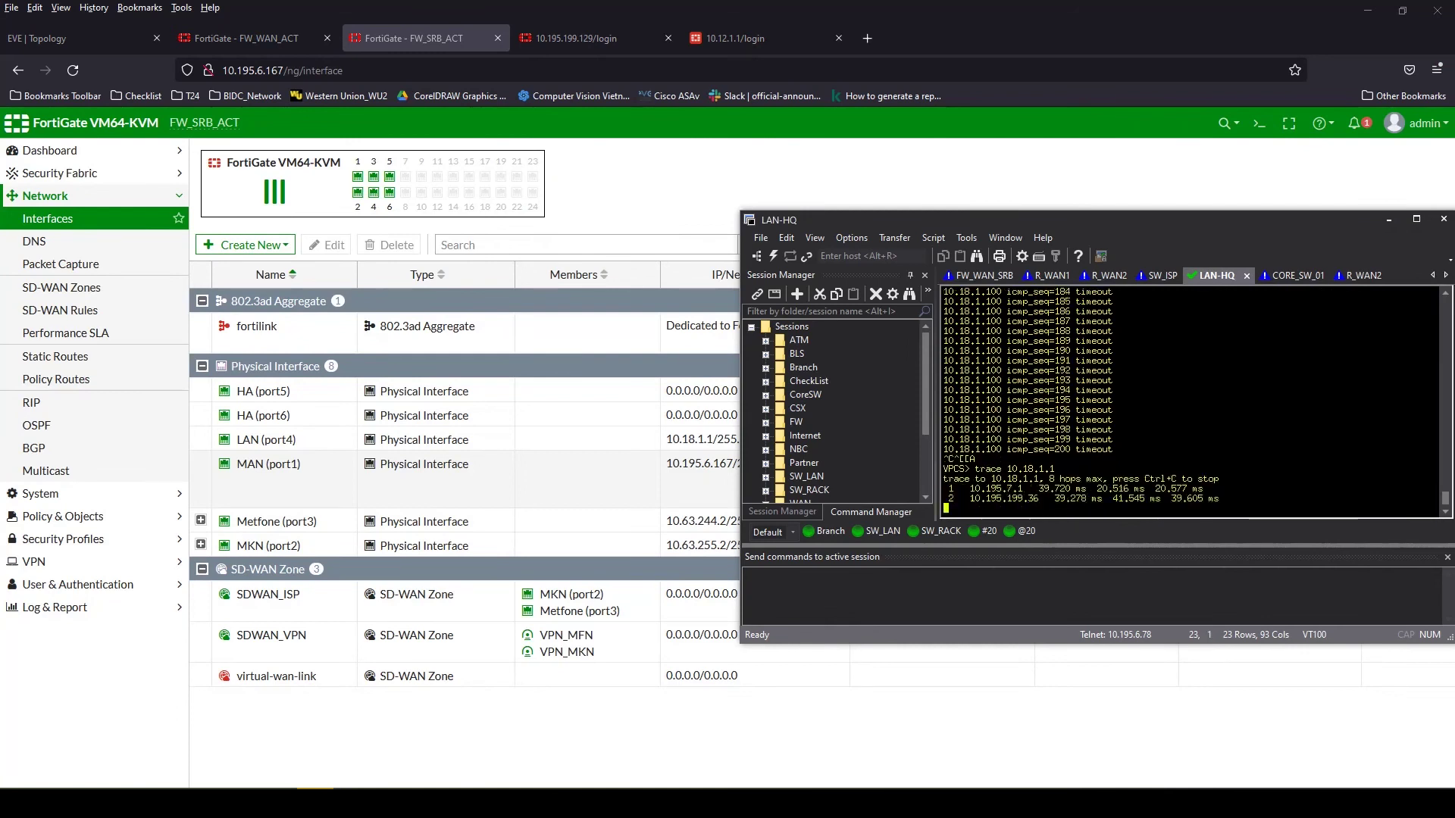
key("ctrl+c")
Trace to 10.18.1.100, reaching 10.63.252.2 at hop 3 before timing out
key("Up")
type("00")
key("Return")
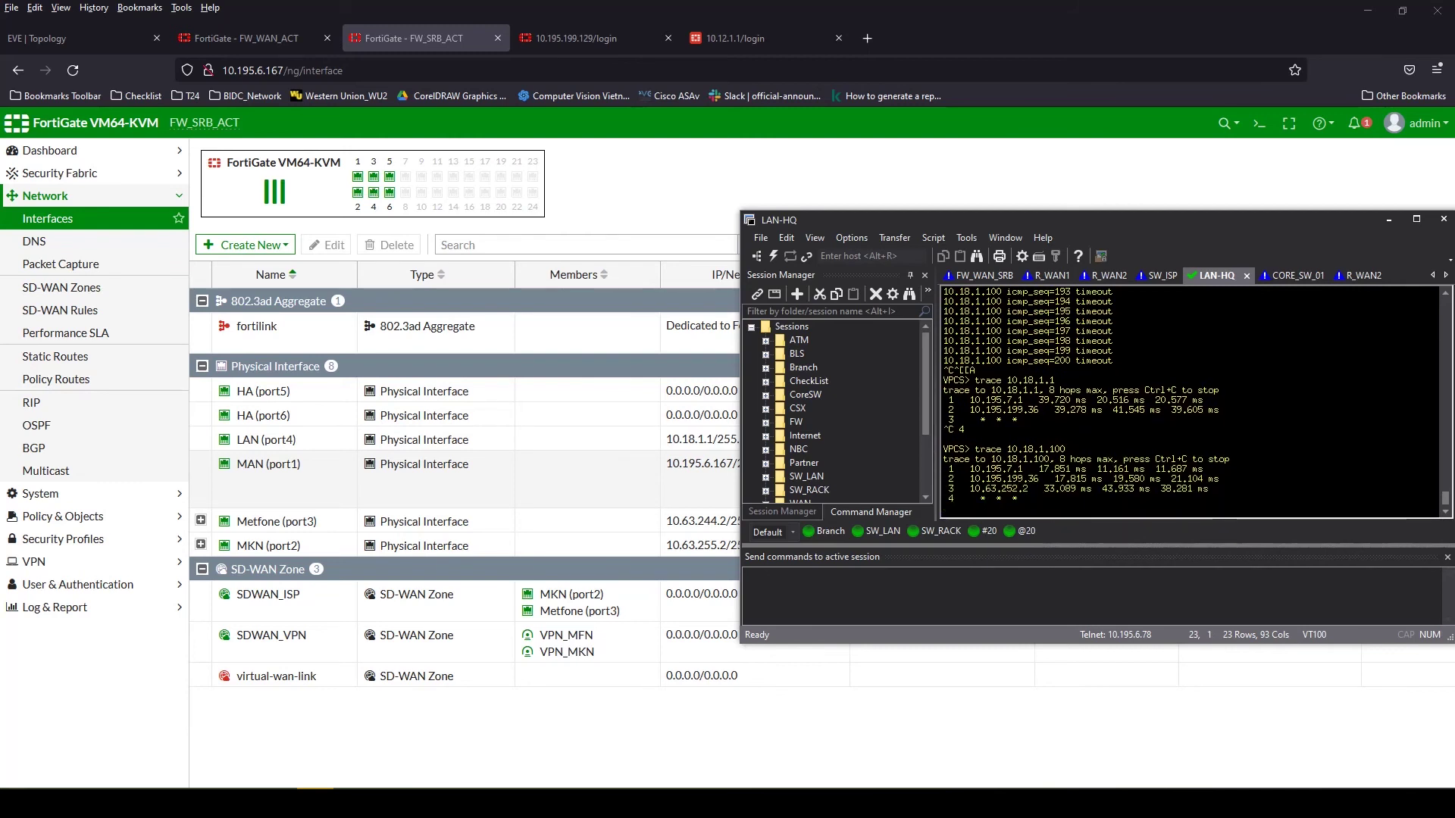
left_click_drag(1091, 223, 1033, 206)
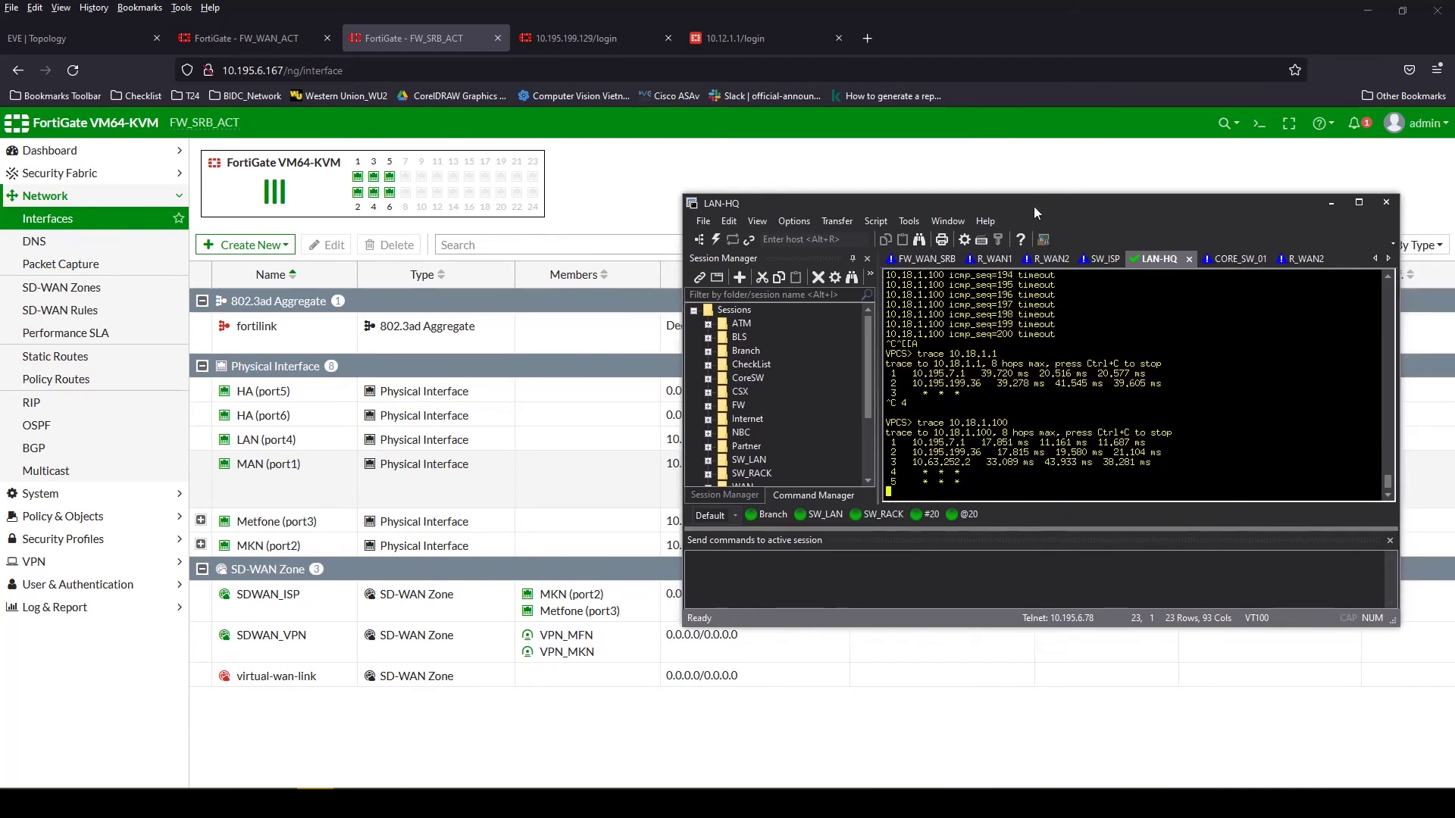
key("ctrl+c")
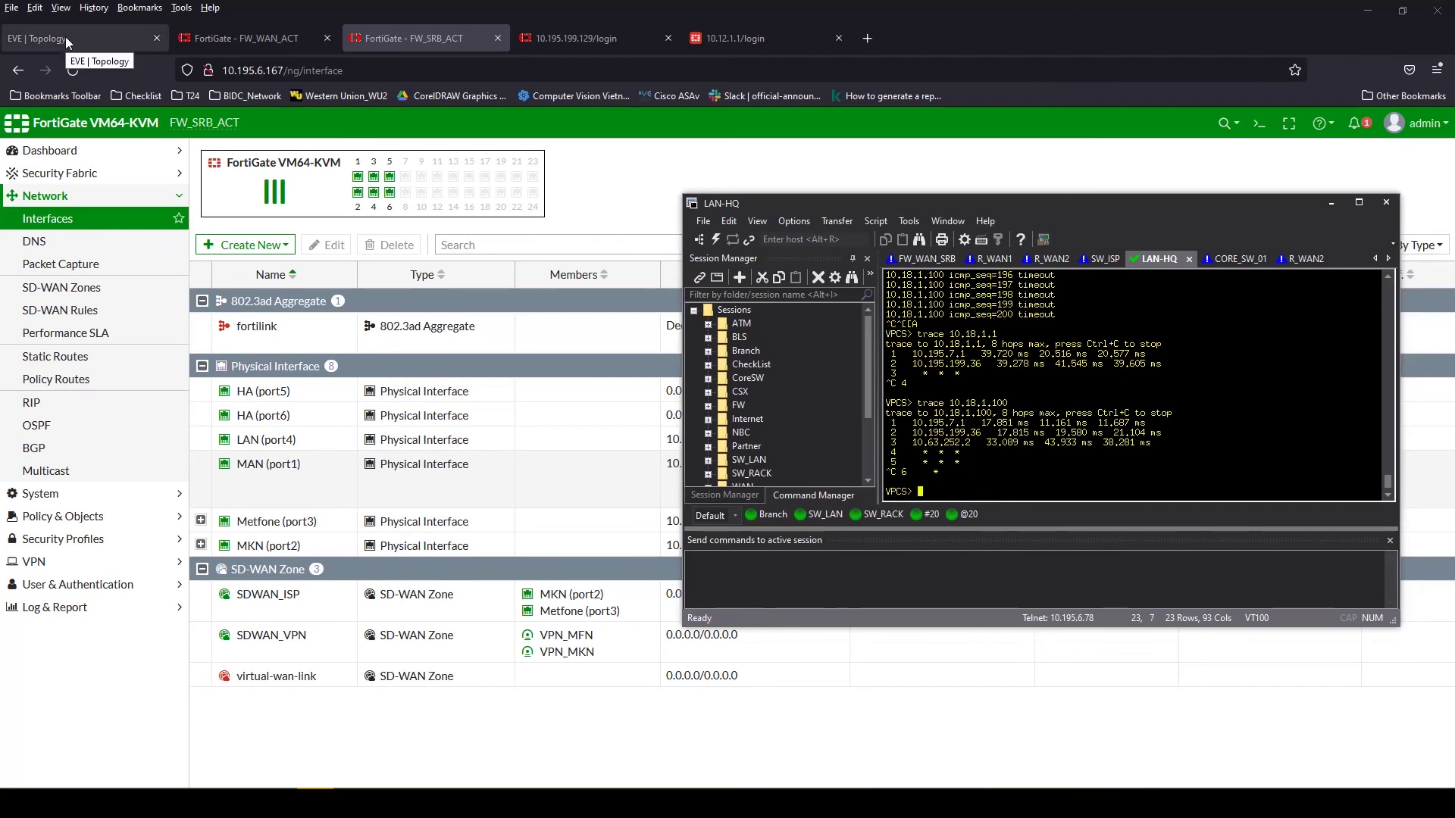
Open the LAN_TKH_User PC console in the EVE topology and ping its gateway 10.18.1.1
left_click(65, 37)
left_click(1331, 203)
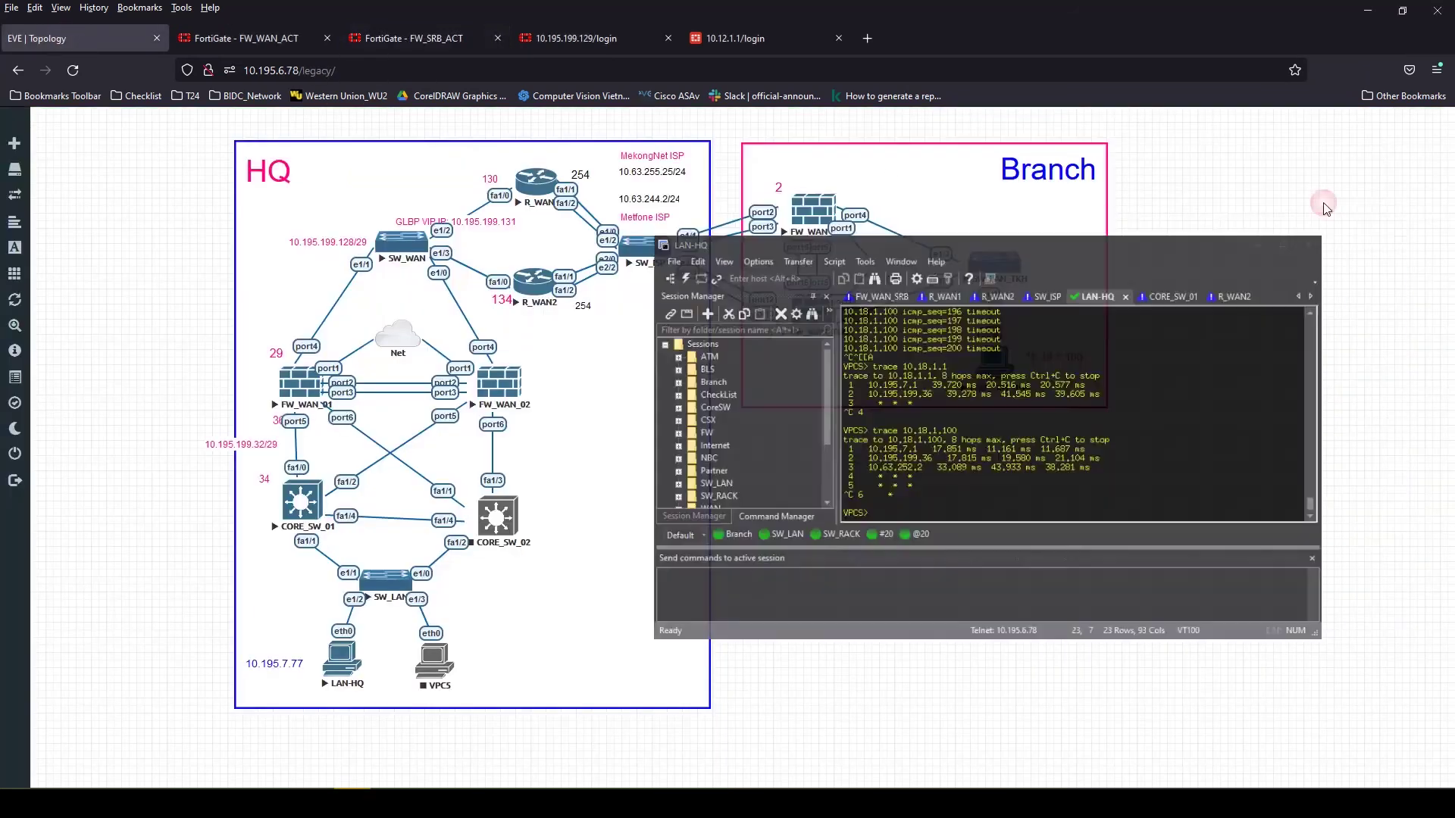
left_click(1023, 403)
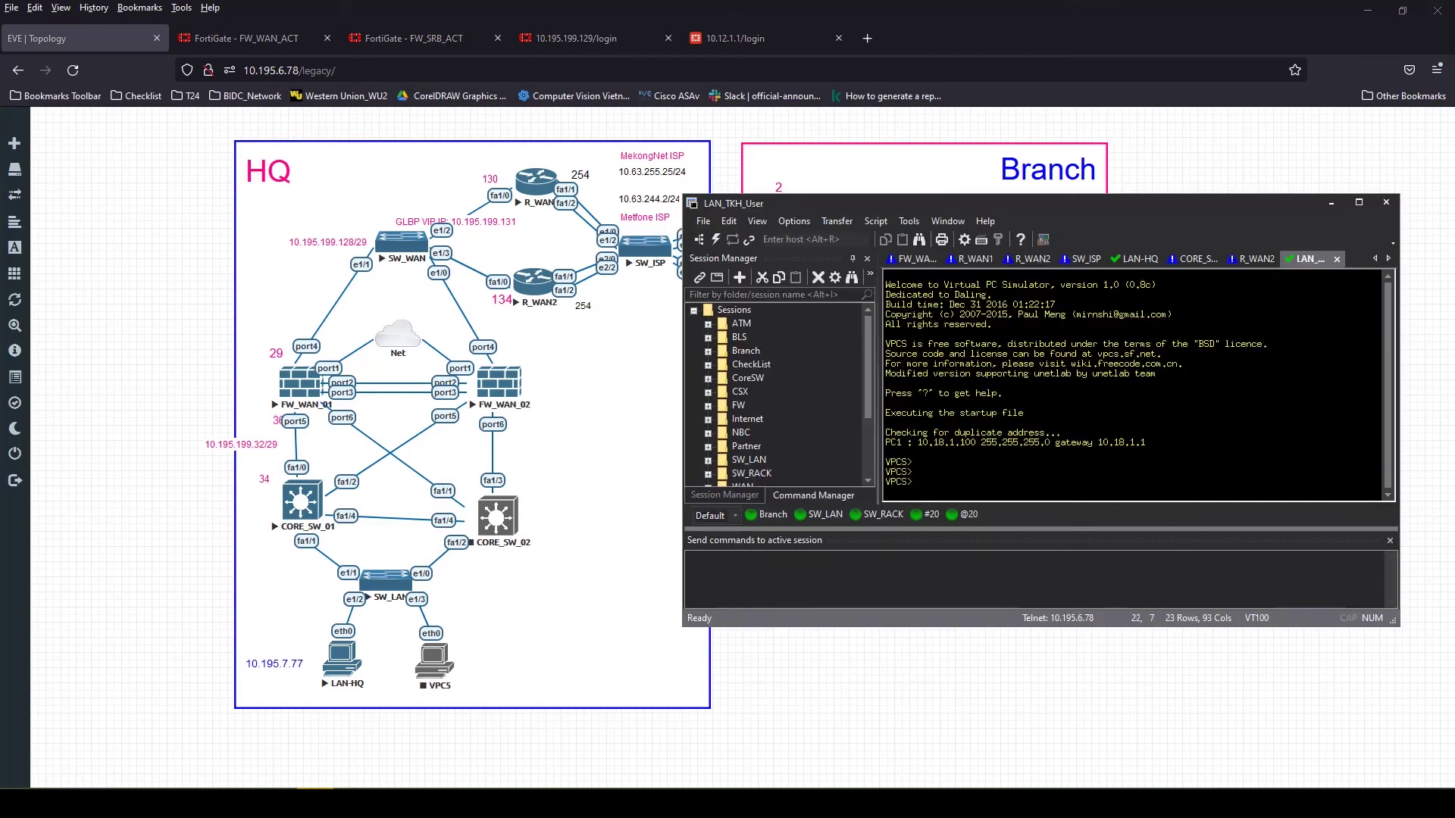
type("ping 10.18.1.1")
key("Return")
key("ctrl+c")
Ping the HQ host 10.195.7.77 from the branch PC to confirm replies
type("ping ")
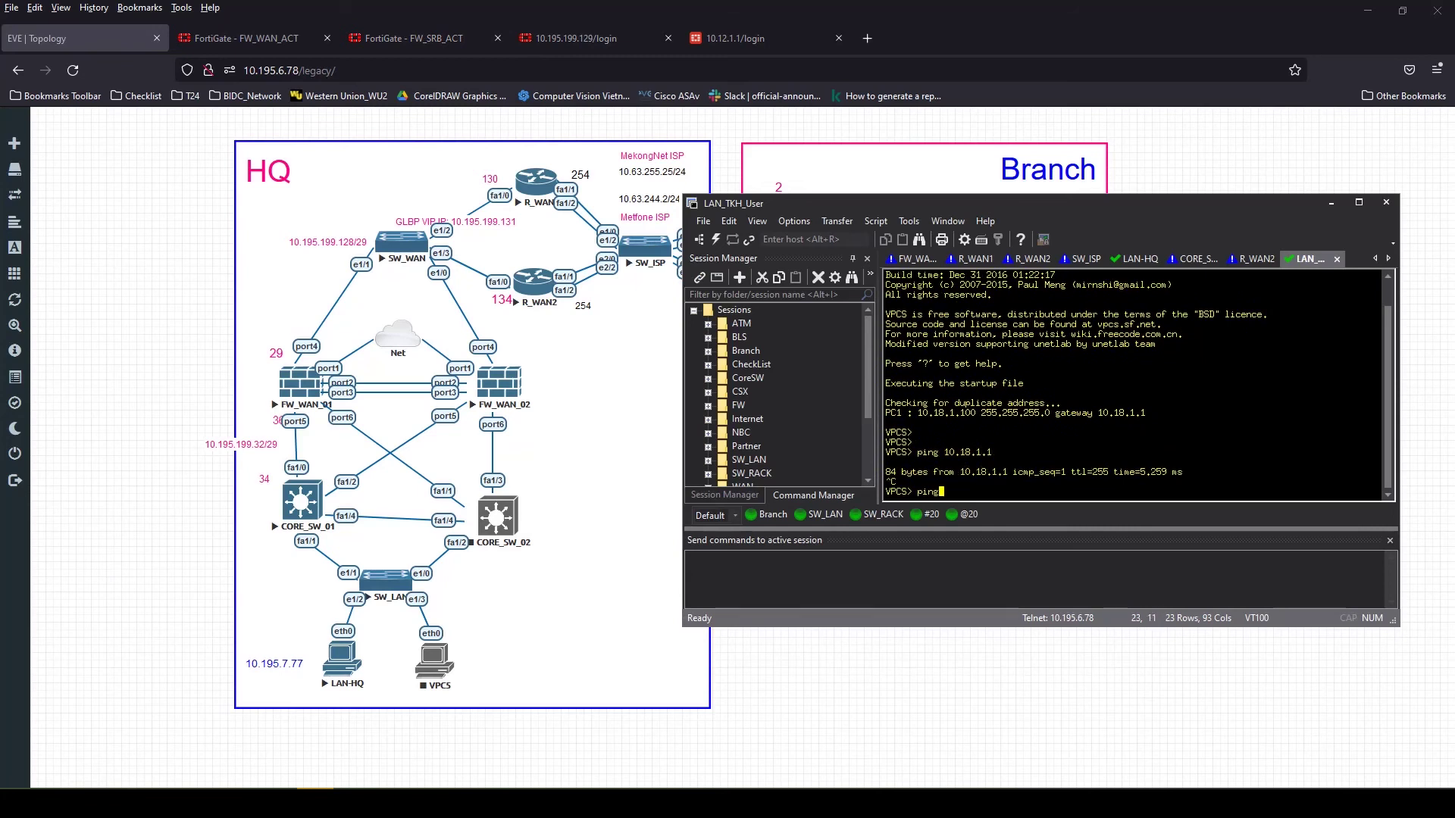
type("10.195.7.77")
key("Return")
key("ctrl+c")
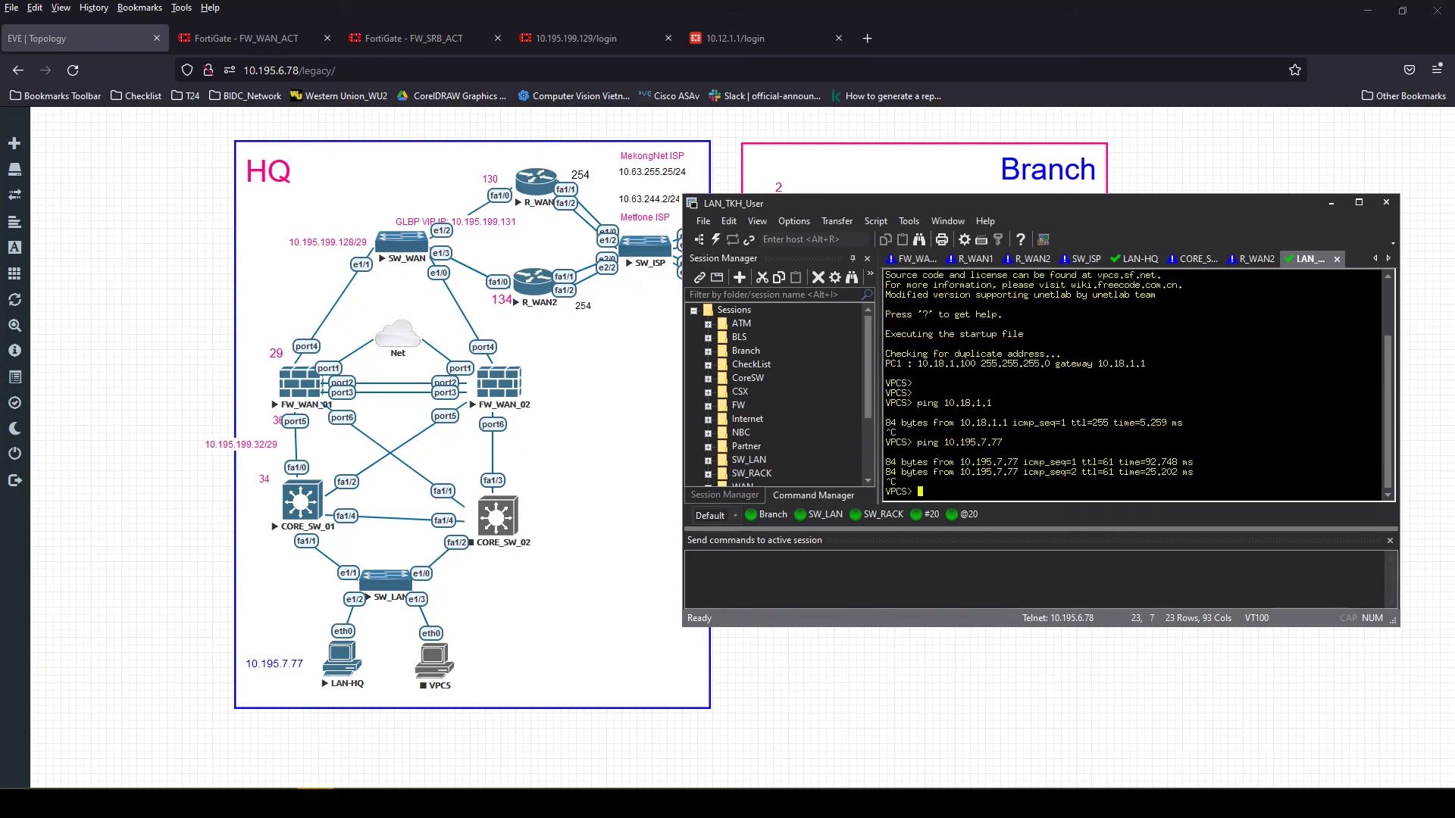
left_click_drag(950, 207, 943, 244)
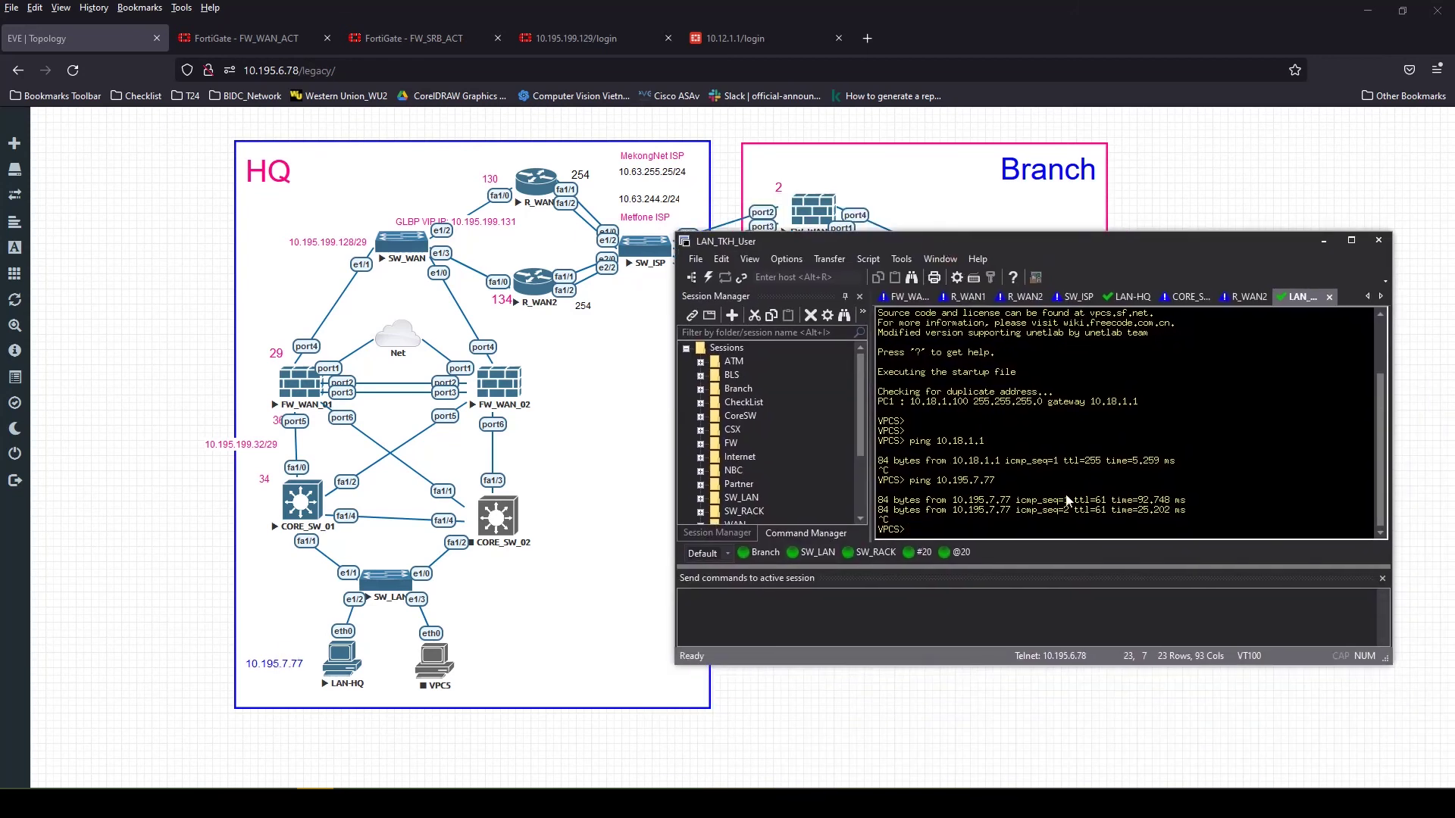
key("Up")
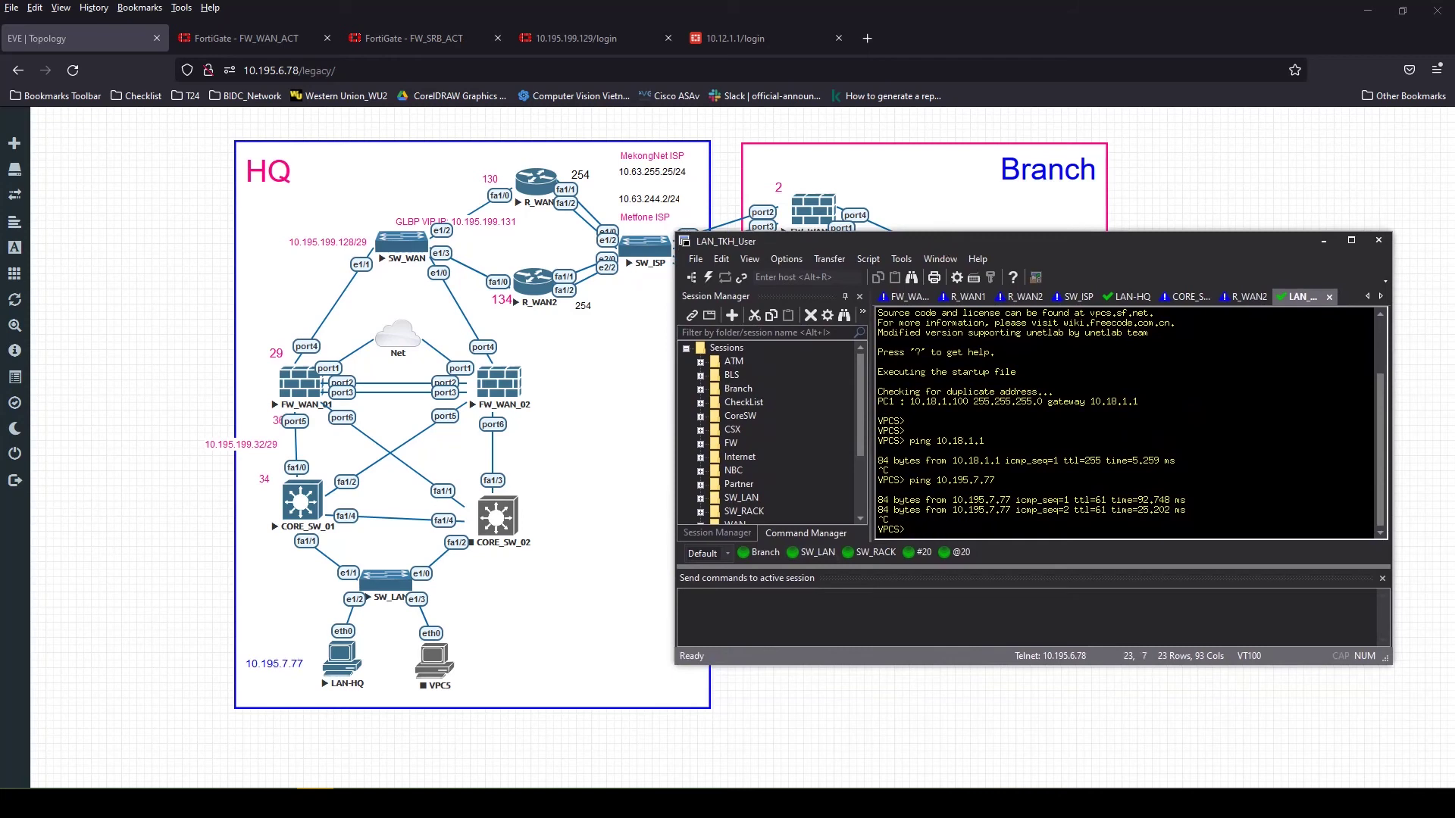